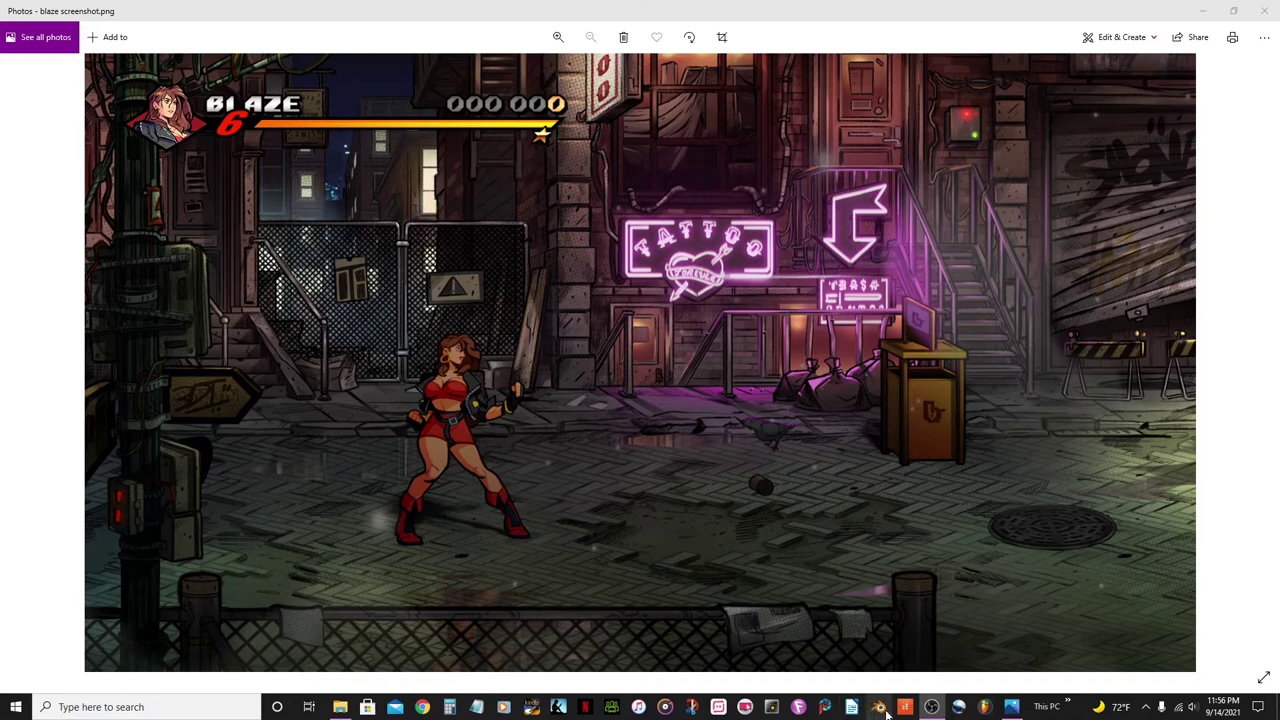
# Switch to Blender, dismiss the splash screen and delete the default cube
pyautogui.click(880, 707)
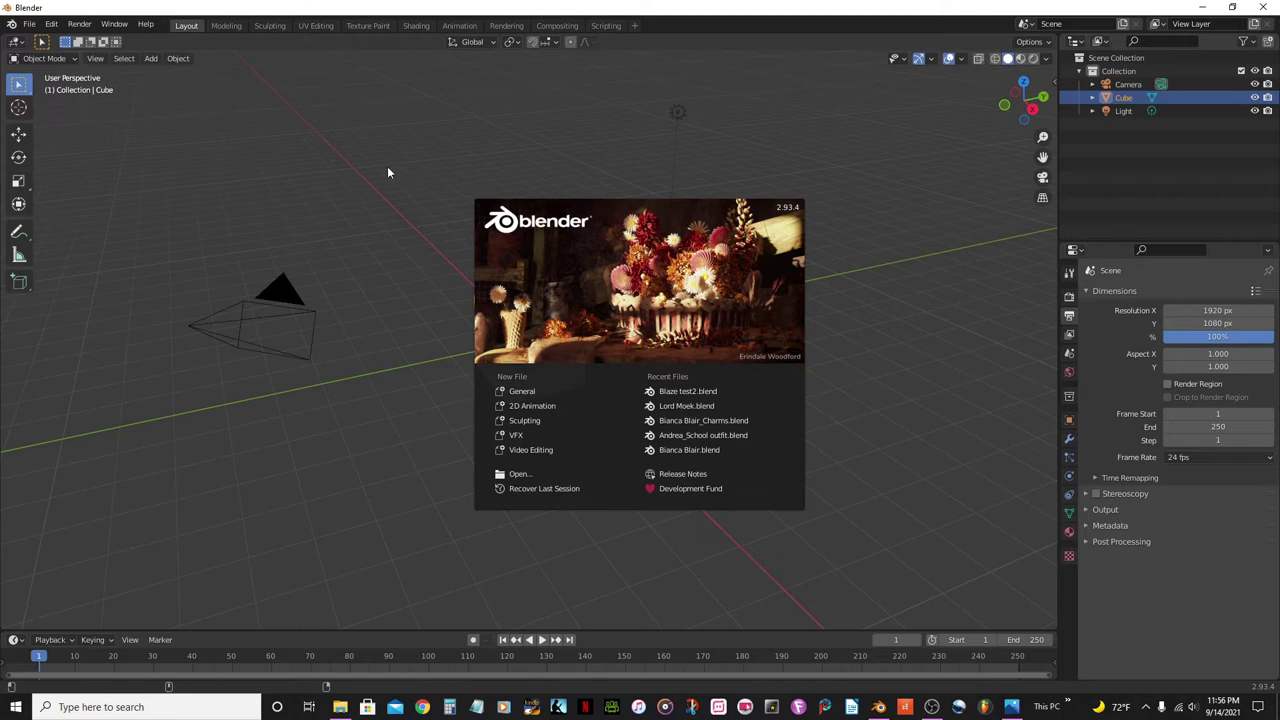
pyautogui.click(449, 245)
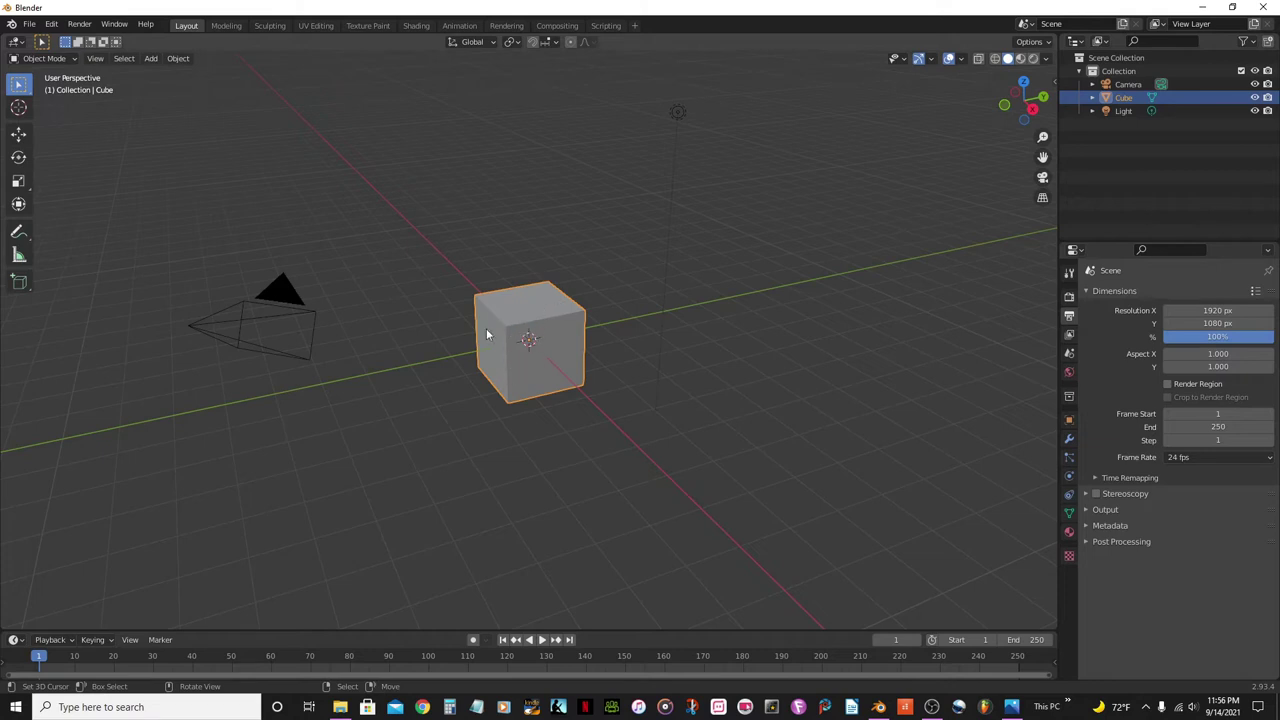
pyautogui.press('x')
pyautogui.click(559, 346)
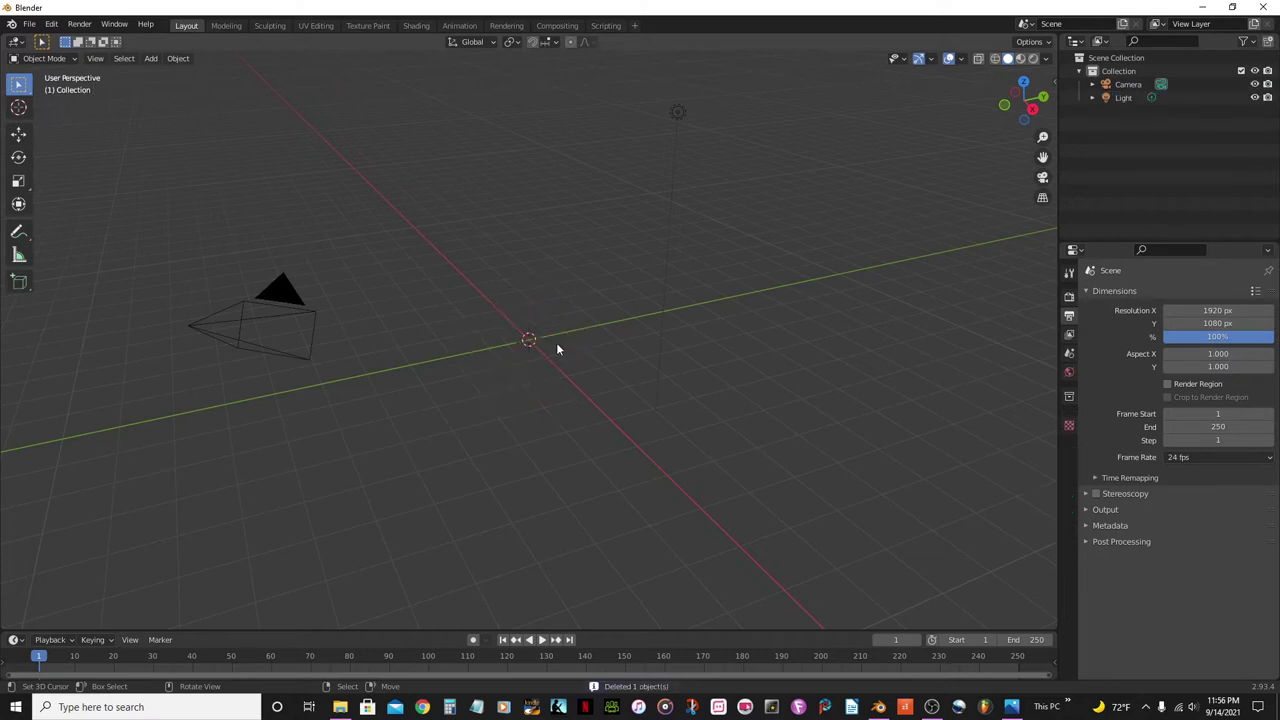
# Save the scene as Blaze.blend in the Blaze Fielding_tutorial folder under Videos\Video Tutorials
pyautogui.click(30, 24)
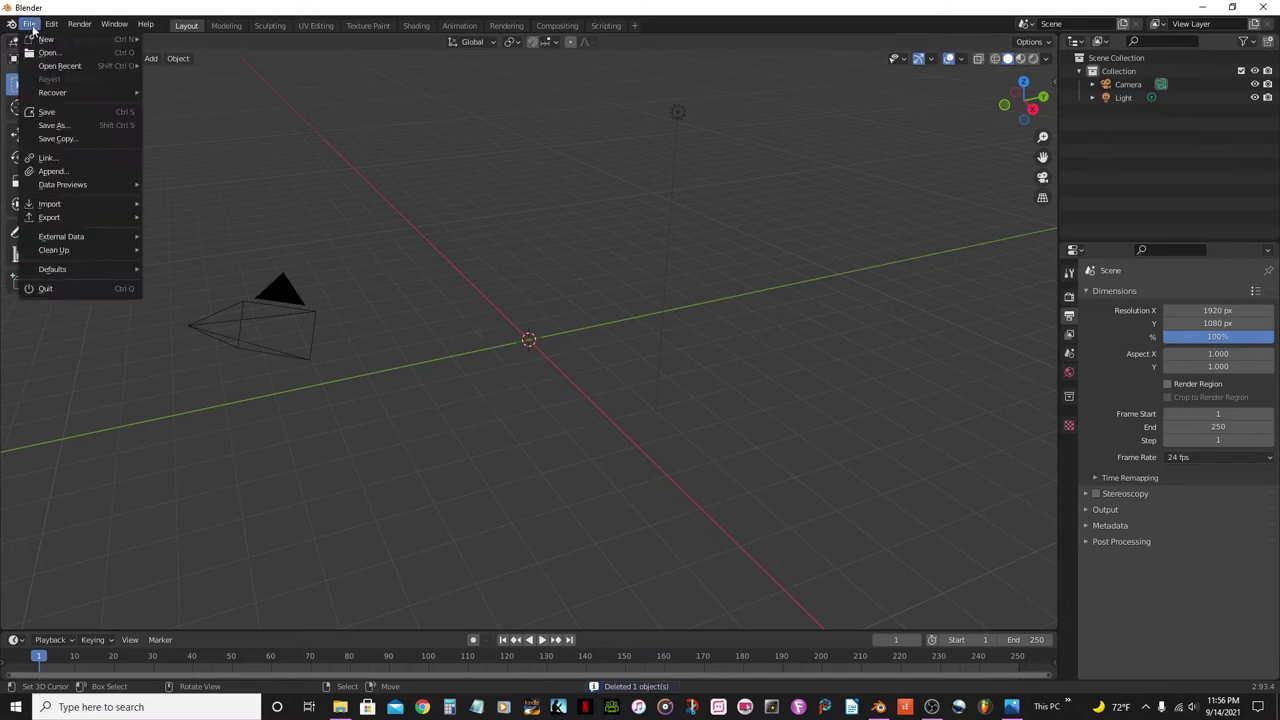
pyautogui.click(48, 114)
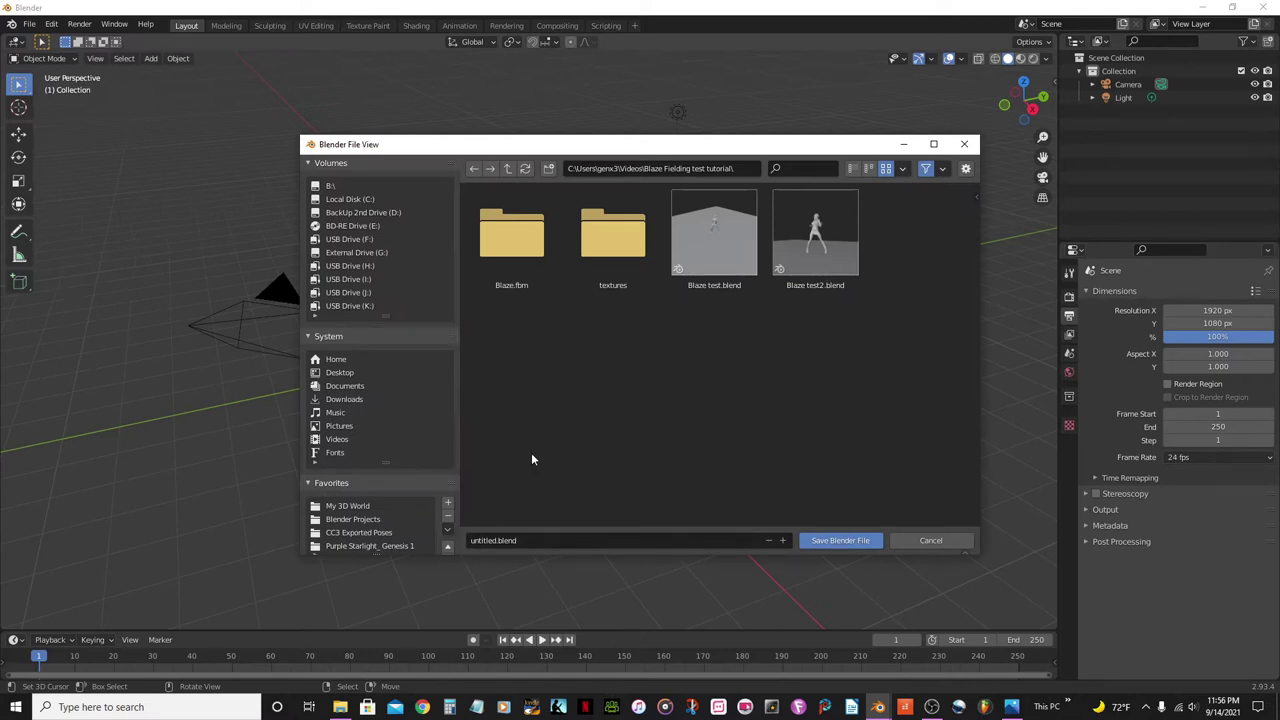
pyautogui.click(333, 441)
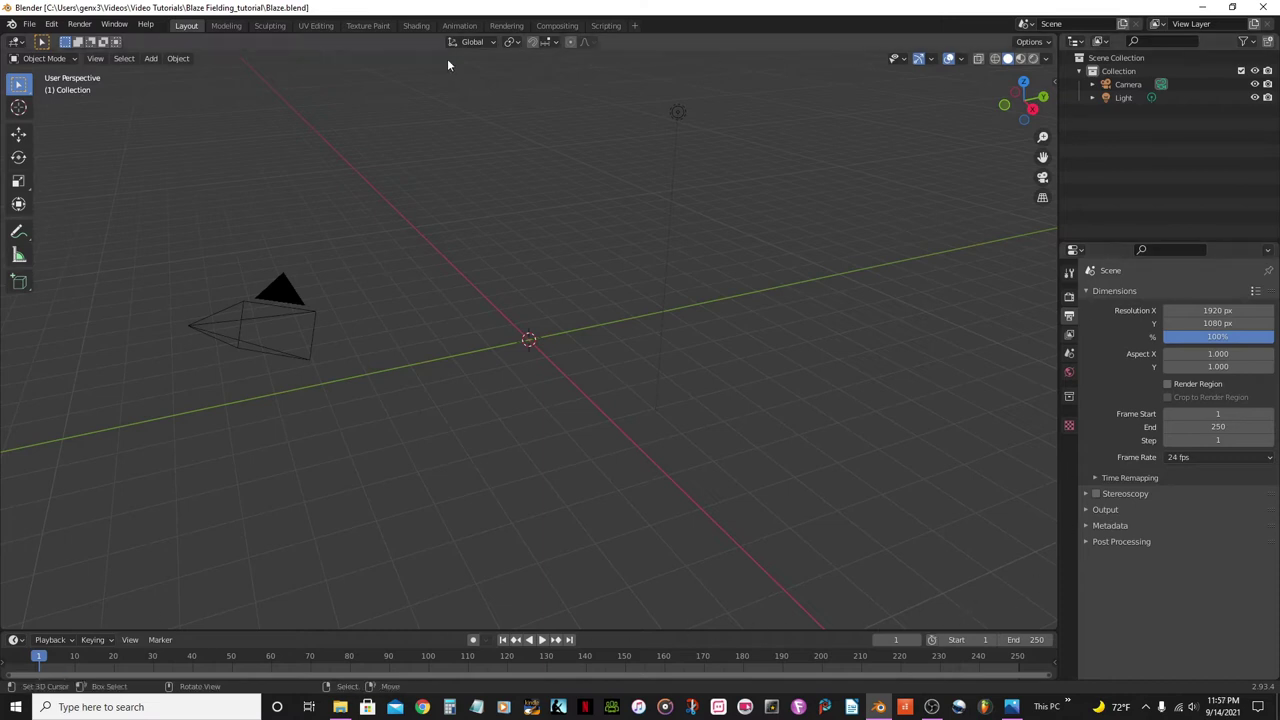
# Split the 3D viewport vertically into two viewports of about equal width
pyautogui.moveTo(614, 489); pyautogui.dragTo(980, 150, button='middle')
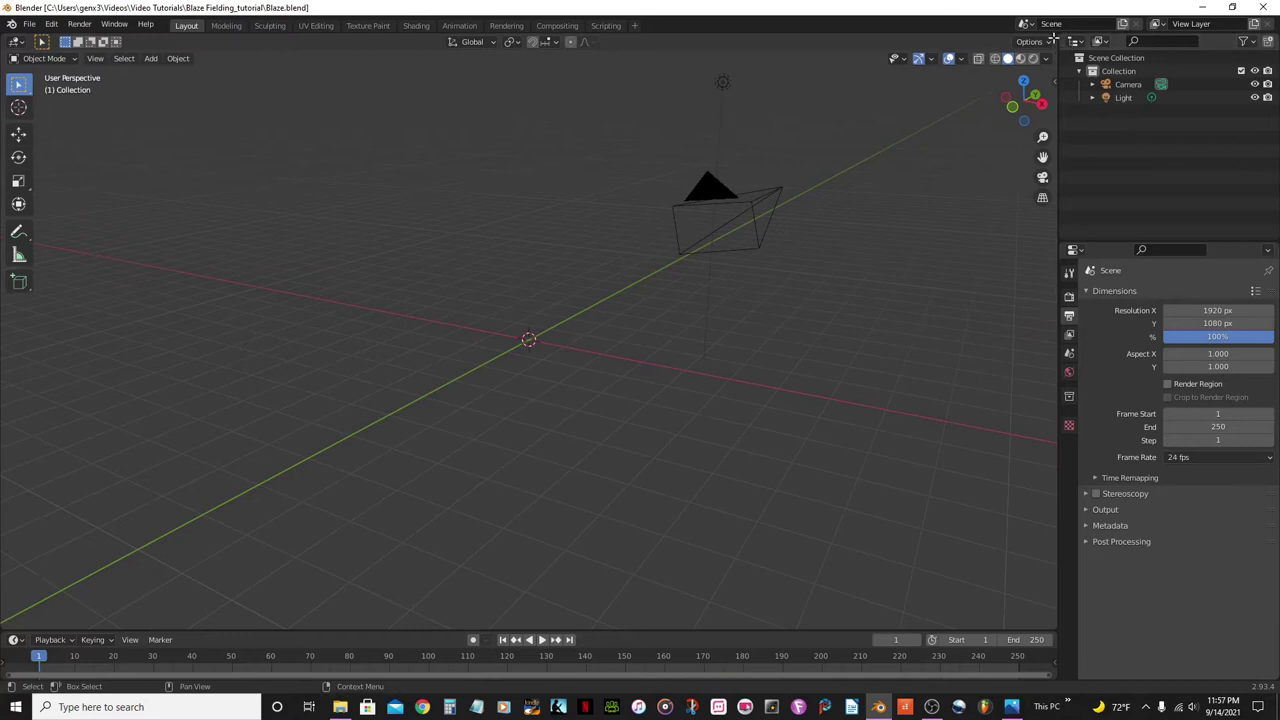
pyautogui.moveTo(1053, 38); pyautogui.dragTo(511, 93)
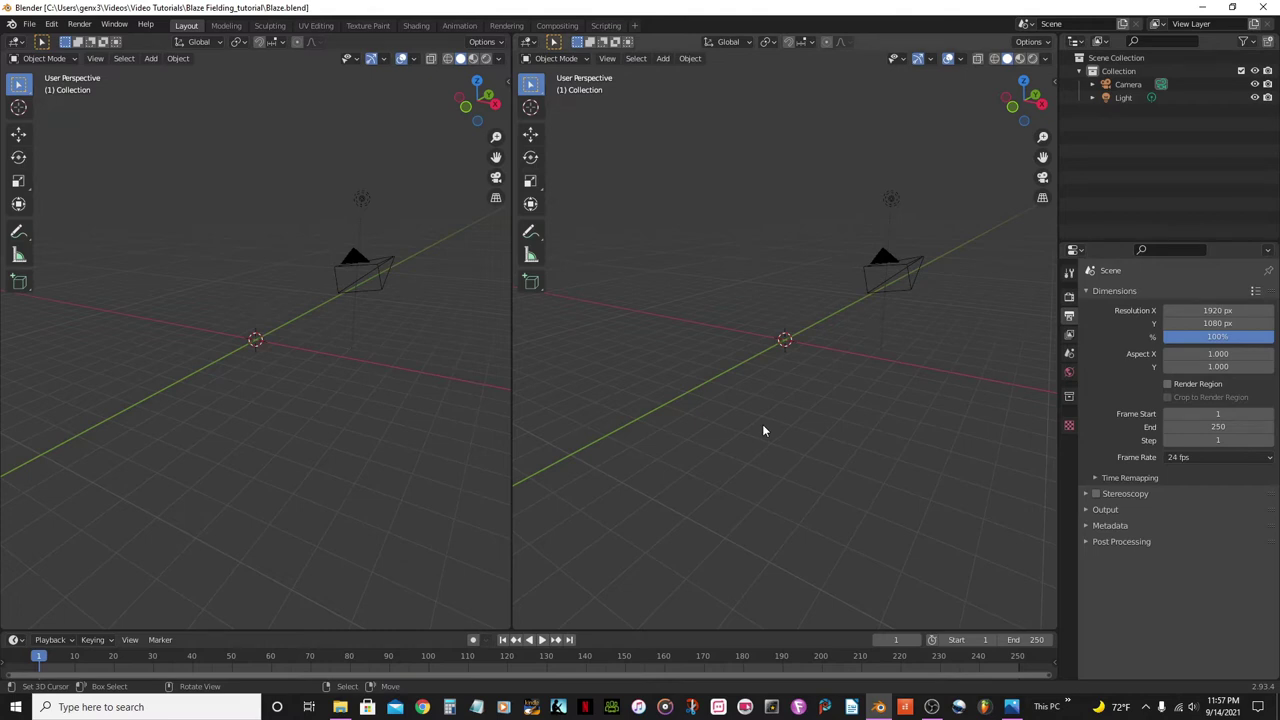
# Import Blaze.Fbx from the Blaze Fielding_tutorial folder with the default FBX import settings
pyautogui.click(30, 25)
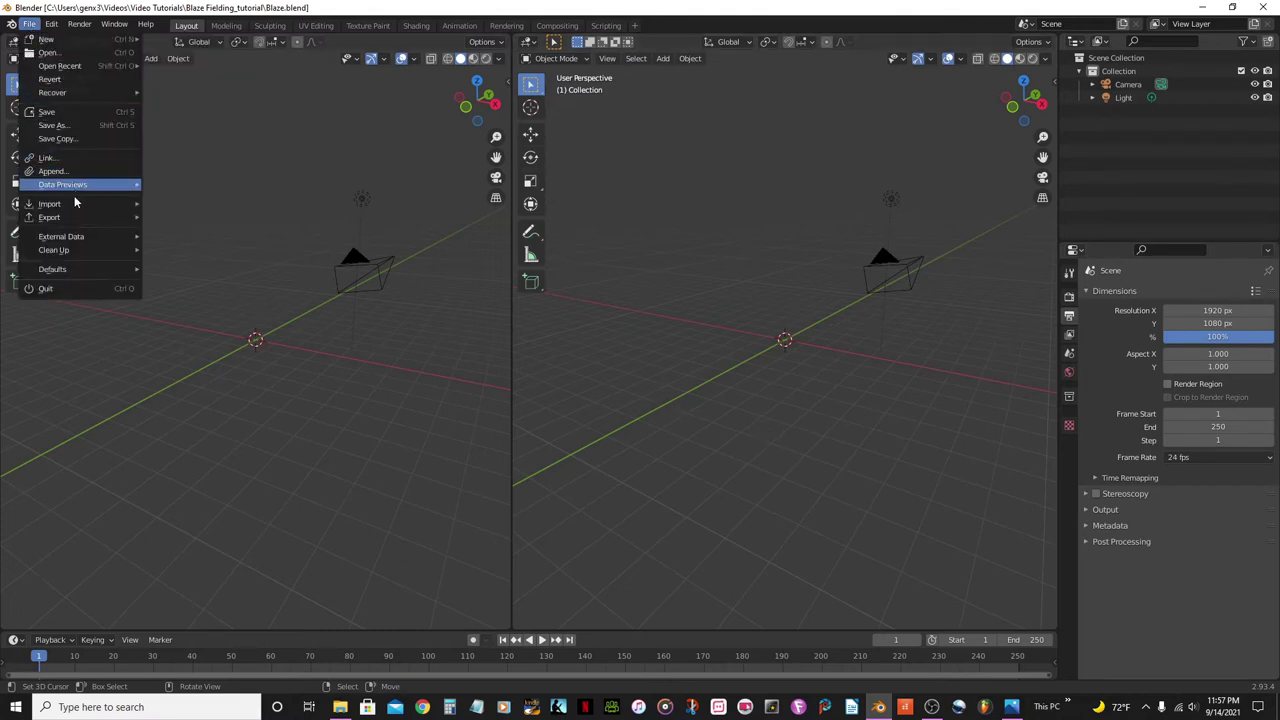
pyautogui.moveTo(68, 207)
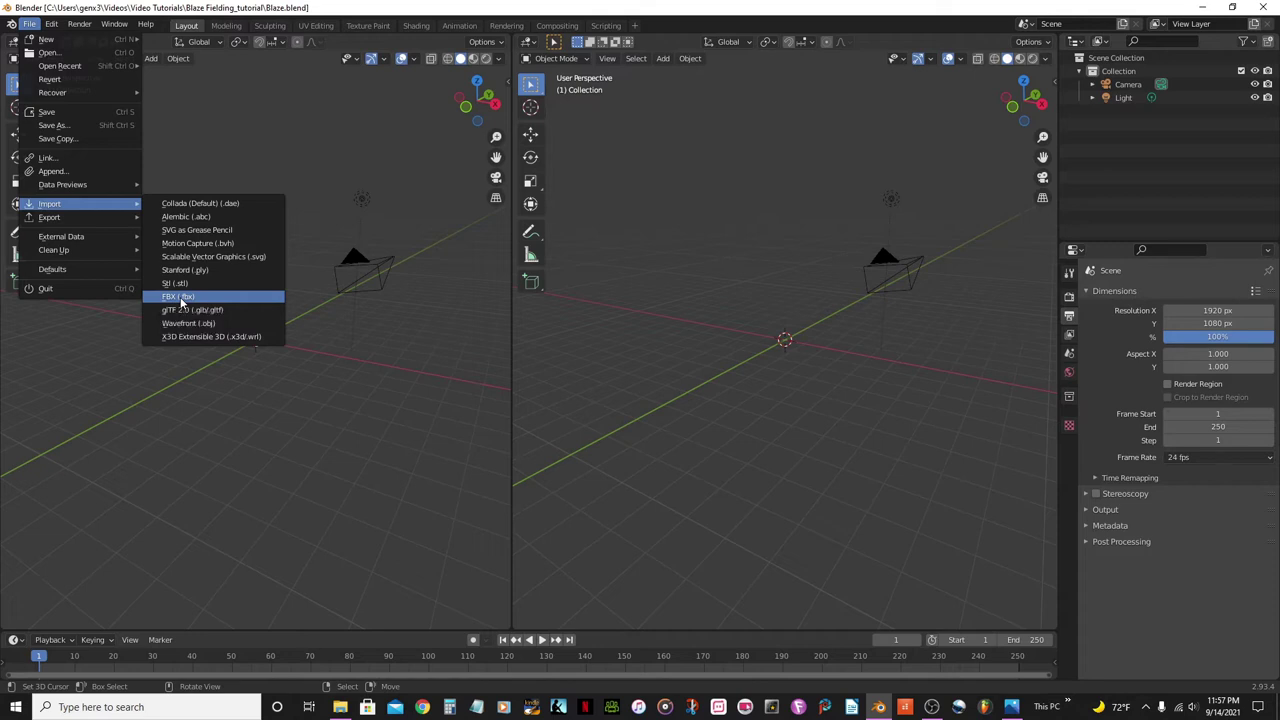
pyautogui.click(181, 298)
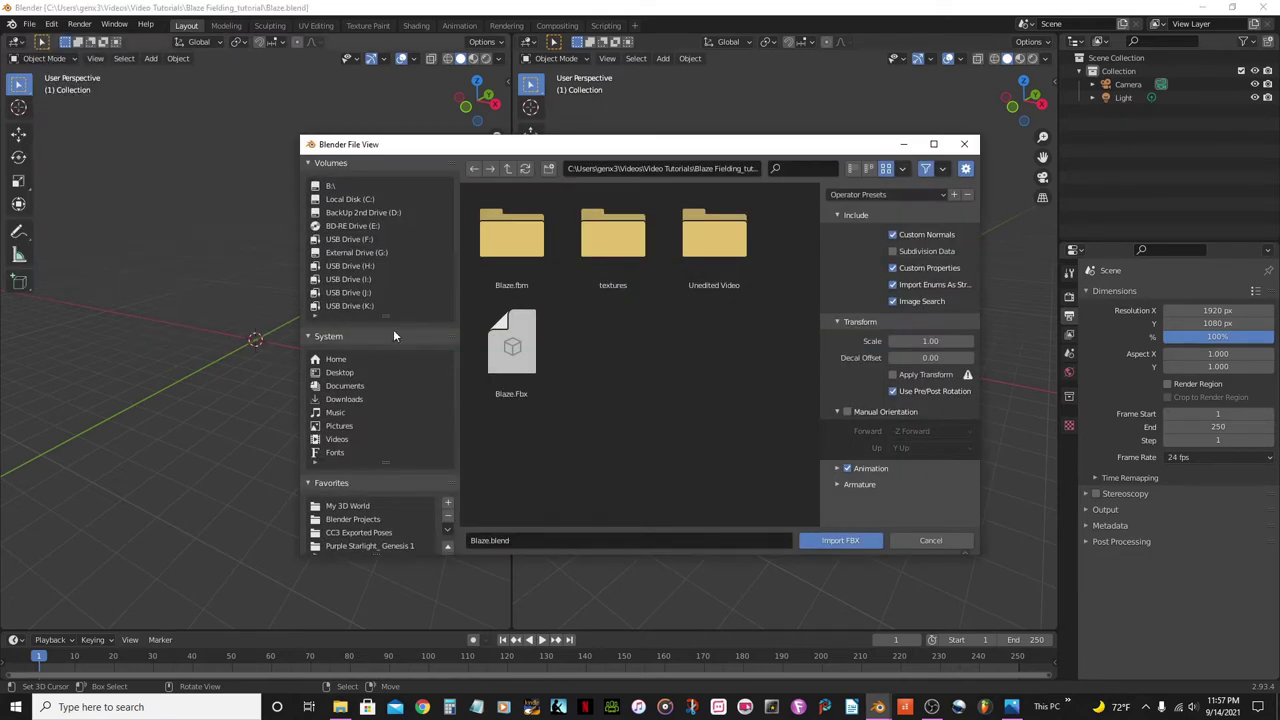
pyautogui.click(336, 440)
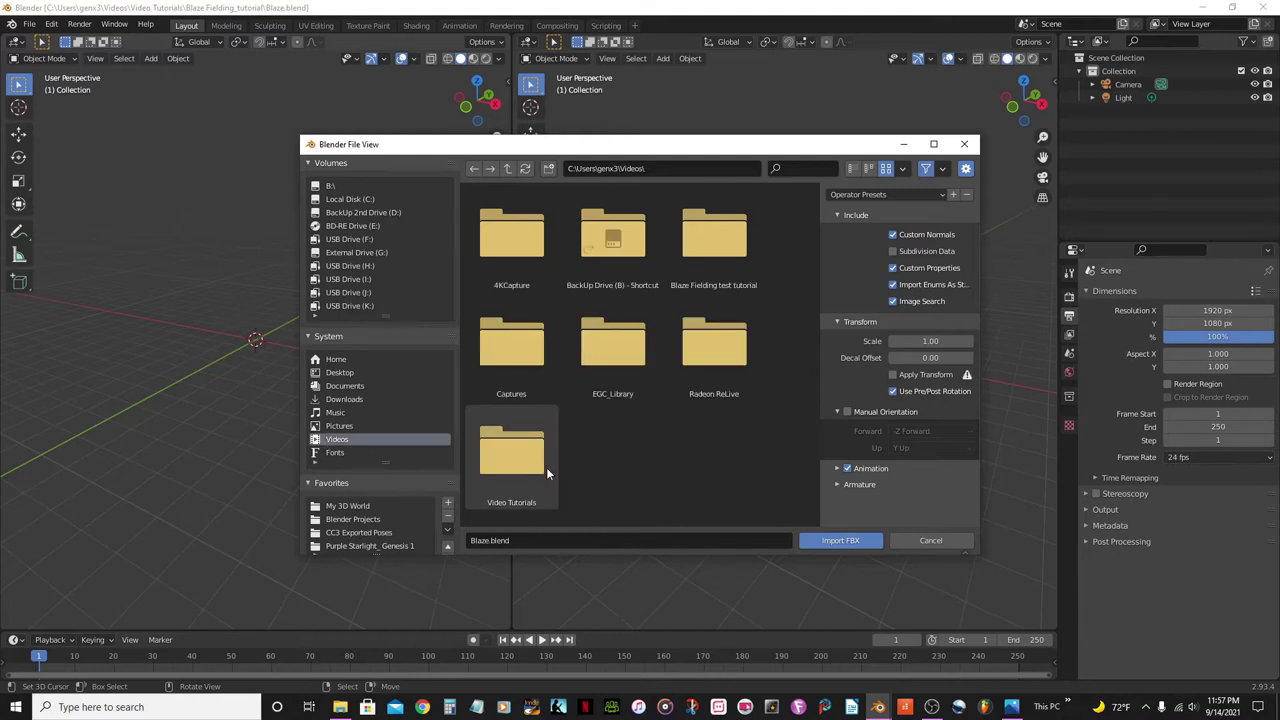
pyautogui.doubleClick(523, 456)
pyautogui.click(526, 236)
pyautogui.doubleClick(526, 236)
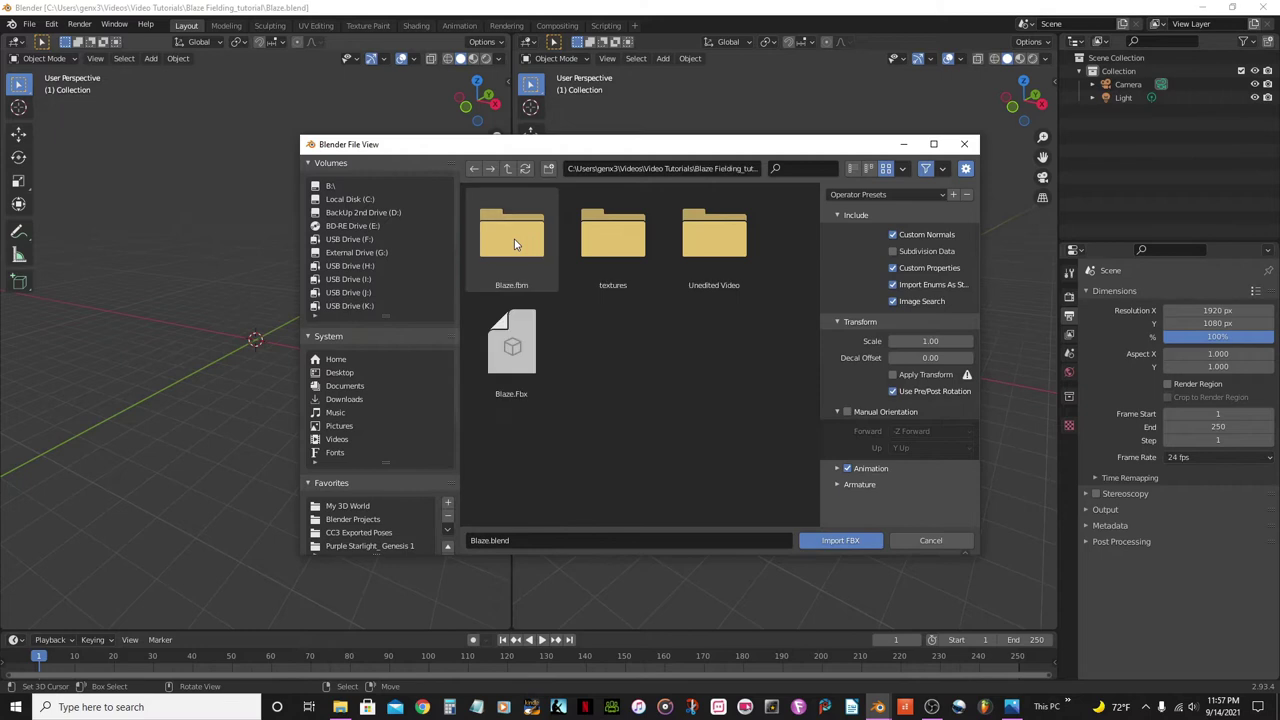
pyautogui.click(518, 362)
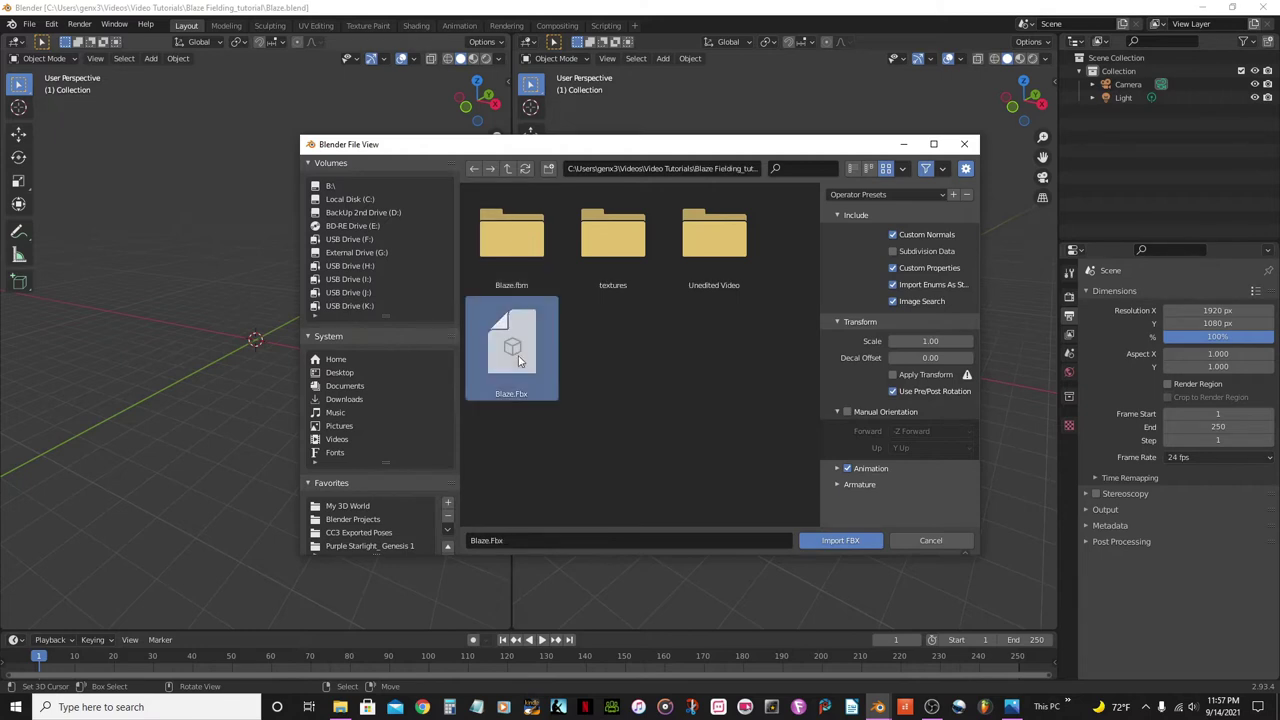
pyautogui.click(843, 541)
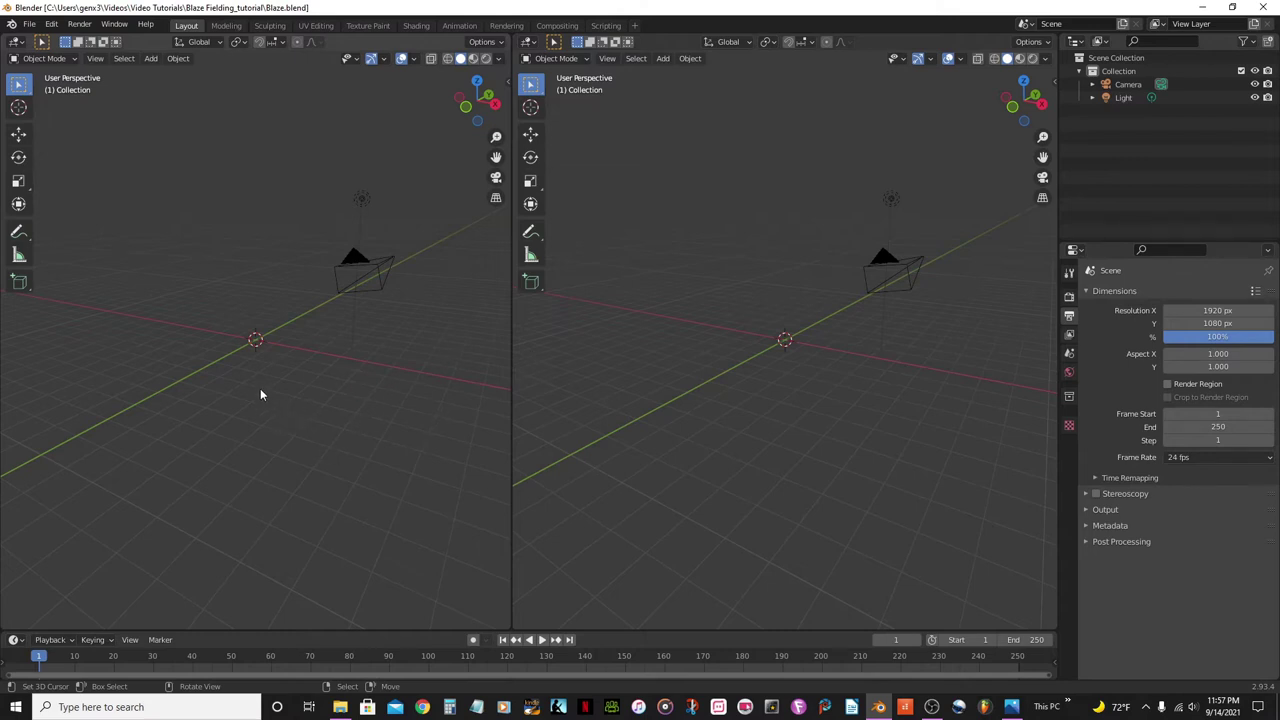
pyautogui.scroll(10, 260, 394)
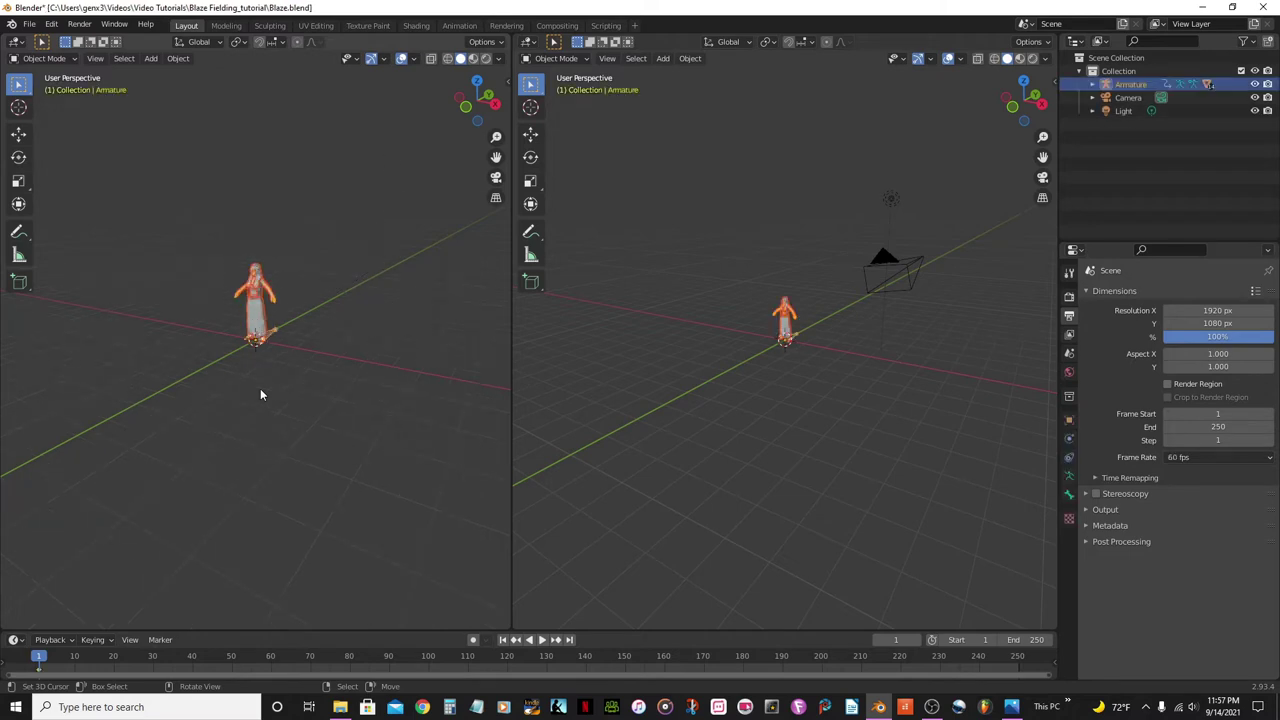
# Deselect the imported character and show it with Material Preview shading in the first viewport
pyautogui.moveTo(224, 344); pyautogui.dragTo(296, 440, button='middle')
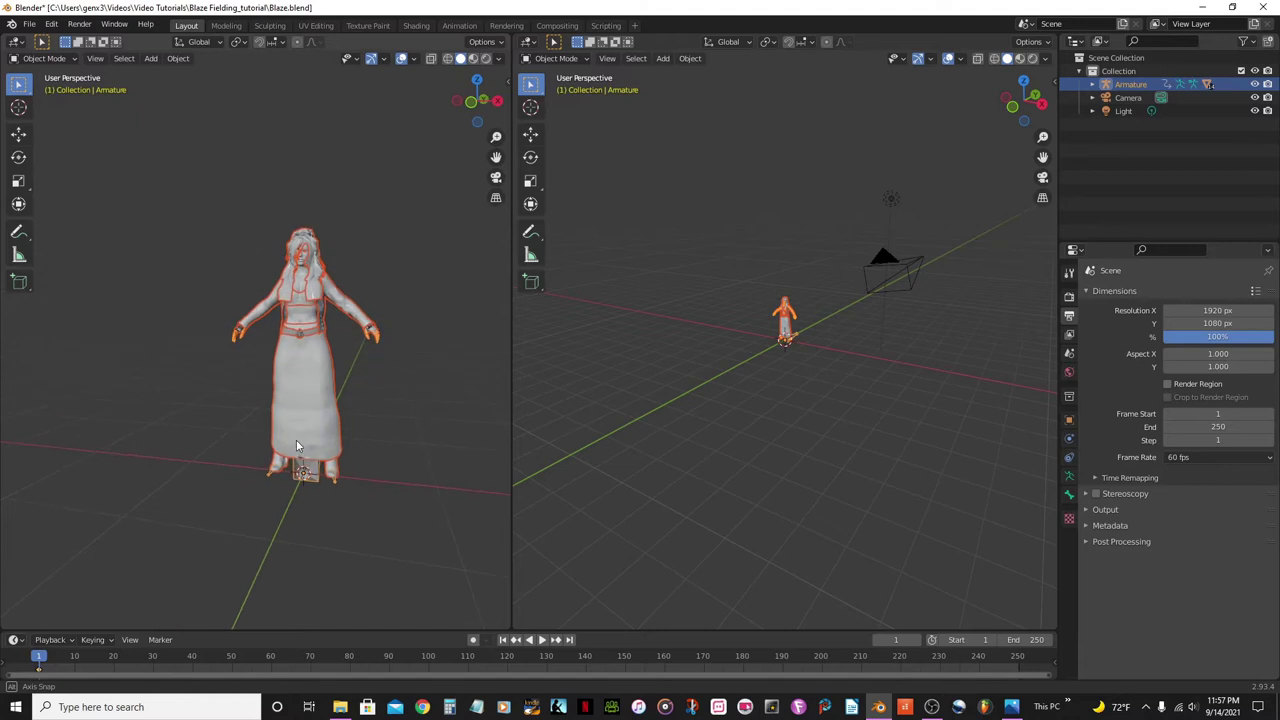
pyautogui.scroll(3, 296, 439)
pyautogui.hotkey('alt', 'a')
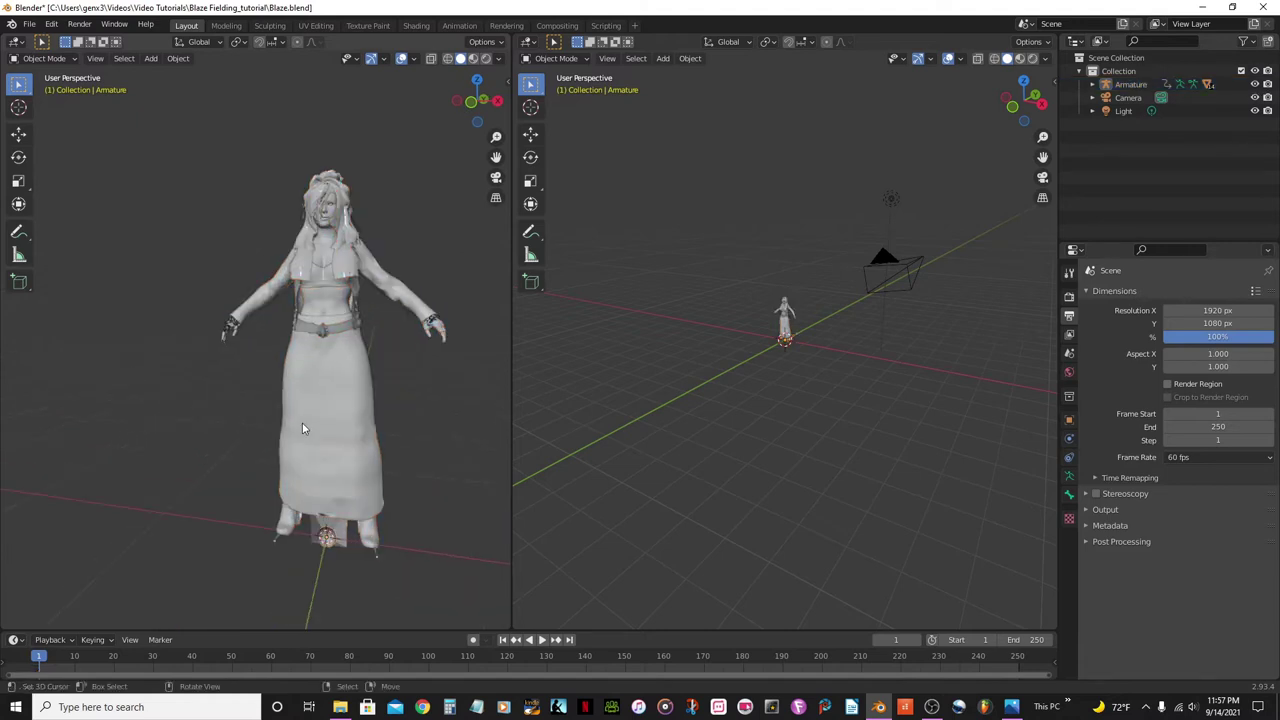
pyautogui.moveTo(275, 315); pyautogui.dragTo(318, 267, button='middle')
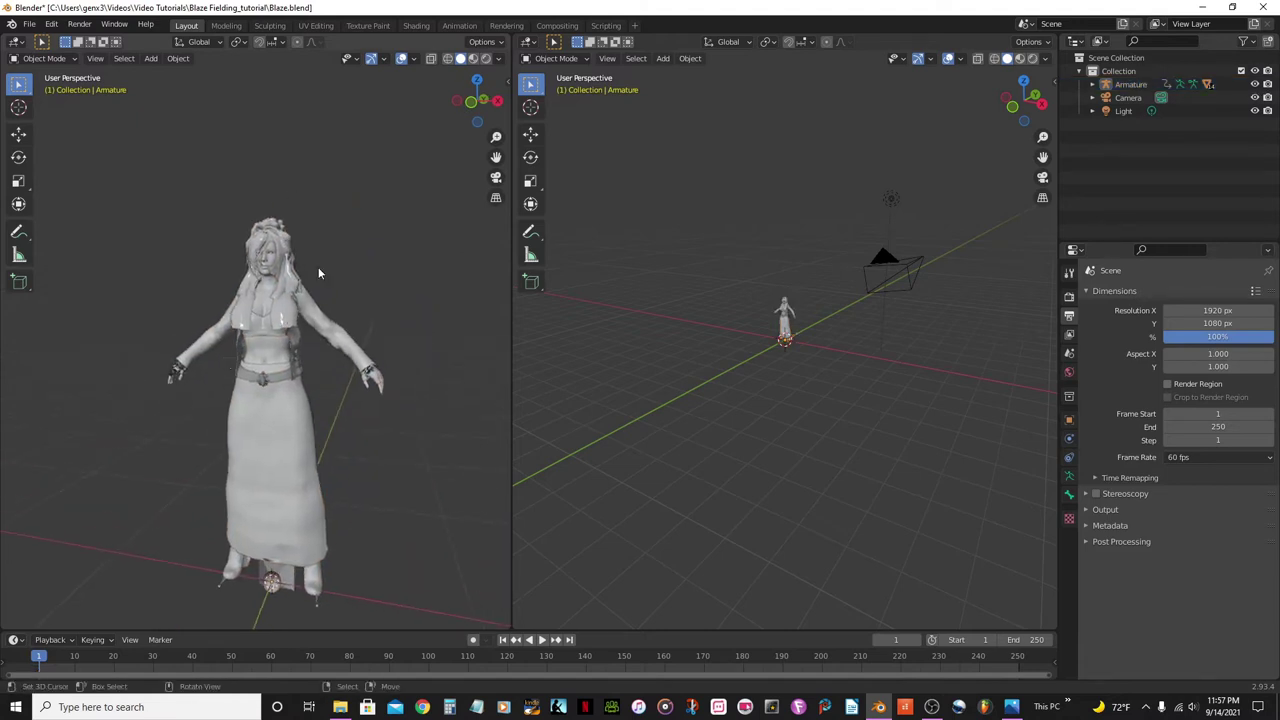
pyautogui.click(474, 59)
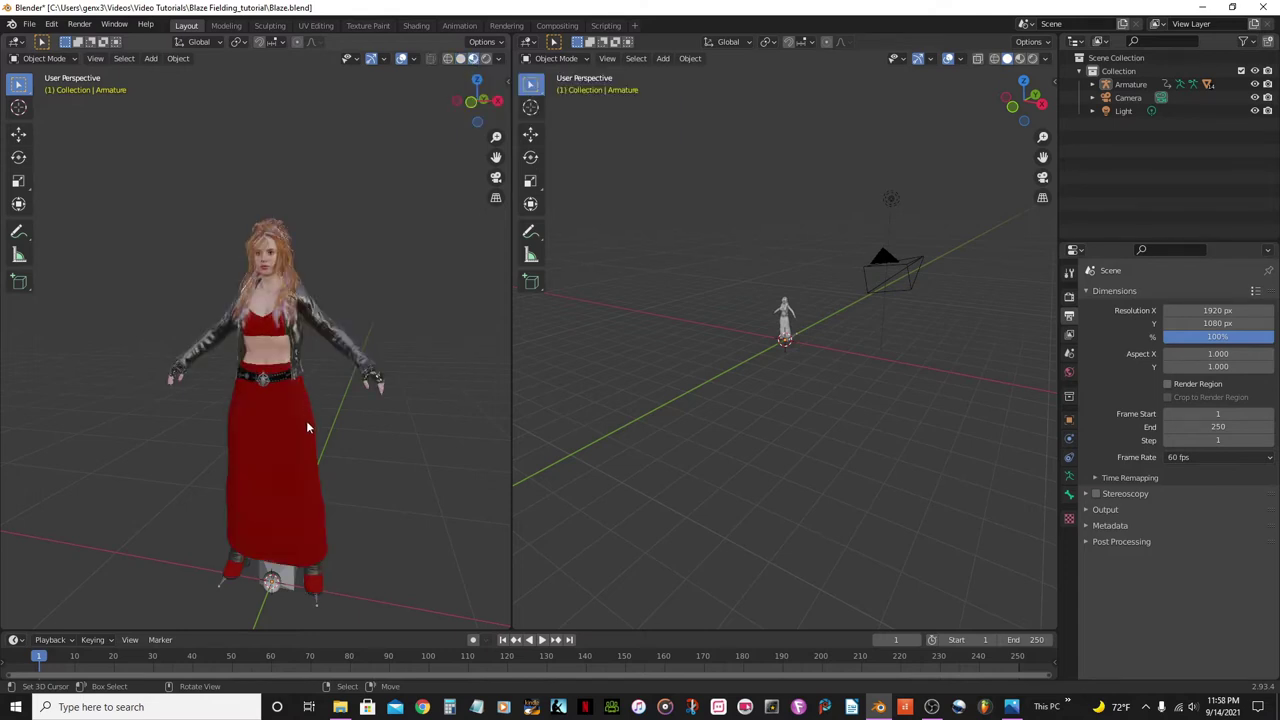
pyautogui.moveTo(312, 284); pyautogui.dragTo(231, 424, button='middle')
pyautogui.scroll(2, 231, 424)
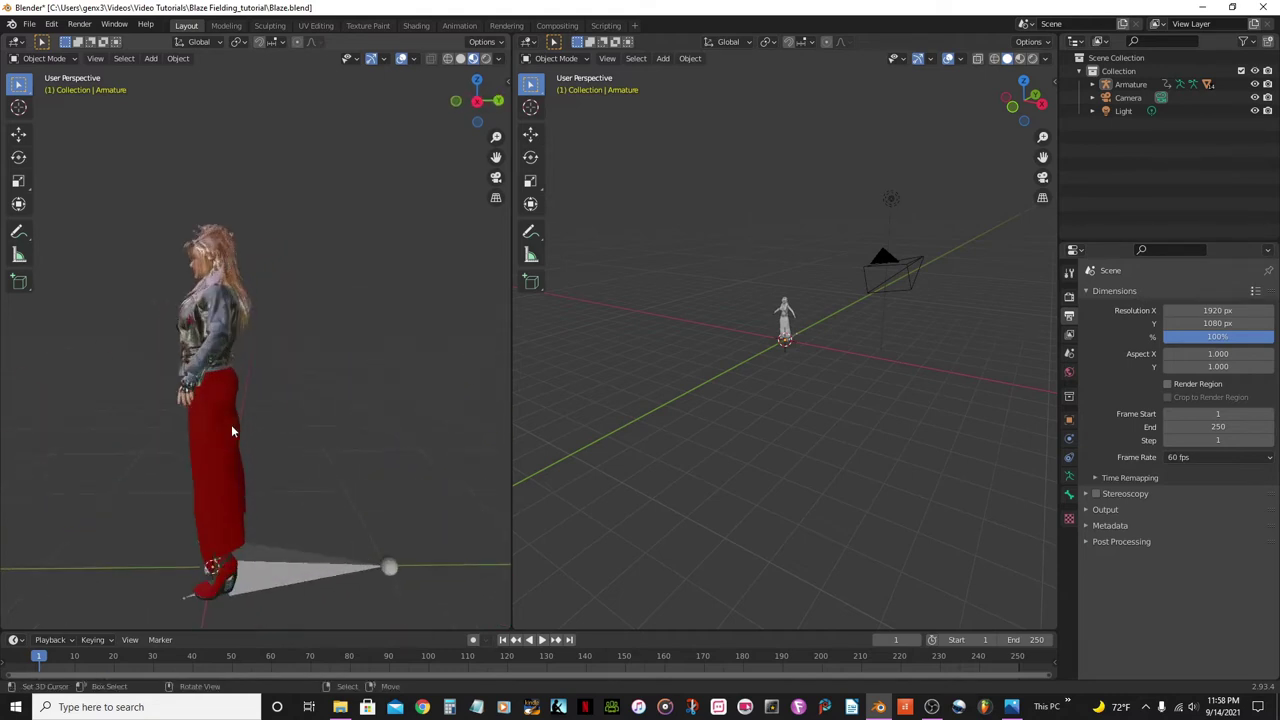
# Select the character's armature and change the second viewport into a Dope Sheet
pyautogui.click(274, 569)
pyautogui.moveTo(307, 552); pyautogui.dragTo(425, 480, button='middle')
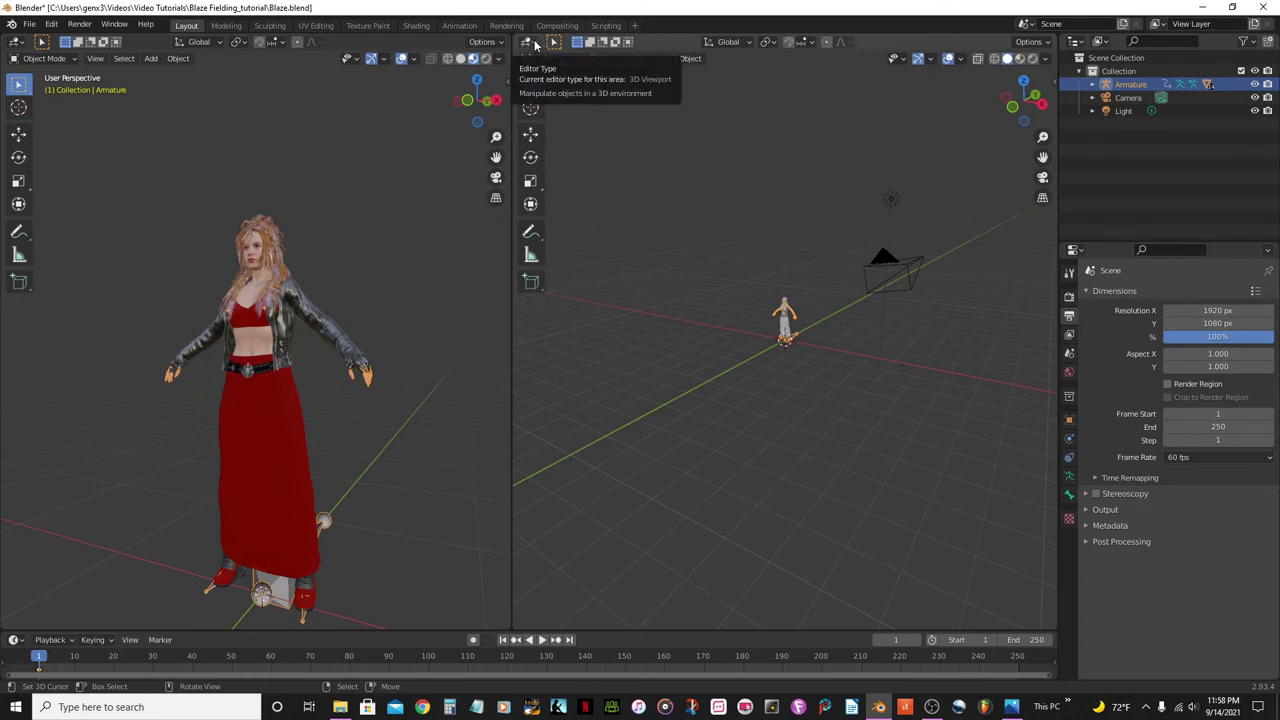
pyautogui.click(532, 44)
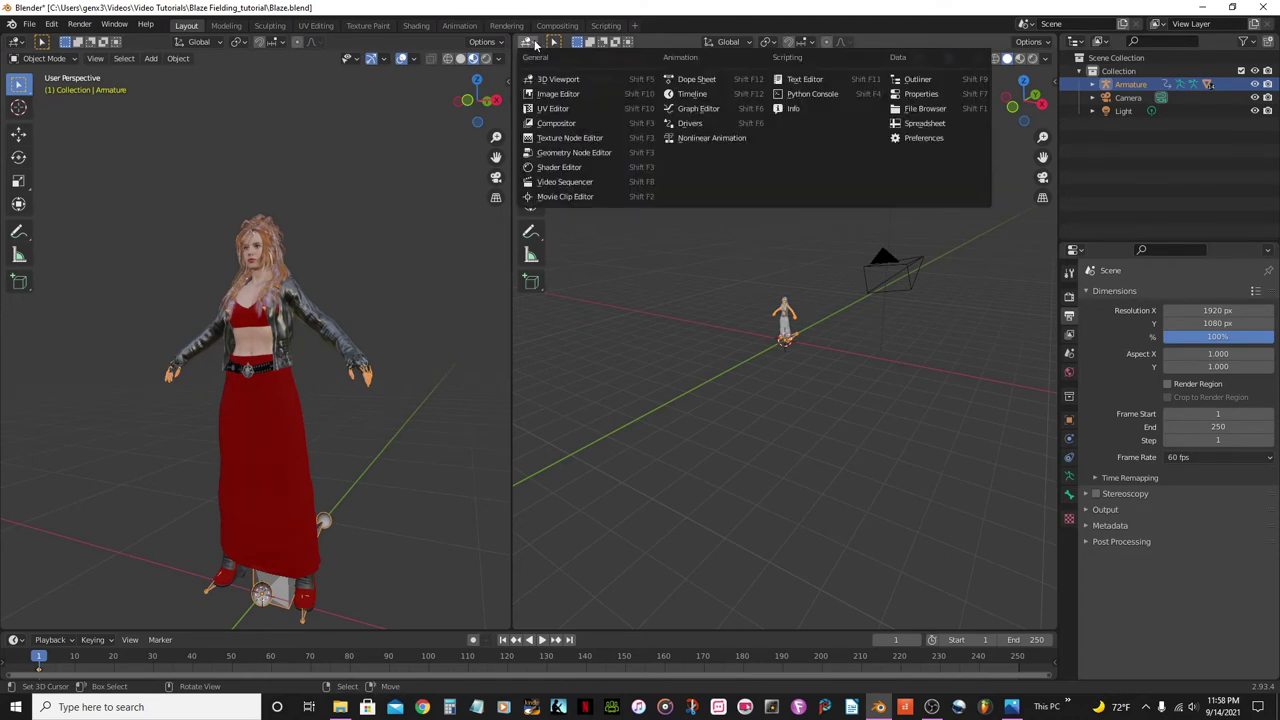
pyautogui.click(703, 86)
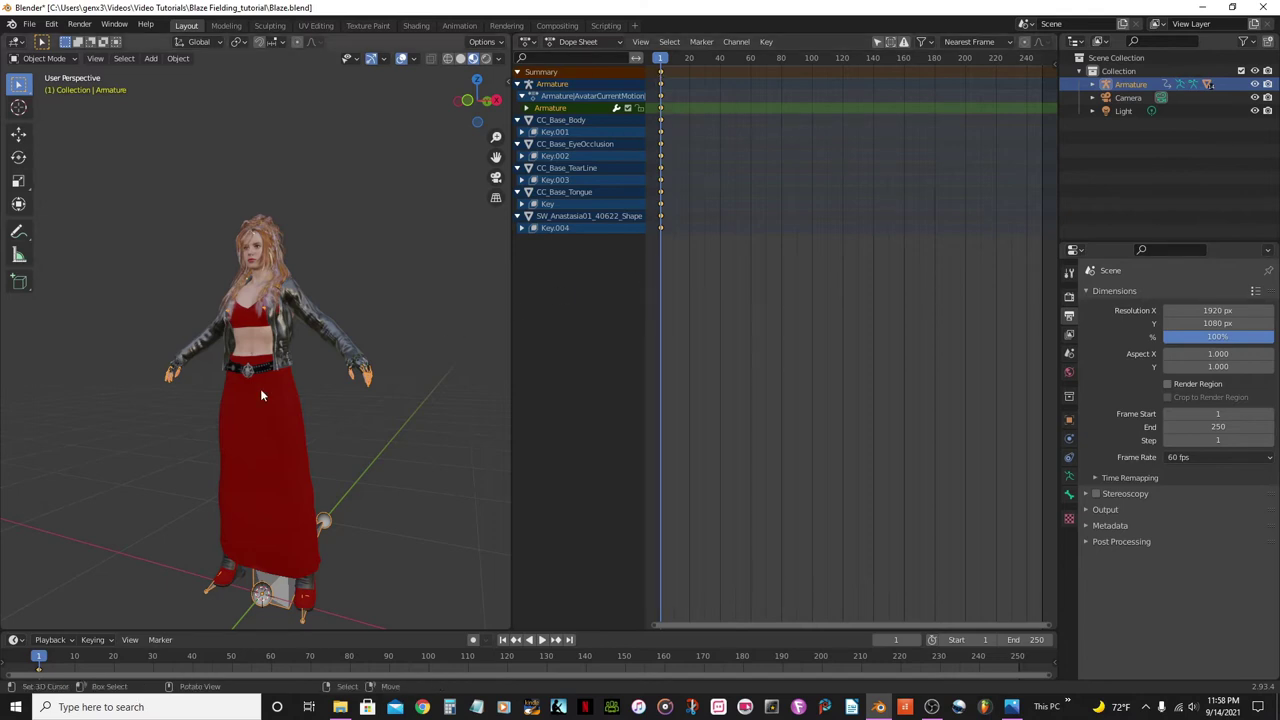
# Delete all the keyframes that were imported with the character
pyautogui.scroll(-3, 260, 395)
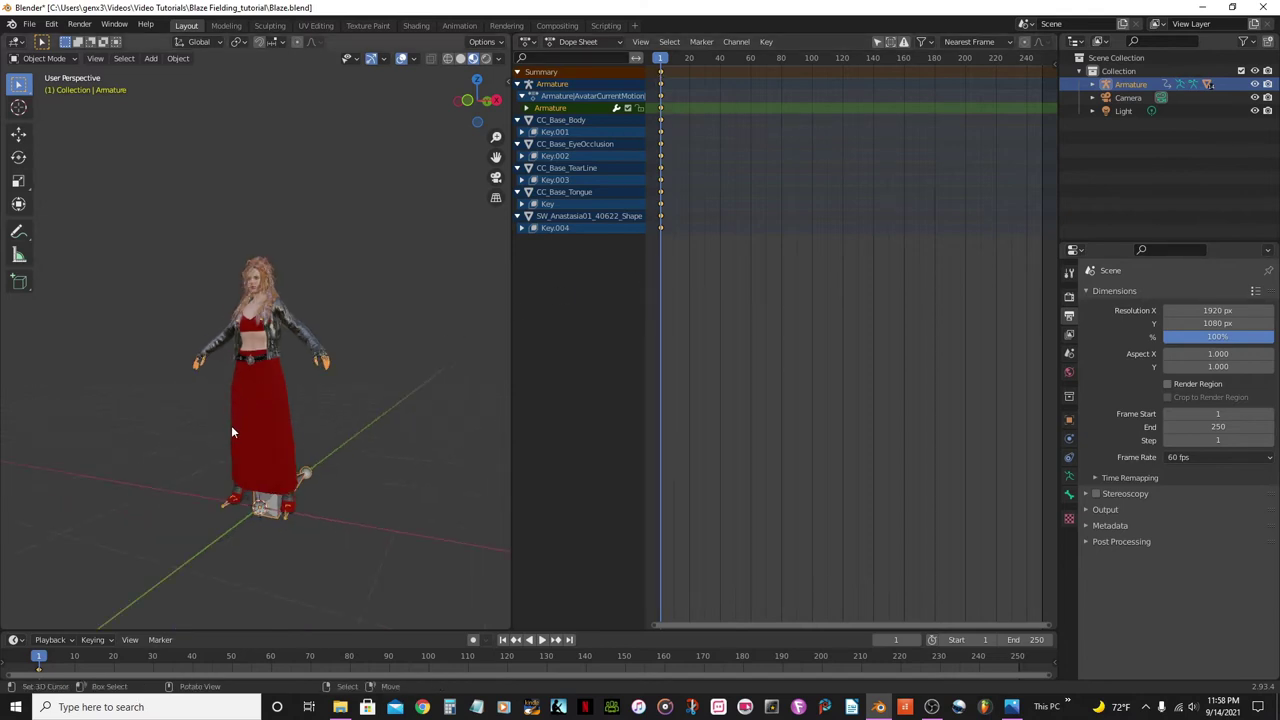
pyautogui.moveTo(231, 432); pyautogui.dragTo(290, 425, button='middle')
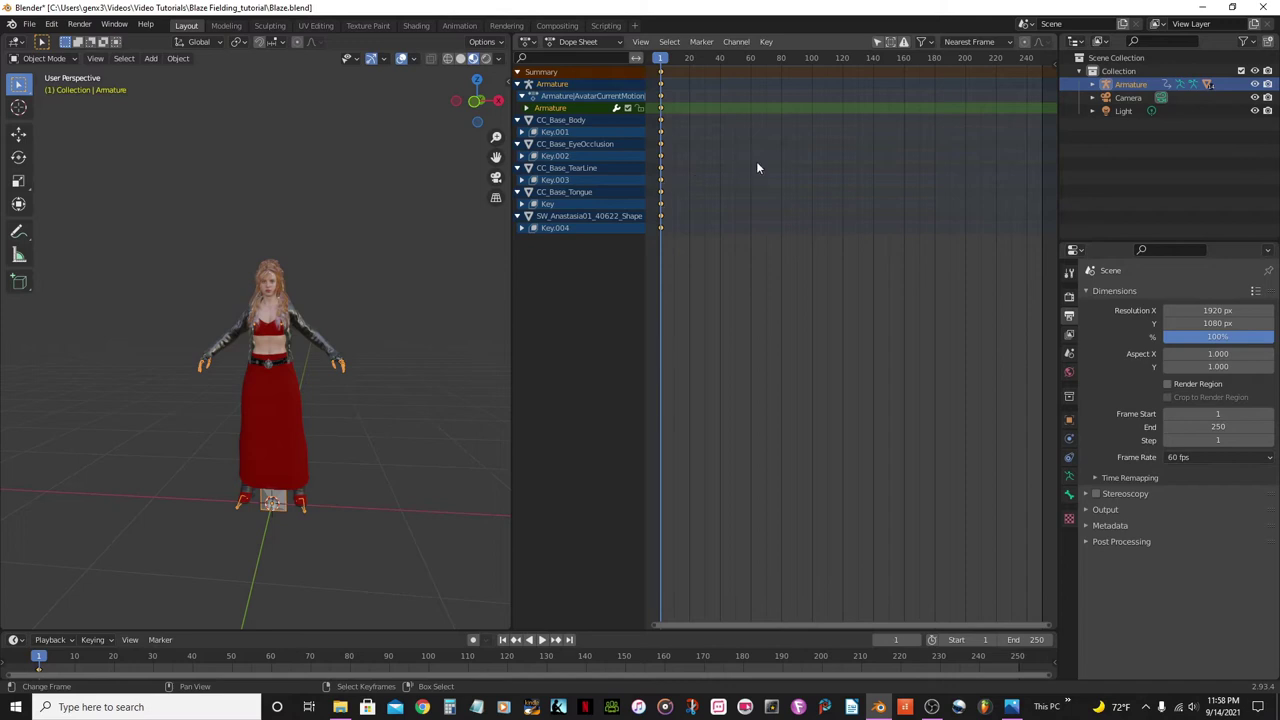
pyautogui.press('x')
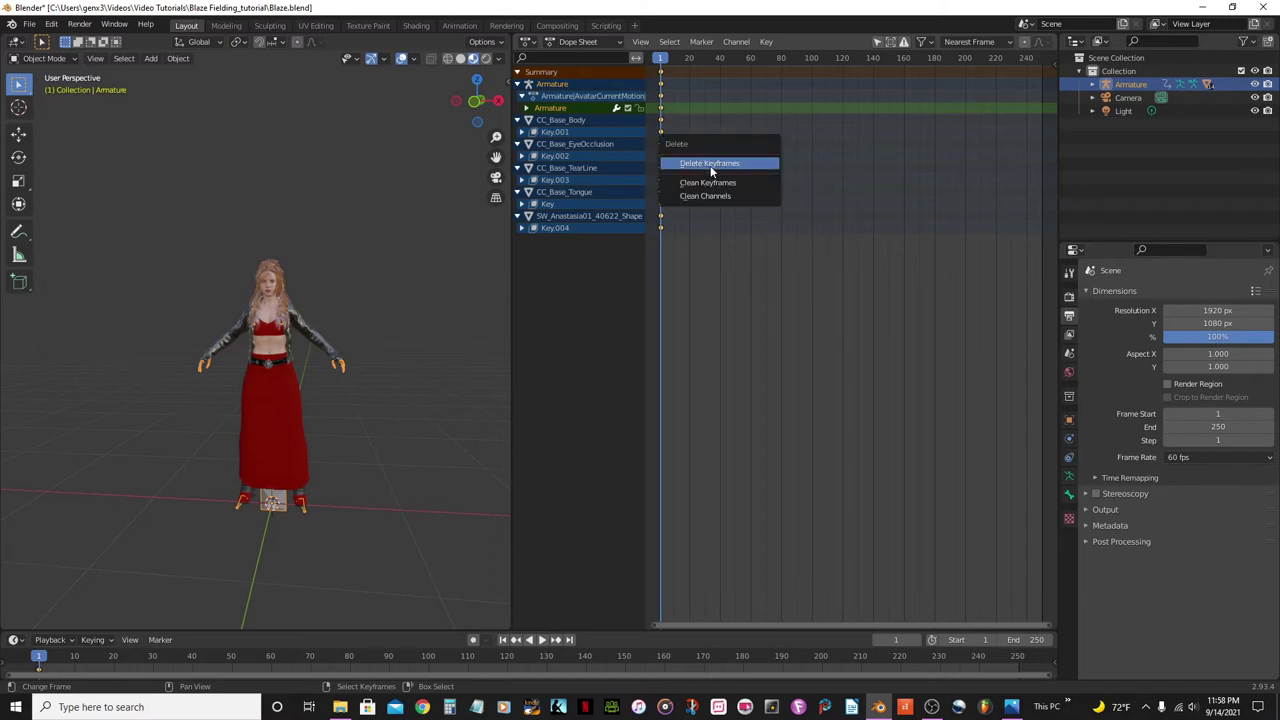
pyautogui.click(710, 165)
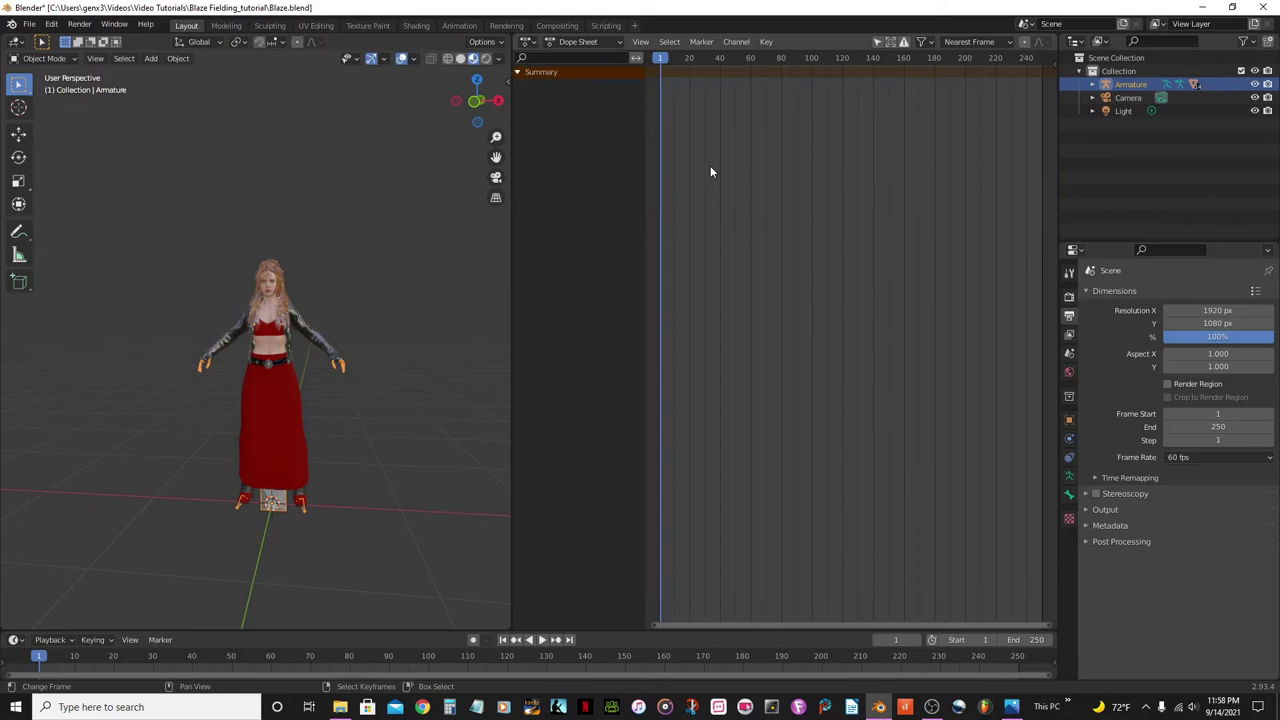
# Change the Dope Sheet area back into a 3D Viewport
pyautogui.click(532, 43)
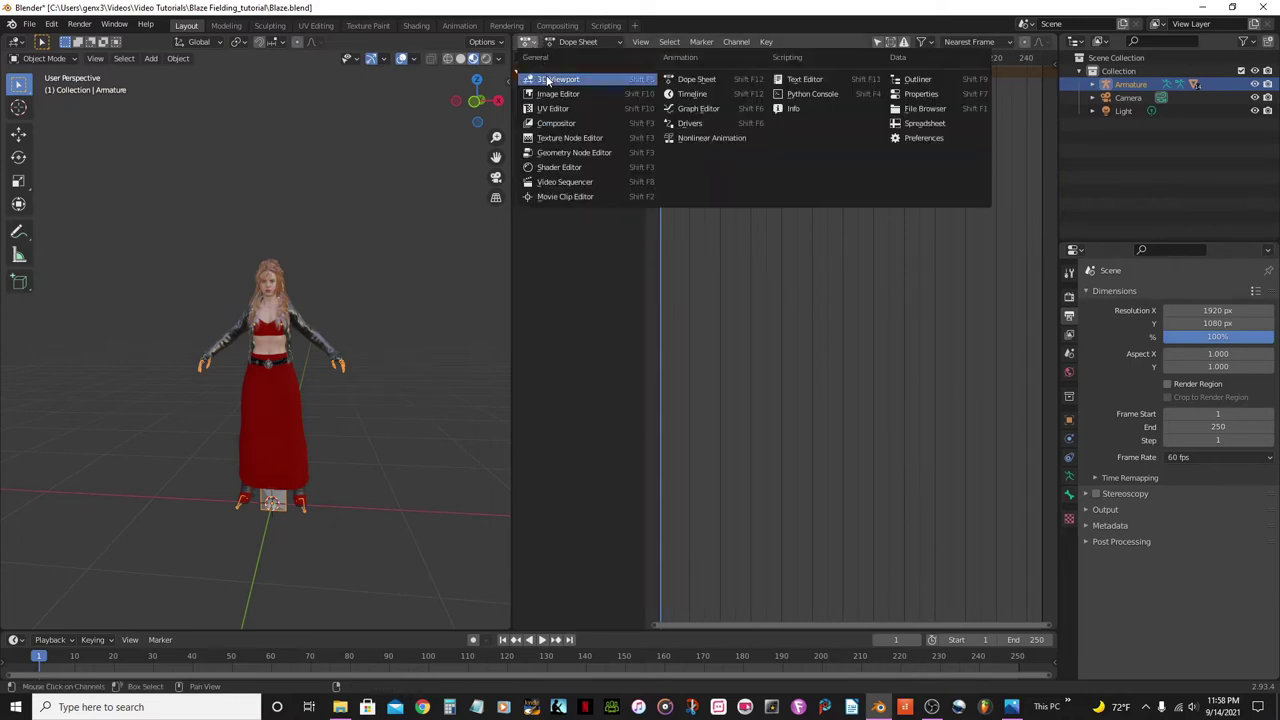
pyautogui.click(557, 79)
pyautogui.scroll(1, 586, 375)
# Set the character's viewport to front orthographic view and examine the hair, jacket, skirt and feet
pyautogui.scroll(3, 245, 437)
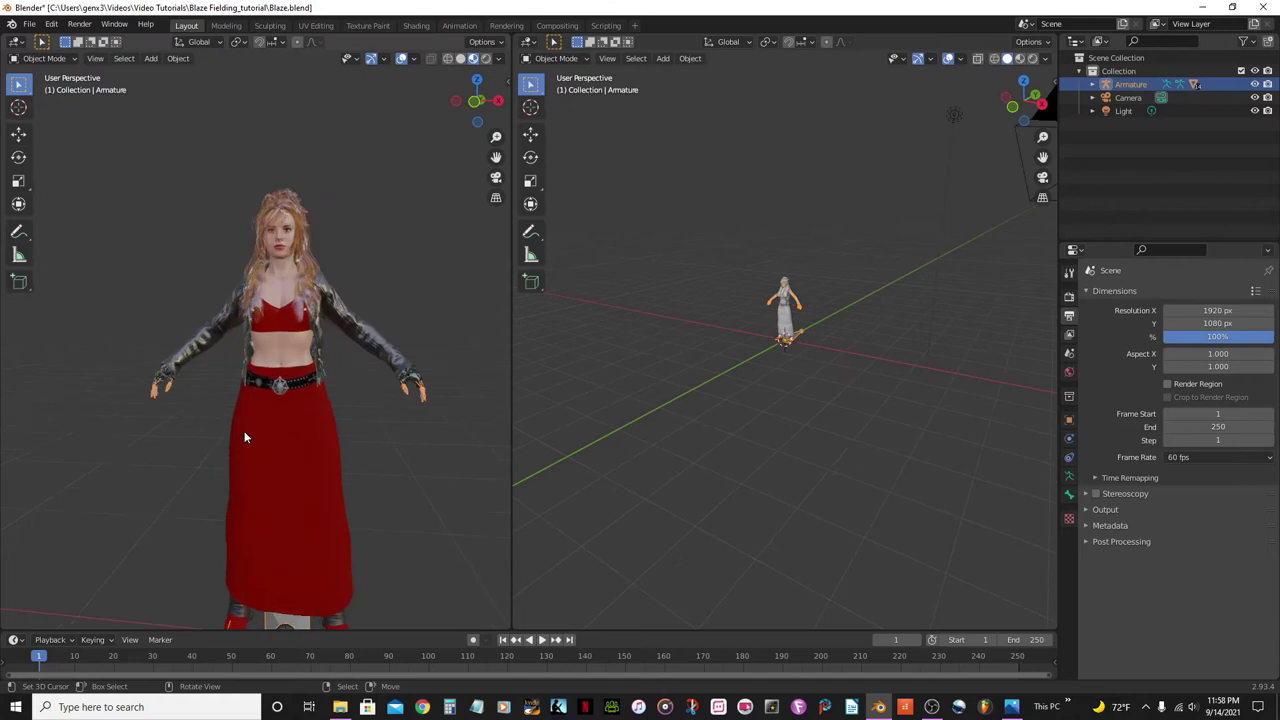
pyautogui.press('KP_1')
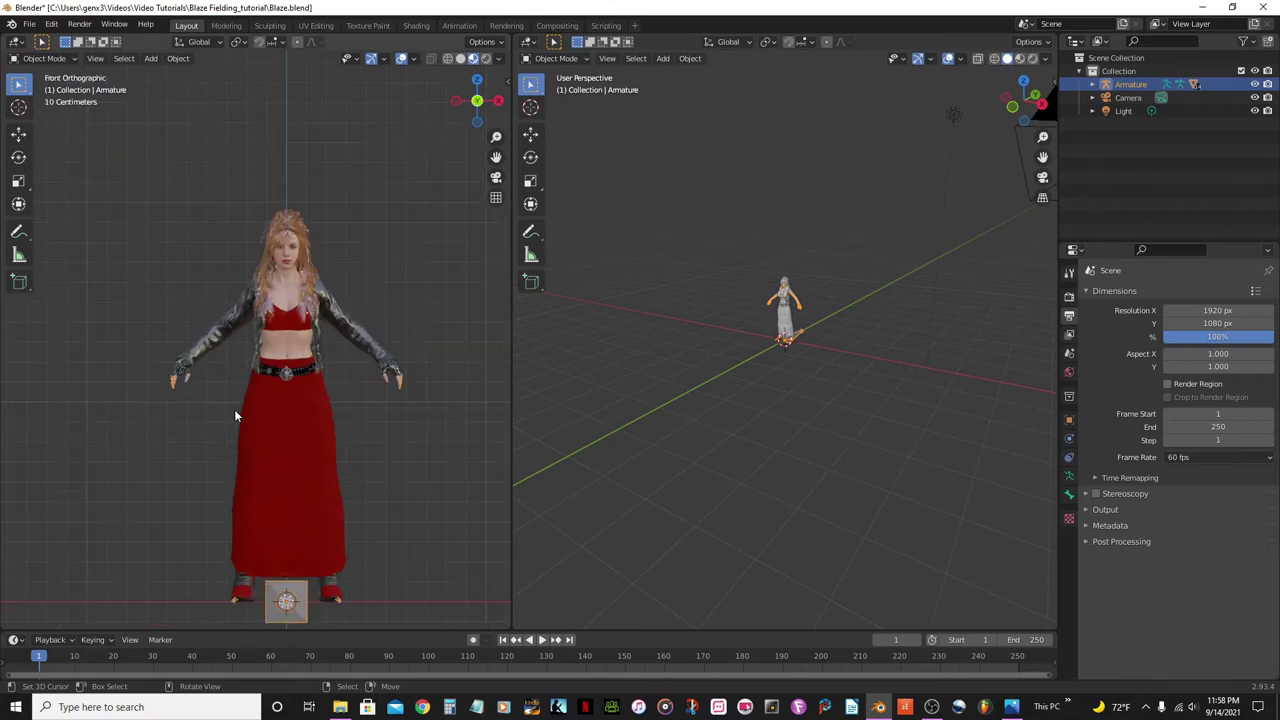
pyautogui.scroll(2, 235, 430)
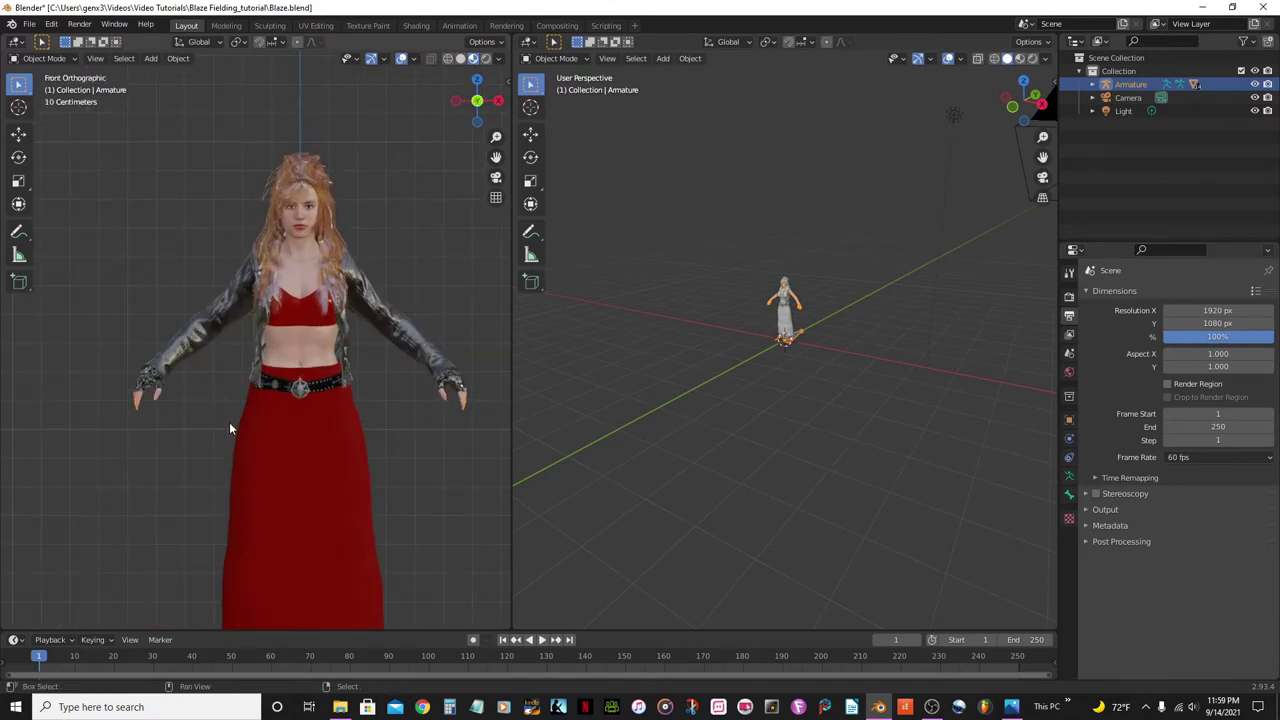
pyautogui.scroll(-4, 255, 336)
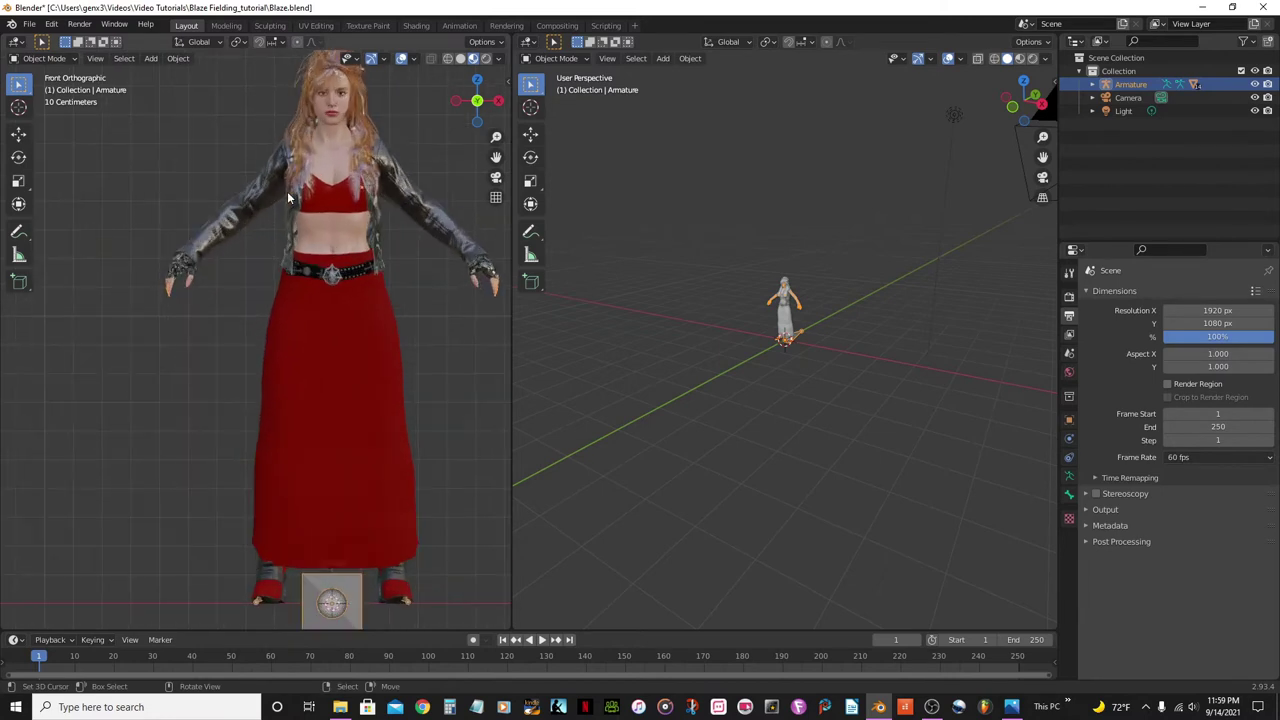
pyautogui.scroll(3, 287, 191)
pyautogui.keyDown('shift'); pyautogui.moveTo(287, 191); pyautogui.dragTo(292, 375, button='middle'); pyautogui.keyUp('shift')
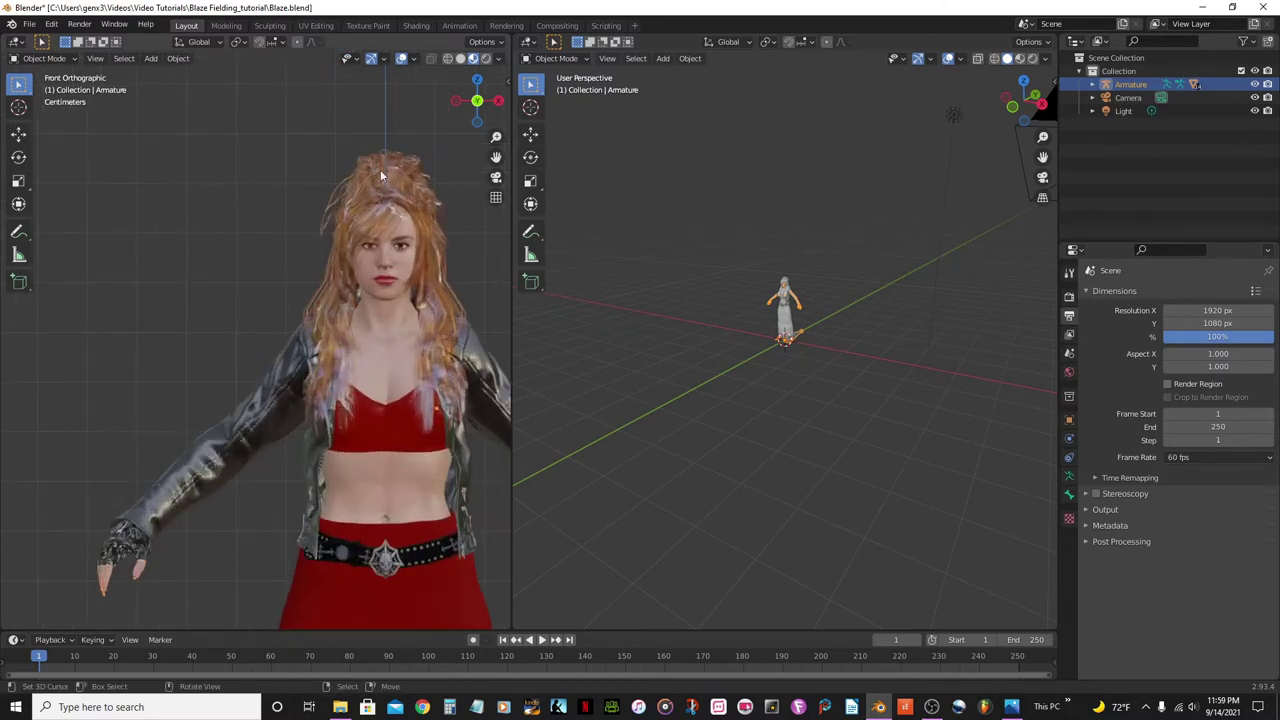
pyautogui.scroll(-7, 338, 244)
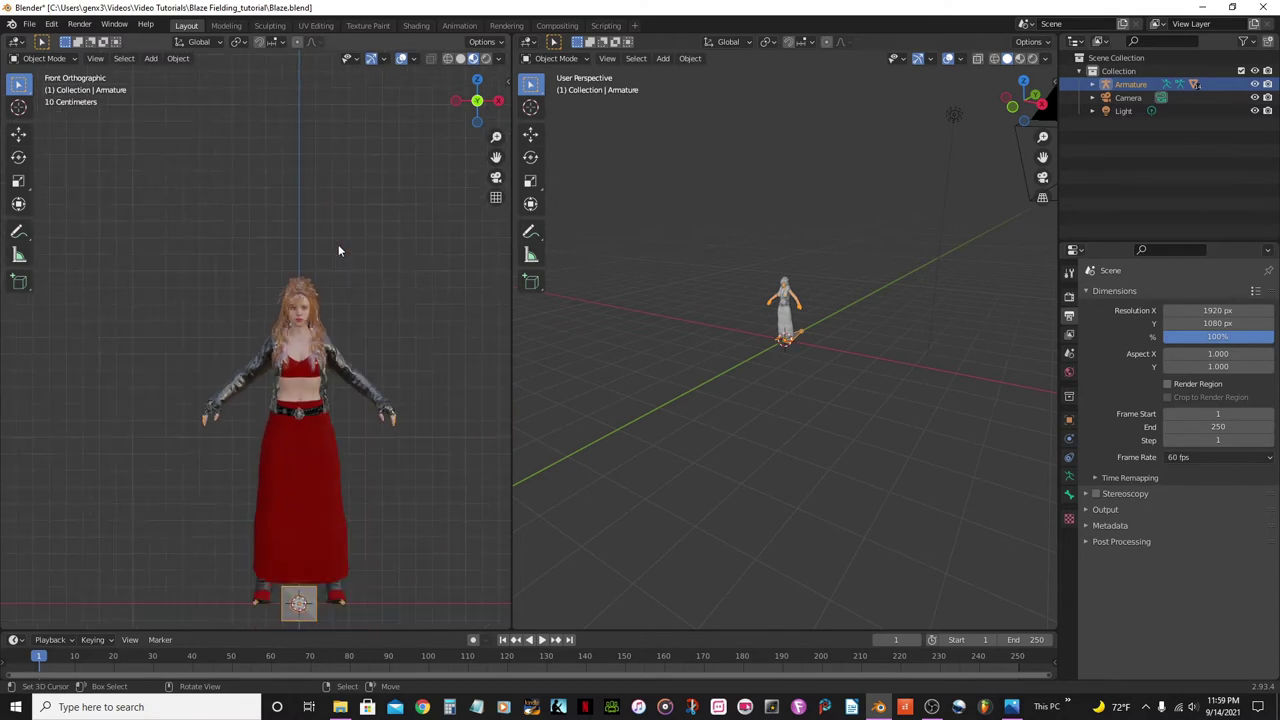
# Examine the character's hair, jacket, skirt and feet from the side, at an angle and from the front
pyautogui.moveTo(326, 254); pyautogui.dragTo(284, 320, button='middle')
pyautogui.moveTo(339, 258); pyautogui.dragTo(295, 316, button='middle')
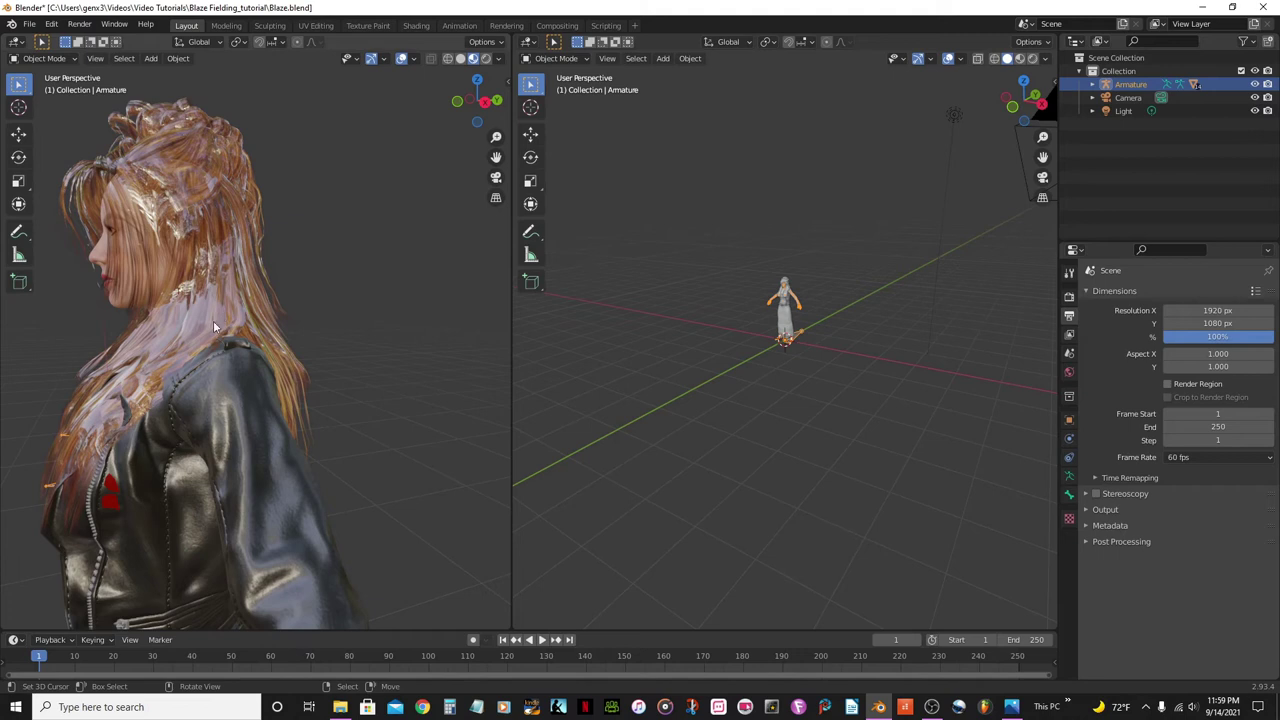
pyautogui.scroll(-8, 200, 371)
pyautogui.moveTo(200, 371); pyautogui.dragTo(188, 377, button='middle')
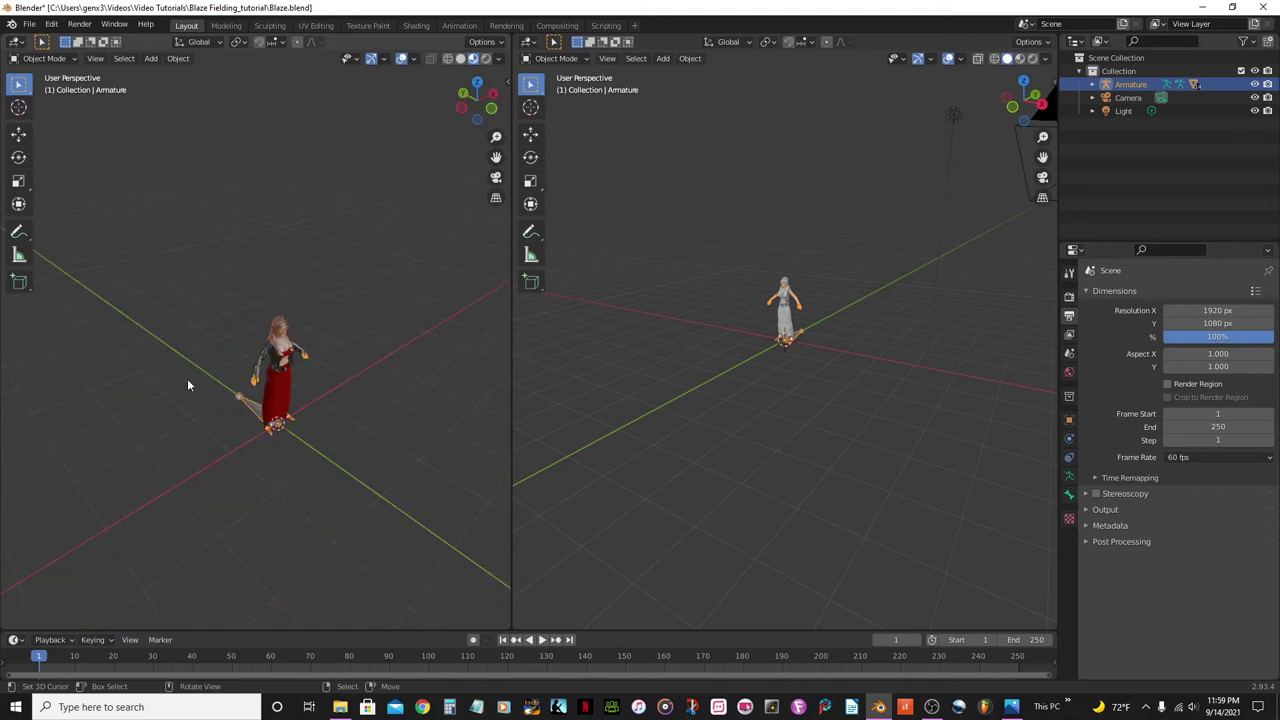
pyautogui.scroll(6, 189, 449)
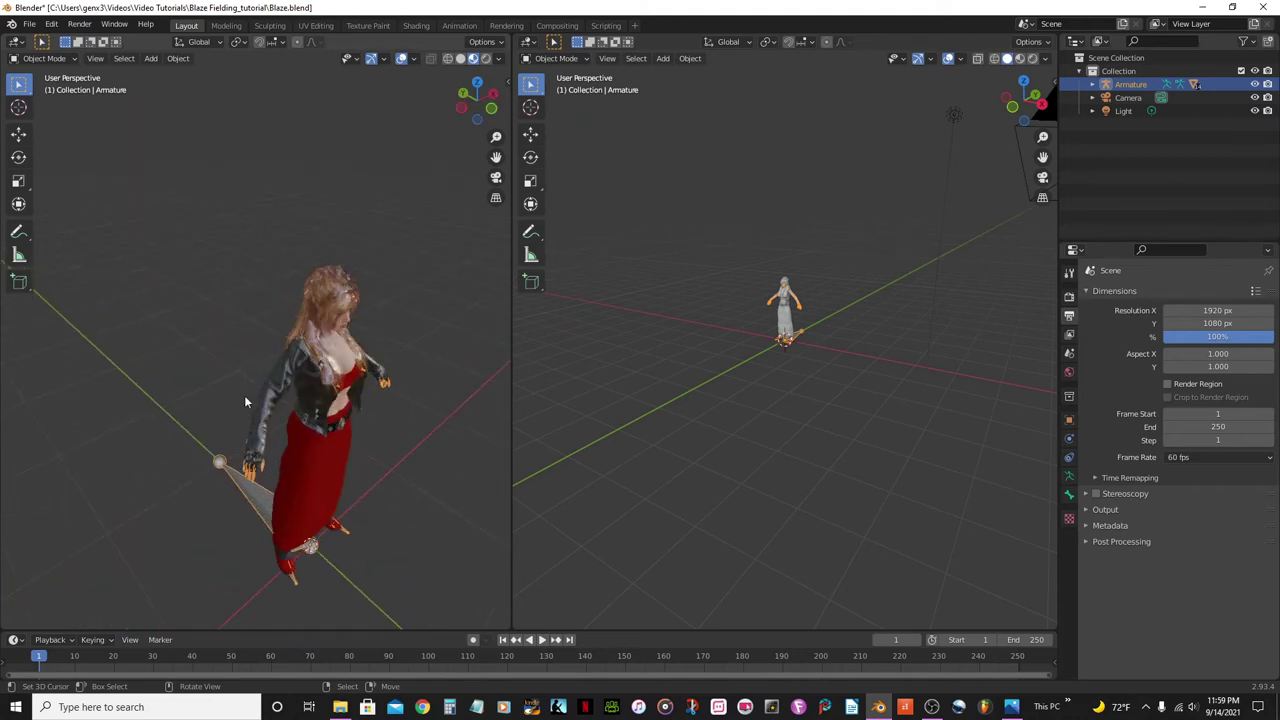
pyautogui.moveTo(253, 394); pyautogui.dragTo(334, 232, button='middle')
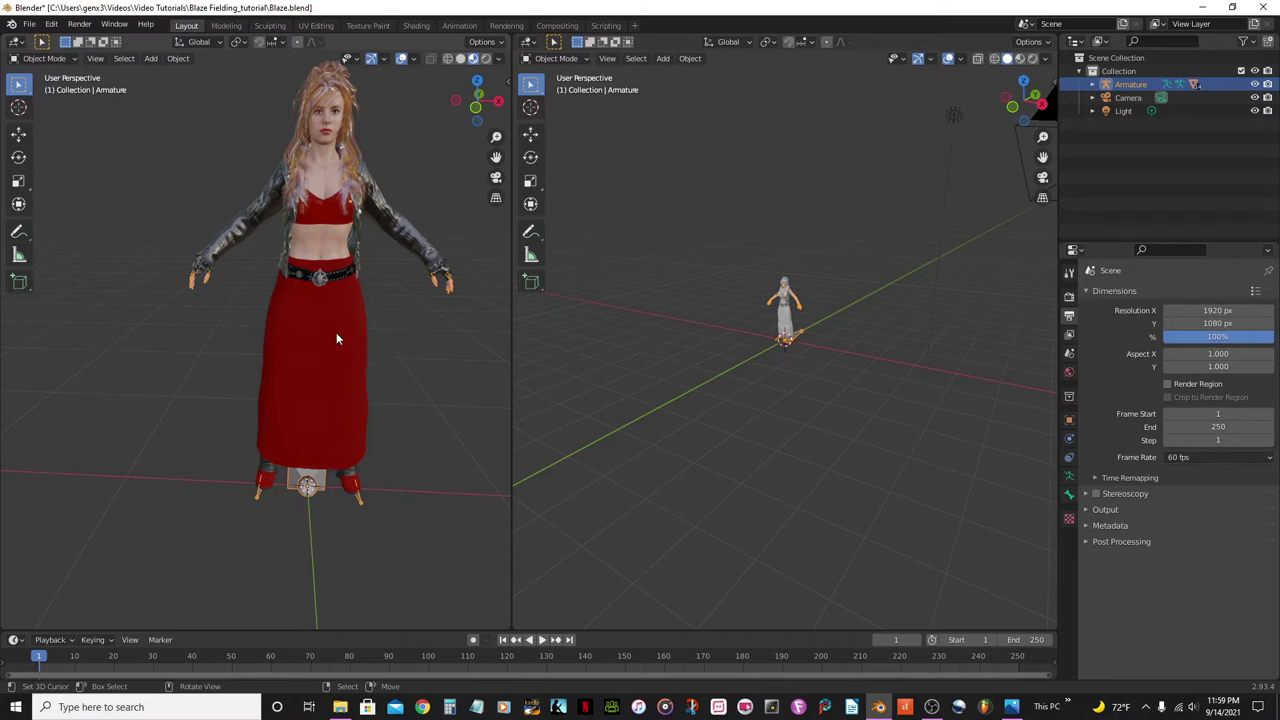
pyautogui.scroll(1, 344, 331)
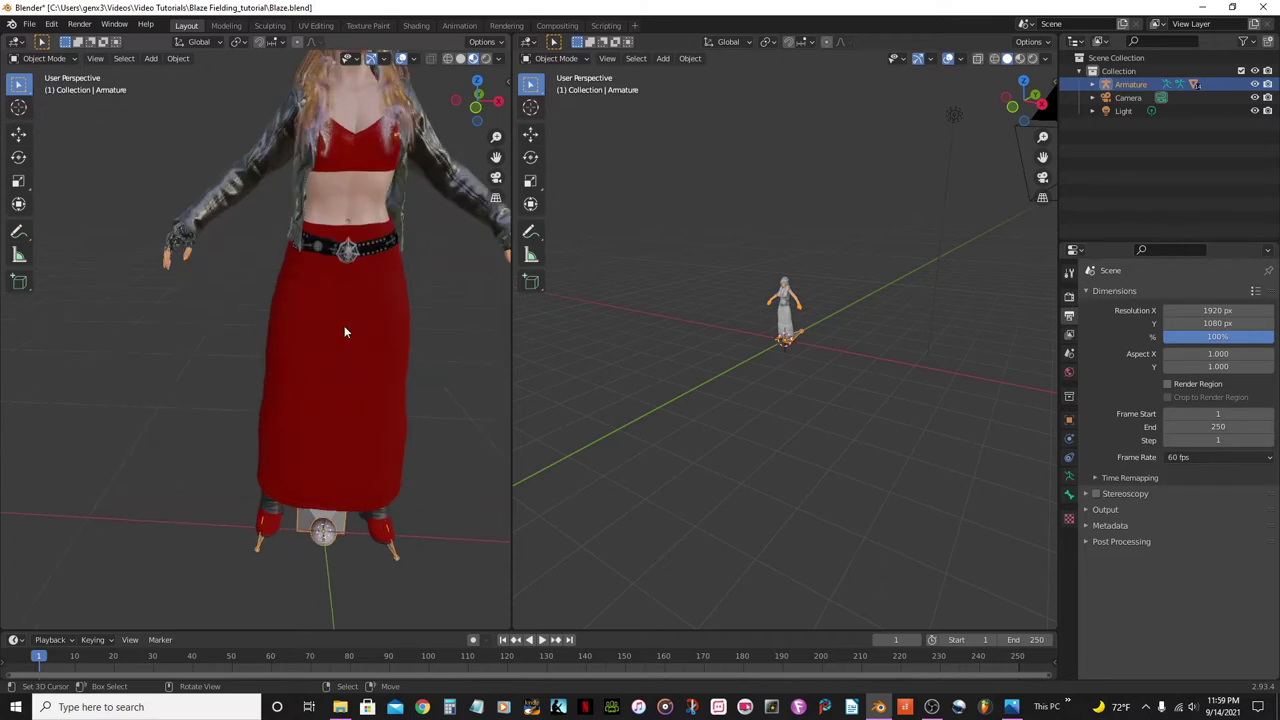
pyautogui.keyDown('shift'); pyautogui.moveTo(334, 319); pyautogui.dragTo(355, 378, button='middle'); pyautogui.keyUp('shift')
pyautogui.scroll(-3, 355, 378)
pyautogui.keyDown('shift'); pyautogui.moveTo(307, 424); pyautogui.dragTo(350, 395, button='middle'); pyautogui.keyUp('shift')
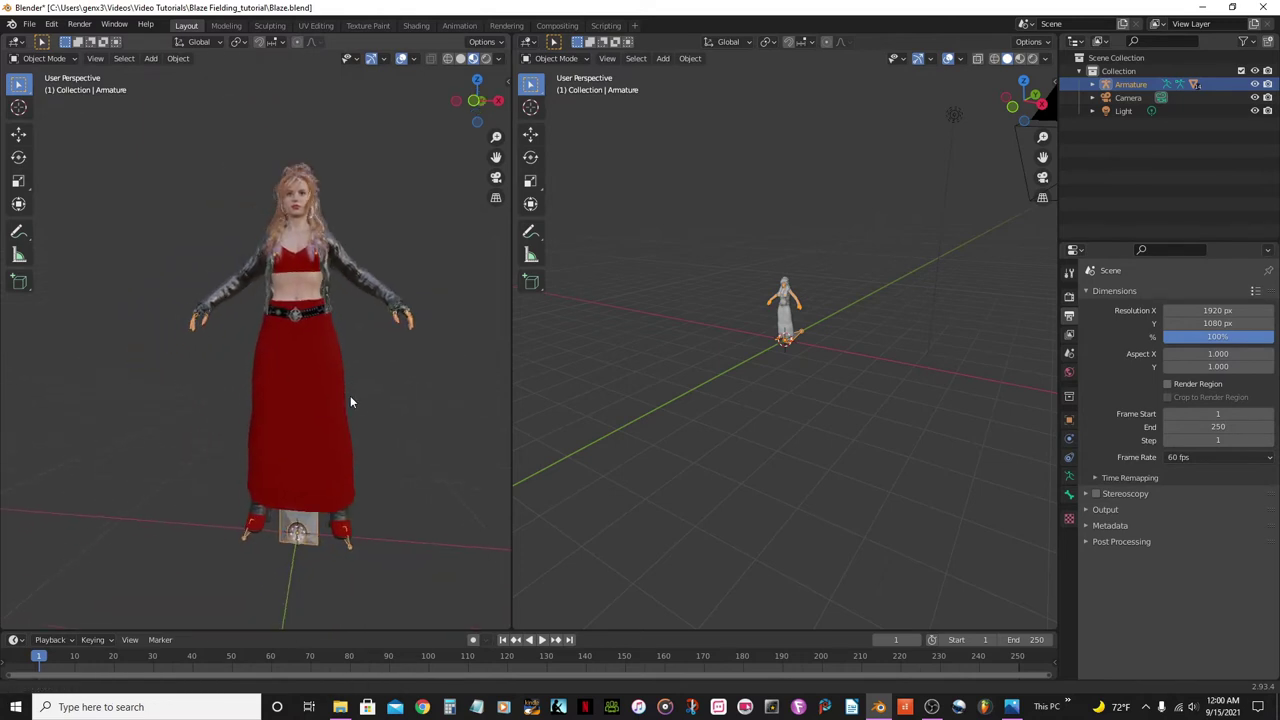
# Select the red skirt, set its viewport to front orthographic view and enter Edit Mode on the skirt mesh
pyautogui.scroll(2, 350, 395)
pyautogui.click(360, 415)
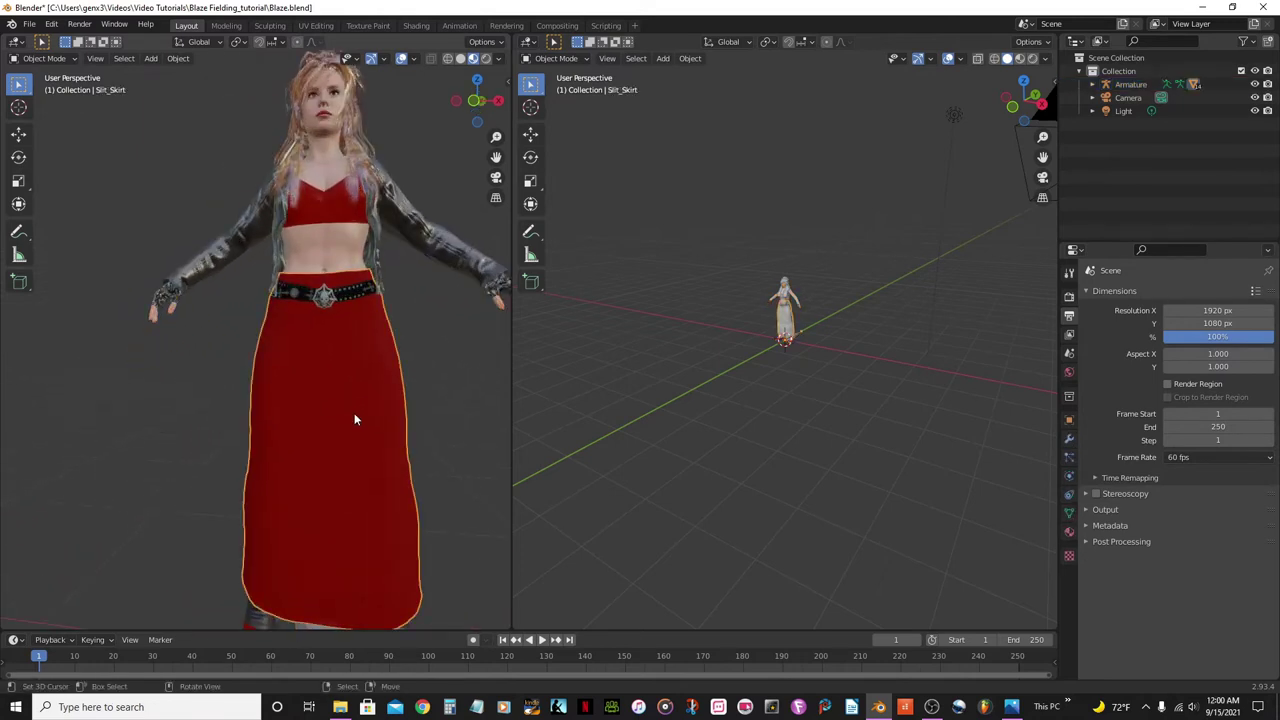
pyautogui.scroll(-1, 338, 395)
pyautogui.scroll(2, 338, 395)
pyautogui.keyDown('shift'); pyautogui.moveTo(337, 397); pyautogui.dragTo(222, 388, button='middle'); pyautogui.keyUp('shift')
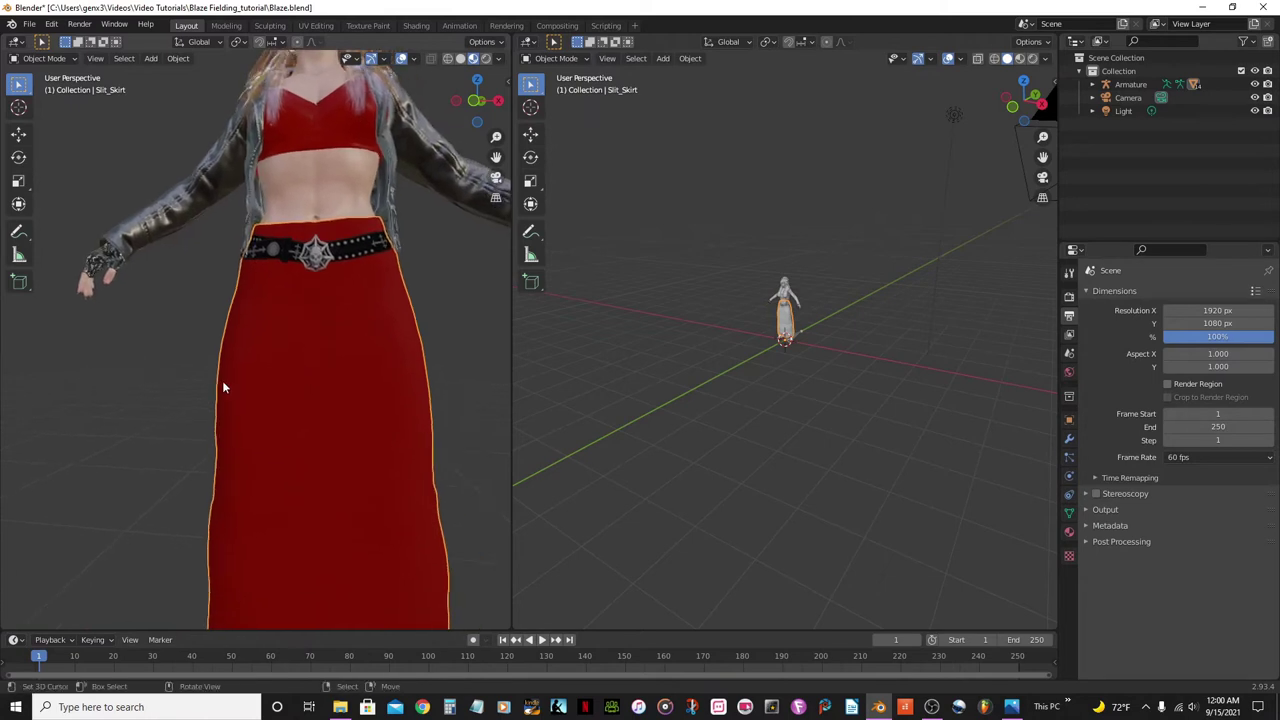
pyautogui.press('KP_1')
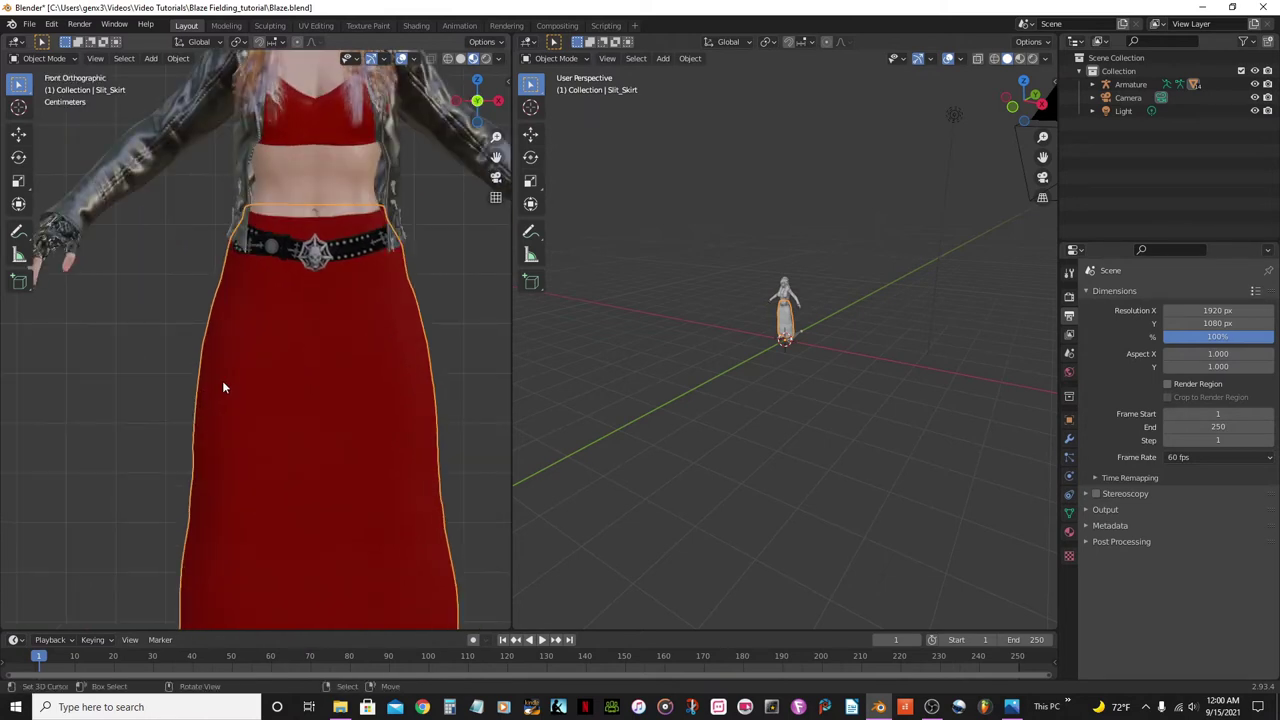
pyautogui.scroll(-5, 222, 388)
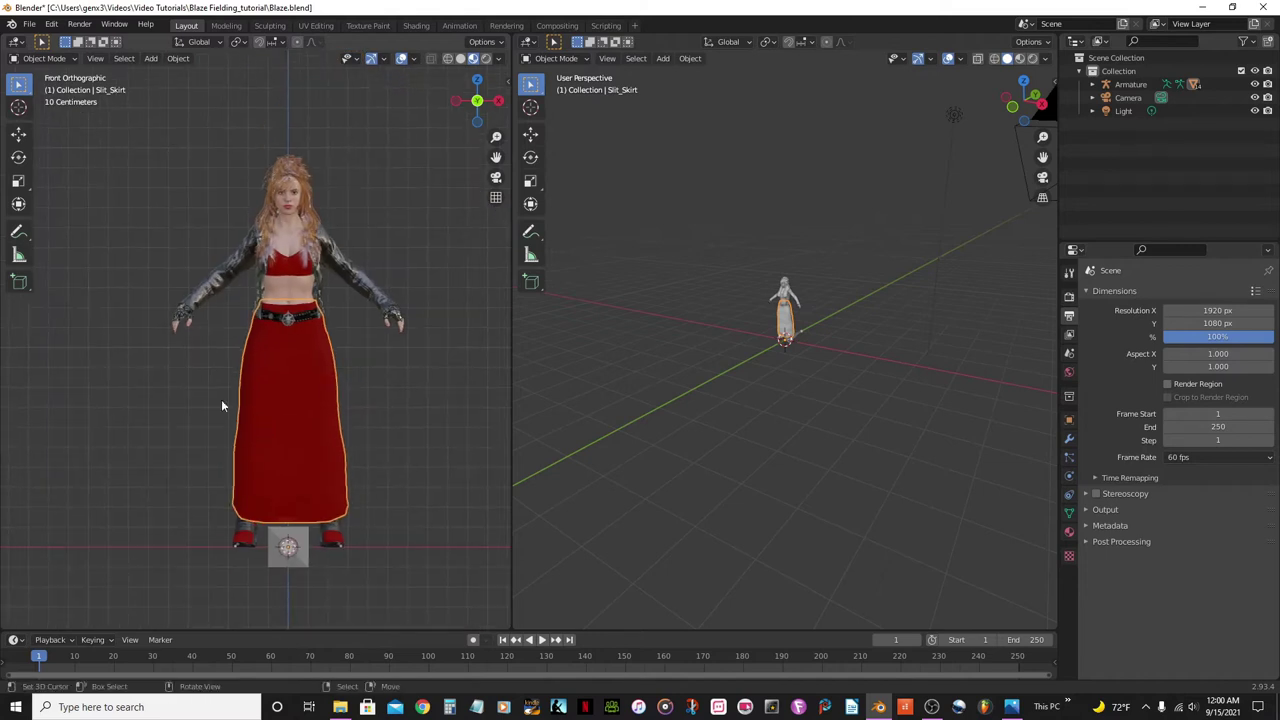
pyautogui.scroll(5, 319, 367)
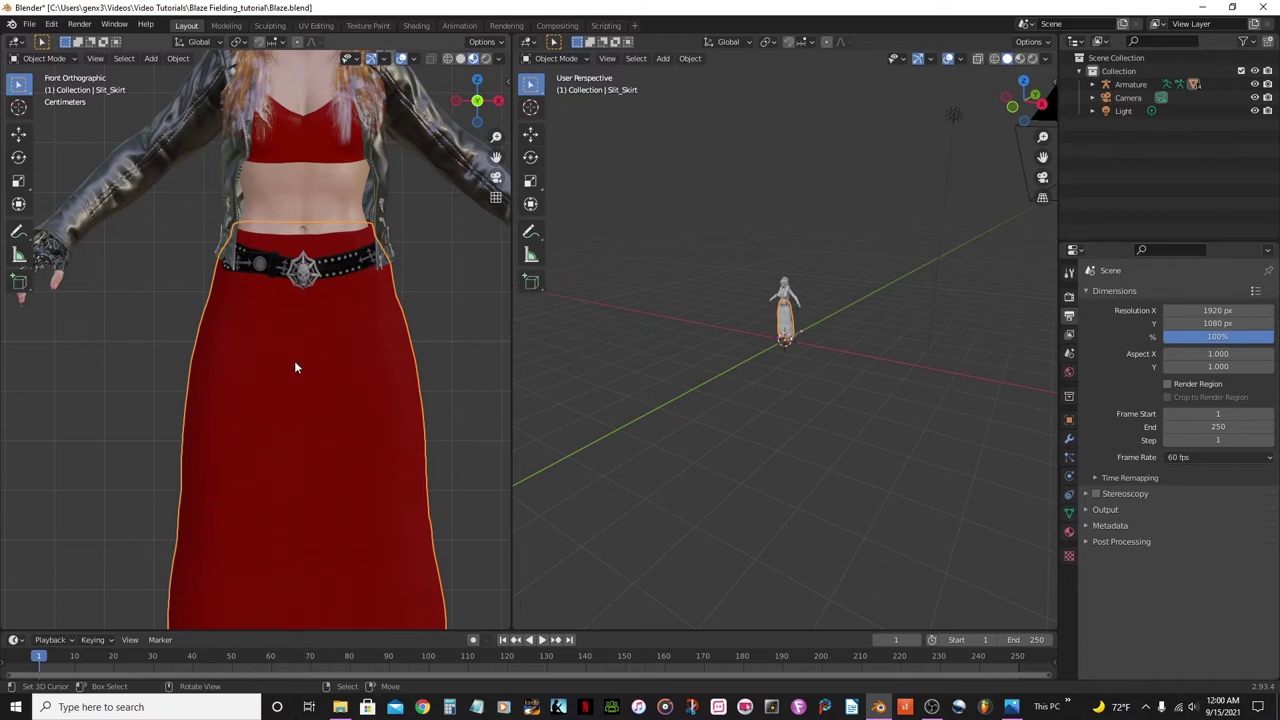
pyautogui.click(68, 58)
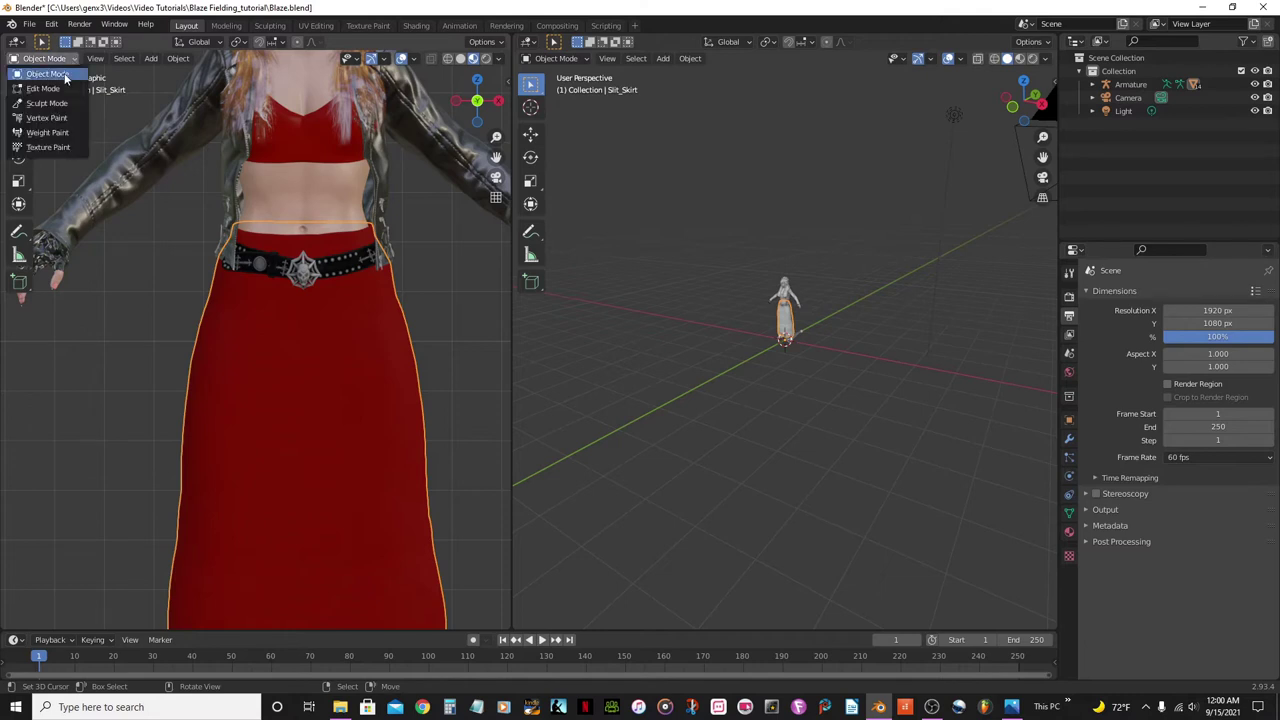
pyautogui.click(60, 89)
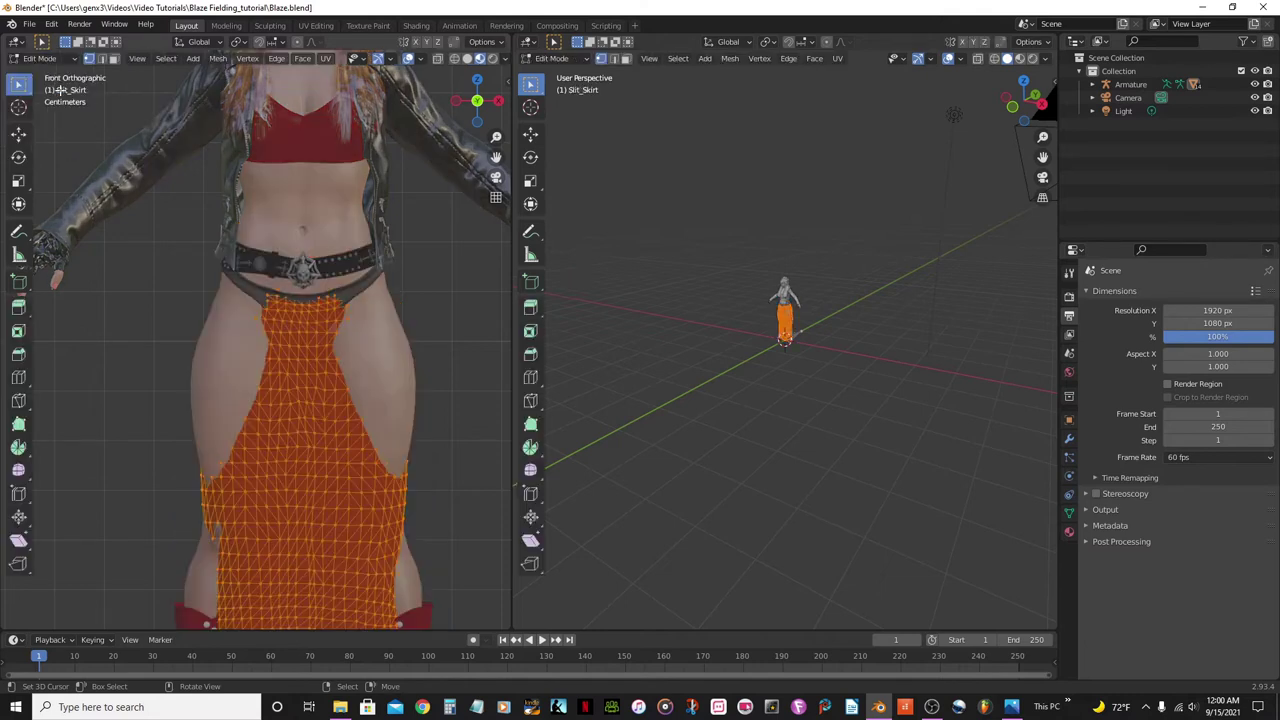
# Enable the skirt's Armature modifier display in Edit Mode and on the editing cage
pyautogui.scroll(-4, 420, 380)
pyautogui.moveTo(409, 380); pyautogui.dragTo(310, 400, button='middle')
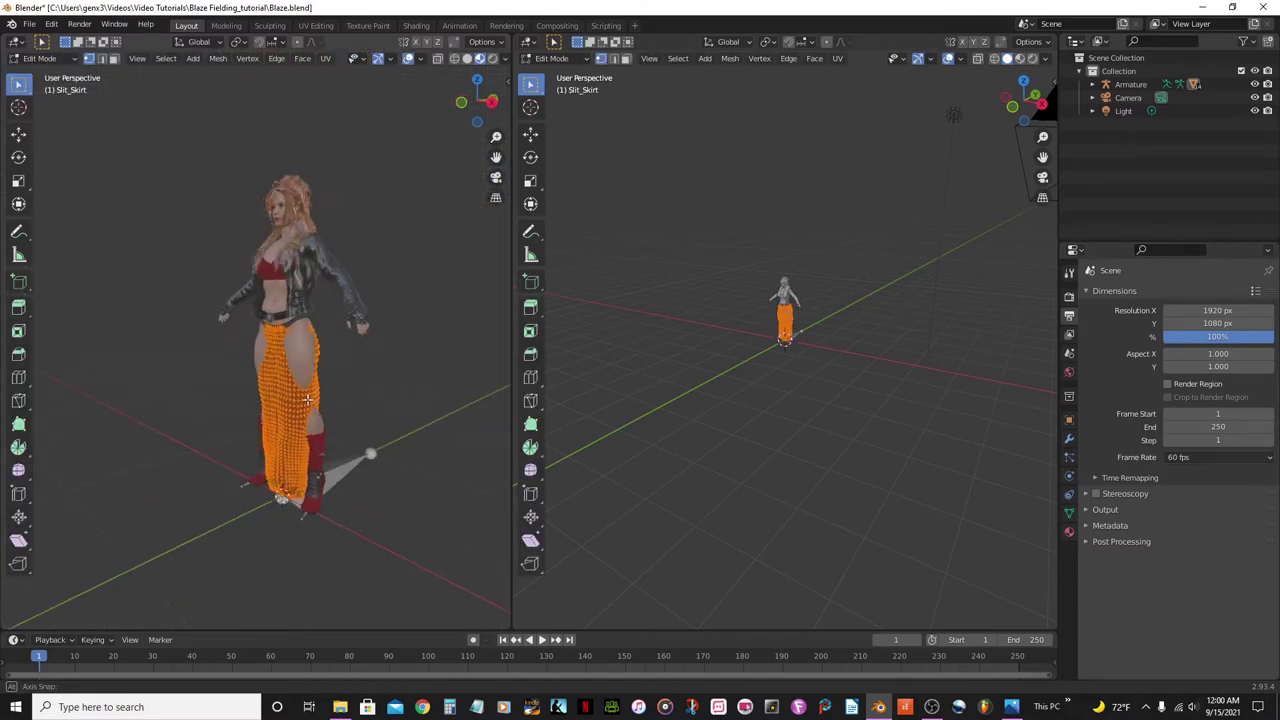
pyautogui.scroll(5, 310, 400)
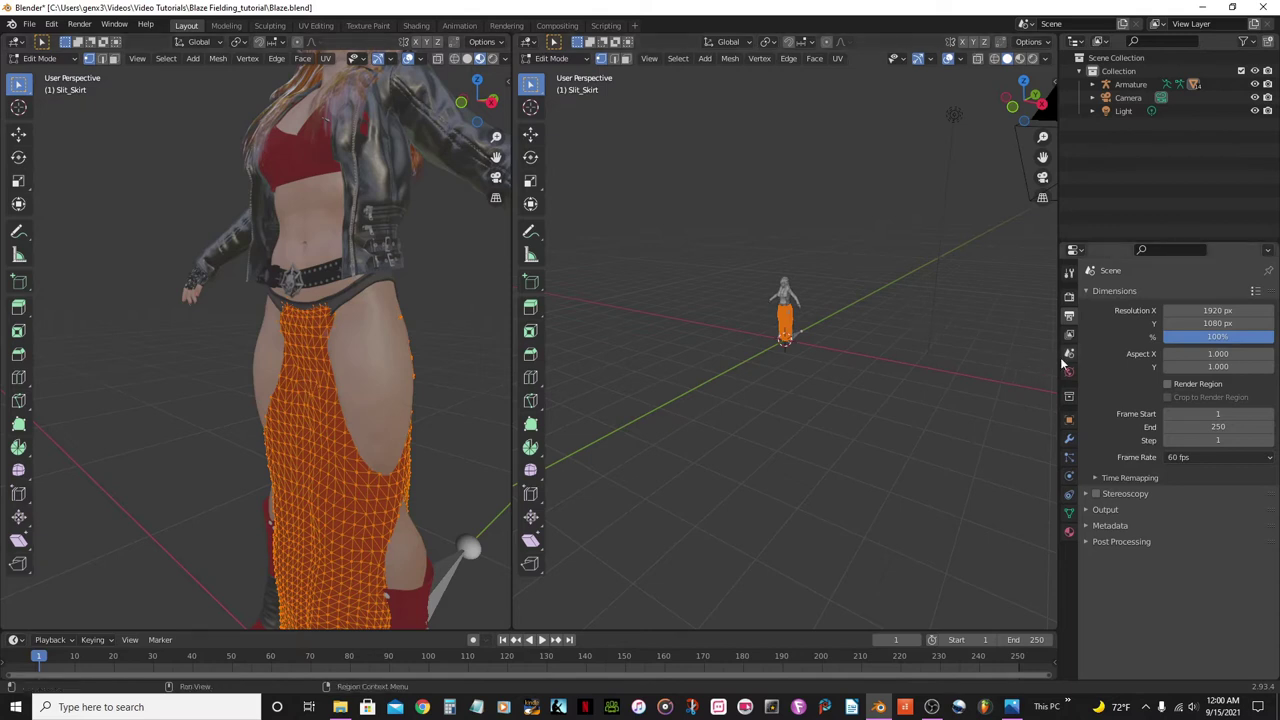
pyautogui.moveTo(1058, 362); pyautogui.dragTo(1032, 360)
pyautogui.click(1043, 439)
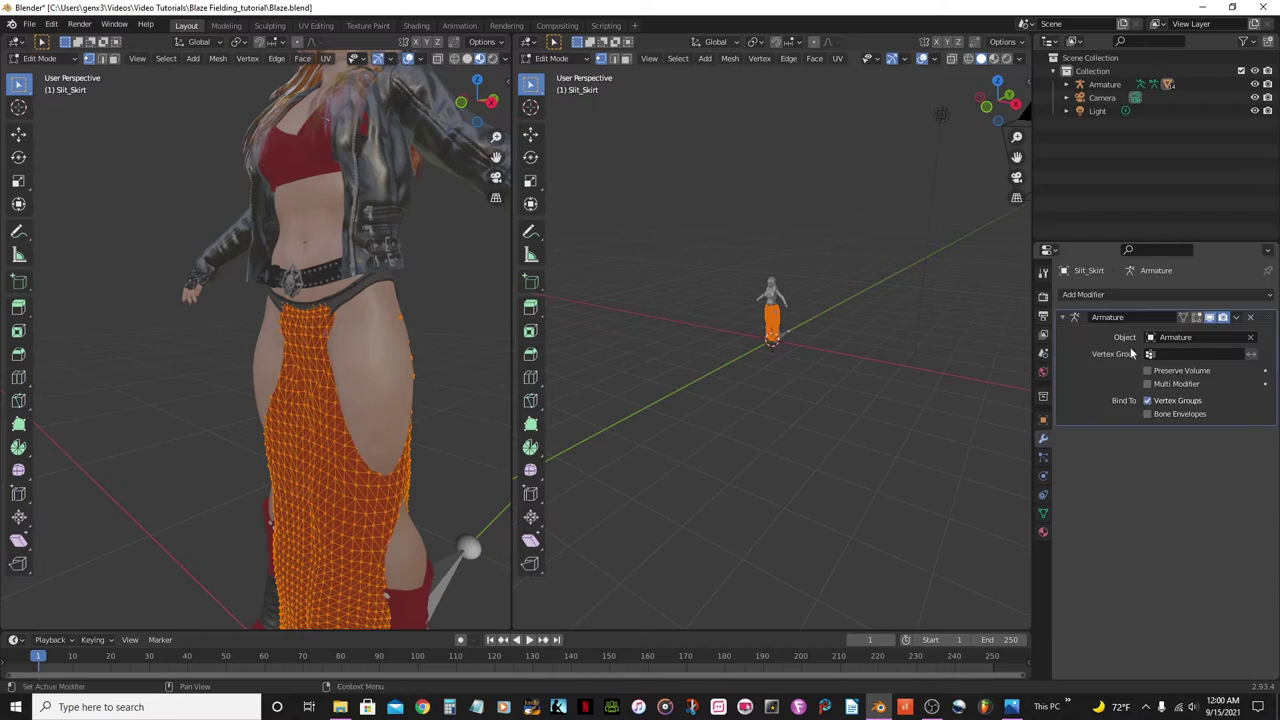
pyautogui.click(1197, 318)
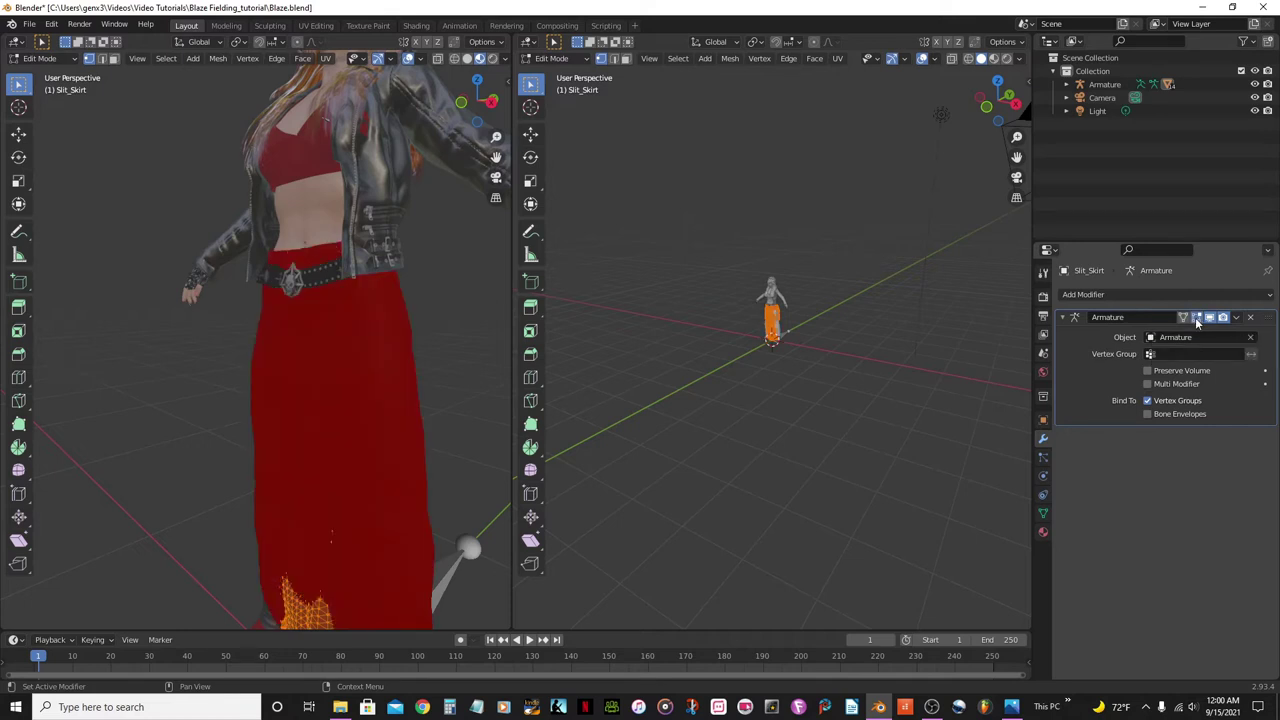
pyautogui.click(1183, 317)
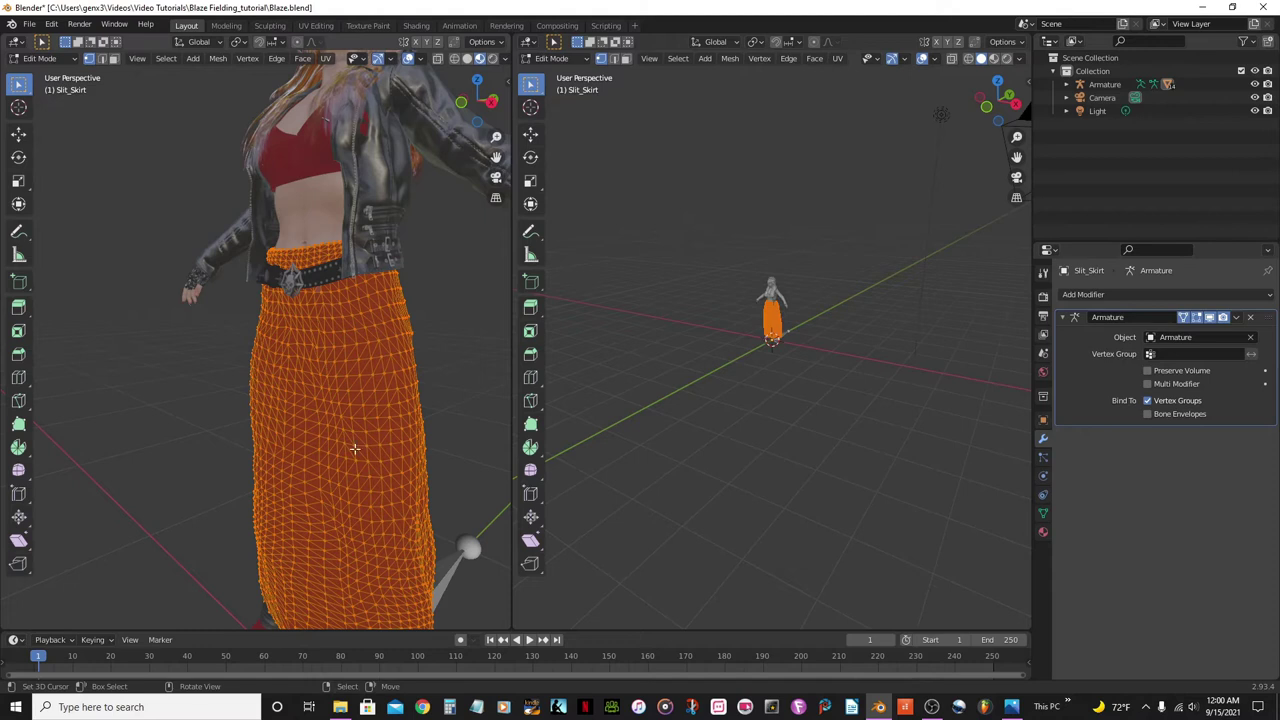
# Examine the skirt's triangulated mesh from the side and front, including close-ups below the belt
pyautogui.scroll(-3, 391, 420)
pyautogui.moveTo(391, 420); pyautogui.dragTo(328, 332, button='middle')
pyautogui.scroll(3, 324, 402)
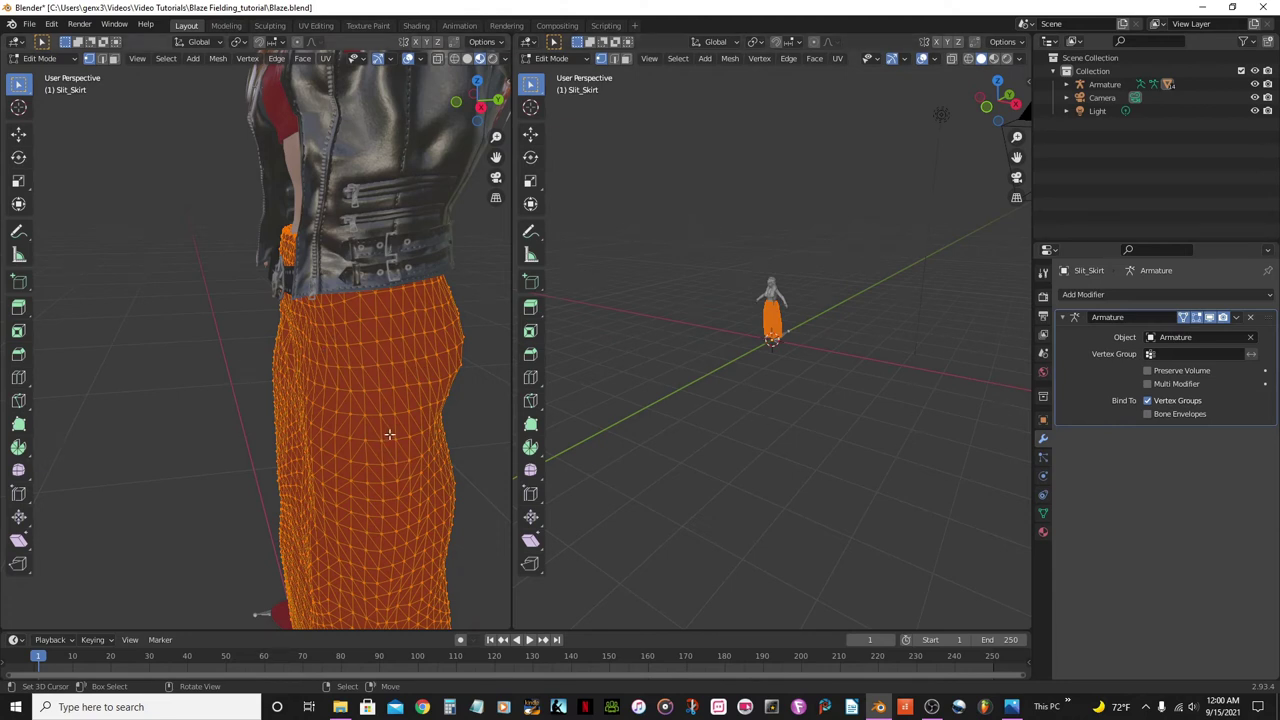
pyautogui.scroll(-4, 394, 420)
pyautogui.moveTo(347, 374); pyautogui.dragTo(446, 363, button='middle')
pyautogui.scroll(5, 414, 337)
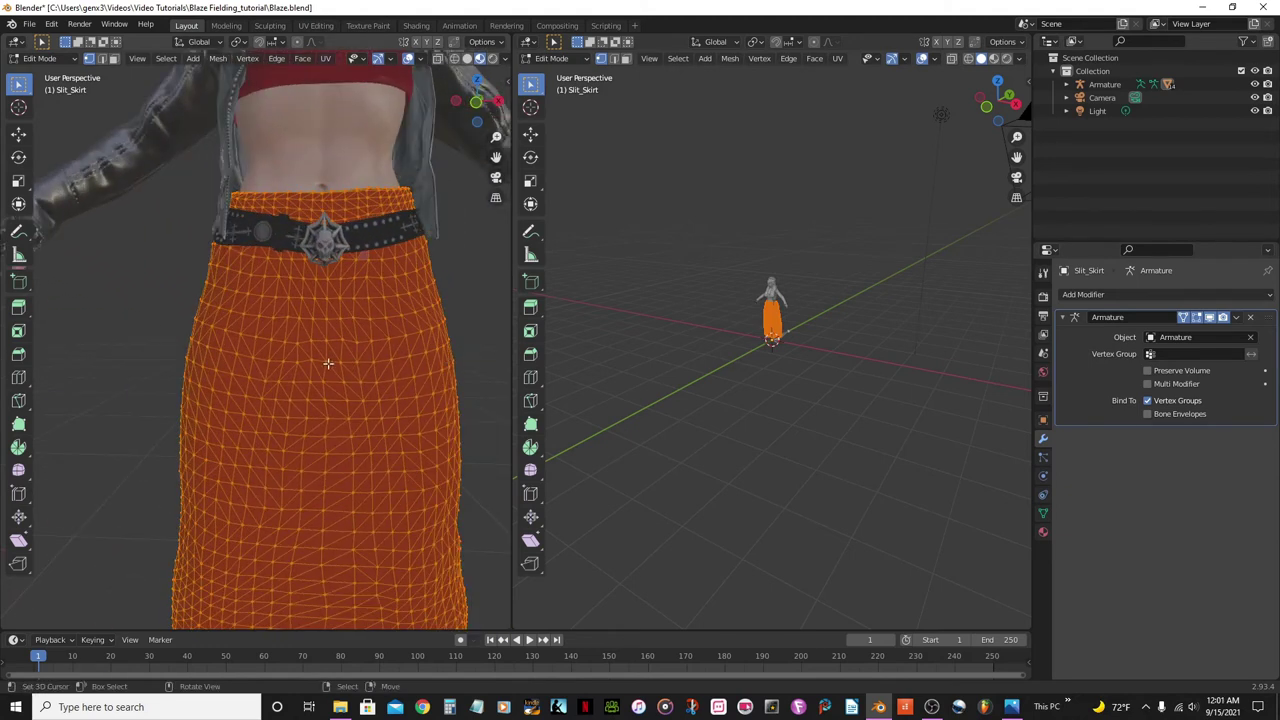
pyautogui.moveTo(353, 365); pyautogui.dragTo(245, 335, button='middle')
pyautogui.scroll(3, 222, 314)
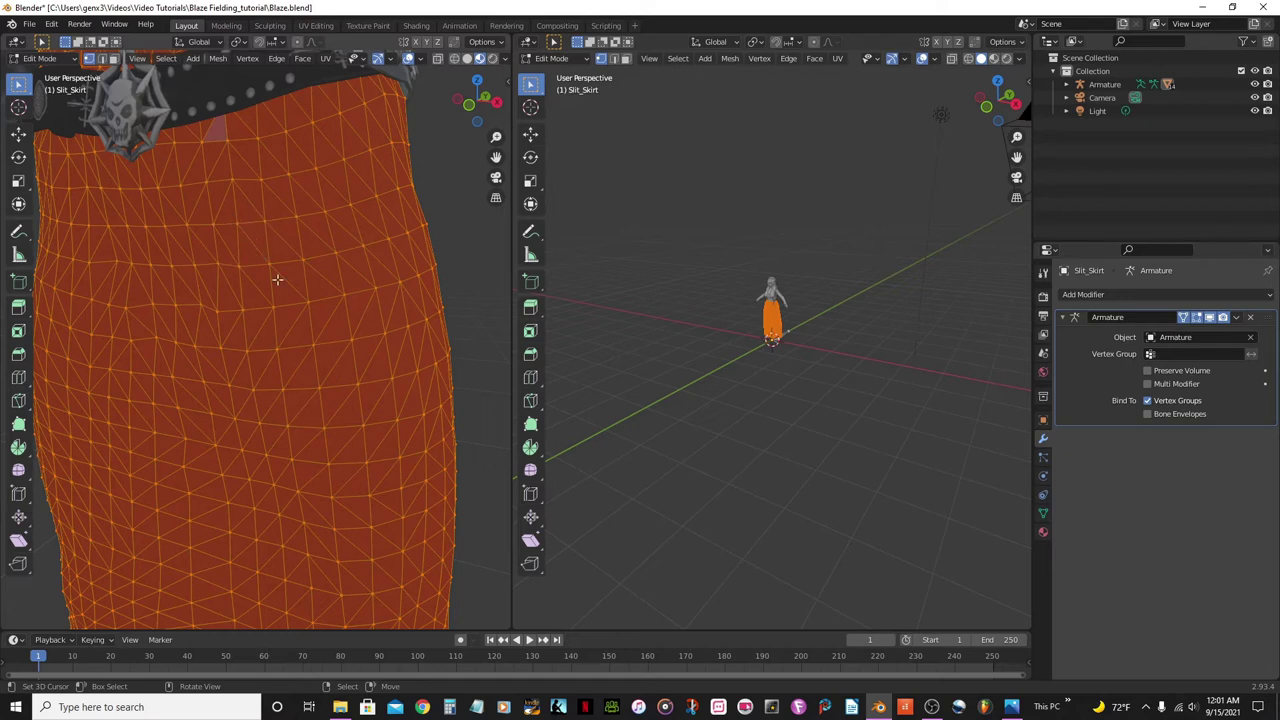
pyautogui.scroll(-3, 331, 434)
pyautogui.scroll(5, 295, 425)
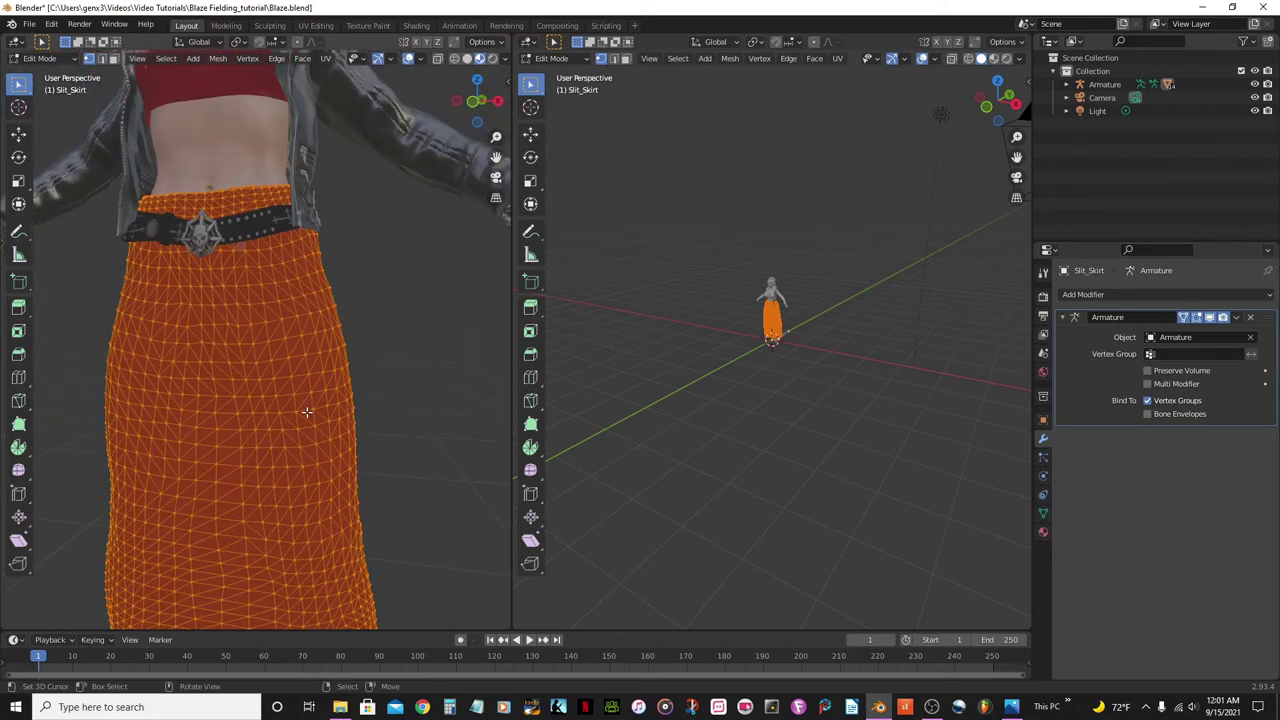
pyautogui.scroll(2, 306, 412)
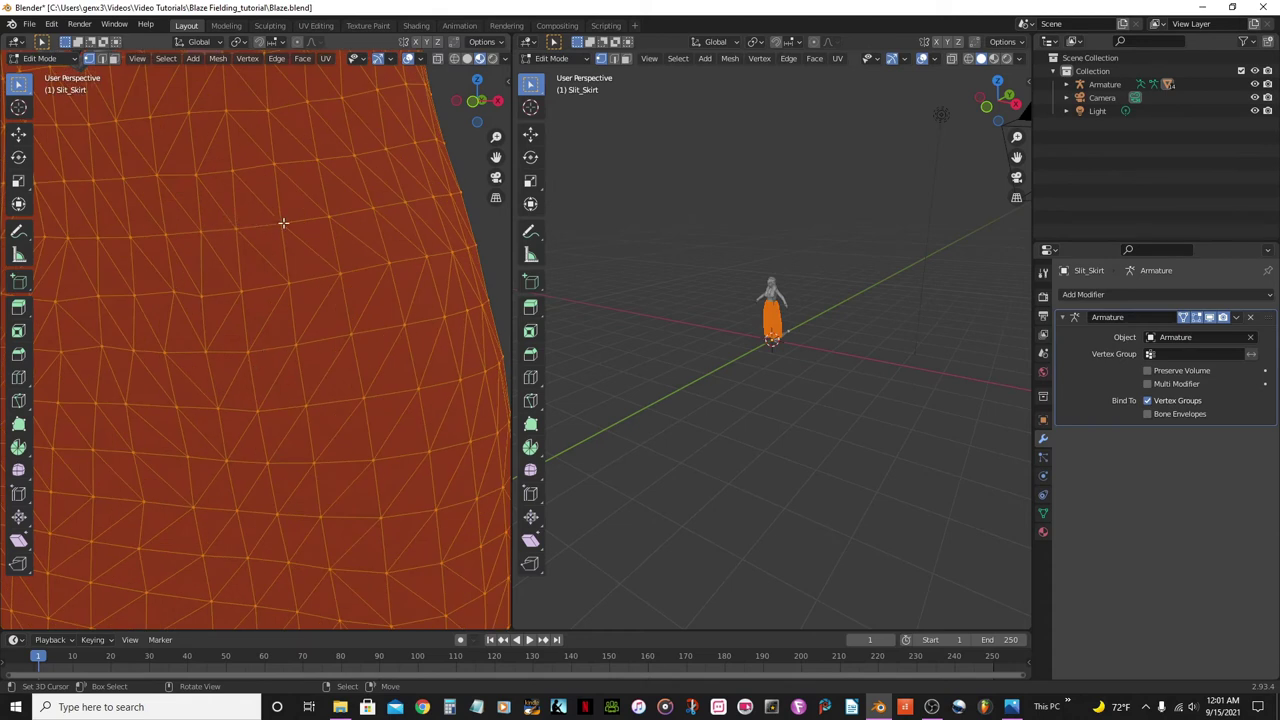
pyautogui.scroll(-7, 230, 228)
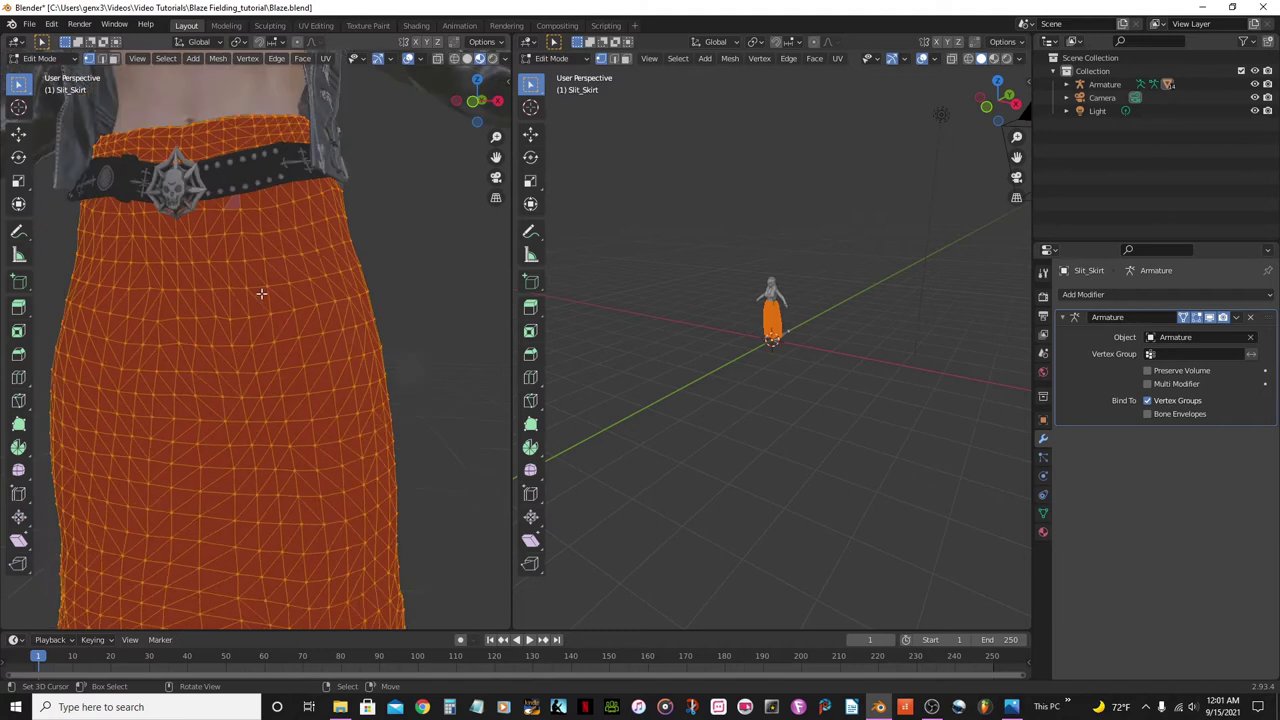
# Select the entire skirt mesh and convert its triangles with Tris to Quads
pyautogui.scroll(-3, 223, 320)
pyautogui.hotkey('alt', 'a')
pyautogui.press('a')
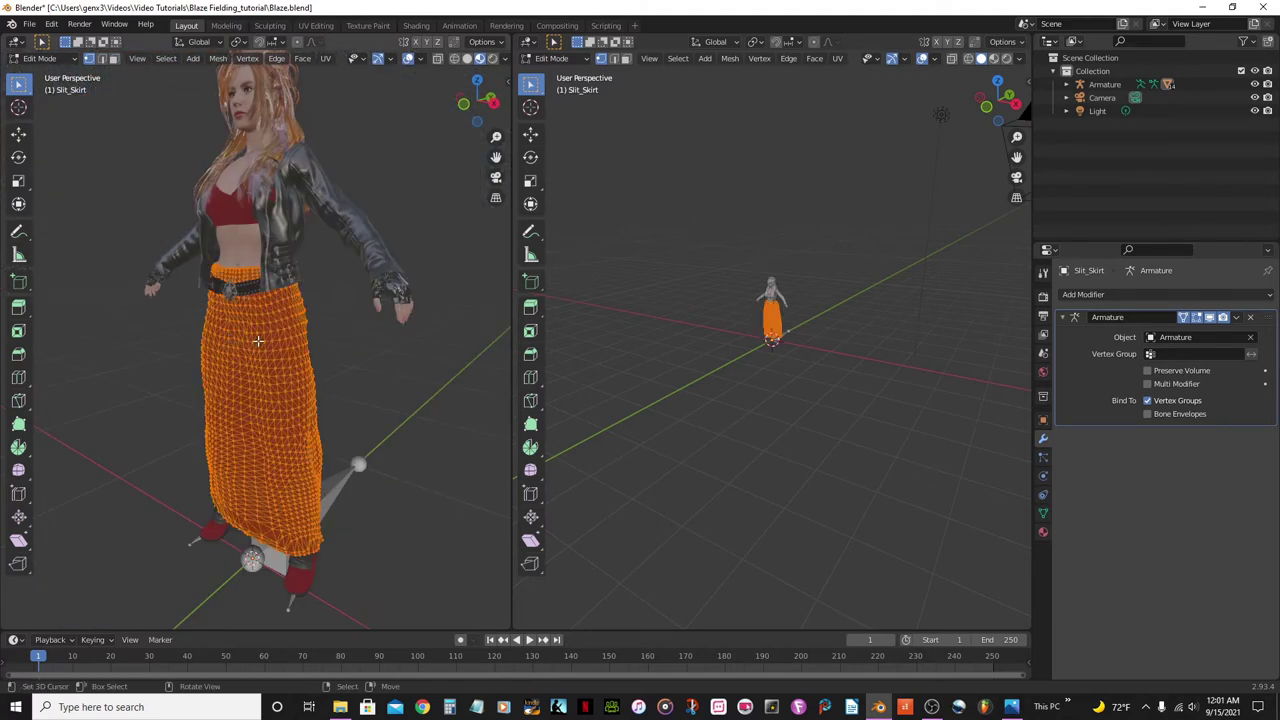
pyautogui.scroll(2, 292, 358)
pyautogui.scroll(1, 290, 355)
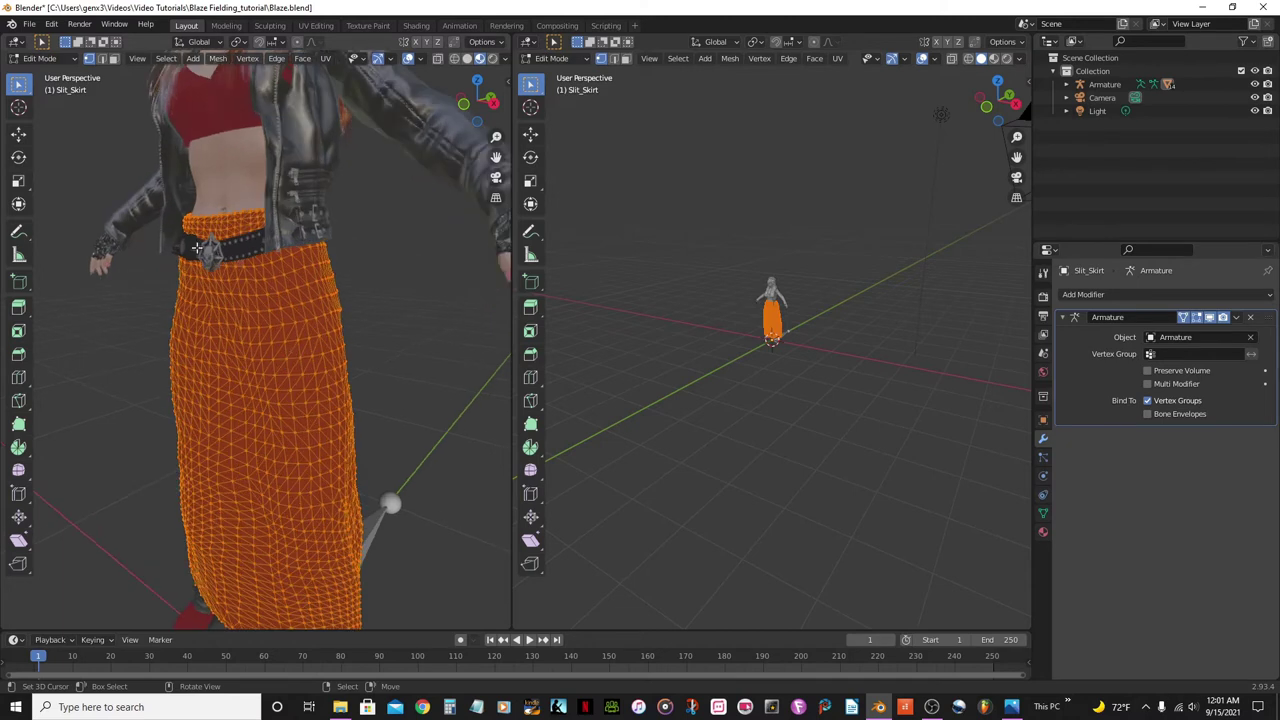
pyautogui.click(300, 60)
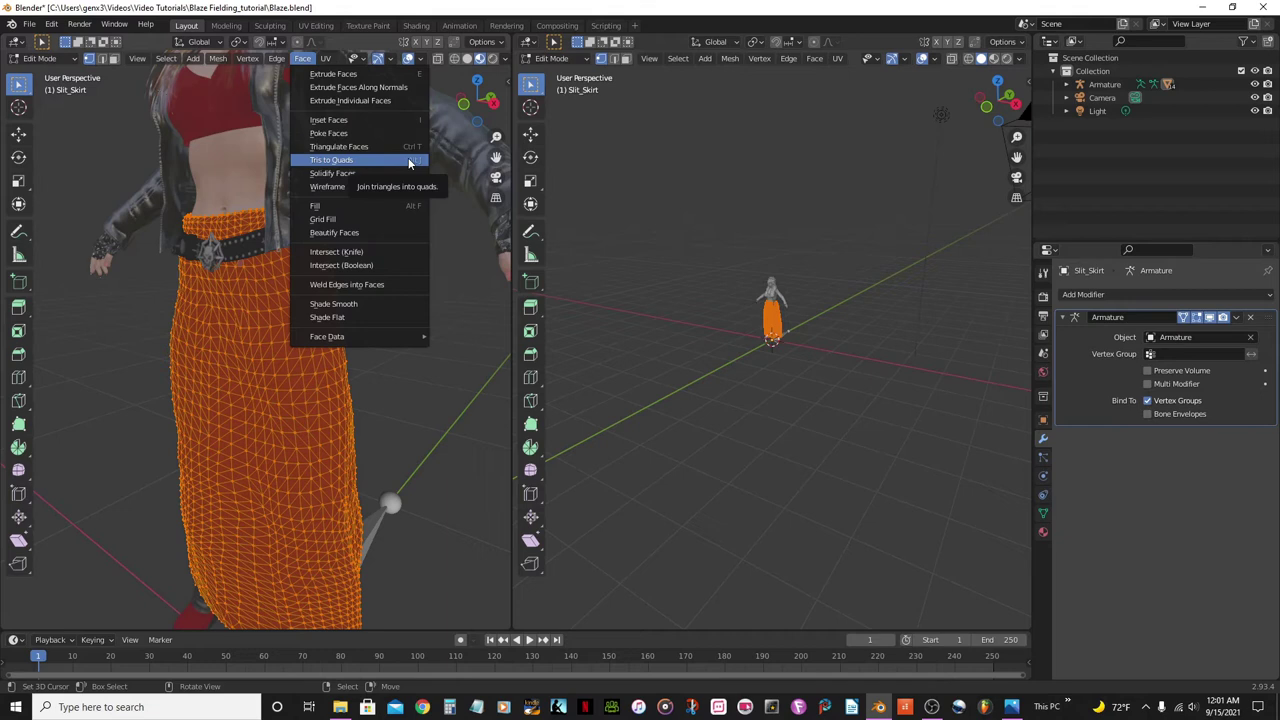
pyautogui.click(340, 161)
# Check the converted mesh on the skirt's front and back, and switch the skirt to face selection mode
pyautogui.scroll(3, 274, 350)
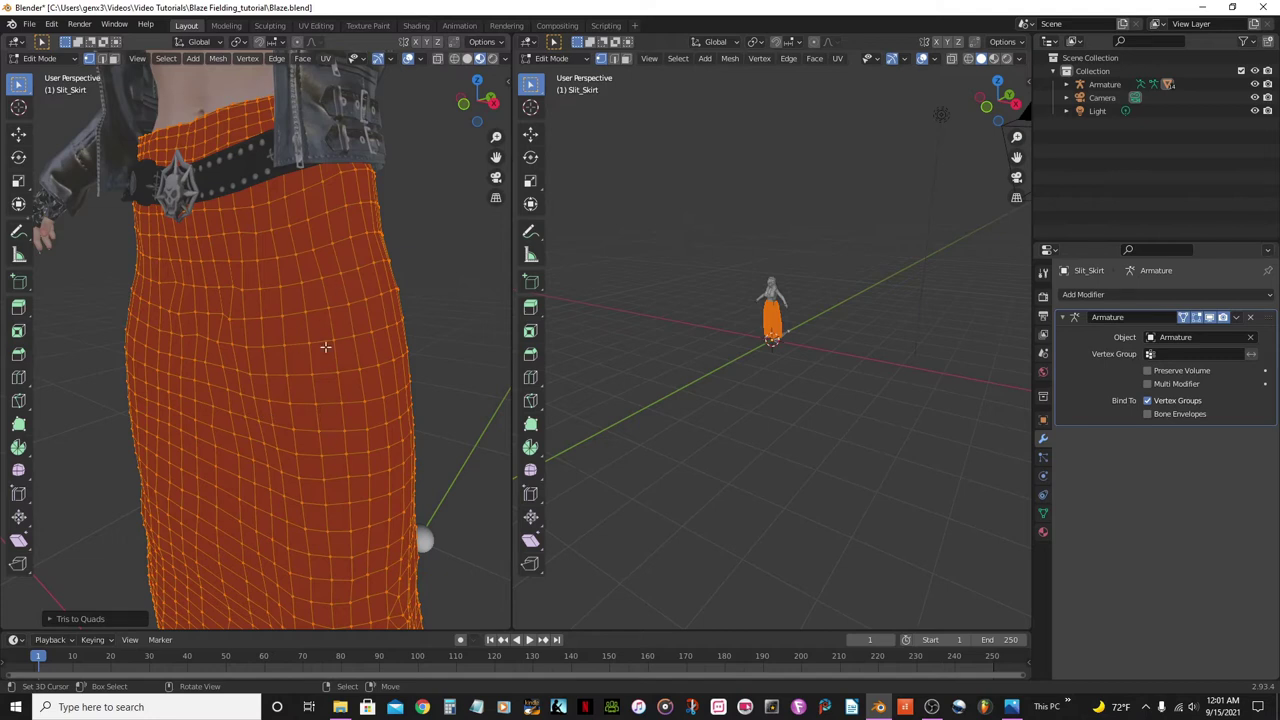
pyautogui.moveTo(234, 332); pyautogui.dragTo(302, 327, button='middle')
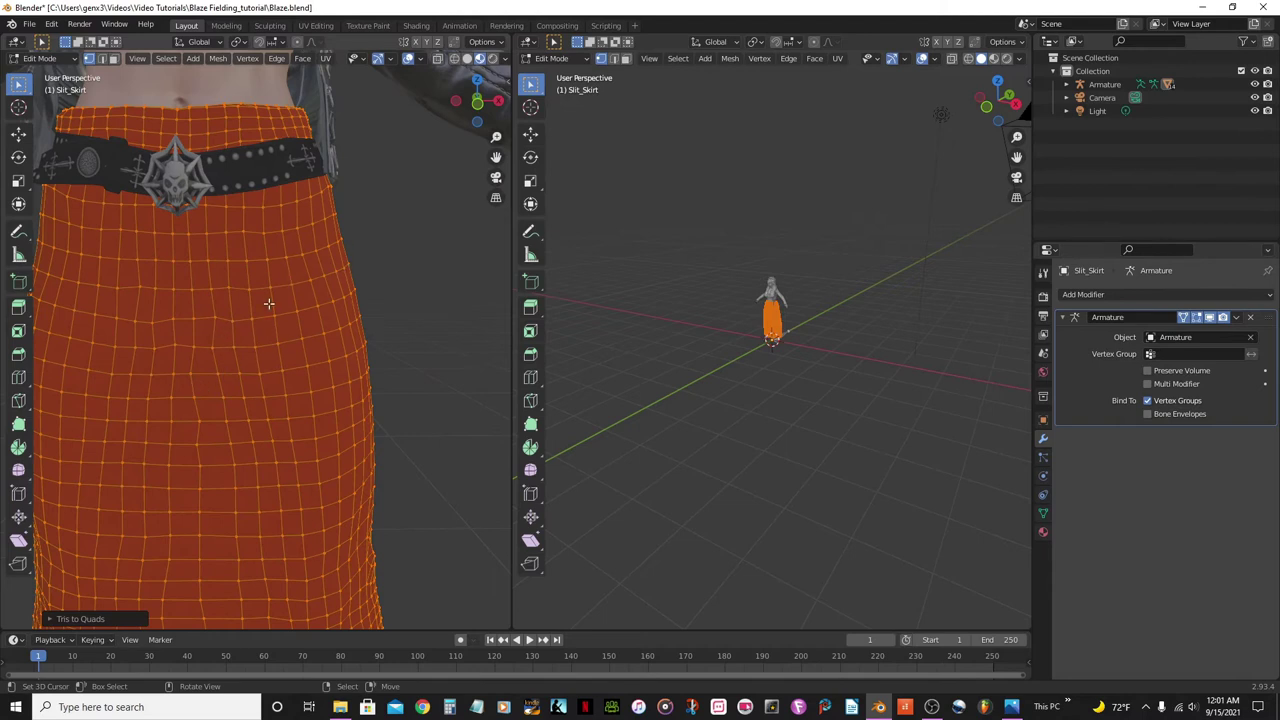
pyautogui.scroll(3, 268, 303)
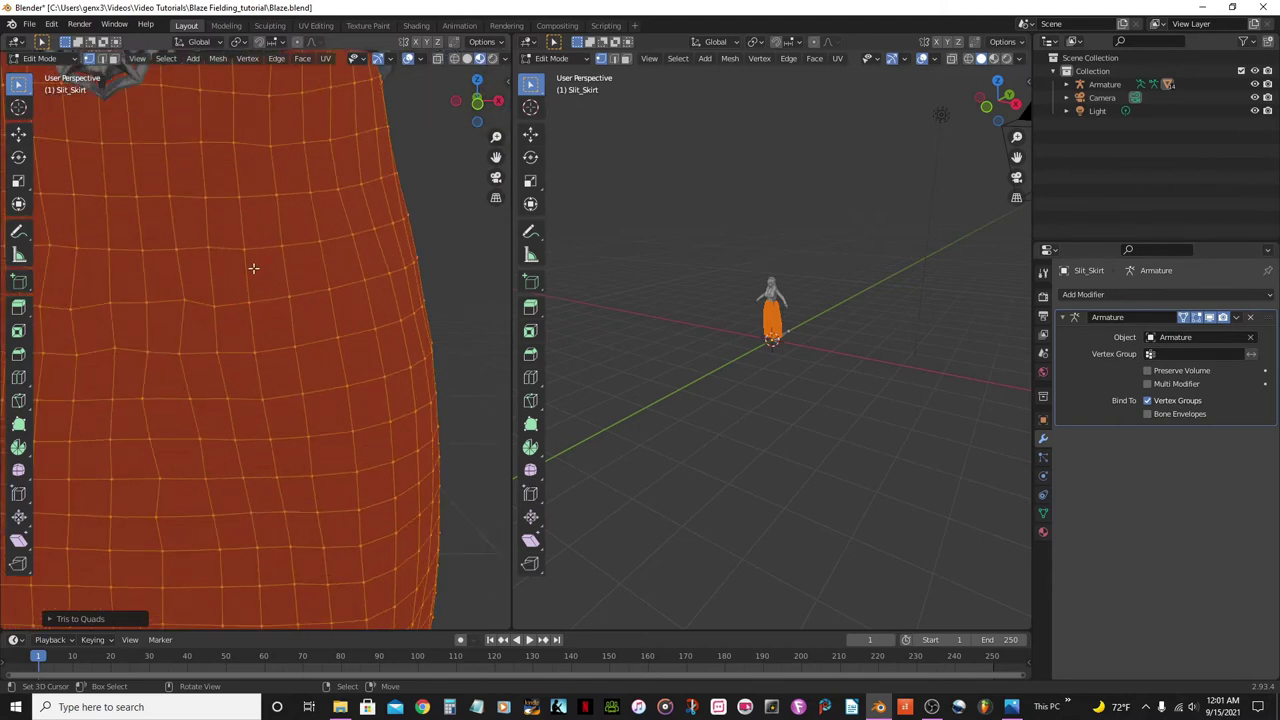
pyautogui.scroll(-4, 370, 362)
pyautogui.moveTo(366, 371); pyautogui.dragTo(151, 380, button='middle')
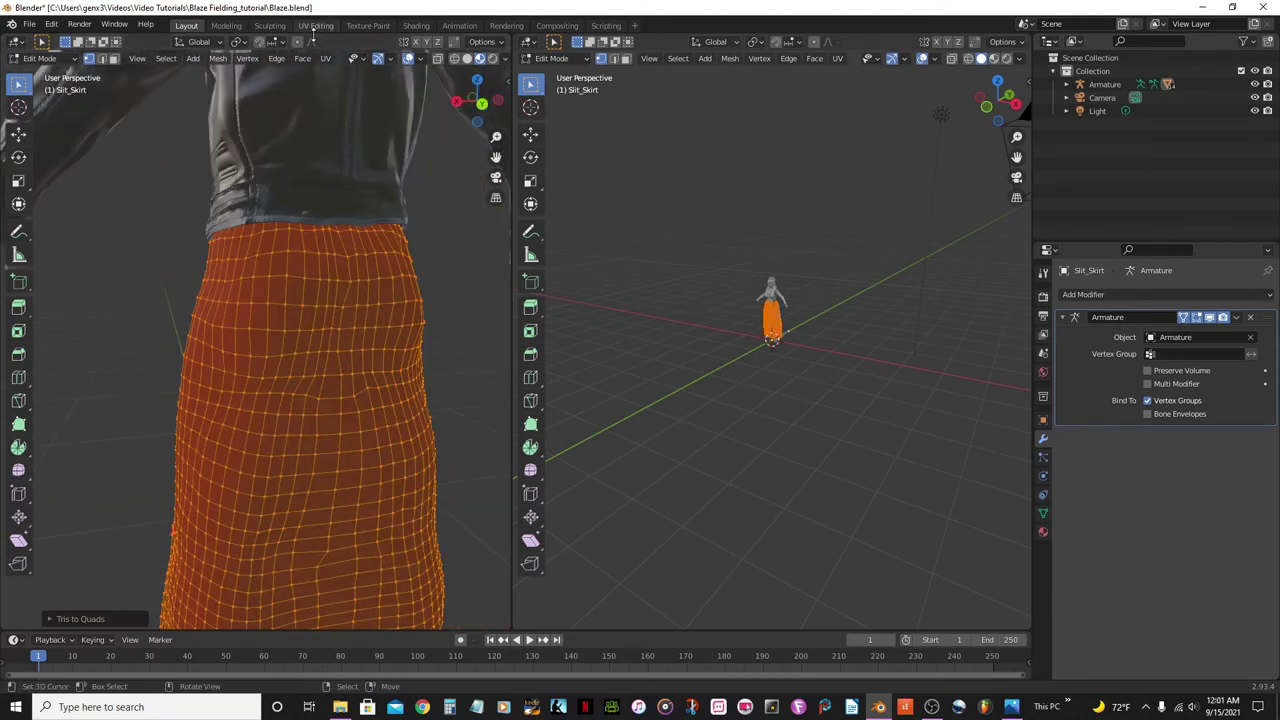
pyautogui.click(117, 58)
# Examine the face layout across the back of the skirt beneath the jacket
pyautogui.scroll(-3, 428, 423)
pyautogui.moveTo(428, 423); pyautogui.dragTo(342, 402, button='middle')
pyautogui.scroll(3, 342, 402)
pyautogui.moveTo(280, 434); pyautogui.dragTo(329, 448, button='middle')
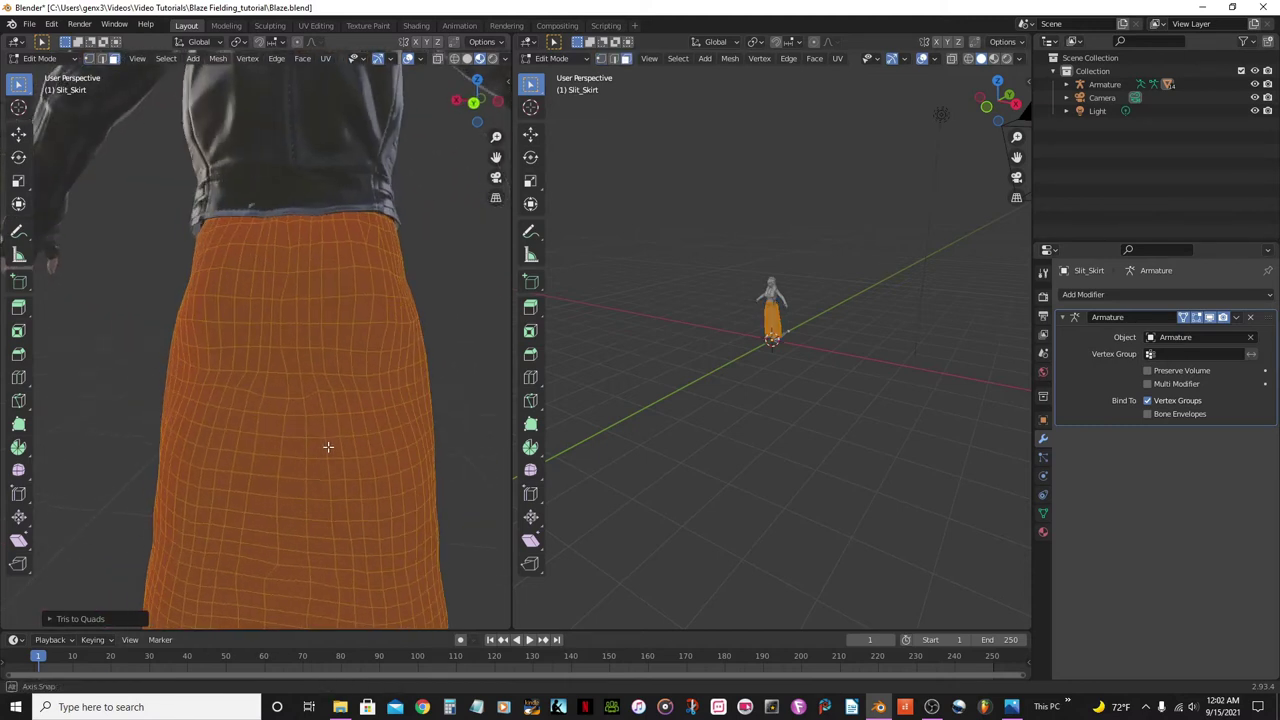
pyautogui.scroll(1, 329, 448)
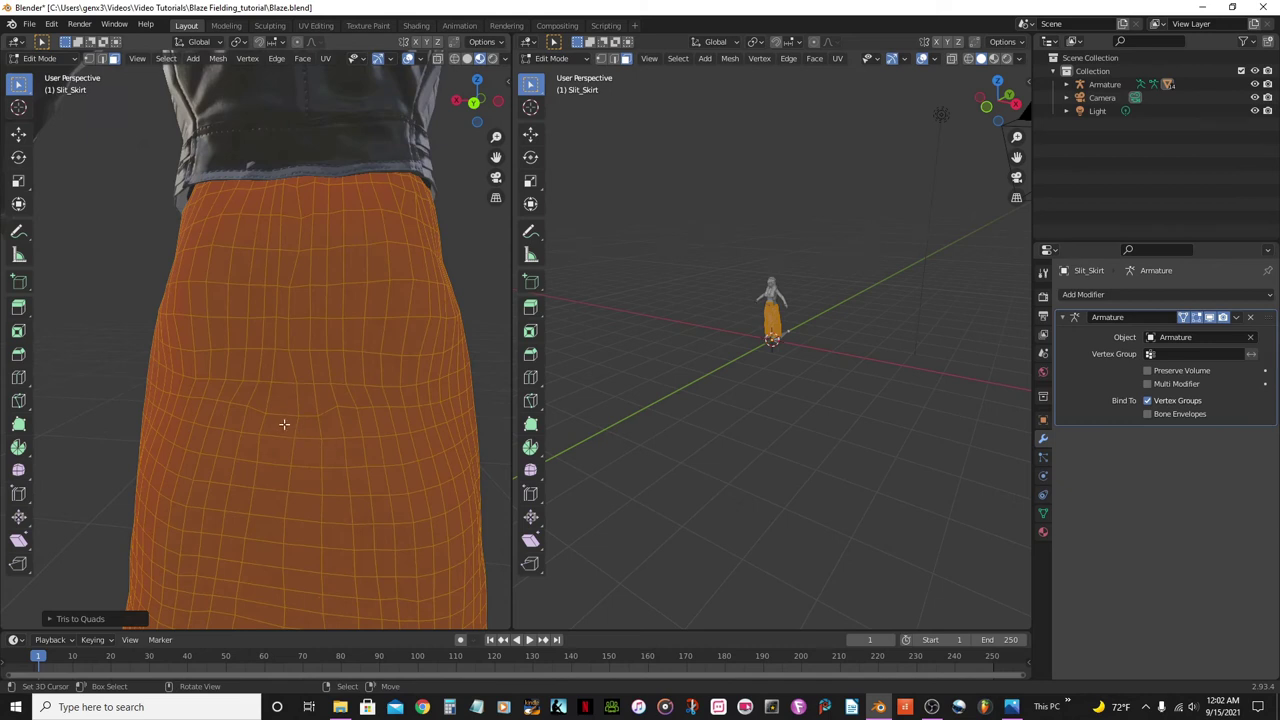
pyautogui.scroll(-3, 390, 388)
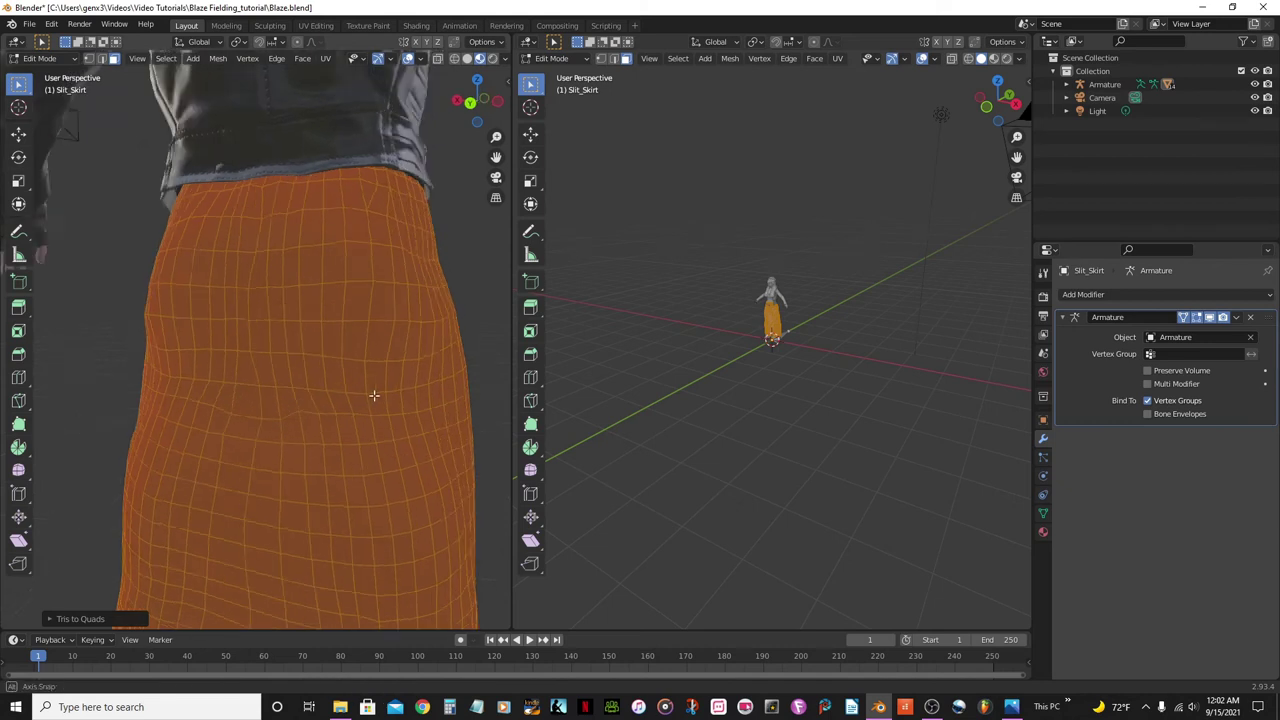
pyautogui.scroll(4, 396, 367)
pyautogui.scroll(-2, 405, 369)
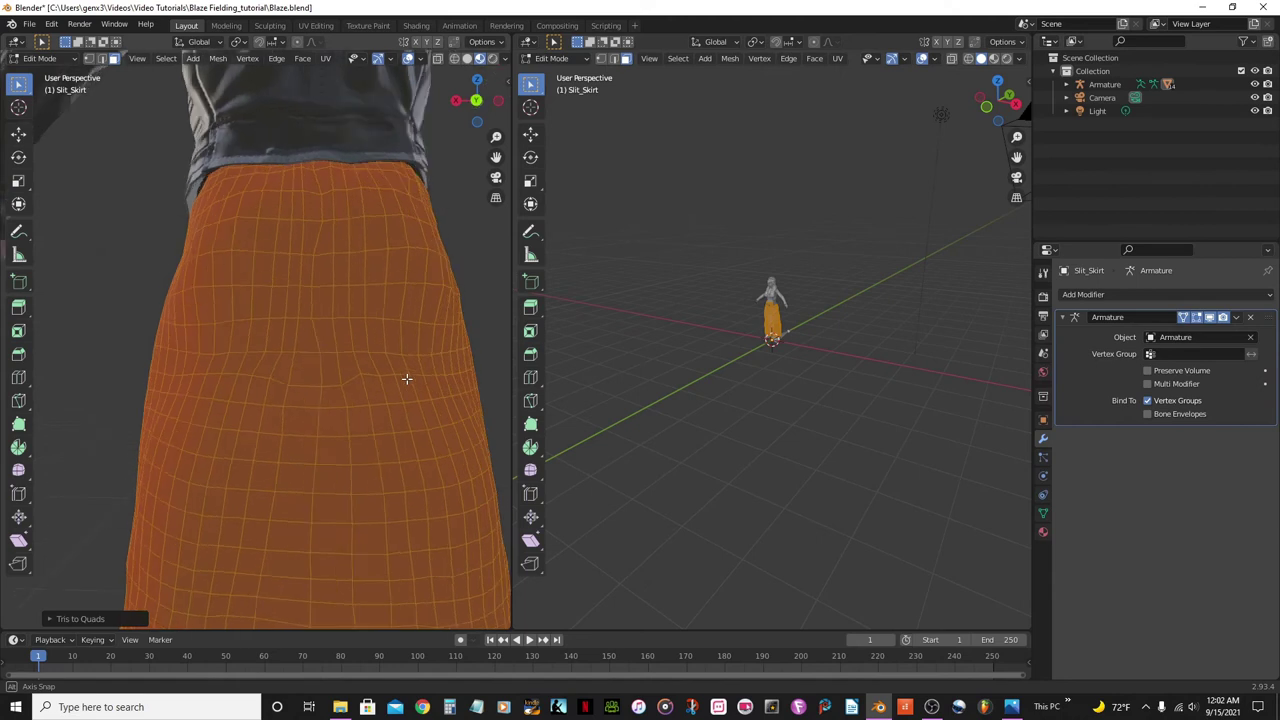
# Select the horizontal face loop around the skirt at upper-thigh height and delete its faces
pyautogui.click(292, 398)
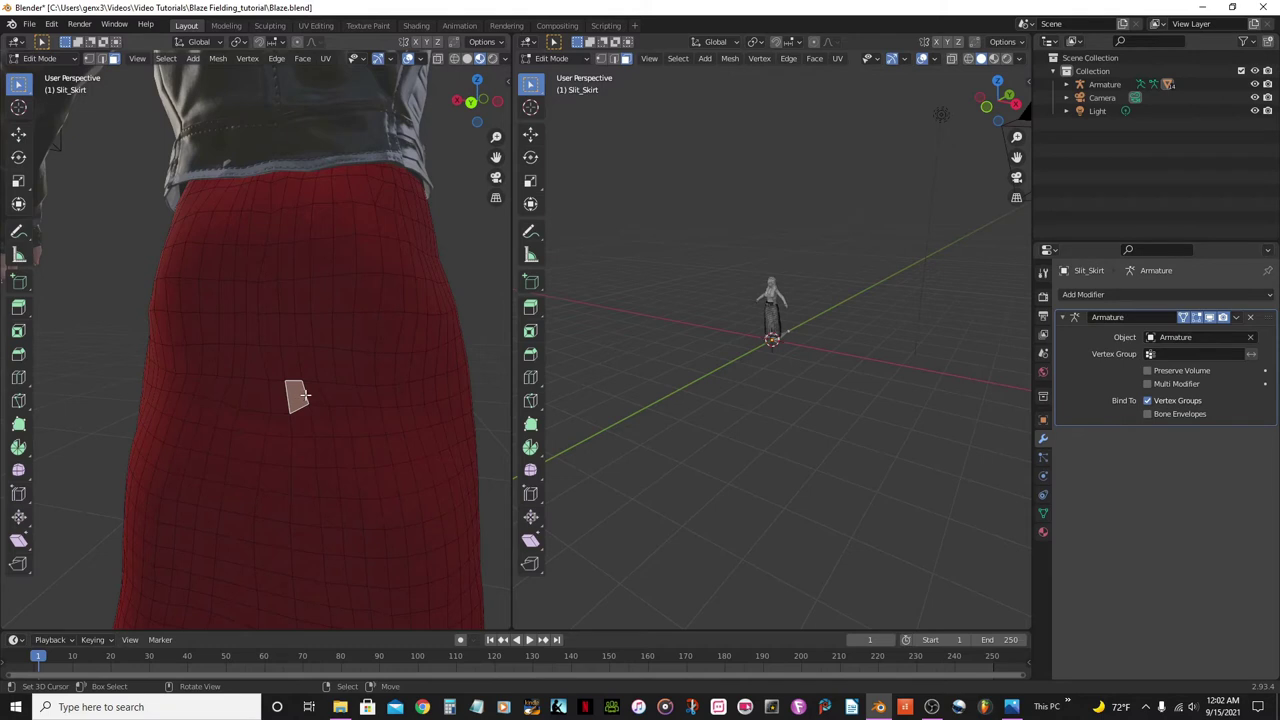
pyautogui.scroll(2, 301, 397)
pyautogui.press('KP_Decimal')
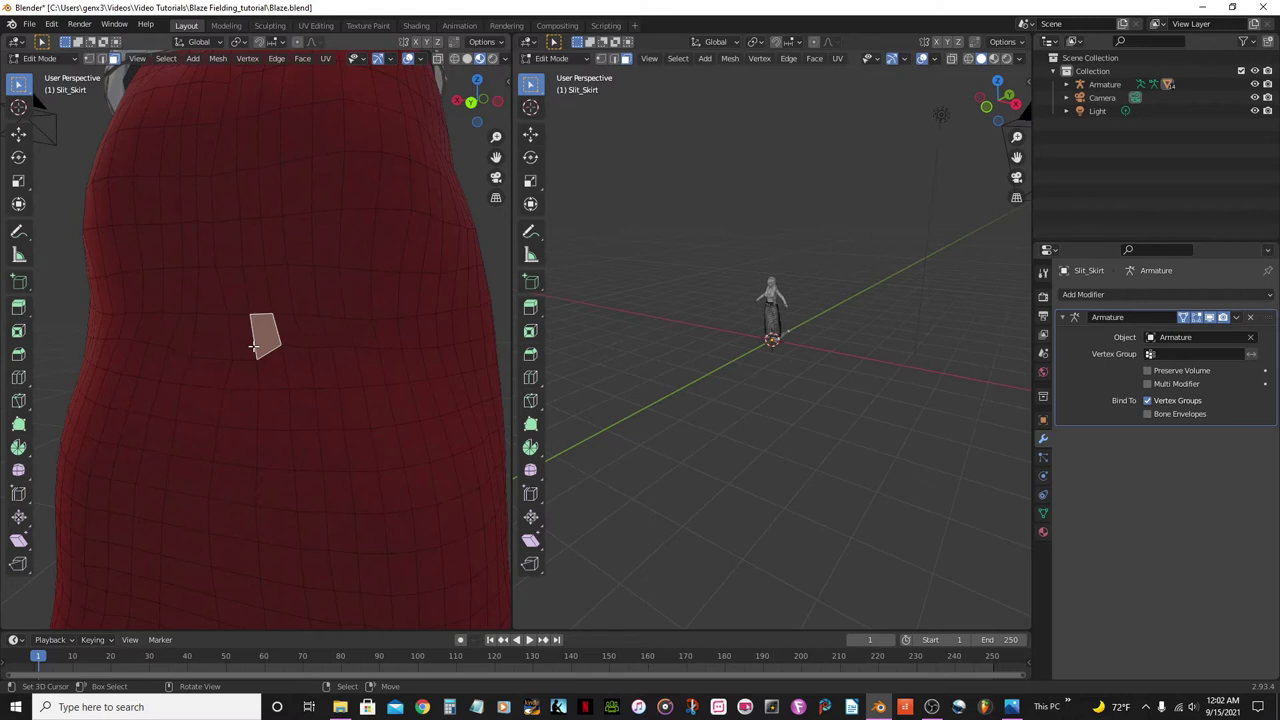
pyautogui.scroll(-4, 227, 341)
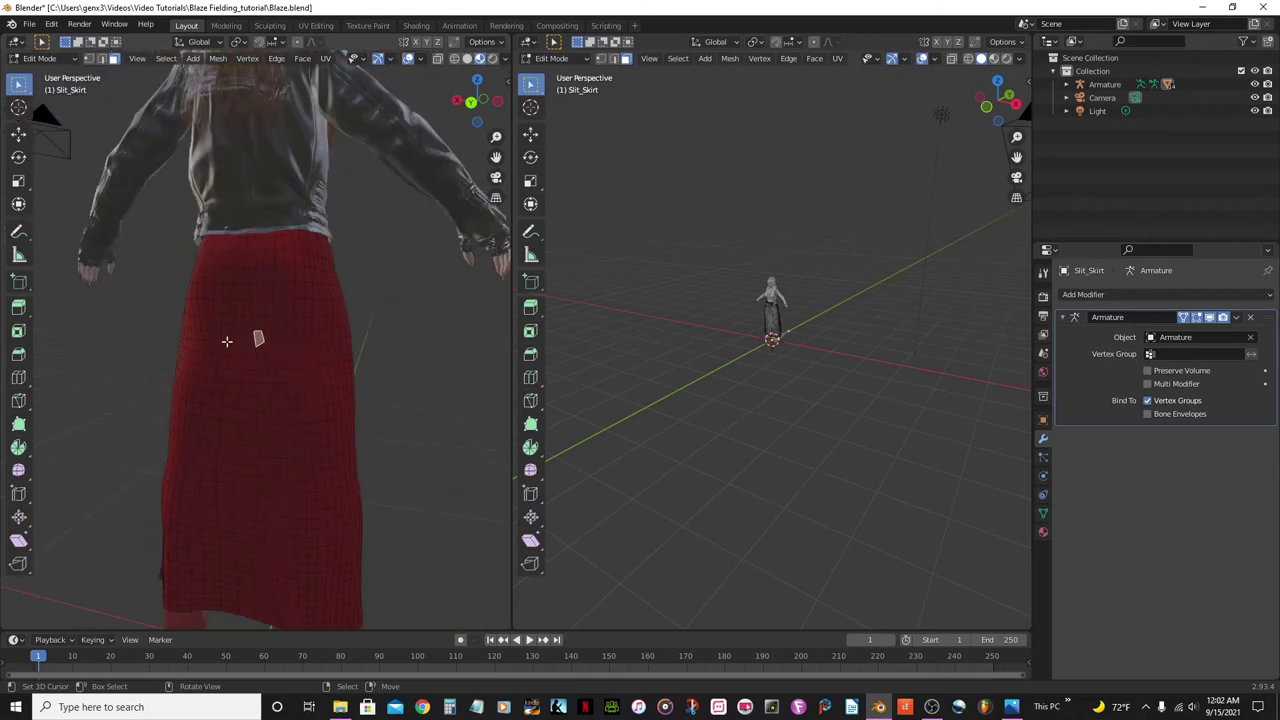
pyautogui.press('alt')
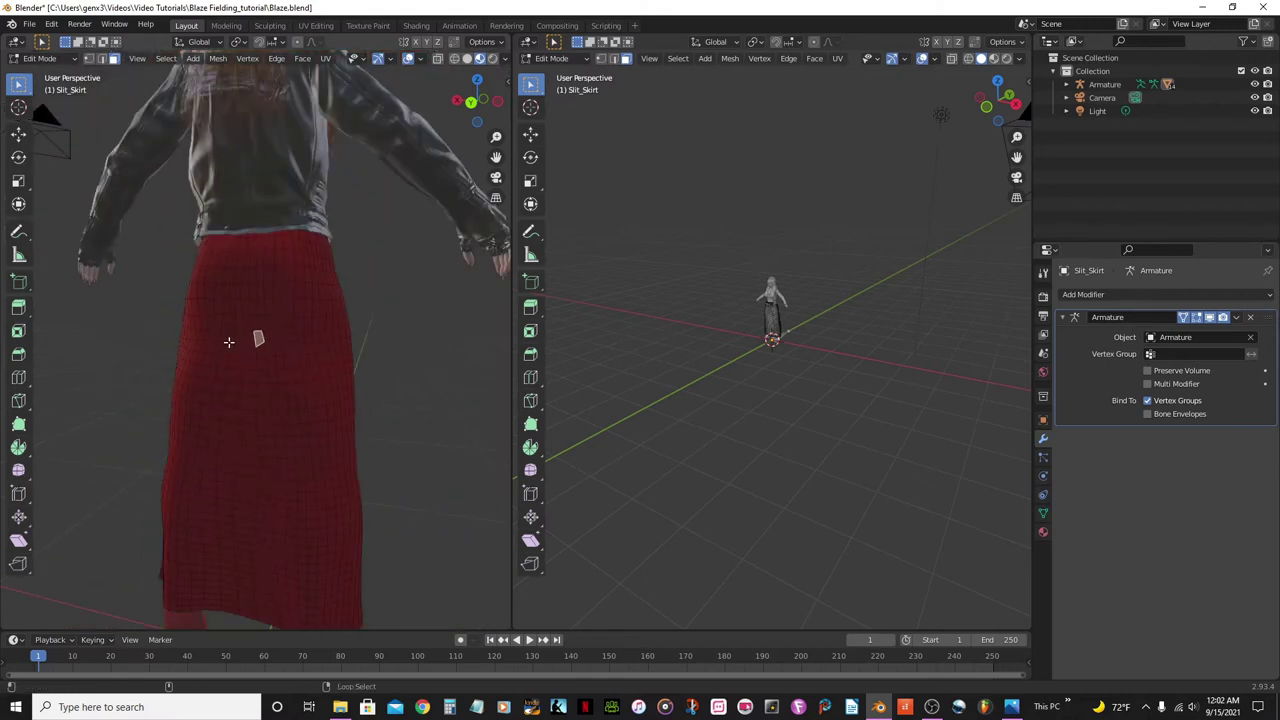
pyautogui.keyDown('alt'); pyautogui.click(232, 340); pyautogui.keyUp('alt')
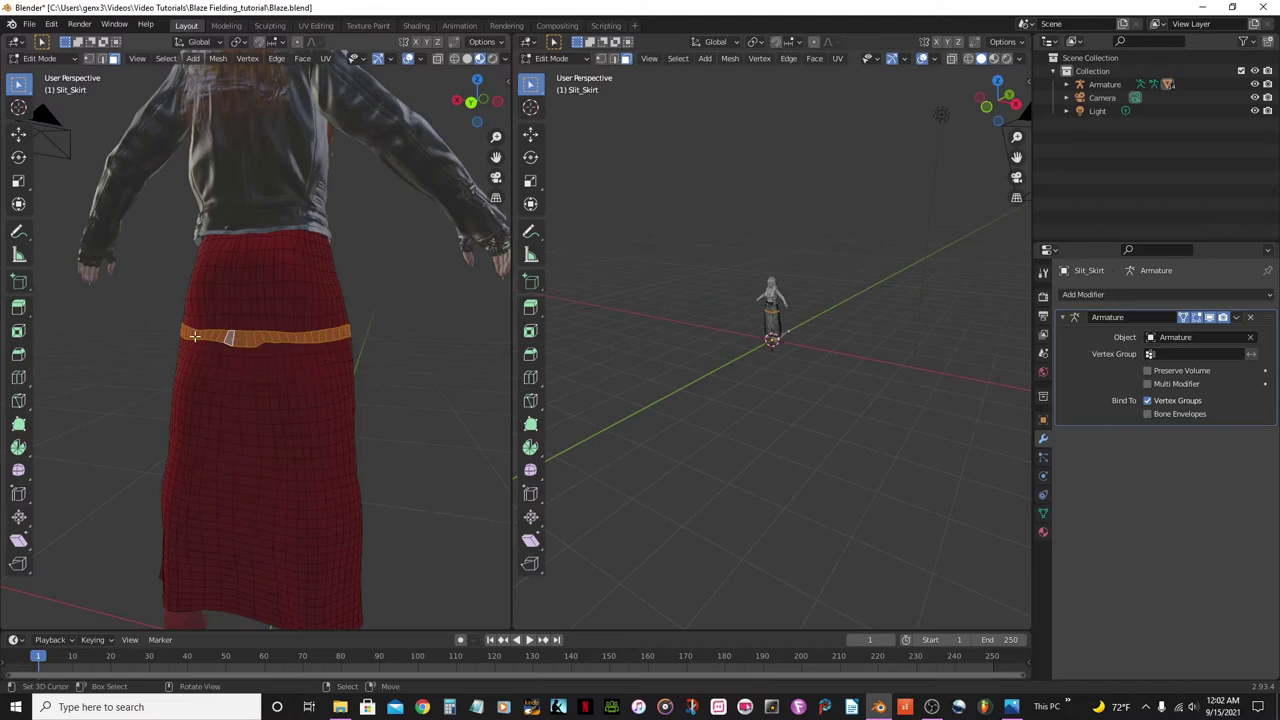
pyautogui.scroll(5, 257, 343)
pyautogui.scroll(2, 257, 343)
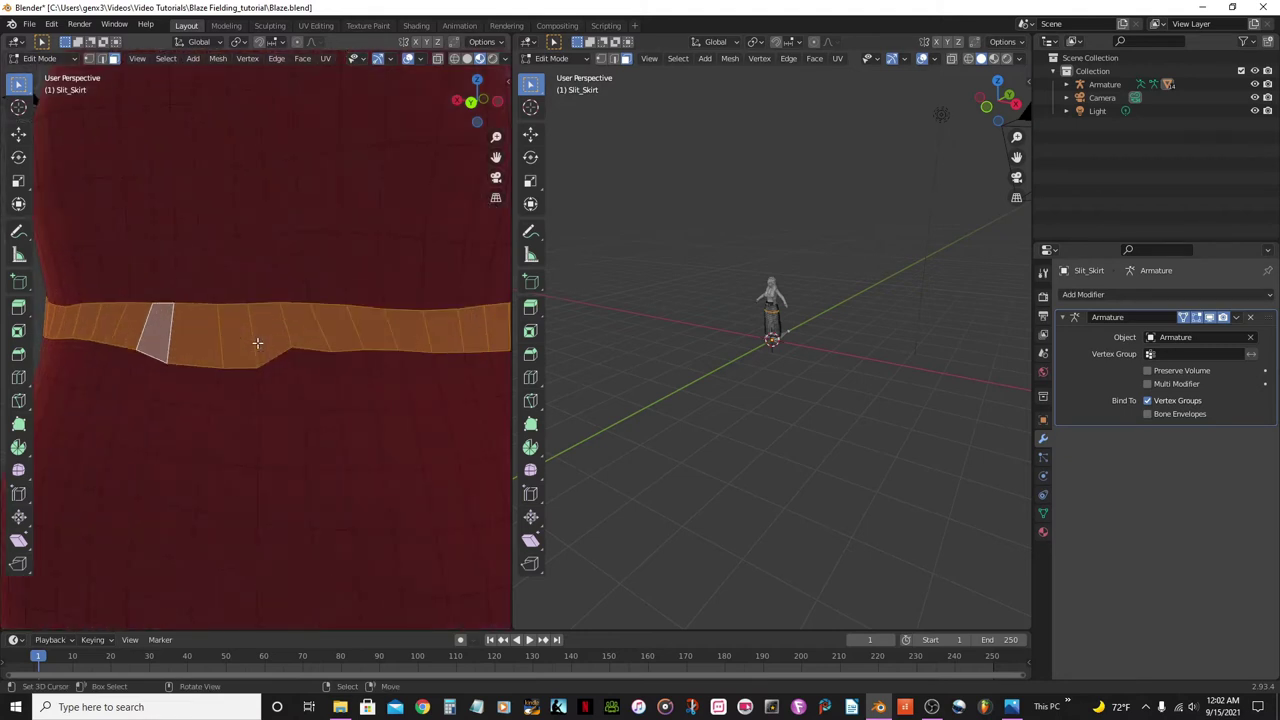
pyautogui.press('x')
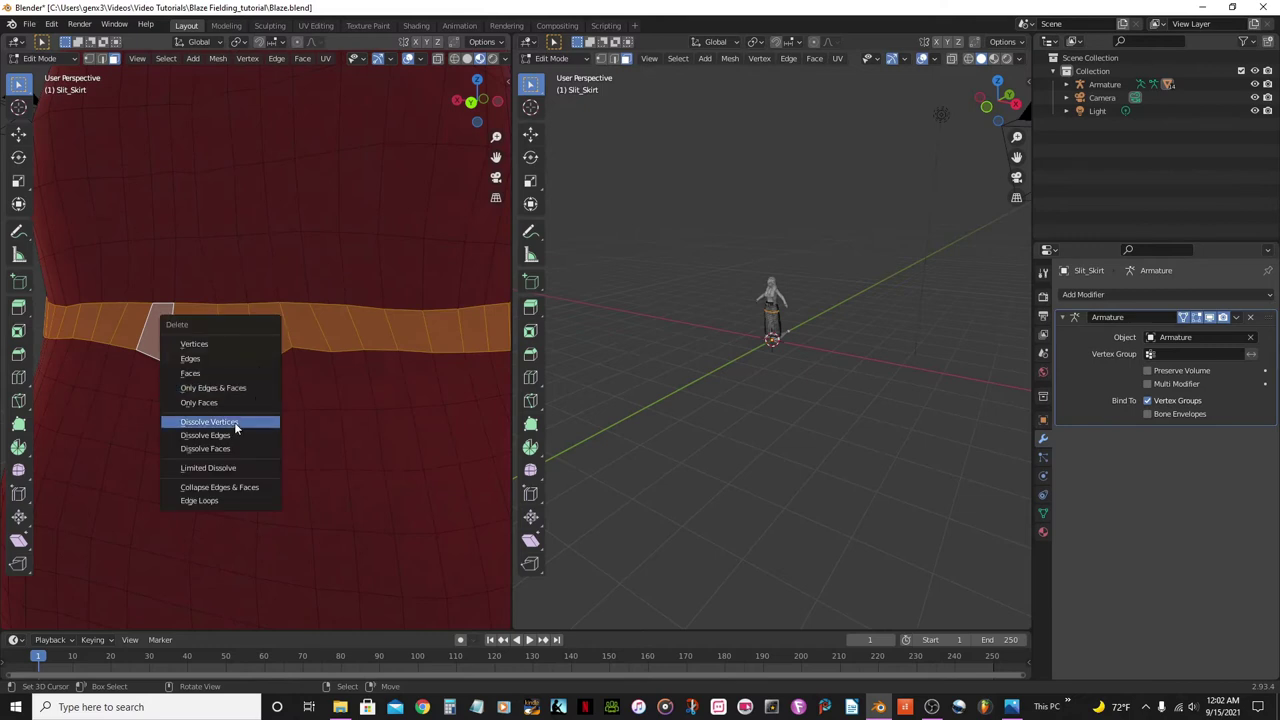
pyautogui.click(193, 373)
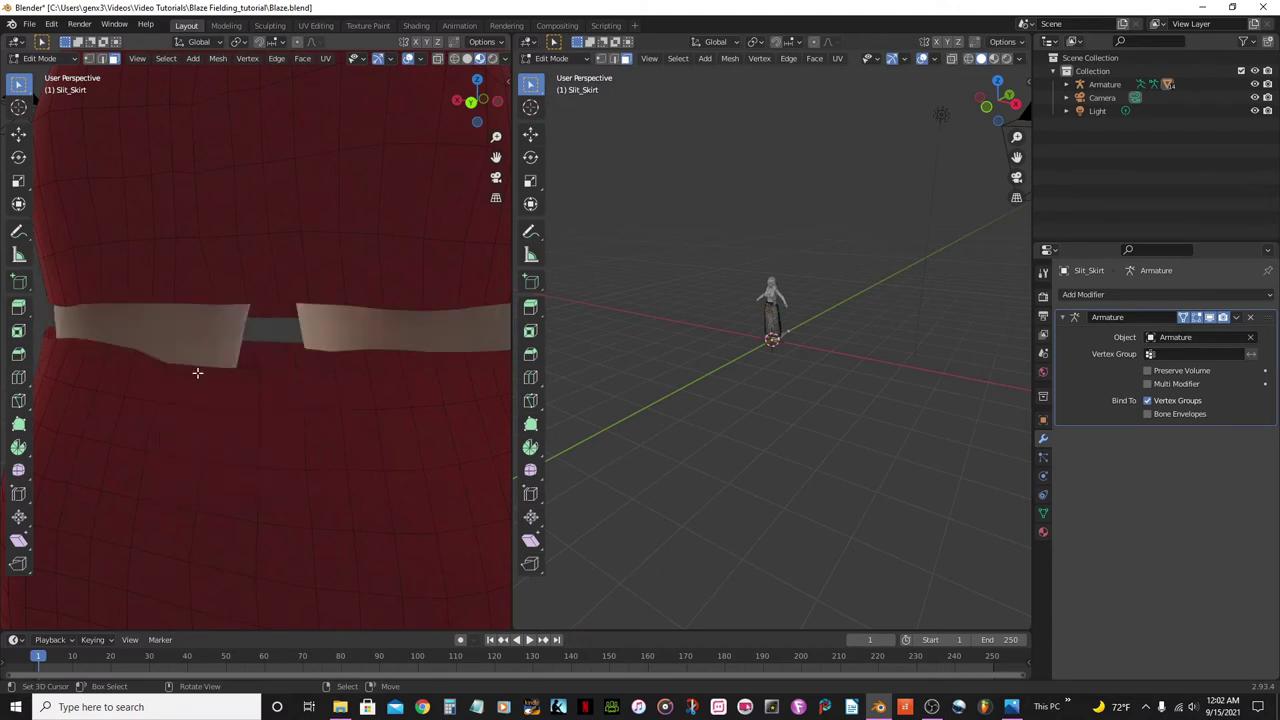
# Select all faces linked to the skirt section below the gap, starting from a single face on its side
pyautogui.scroll(-5, 196, 373)
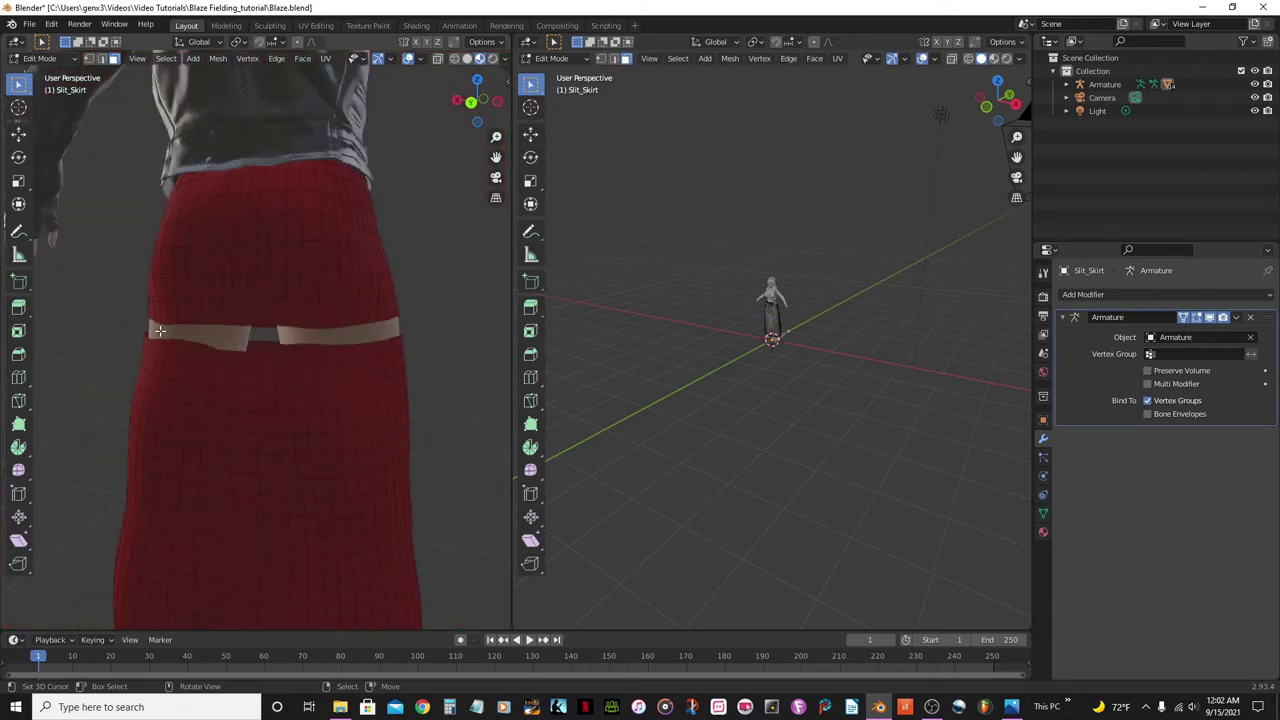
pyautogui.scroll(-4, 376, 321)
pyautogui.scroll(4, 374, 320)
pyautogui.scroll(-4, 374, 320)
pyautogui.moveTo(374, 320); pyautogui.dragTo(308, 307, button='middle')
pyautogui.scroll(5, 236, 428)
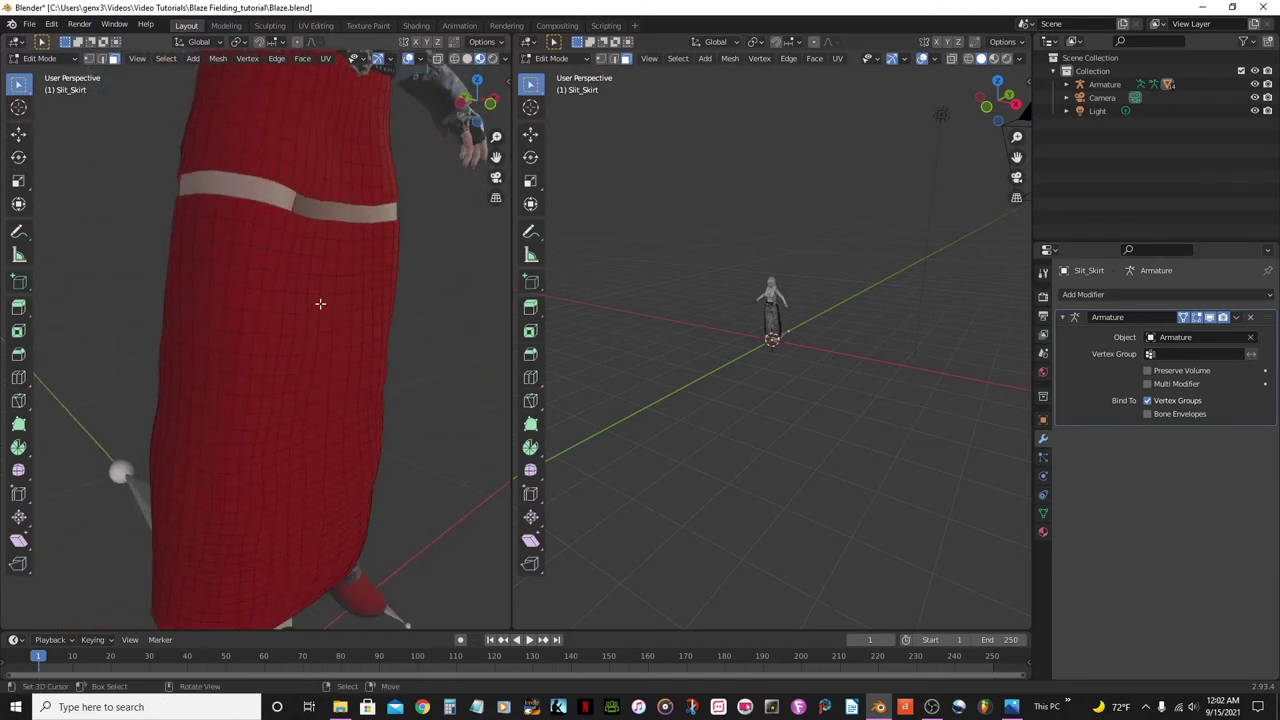
pyautogui.click(344, 284)
pyautogui.hotkey('ctrl', 'l')
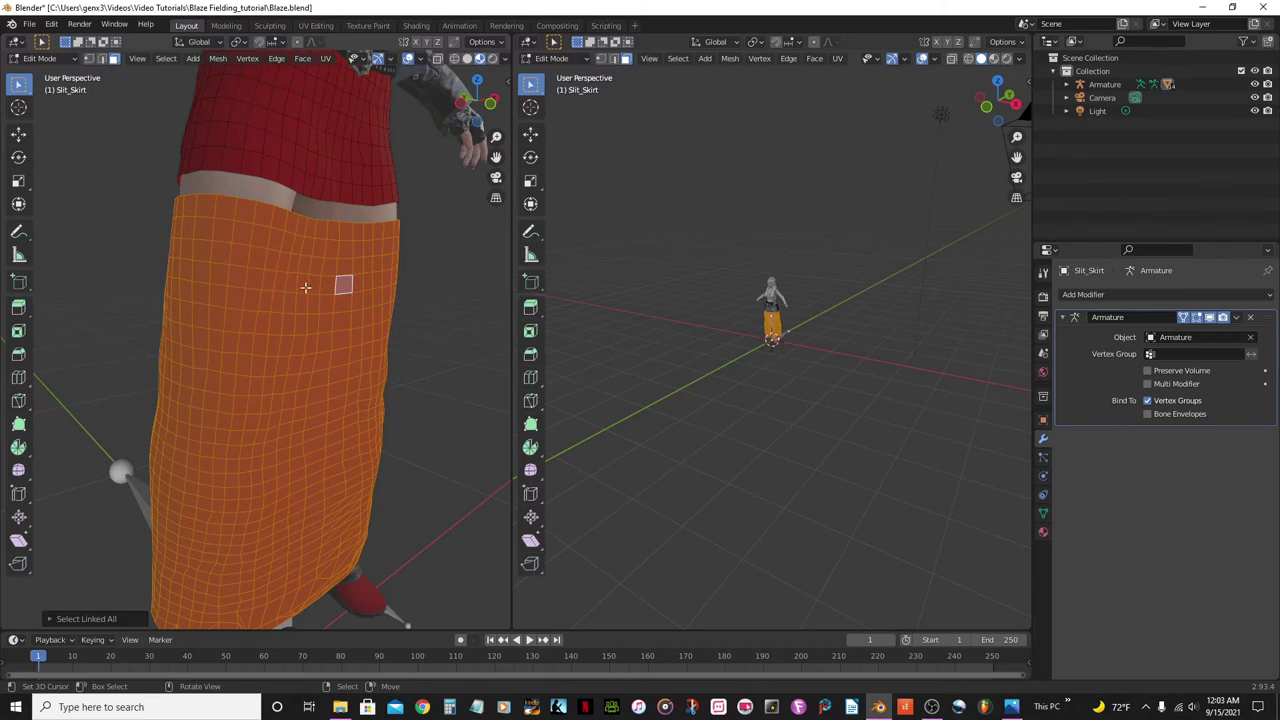
pyautogui.click(314, 286)
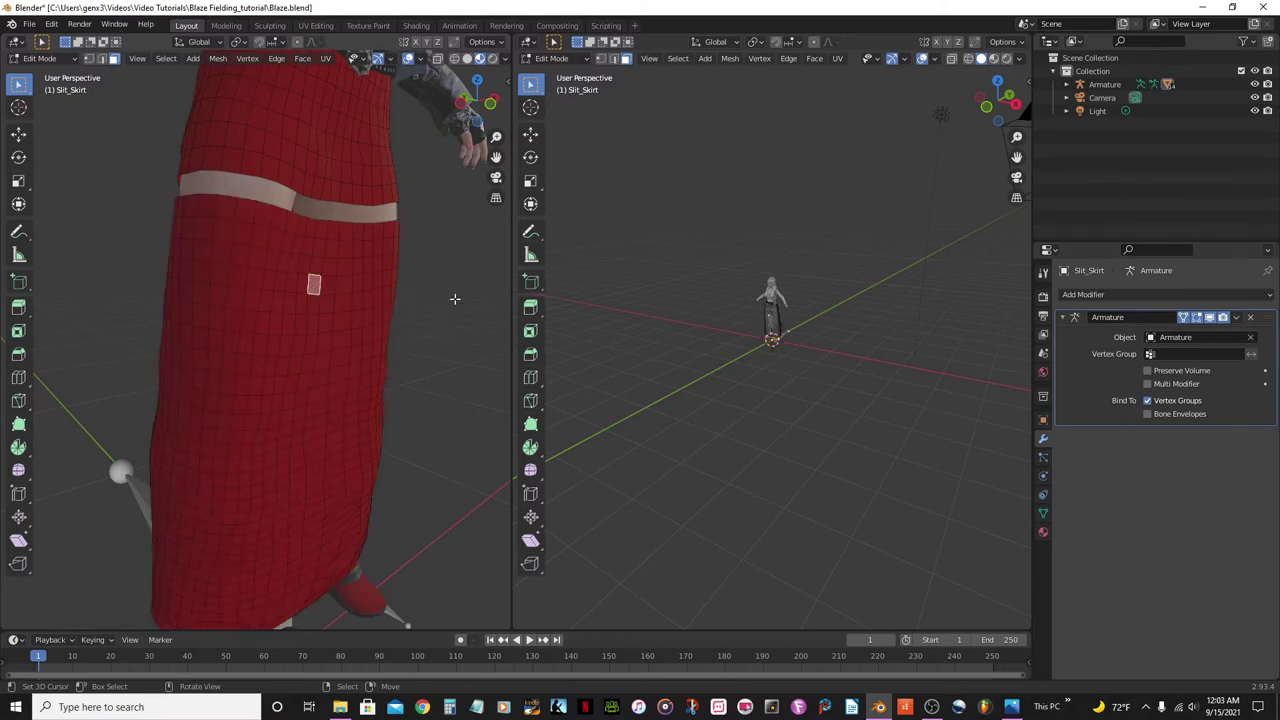
pyautogui.hotkey('ctrl', 'l')
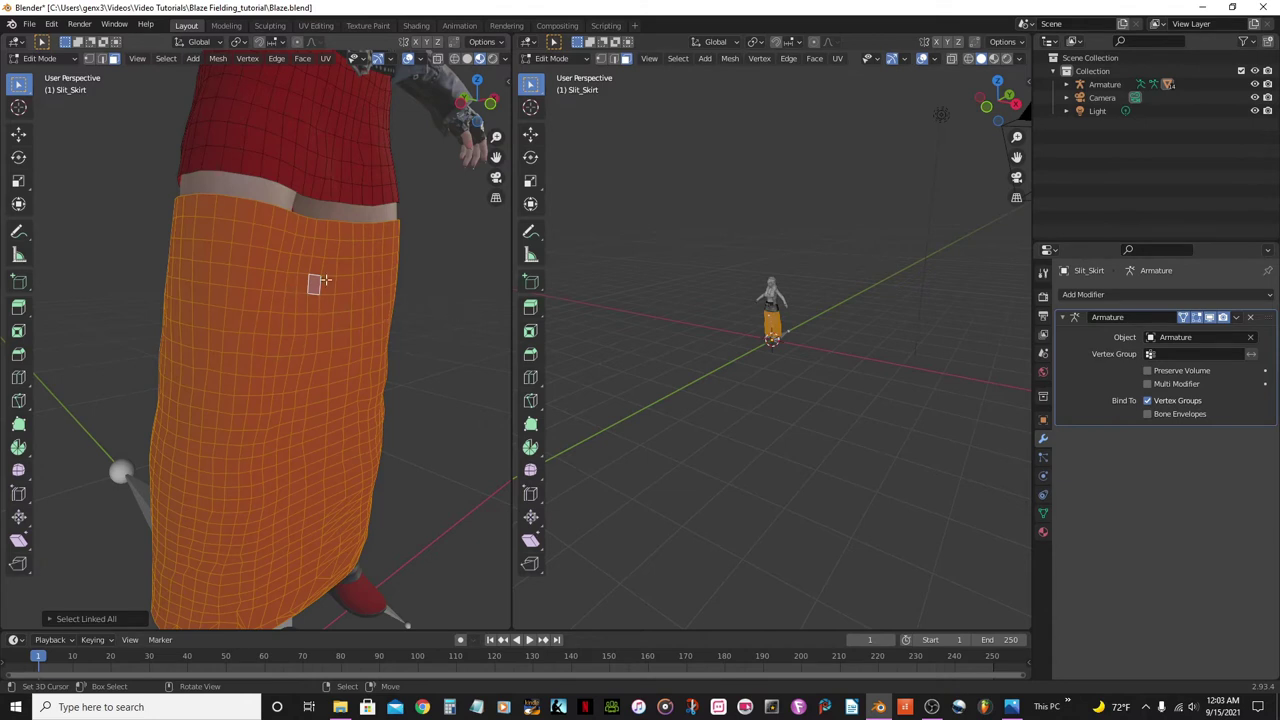
# Select the complete linked skirt section below the gap from the front and delete its faces
pyautogui.scroll(-3, 322, 275)
pyautogui.moveTo(286, 304); pyautogui.dragTo(314, 222, button='middle')
pyautogui.scroll(5, 166, 294)
pyautogui.click(288, 206)
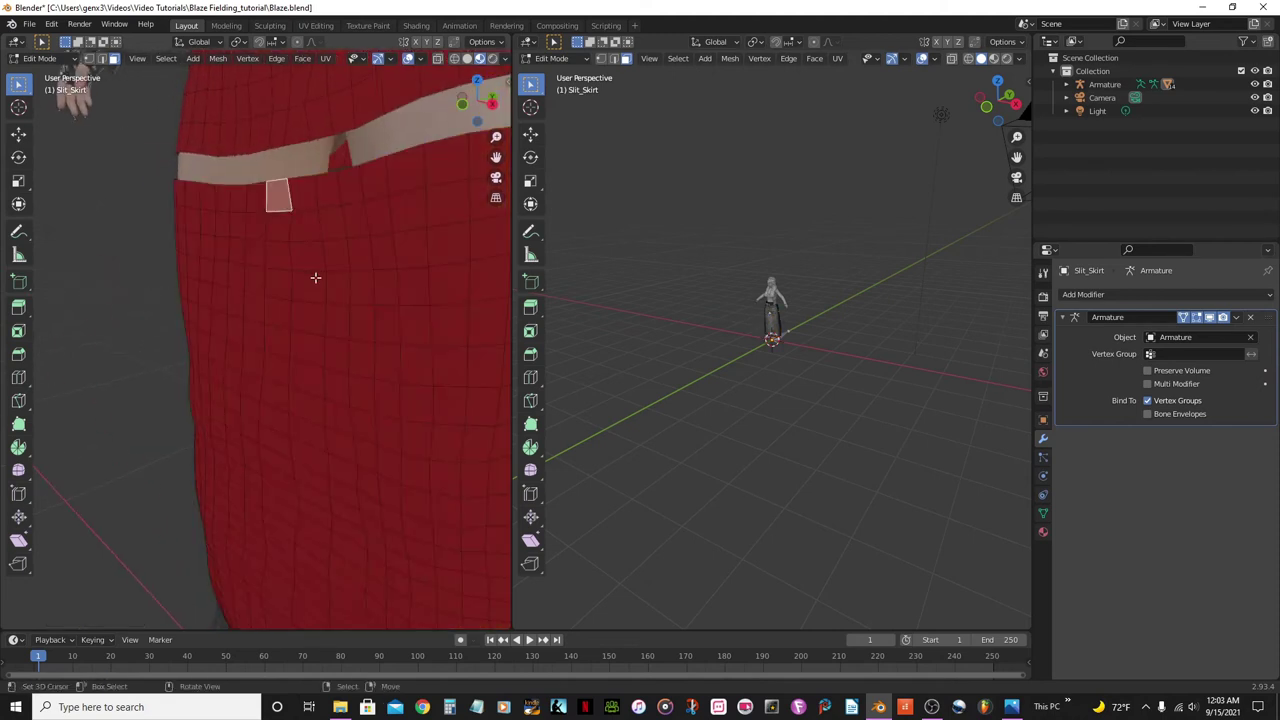
pyautogui.hotkey('ctrl', 'l')
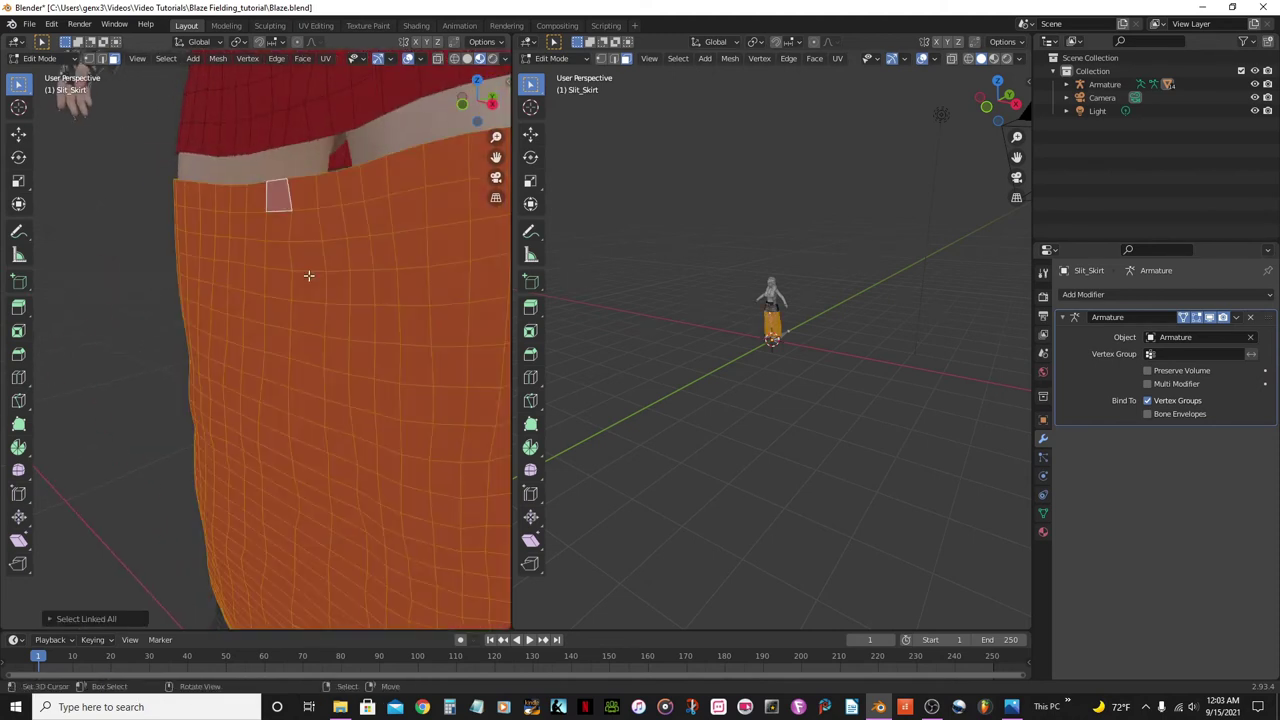
pyautogui.scroll(-3, 290, 230)
pyautogui.moveTo(436, 336); pyautogui.dragTo(436, 336, button='middle')
pyautogui.press('x')
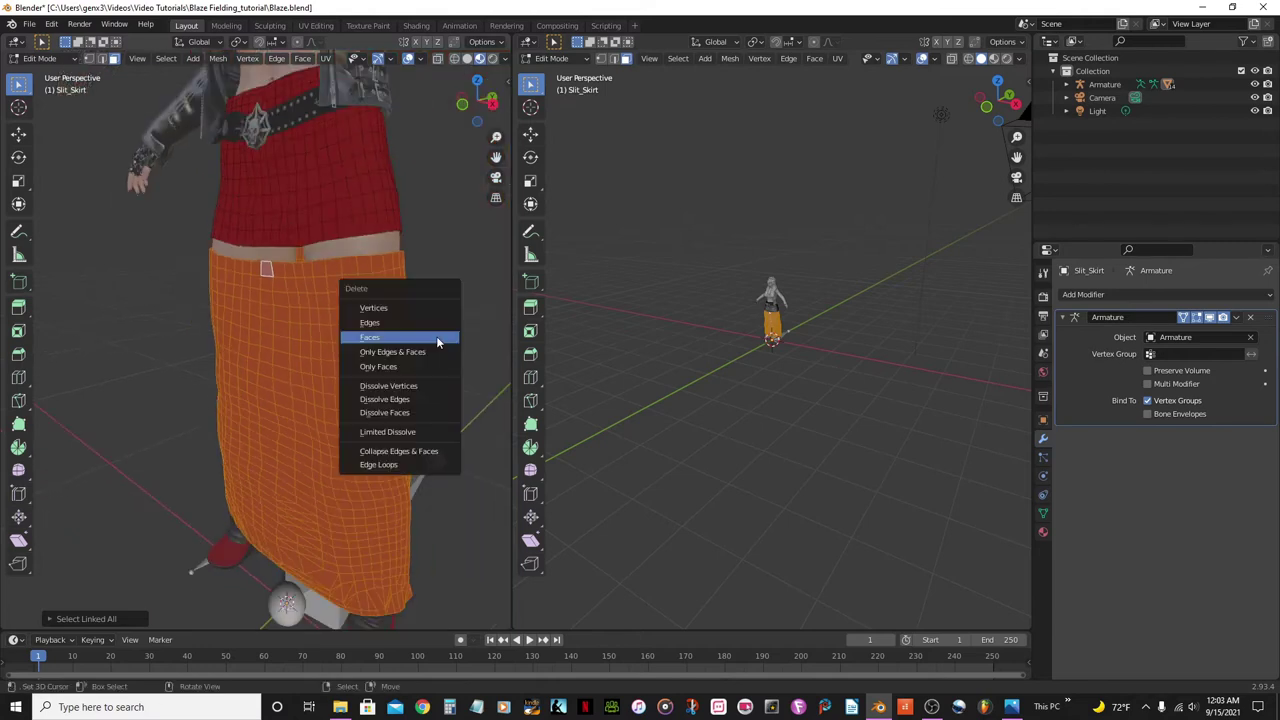
pyautogui.click(437, 338)
# Compare the shortened skirt in front view with the reference image blaze screenshot.png
pyautogui.moveTo(437, 334); pyautogui.dragTo(268, 366, button='middle')
pyautogui.scroll(-3, 300, 340)
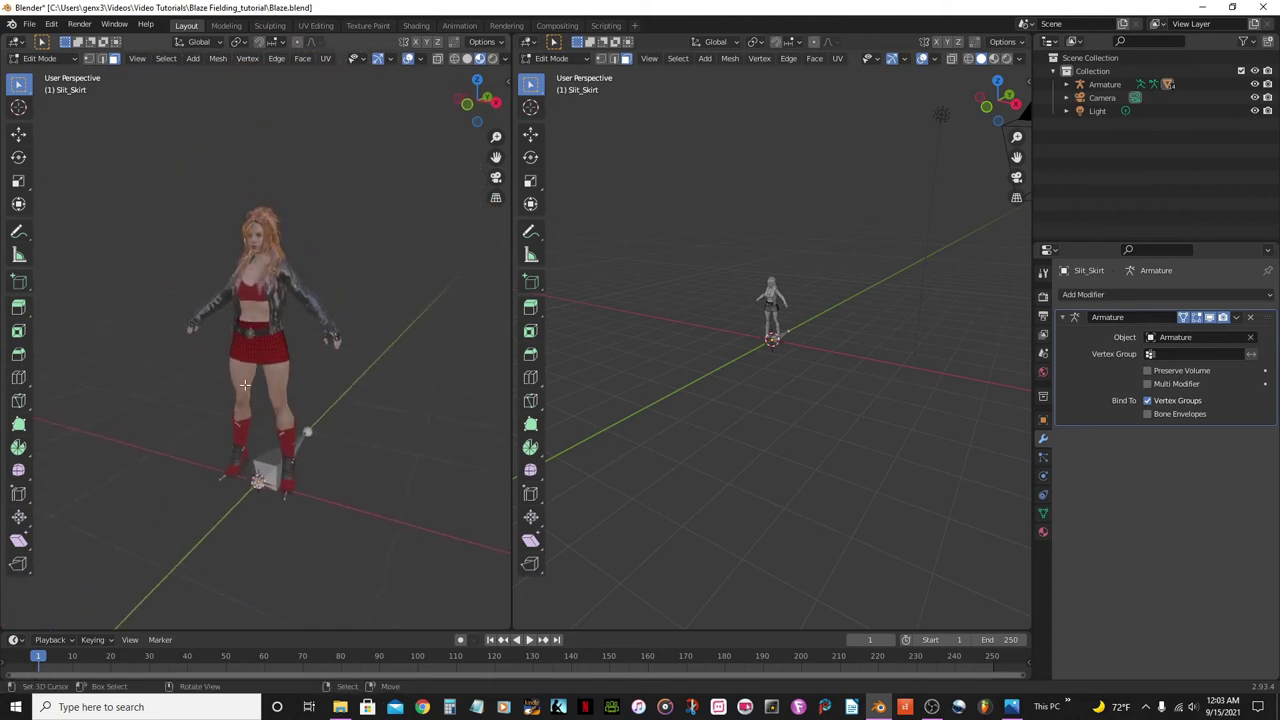
pyautogui.press('KP_1')
pyautogui.scroll(6, 343, 415)
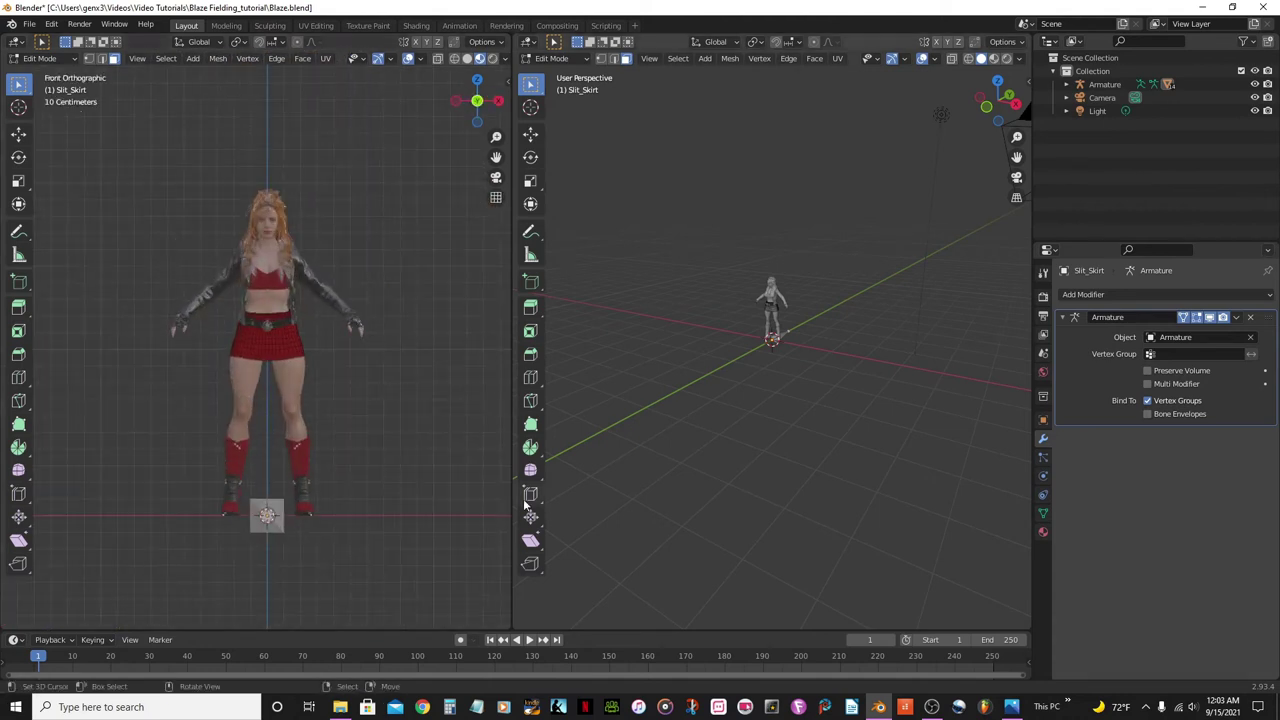
pyautogui.keyDown('shift'); pyautogui.moveTo(343, 410); pyautogui.dragTo(333, 485, button='middle'); pyautogui.keyUp('shift')
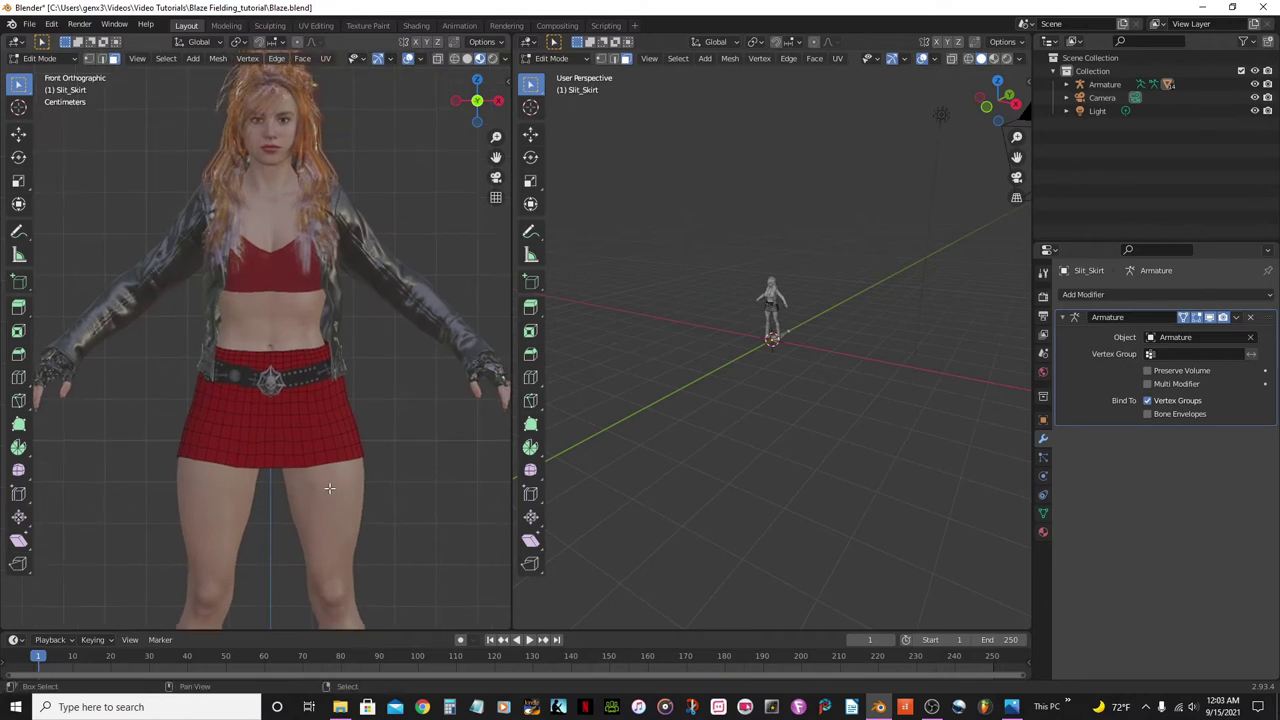
pyautogui.click(1010, 708)
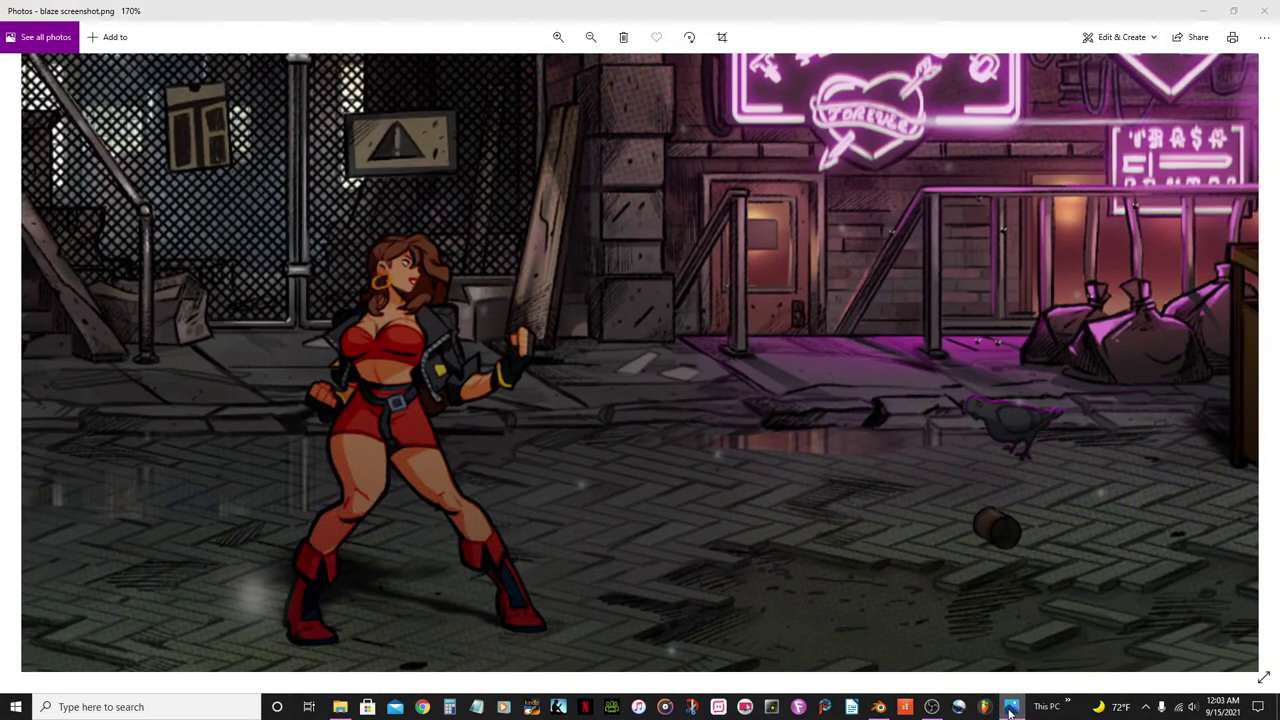
pyautogui.click(1010, 708)
# Switch to edge selection and select the whole edge loop along the shortened skirt's hem
pyautogui.scroll(2, 291, 511)
pyautogui.scroll(6, 291, 511)
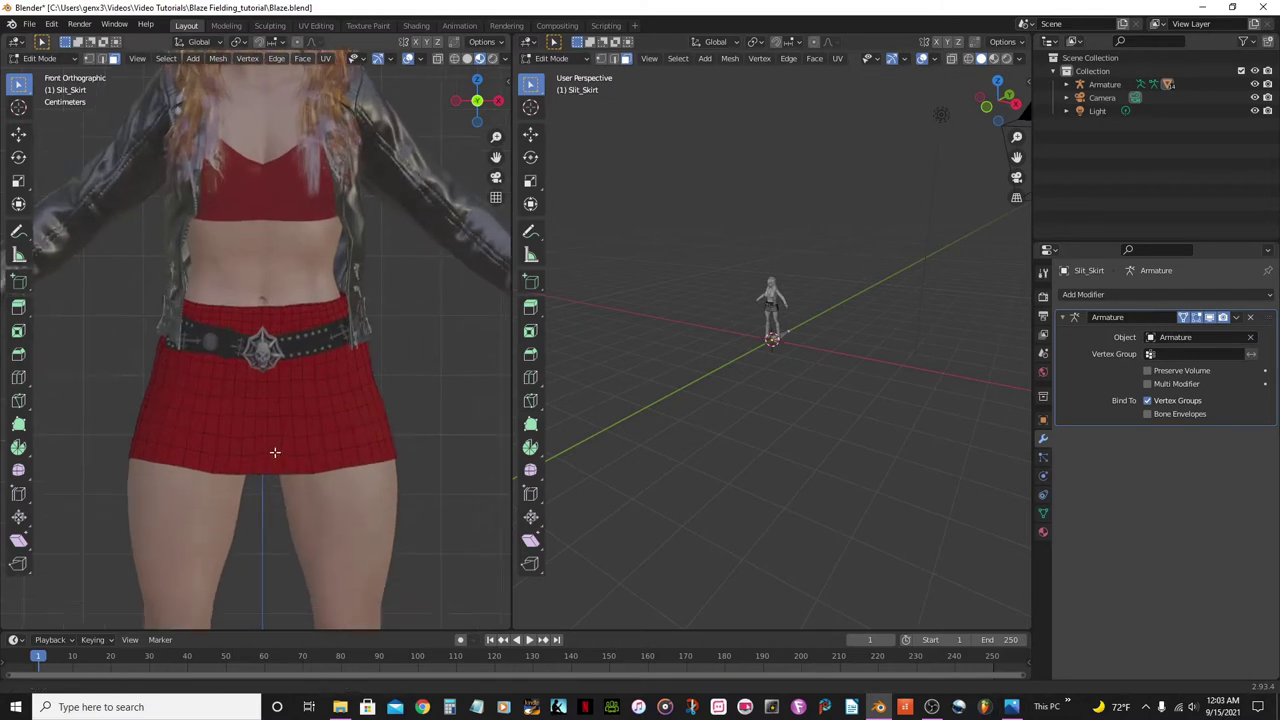
pyautogui.moveTo(263, 351); pyautogui.dragTo(274, 103, button='middle')
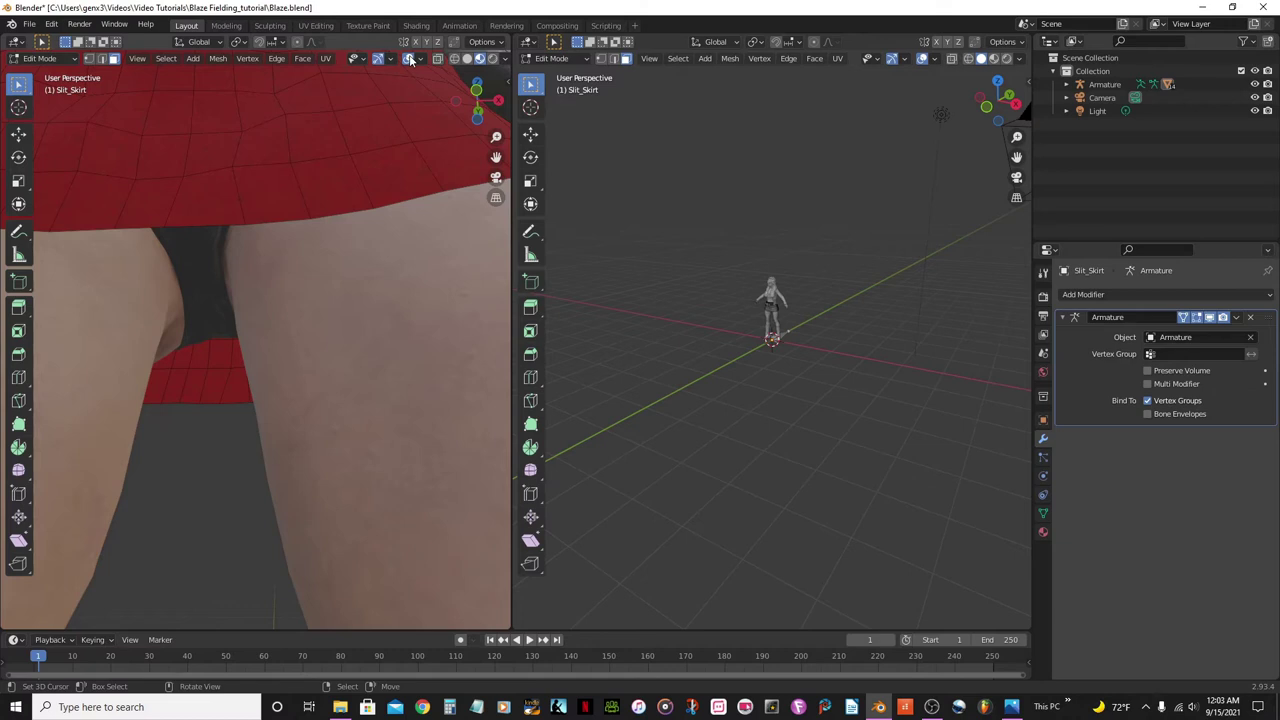
pyautogui.click(102, 58)
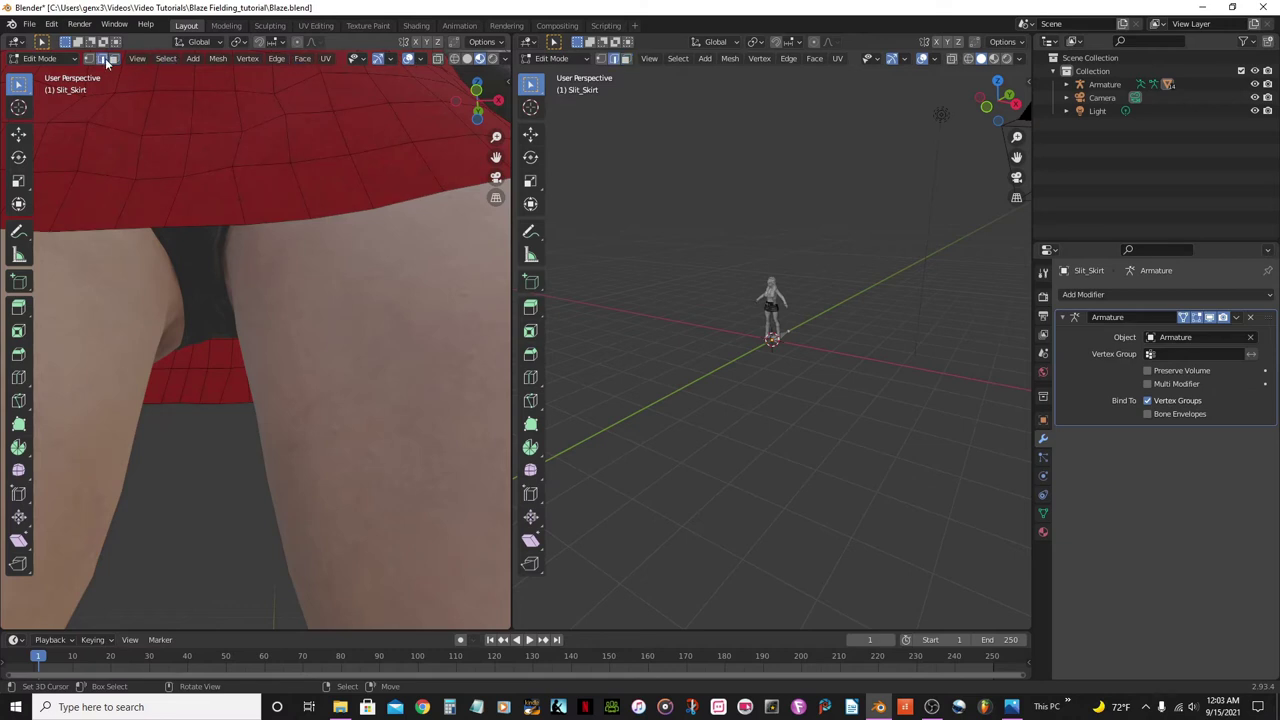
pyautogui.click(194, 225)
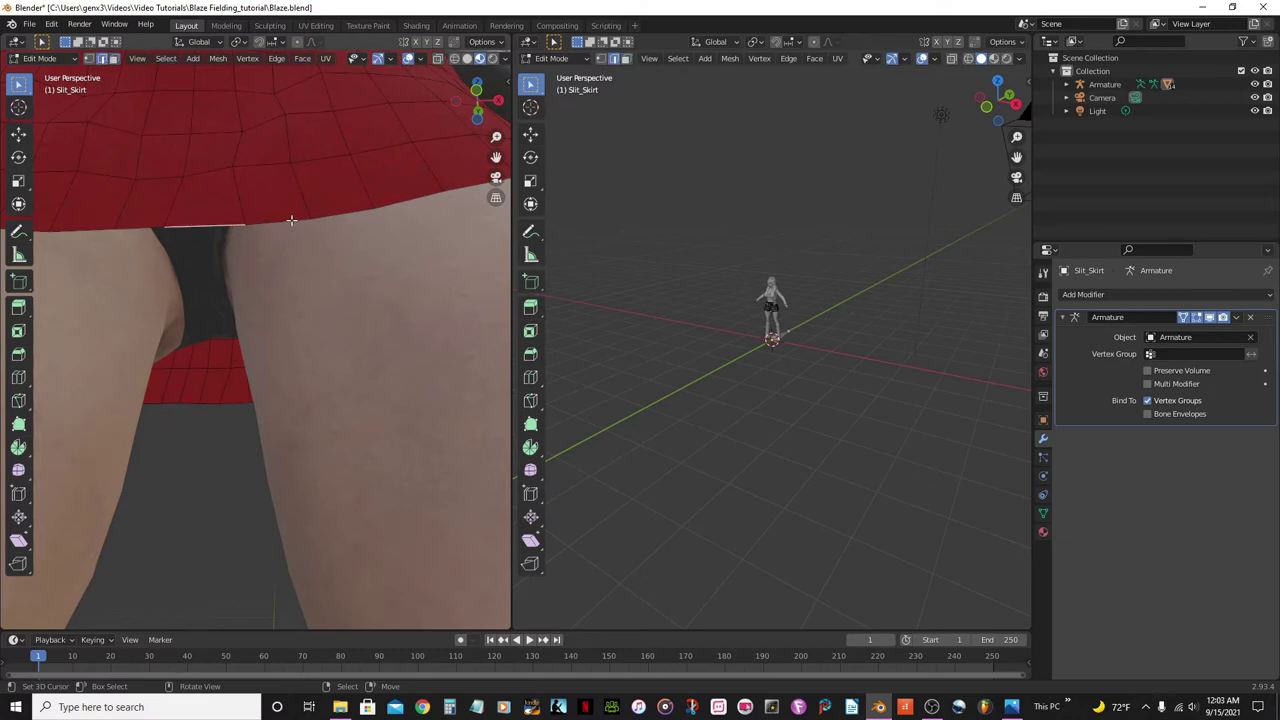
pyautogui.keyDown('alt'); pyautogui.keyDown('shift'); pyautogui.click(192, 223); pyautogui.keyUp('shift'); pyautogui.keyUp('alt')
pyautogui.scroll(-4, 309, 299)
pyautogui.moveTo(309, 299); pyautogui.dragTo(361, 335, button='middle')
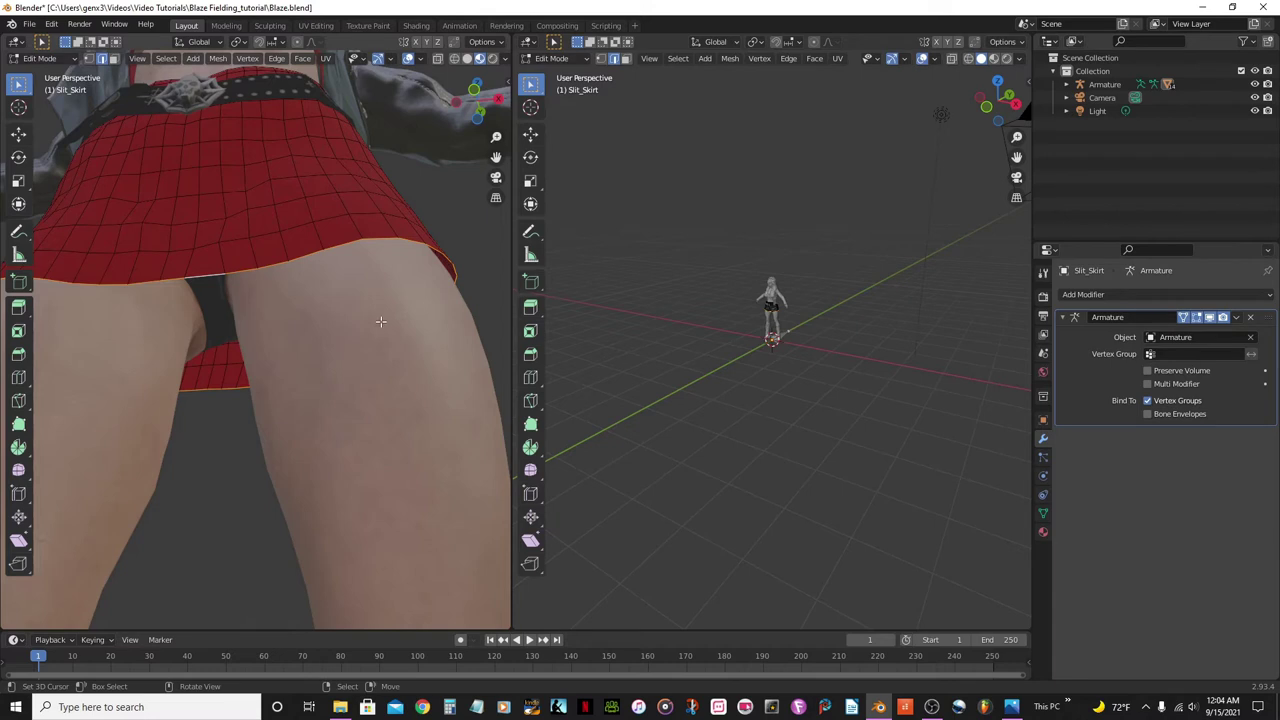
# Extrude the hem edge loop in place and scale it inward to about 0.98 to give the skirt thickness
pyautogui.press('e')
pyautogui.rightClick(380, 321)
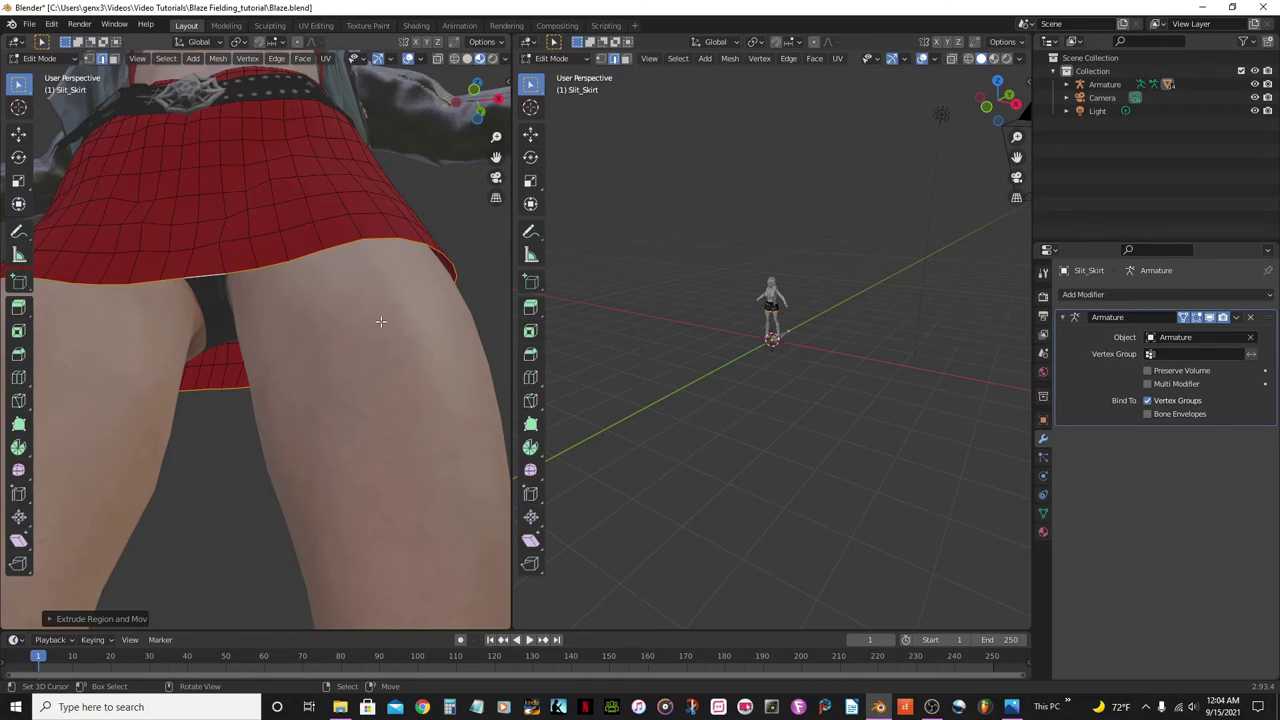
pyautogui.press('s')
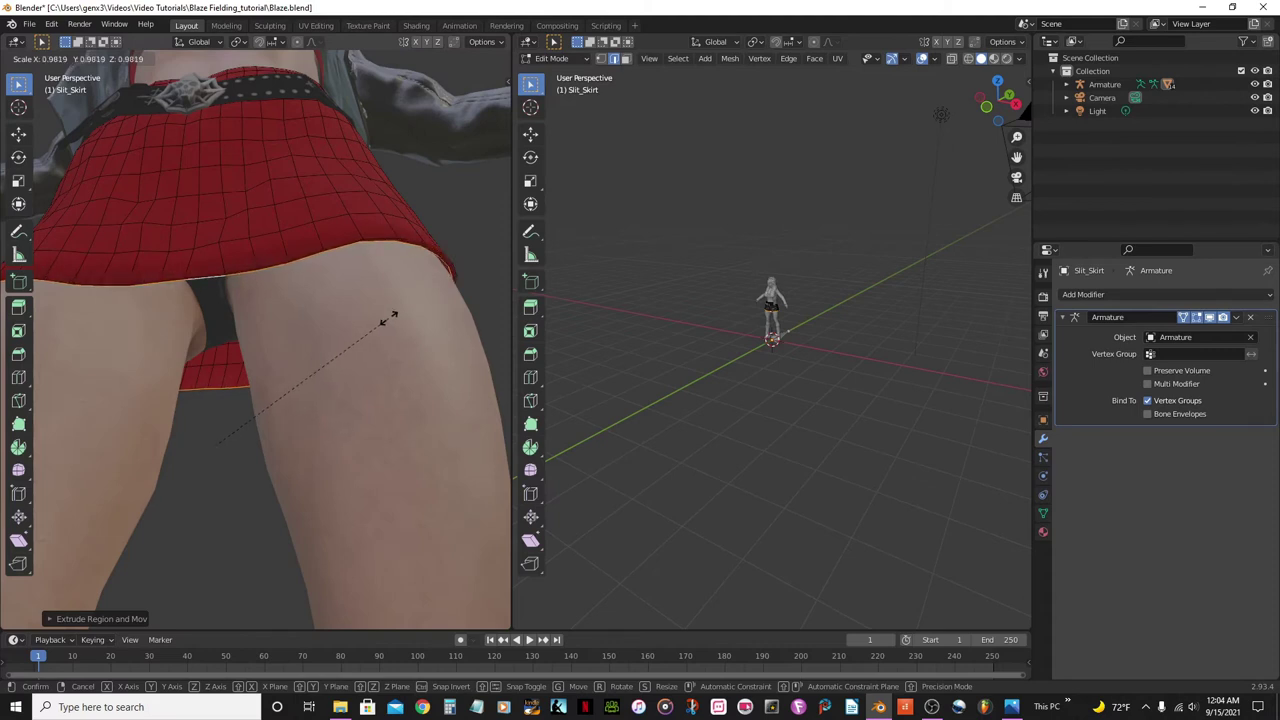
pyautogui.click(392, 316)
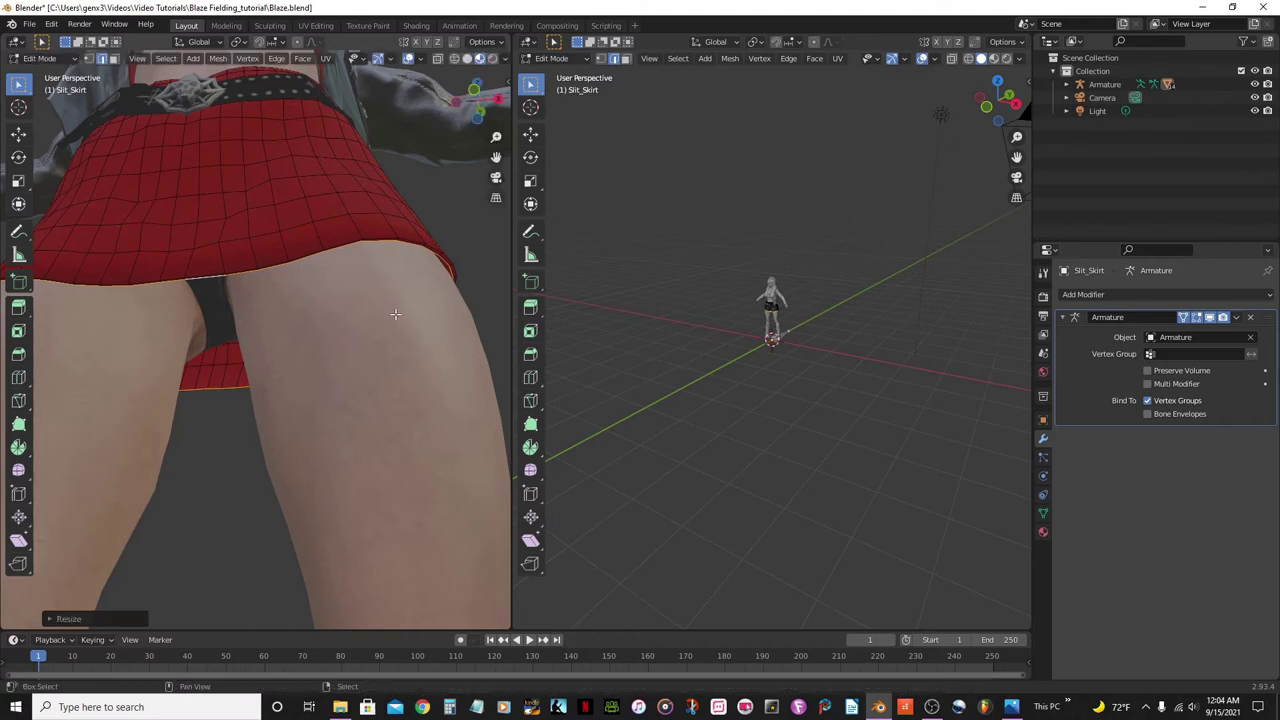
pyautogui.scroll(-2, 395, 314)
pyautogui.moveTo(395, 314); pyautogui.dragTo(302, 316, button='middle')
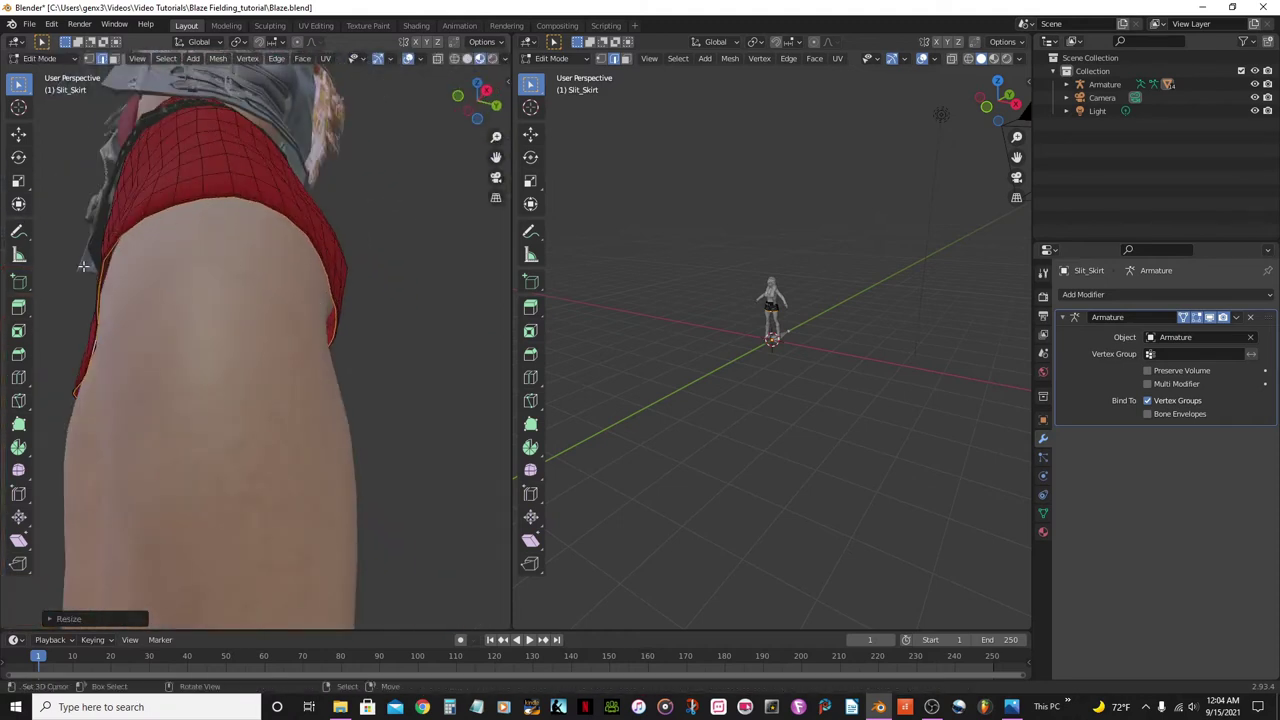
pyautogui.scroll(-3, 113, 333)
pyautogui.moveTo(113, 333); pyautogui.dragTo(289, 318, button='middle')
pyautogui.scroll(4, 243, 357)
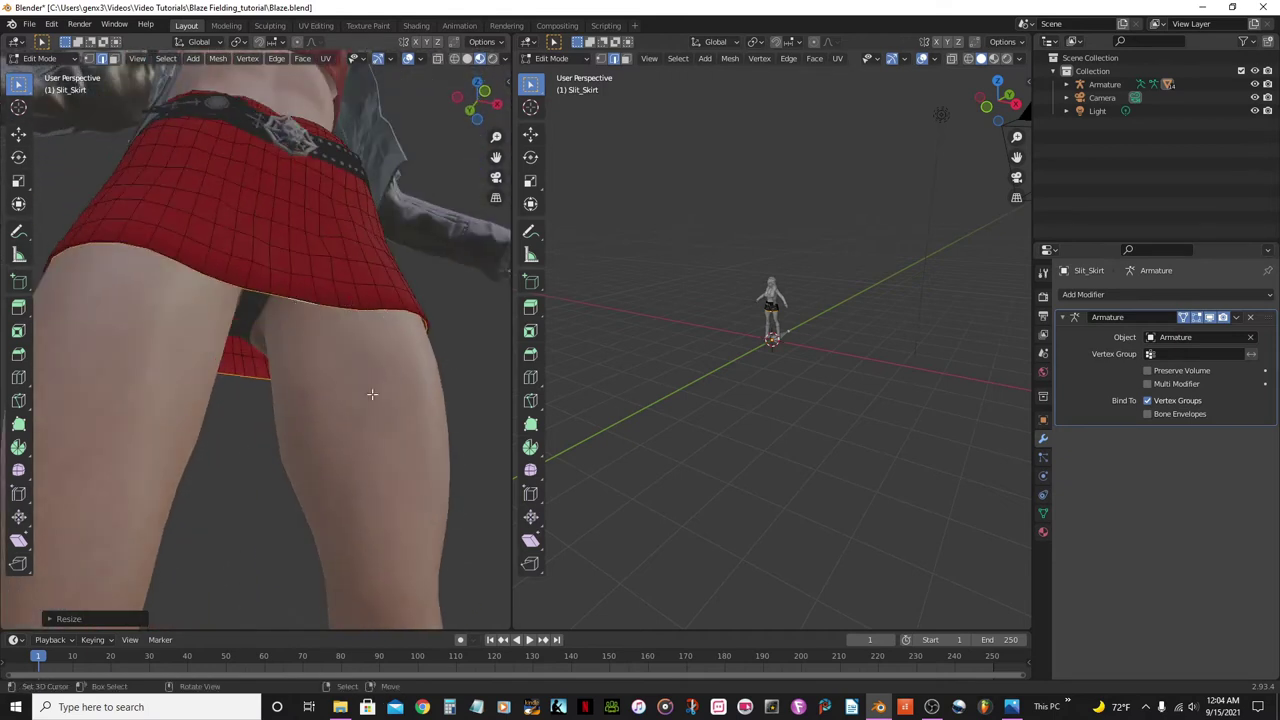
pyautogui.scroll(1, 371, 391)
# Return the skirt to Object Mode and add a Subdivision Surface modifier to it
pyautogui.press('Tab')
pyautogui.moveTo(352, 394); pyautogui.dragTo(294, 437, button='middle')
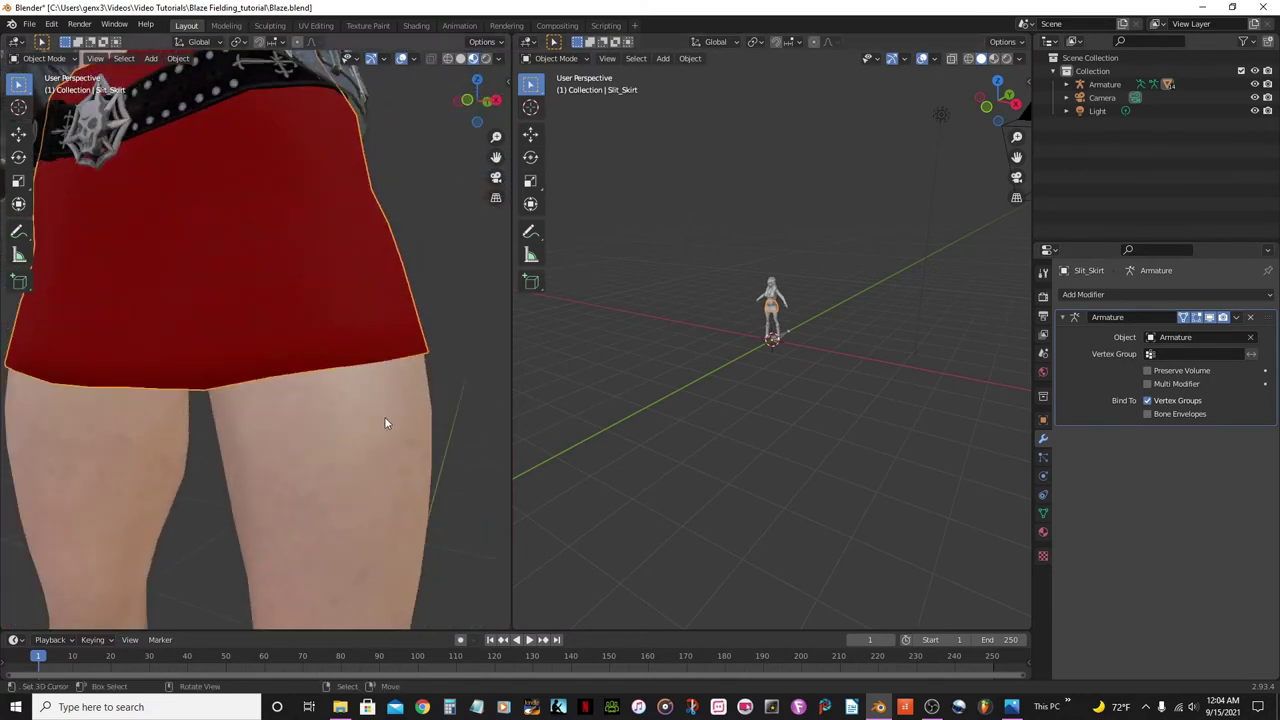
pyautogui.scroll(1, 384, 415)
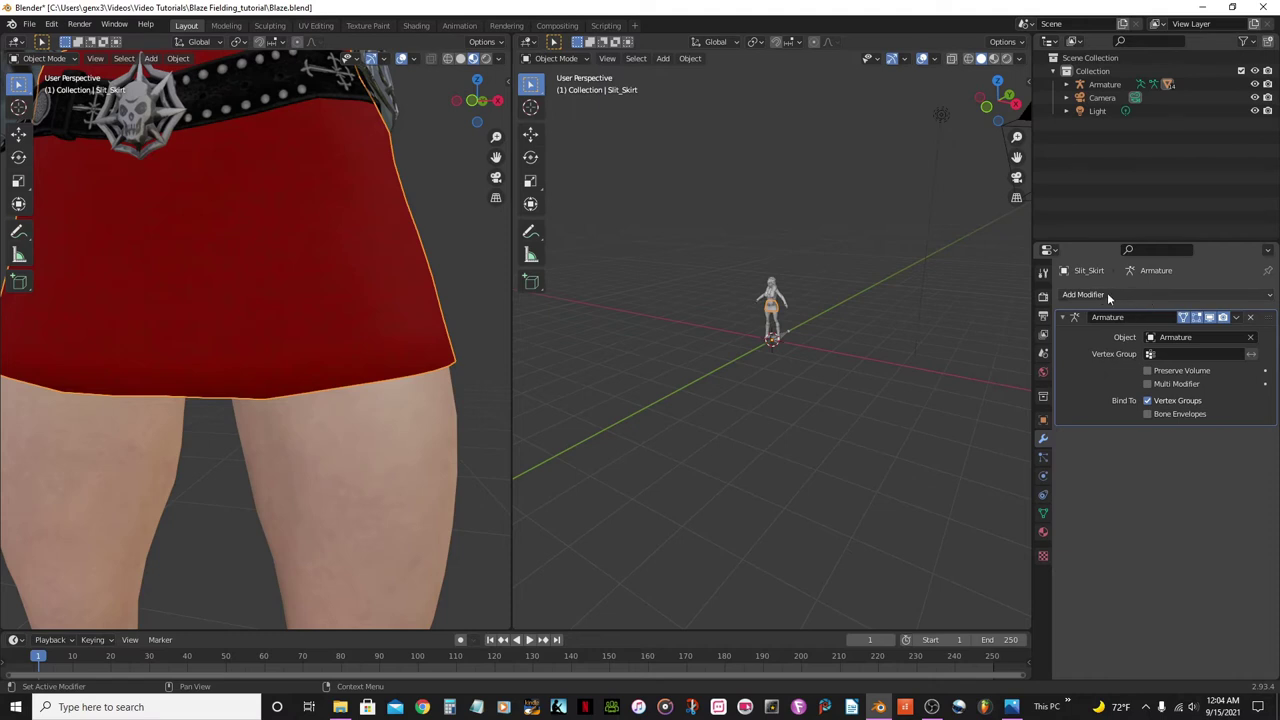
pyautogui.click(1270, 295)
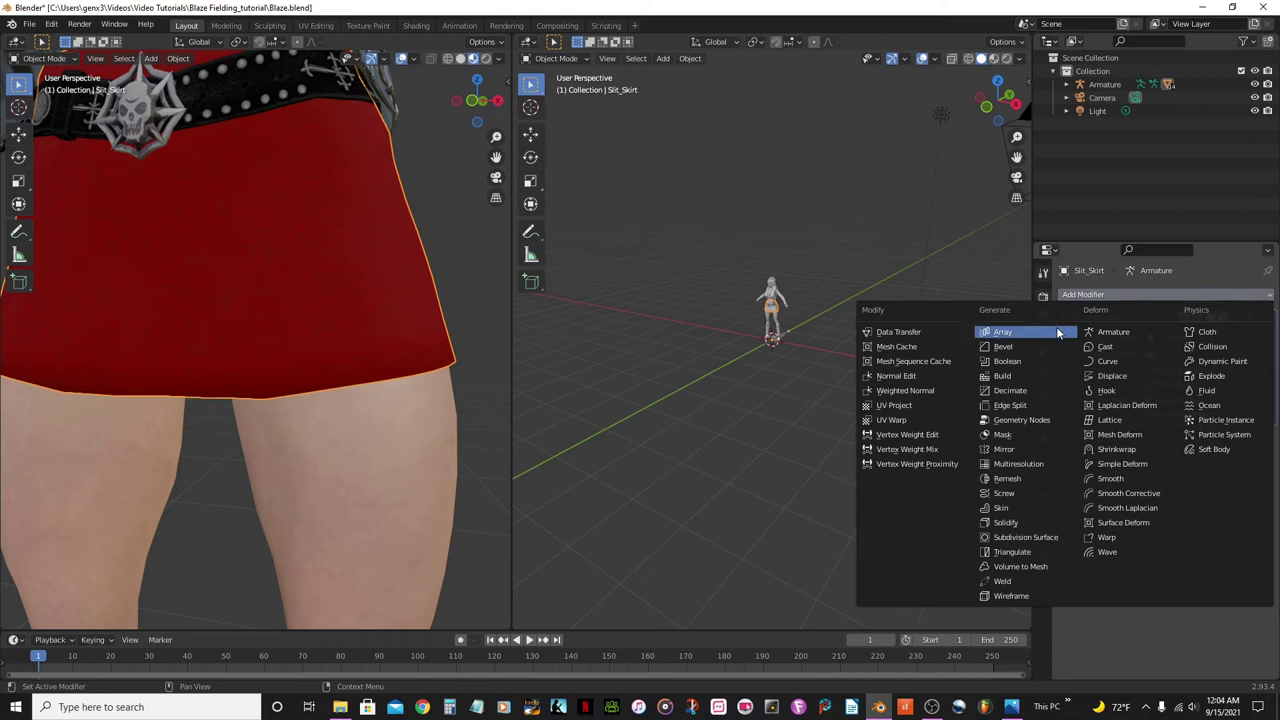
pyautogui.click(1024, 540)
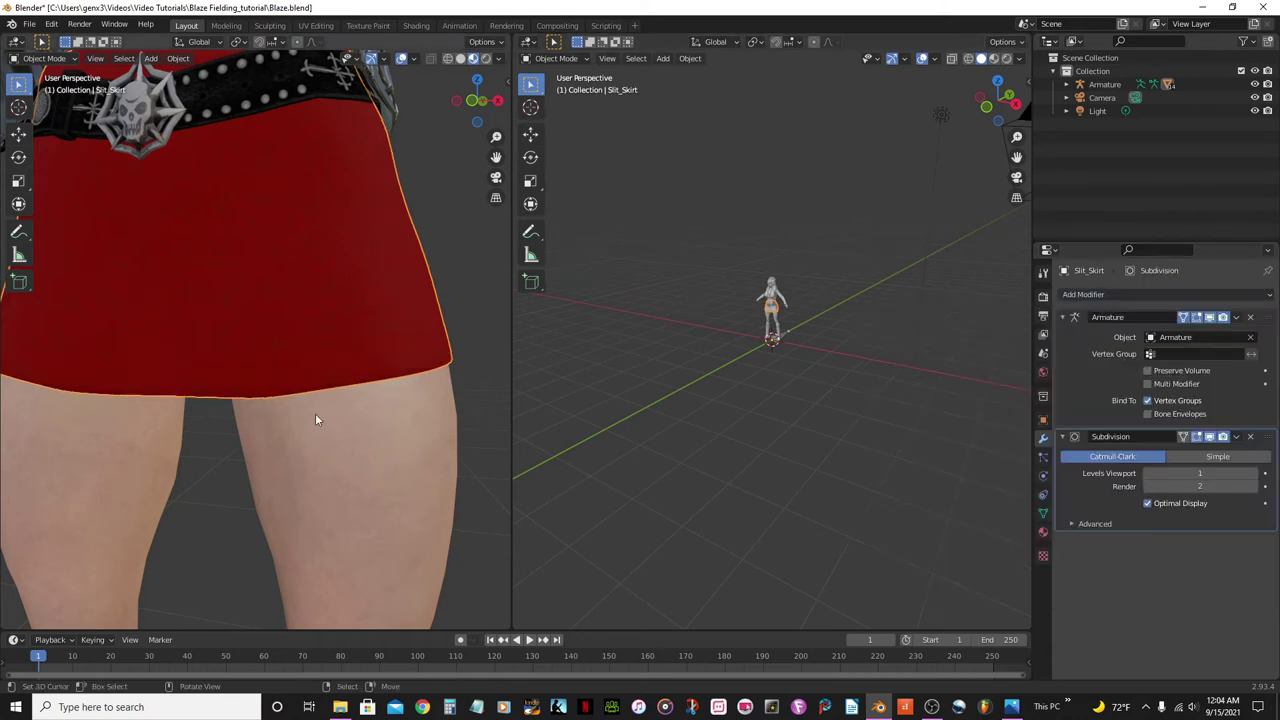
pyautogui.scroll(-5, 316, 400)
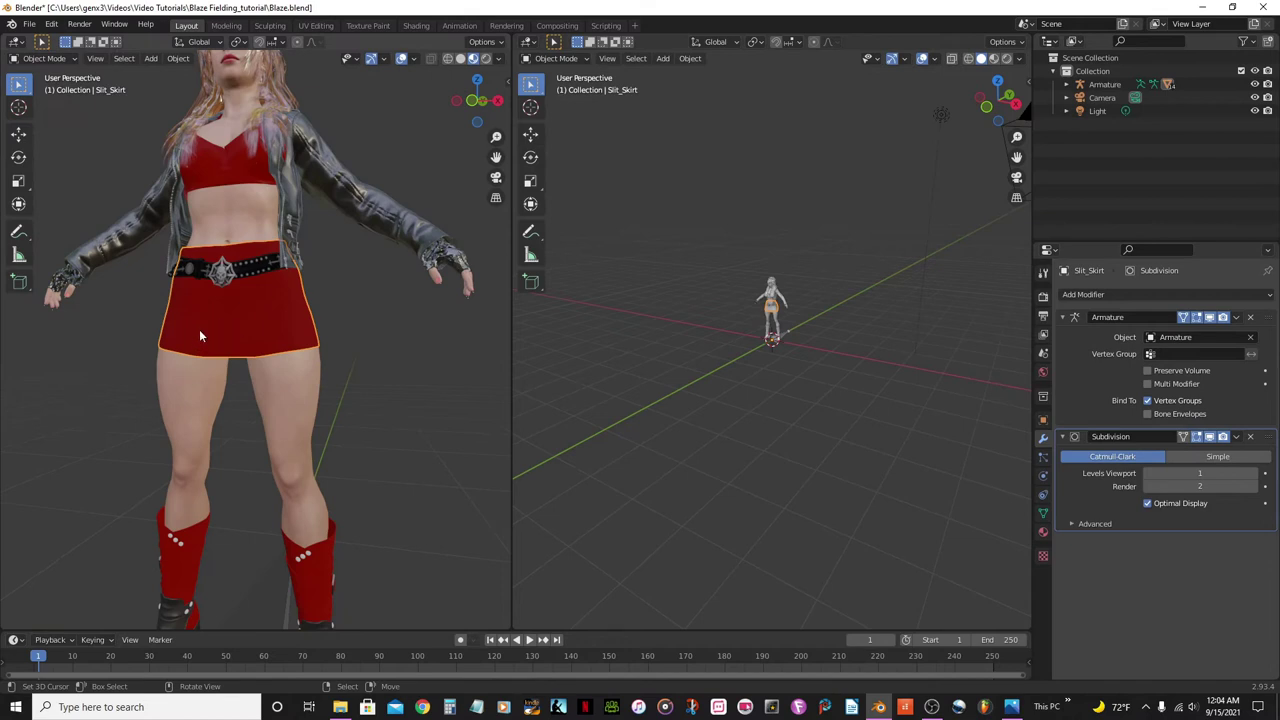
# Check the subdivided skirt from several angles and save Blaze.blend
pyautogui.moveTo(209, 353); pyautogui.dragTo(335, 382, button='middle')
pyautogui.moveTo(260, 308); pyautogui.dragTo(234, 338, button='middle')
pyautogui.scroll(3, 327, 352)
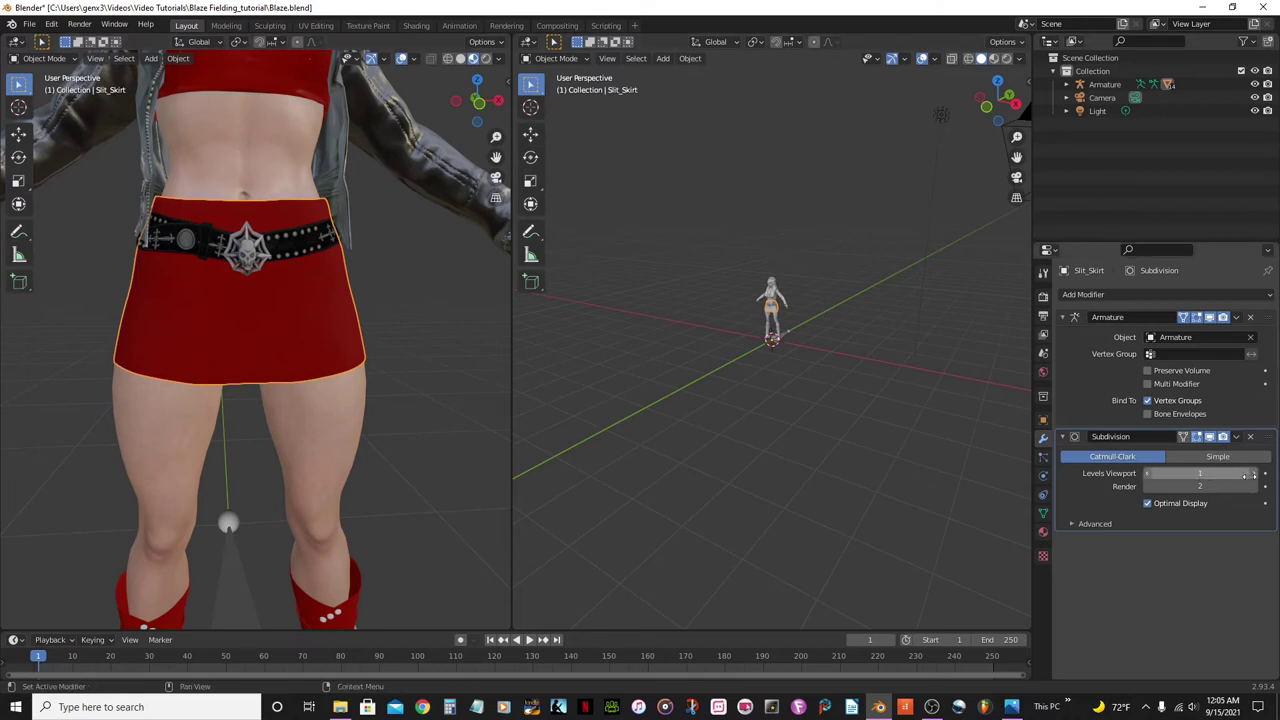
pyautogui.scroll(-5, 265, 358)
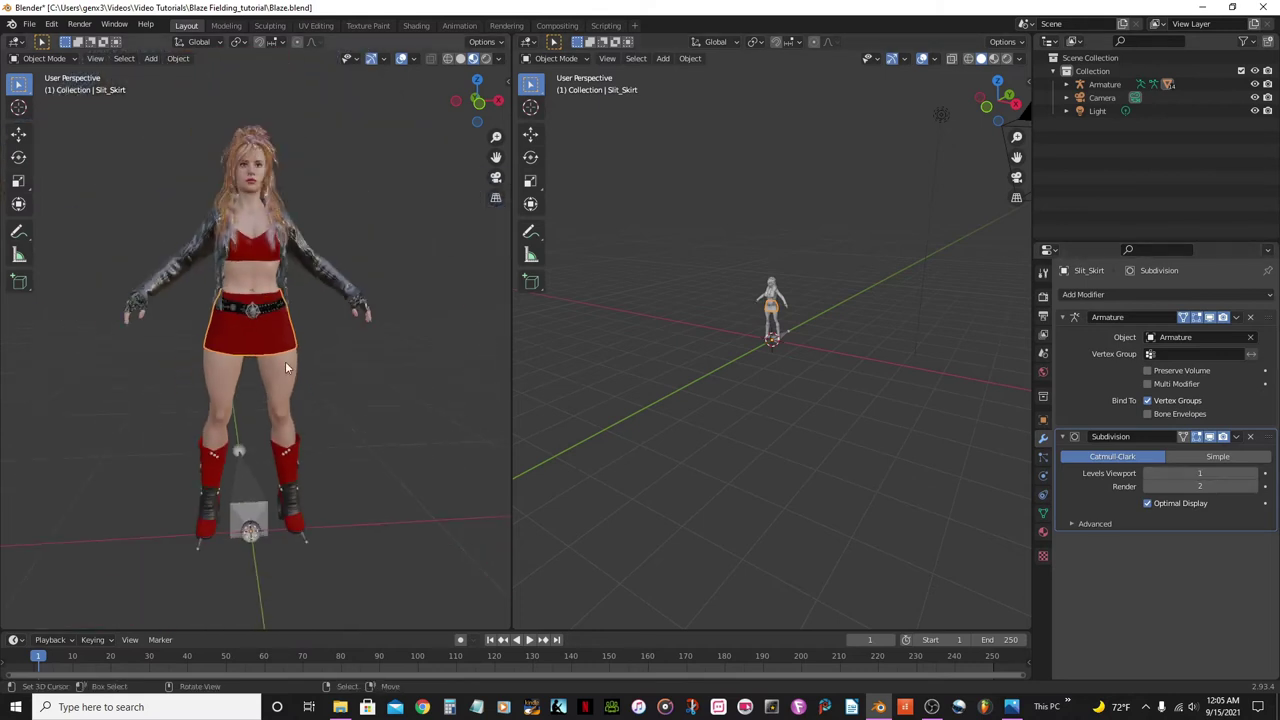
pyautogui.scroll(5, 285, 361)
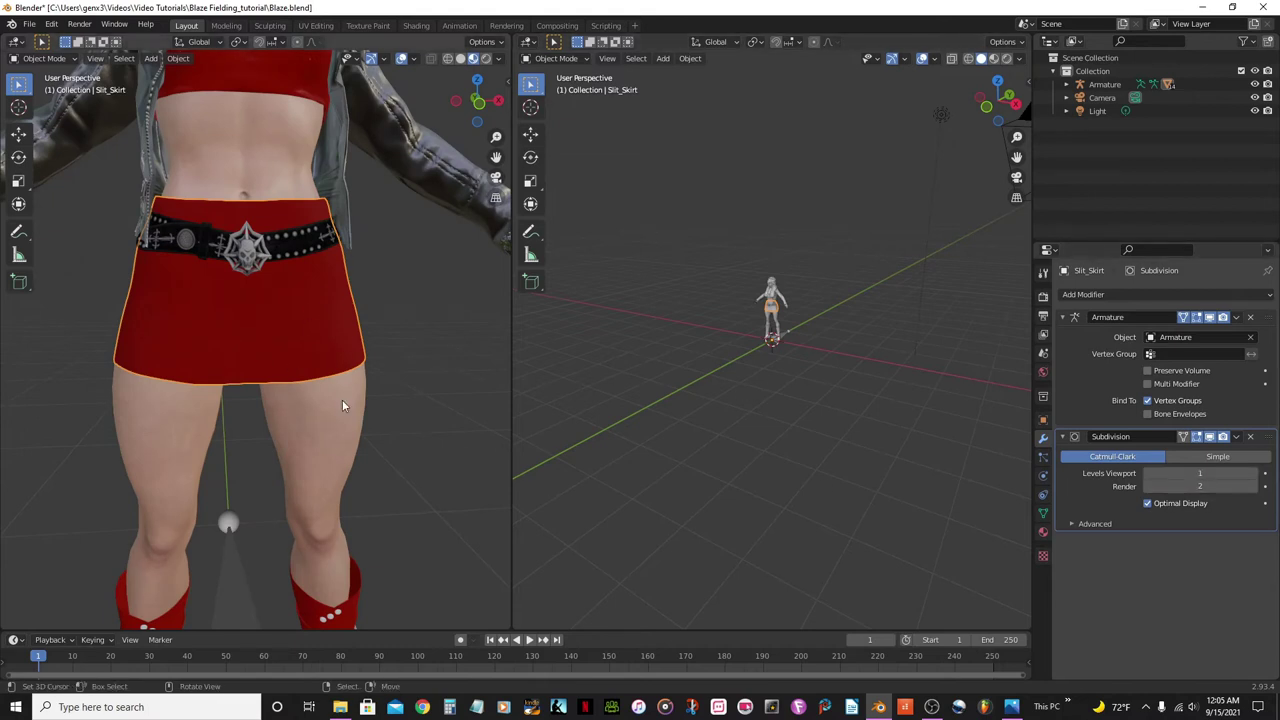
pyautogui.moveTo(343, 396); pyautogui.dragTo(302, 436, button='middle')
pyautogui.scroll(-3, 276, 418)
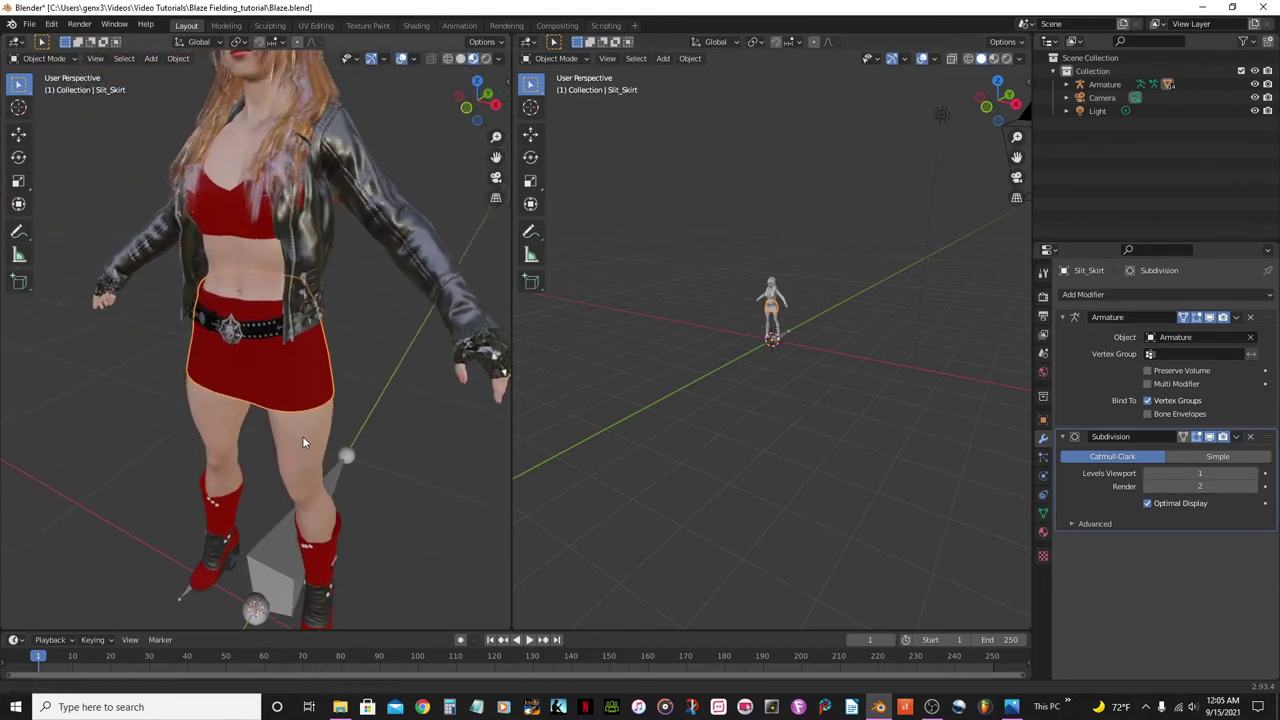
pyautogui.scroll(3, 308, 450)
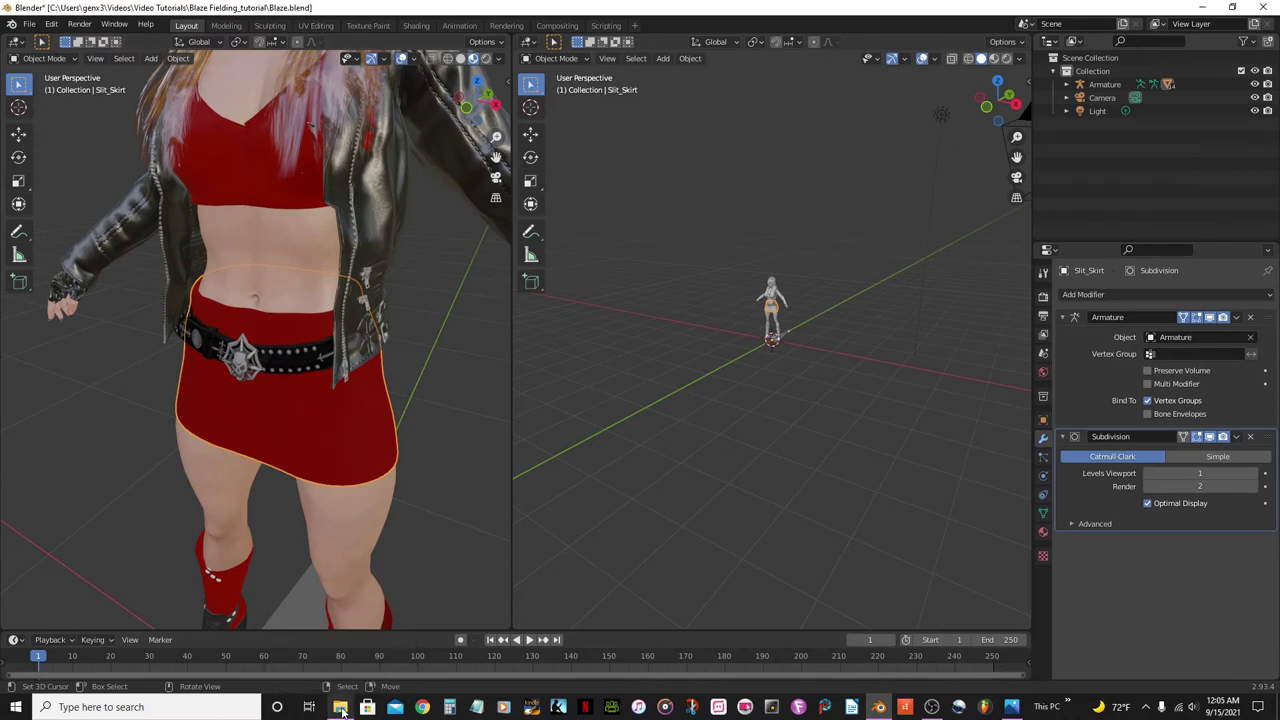
pyautogui.hotkey('ctrl', 's')
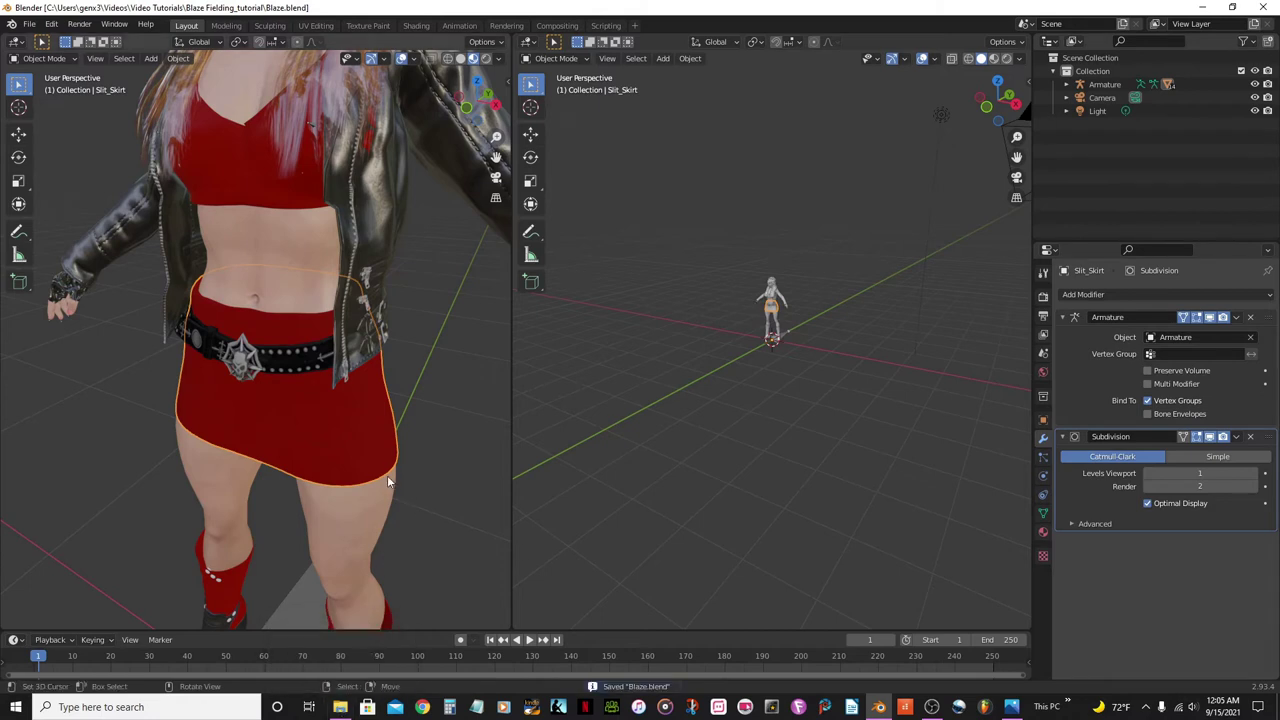
# Deselect the skirt and show the whole character from the front in rendered shading
pyautogui.scroll(-2, 388, 478)
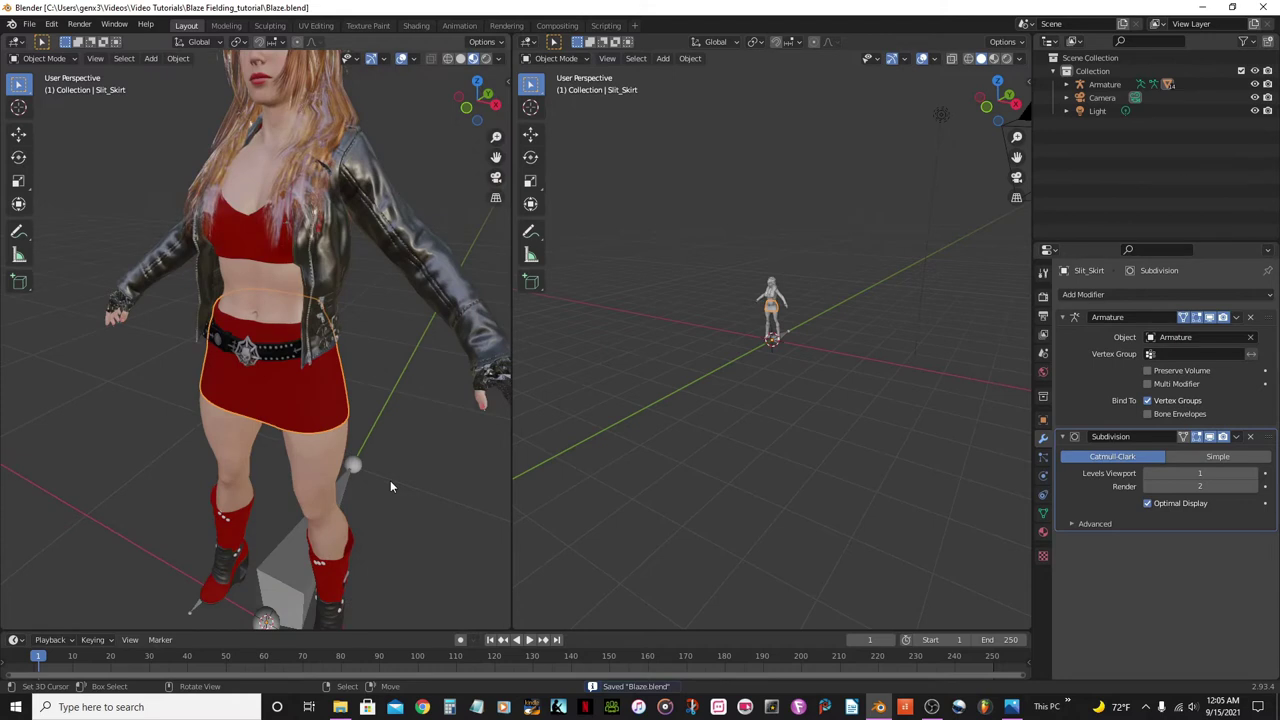
pyautogui.press('KP_1')
pyautogui.click(360, 458)
pyautogui.scroll(-2, 310, 228)
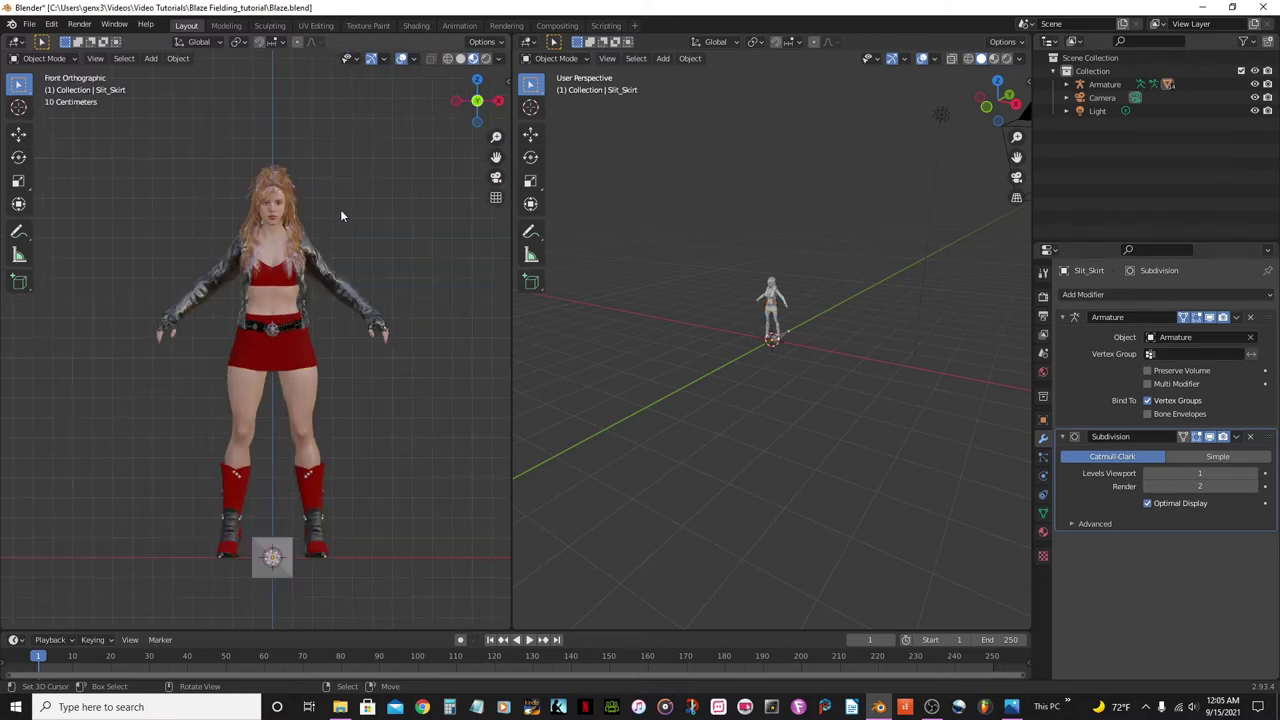
pyautogui.scroll(3, 341, 207)
pyautogui.scroll(-1, 341, 207)
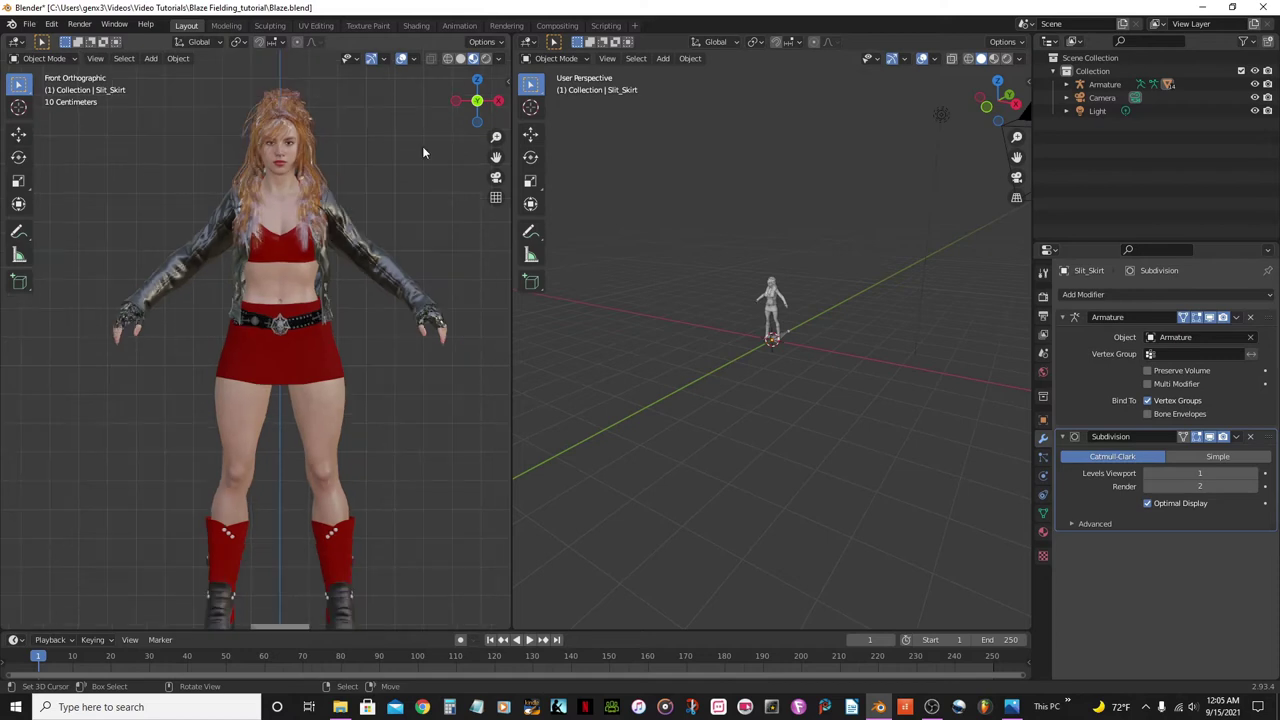
pyautogui.click(487, 59)
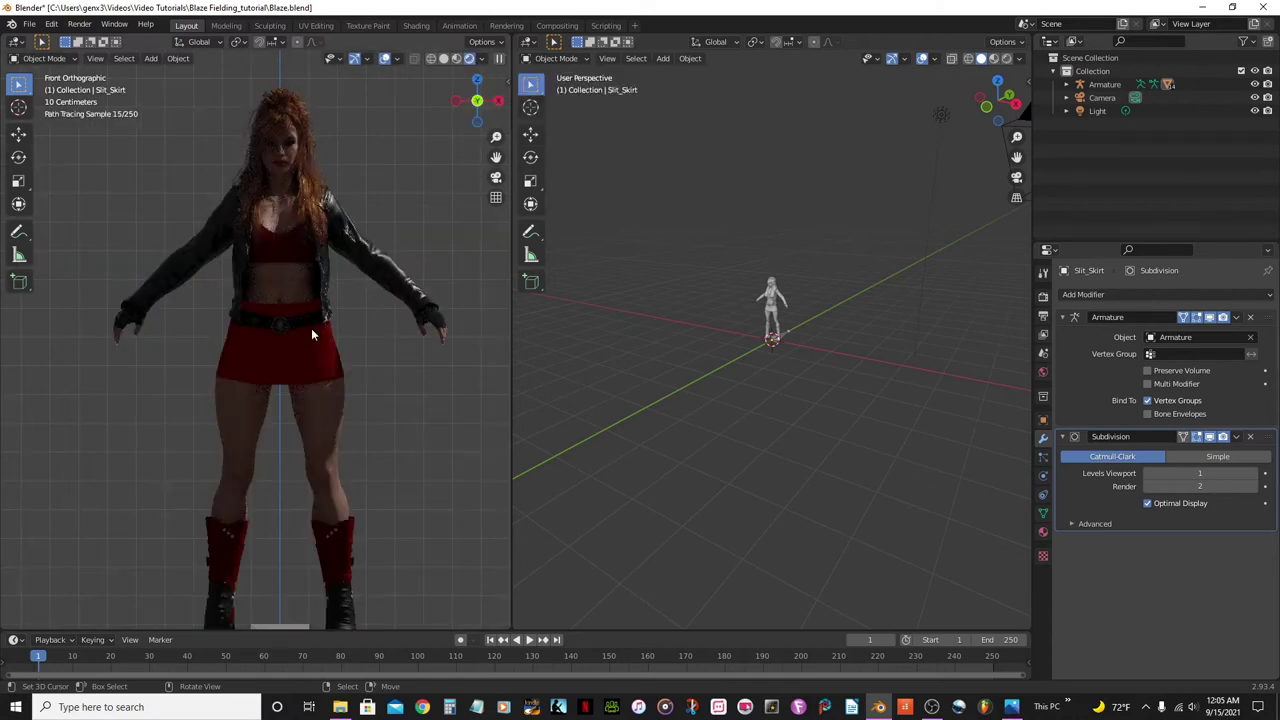
pyautogui.hotkey('ctrl', 'z')
pyautogui.scroll(-2, 263, 250)
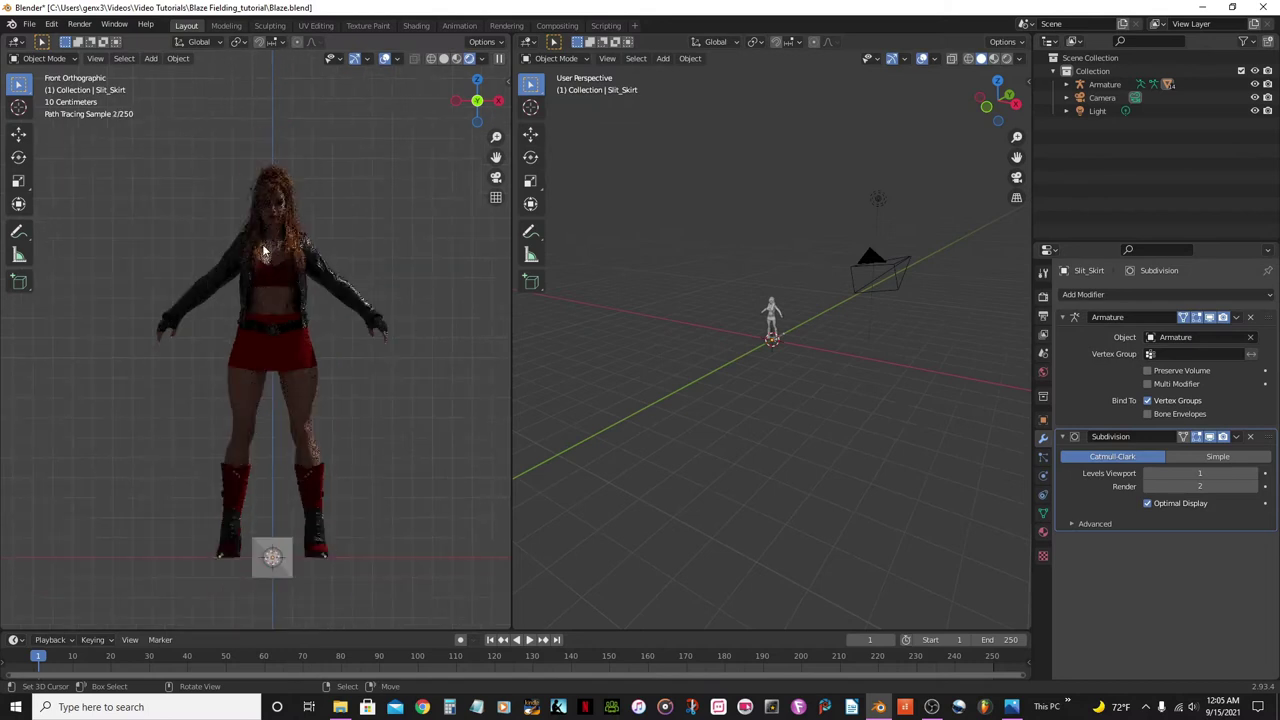
pyautogui.keyDown('shift'); pyautogui.scroll(-4, 290, 255); pyautogui.keyUp('shift')
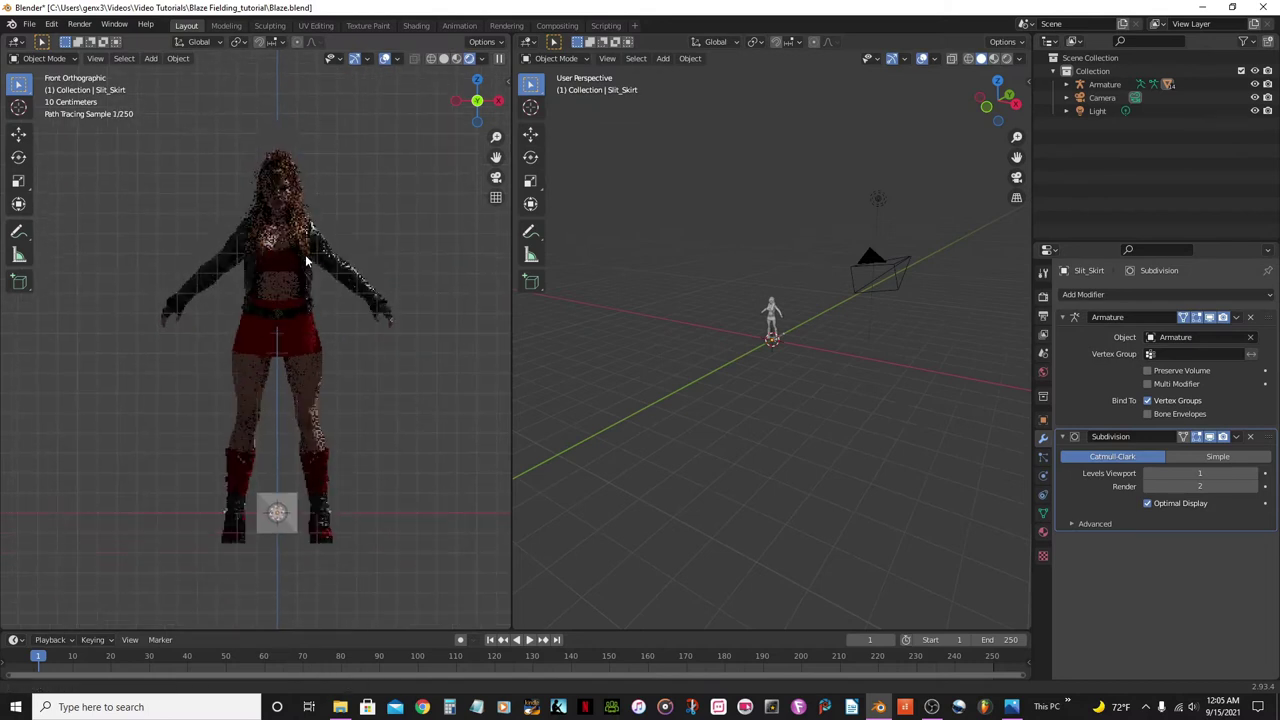
# Move the light in front view to above the character's head, at about X -0.09 m and Z 3.58 m
pyautogui.click(878, 200)
pyautogui.press('KP_1')
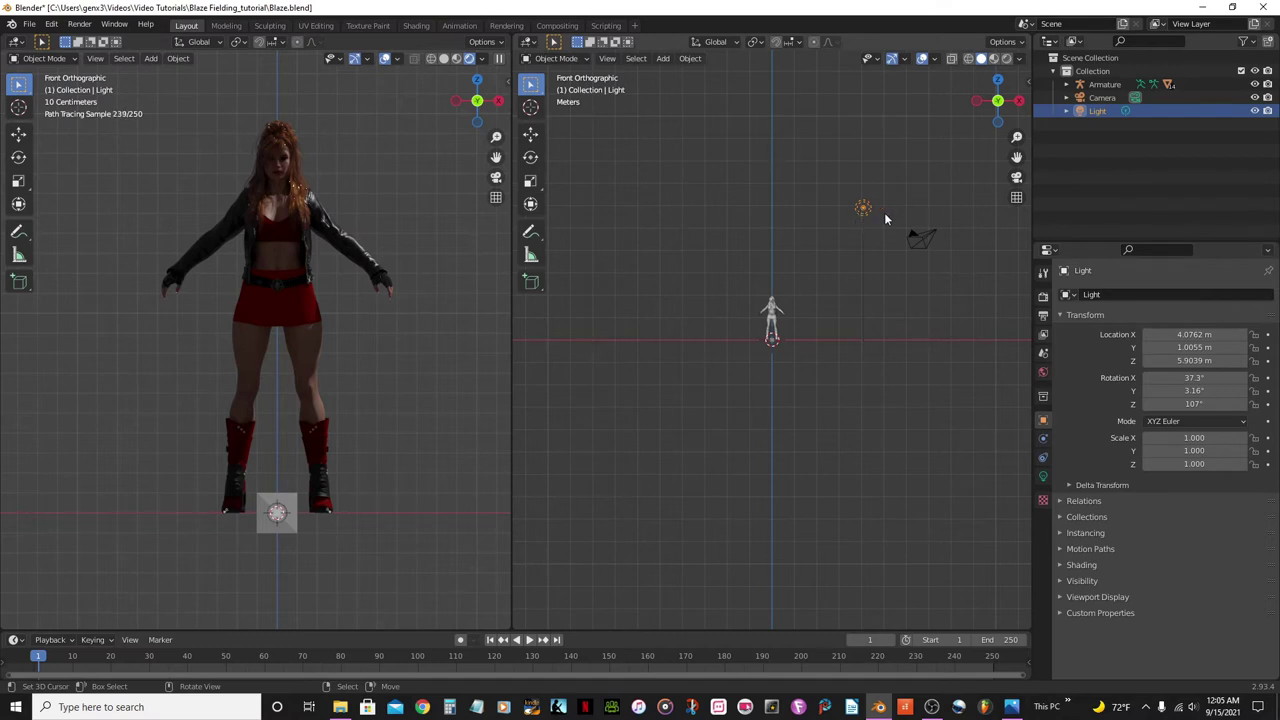
pyautogui.press('g')
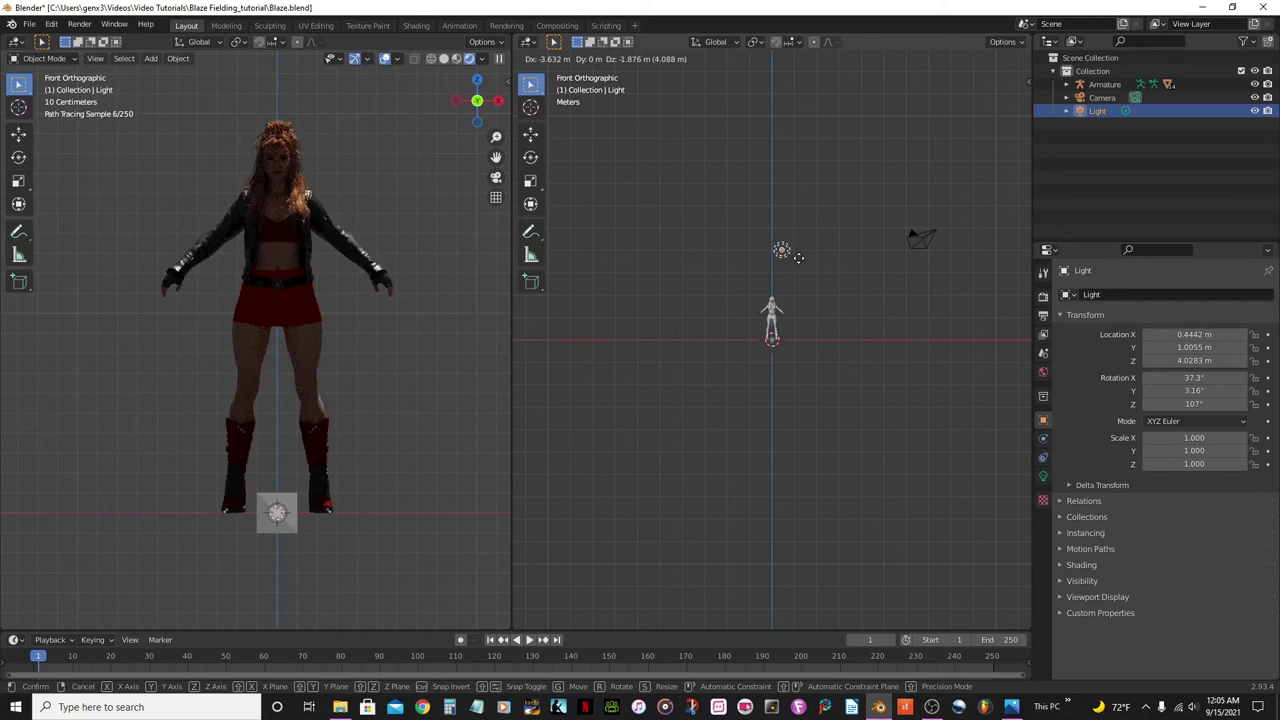
pyautogui.click(791, 264)
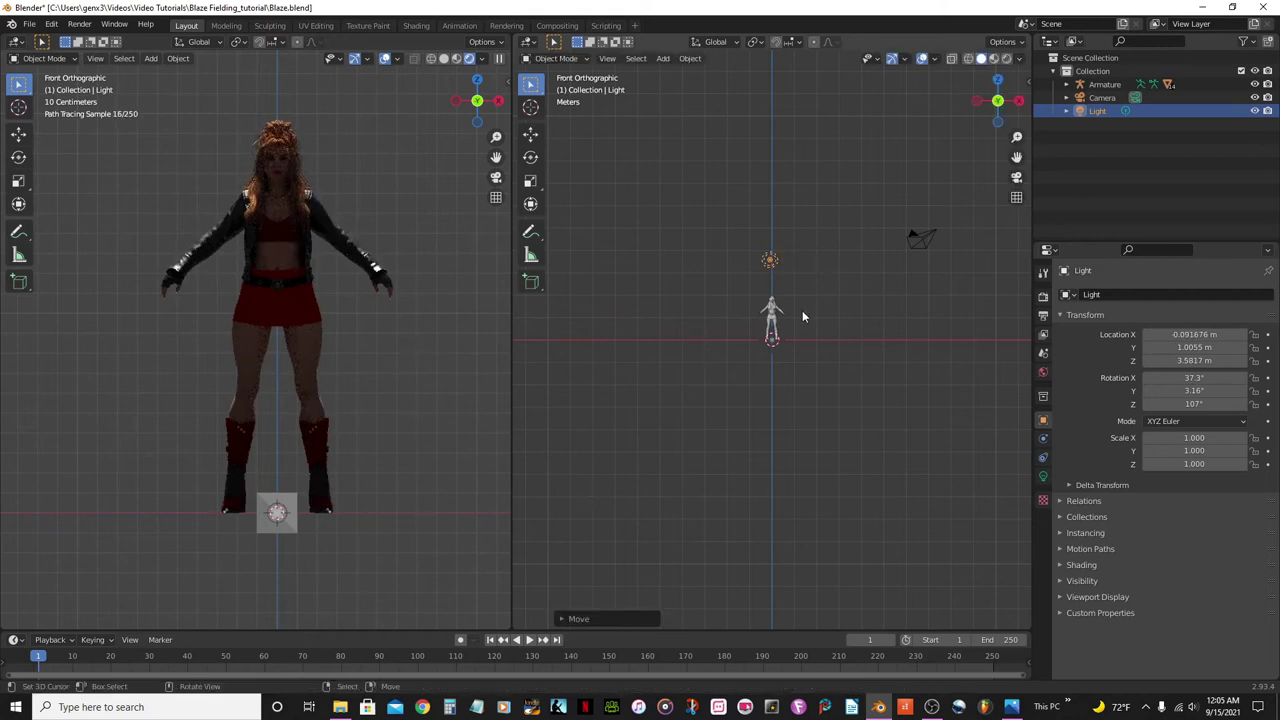
# In the side view, move the light out in front of the character to about Y -3.66 m and Z 3.57 m
pyautogui.press('KP_3')
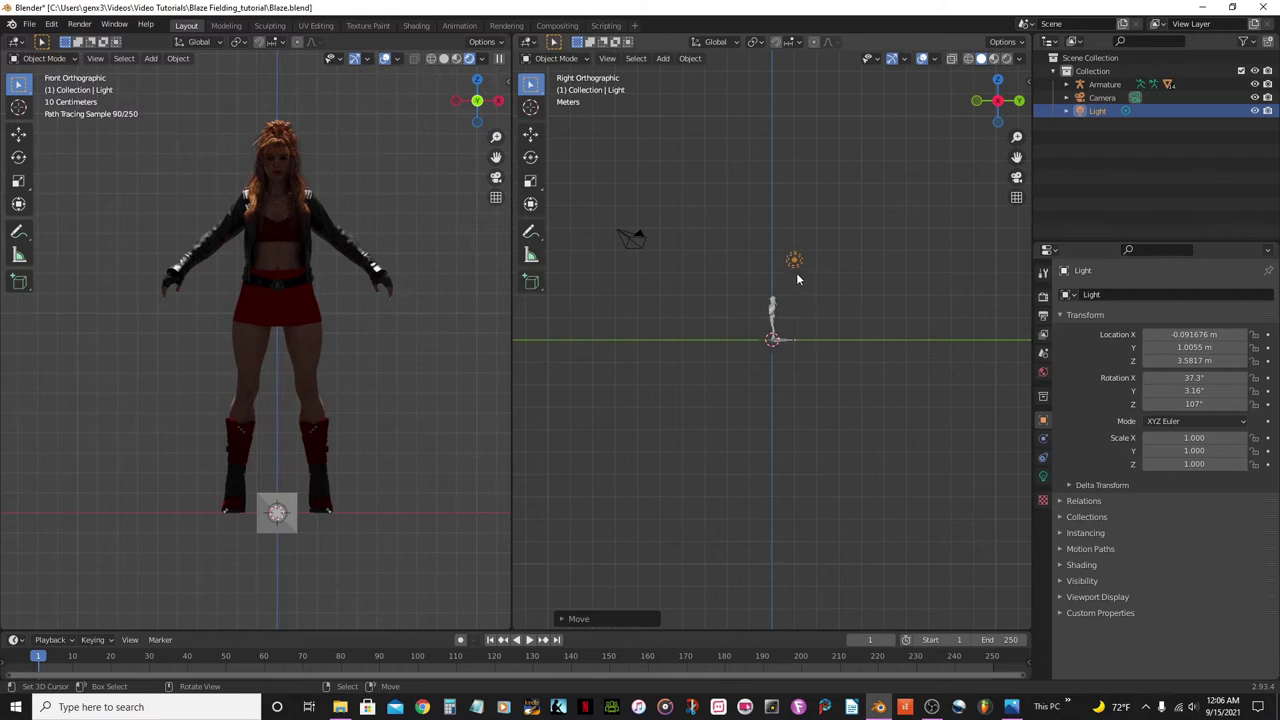
pyautogui.scroll(5, 800, 262)
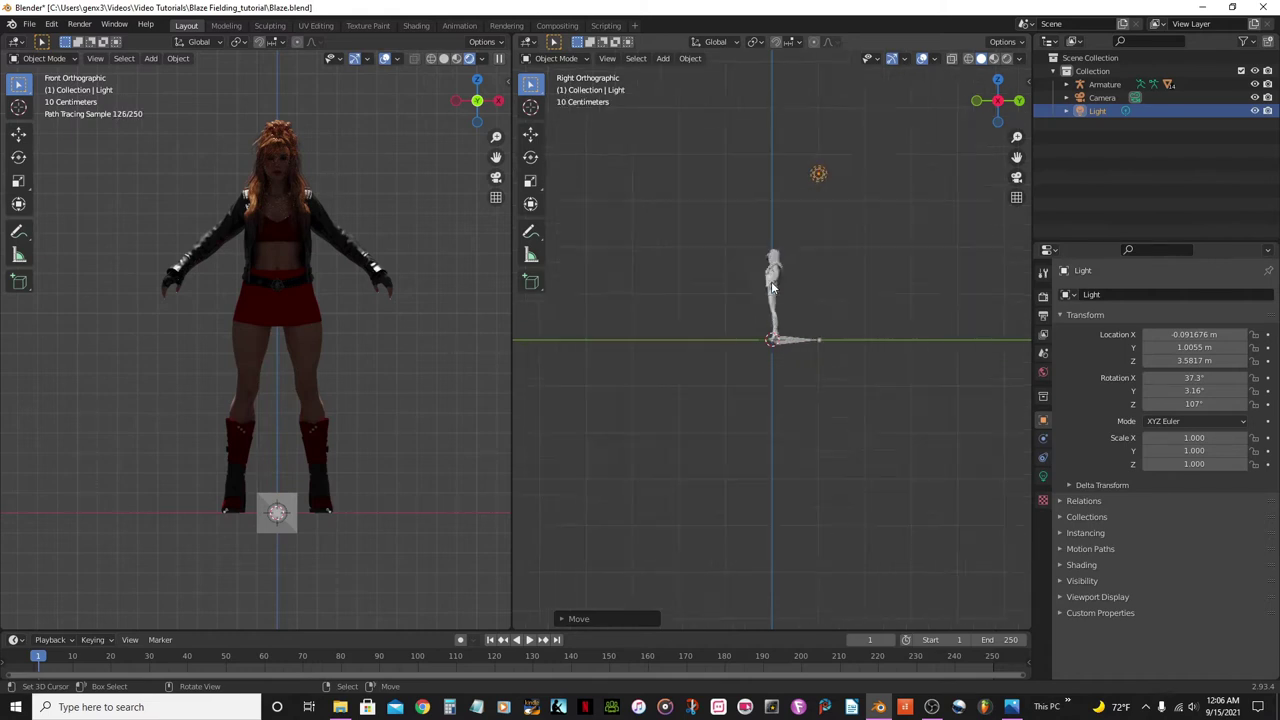
pyautogui.keyDown('shift'); pyautogui.moveTo(818, 343); pyautogui.dragTo(814, 443, button='middle'); pyautogui.keyUp('shift')
pyautogui.scroll(3, 813, 420)
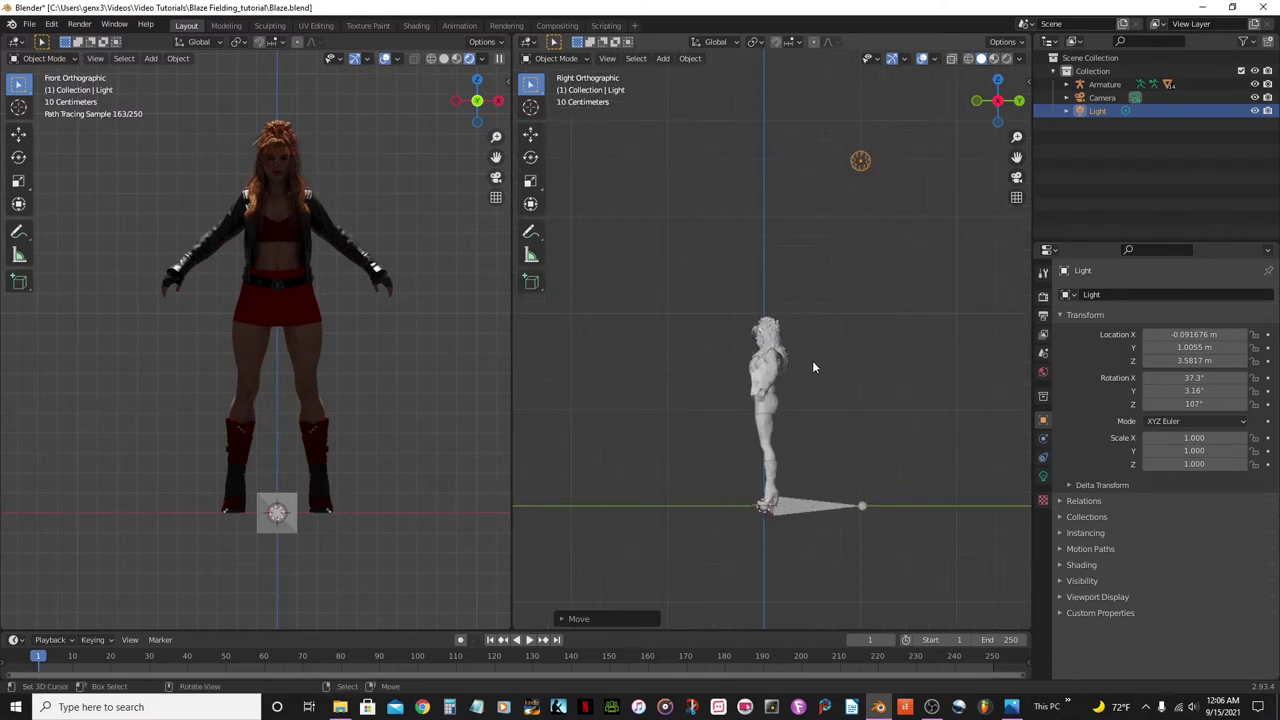
pyautogui.moveTo(860, 160); pyautogui.dragTo(953, 161)
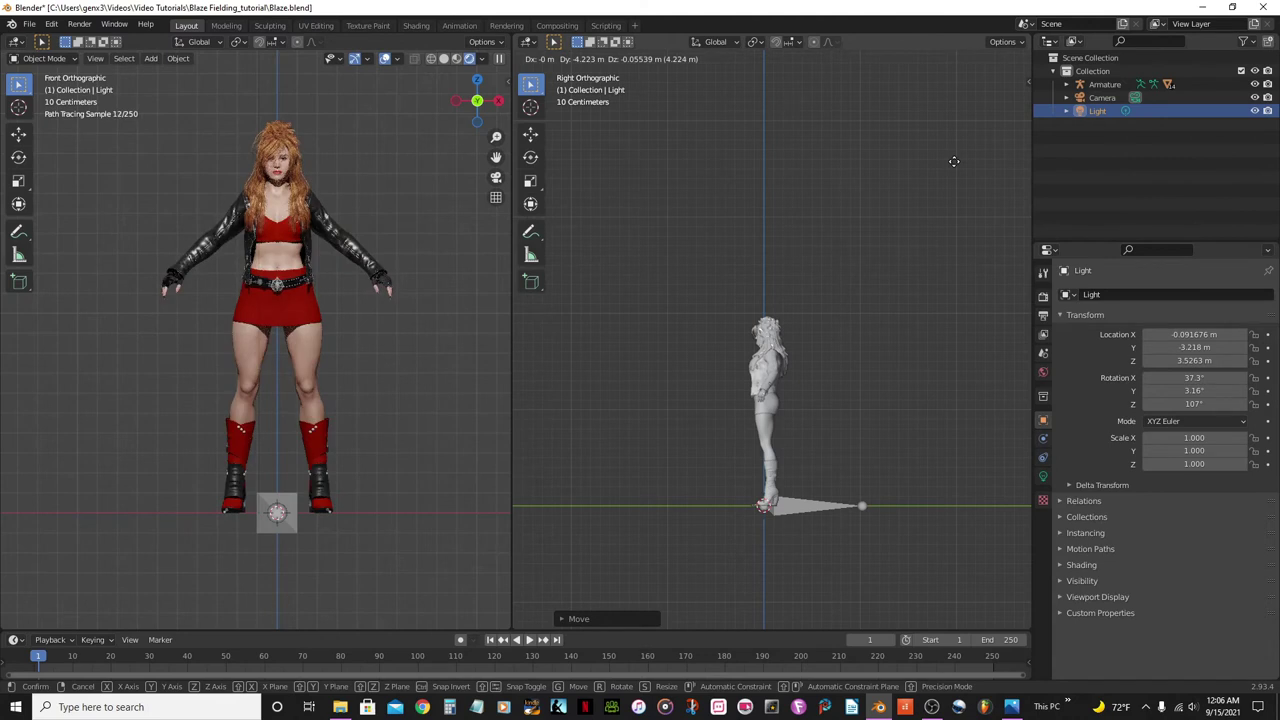
pyautogui.click(910, 155)
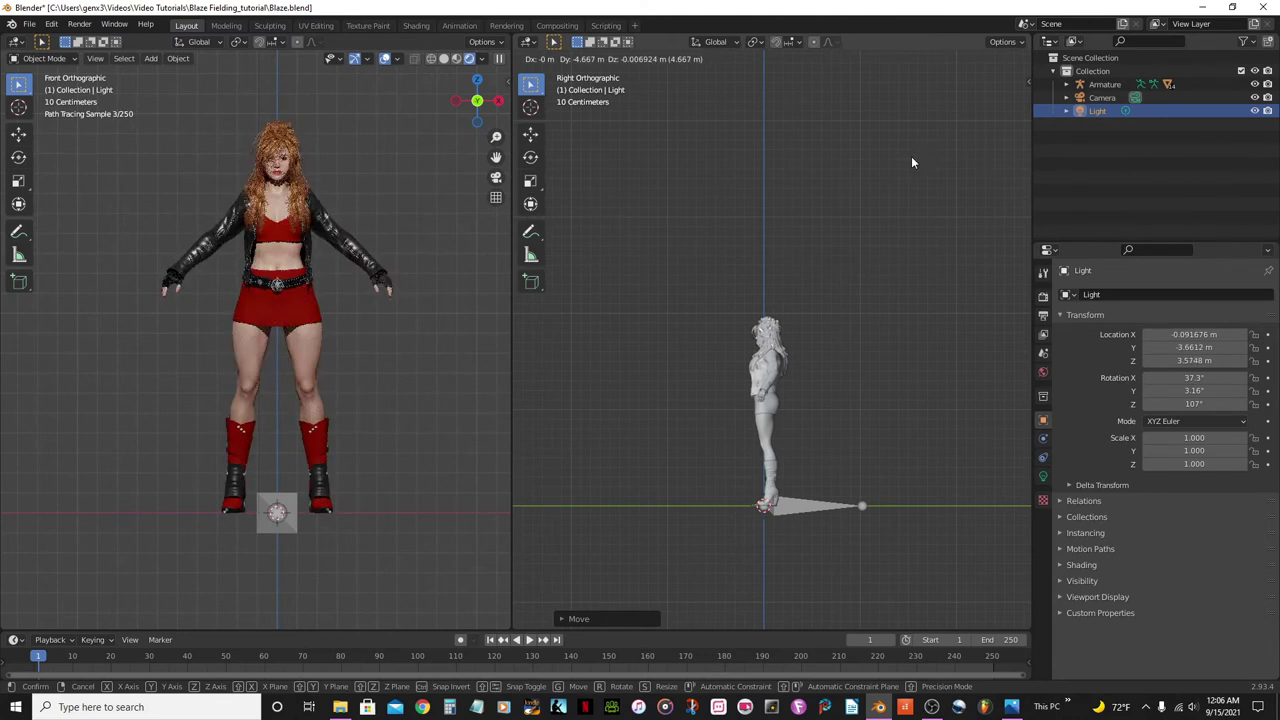
pyautogui.scroll(-5, 860, 195)
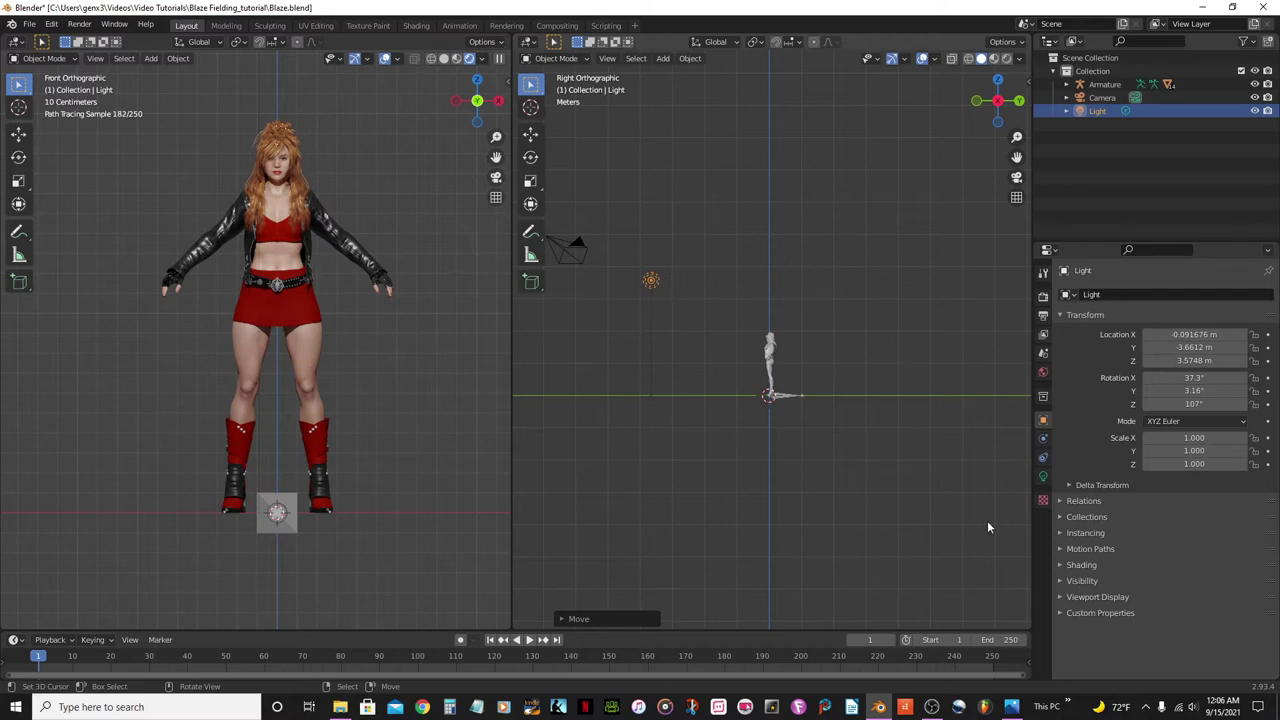
# Open the light's data settings and examine its type and power
pyautogui.click(1043, 476)
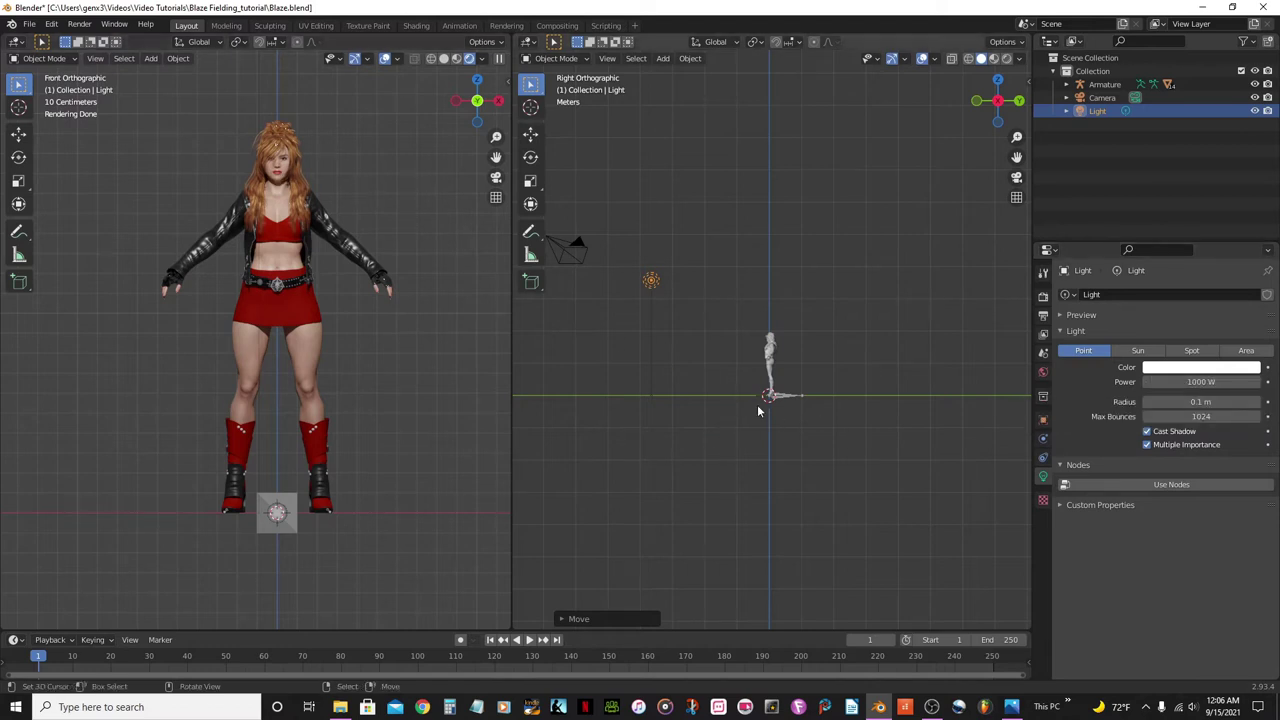
pyautogui.scroll(3, 700, 350)
pyautogui.keyDown('shift'); pyautogui.moveTo(690, 336); pyautogui.dragTo(836, 338, button='middle'); pyautogui.keyUp('shift')
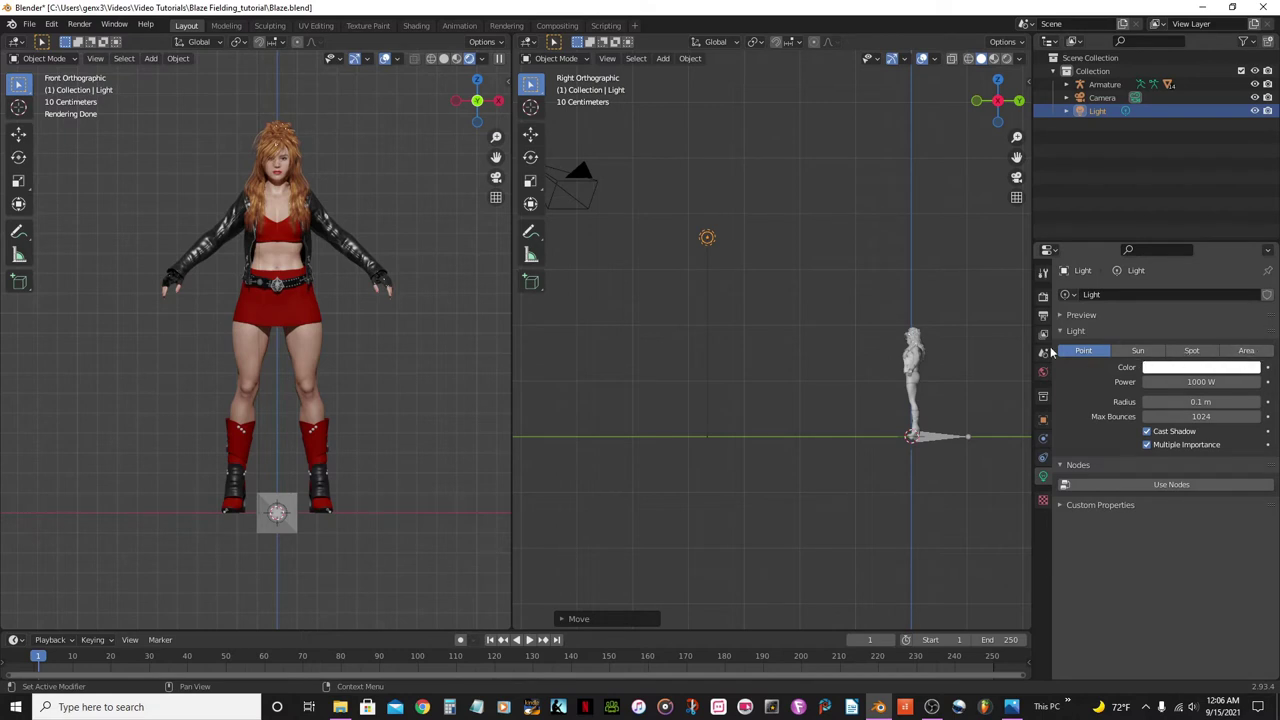
pyautogui.scroll(-2, 750, 313)
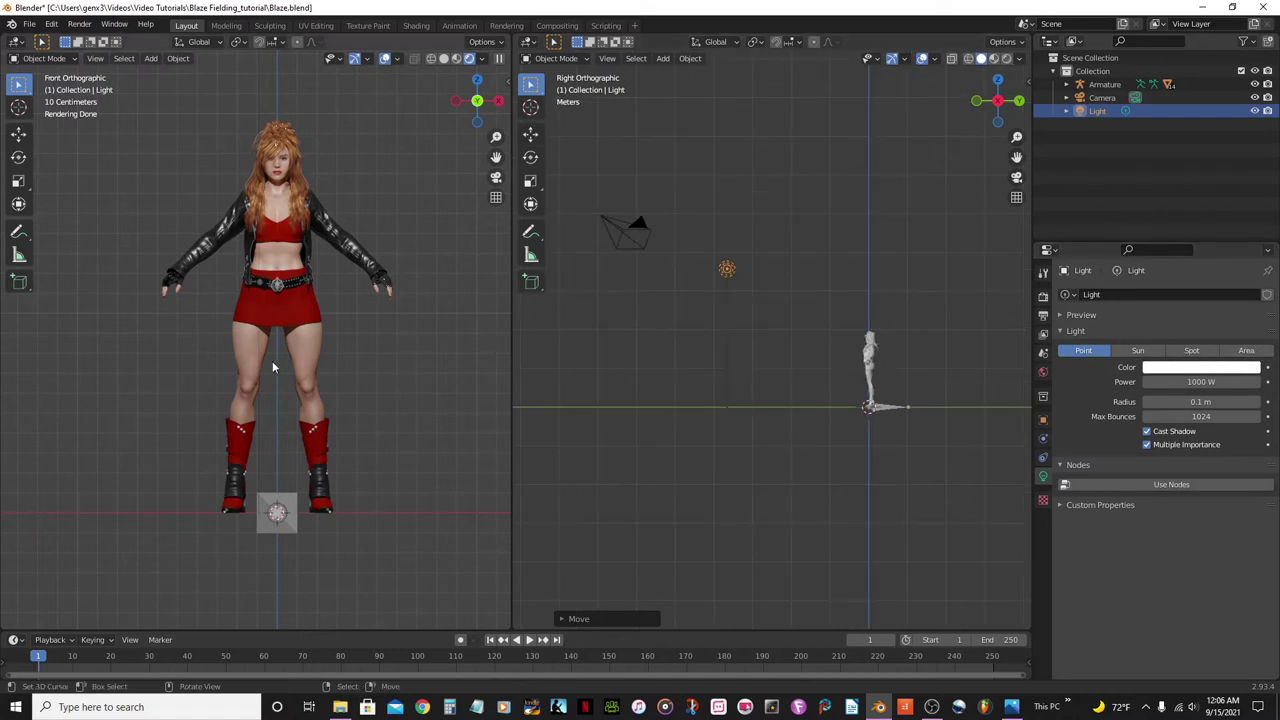
# Hide the overlays in the rendered viewport and return it to a front view of the character
pyautogui.scroll(-2, 272, 361)
pyautogui.moveTo(424, 315); pyautogui.dragTo(380, 343, button='middle')
pyautogui.scroll(-1, 380, 342)
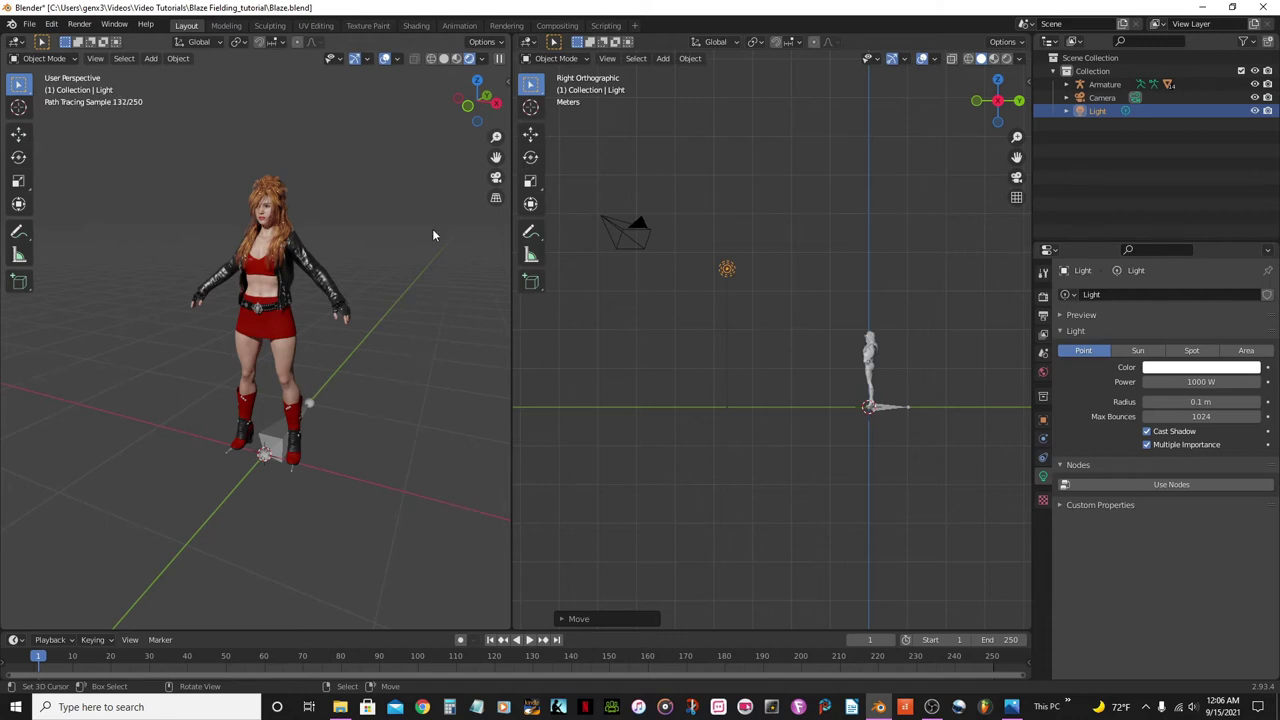
pyautogui.scroll(-3, 360, 357)
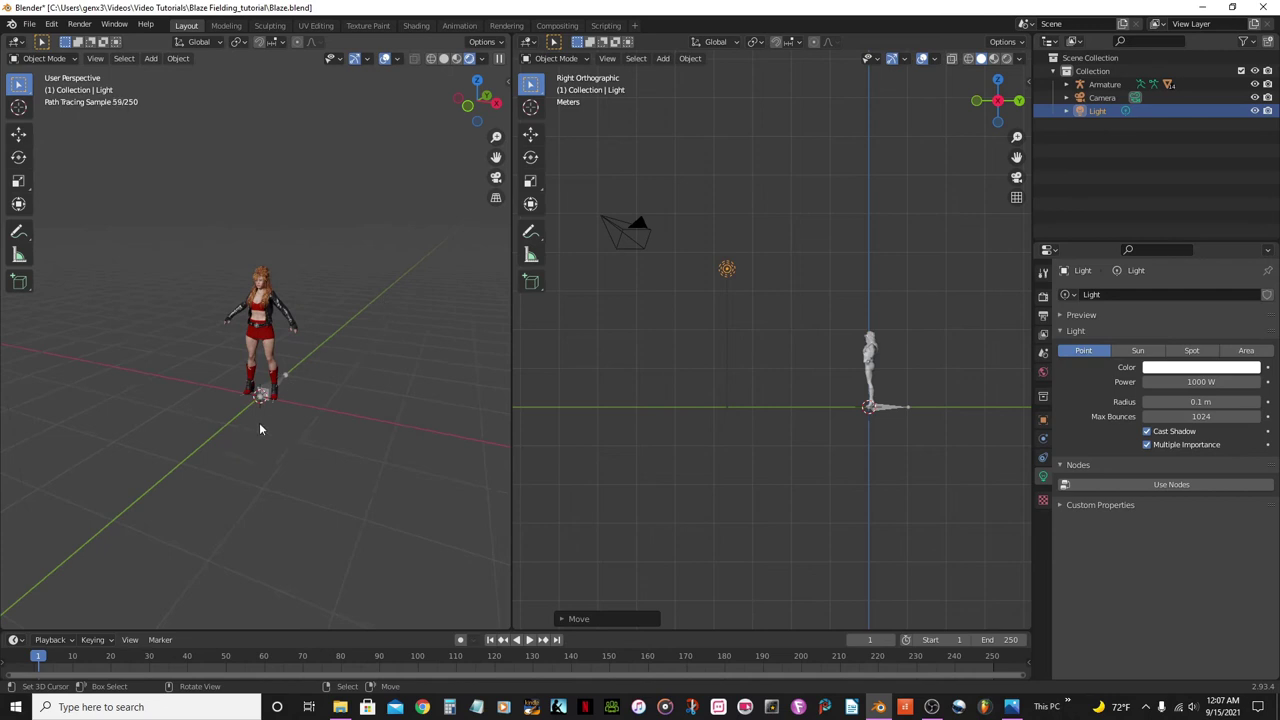
pyautogui.click(386, 59)
pyautogui.scroll(7, 321, 382)
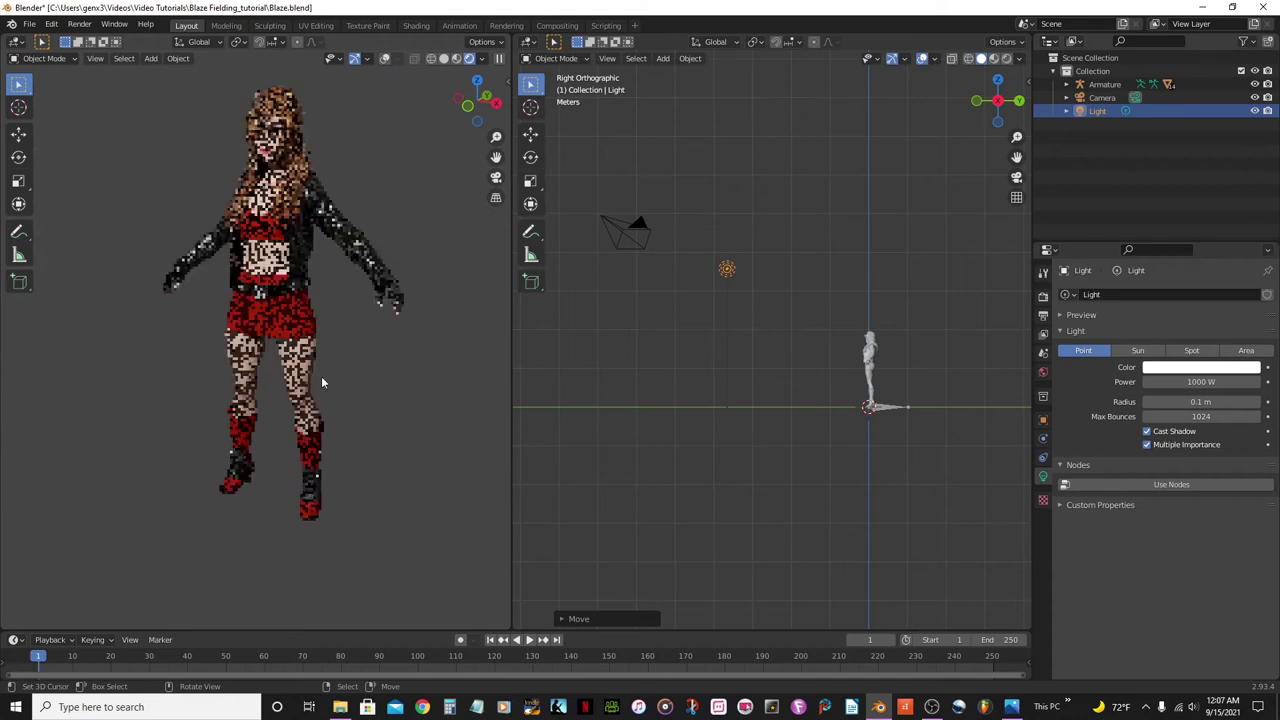
pyautogui.scroll(-1, 321, 382)
pyautogui.moveTo(322, 378)
pyautogui.mouseDown(button='middle')
pyautogui.moveTo(348, 370)
pyautogui.moveTo(366, 389)
pyautogui.mouseUp(button='middle')
pyautogui.press('KP_1')
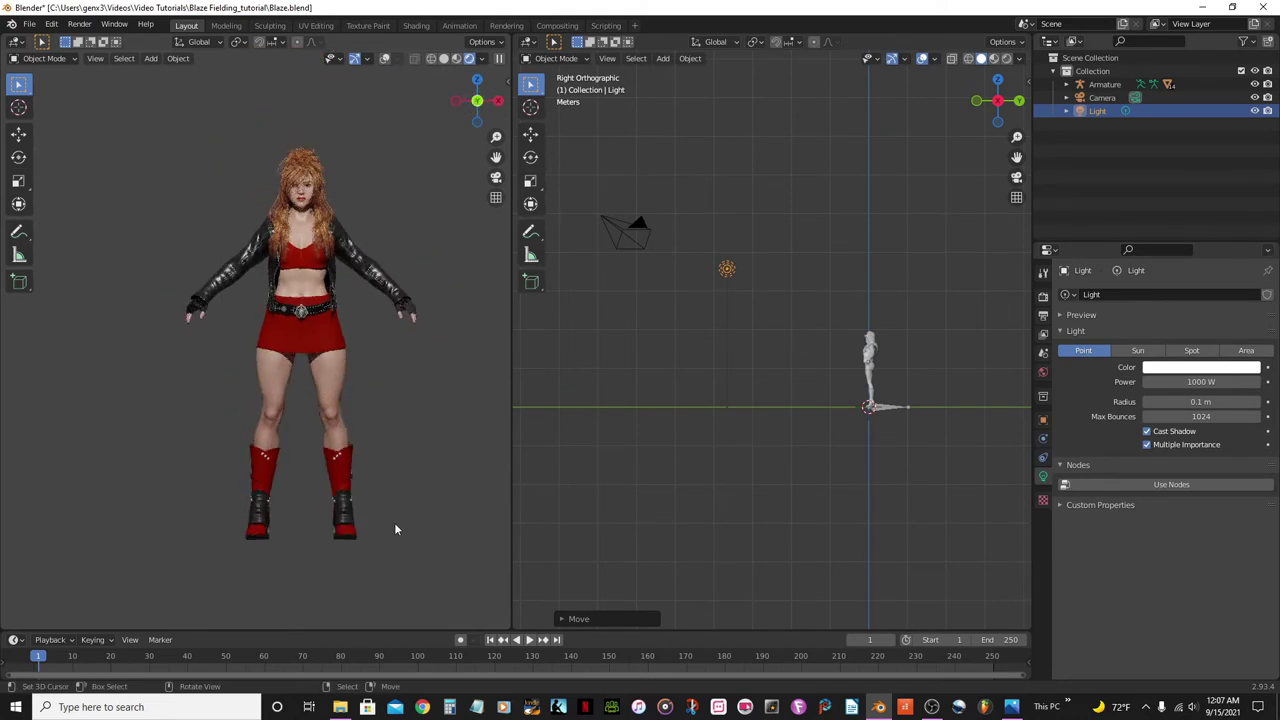
# Set the world background color to white with a value of 1.000 and check the rendered character against it
pyautogui.click(1042, 373)
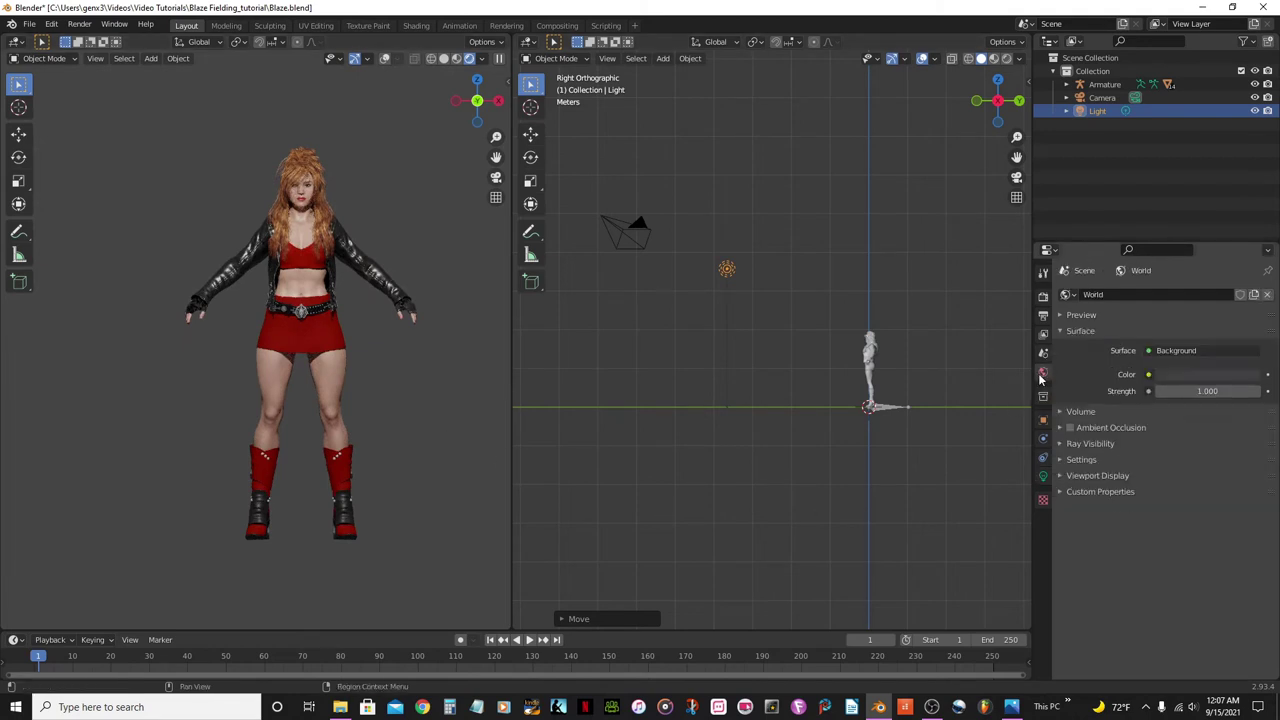
pyautogui.click(1177, 372)
pyautogui.moveTo(1252, 260); pyautogui.dragTo(1250, 186)
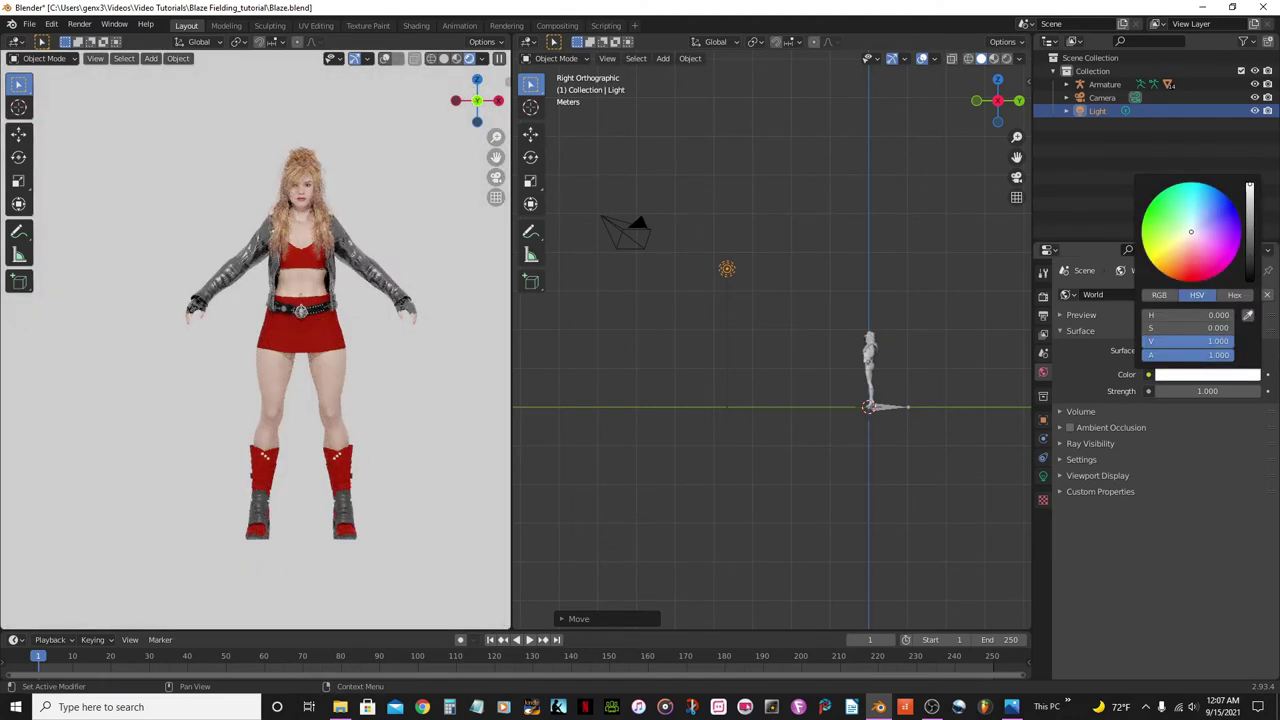
pyautogui.scroll(2, 318, 190)
pyautogui.keyDown('ctrl'); pyautogui.moveTo(318, 190); pyautogui.dragTo(333, 297, button='middle'); pyautogui.keyUp('ctrl')
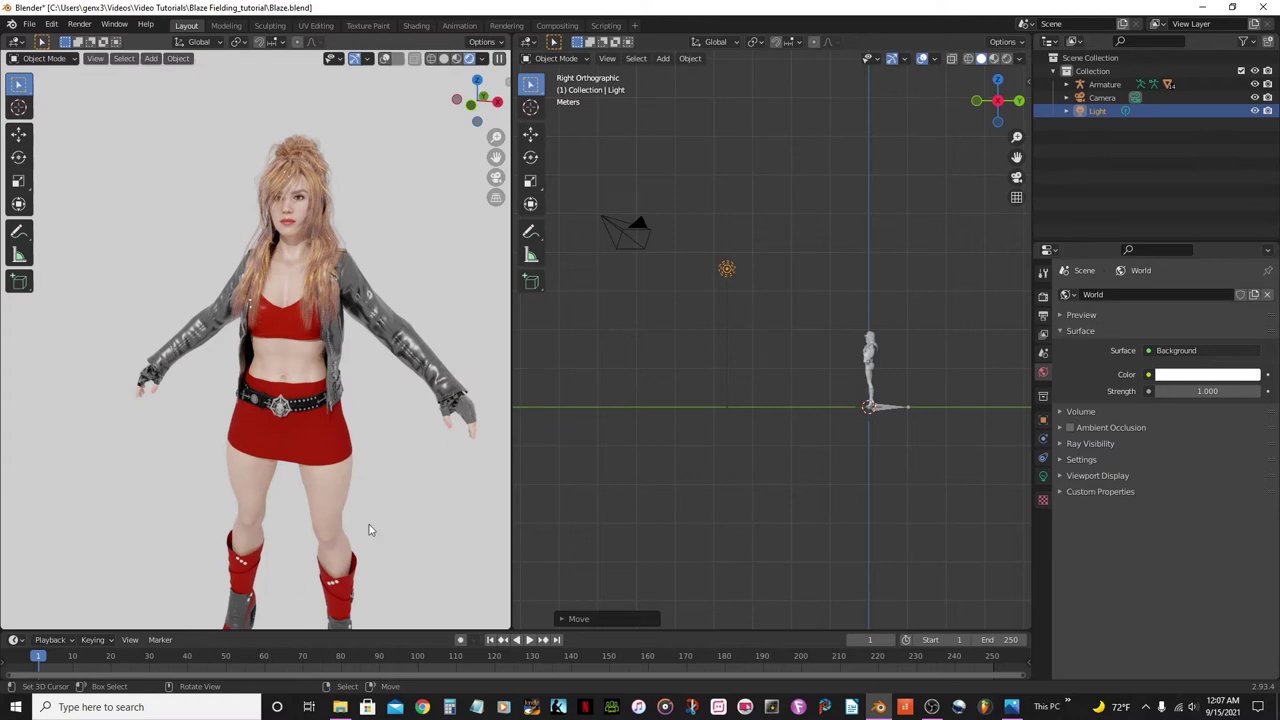
pyautogui.scroll(-2, 414, 332)
pyautogui.scroll(2, 365, 389)
pyautogui.scroll(1, 420, 475)
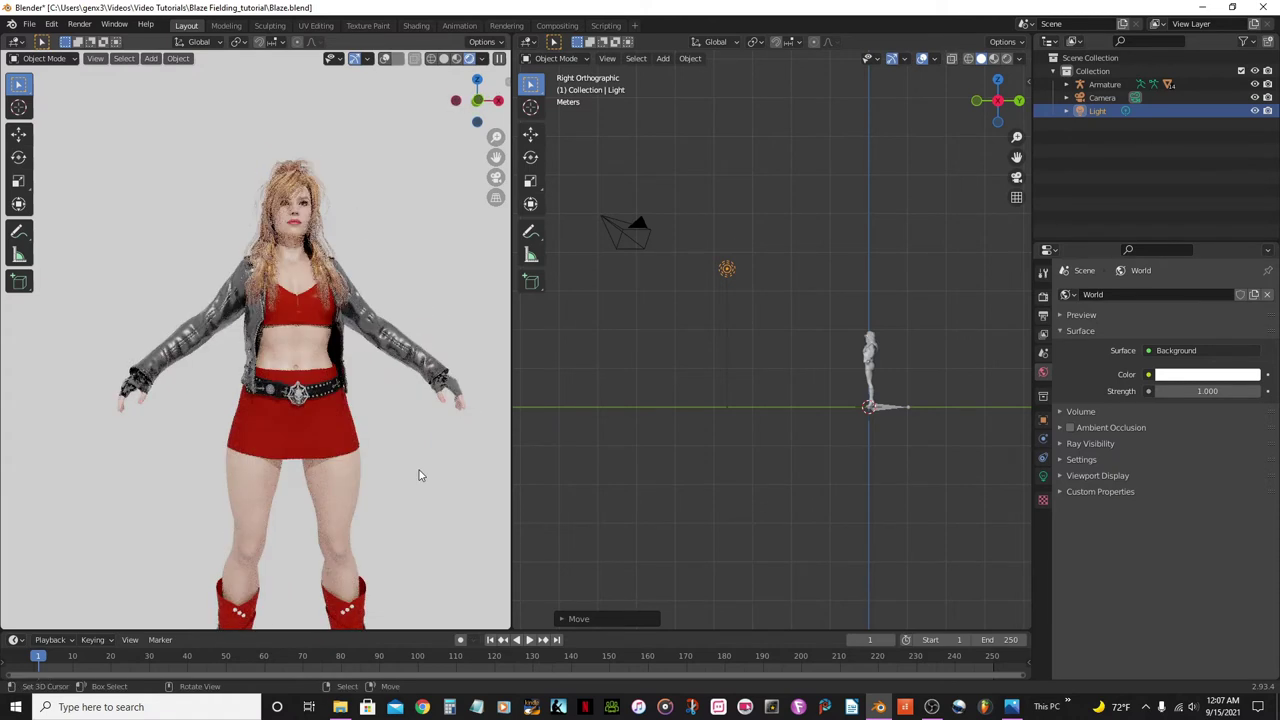
pyautogui.scroll(-1, 420, 475)
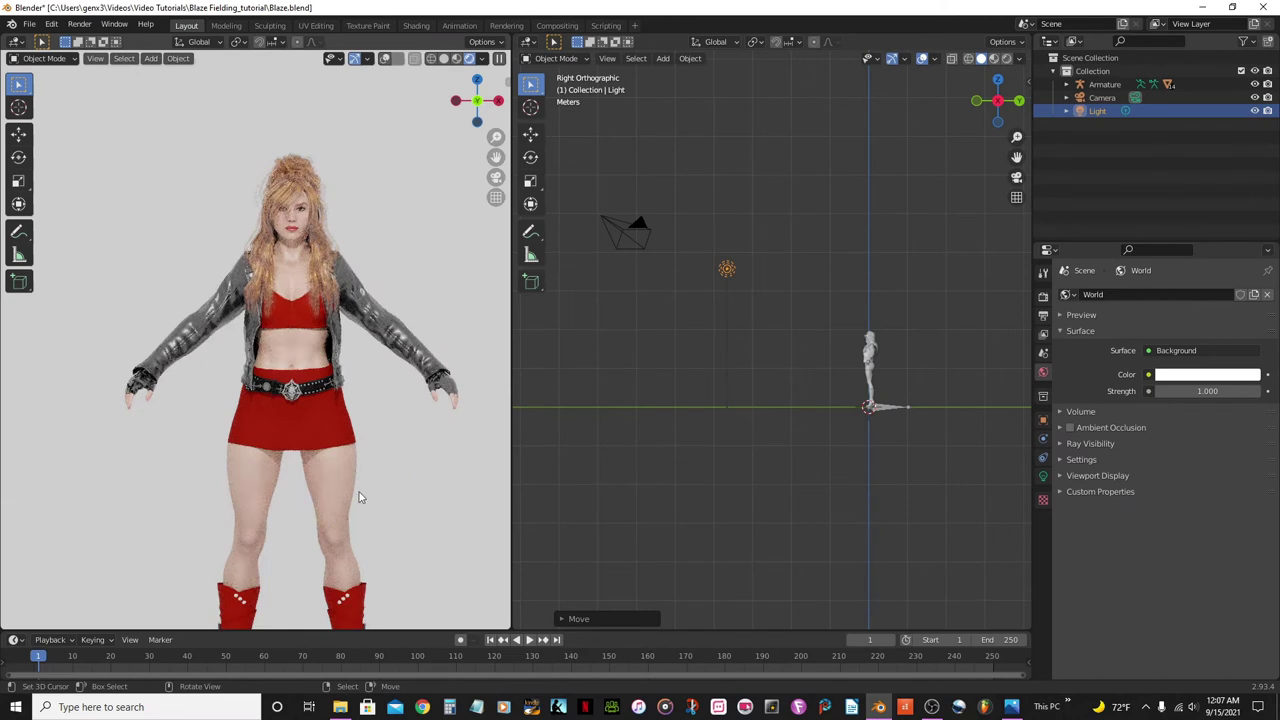
# Display the scene's render settings, frame the full character in the rendered view, and save the file
pyautogui.click(1044, 297)
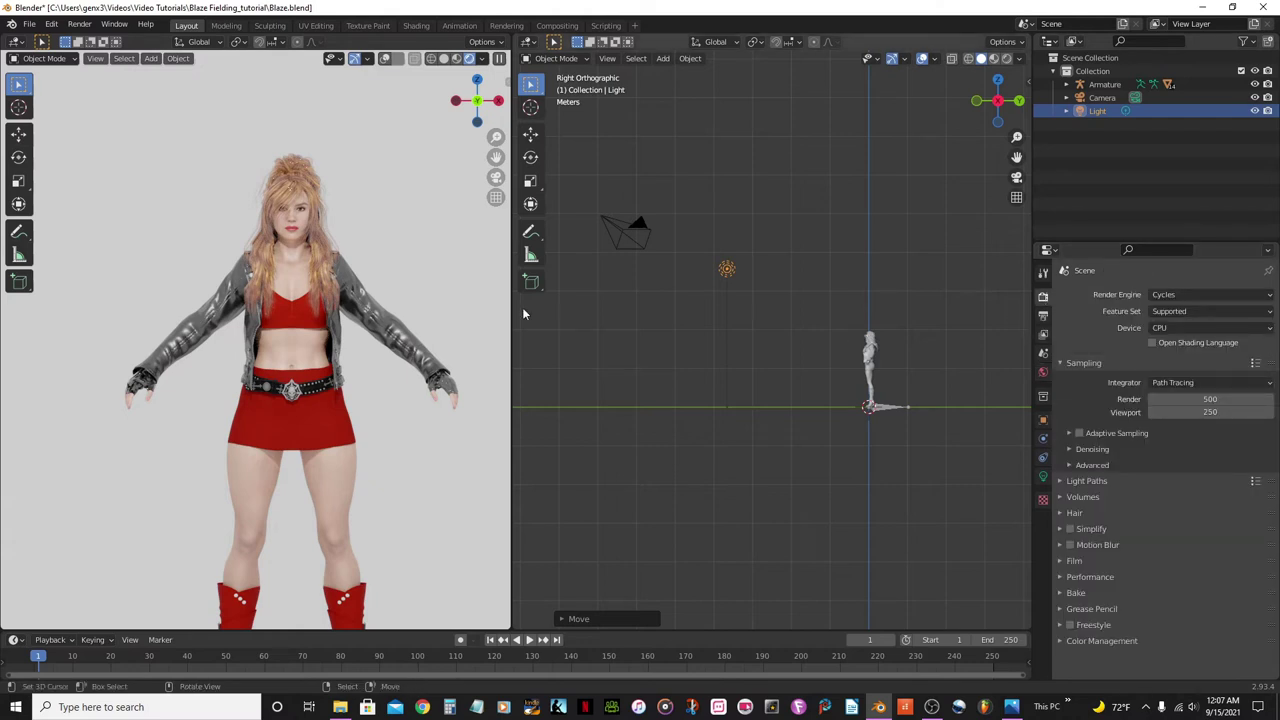
pyautogui.scroll(-3, 363, 293)
pyautogui.hotkey('ctrl', 's')
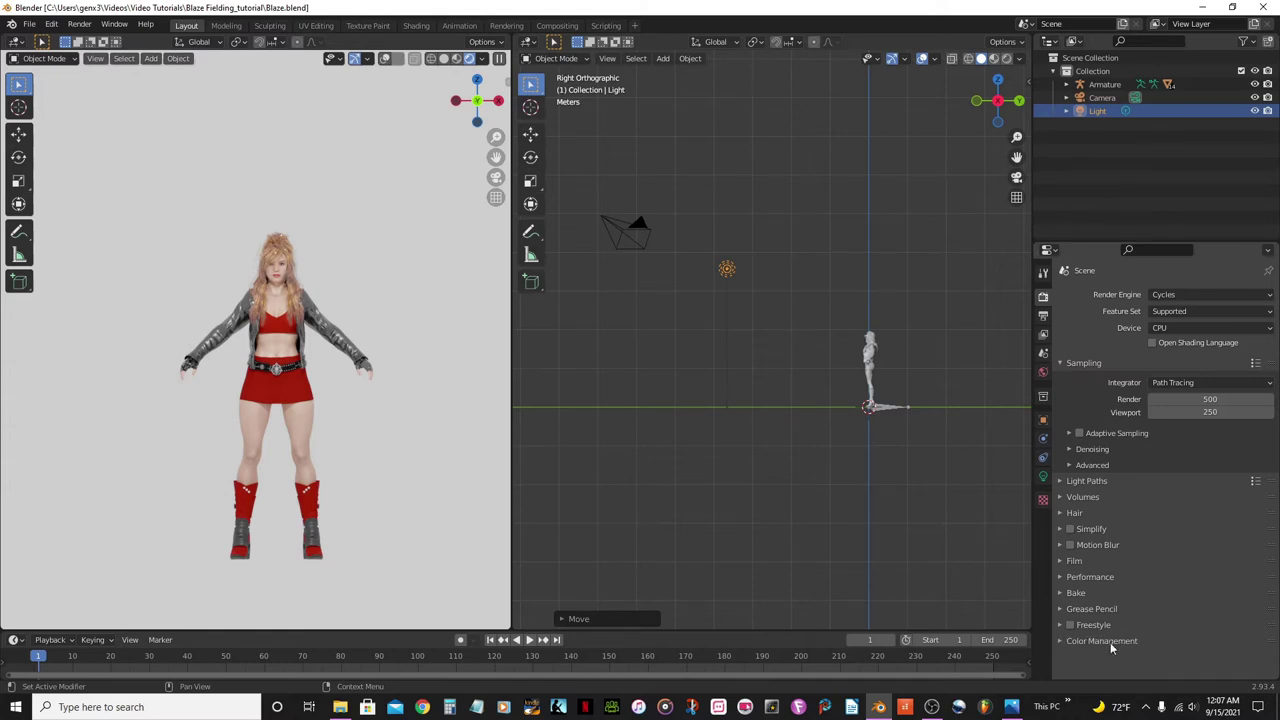
# Set the scene's color management view transform to Standard and check the rendered character up close
pyautogui.click(1062, 640)
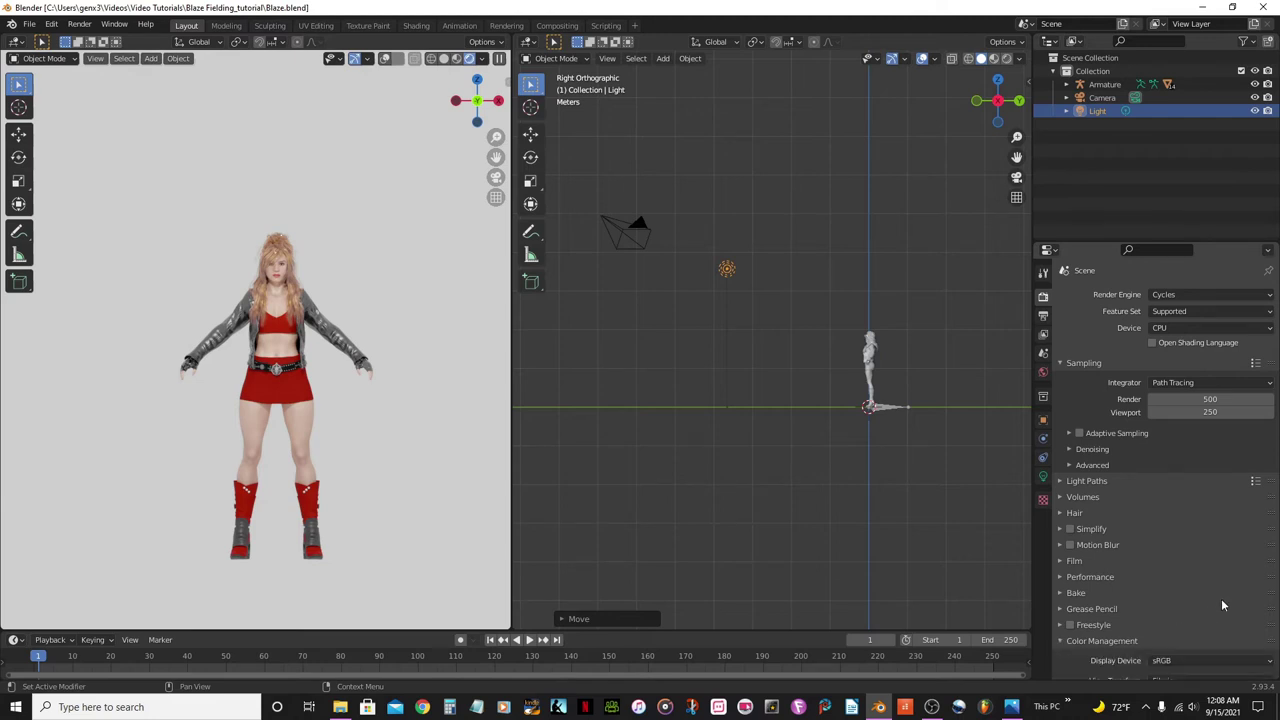
pyautogui.scroll(-3, 1221, 598)
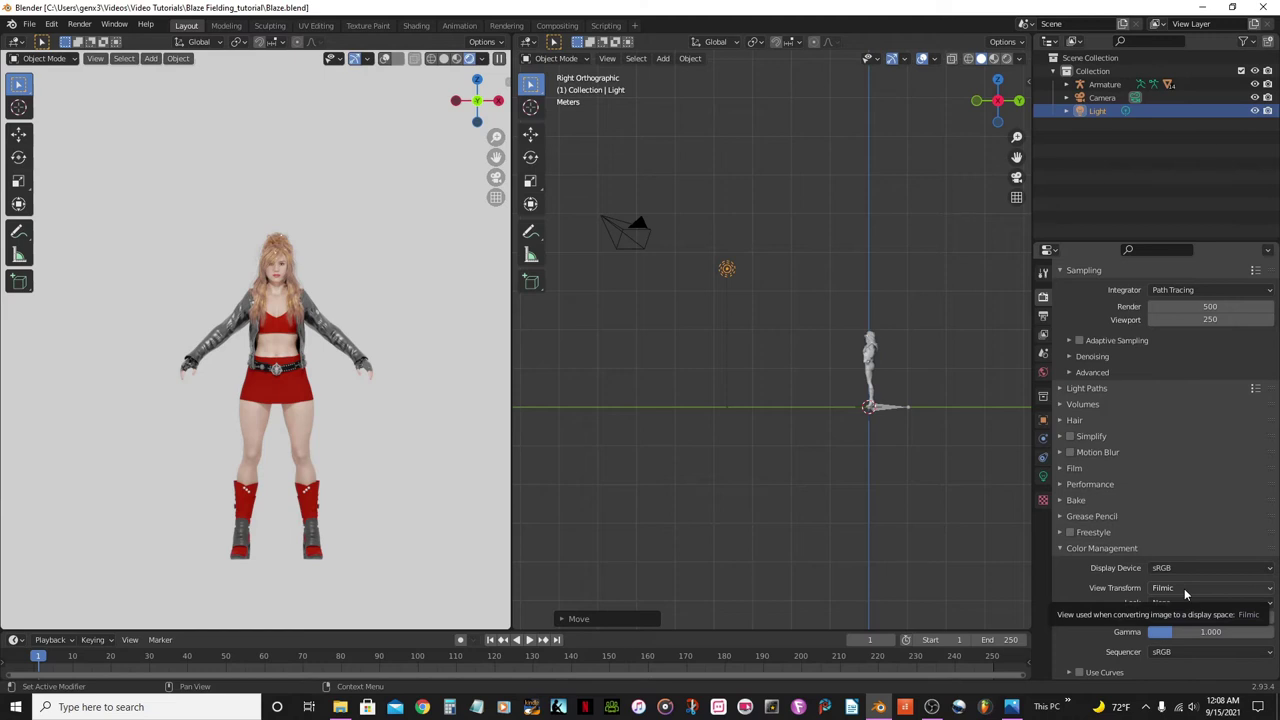
pyautogui.click(1269, 590)
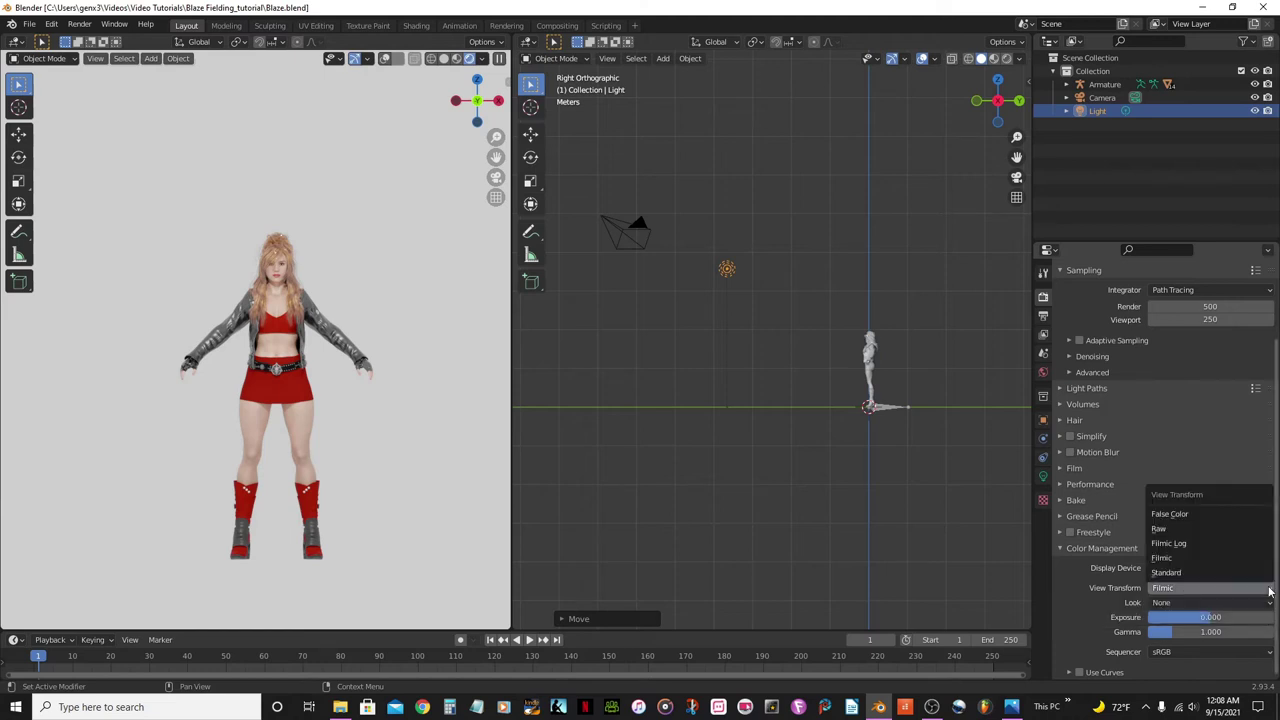
pyautogui.click(1177, 572)
pyautogui.scroll(2, 308, 300)
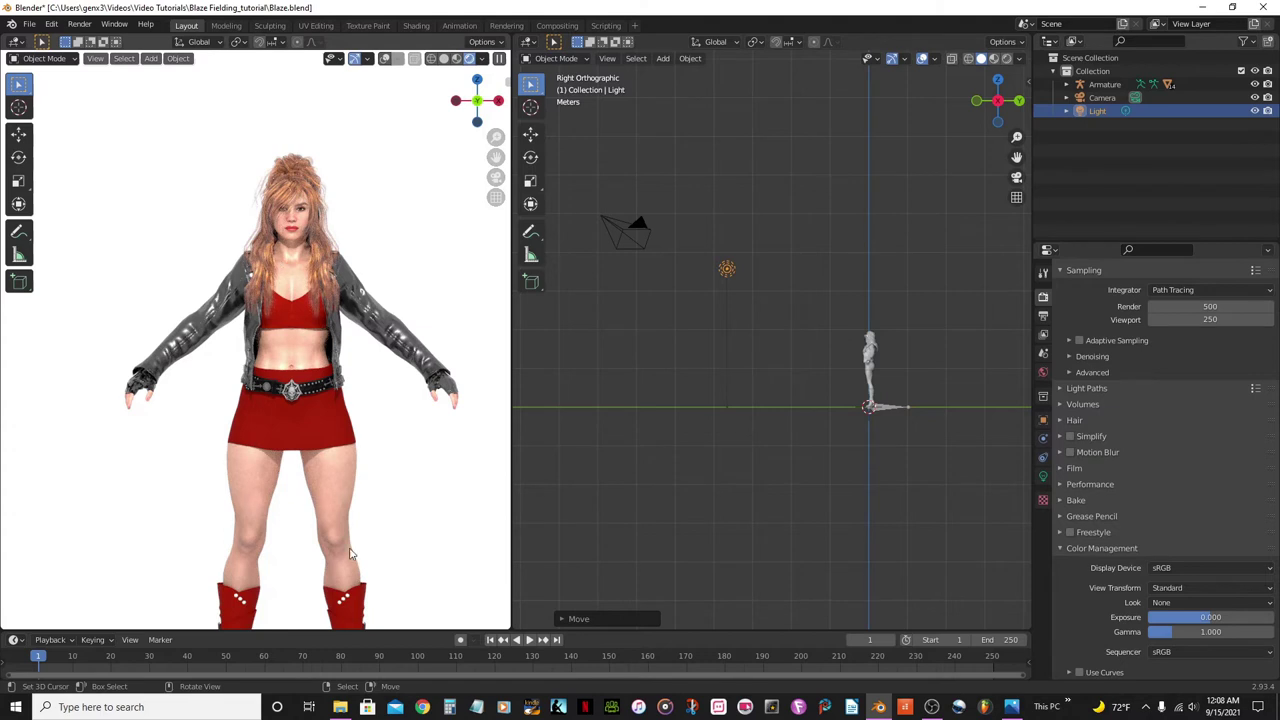
pyautogui.scroll(-2, 349, 377)
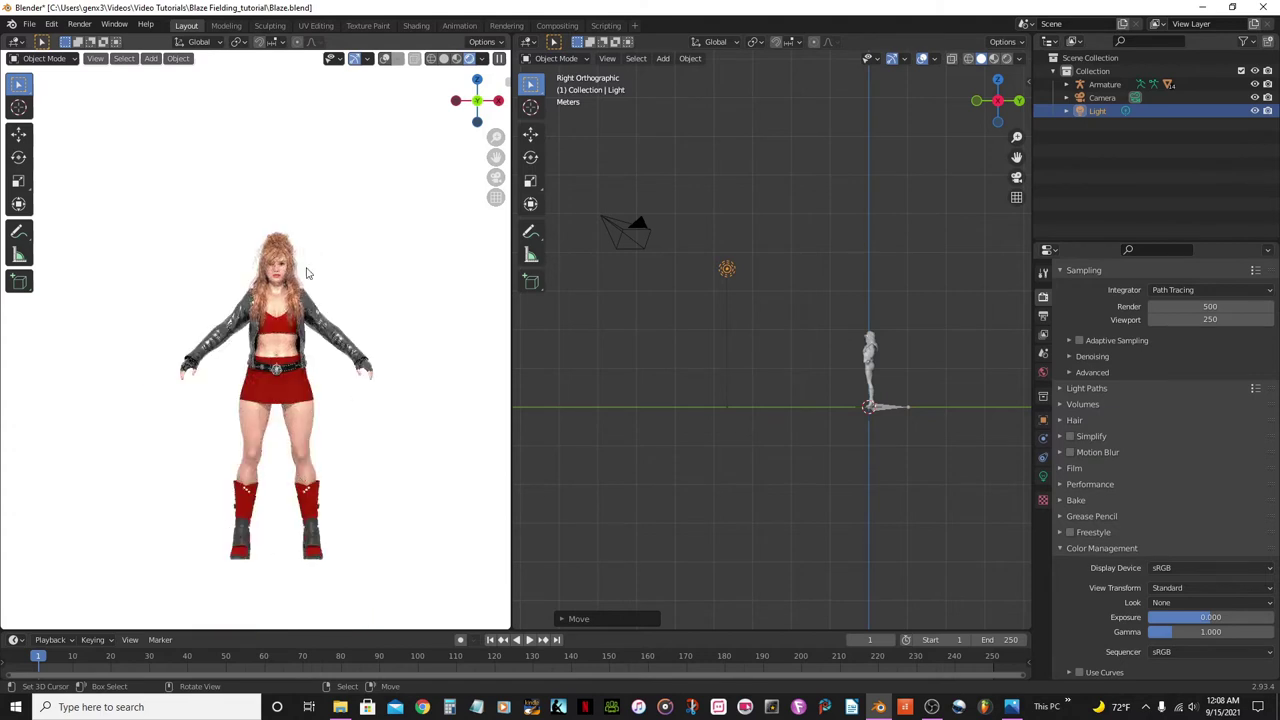
pyautogui.scroll(1, 362, 332)
pyautogui.scroll(1, 362, 332)
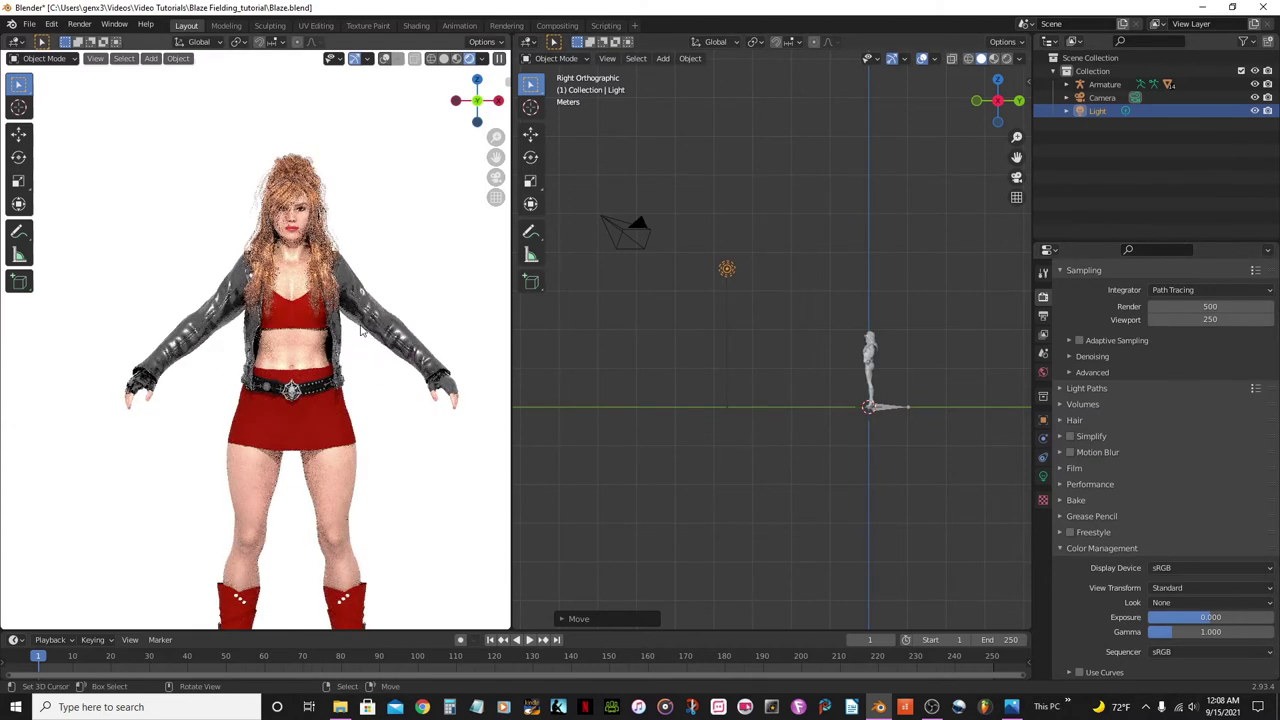
pyautogui.scroll(1, 289, 388)
pyautogui.keyDown('shift'); pyautogui.moveTo(289, 388); pyautogui.dragTo(315, 386, button='middle'); pyautogui.keyUp('shift')
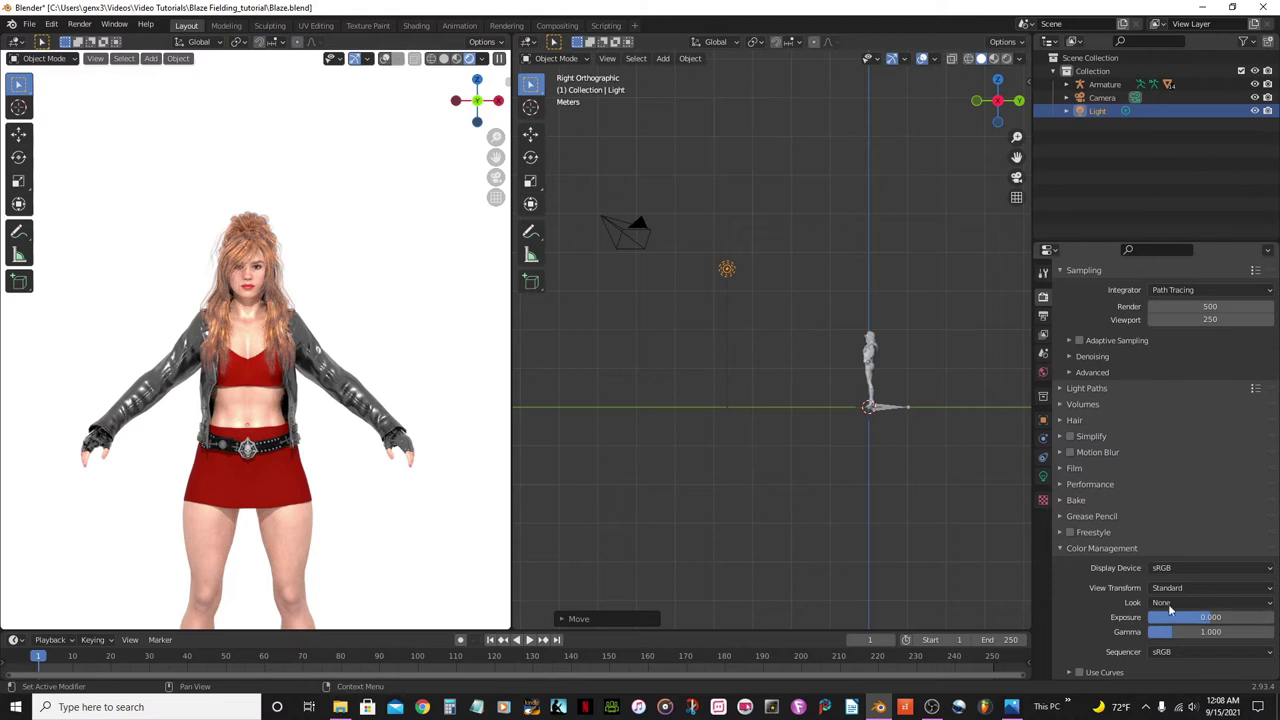
# Try the Medium High Contrast, Very High Contrast and Medium Contrast looks on the rendered character
pyautogui.click(1273, 605)
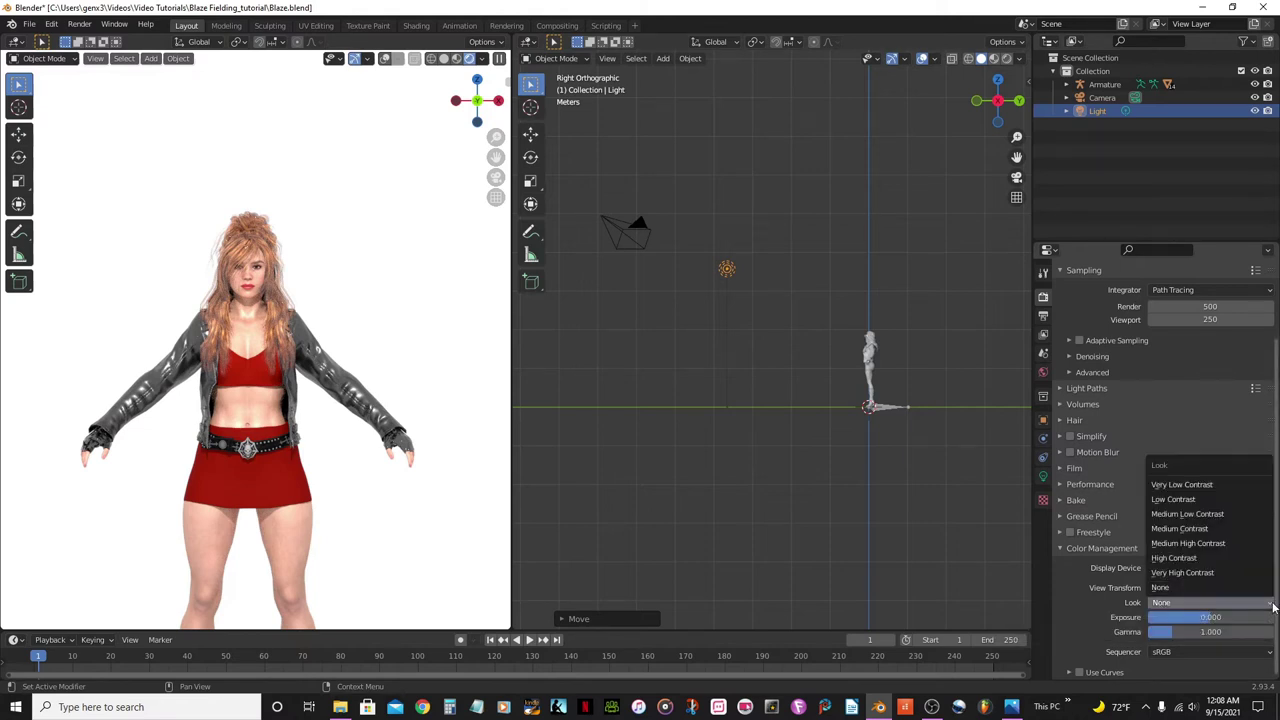
pyautogui.click(1213, 543)
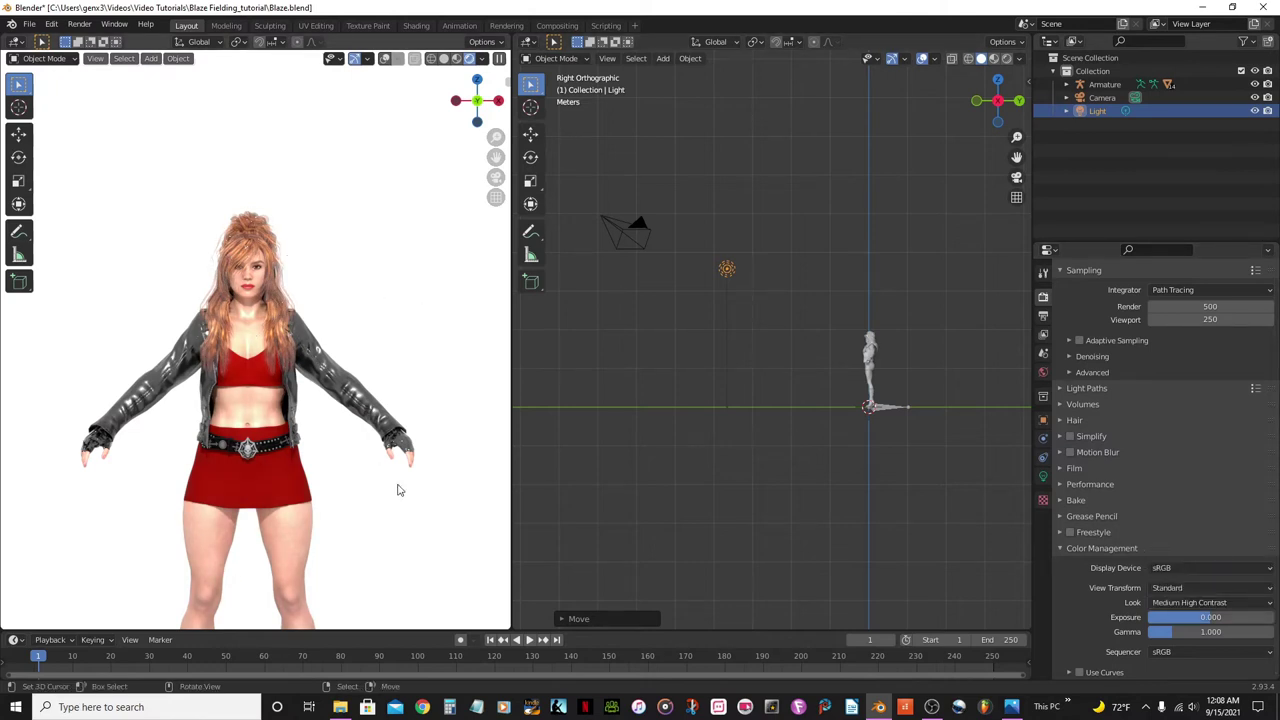
pyautogui.click(1256, 601)
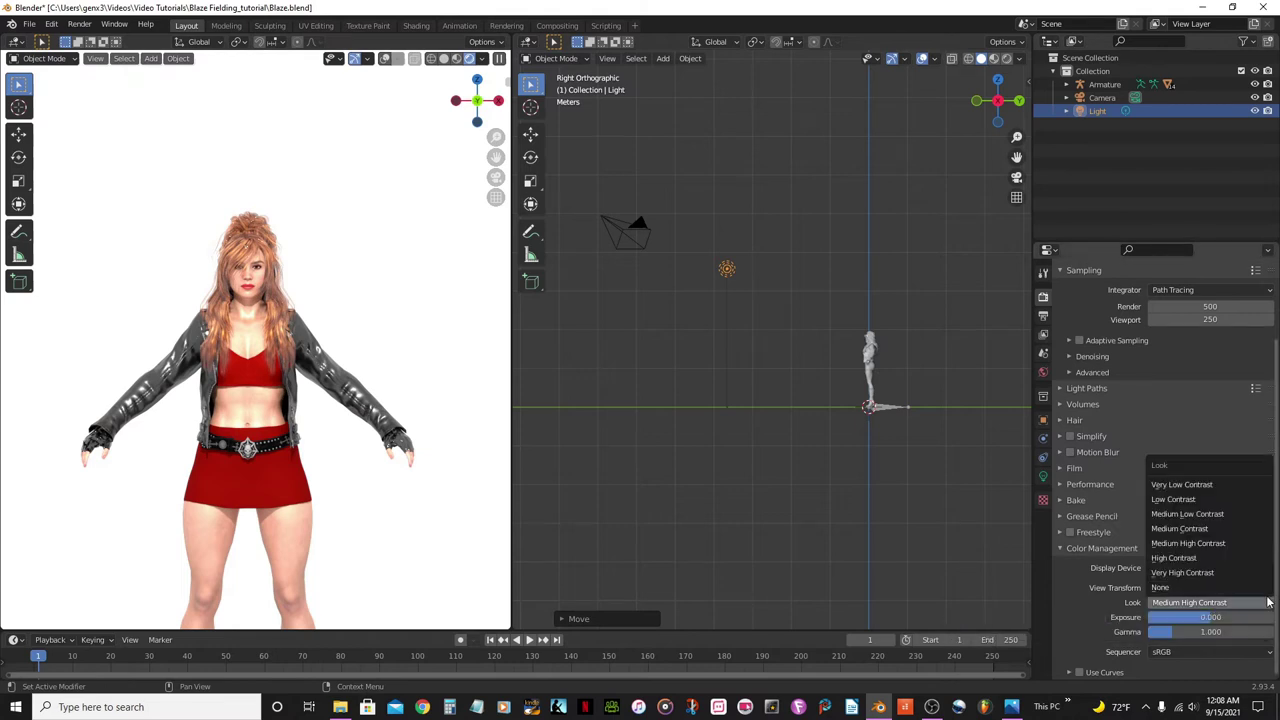
pyautogui.click(1214, 572)
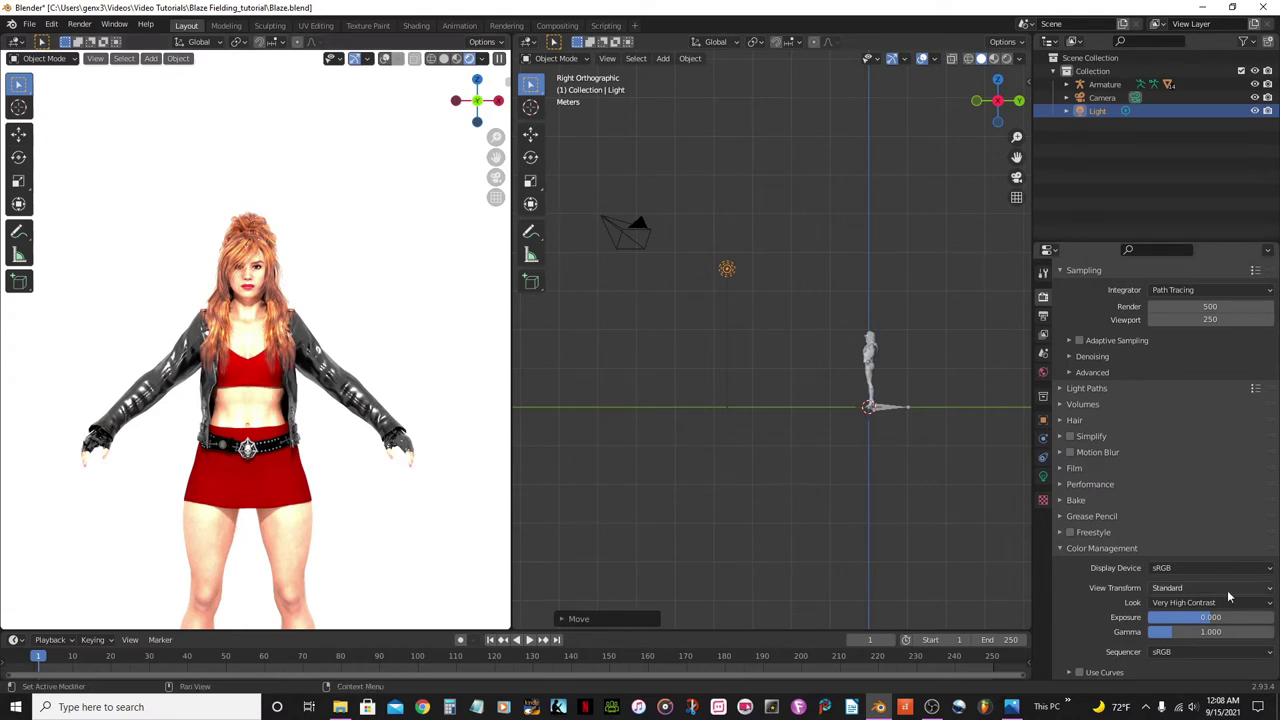
pyautogui.click(1262, 603)
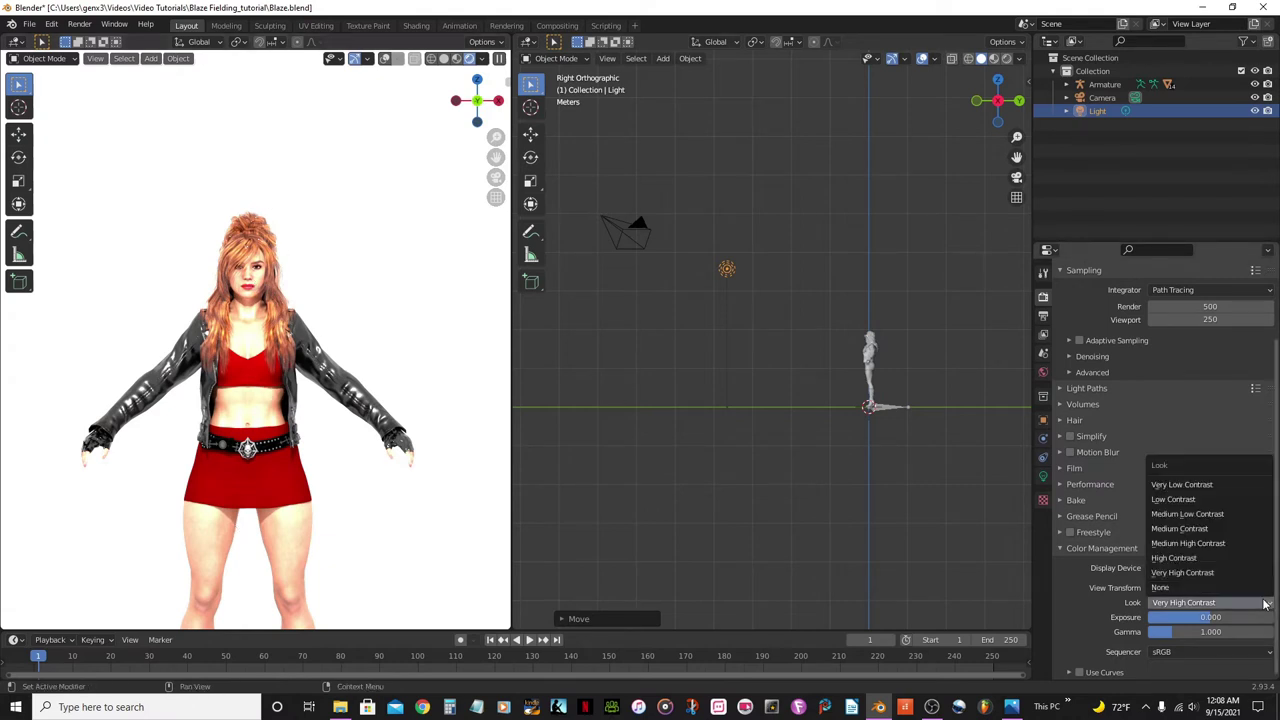
pyautogui.click(1199, 528)
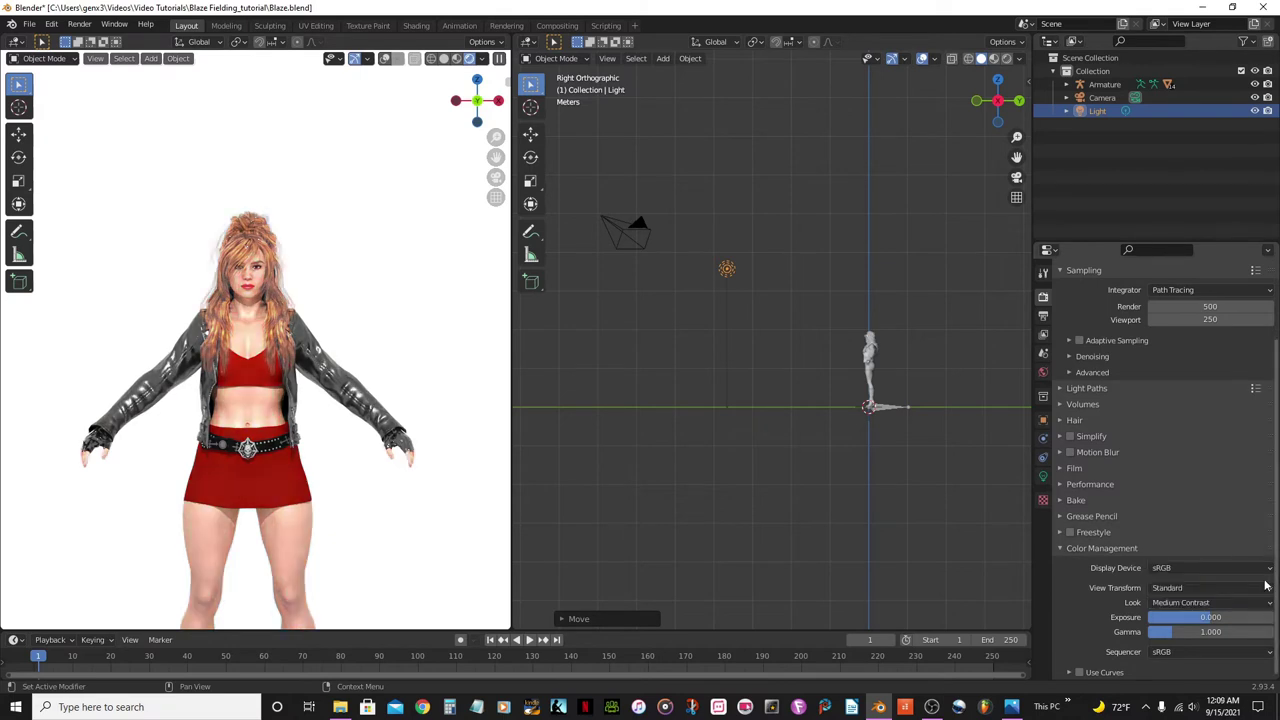
# Set the color management look to Medium High Contrast and save the file
pyautogui.click(1226, 603)
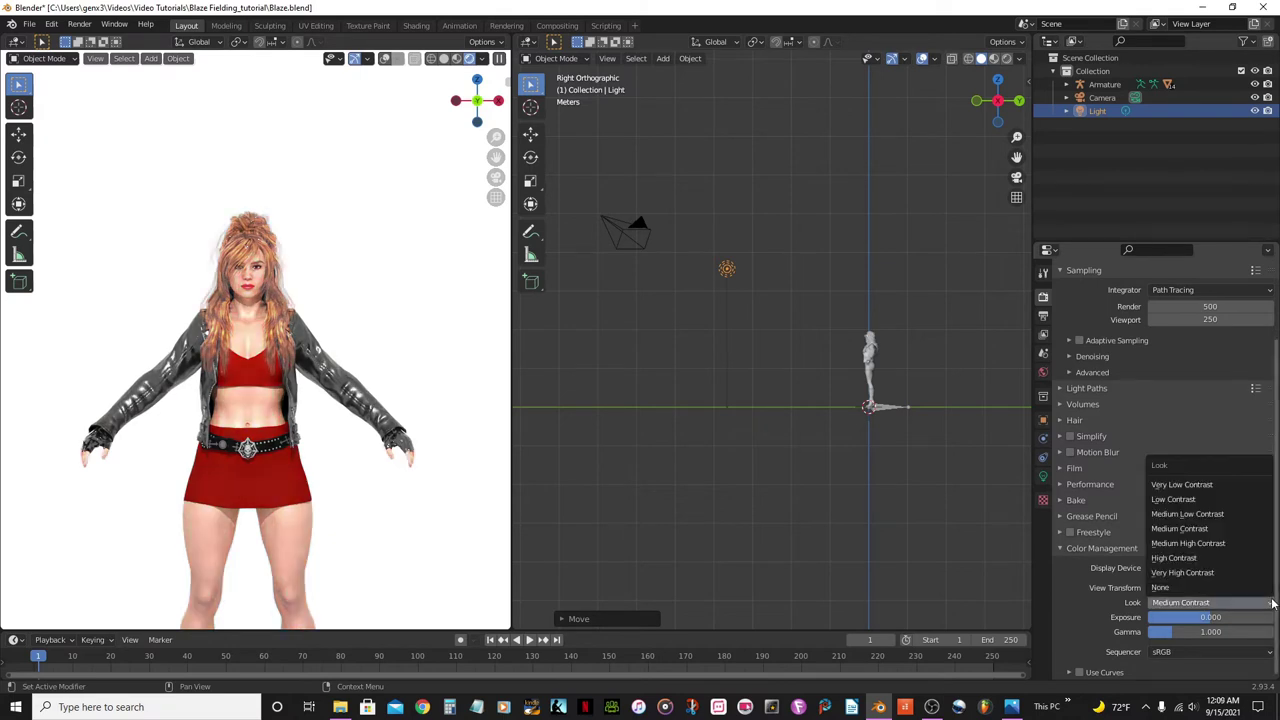
pyautogui.click(1223, 543)
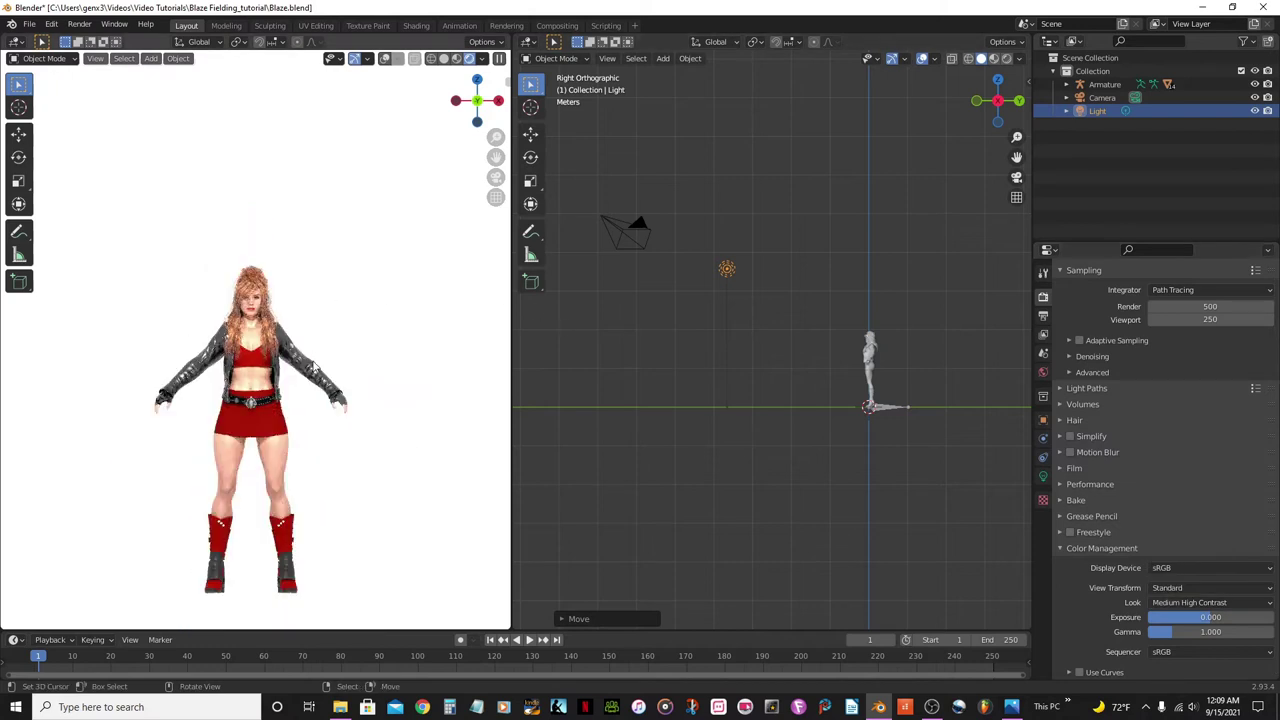
pyautogui.hotkey('ctrl', 's')
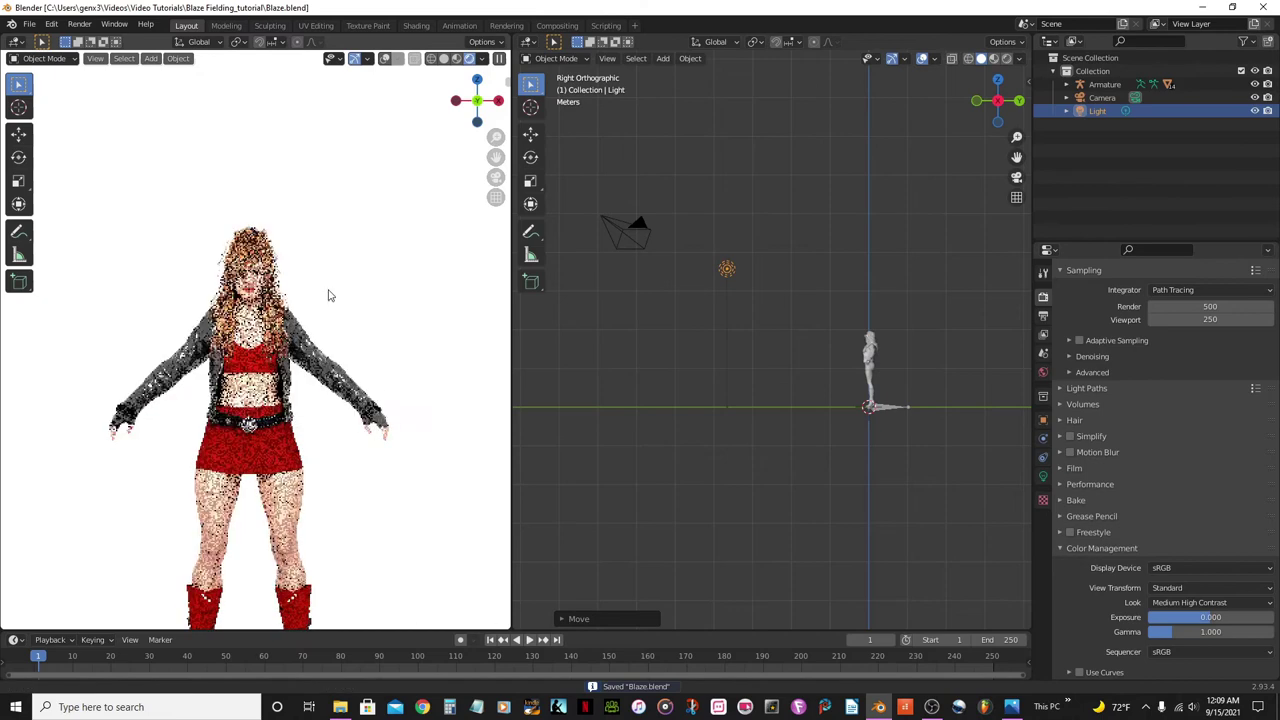
# Switch the front viewport to Material Preview with overlays shown, and select the character's skirt
pyautogui.scroll(2, 334, 317)
pyautogui.scroll(1, 336, 317)
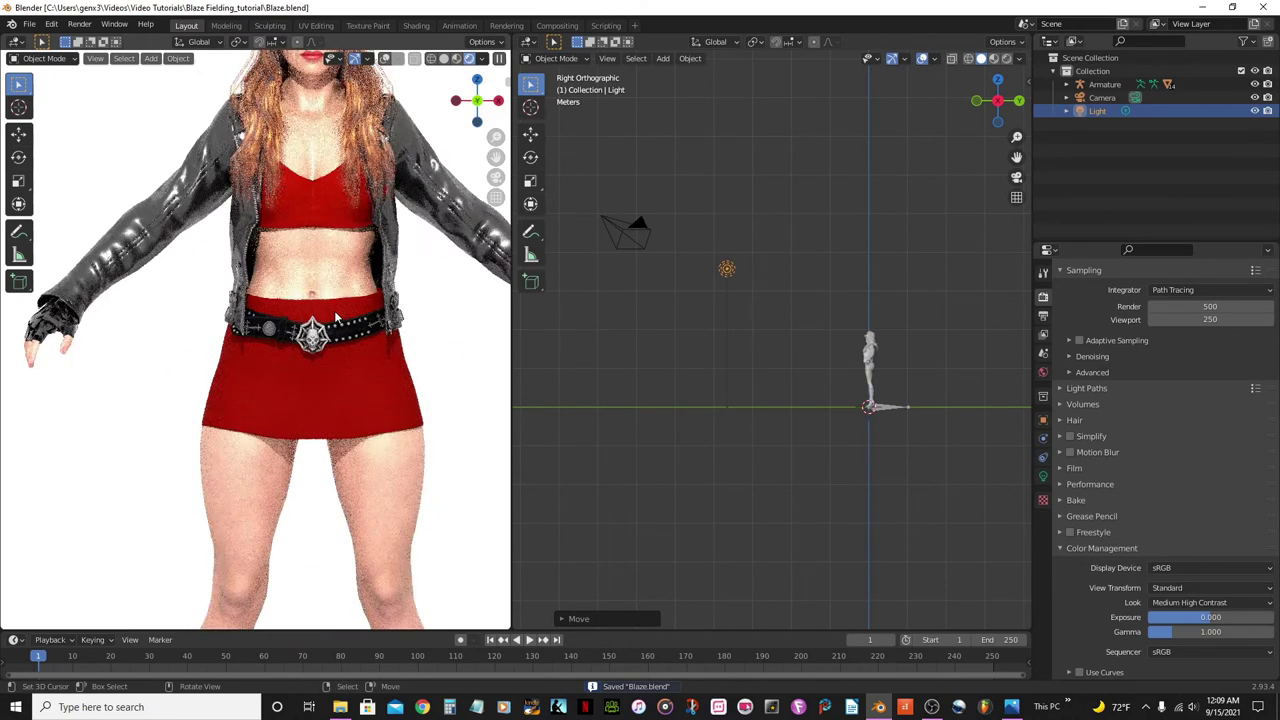
pyautogui.keyDown('shift'); pyautogui.moveTo(336, 317); pyautogui.dragTo(280, 397, button='middle'); pyautogui.keyUp('shift')
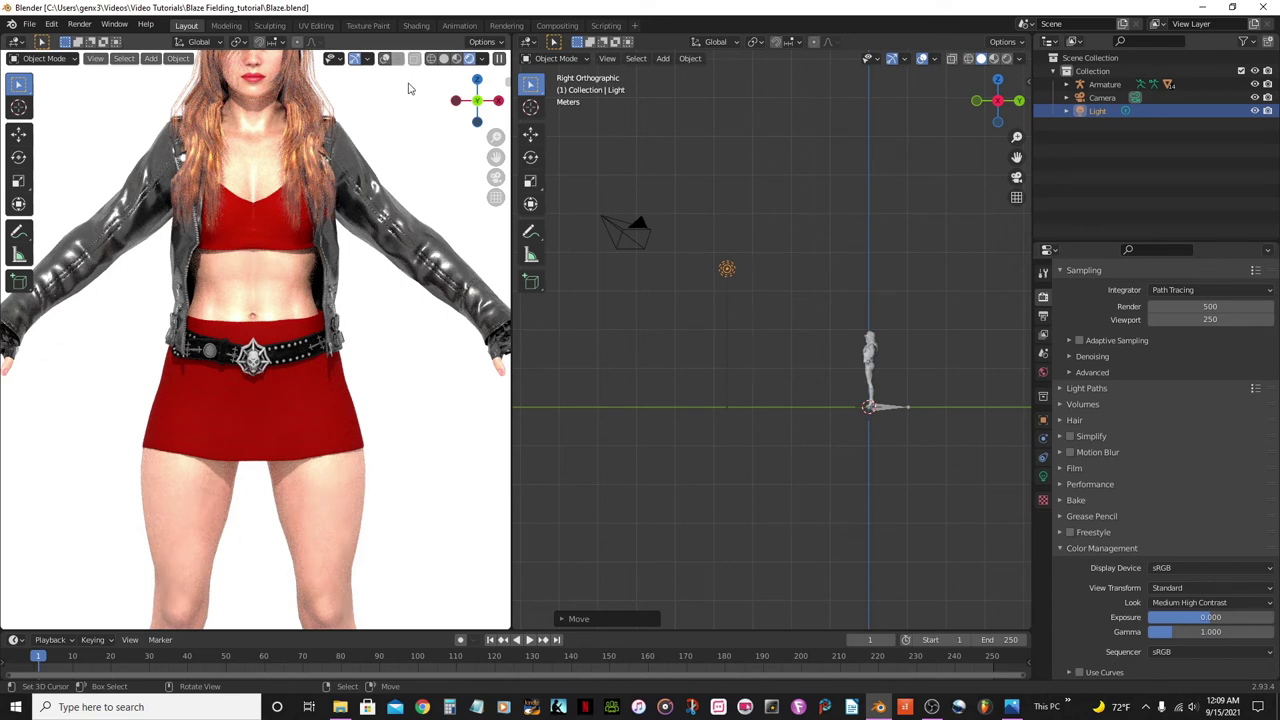
pyautogui.click(456, 60)
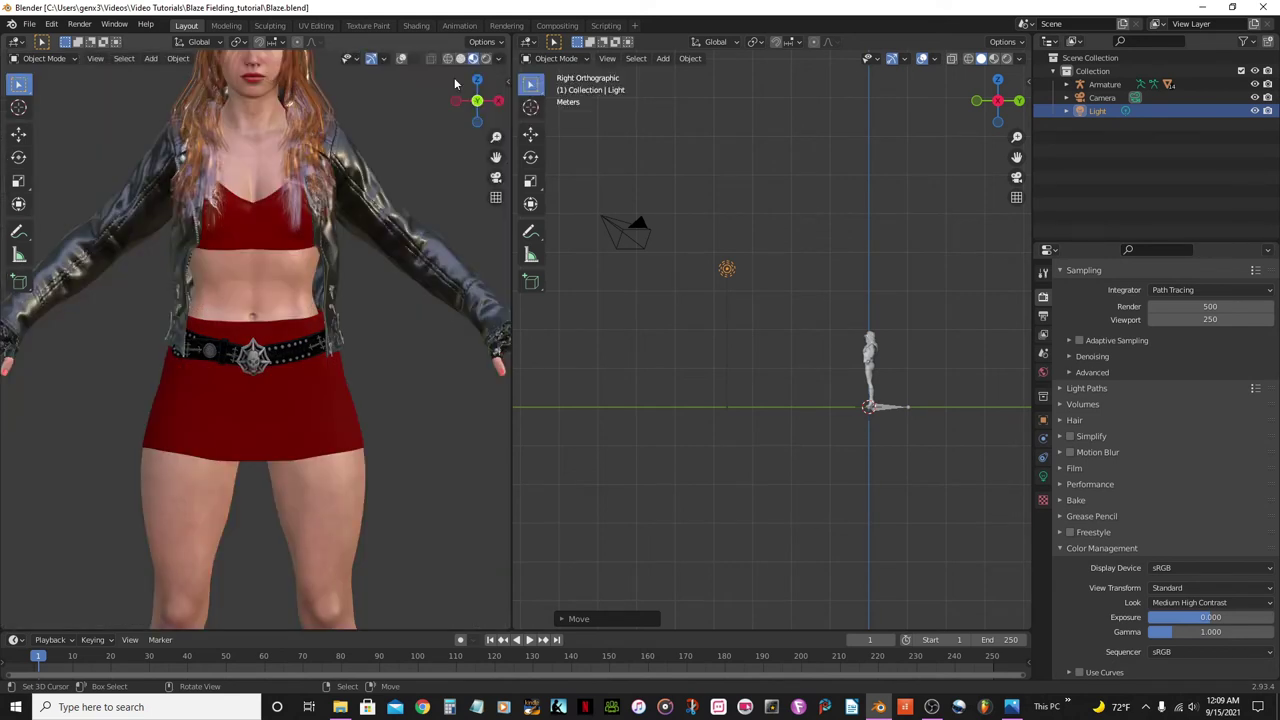
pyautogui.click(404, 60)
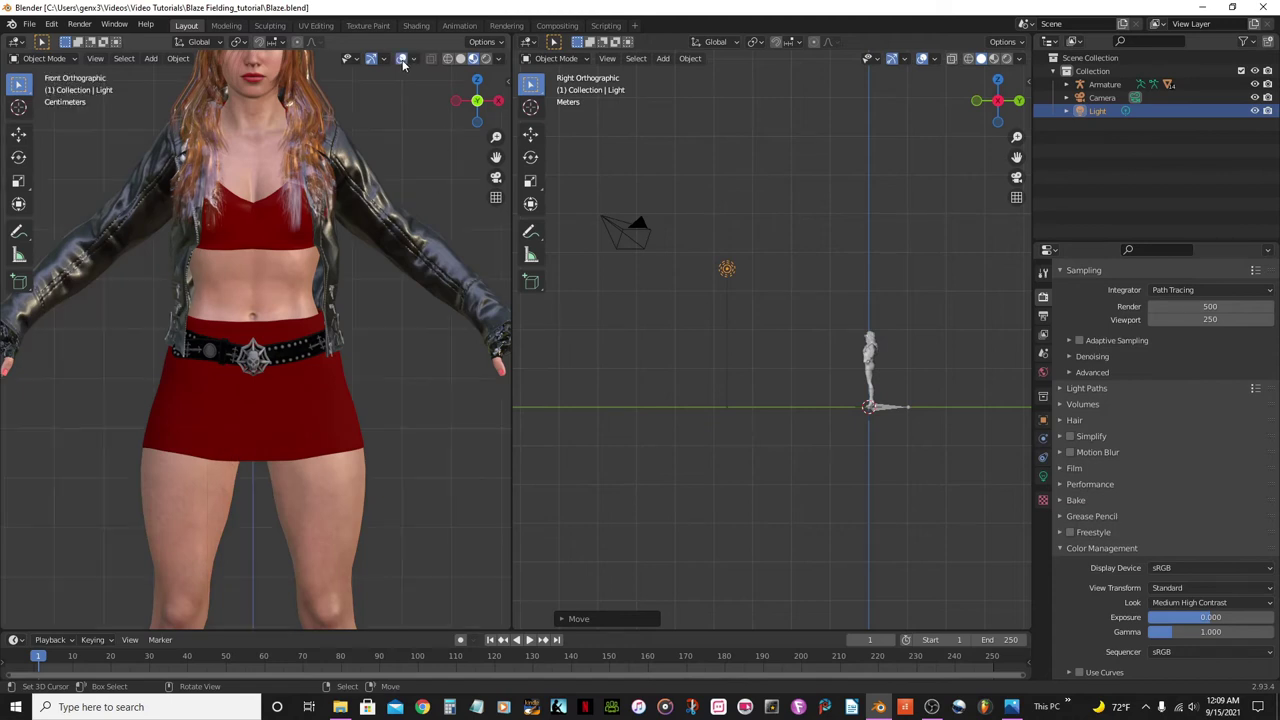
pyautogui.click(272, 415)
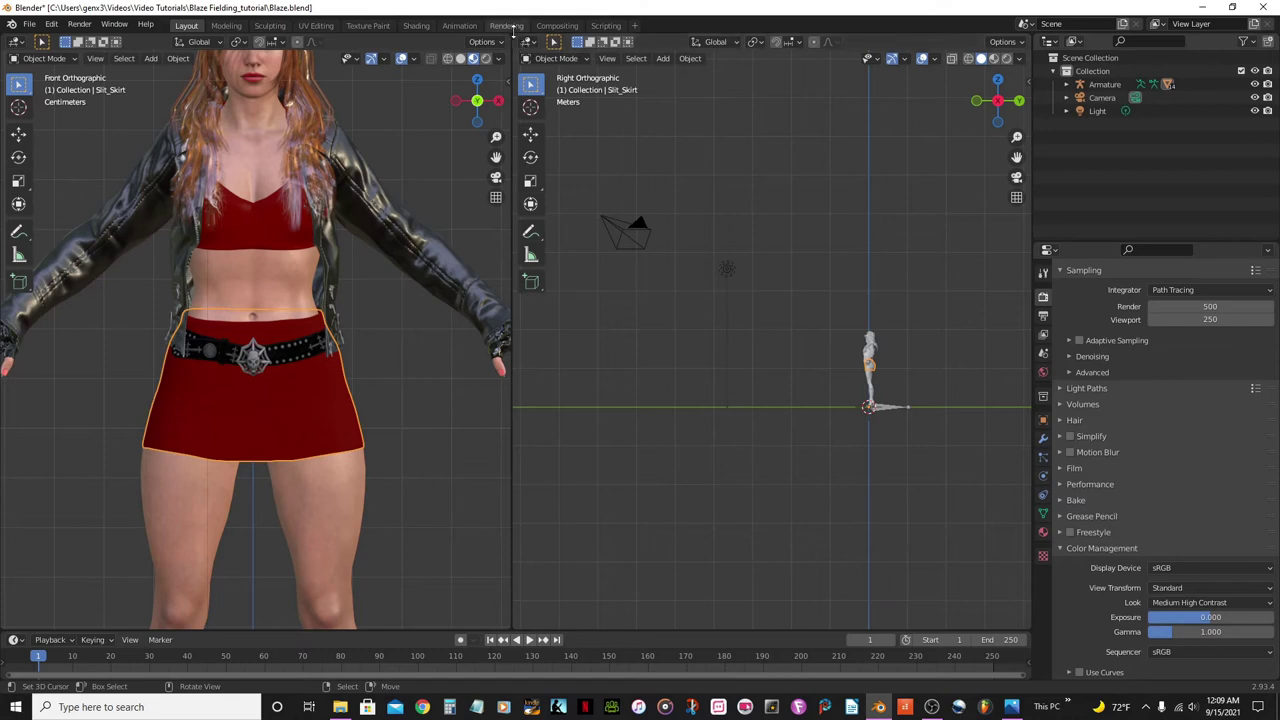
# Split the side-view viewport horizontally and turn its upper half into a Shader Editor with the sidebar hidden
pyautogui.moveTo(516, 38); pyautogui.dragTo(528, 296)
pyautogui.moveTo(529, 416); pyautogui.dragTo(546, 350)
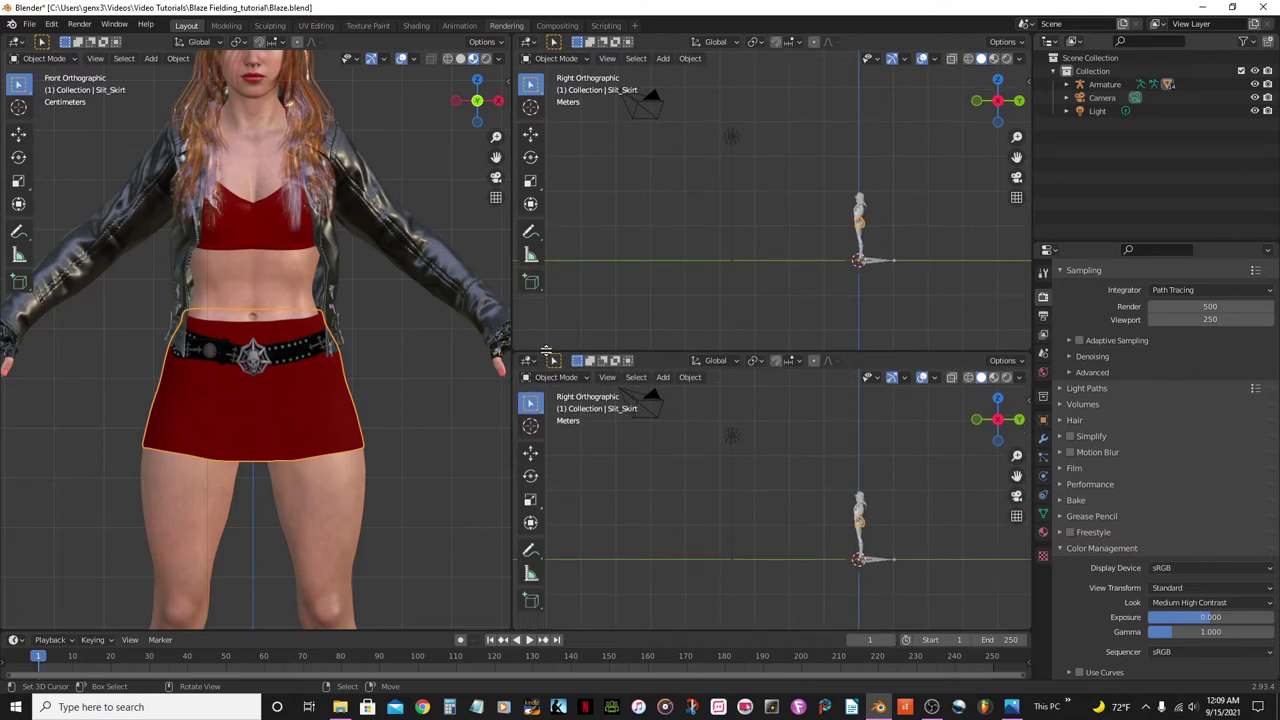
pyautogui.click(529, 42)
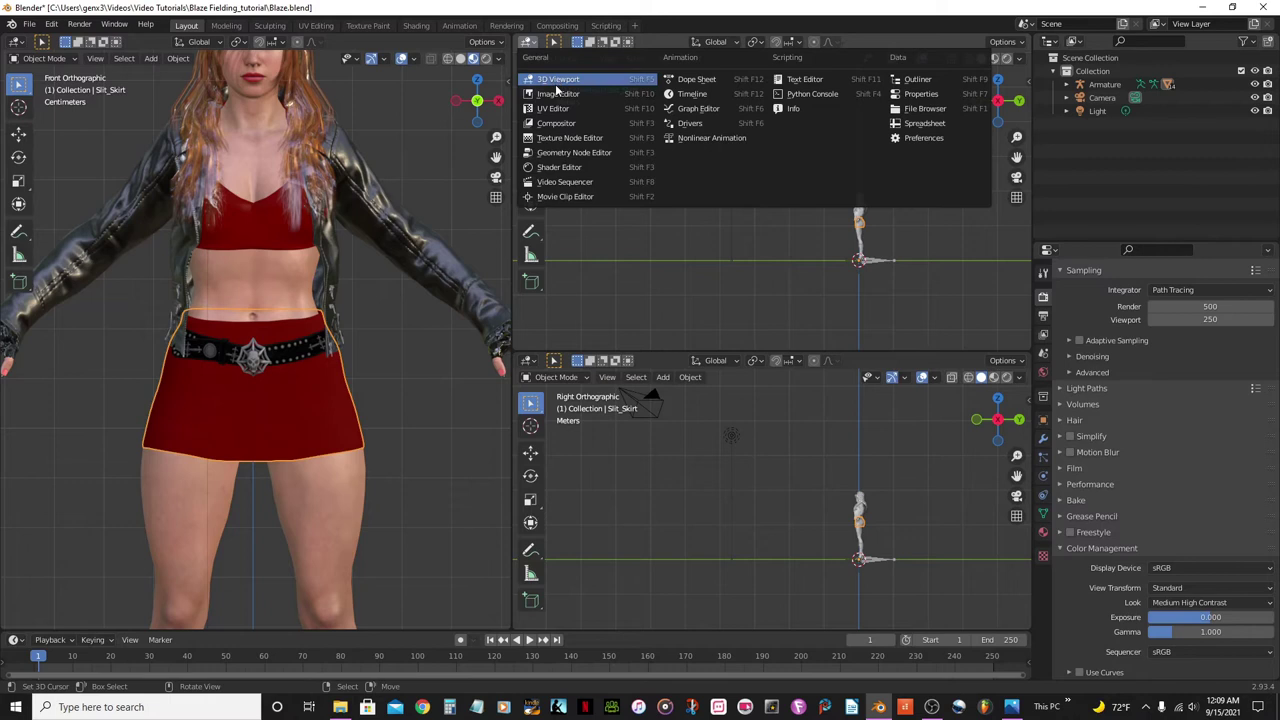
pyautogui.click(560, 167)
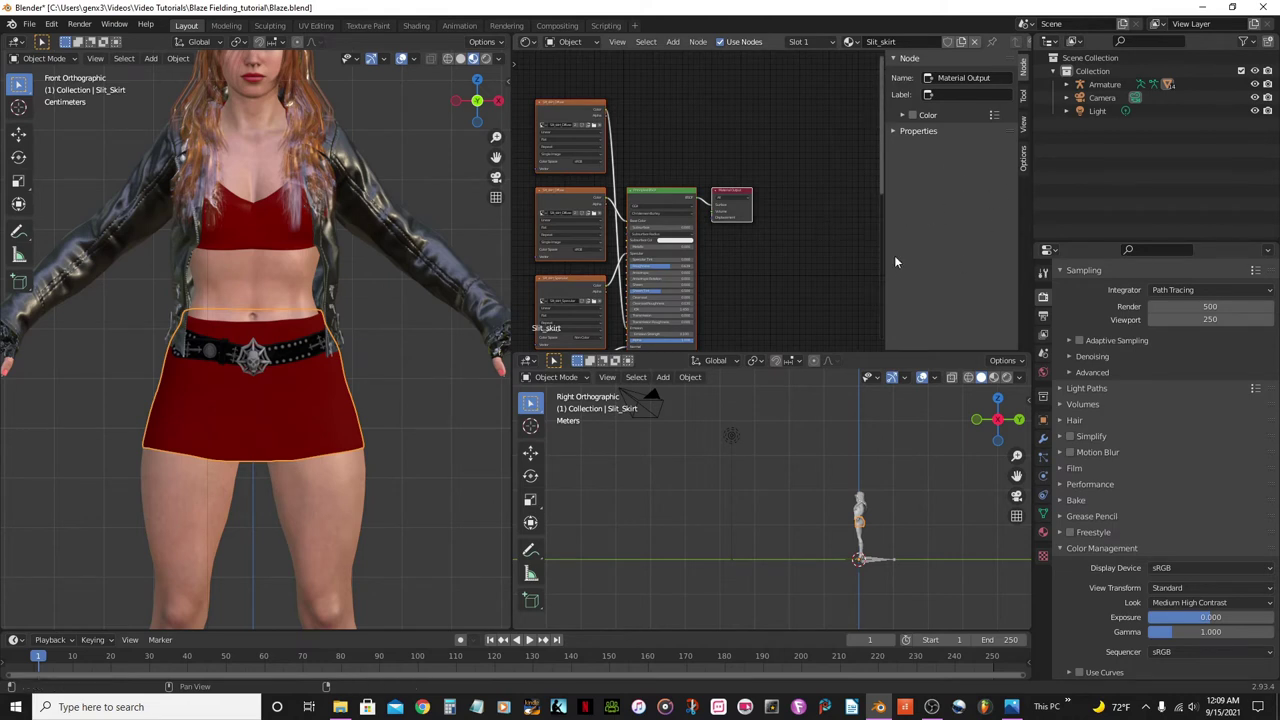
pyautogui.press('n')
pyautogui.scroll(2, 724, 219)
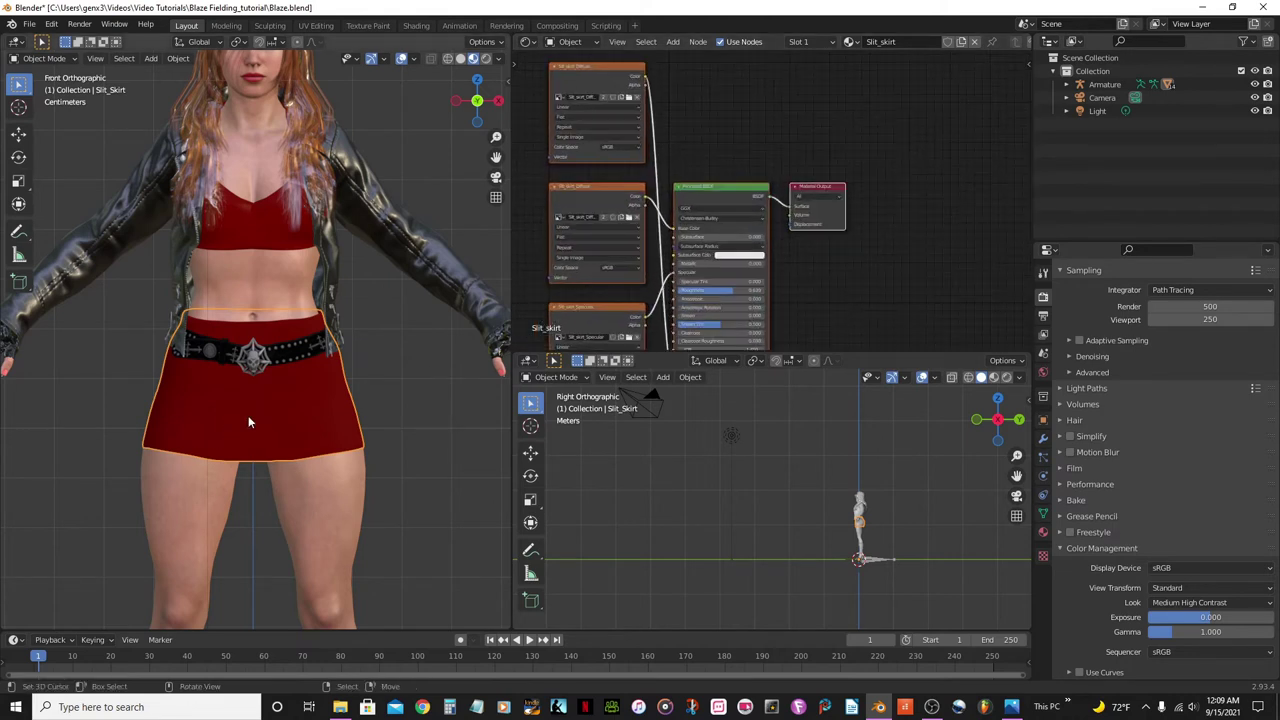
# Spread the skirt material's two diffuse texture nodes and its specular texture node away from the Principled BSDF
pyautogui.moveTo(770, 118); pyautogui.dragTo(954, 110, button='middle')
pyautogui.click(746, 202)
pyautogui.moveTo(755, 202); pyautogui.dragTo(597, 192)
pyautogui.scroll(-2, 728, 237)
pyautogui.keyDown('shift'); pyautogui.scroll(-2, 732, 220); pyautogui.keyUp('shift')
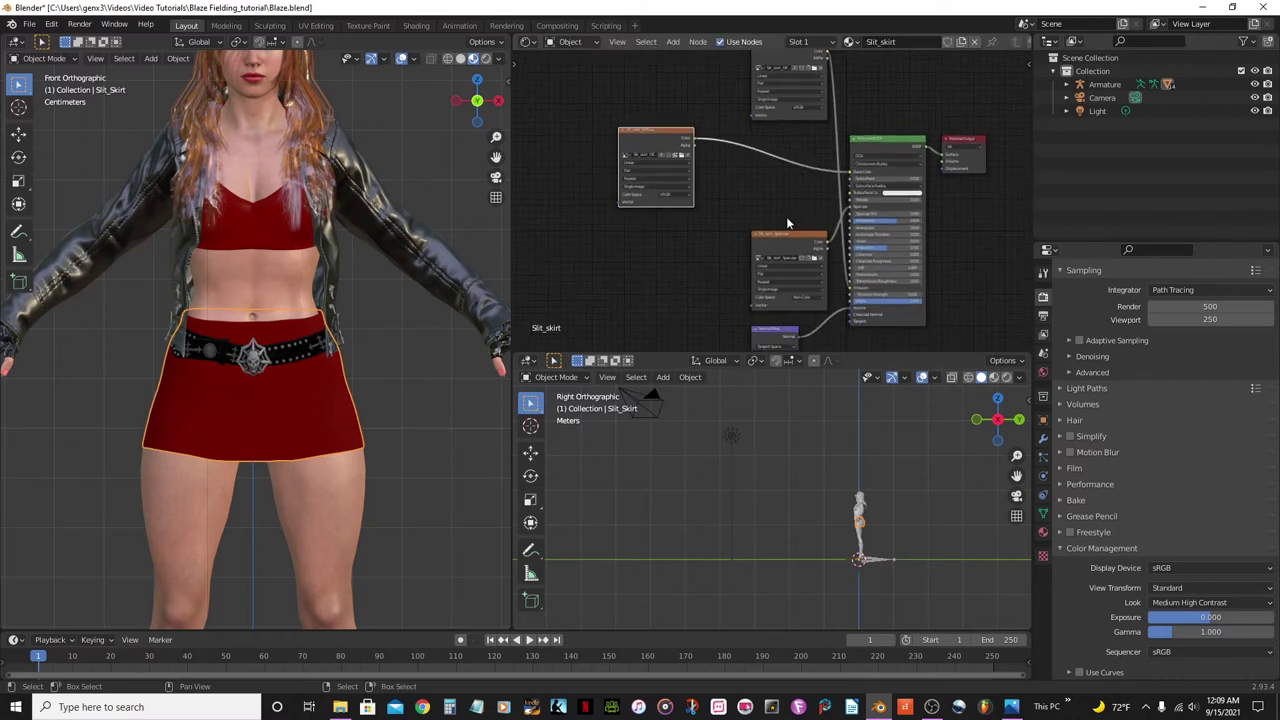
pyautogui.moveTo(780, 250); pyautogui.dragTo(614, 250)
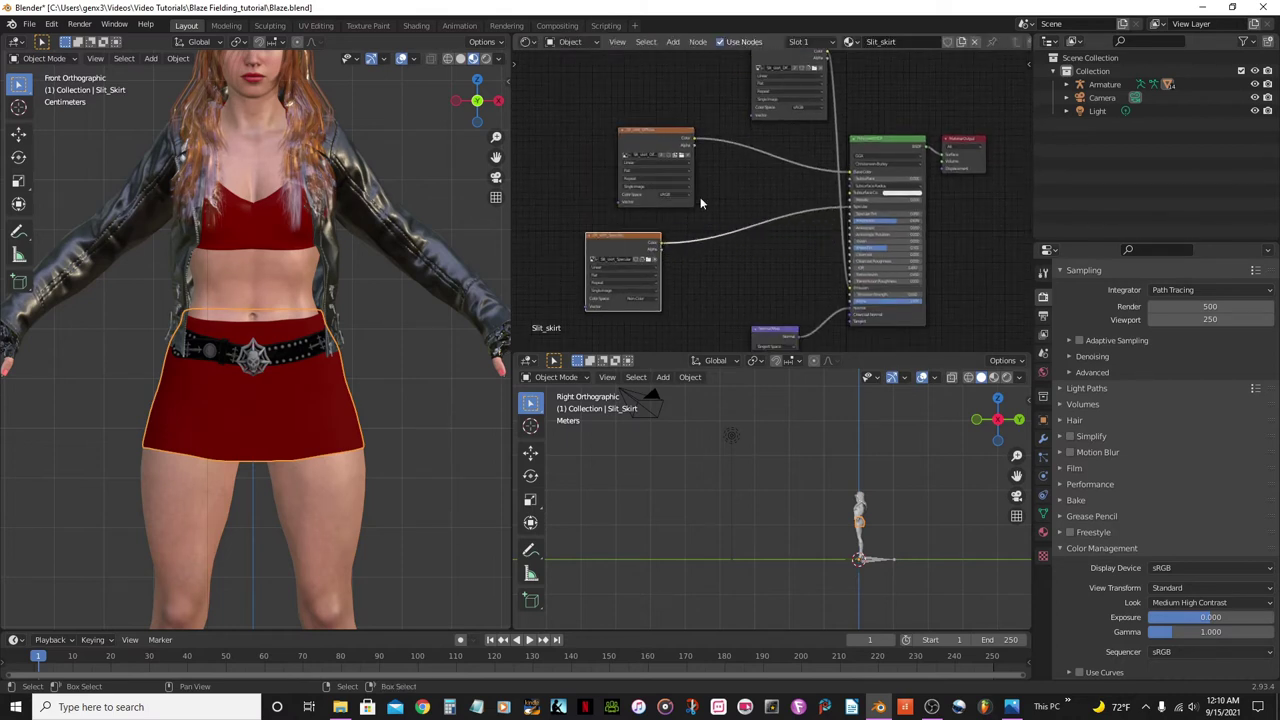
pyautogui.moveTo(700, 197); pyautogui.dragTo(677, 258, button='middle')
pyautogui.scroll(5, 677, 258)
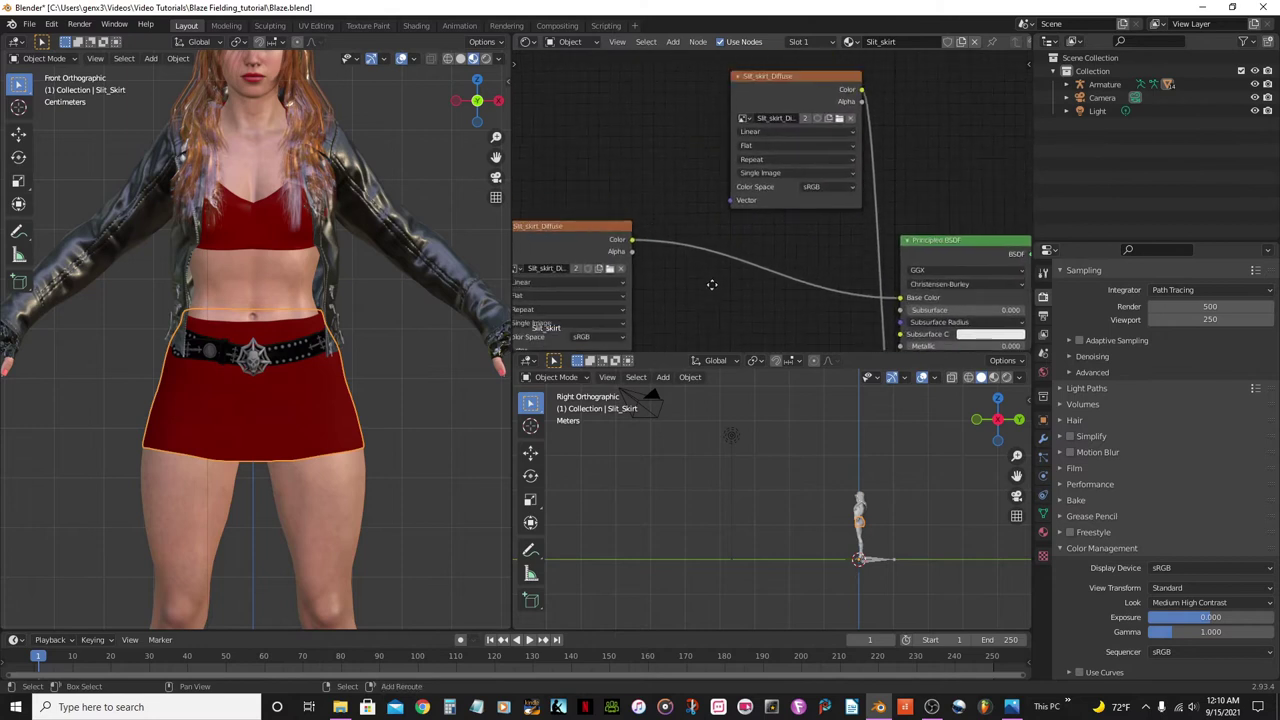
pyautogui.moveTo(806, 156); pyautogui.dragTo(686, 106)
pyautogui.scroll(-5, 760, 130)
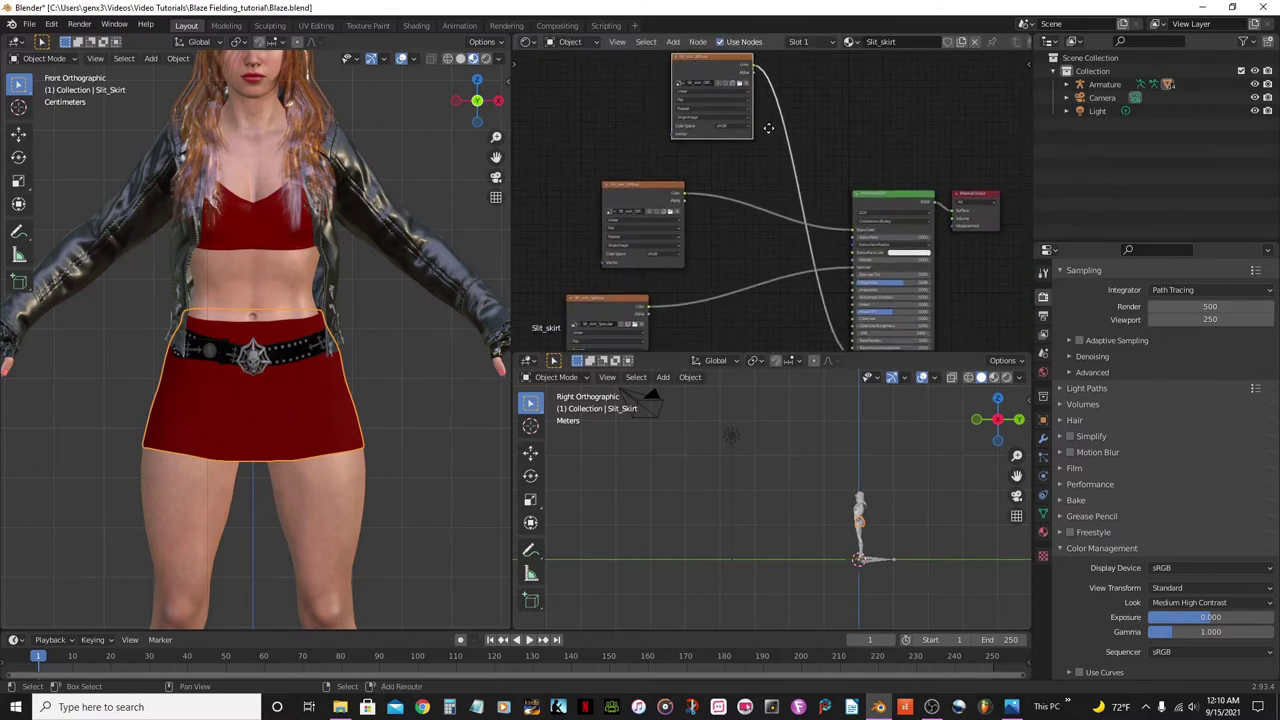
# Disconnect the diffuse texture from the skirt shader's Emission input and set the emission color to black
pyautogui.scroll(2, 774, 202)
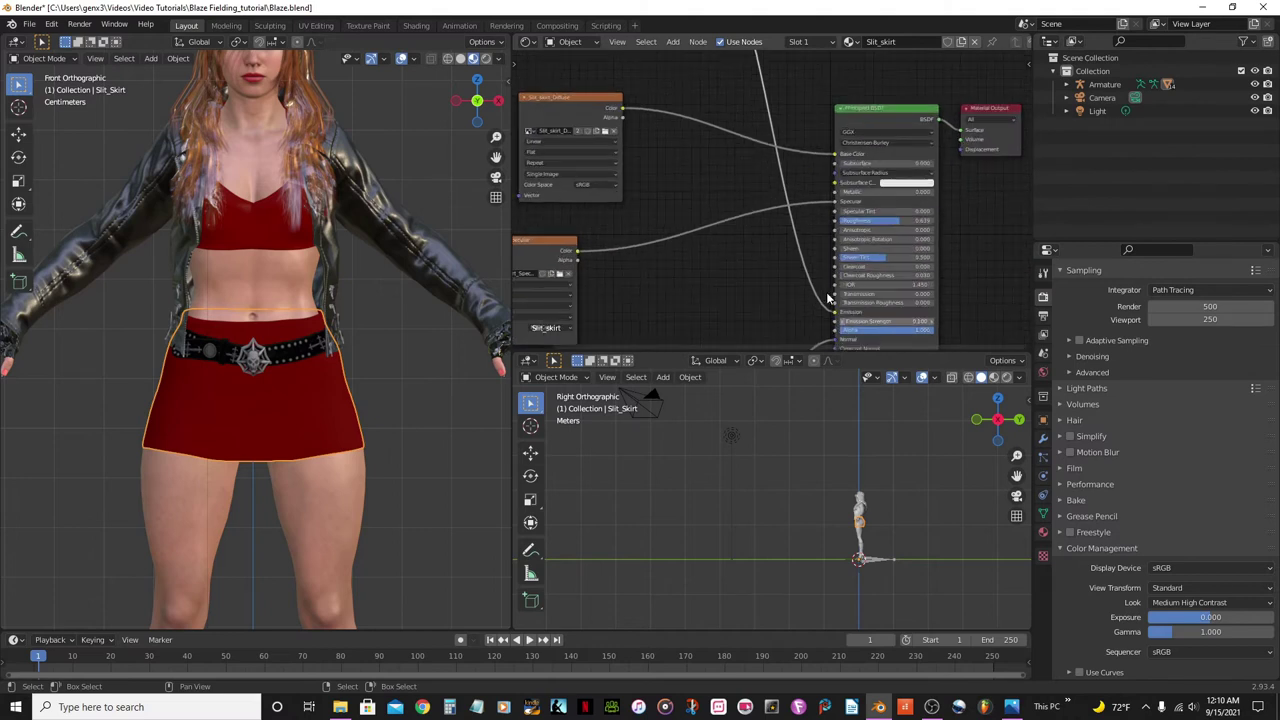
pyautogui.moveTo(873, 325); pyautogui.dragTo(824, 236, button='middle')
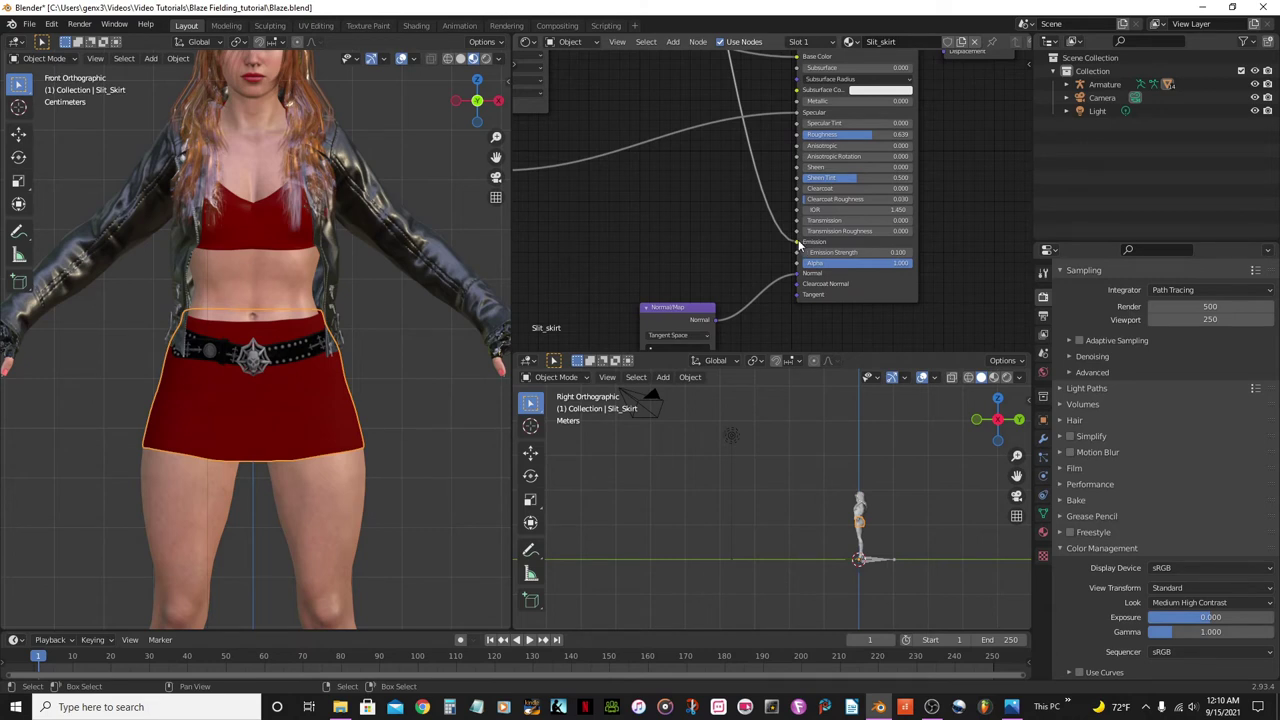
pyautogui.moveTo(799, 243); pyautogui.dragTo(762, 226)
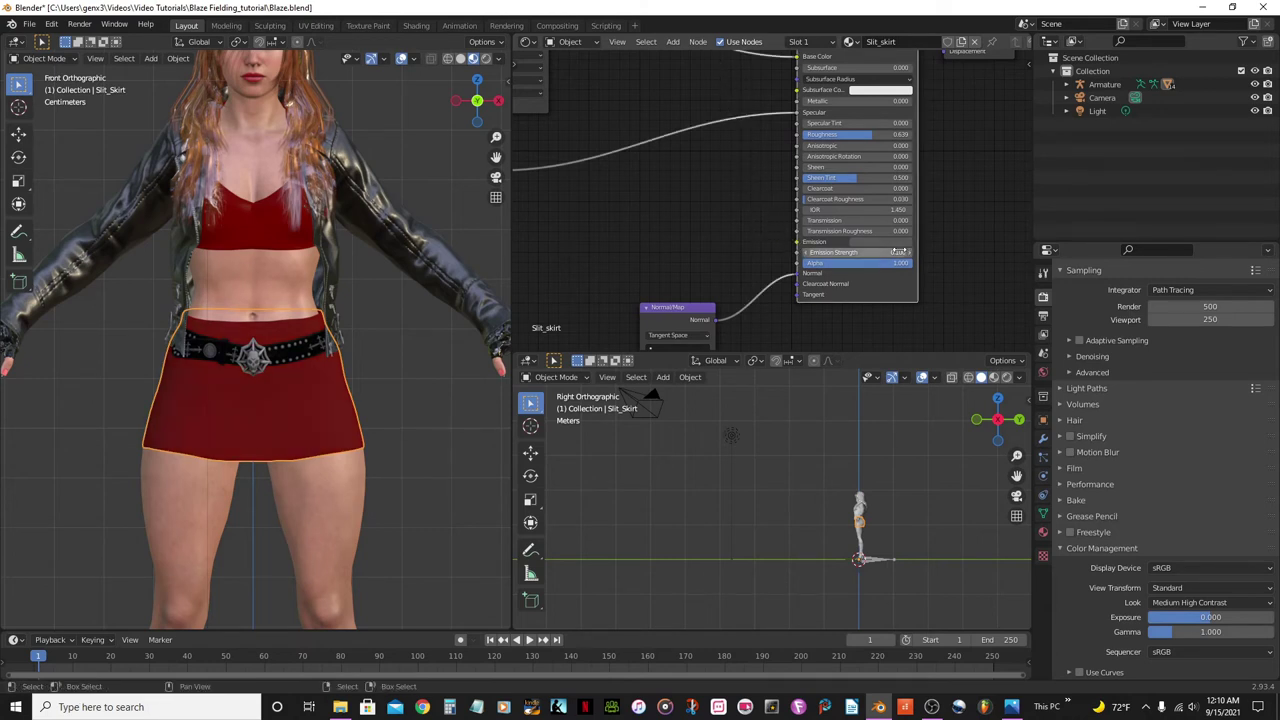
pyautogui.click(886, 240)
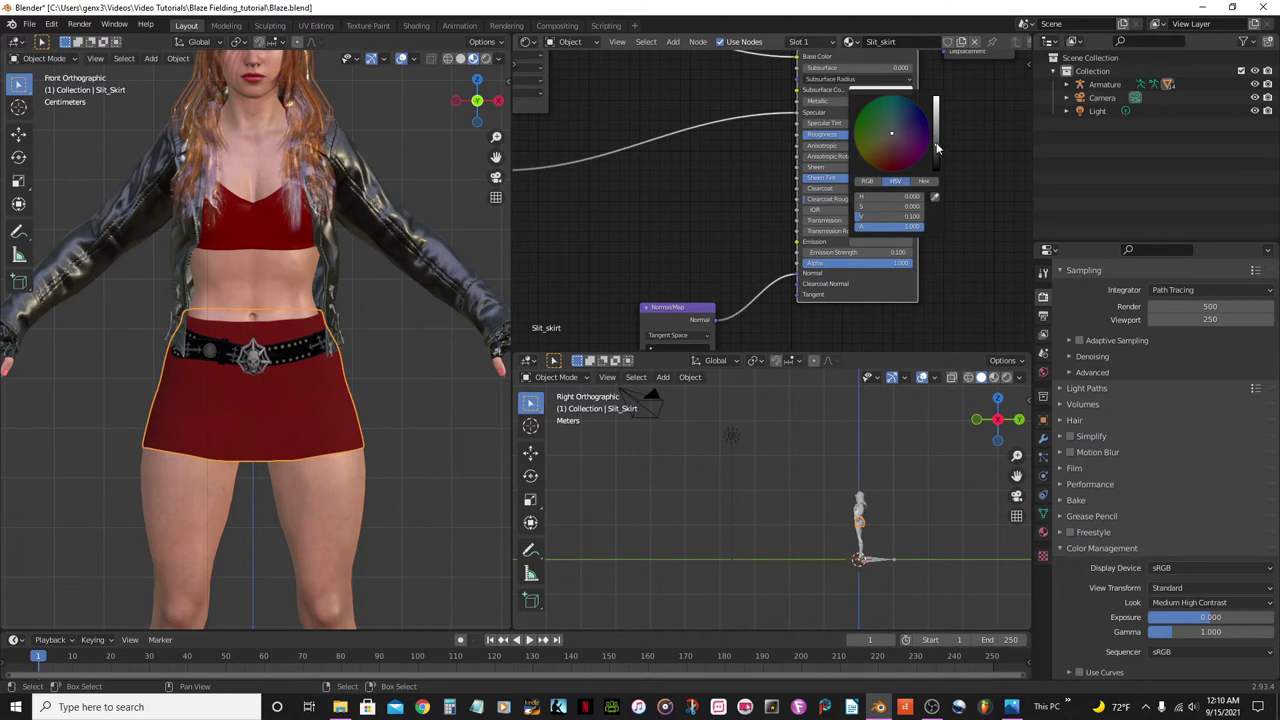
pyautogui.moveTo(937, 152); pyautogui.dragTo(937, 166)
pyautogui.scroll(-5, 330, 391)
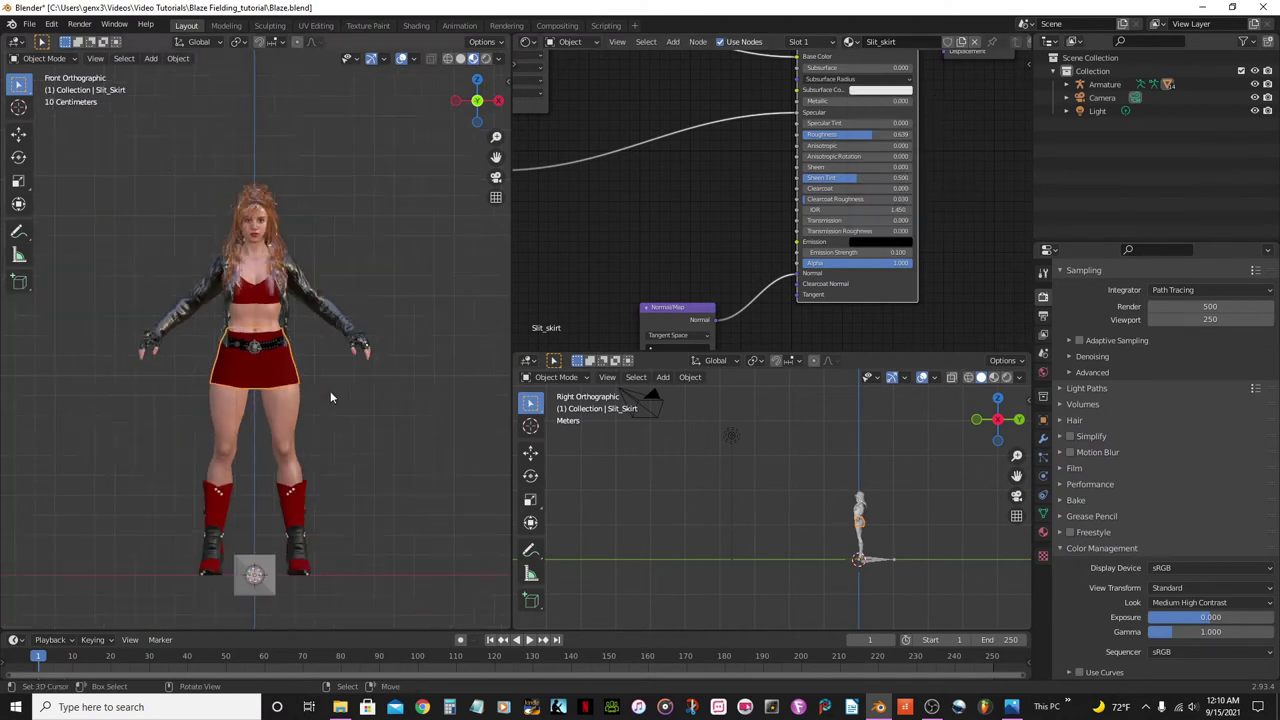
pyautogui.moveTo(773, 184); pyautogui.dragTo(963, 360, button='middle')
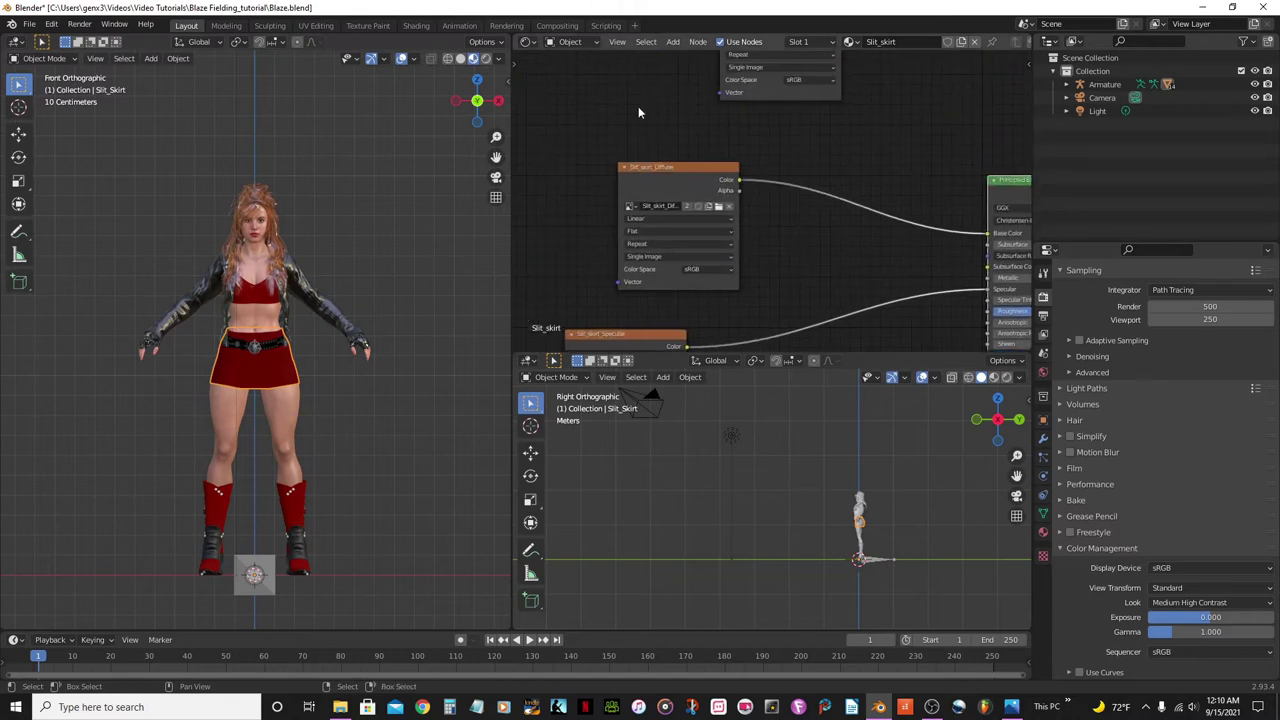
# Move the connected diffuse texture node up and the specular node down, and place the unconnected diffuse node between them
pyautogui.moveTo(652, 189); pyautogui.dragTo(593, 78)
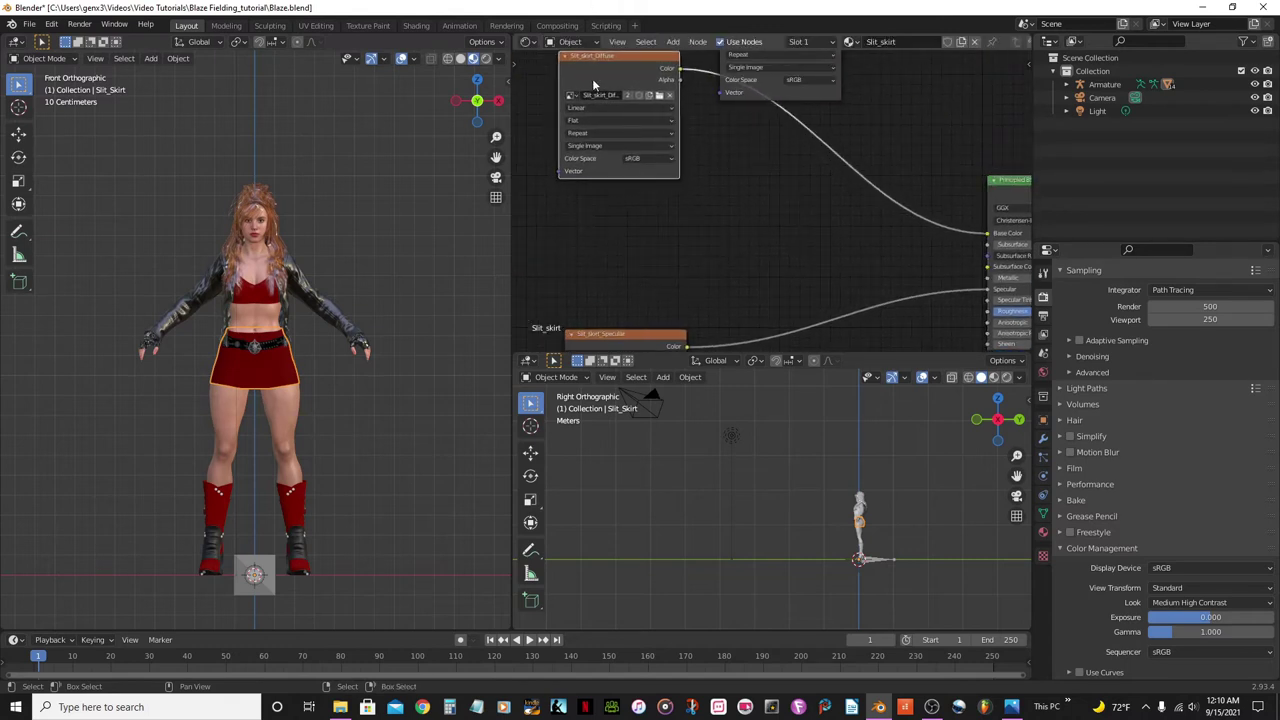
pyautogui.scroll(-1, 773, 150)
pyautogui.scroll(-3, 773, 150)
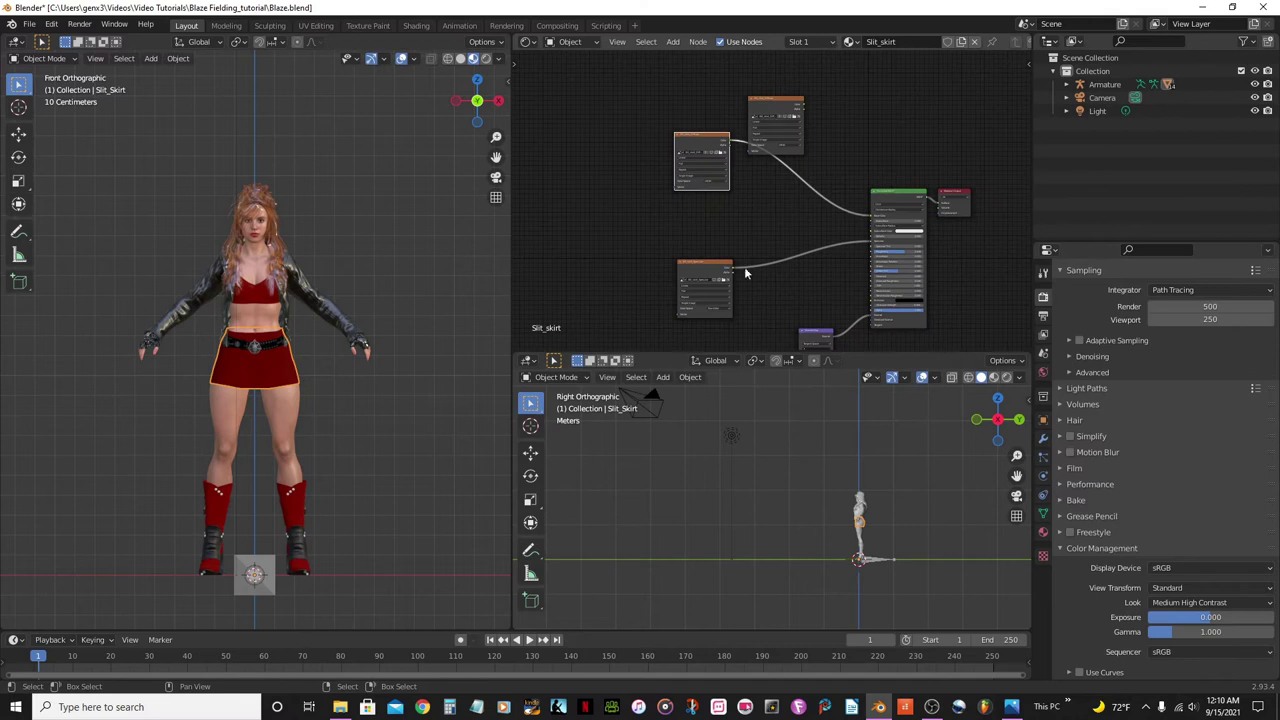
pyautogui.scroll(1, 684, 279)
pyautogui.moveTo(686, 272); pyautogui.dragTo(677, 315)
pyautogui.moveTo(783, 90); pyautogui.dragTo(689, 227)
pyautogui.scroll(5, 698, 226)
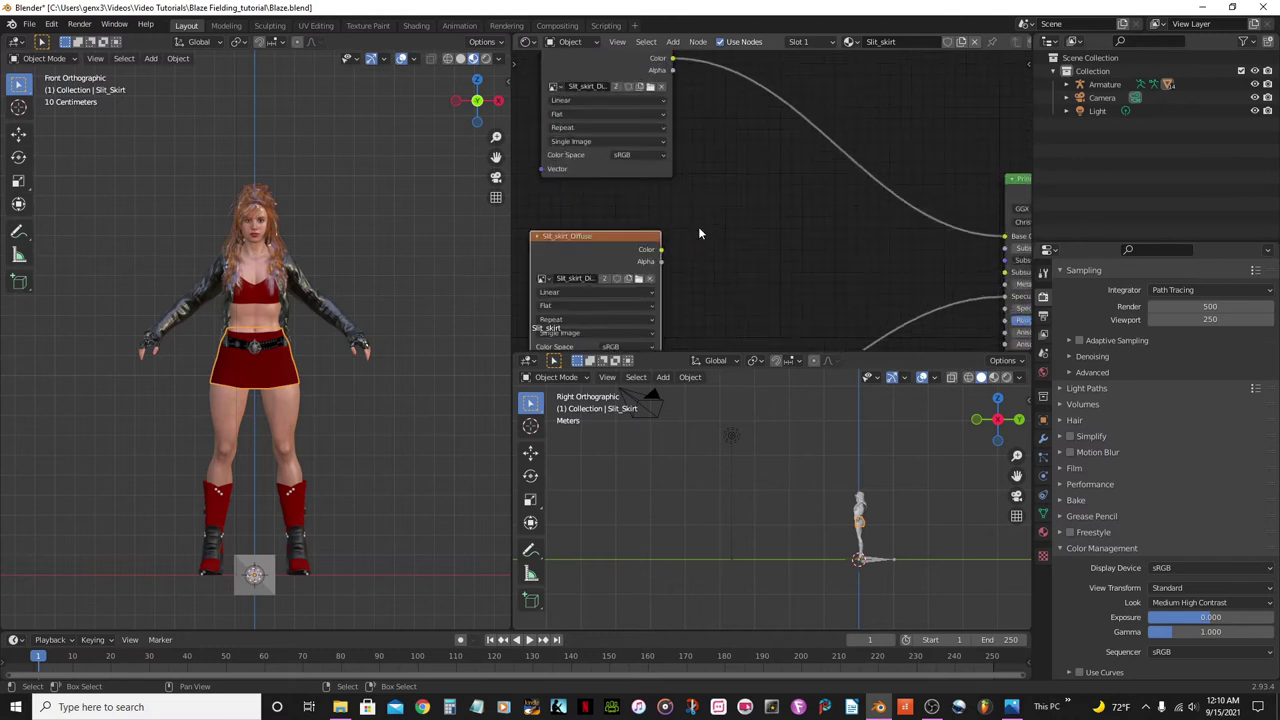
# Replace the unconnected diffuse node's image with Slit_skirt_roughness.jpg from the Slit_skirt subfolder of the tutorial's Blaze textures
pyautogui.moveTo(726, 197); pyautogui.dragTo(837, 126, button='middle')
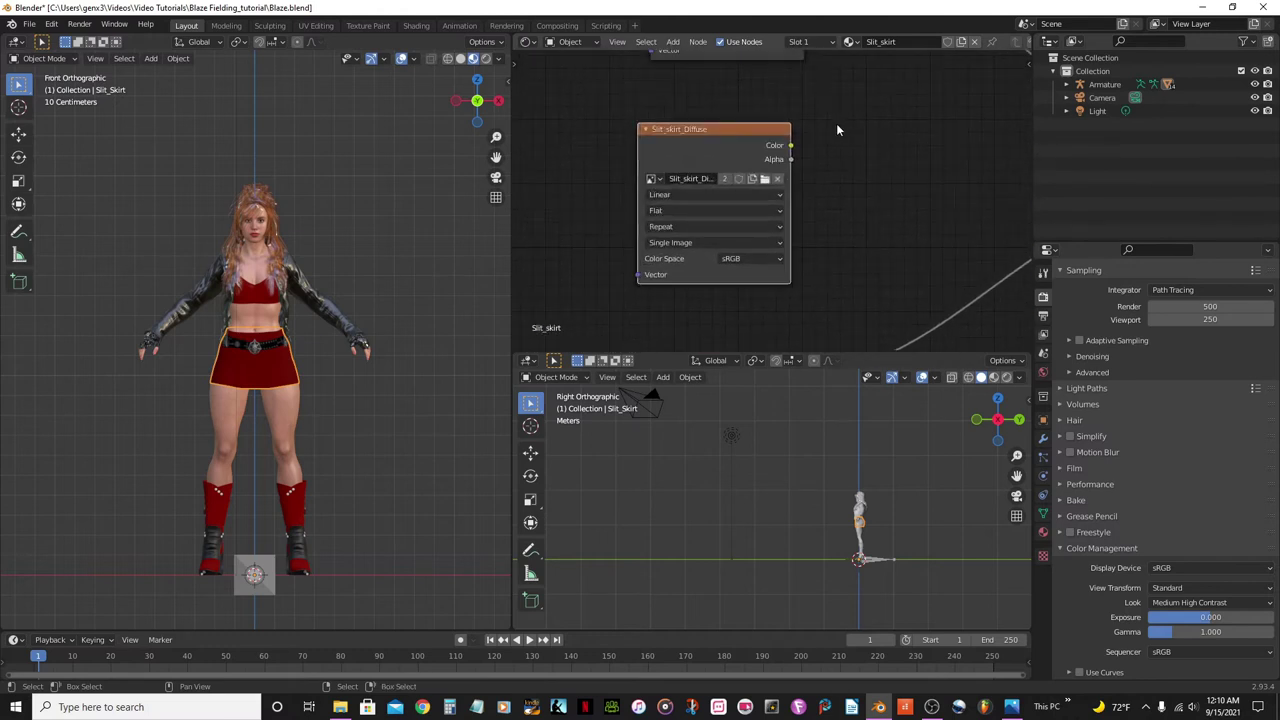
pyautogui.click(764, 178)
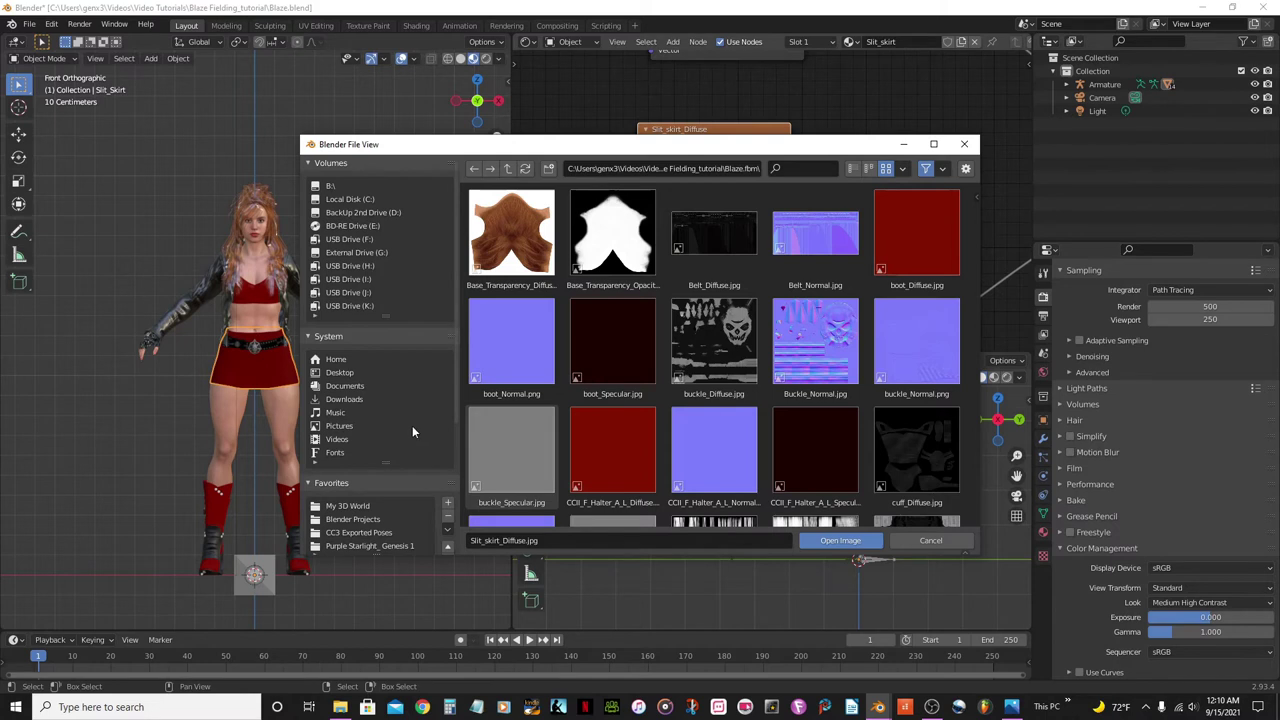
pyautogui.click(342, 440)
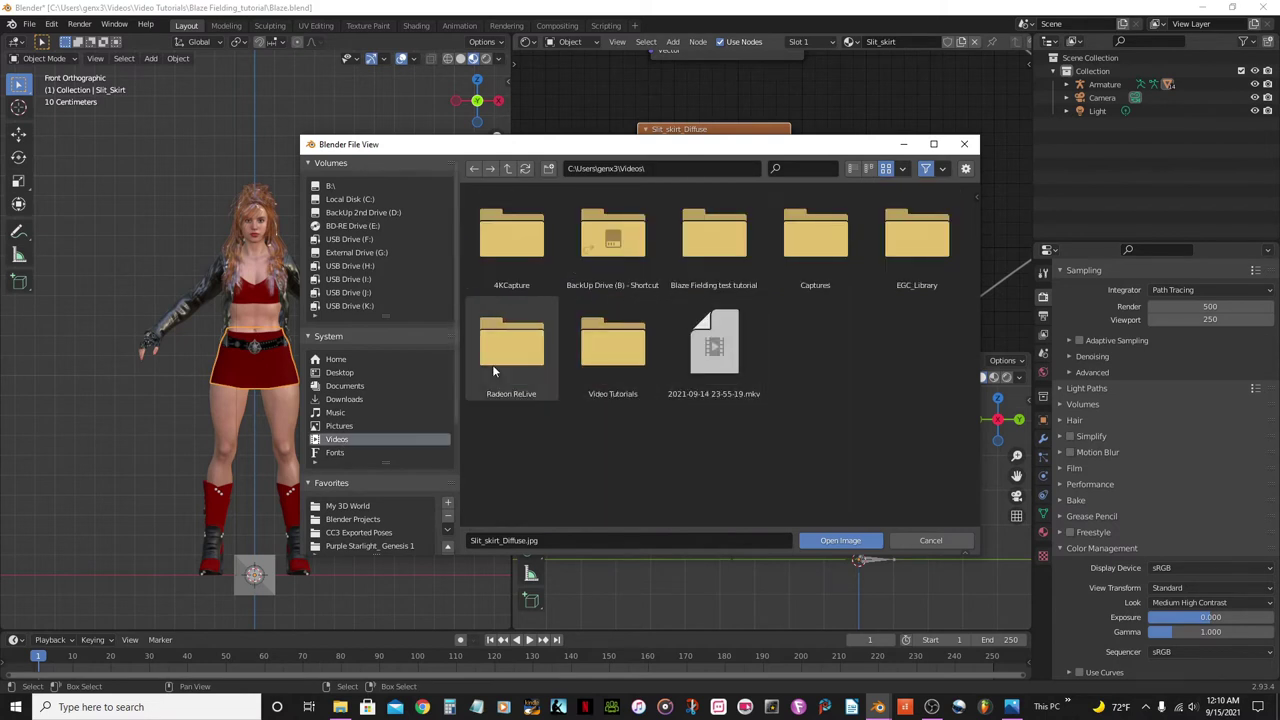
pyautogui.doubleClick(620, 358)
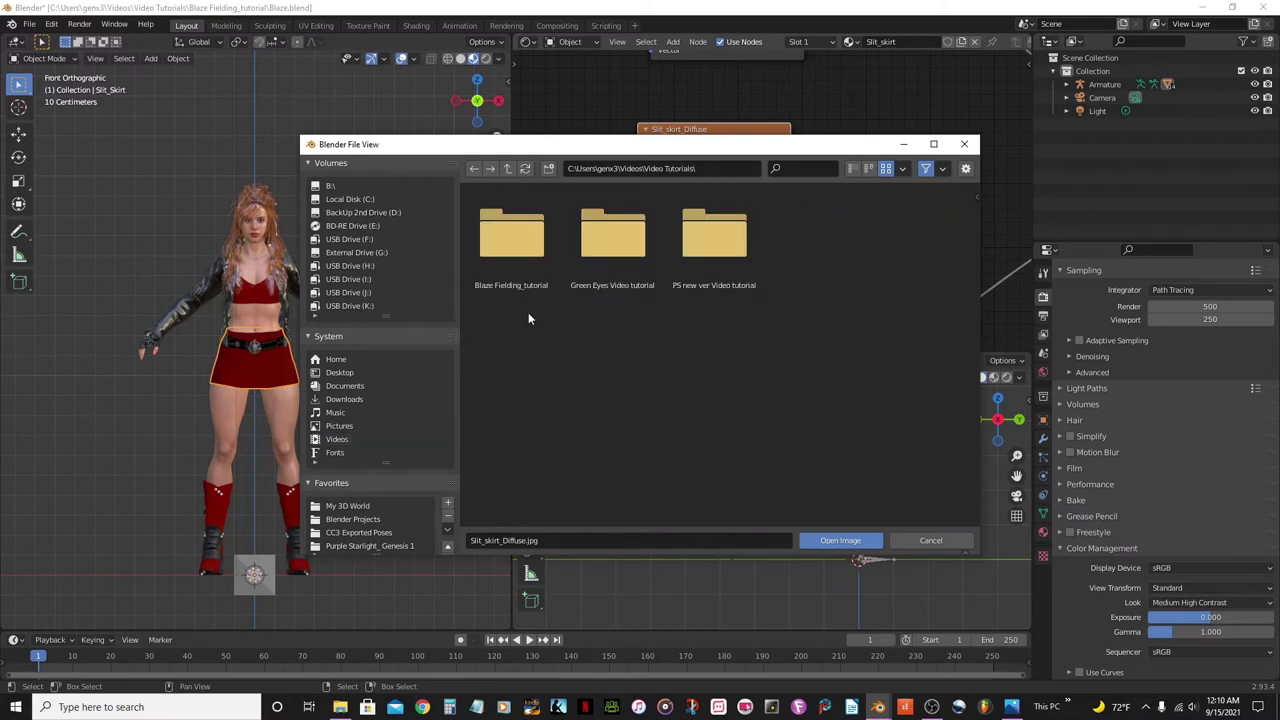
pyautogui.doubleClick(514, 226)
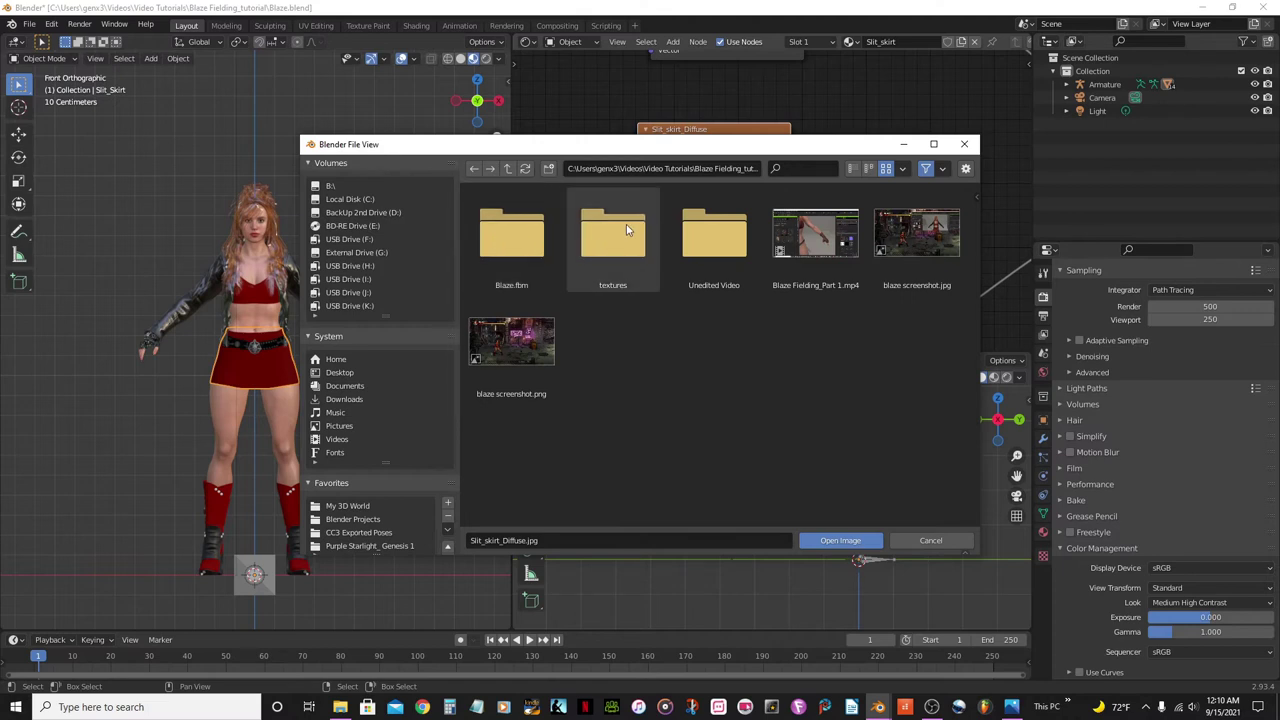
pyautogui.doubleClick(626, 224)
pyautogui.doubleClick(500, 238)
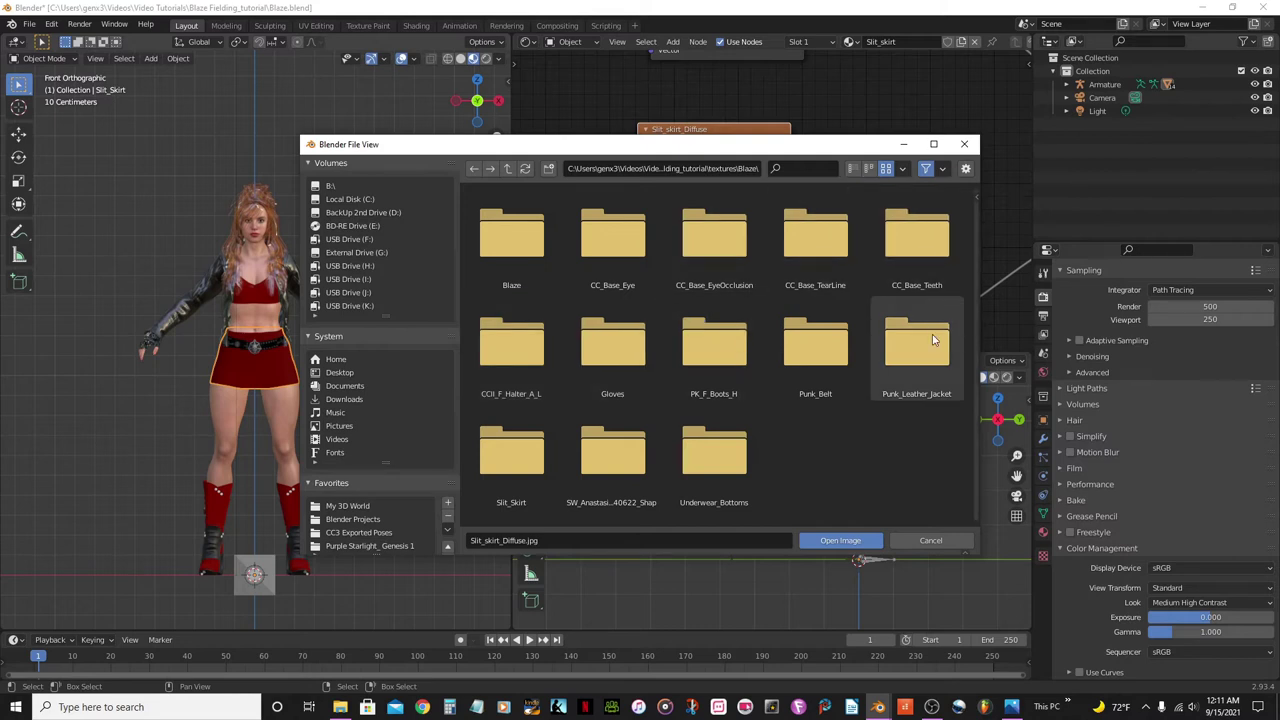
pyautogui.doubleClick(505, 459)
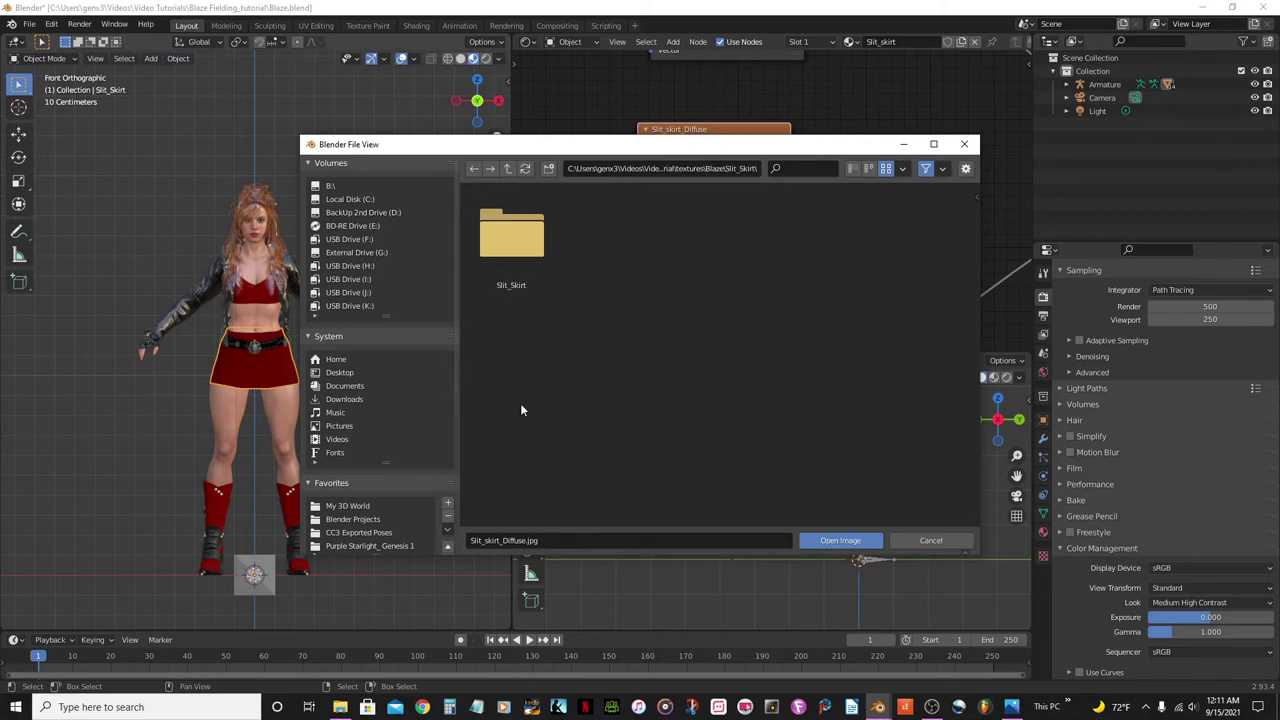
pyautogui.doubleClick(510, 222)
pyautogui.doubleClick(520, 232)
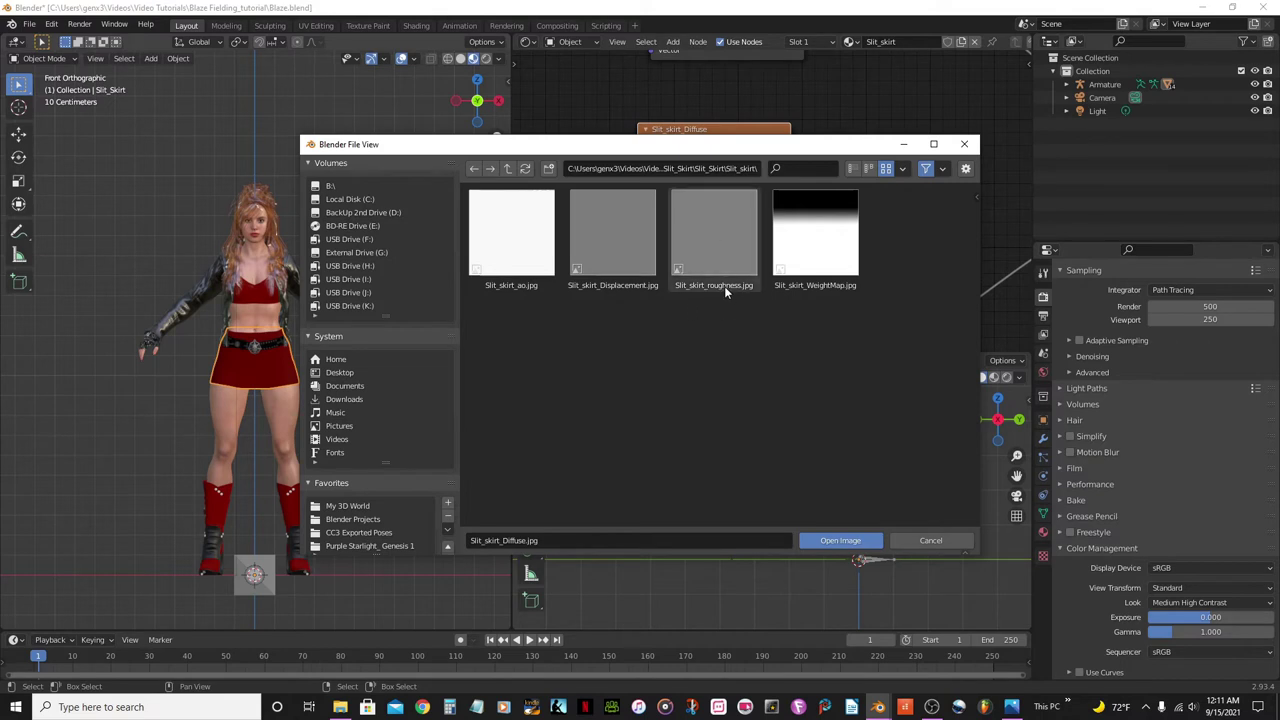
pyautogui.click(730, 260)
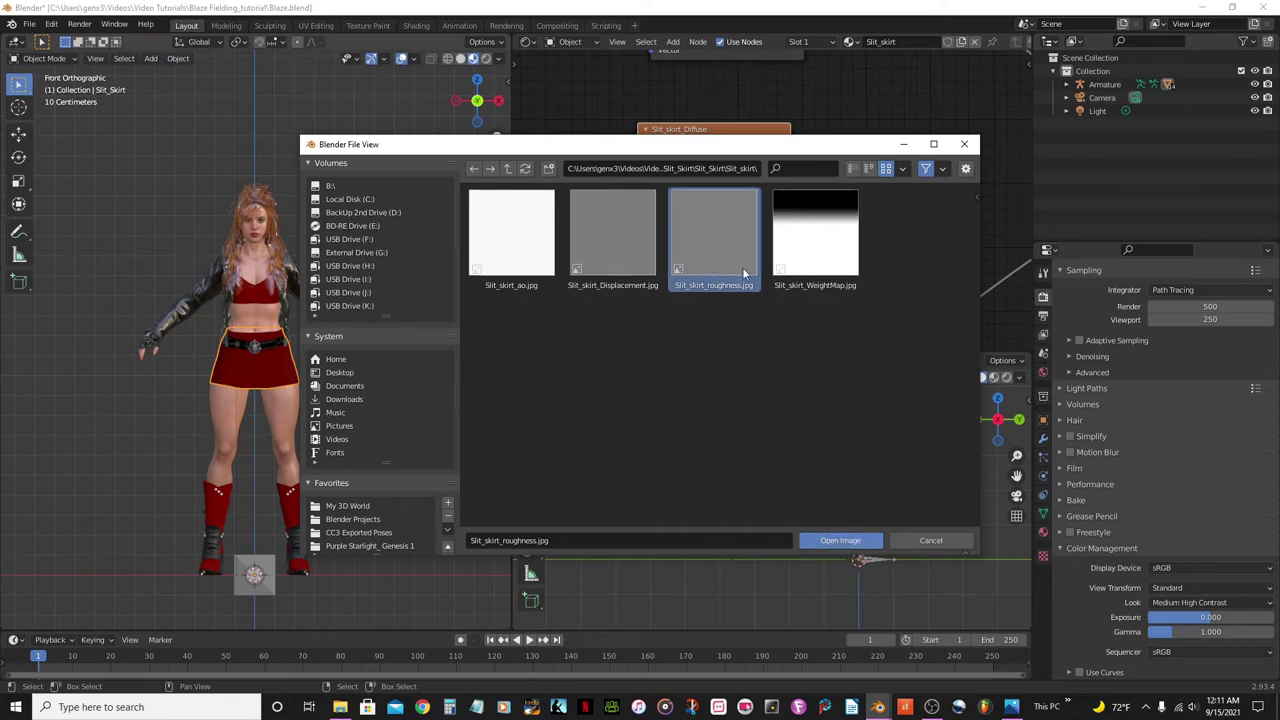
pyautogui.click(840, 540)
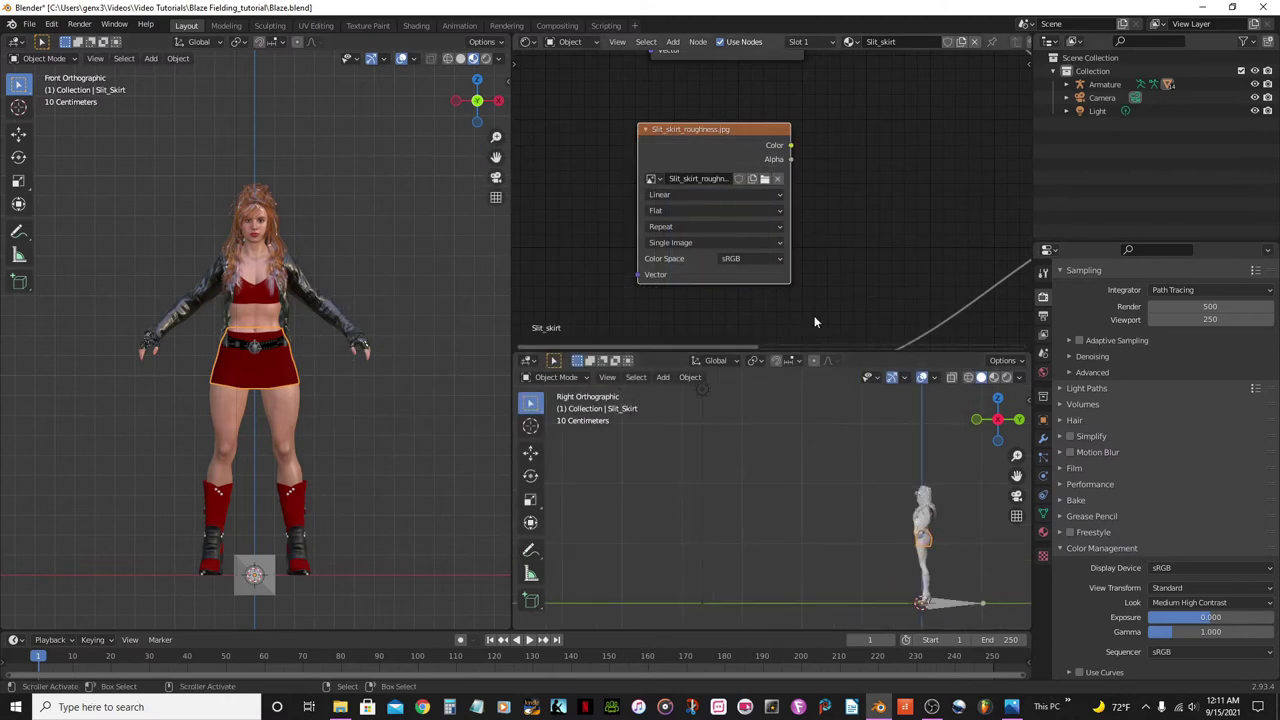
# Connect the roughness texture's Color output to the Principled BSDF's Roughness input and move the texture node closer to the shader
pyautogui.scroll(-4, 818, 300)
pyautogui.moveTo(820, 282); pyautogui.dragTo(670, 262, button='middle')
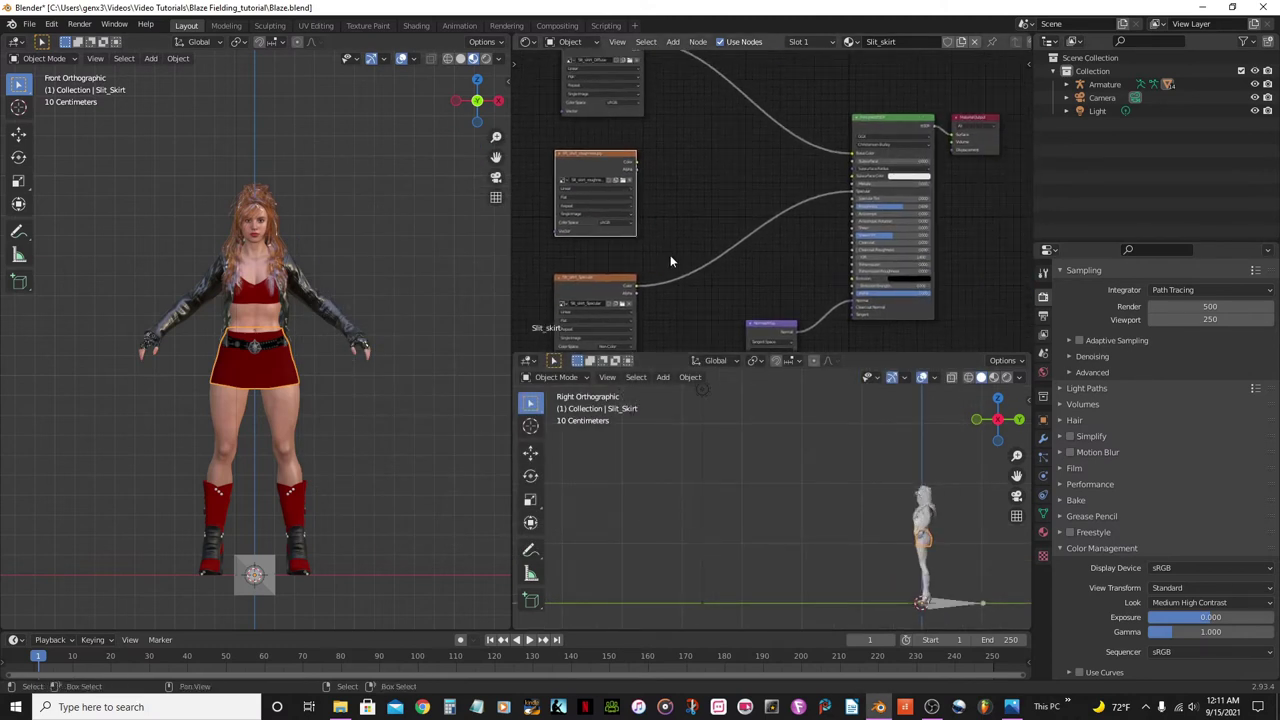
pyautogui.scroll(2, 655, 215)
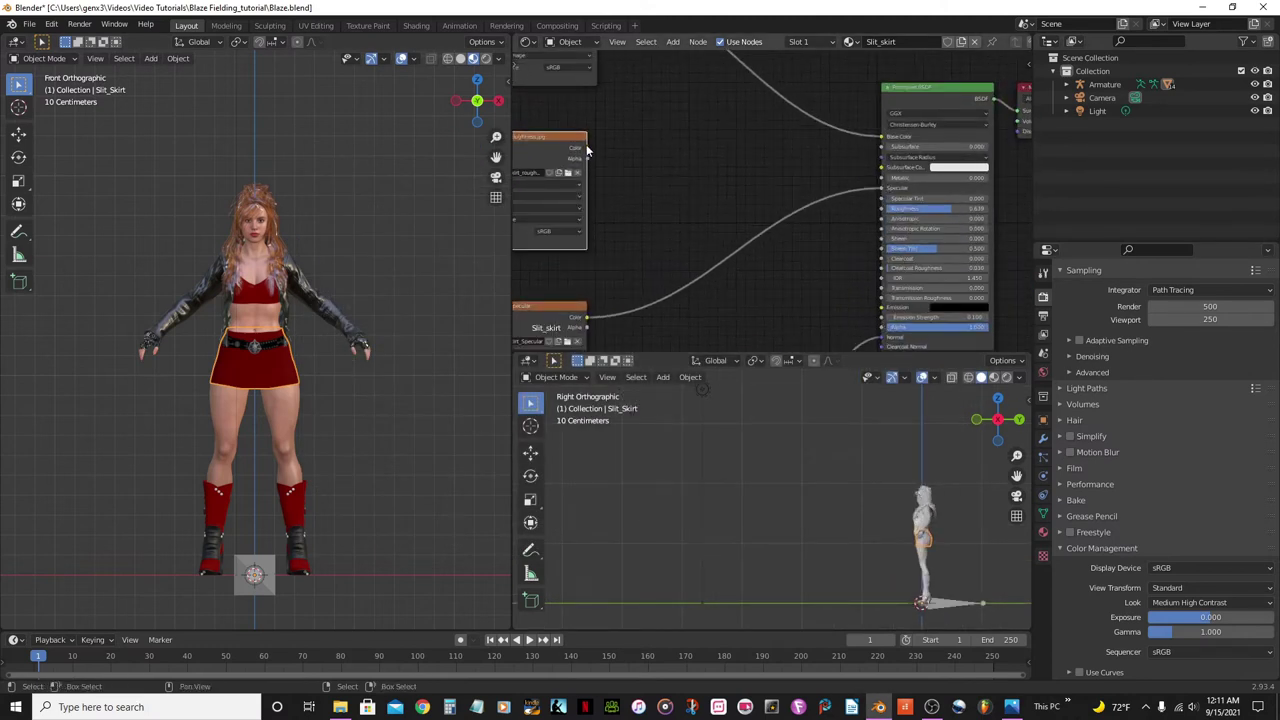
pyautogui.moveTo(588, 150); pyautogui.dragTo(887, 211)
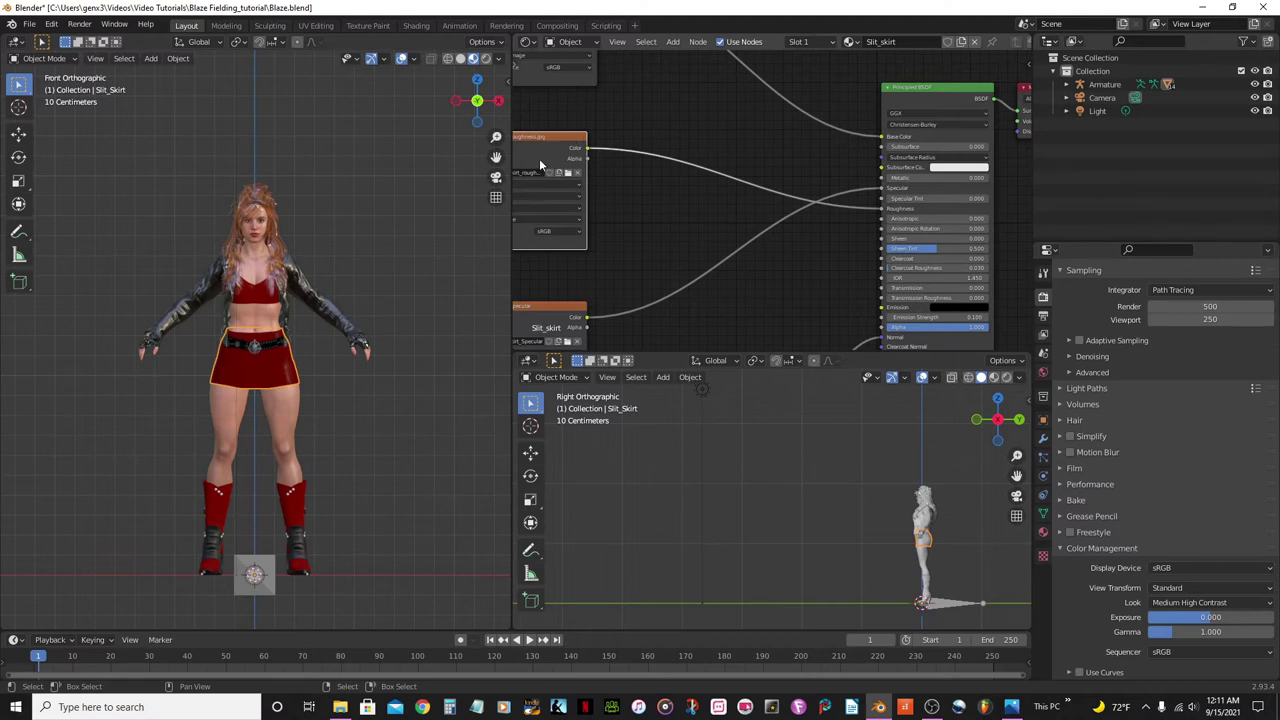
pyautogui.moveTo(540, 162); pyautogui.dragTo(707, 162)
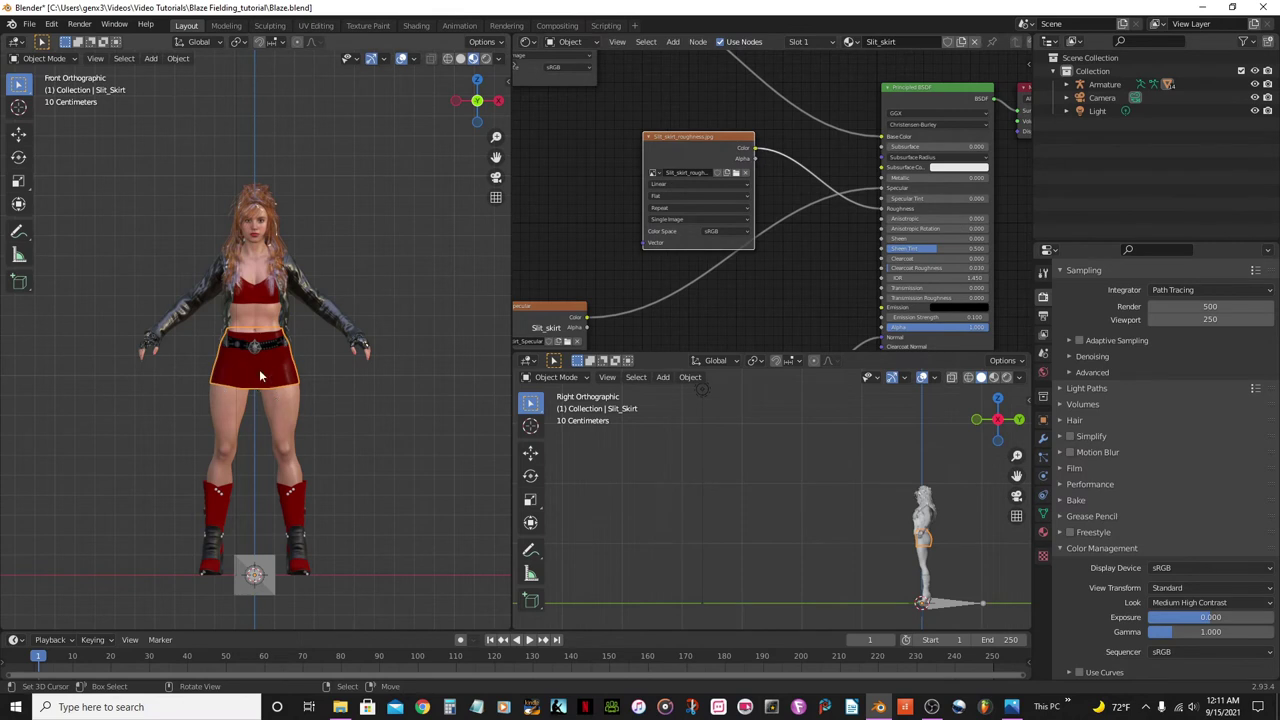
# Examine the skirt's sheen from several angles in Material Preview and Rendered shading
pyautogui.scroll(7, 300, 372)
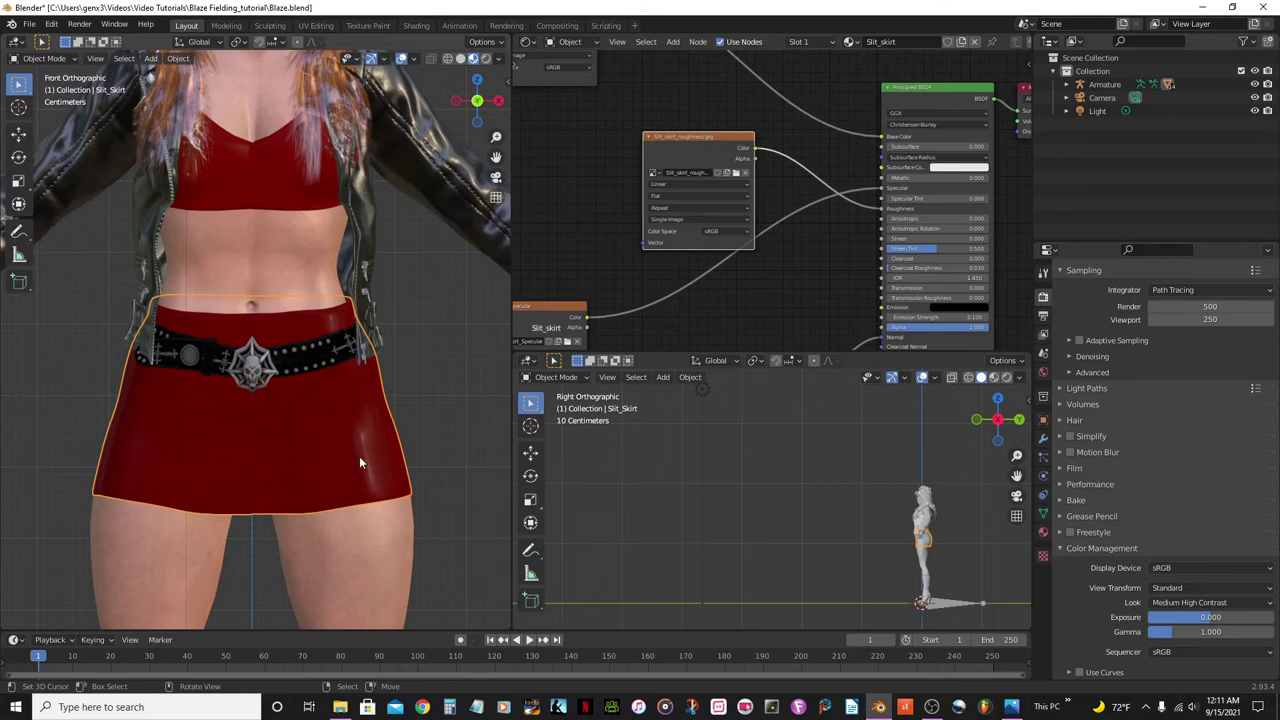
pyautogui.moveTo(375, 441); pyautogui.dragTo(388, 407, button='middle')
pyautogui.scroll(-5, 388, 407)
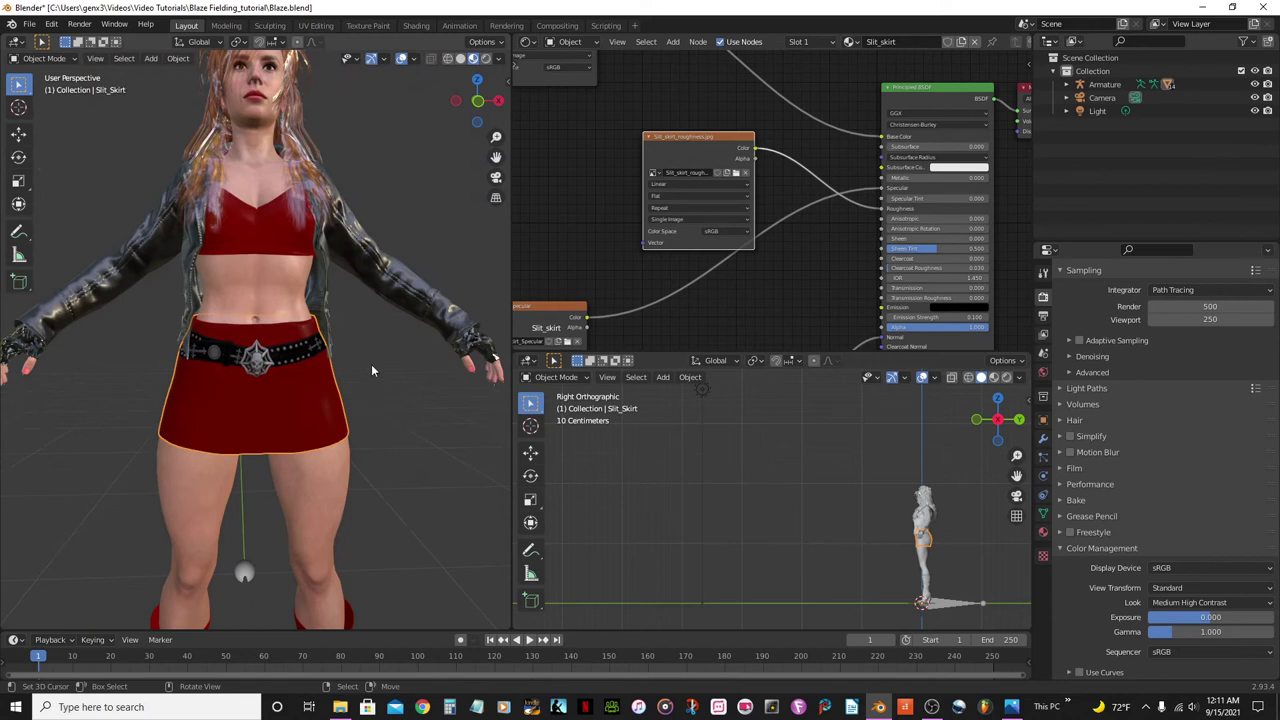
pyautogui.click(486, 59)
pyautogui.moveTo(330, 386); pyautogui.dragTo(307, 414, button='middle')
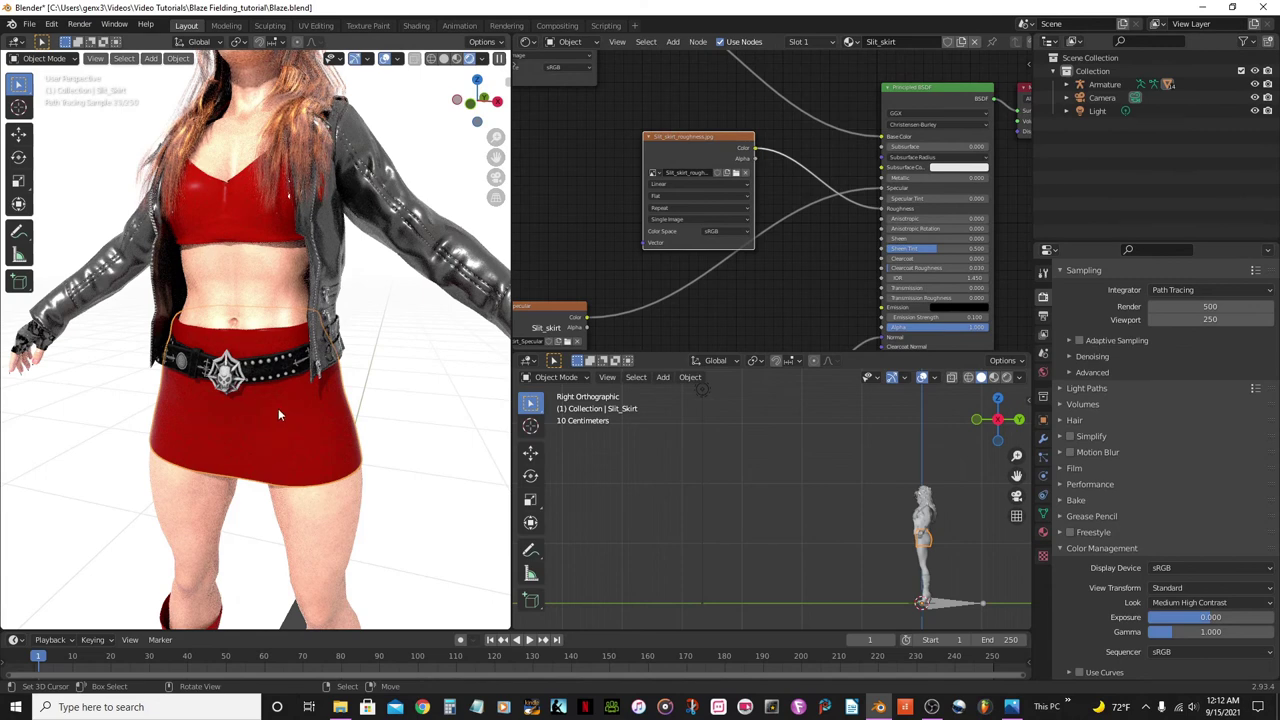
pyautogui.moveTo(262, 411); pyautogui.dragTo(193, 400, button='middle')
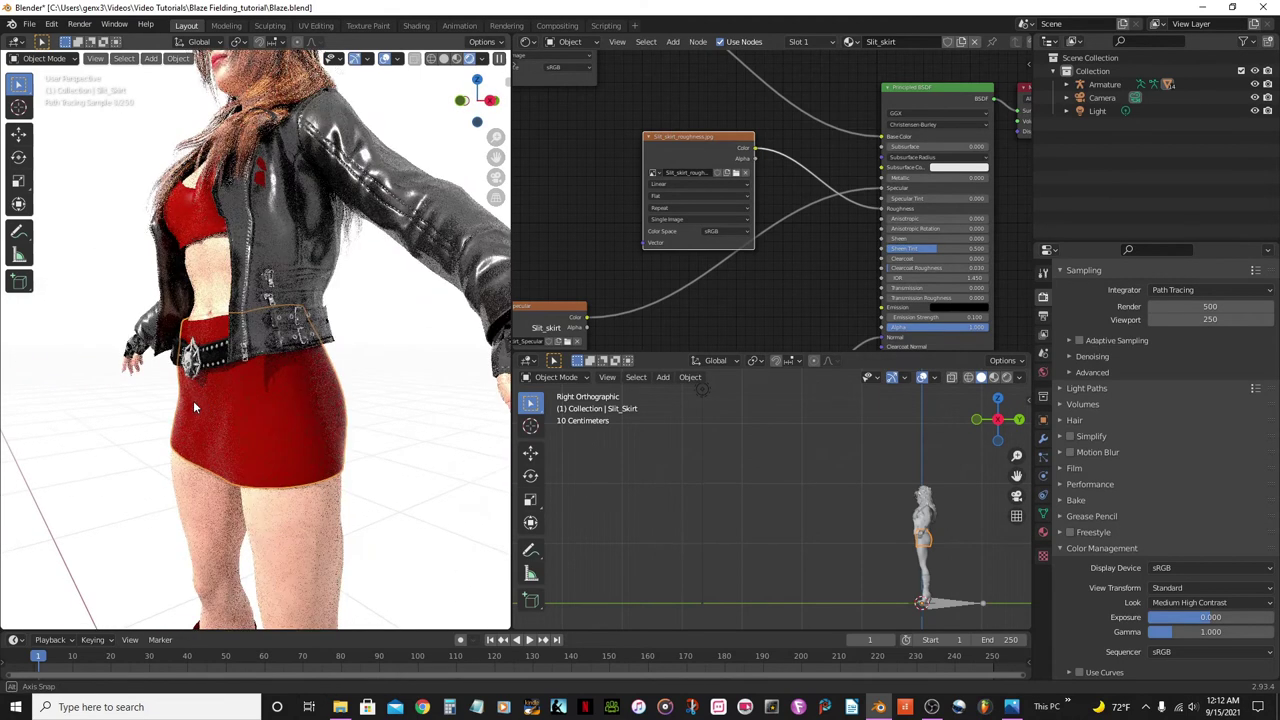
pyautogui.scroll(-3, 230, 438)
pyautogui.moveTo(230, 438); pyautogui.dragTo(350, 430, button='middle')
pyautogui.scroll(3, 350, 430)
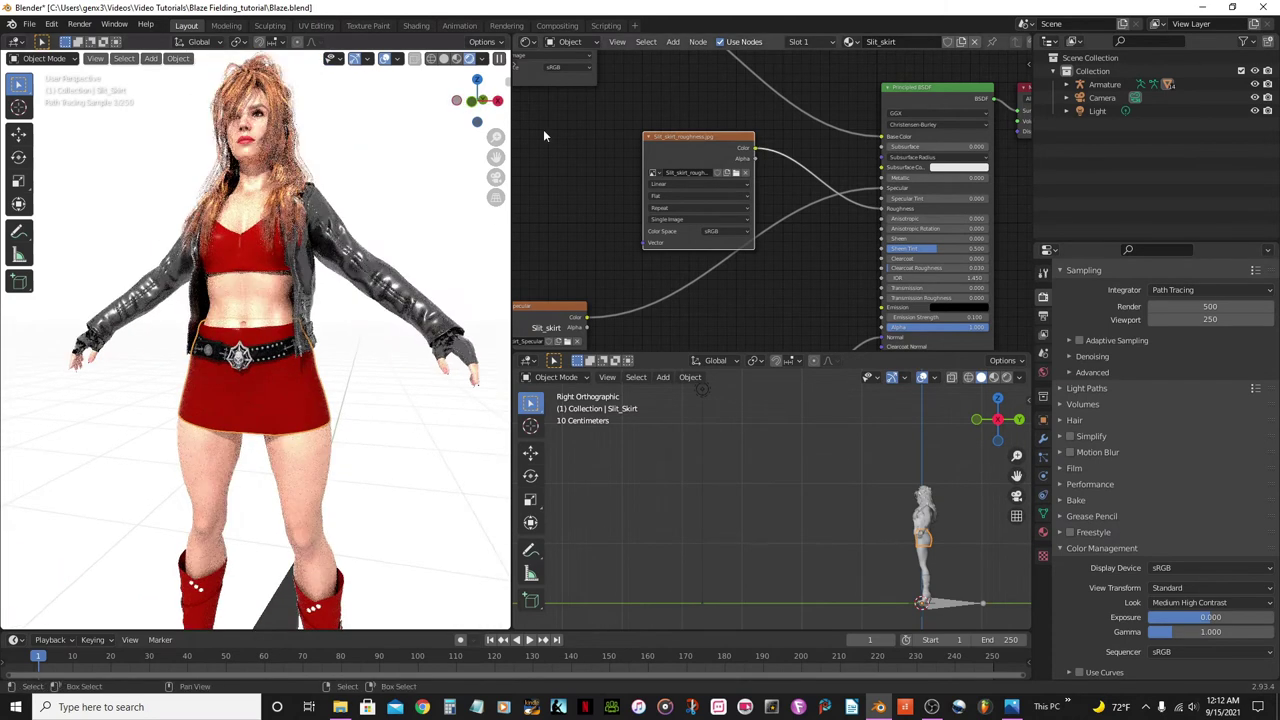
# Collapse the roughness texture node and place it just above the specular texture node
pyautogui.scroll(-1, 690, 237)
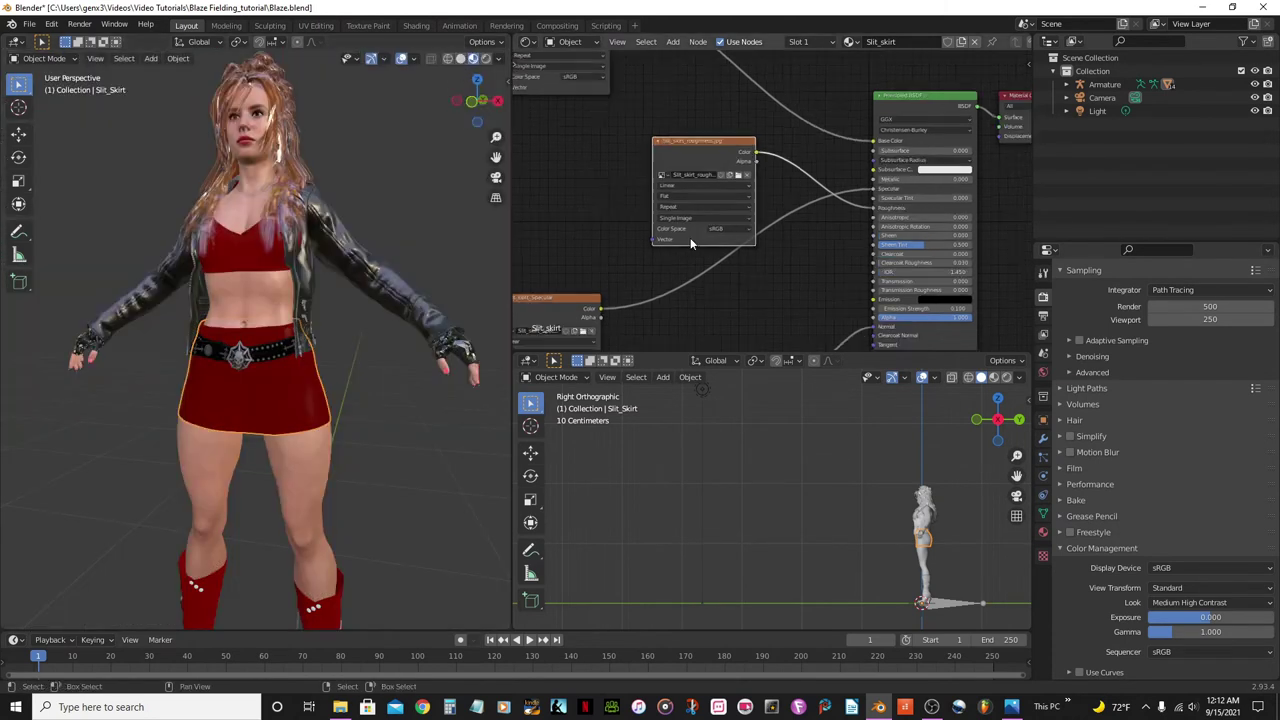
pyautogui.scroll(-1, 690, 237)
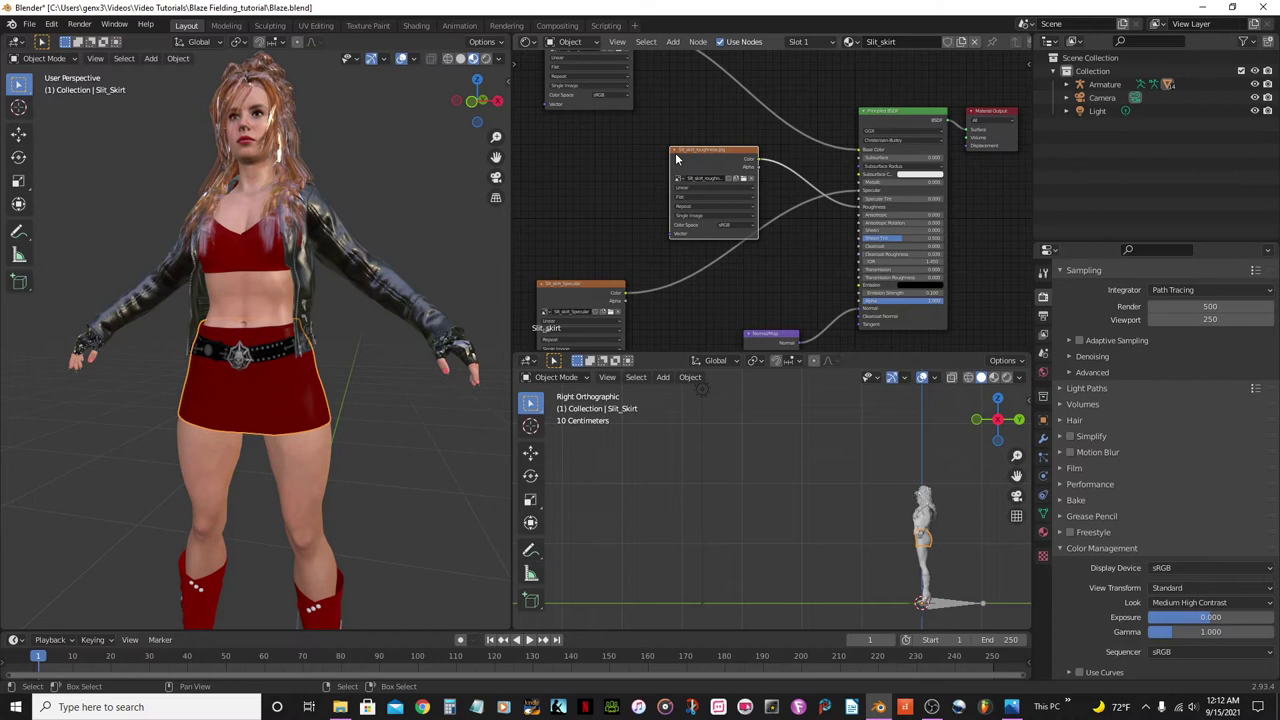
pyautogui.click(674, 151)
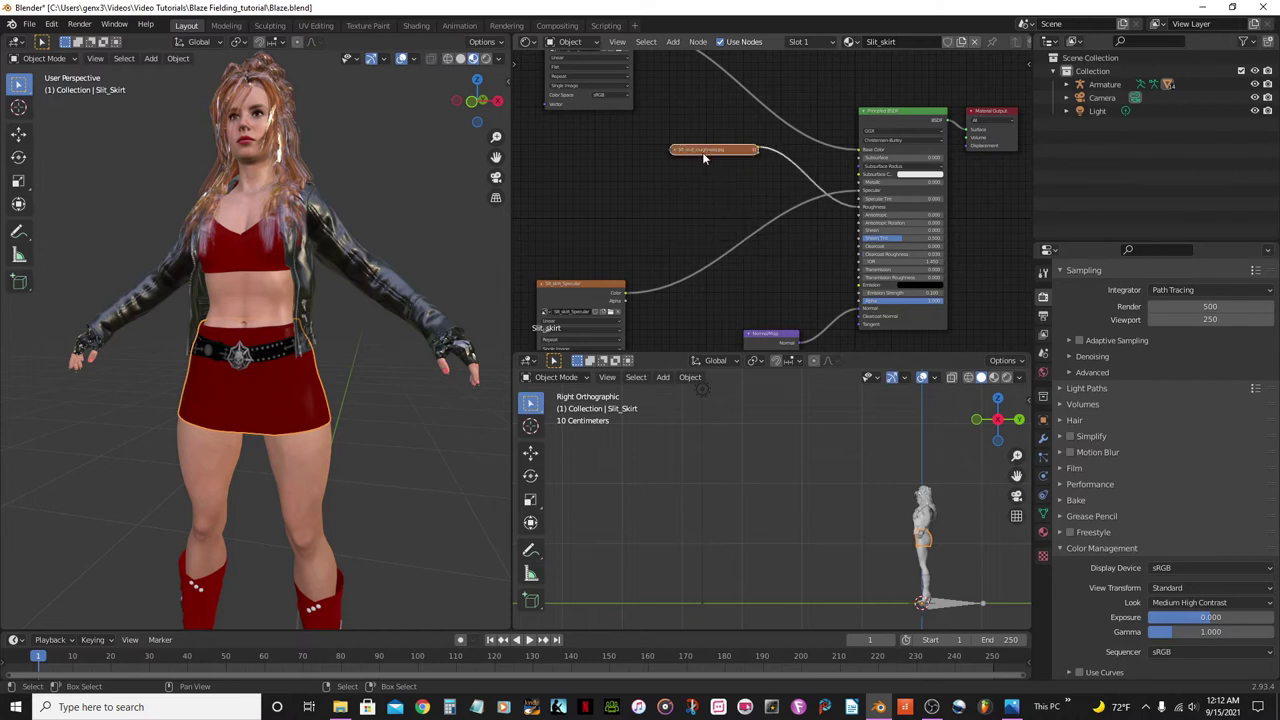
pyautogui.moveTo(702, 152); pyautogui.dragTo(683, 129)
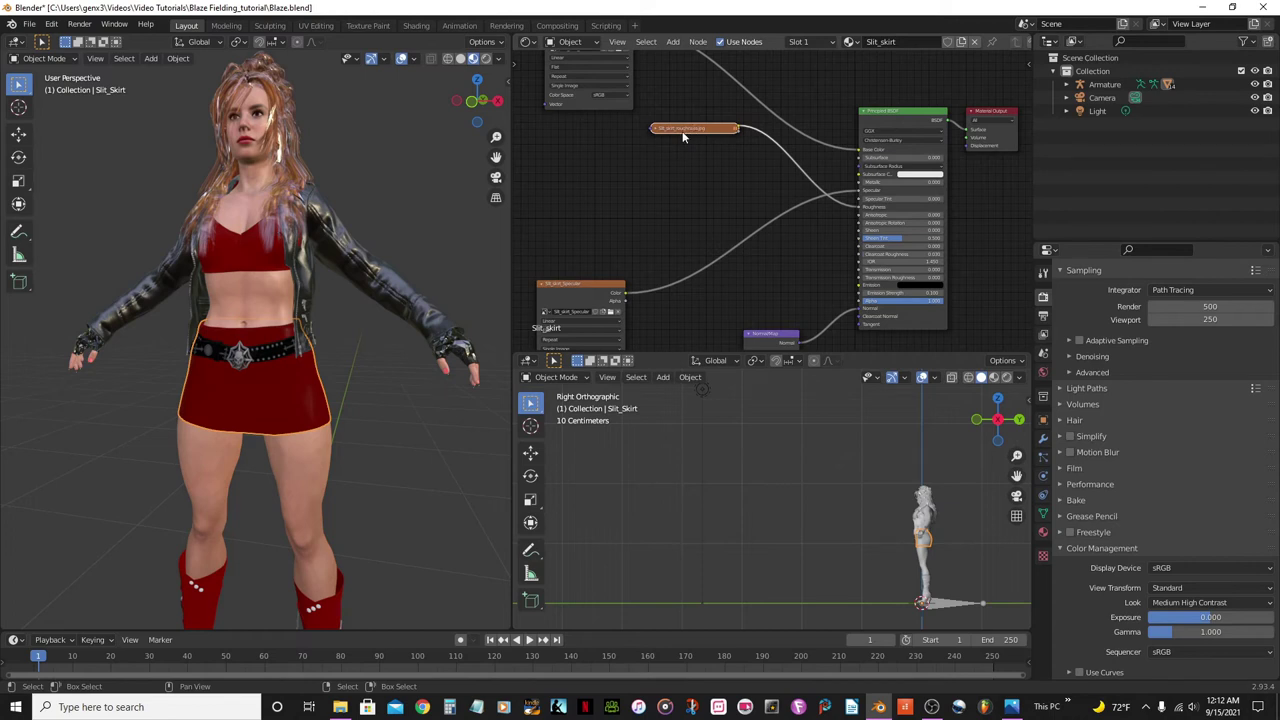
pyautogui.moveTo(683, 131); pyautogui.dragTo(597, 234)
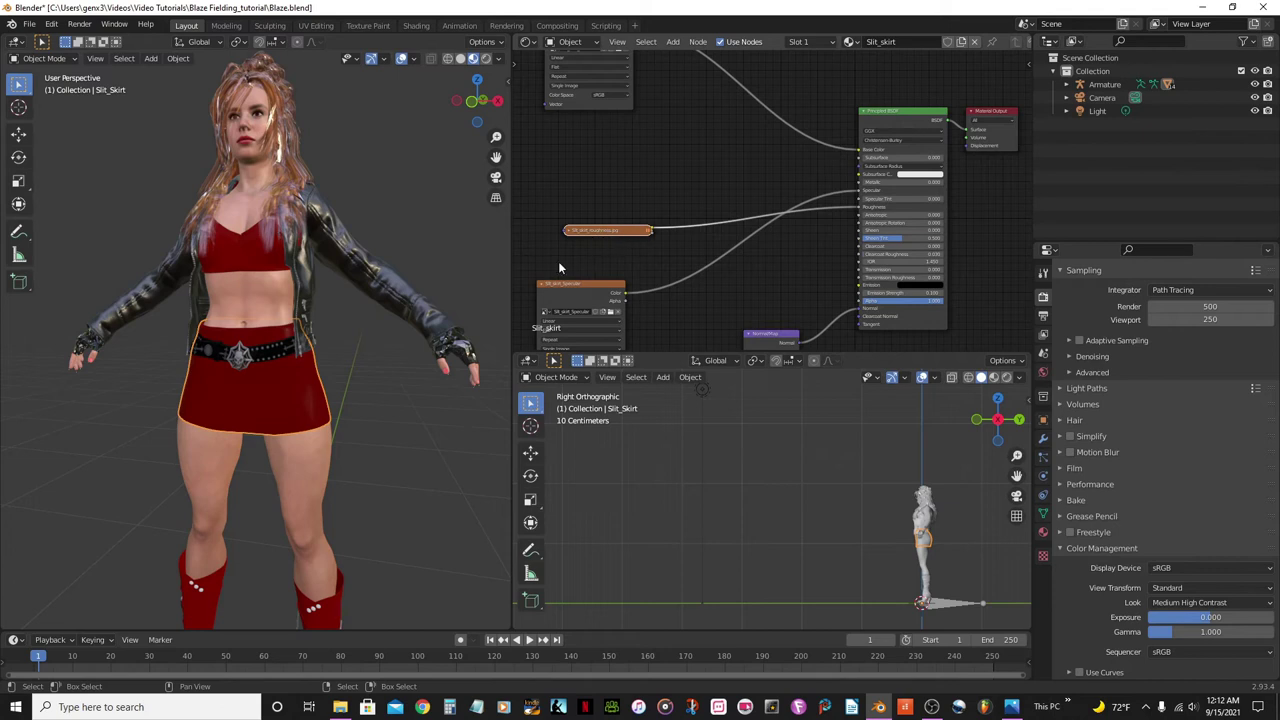
# Duplicate the collapsed roughness texture node, expand the copy and place it between the diffuse and roughness nodes
pyautogui.press('g')
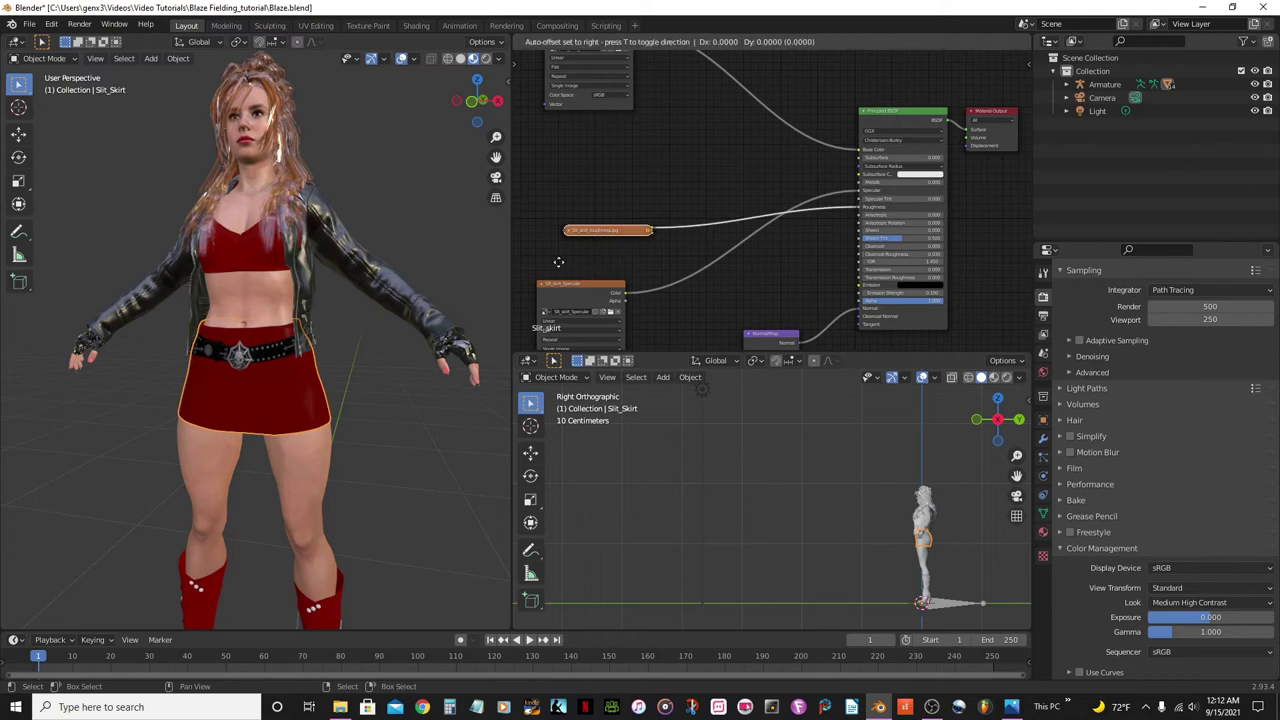
pyautogui.click(569, 204)
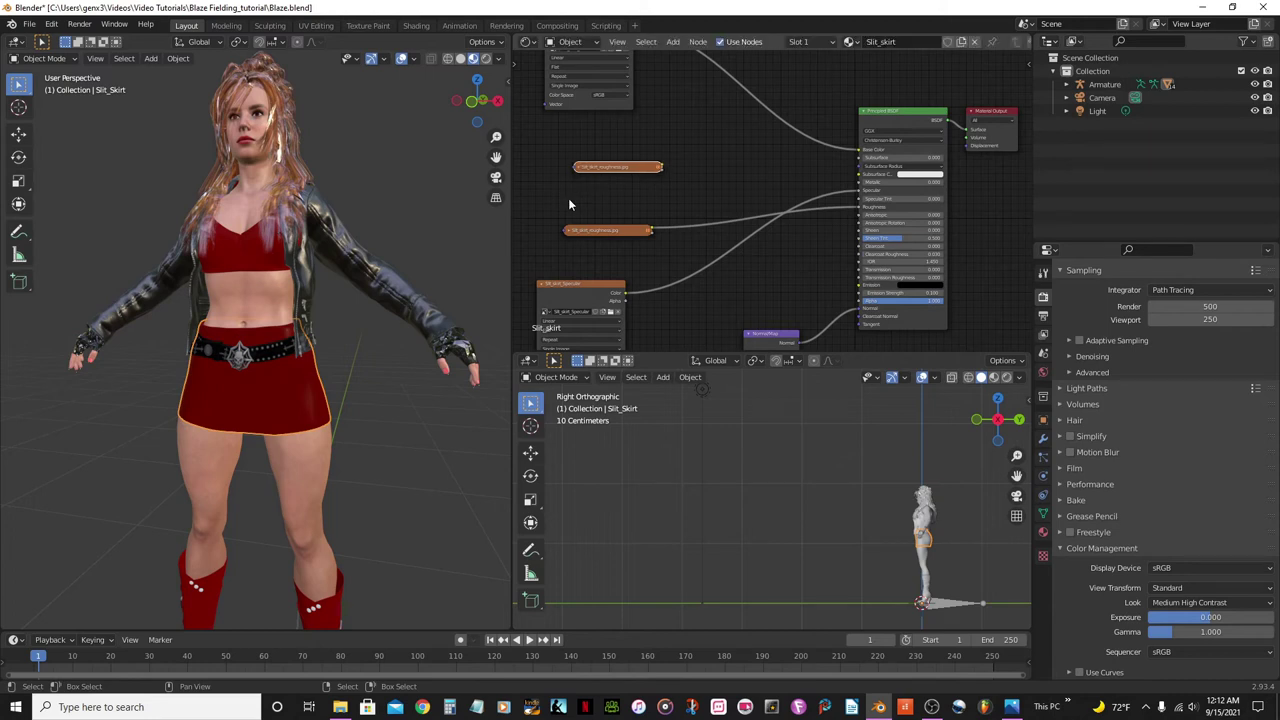
pyautogui.scroll(2, 569, 204)
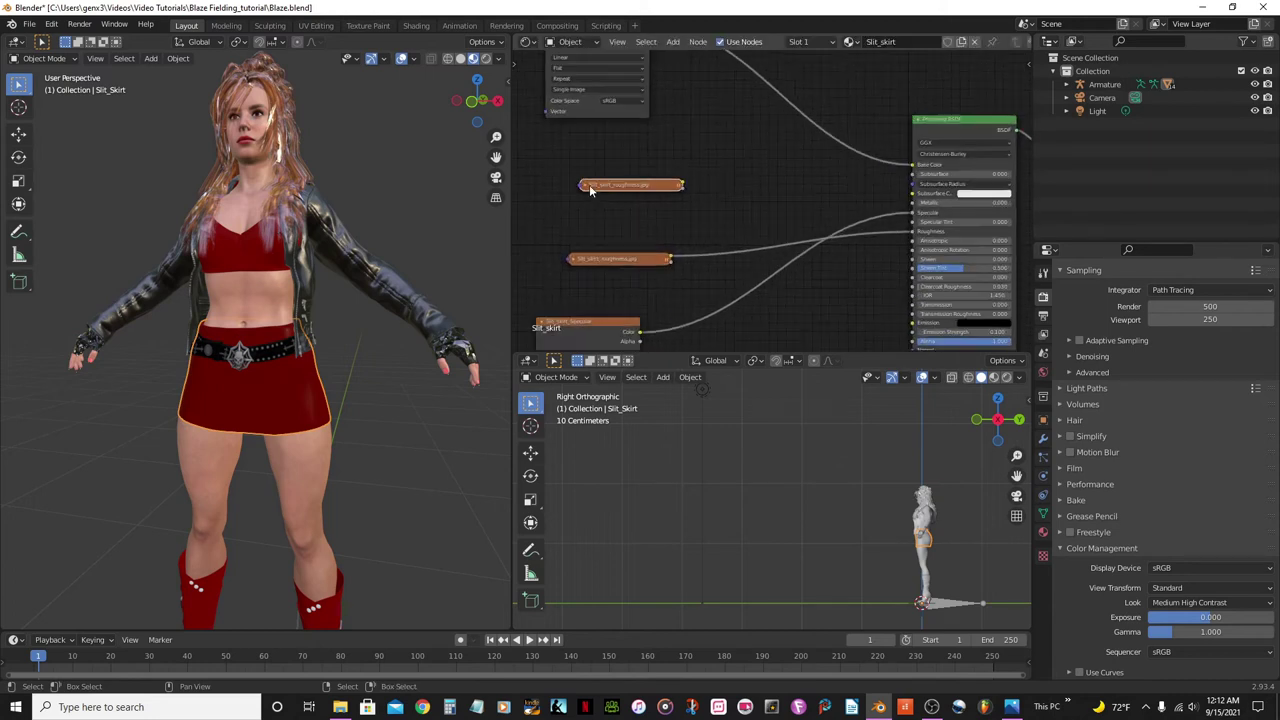
pyautogui.click(586, 185)
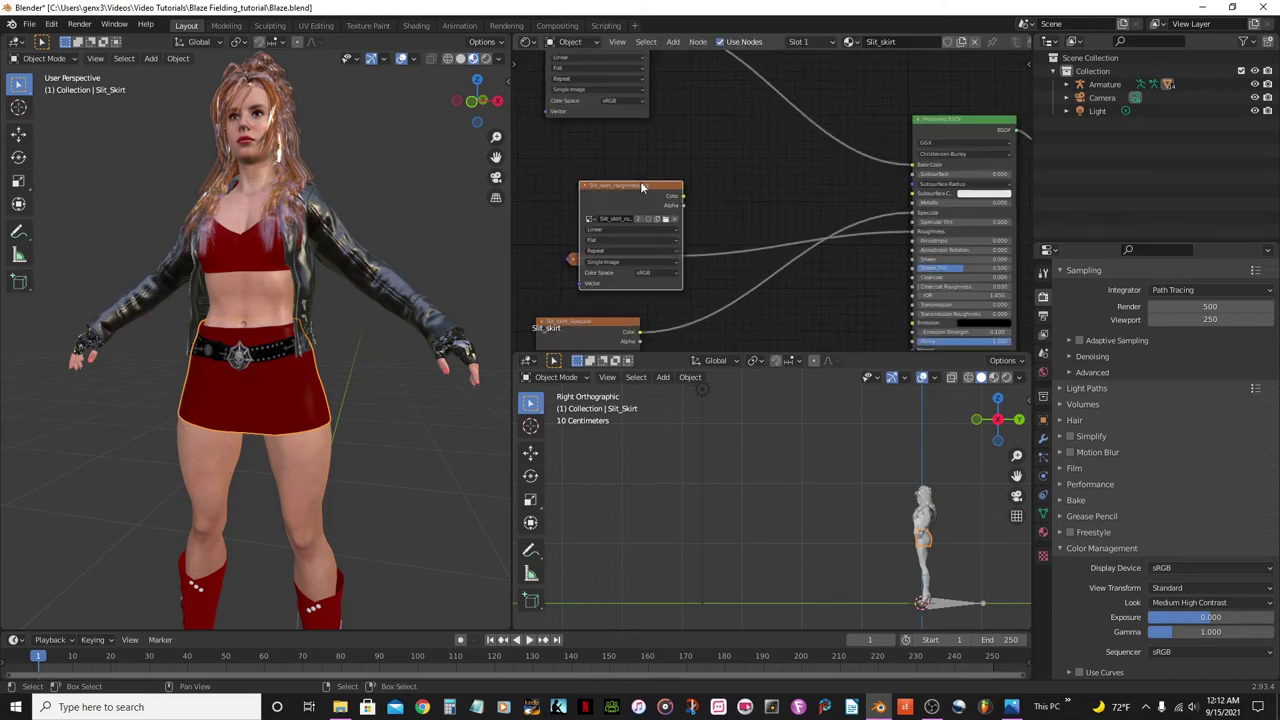
pyautogui.moveTo(629, 187); pyautogui.dragTo(627, 132)
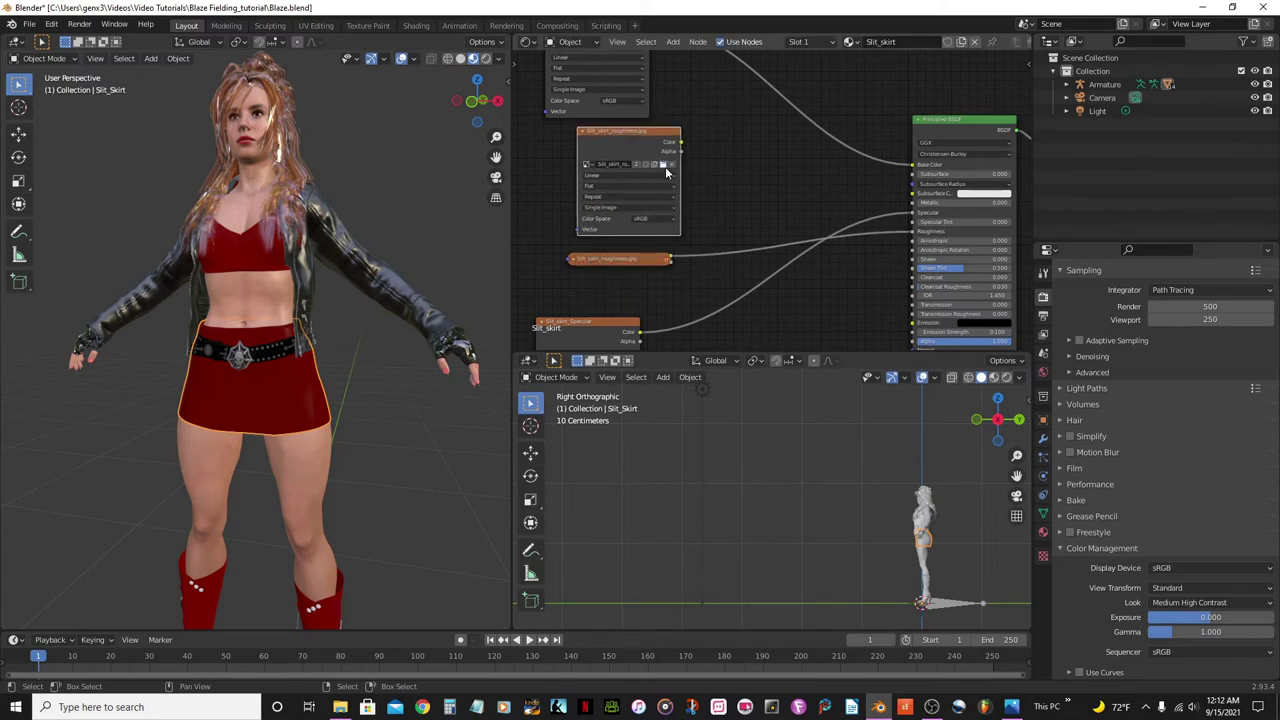
# Load Slit_skirt_ao.jpg into the duplicated texture node
pyautogui.click(665, 166)
pyautogui.scroll(-5, 377, 371)
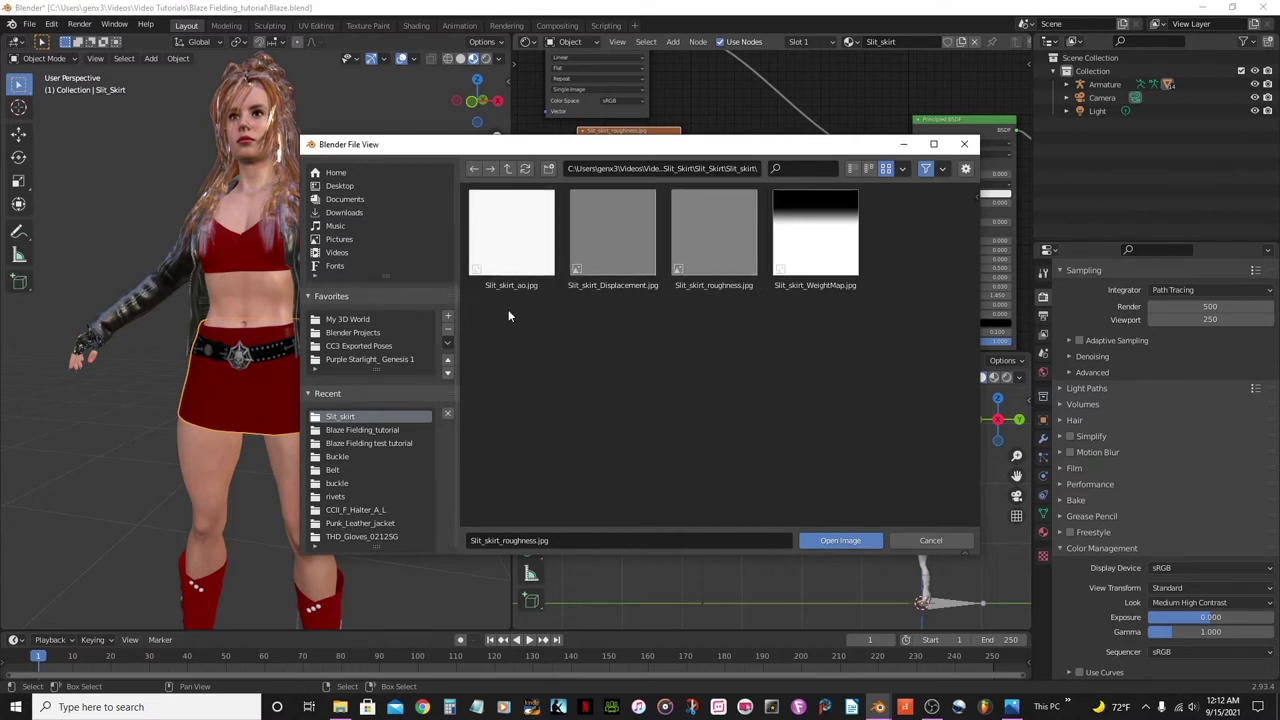
pyautogui.click(518, 246)
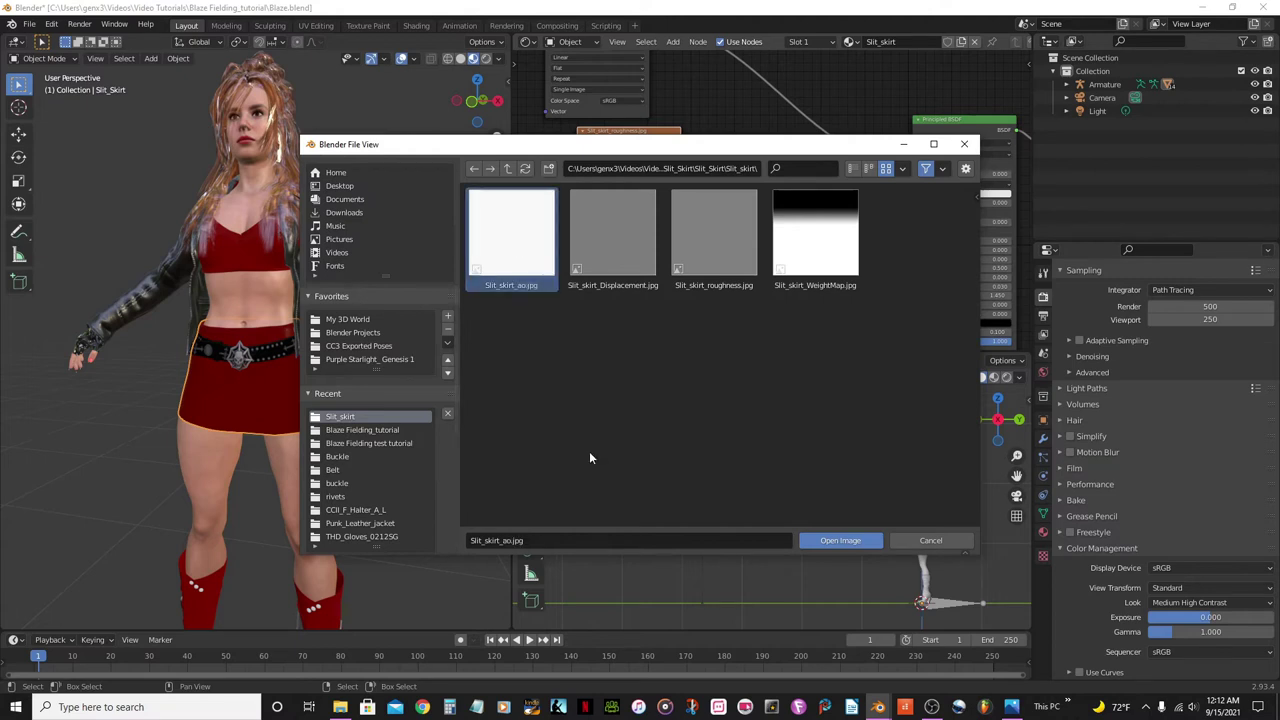
pyautogui.click(830, 542)
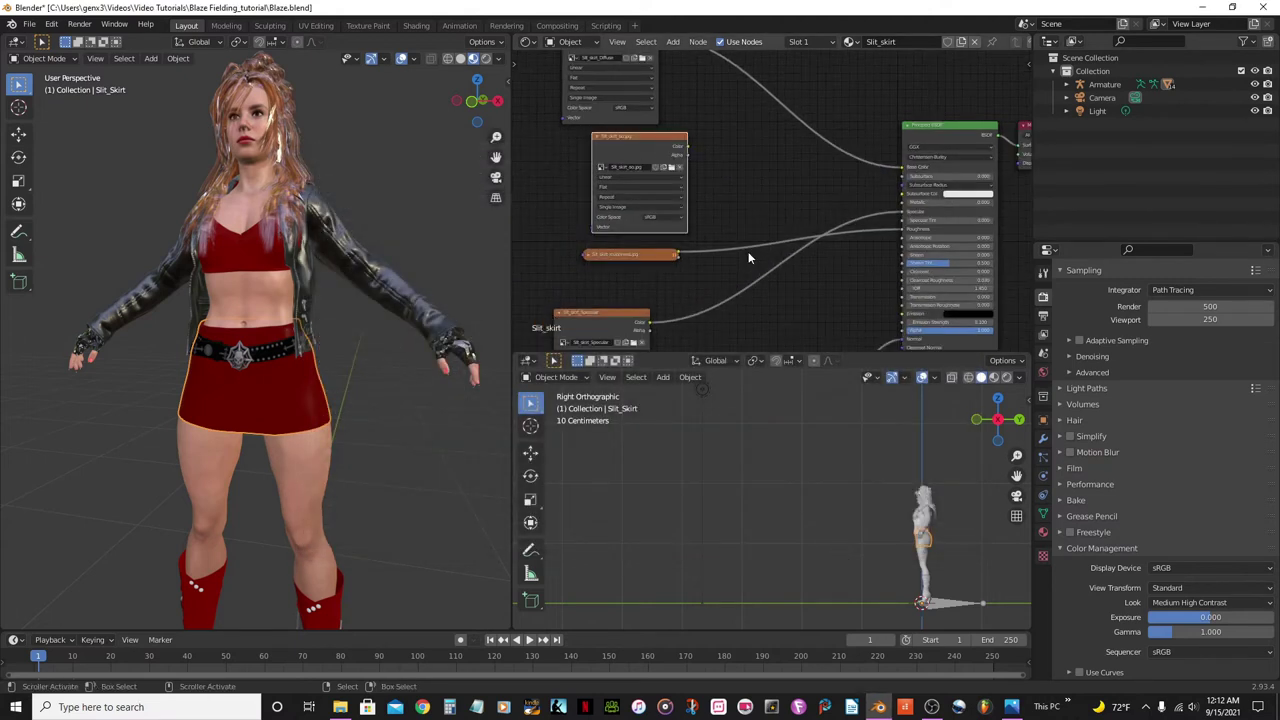
# Move the diffuse texture node higher and place the AO texture node directly beneath it
pyautogui.scroll(-2, 748, 251)
pyautogui.moveTo(806, 191); pyautogui.dragTo(822, 256, button='middle')
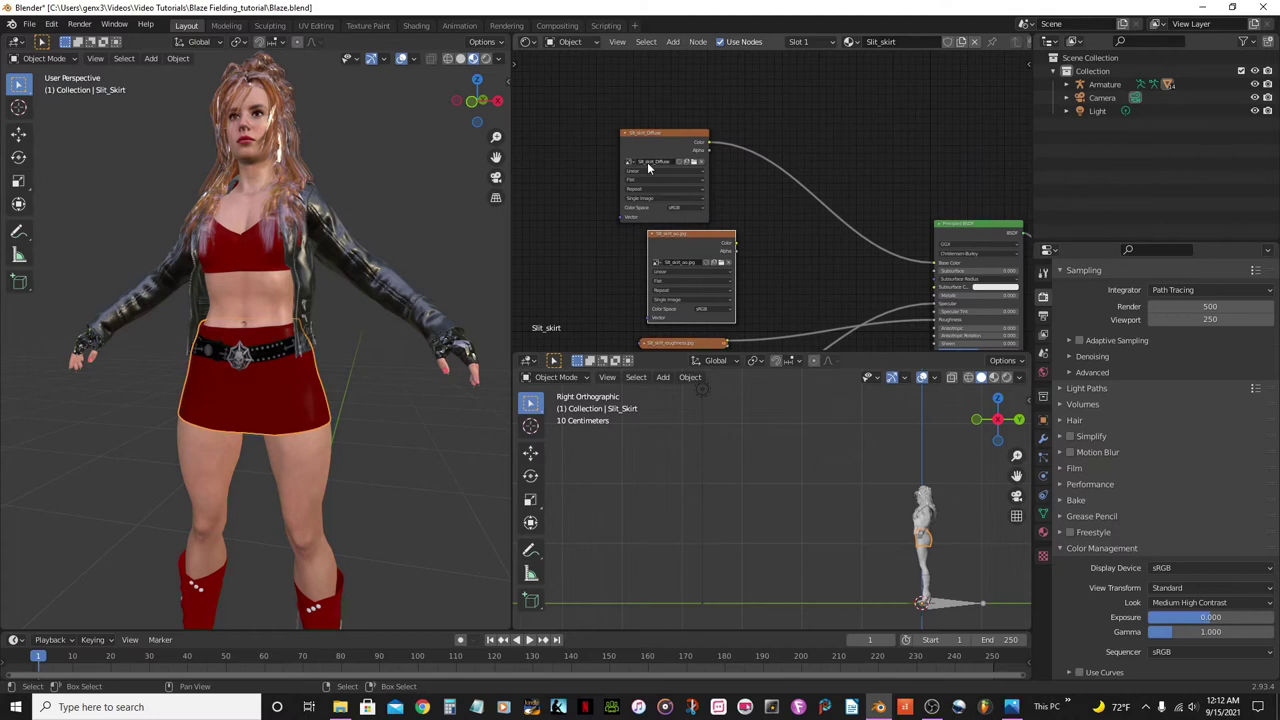
pyautogui.moveTo(663, 148); pyautogui.dragTo(654, 113)
pyautogui.click(653, 103)
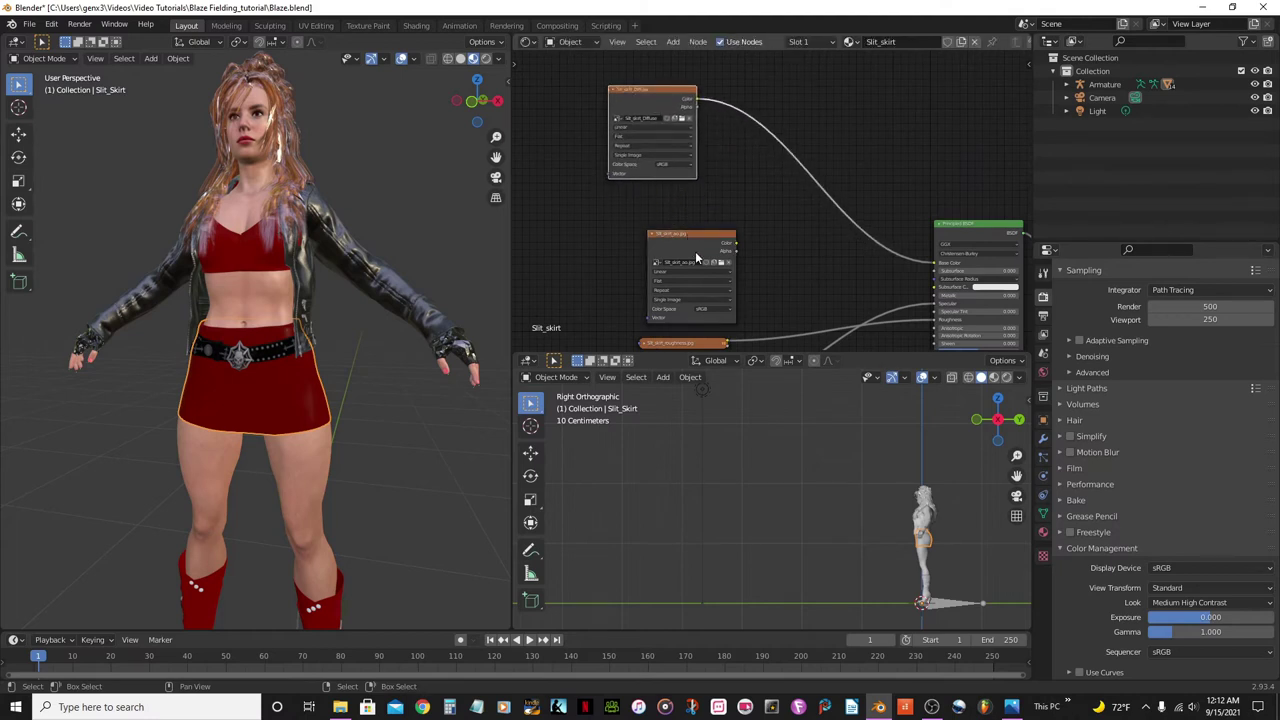
pyautogui.moveTo(694, 242); pyautogui.dragTo(639, 202)
pyautogui.scroll(1, 708, 221)
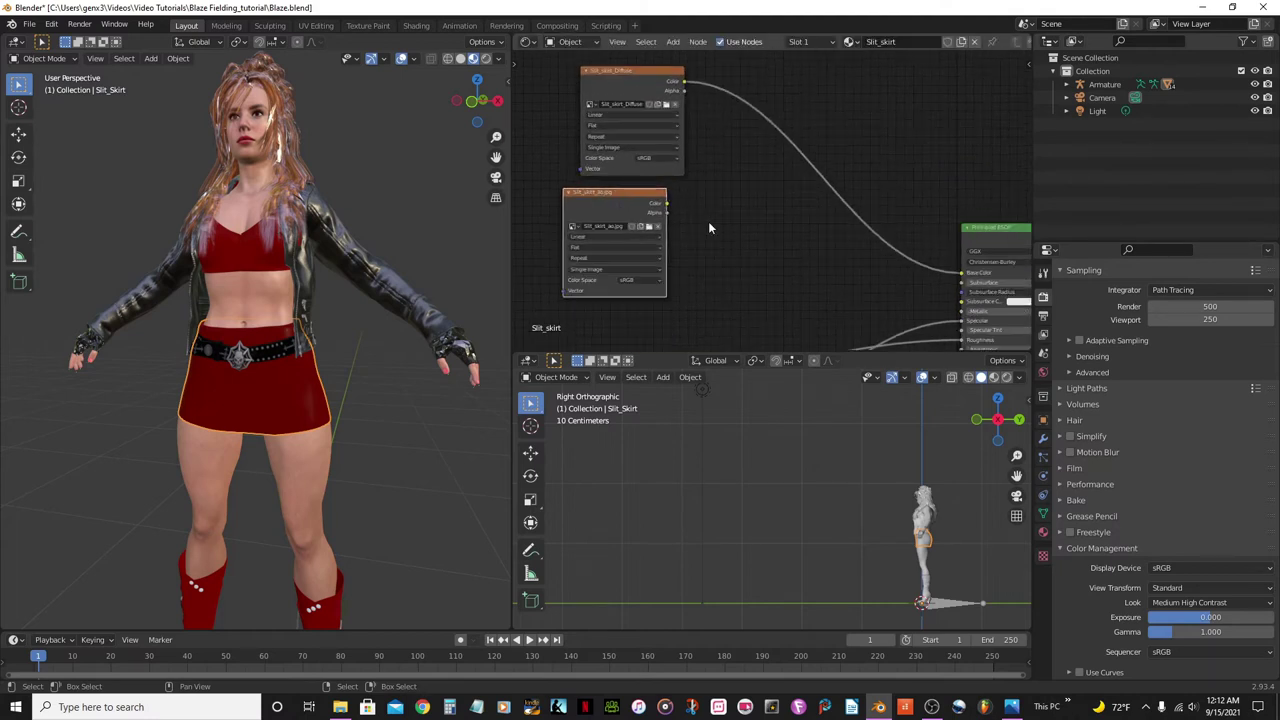
# Insert a MixRGB node on the link between the diffuse texture and the Principled BSDF's Base Color
pyautogui.click(676, 44)
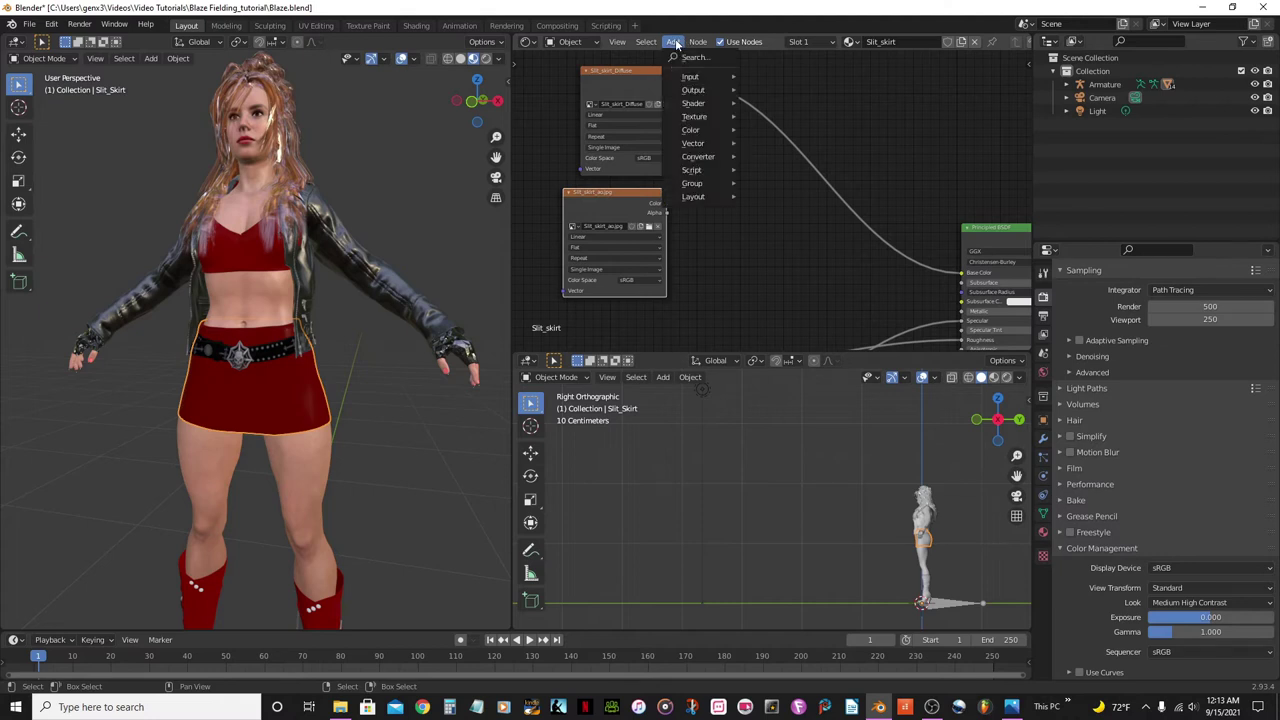
pyautogui.moveTo(697, 131)
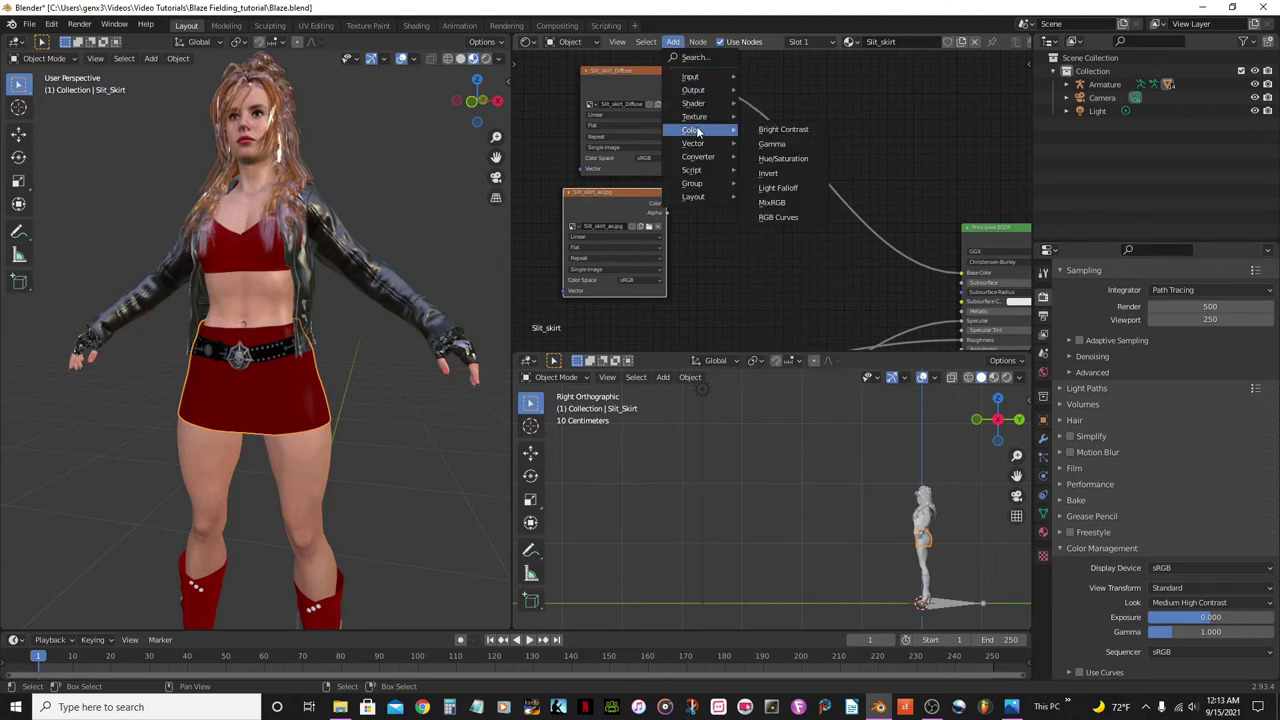
pyautogui.click(782, 204)
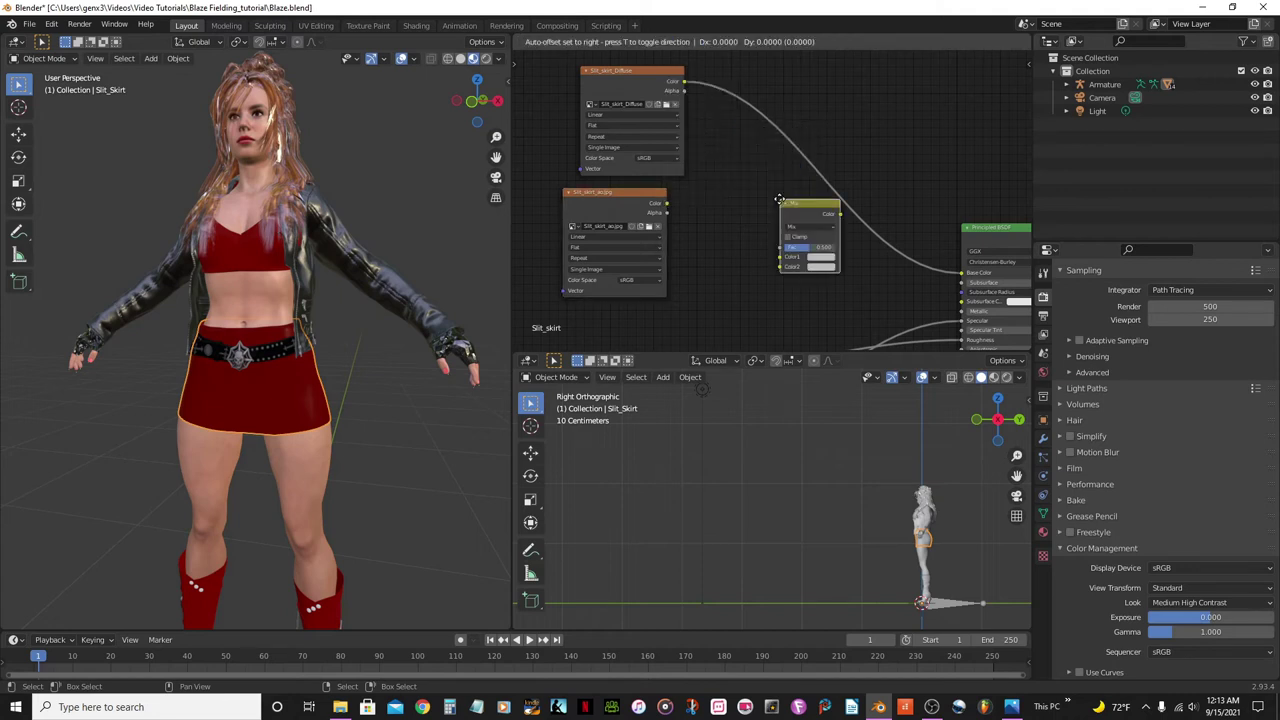
pyautogui.click(778, 132)
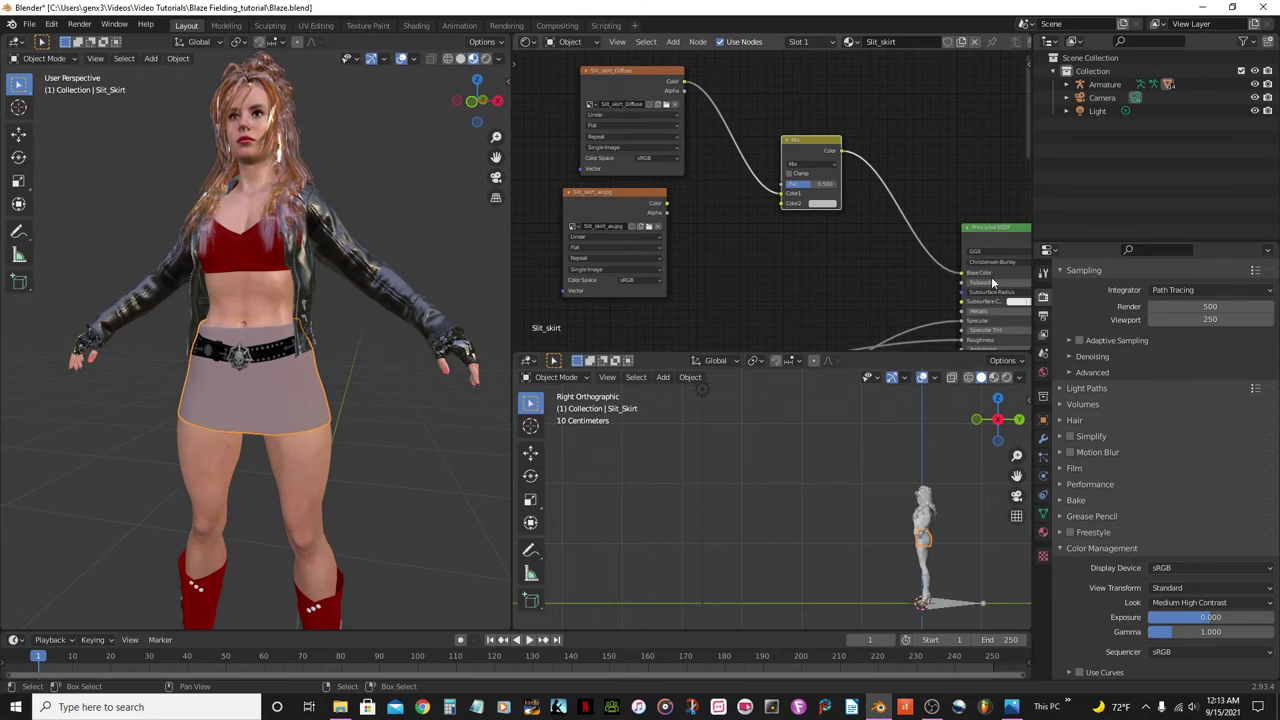
# Connect the AO texture's Color output to the Mix node's Color2 input and set the AO color space to Non-Color
pyautogui.scroll(2, 686, 215)
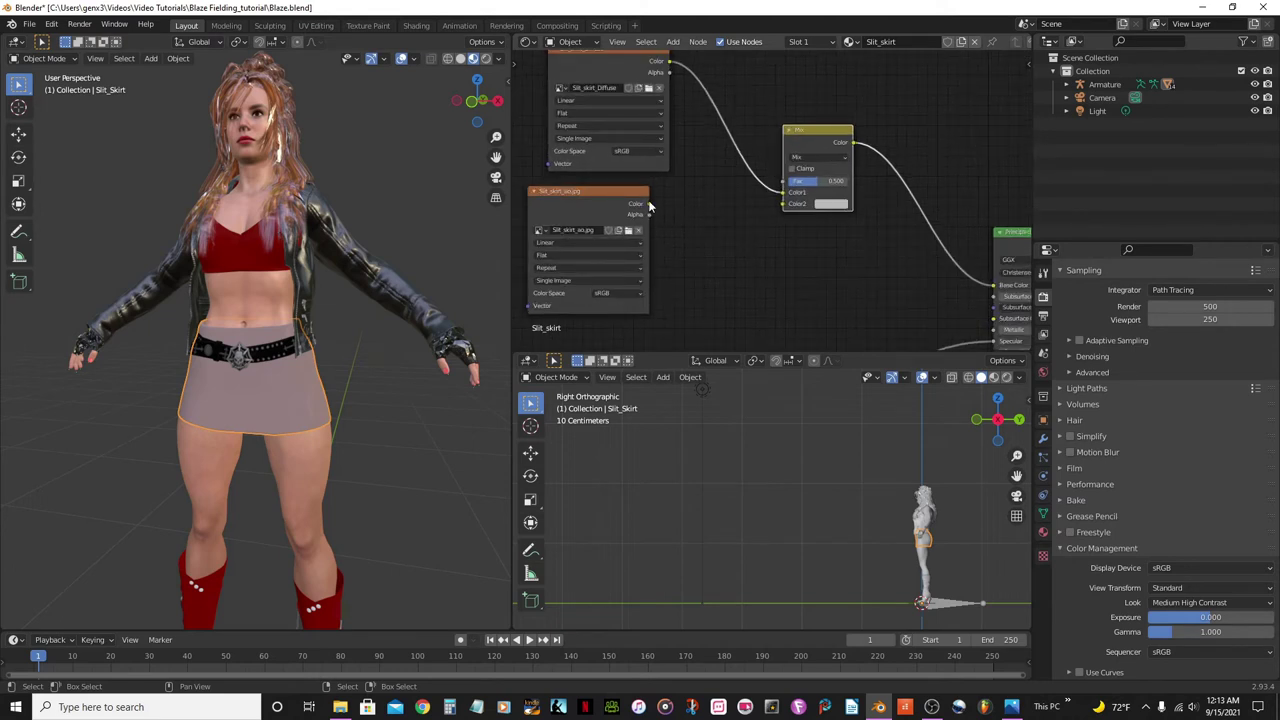
pyautogui.moveTo(648, 205); pyautogui.dragTo(784, 204)
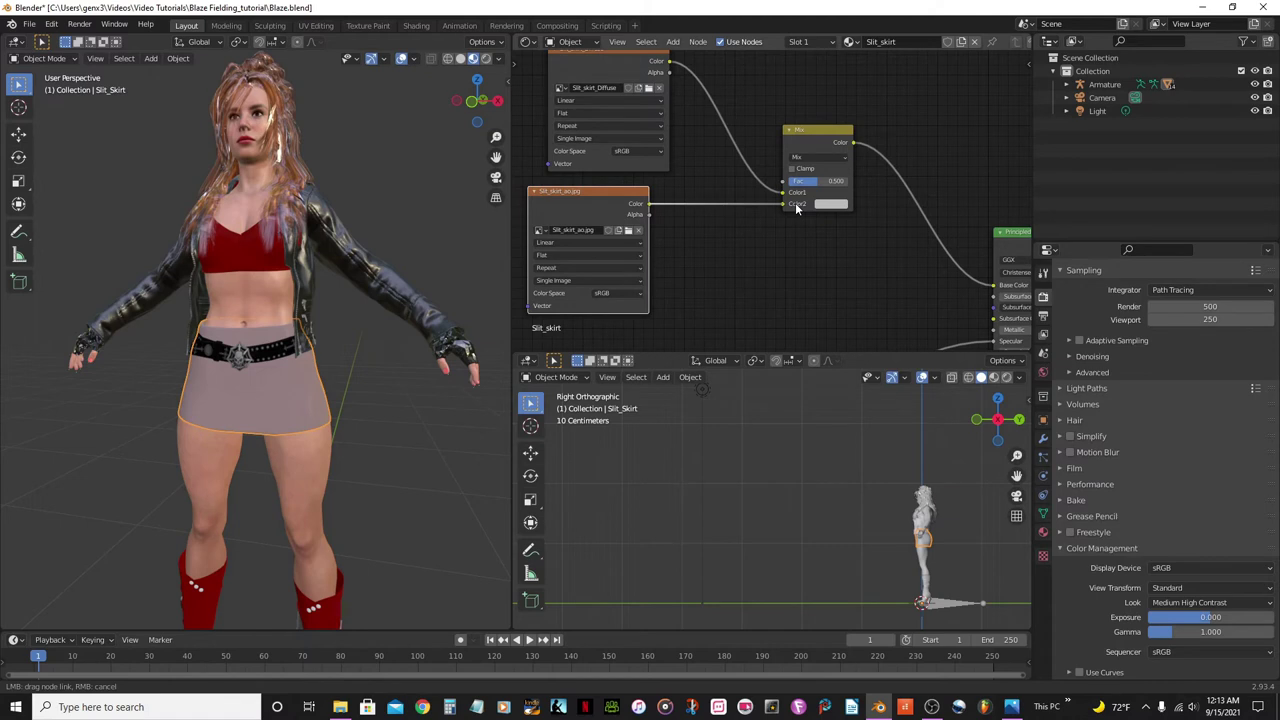
pyautogui.click(643, 294)
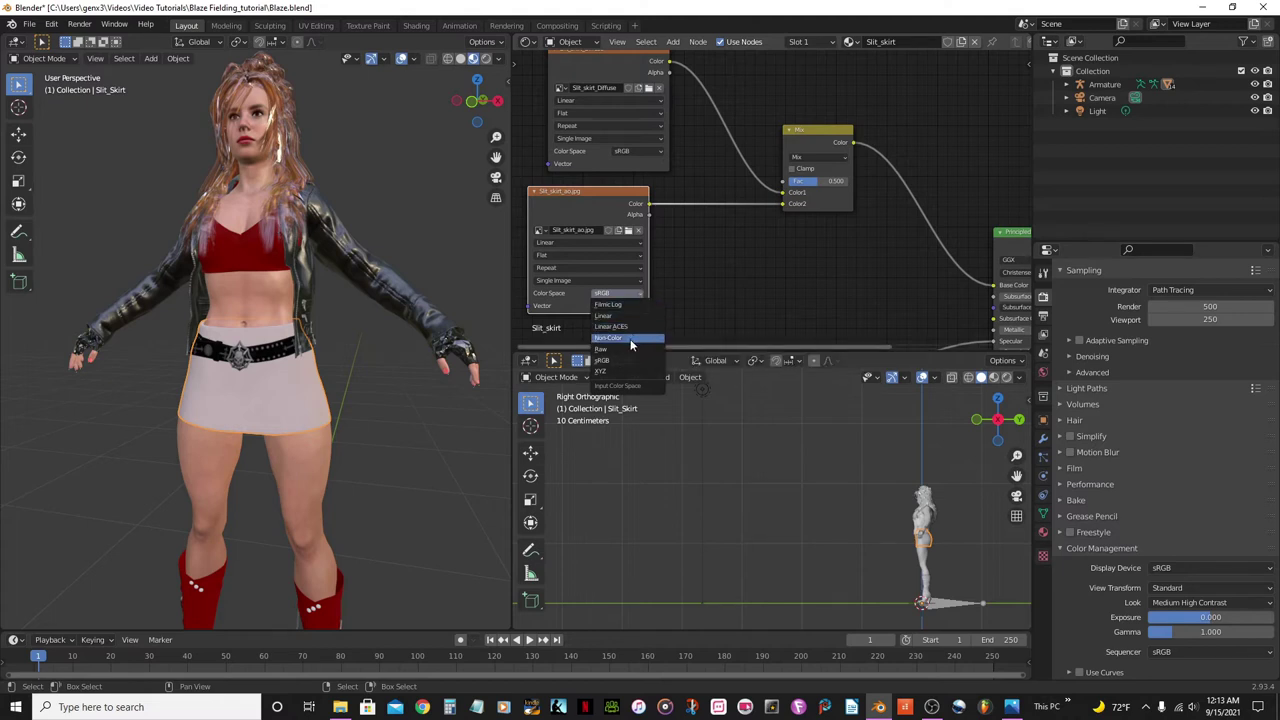
pyautogui.click(630, 340)
# Move the roughness texture node up beneath the AO node and set its color space to Non-Color
pyautogui.scroll(-4, 650, 330)
pyautogui.moveTo(671, 305); pyautogui.dragTo(678, 174, button='middle')
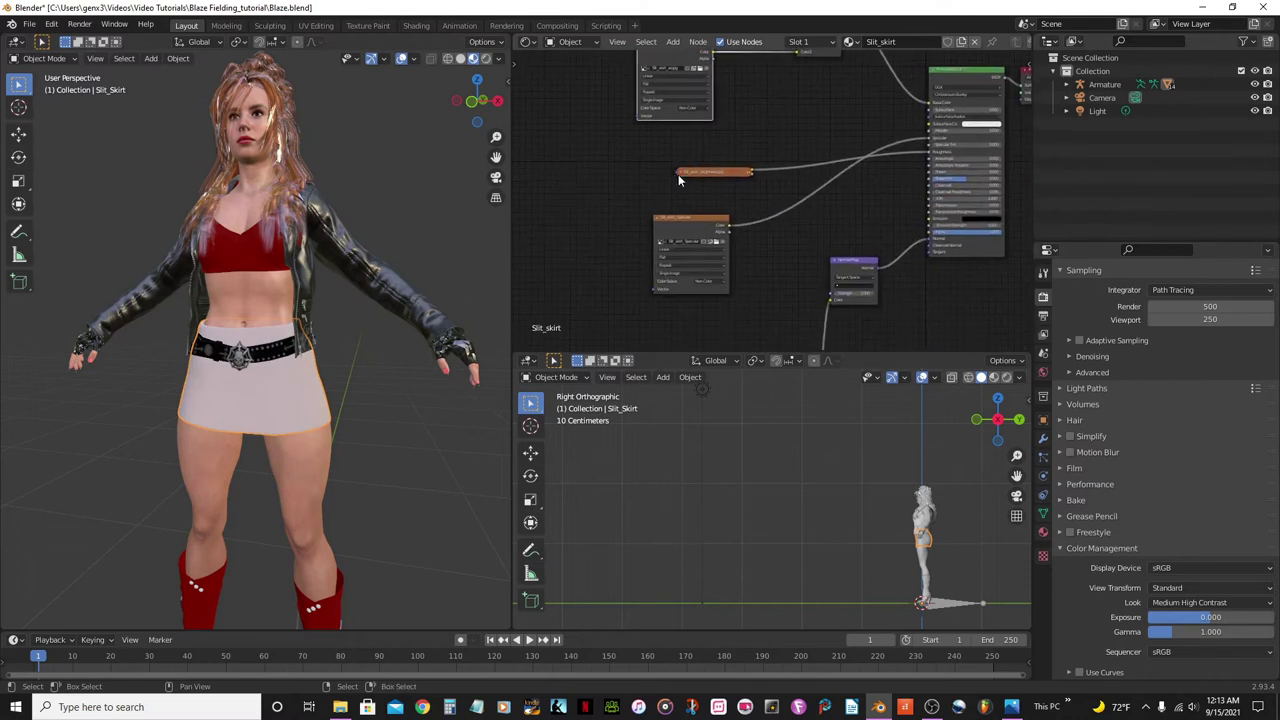
pyautogui.scroll(2, 678, 174)
pyautogui.moveTo(654, 154); pyautogui.dragTo(637, 115)
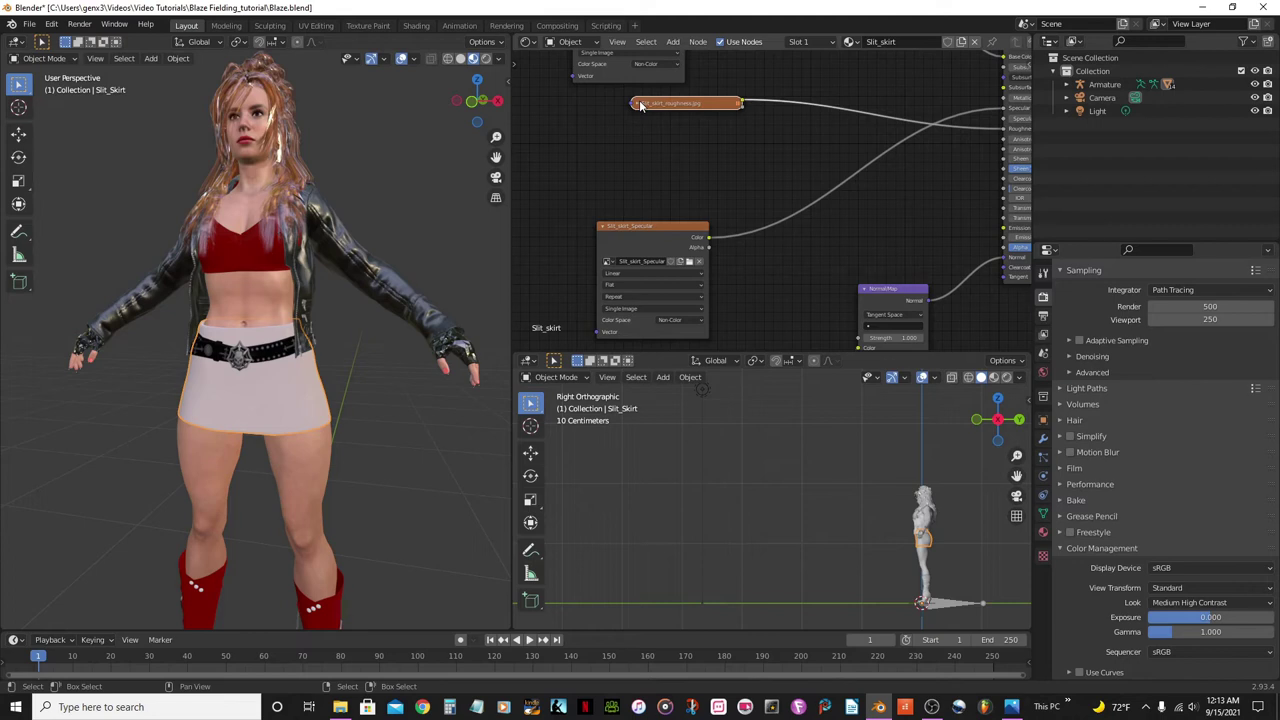
pyautogui.click(638, 103)
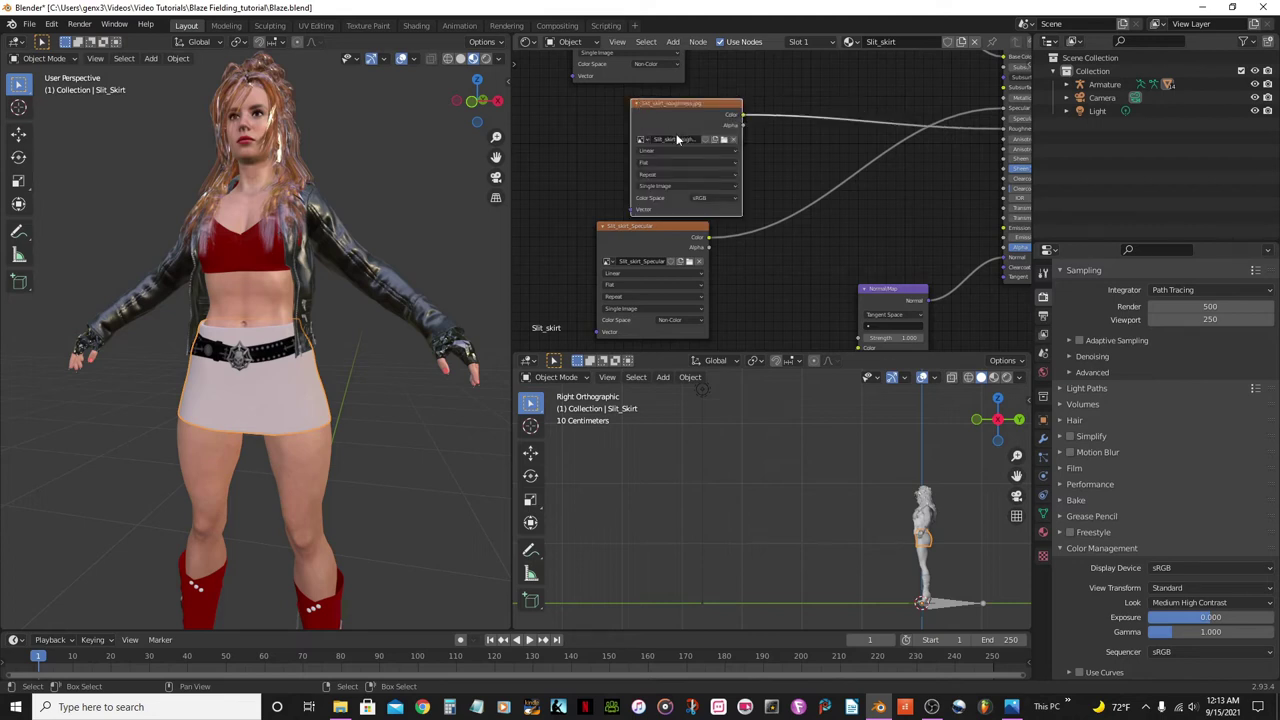
pyautogui.click(731, 199)
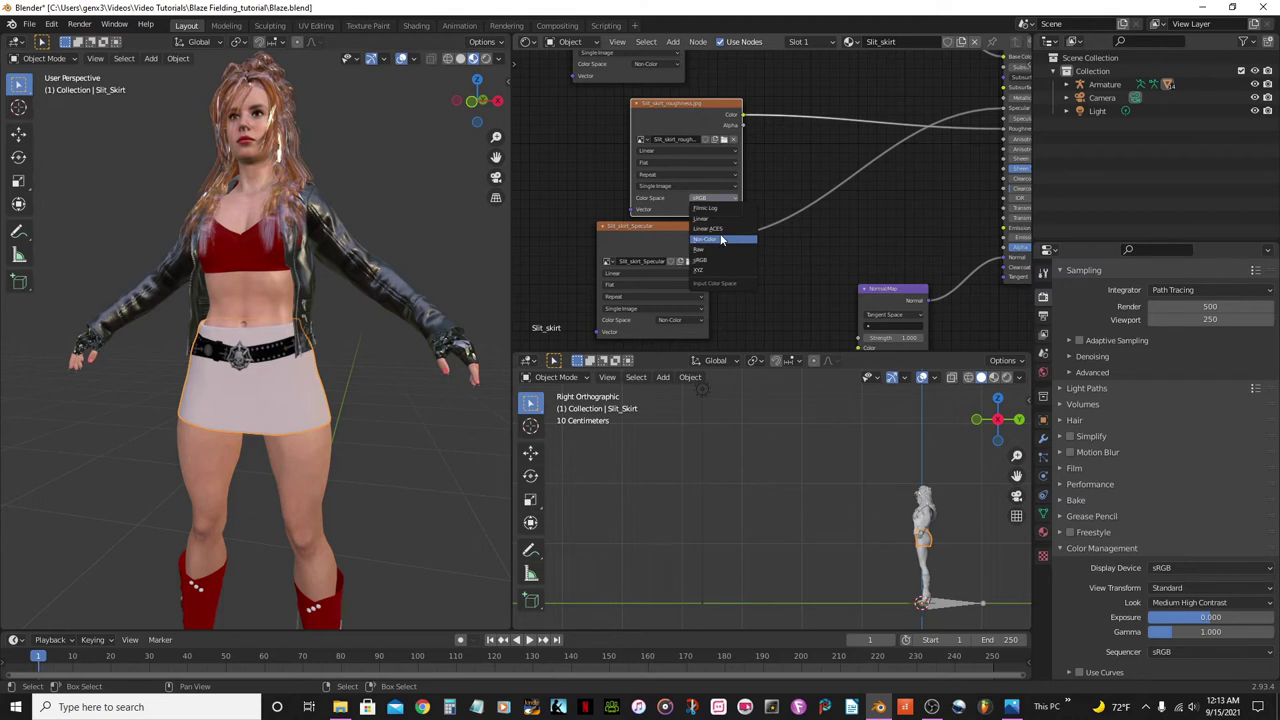
pyautogui.click(721, 240)
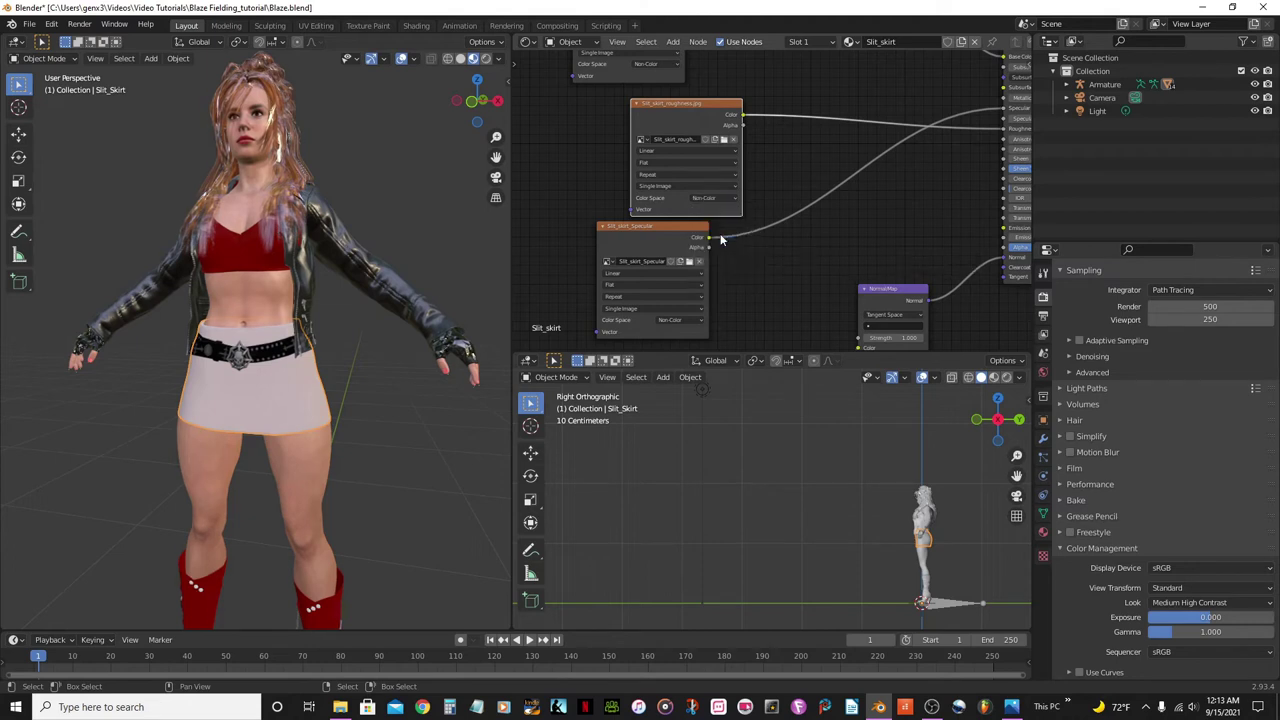
# Collapse the roughness and AO texture nodes to compact the node tree
pyautogui.click(636, 104)
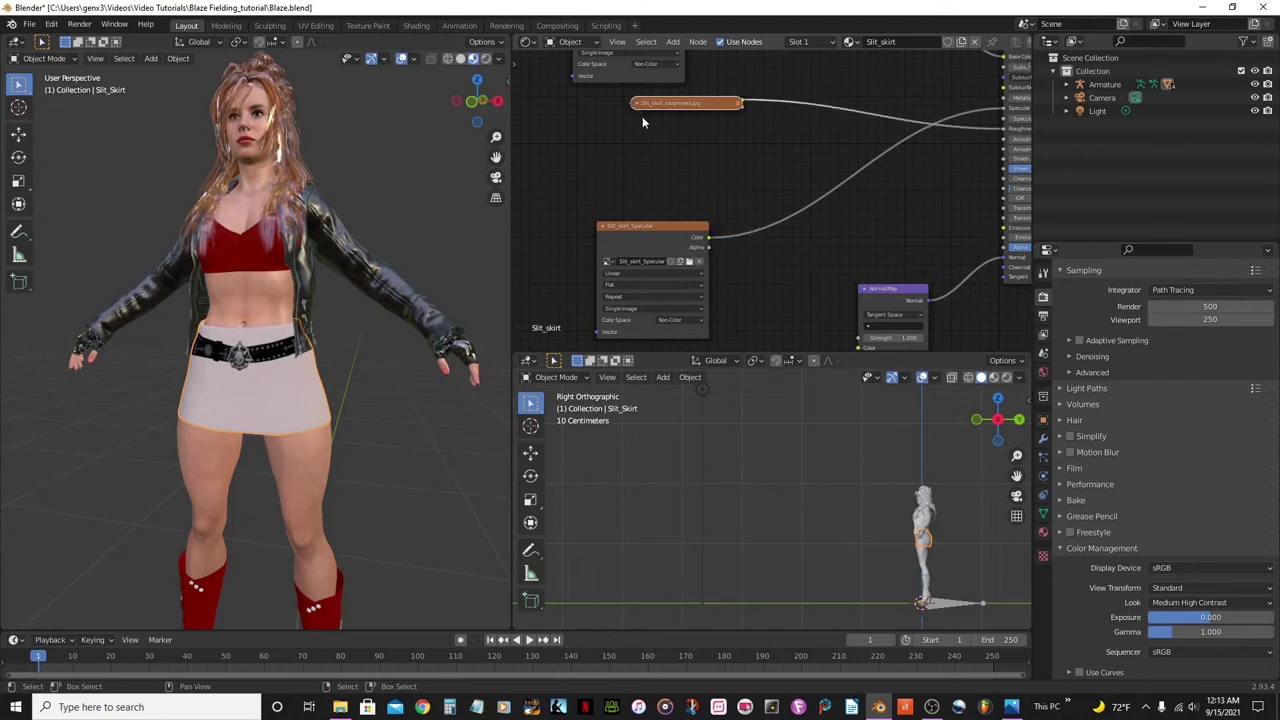
pyautogui.scroll(-1, 643, 118)
pyautogui.moveTo(643, 118); pyautogui.dragTo(671, 254, button='middle')
pyautogui.scroll(1, 606, 270)
pyautogui.click(592, 173)
# Set the Mix node's blending mode to Multiply and save the Blaze.blend file
pyautogui.moveTo(742, 233); pyautogui.dragTo(633, 251, button='middle')
pyautogui.scroll(1, 650, 235)
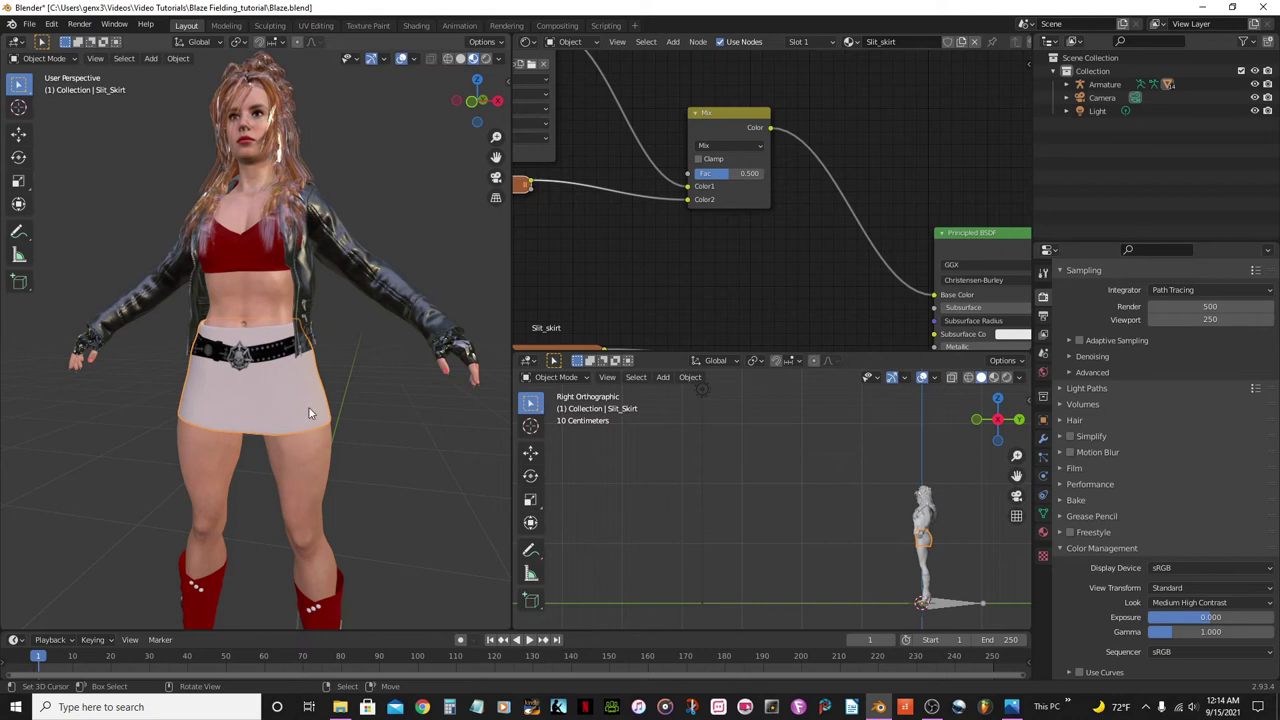
pyautogui.click(755, 146)
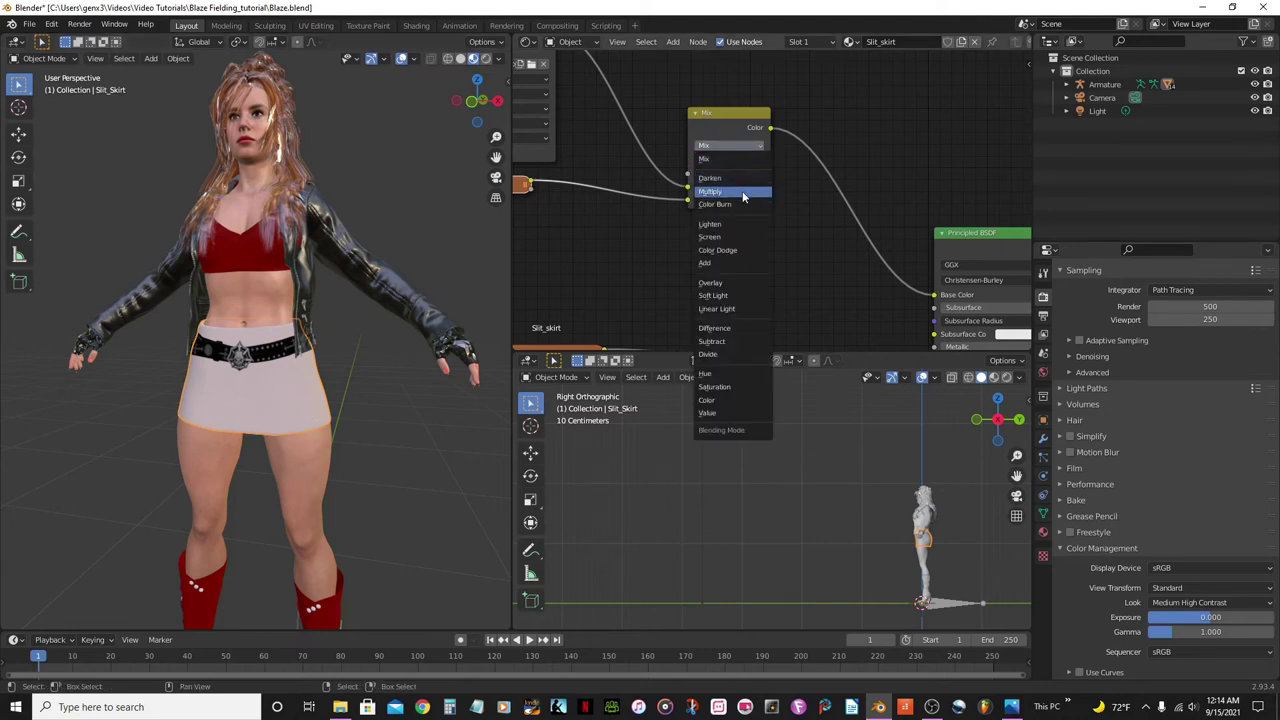
pyautogui.click(747, 191)
pyautogui.scroll(-5, 815, 256)
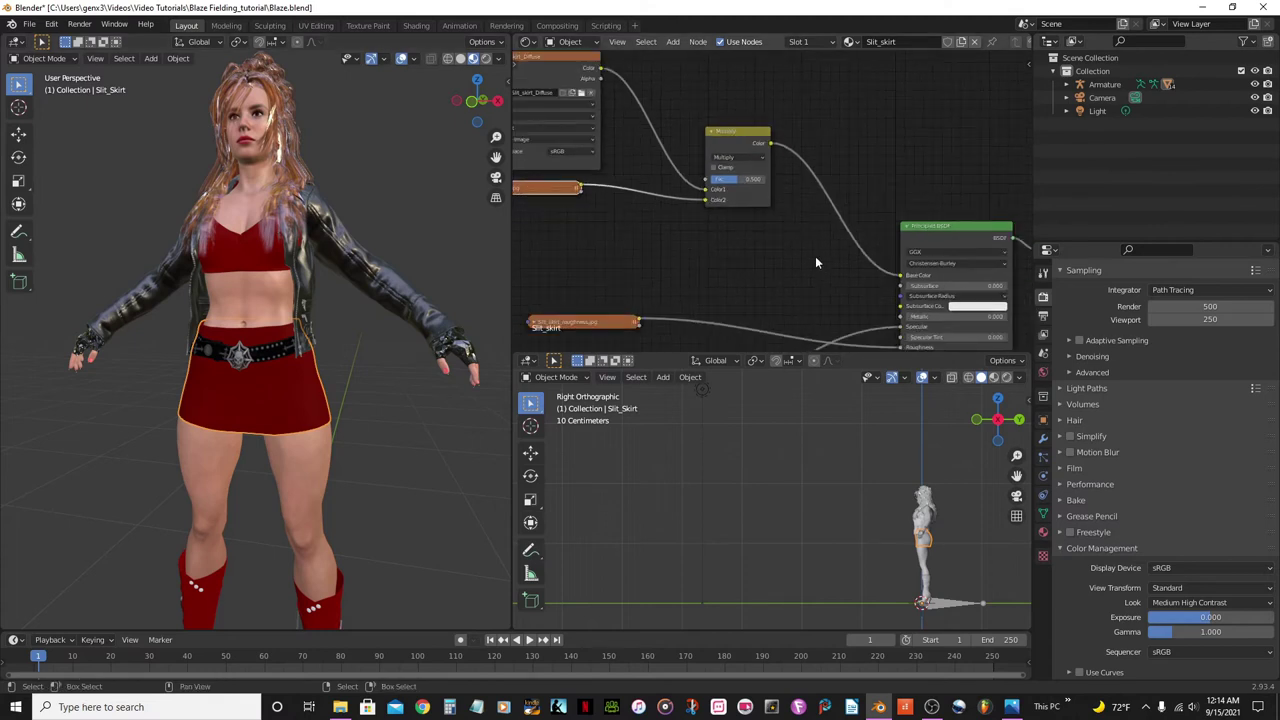
pyautogui.hotkey('ctrl', 's')
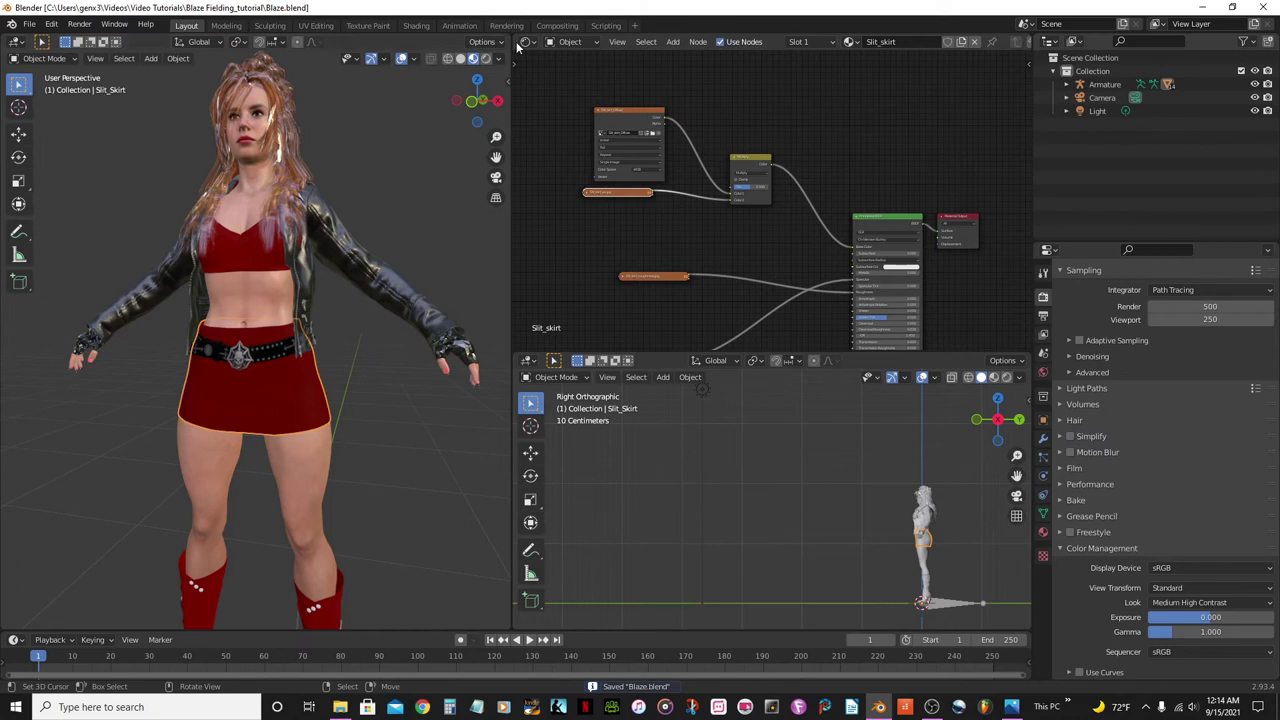
# Inspect the skirt in Rendered shading from the front and up close, and return to Material Preview
pyautogui.click(486, 59)
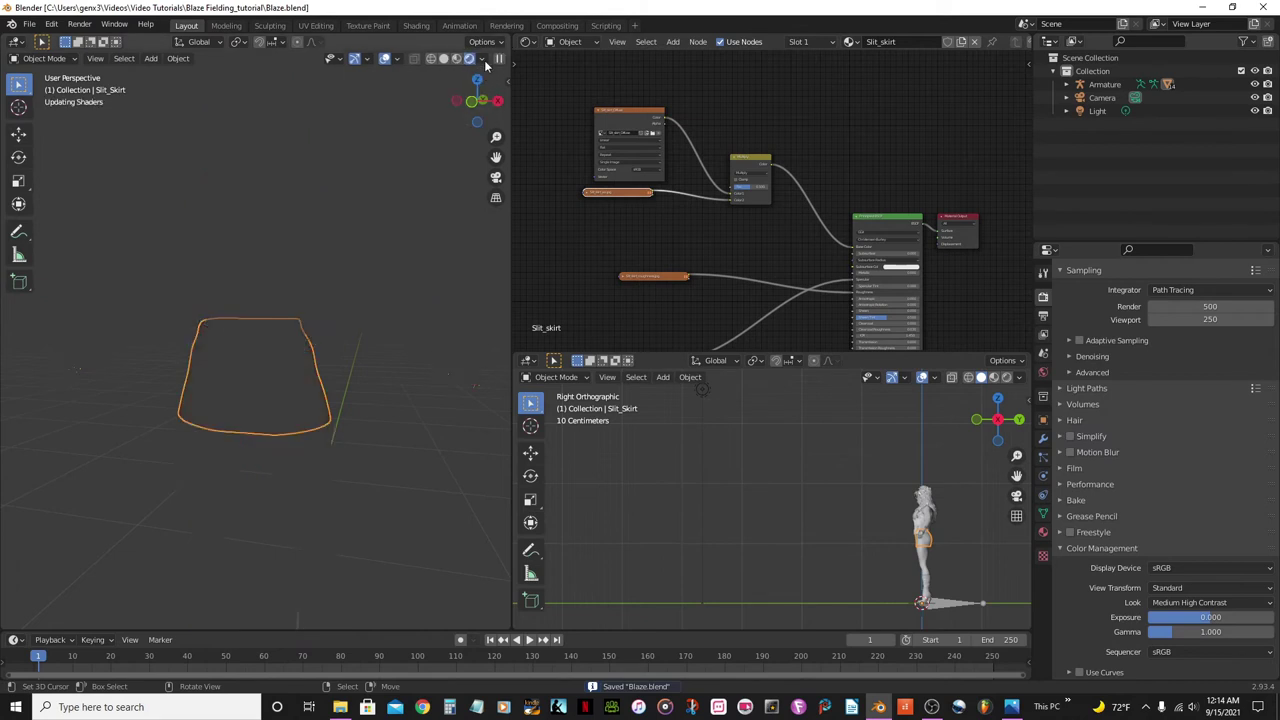
pyautogui.scroll(4, 285, 385)
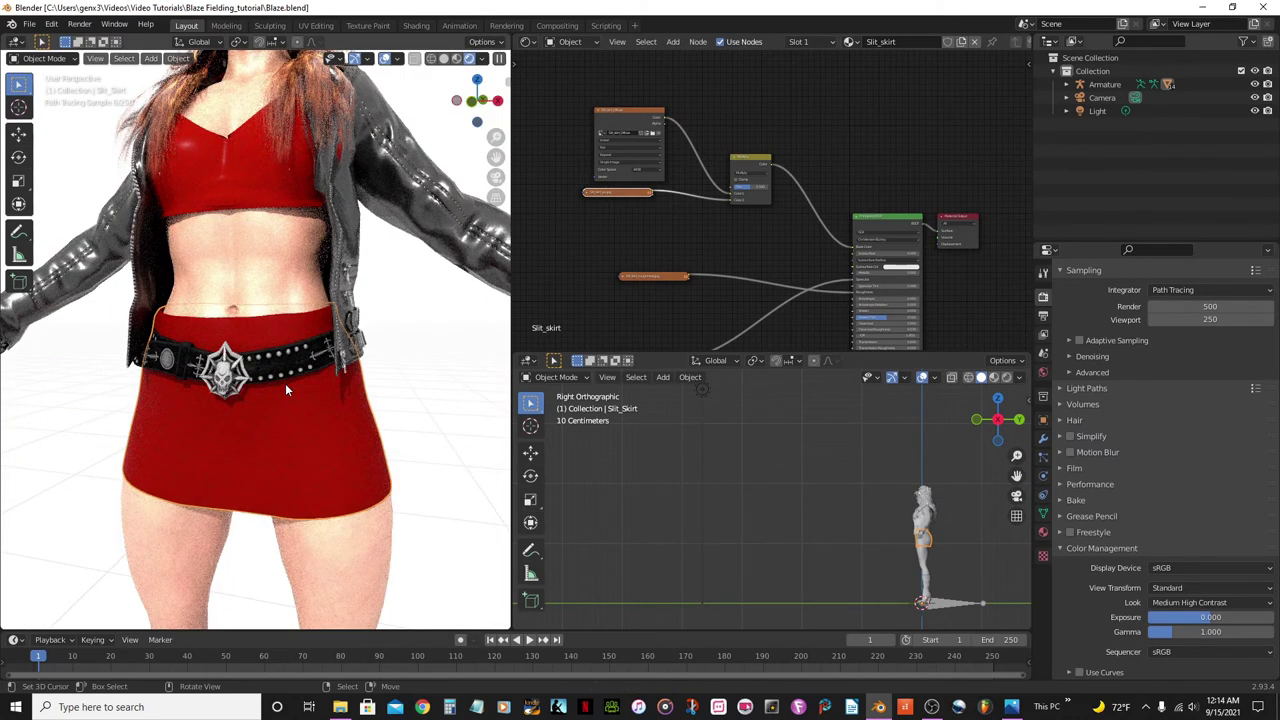
pyautogui.scroll(-4, 285, 383)
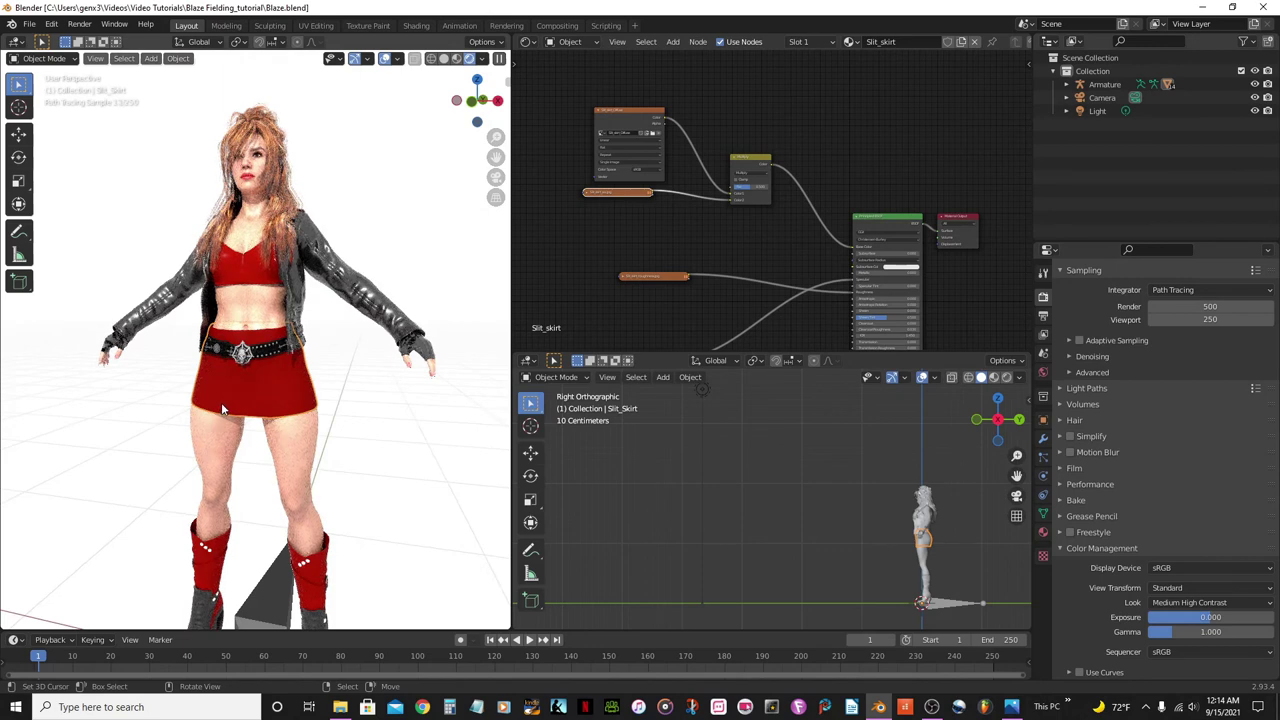
pyautogui.moveTo(218, 412); pyautogui.dragTo(409, 398, button='middle')
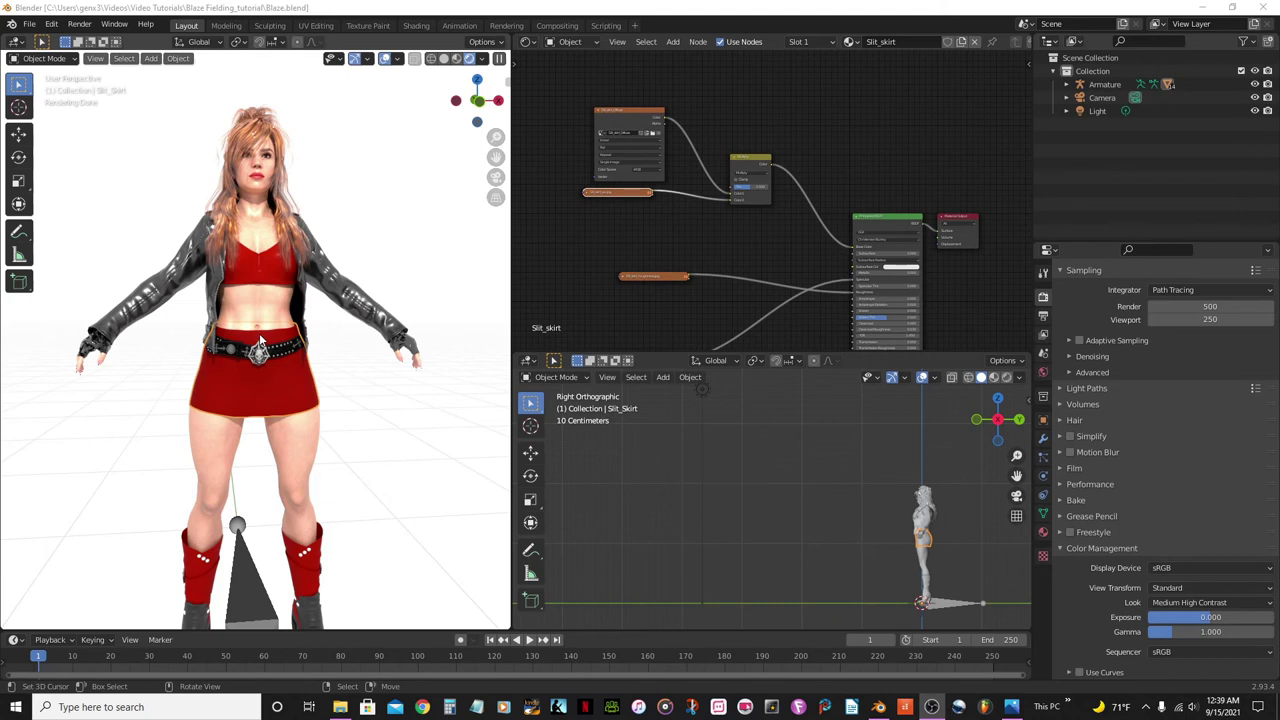
pyautogui.scroll(5, 258, 343)
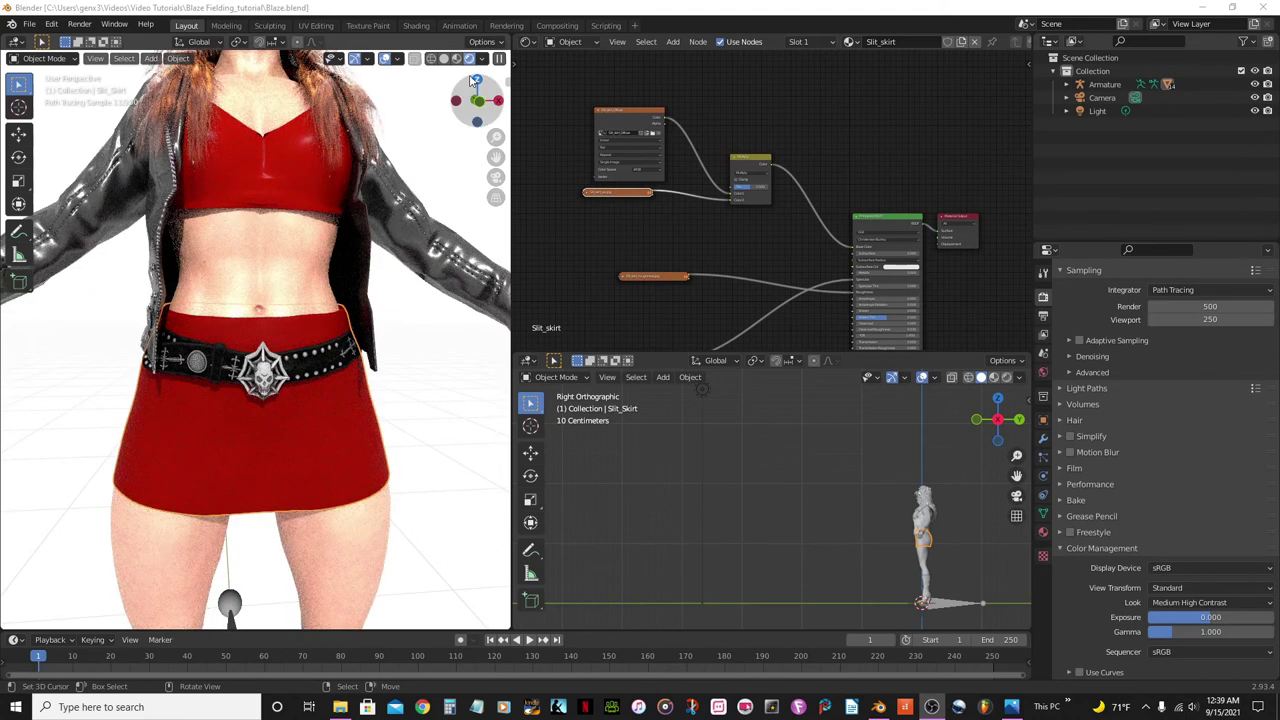
pyautogui.click(457, 60)
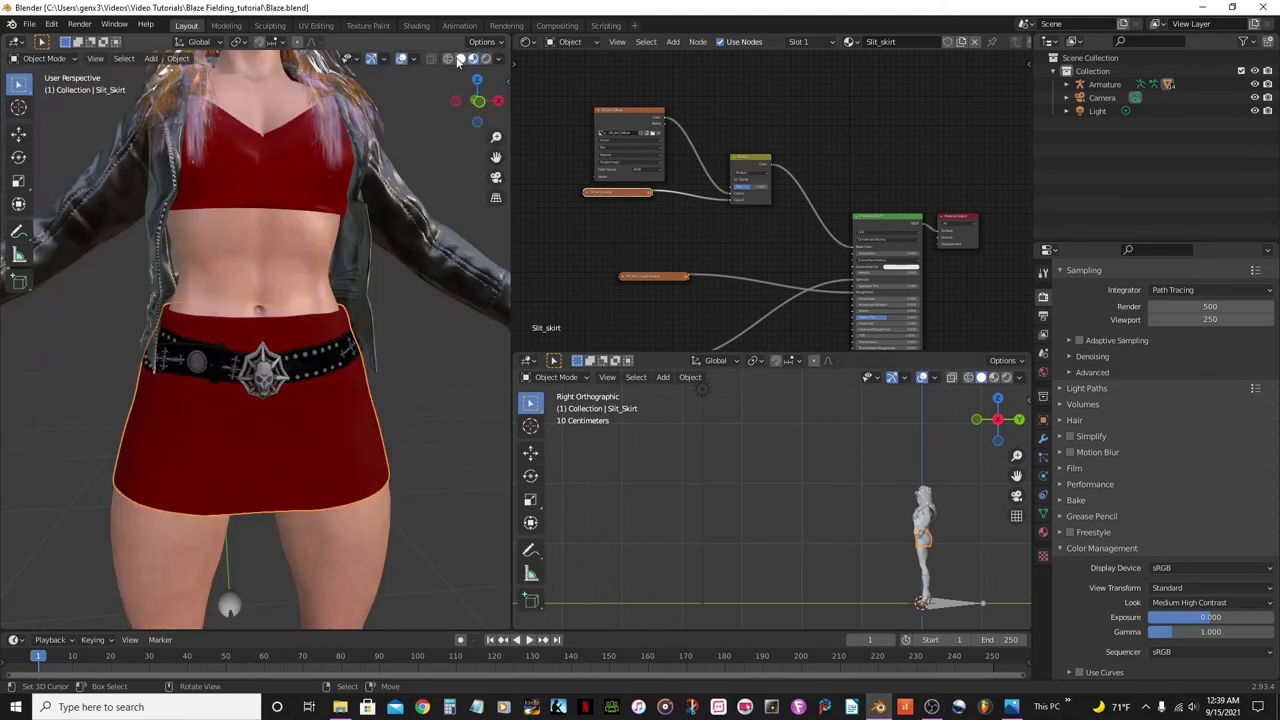
# Select the belt, enter Edit Mode in front orthographic view and open its modifier settings
pyautogui.click(308, 370)
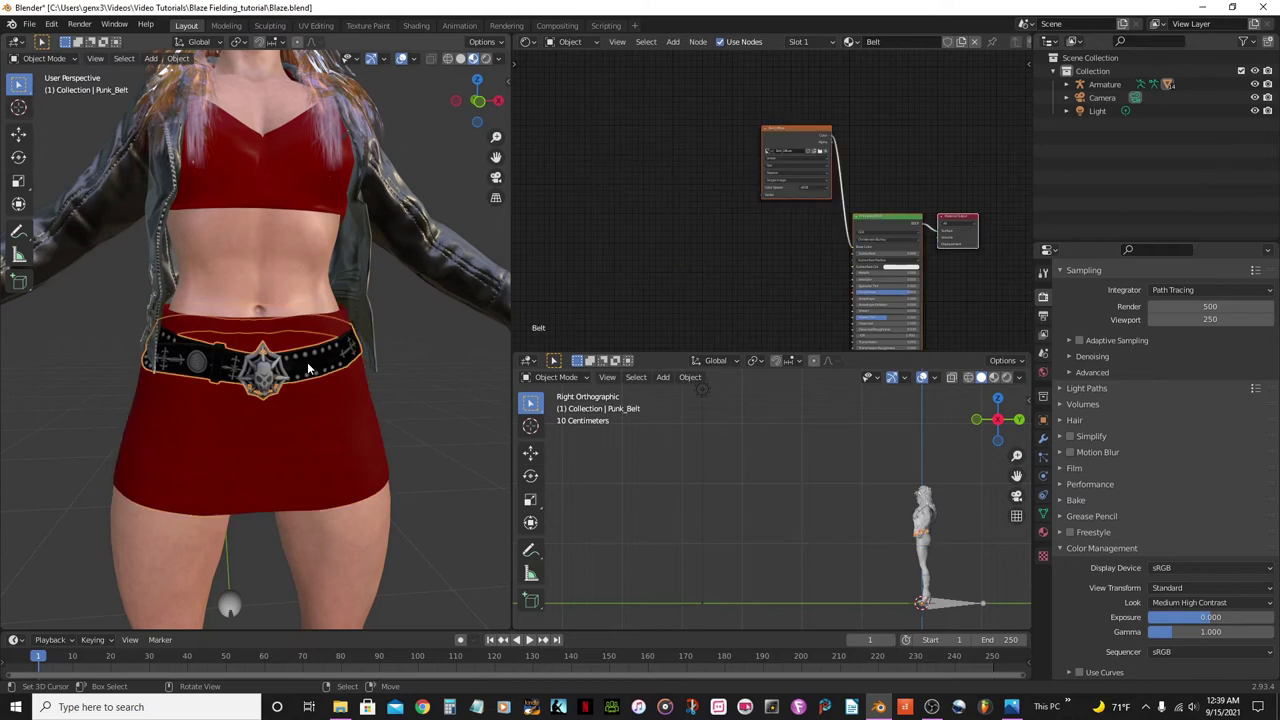
pyautogui.scroll(3, 309, 380)
pyautogui.press('KP_1')
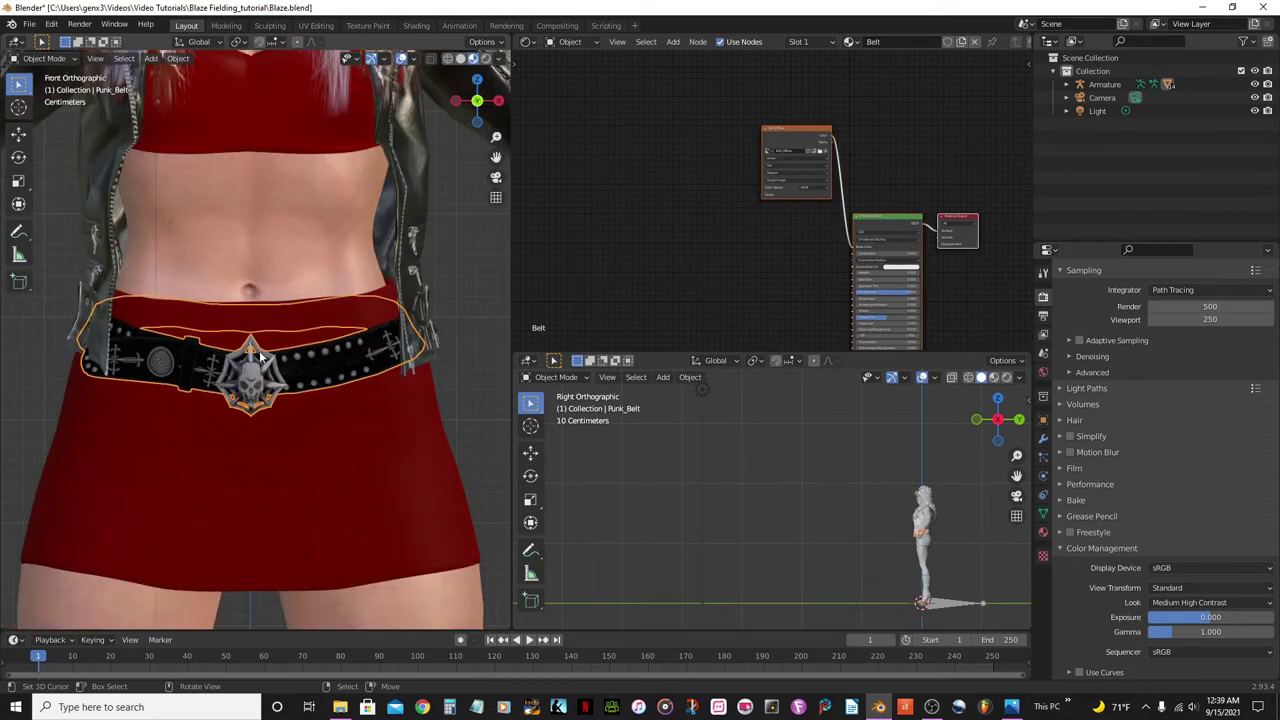
pyautogui.scroll(3, 340, 410)
pyautogui.scroll(-4, 399, 422)
pyautogui.press('Tab')
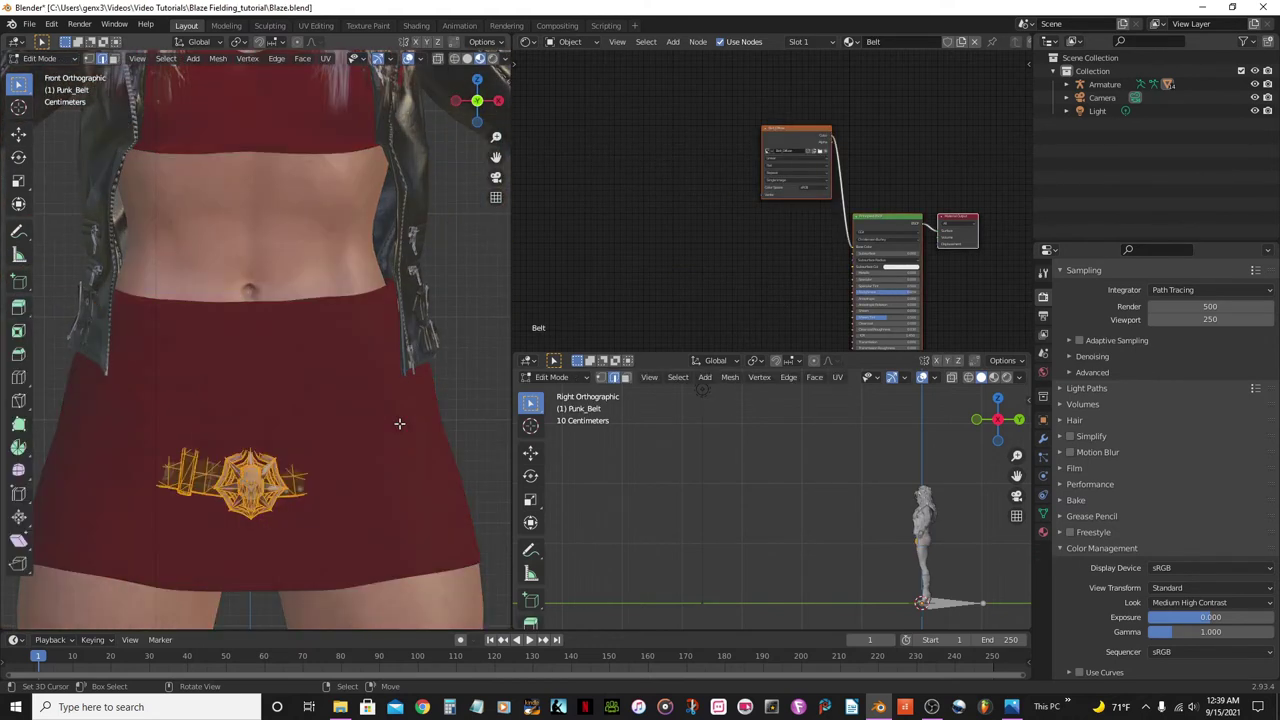
pyautogui.click(1043, 440)
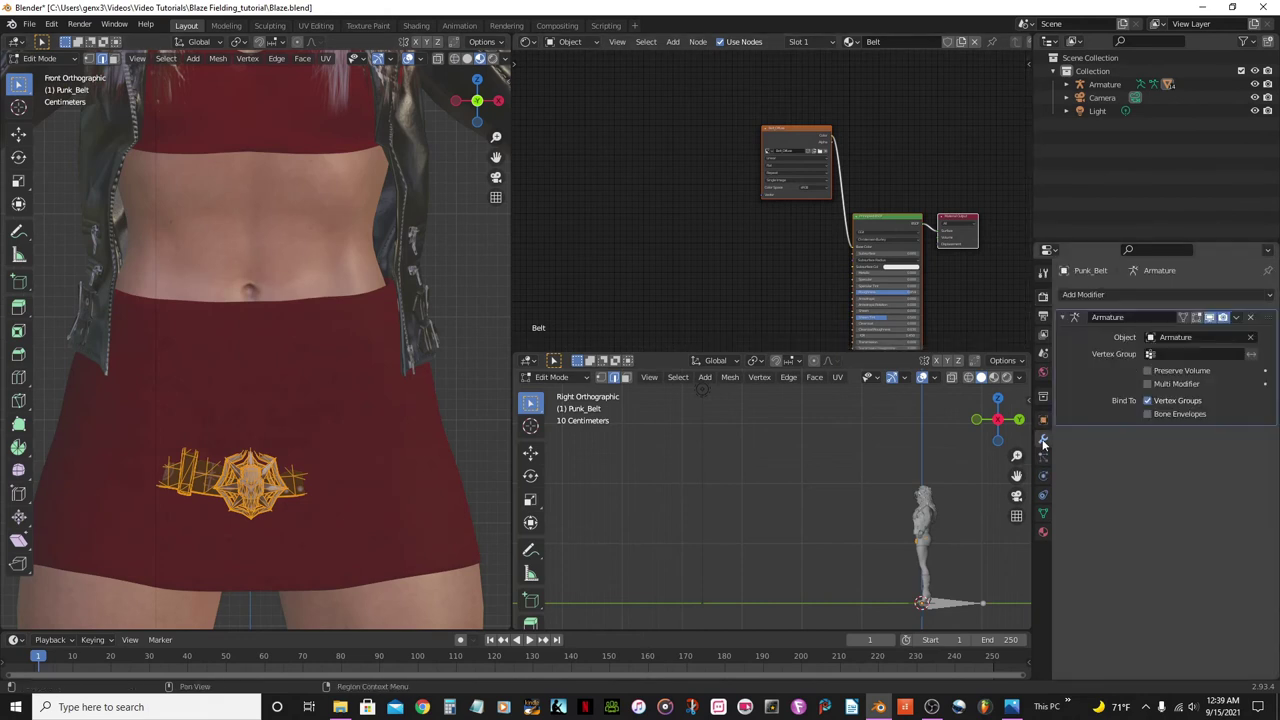
# Display the belt's Armature modifier in edit mode and clear the mesh selection
pyautogui.click(1197, 317)
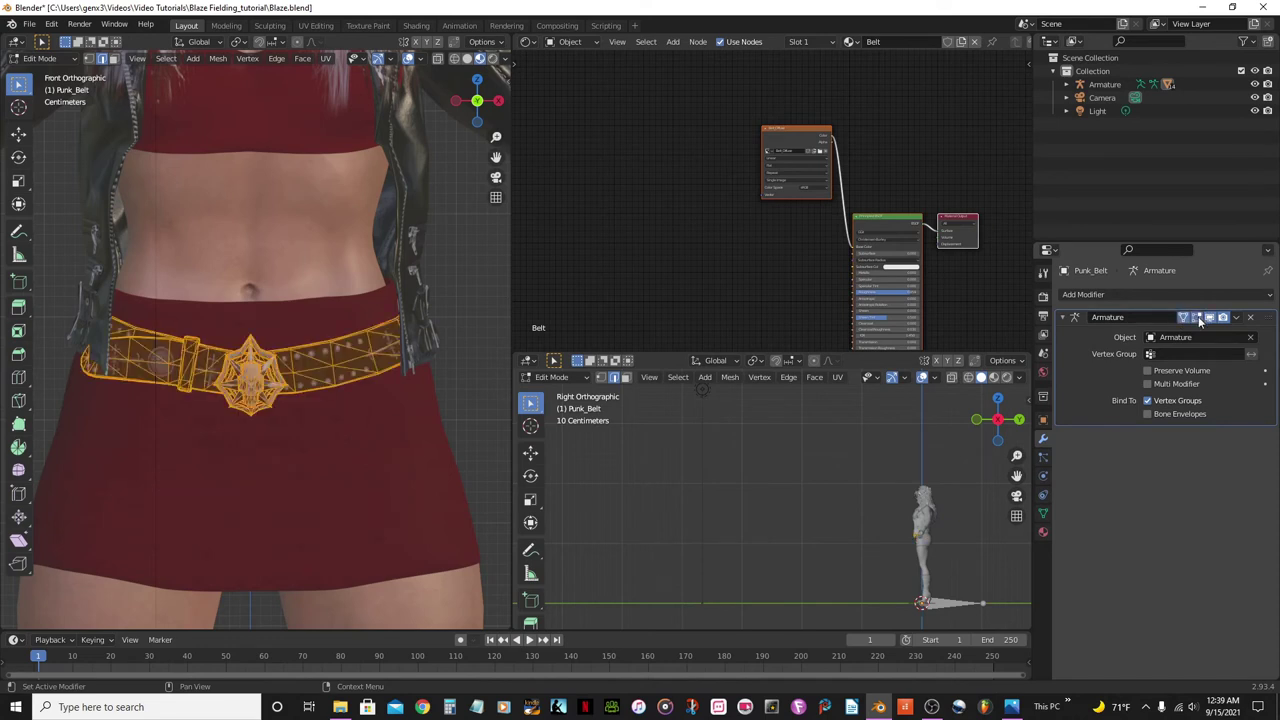
pyautogui.scroll(4, 476, 454)
pyautogui.scroll(1, 406, 425)
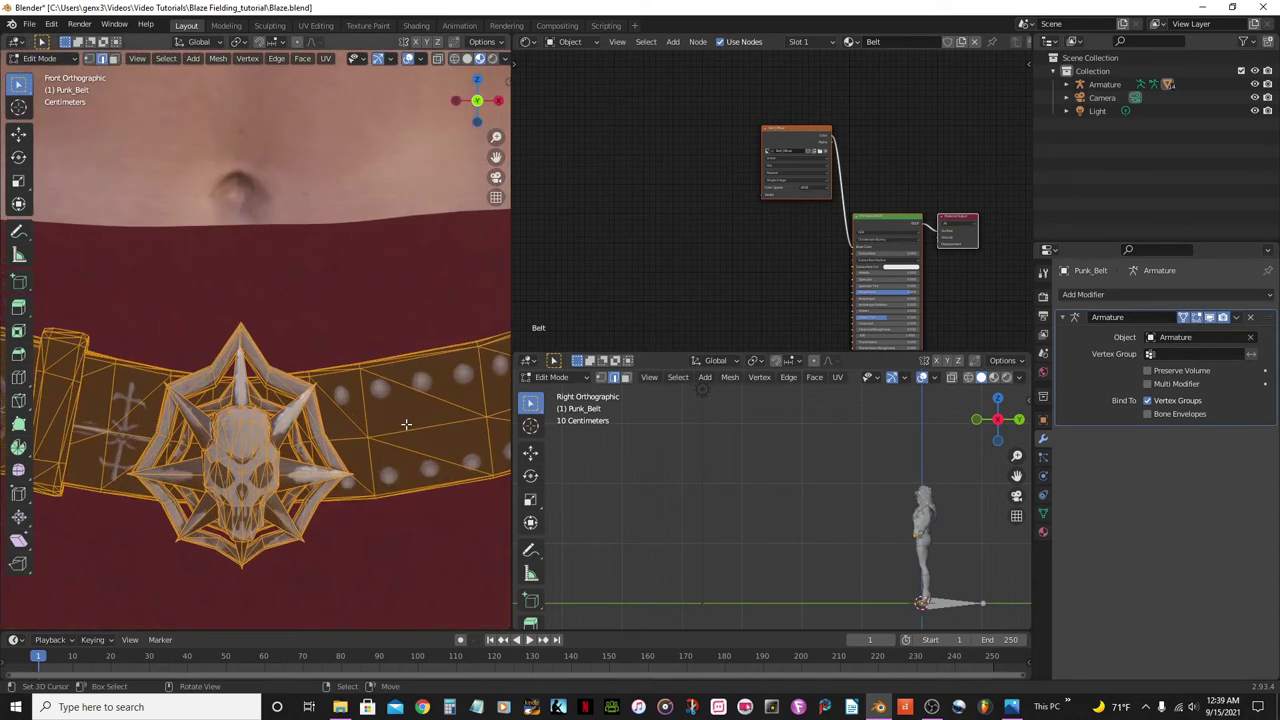
pyautogui.scroll(2, 406, 425)
pyautogui.scroll(3, 370, 428)
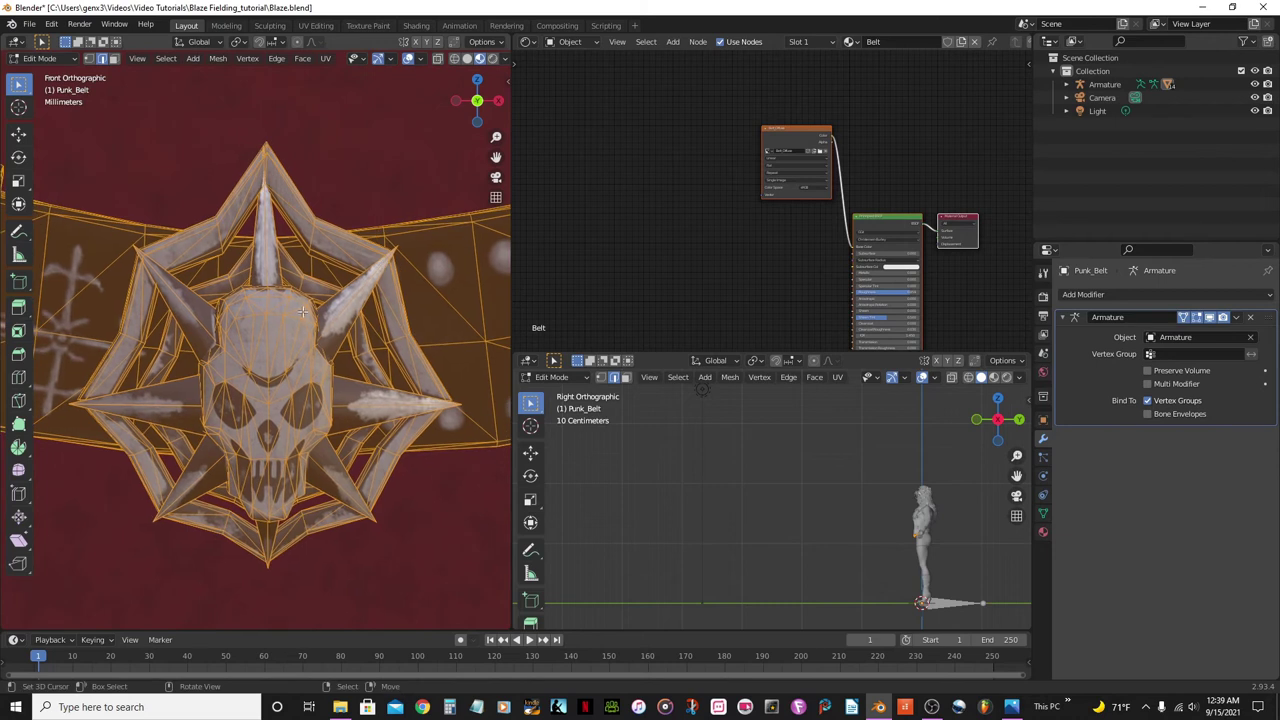
pyautogui.hotkey('alt', 'a')
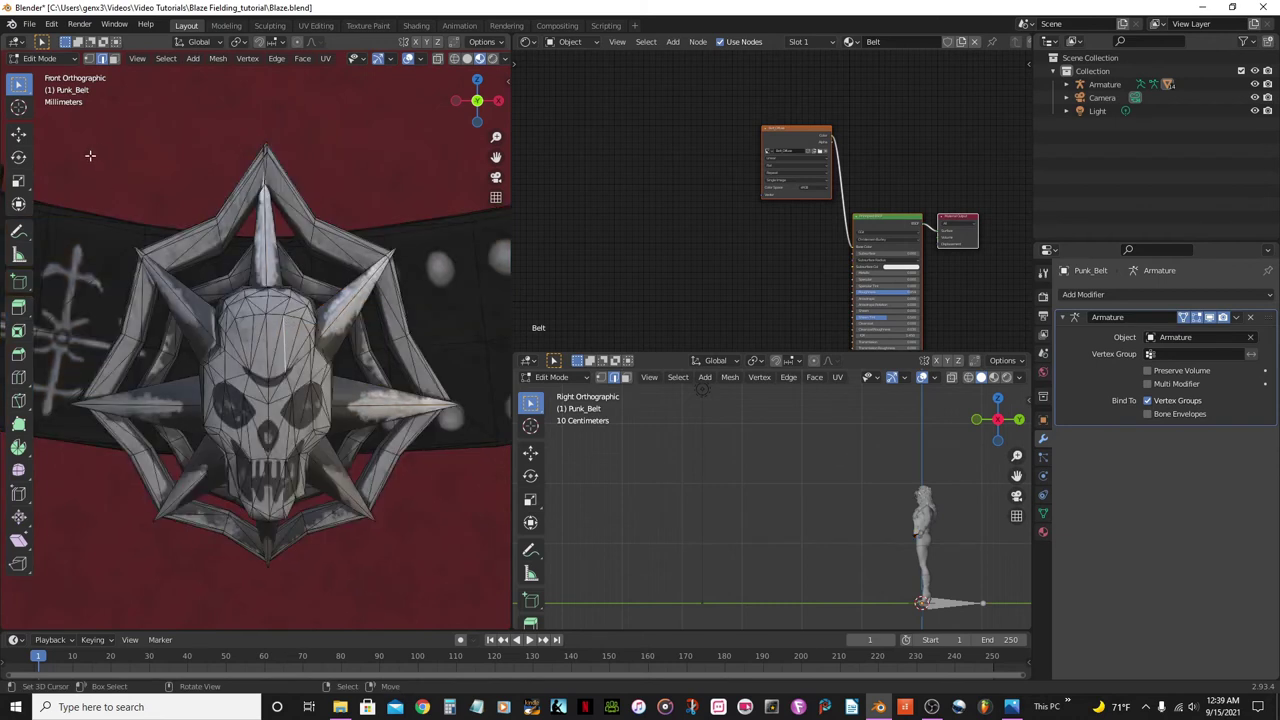
# Delete all linked faces of the buckle's skull, surrounding spikes and inner web, keeping only the outer frame
pyautogui.click(115, 62)
pyautogui.click(290, 335)
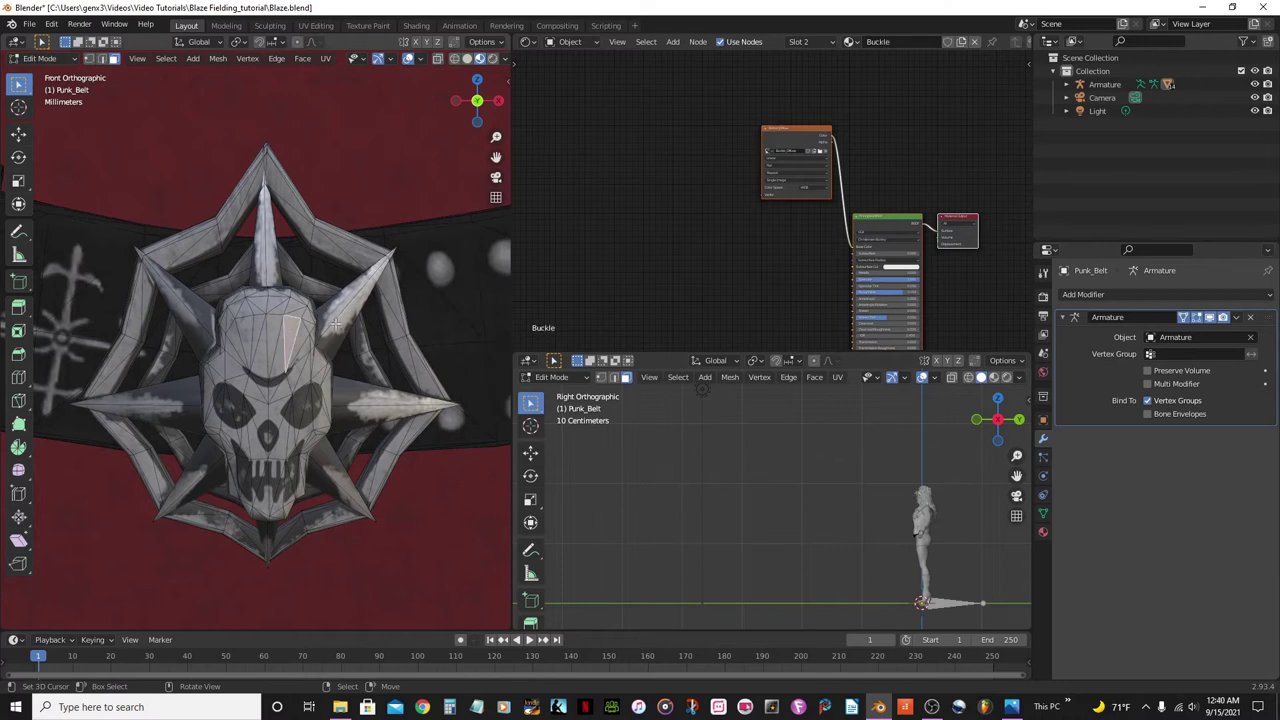
pyautogui.keyDown('shift'); pyautogui.click(355, 297); pyautogui.keyUp('shift')
pyautogui.keyDown('shift'); pyautogui.click(261, 245); pyautogui.keyUp('shift')
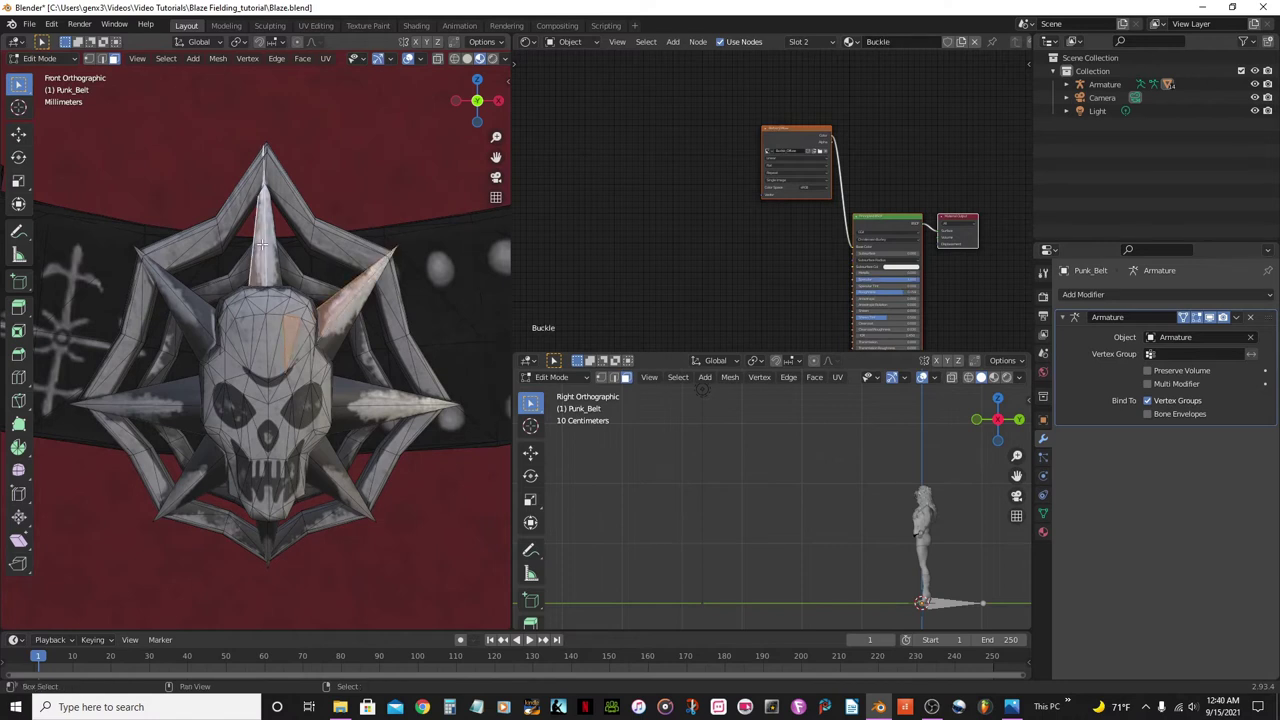
pyautogui.keyDown('shift'); pyautogui.click(195, 305); pyautogui.keyUp('shift')
pyautogui.keyDown('shift'); pyautogui.click(178, 401); pyautogui.keyUp('shift')
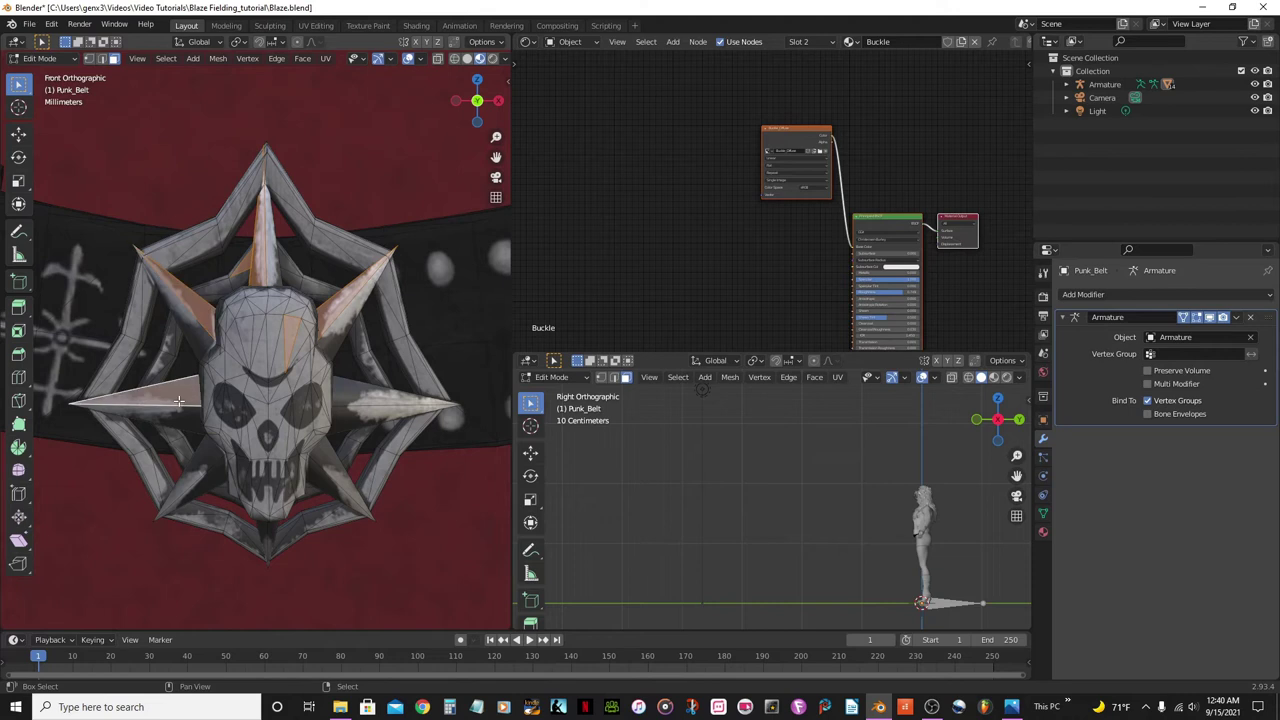
pyautogui.keyDown('shift'); pyautogui.click(196, 469); pyautogui.keyUp('shift')
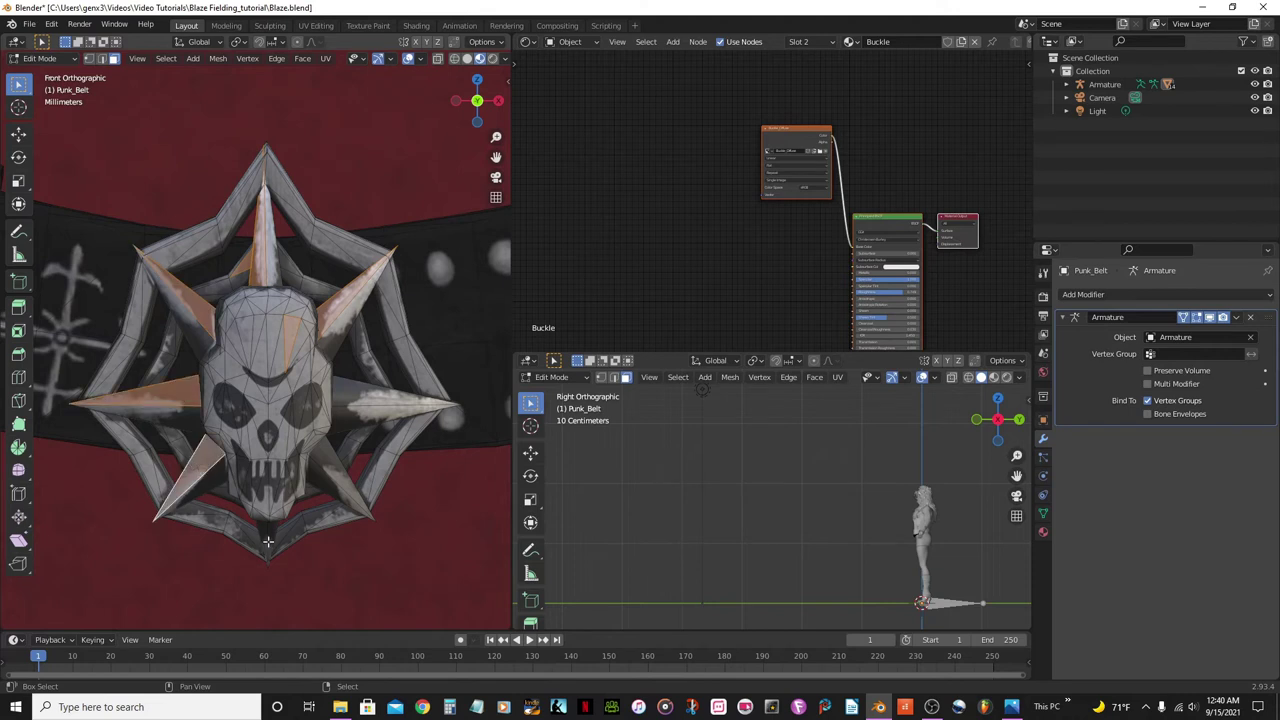
pyautogui.keyDown('shift'); pyautogui.click(268, 541); pyautogui.keyUp('shift')
pyautogui.keyDown('shift'); pyautogui.click(334, 476); pyautogui.keyUp('shift')
pyautogui.keyDown('shift'); pyautogui.click(358, 422); pyautogui.keyUp('shift')
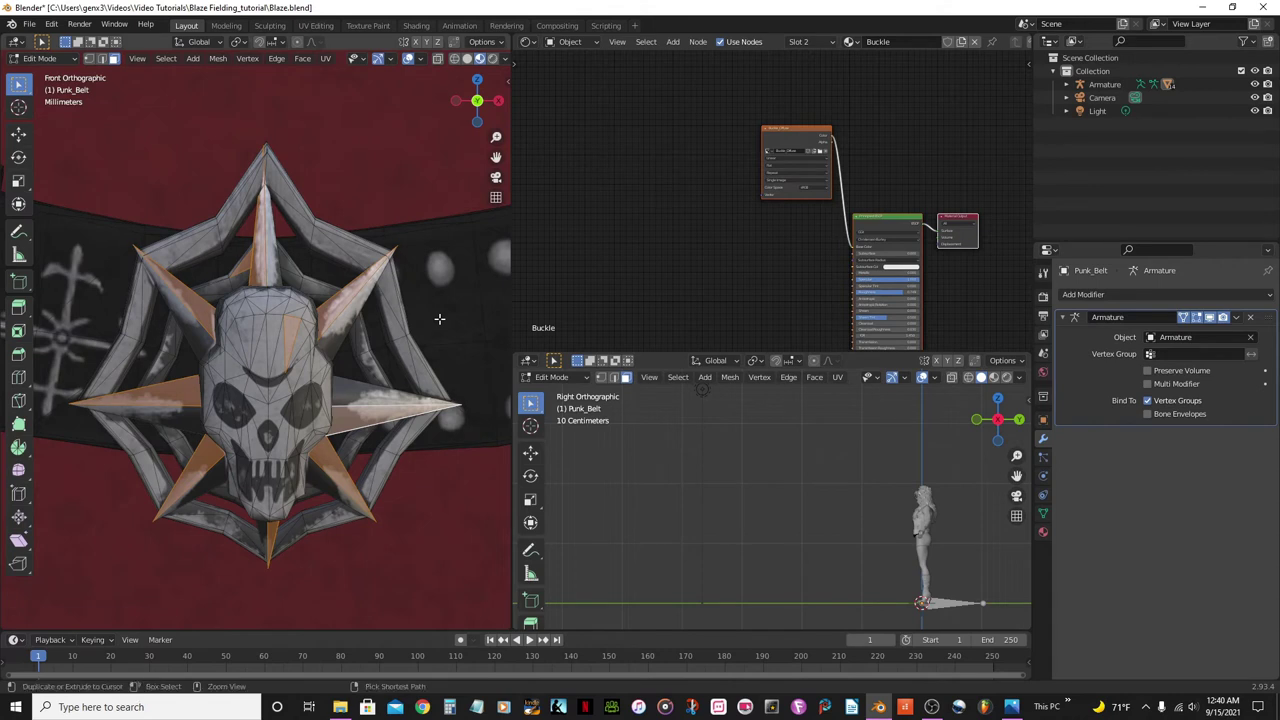
pyautogui.hotkey('ctrl', 'l')
pyautogui.press('x')
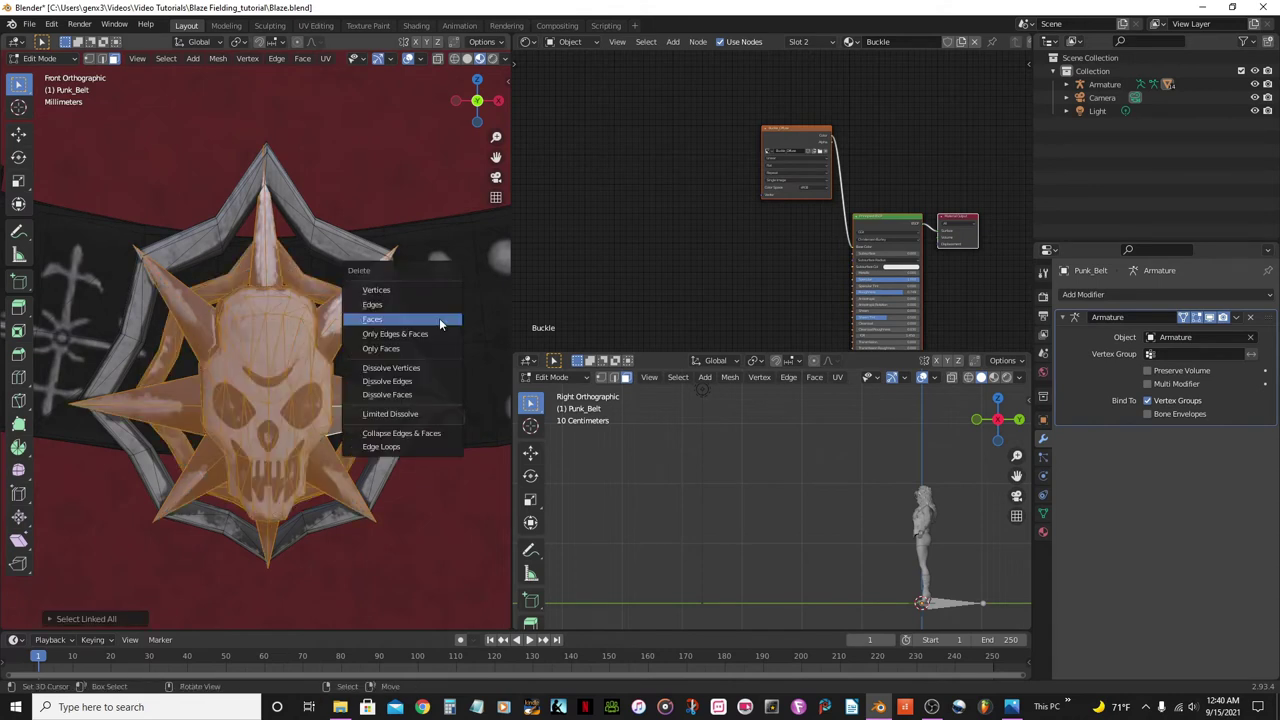
pyautogui.click(439, 318)
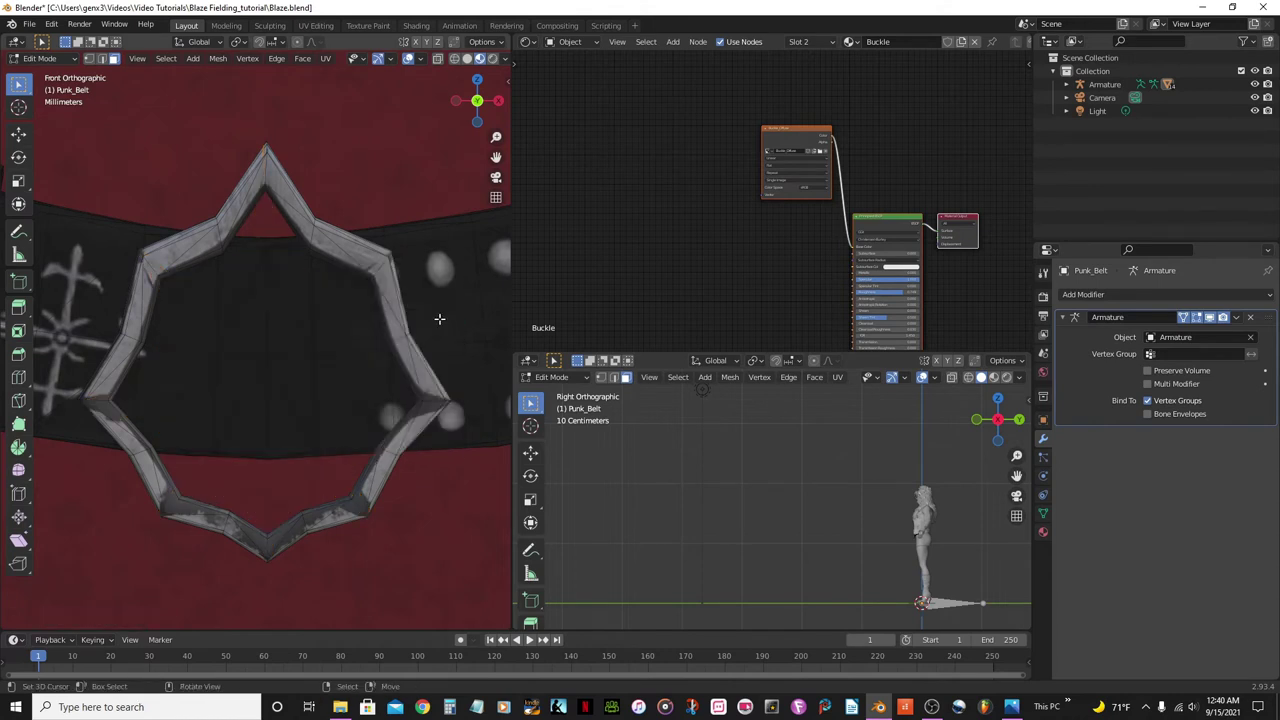
# Return the belt to object mode and isolate it by hiding every other object in the scene
pyautogui.scroll(-5, 428, 305)
pyautogui.scroll(-1, 238, 319)
pyautogui.scroll(4, 238, 319)
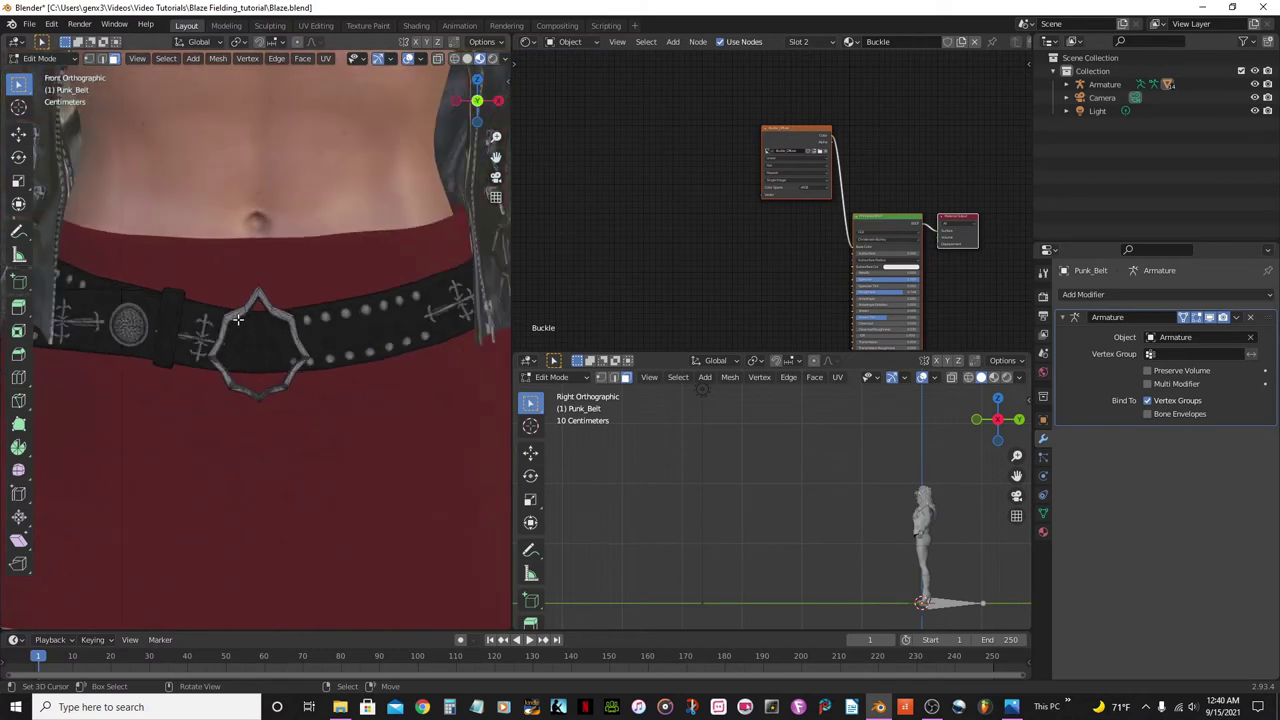
pyautogui.scroll(-4, 236, 320)
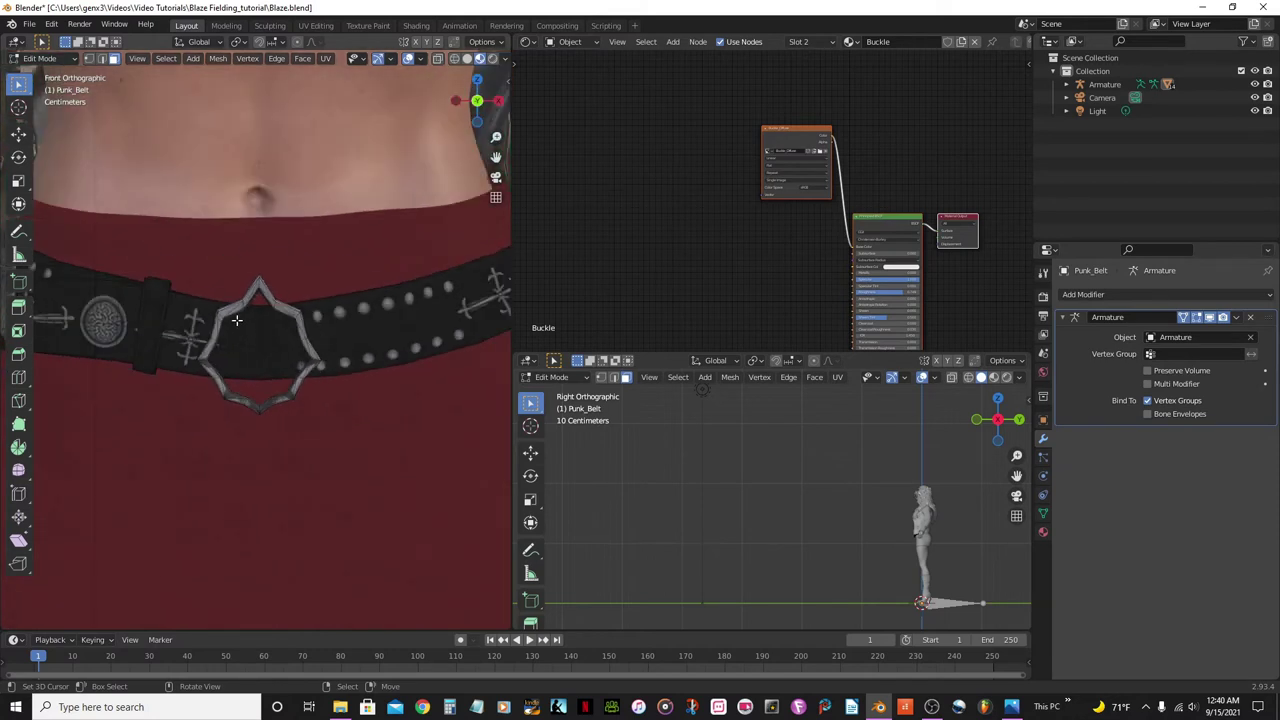
pyautogui.scroll(-2, 236, 320)
pyautogui.press('Tab')
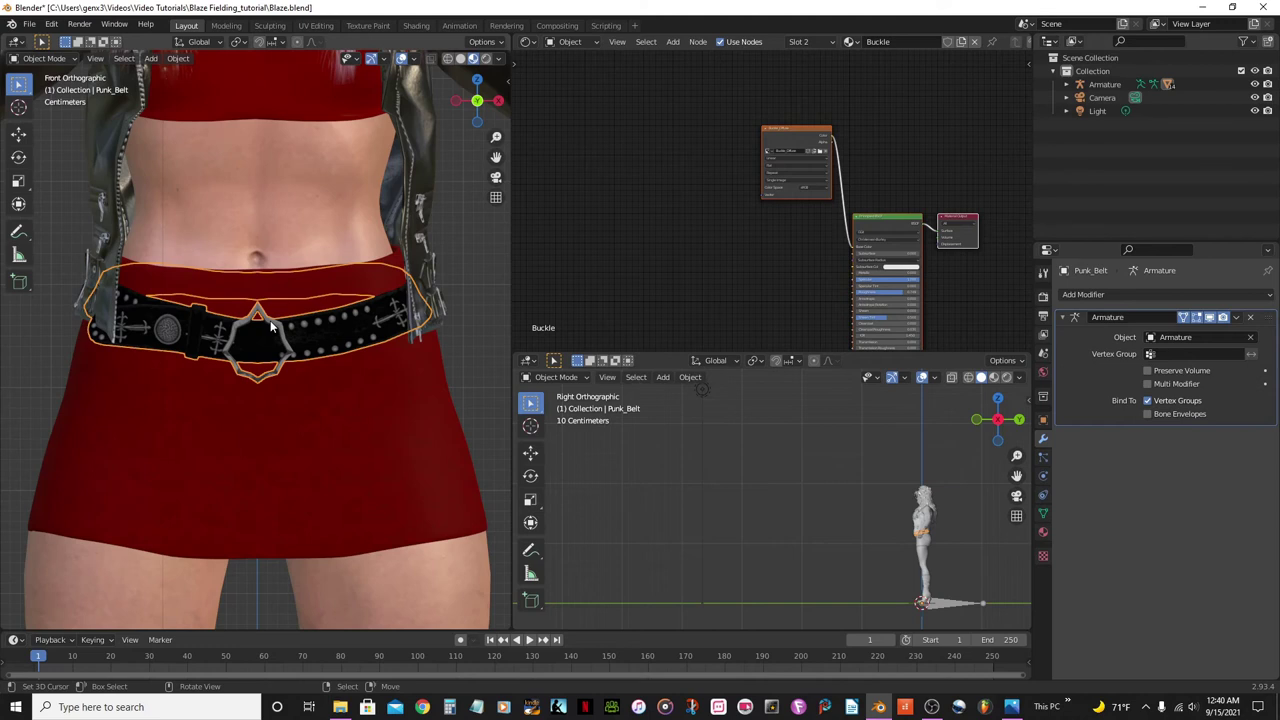
pyautogui.scroll(3, 270, 320)
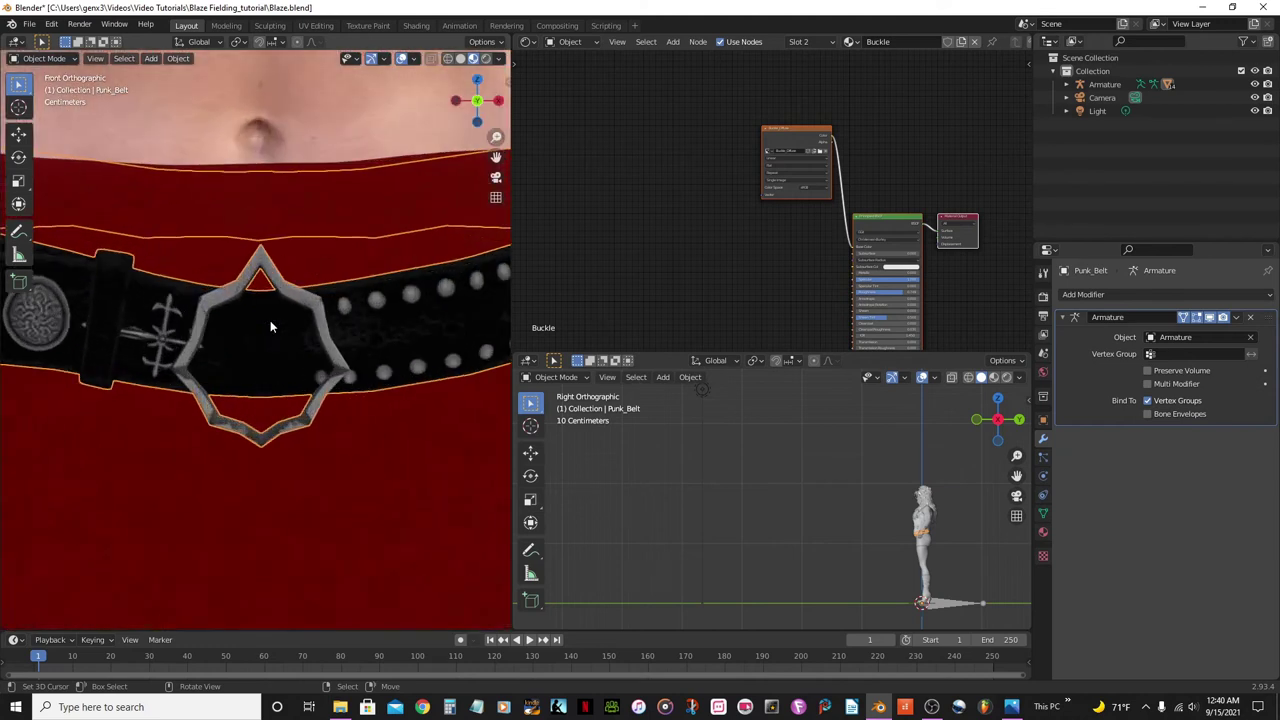
pyautogui.scroll(-3, 345, 324)
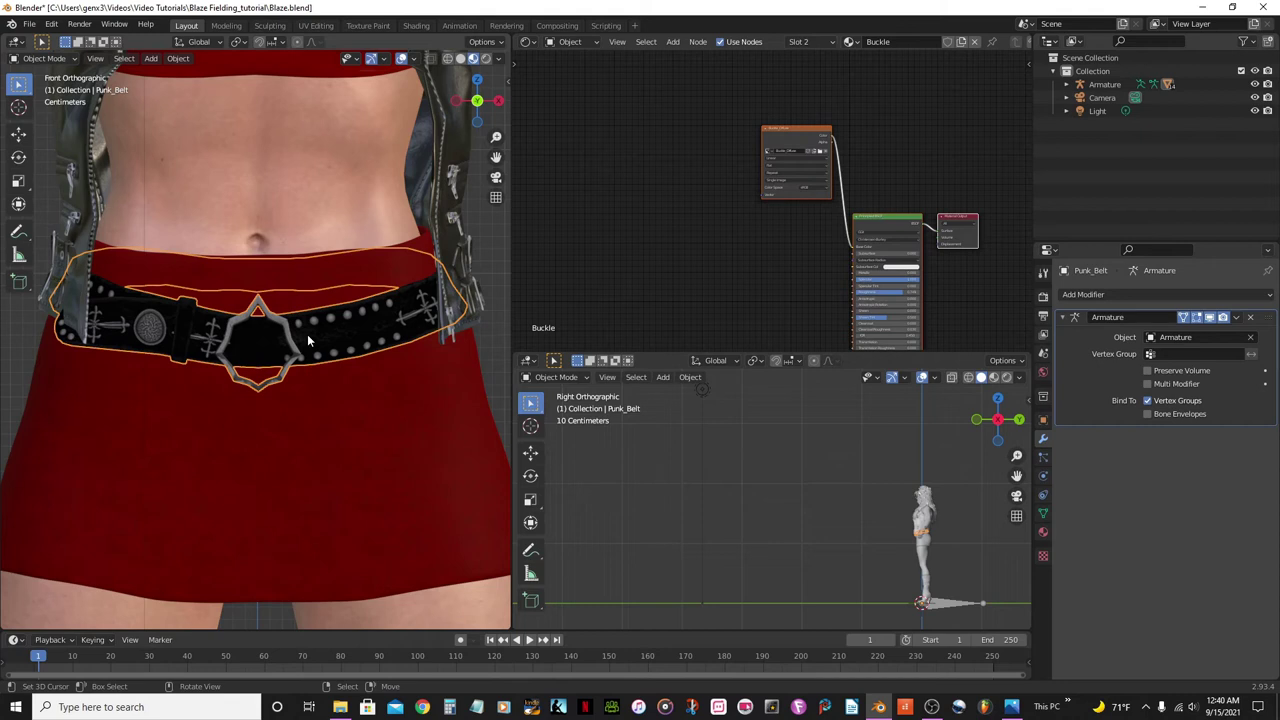
pyautogui.press('shift')
pyautogui.hotkey('shift', 'h')
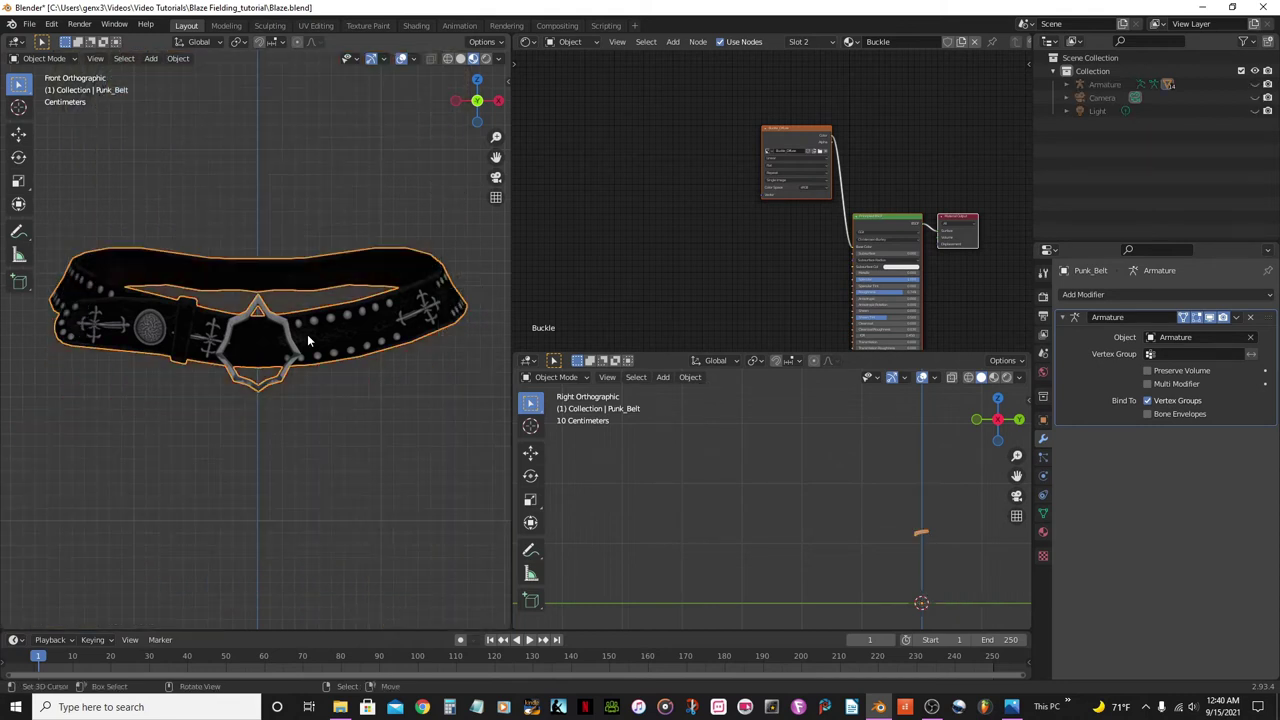
# Enter edit mode on the isolated belt
pyautogui.scroll(-8, 307, 334)
pyautogui.scroll(7, 295, 360)
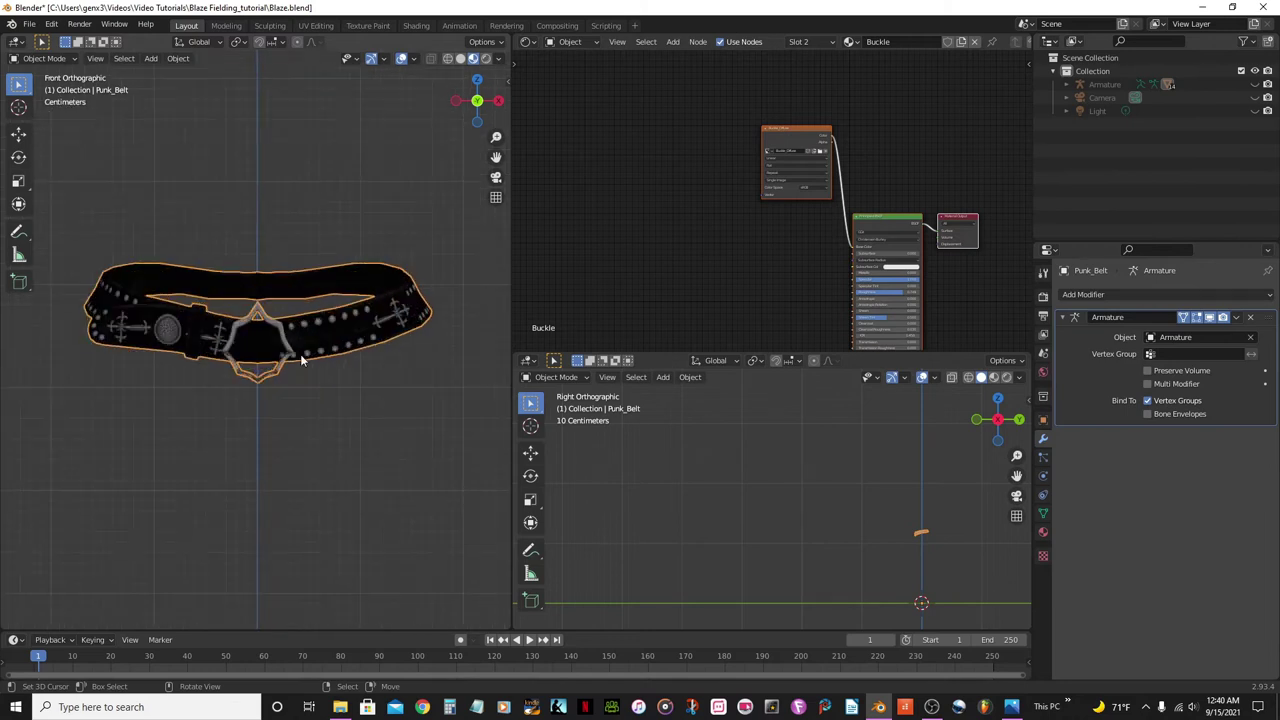
pyautogui.scroll(3, 334, 384)
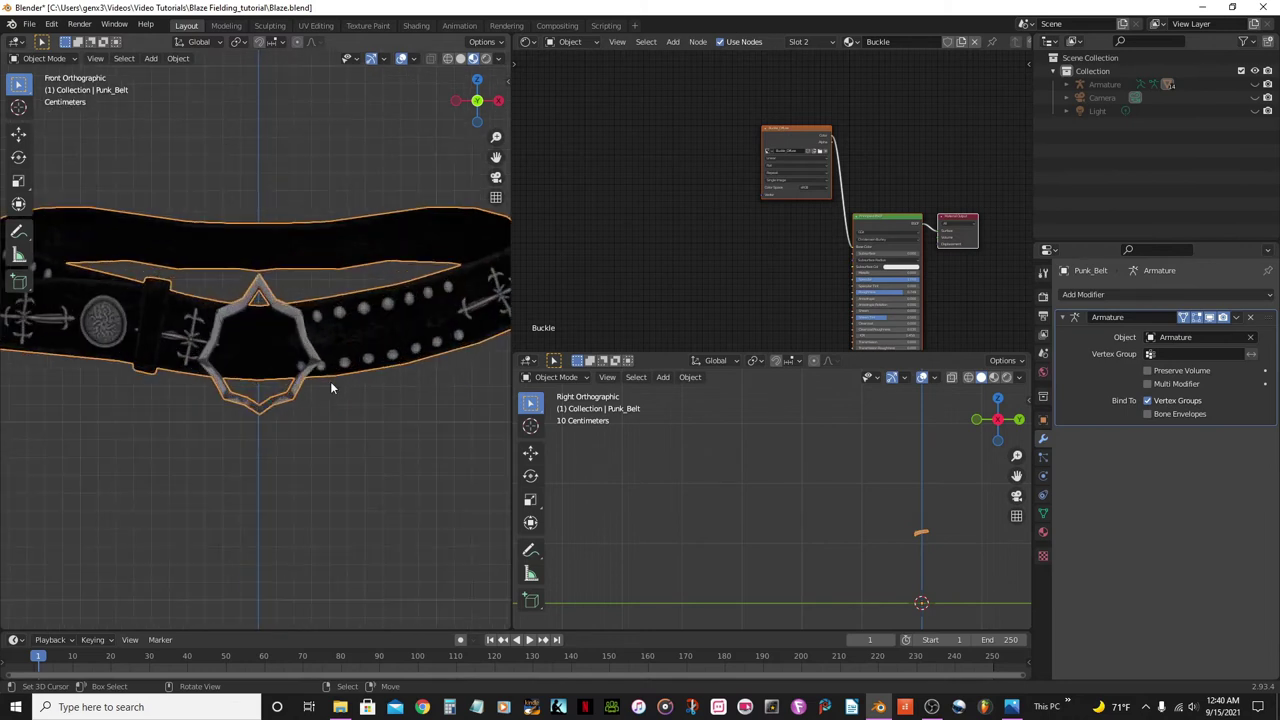
pyautogui.press('Tab')
pyautogui.scroll(2, 347, 353)
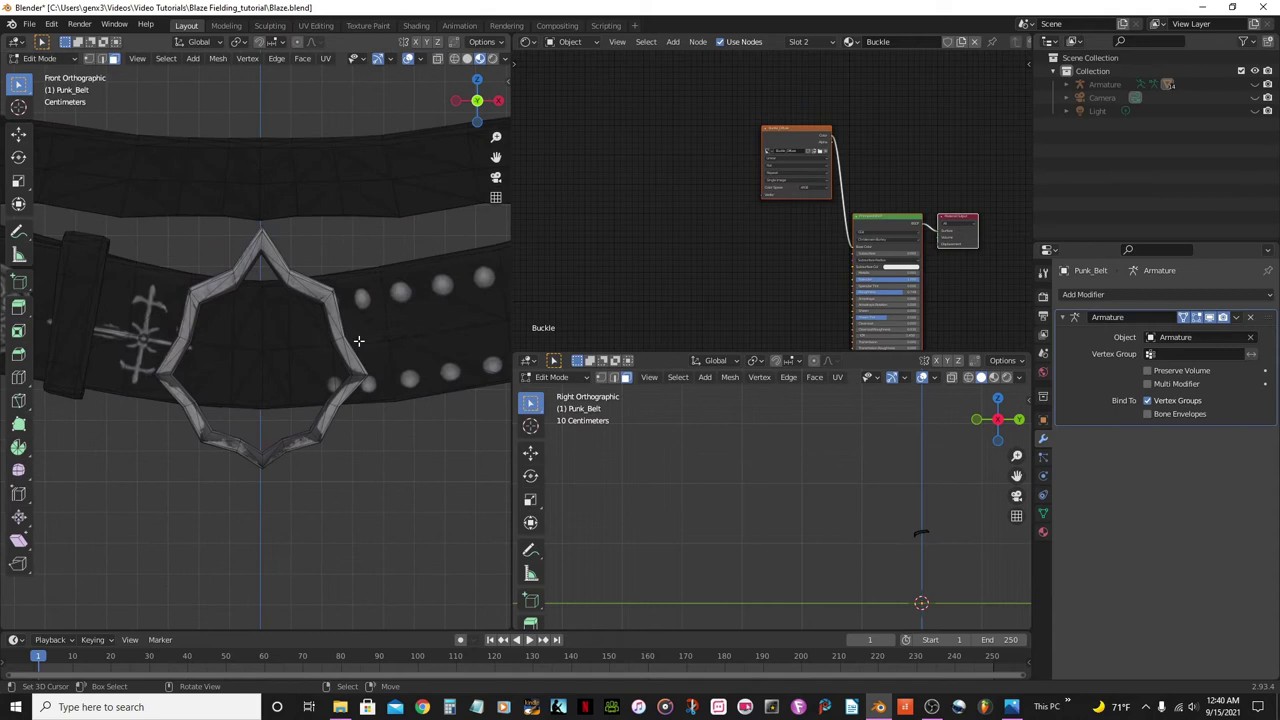
# Try isolating the belt strap's linked faces and reveal the hidden mesh parts again
pyautogui.click(406, 312)
pyautogui.scroll(-2, 407, 311)
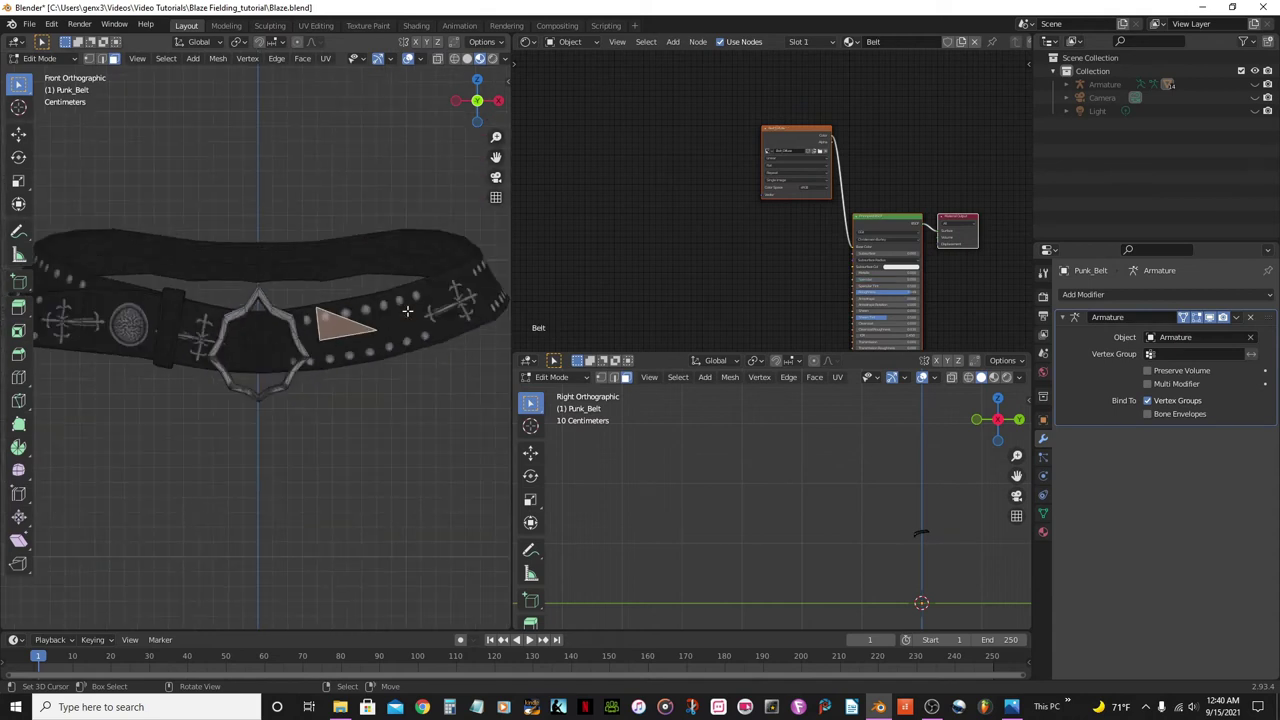
pyautogui.hotkey('ctrl', 'l')
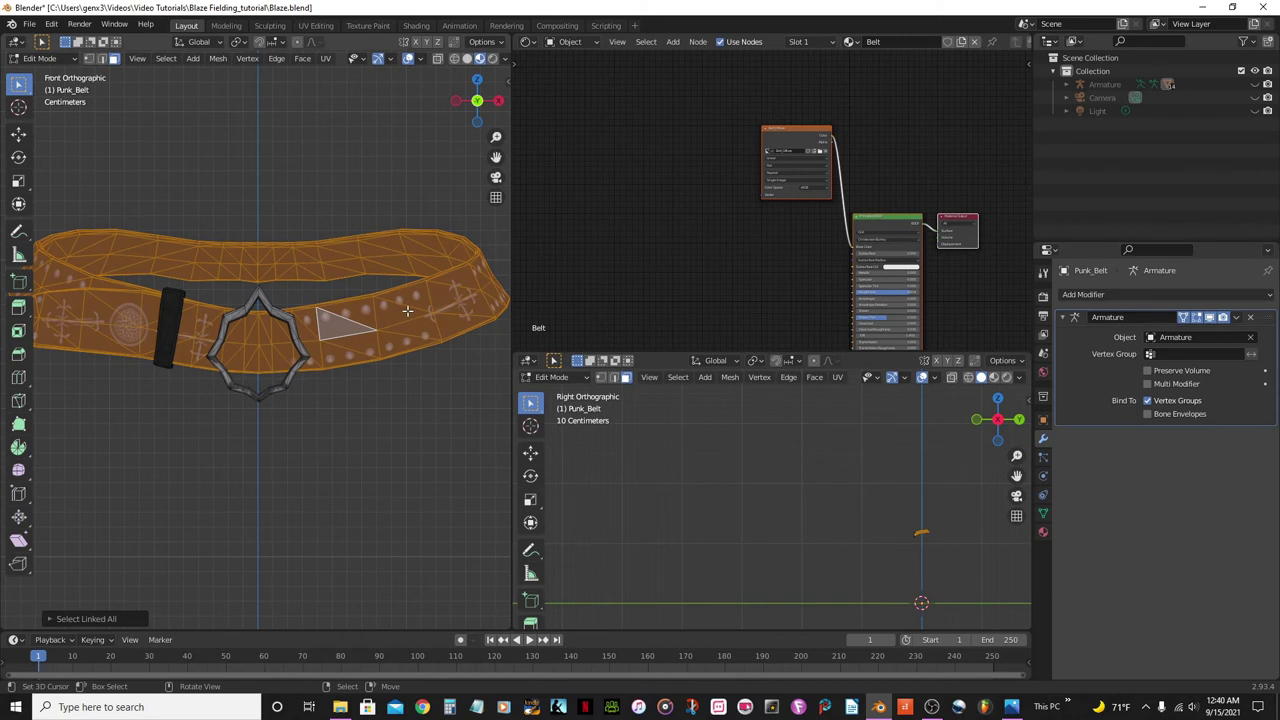
pyautogui.hotkey('shift', 'h')
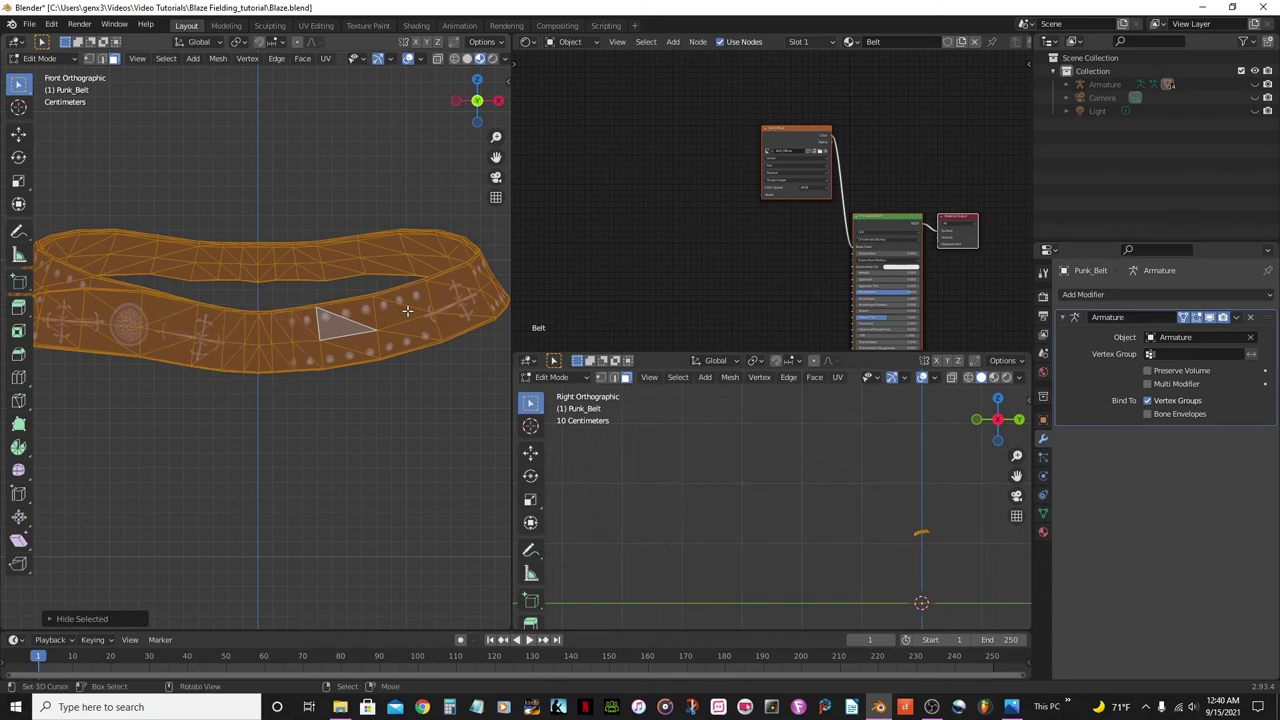
pyautogui.hotkey('alt', 'h')
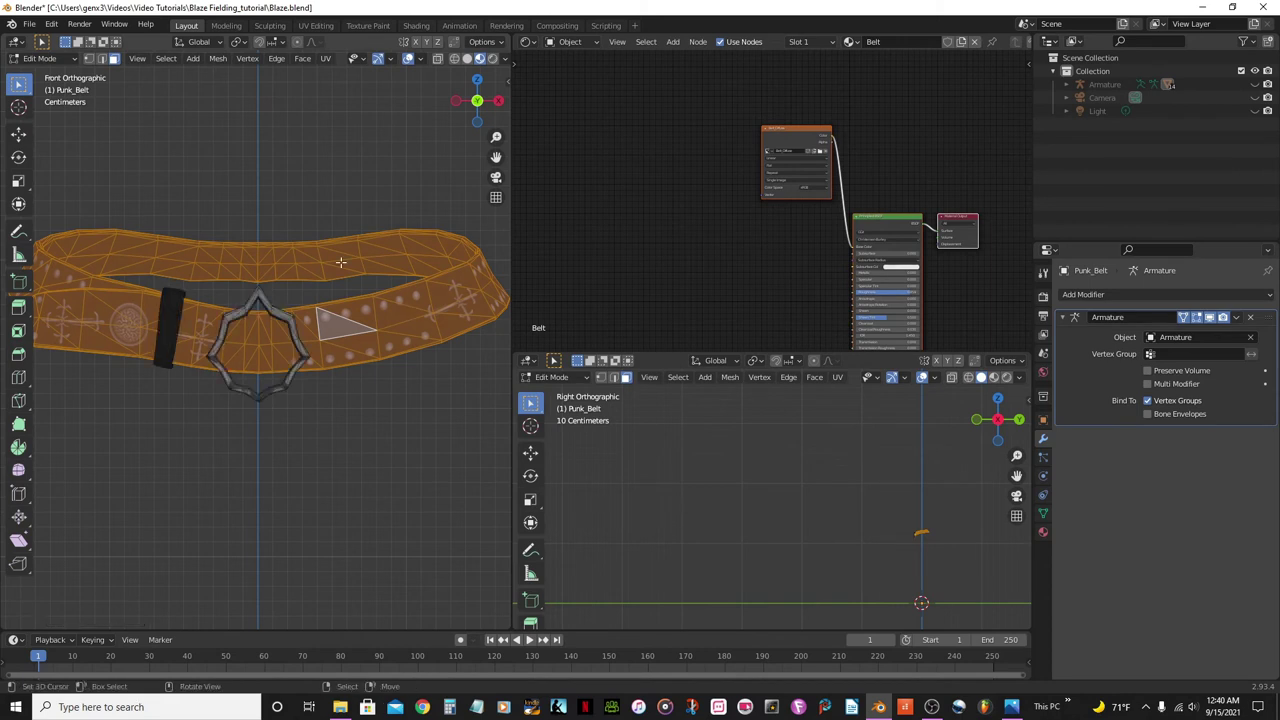
# Select the buckle frame's linked faces and hide the rest of the belt mesh, viewing the frame from the front
pyautogui.scroll(3, 305, 268)
pyautogui.click(304, 270)
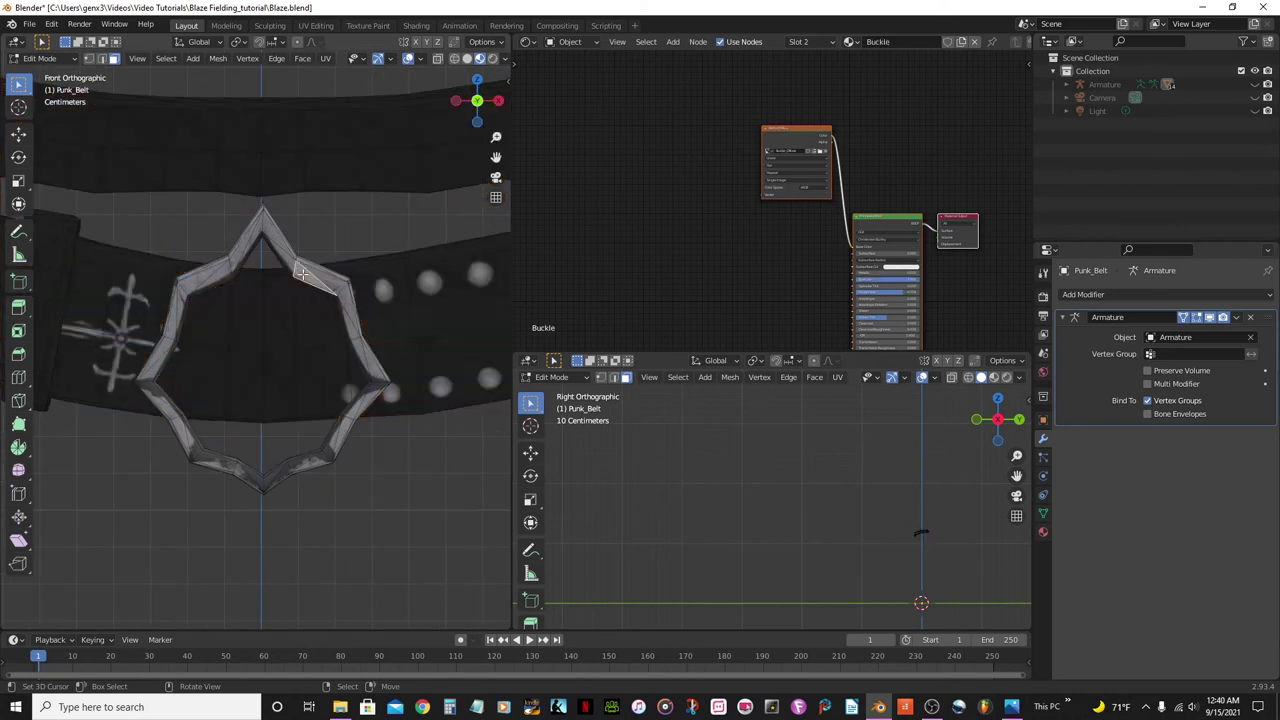
pyautogui.hotkey('ctrl', 'l')
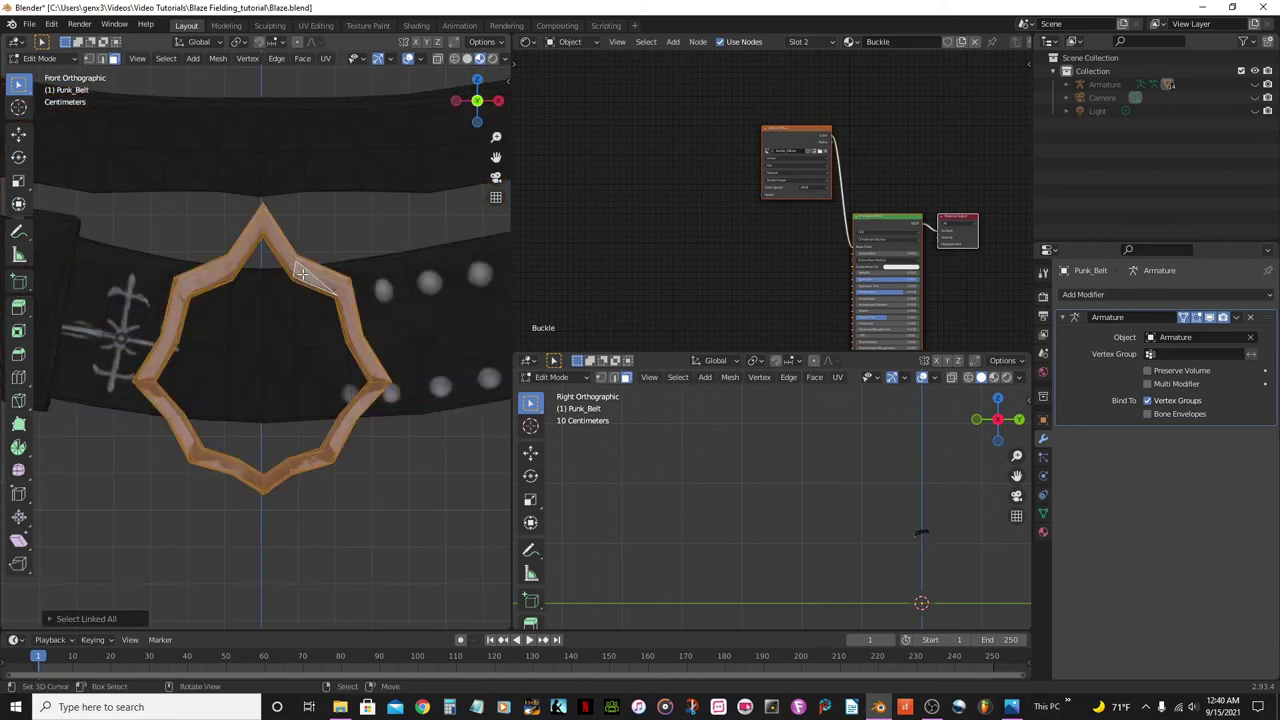
pyautogui.scroll(-3, 302, 272)
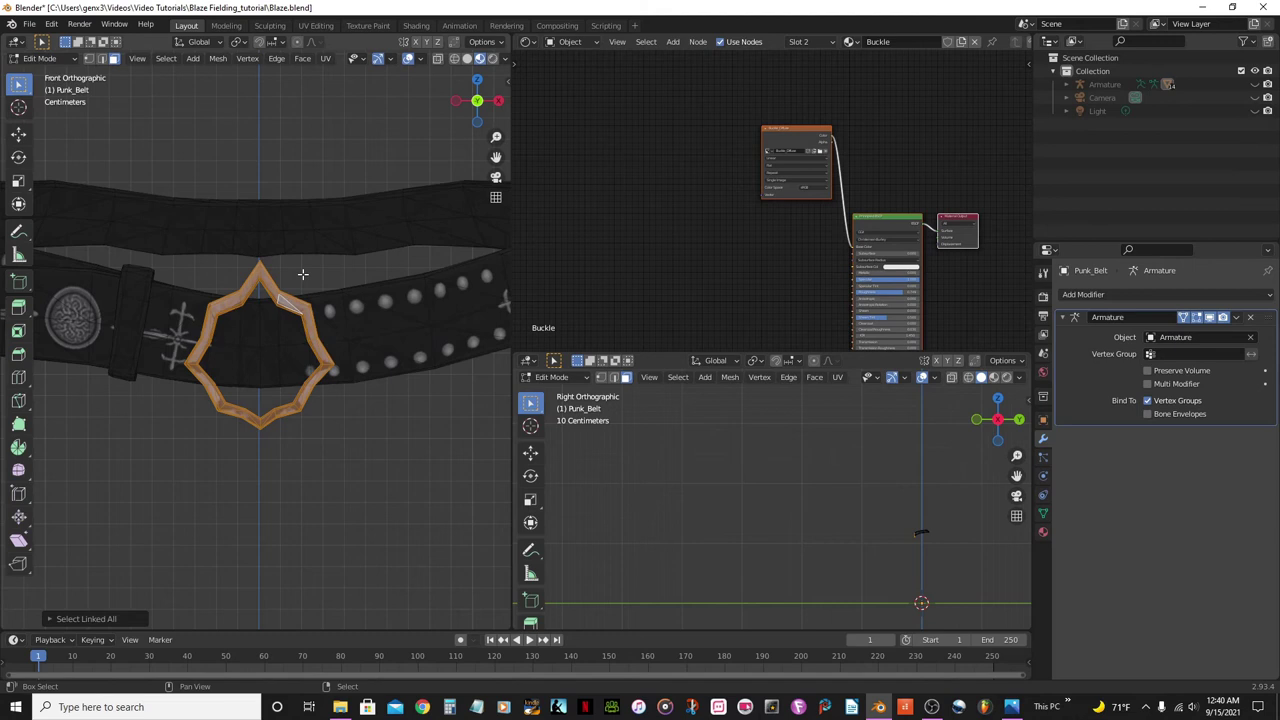
pyautogui.hotkey('shift', 'h')
pyautogui.press('KP_1')
pyautogui.scroll(4, 302, 273)
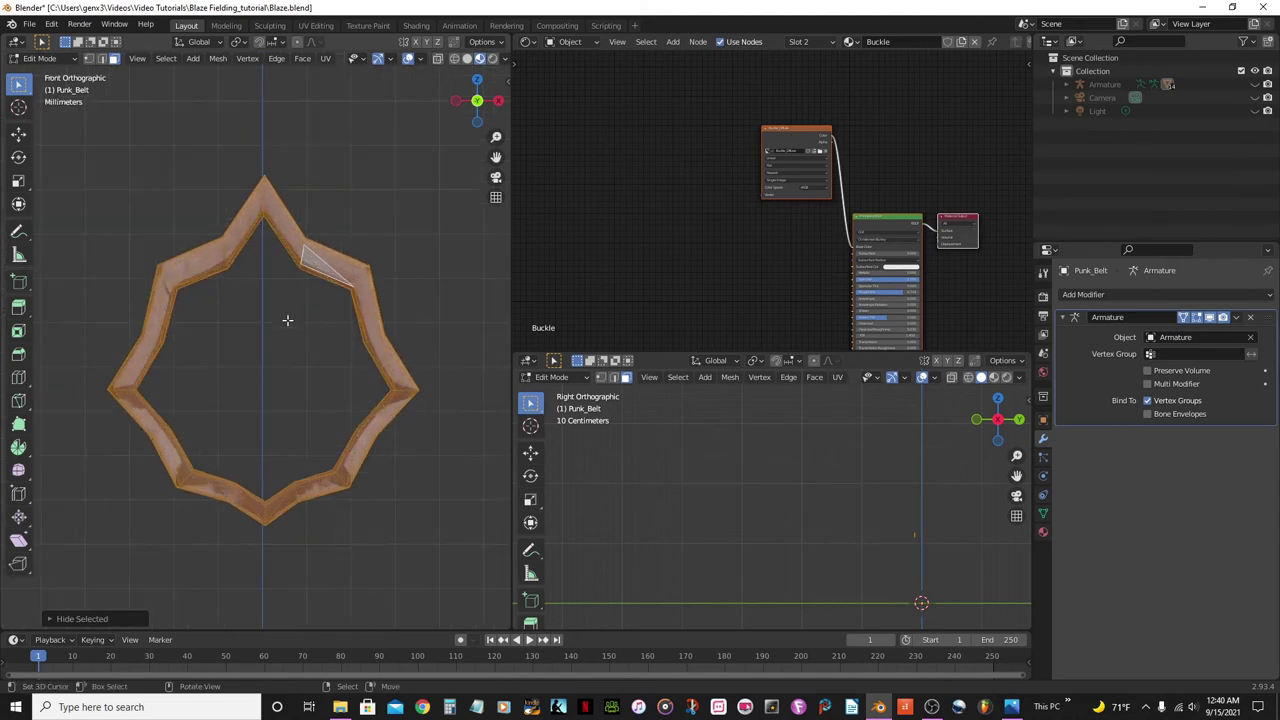
# Switch to vertex selection and wireframe shading for the buckle frame
pyautogui.click(86, 60)
pyautogui.press('z')
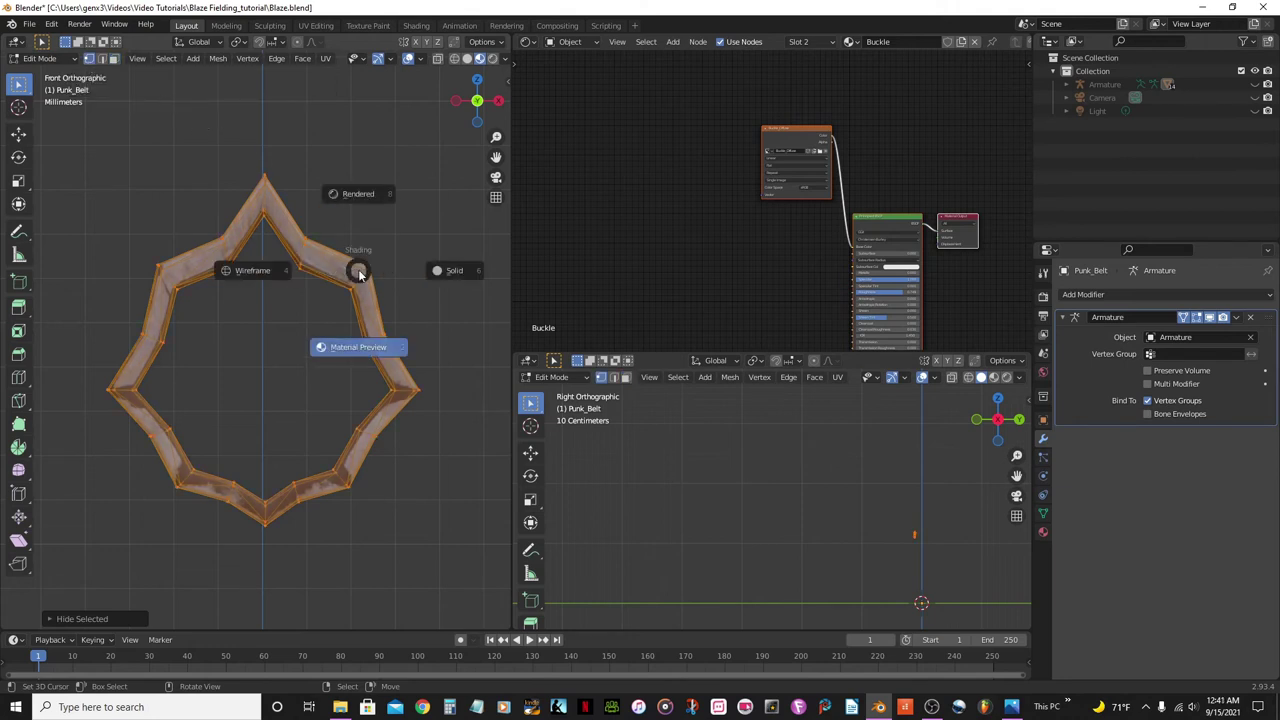
pyautogui.click(248, 272)
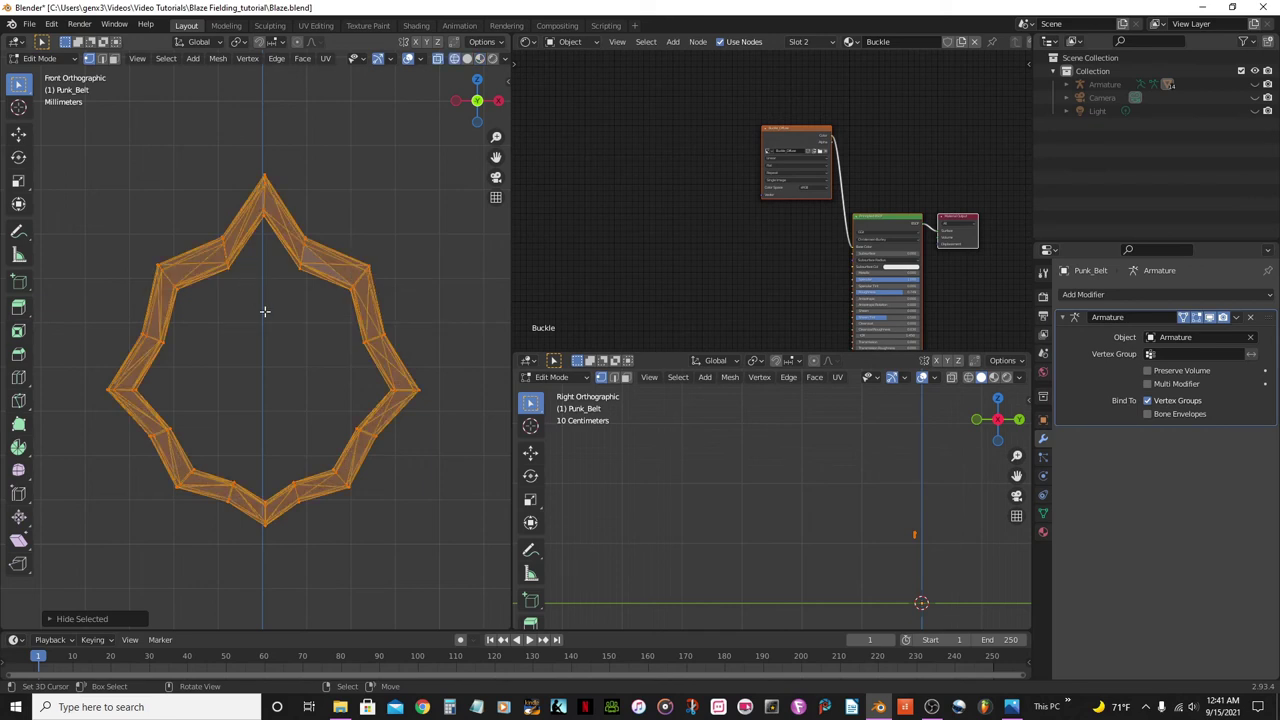
# Move the vertices of the buckle frame's top point down along Z by about 0.011 m to flatten it
pyautogui.hotkey('alt', 'a')
pyautogui.press('b')
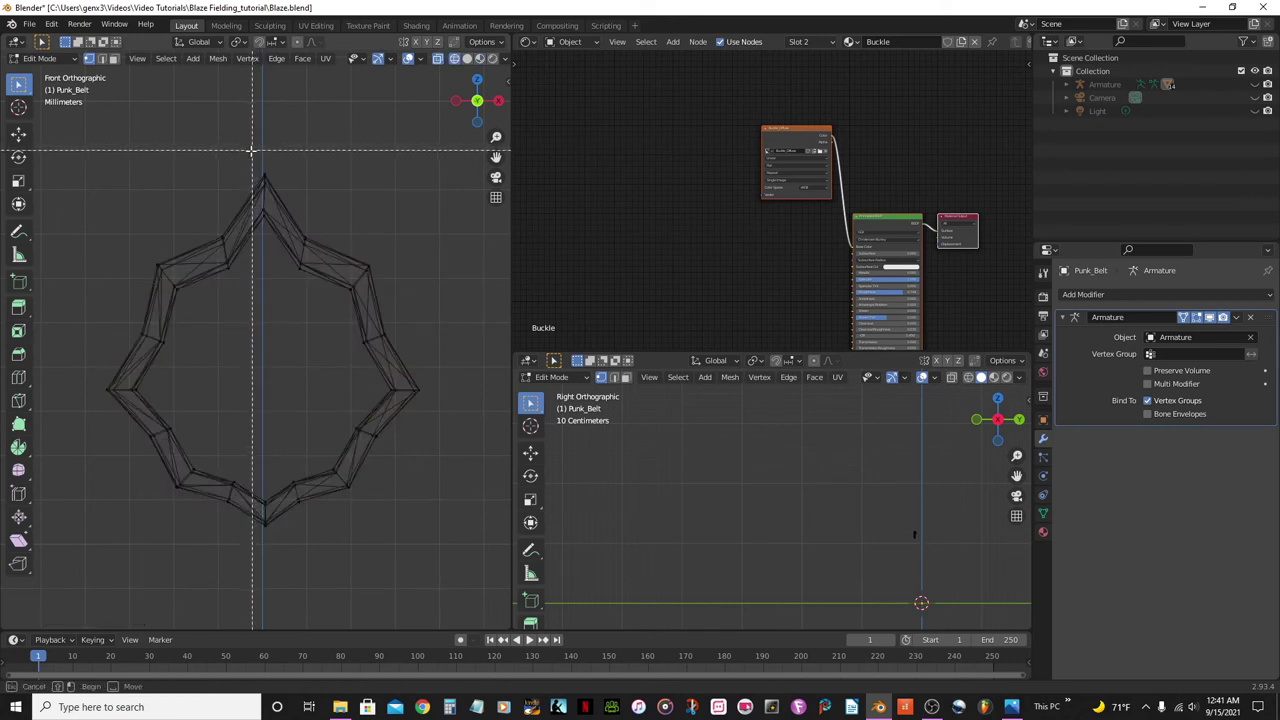
pyautogui.moveTo(255, 145); pyautogui.dragTo(284, 256)
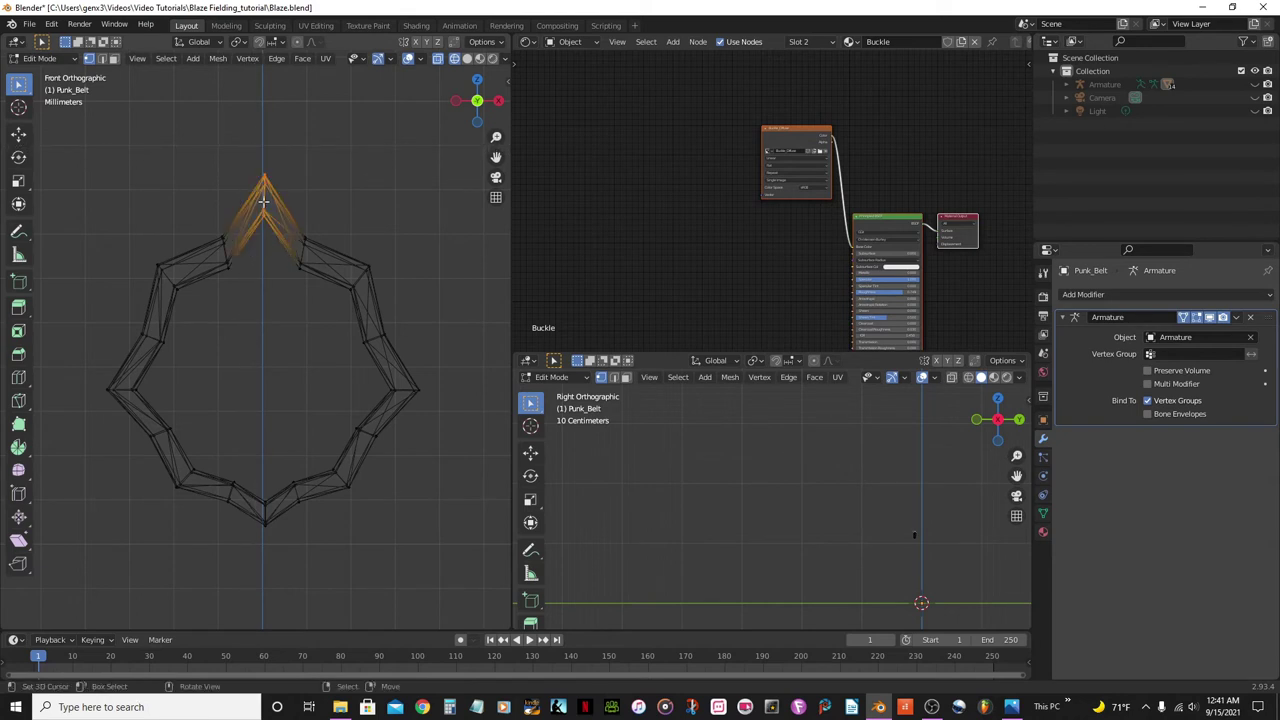
pyautogui.press('g')
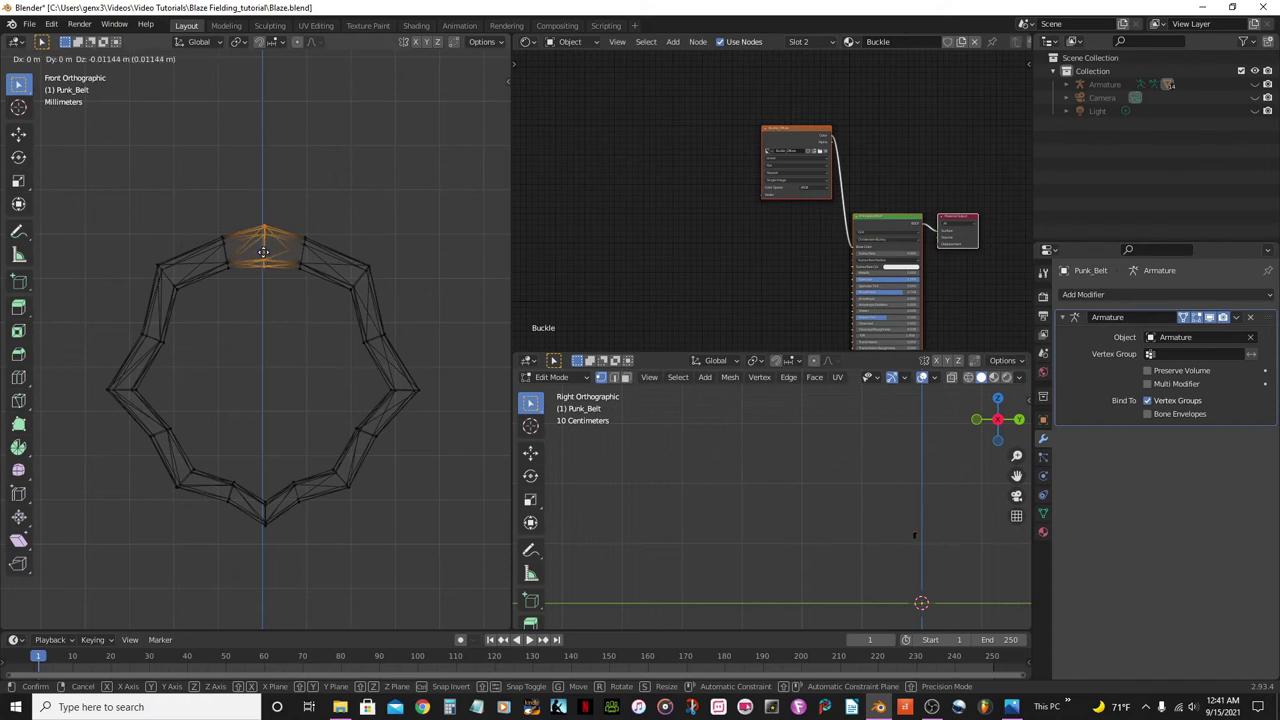
pyautogui.click(263, 251)
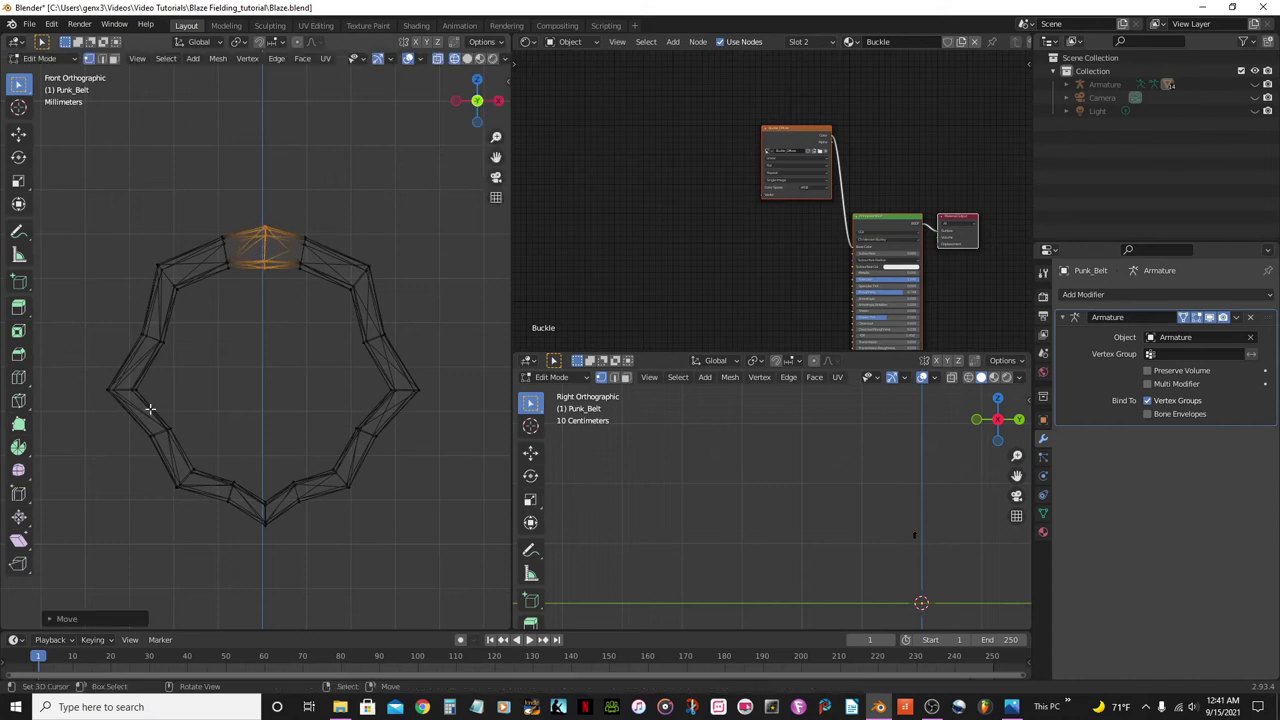
# Move the vertices of the buckle frame's bottom point up until they are level with the adjacent bottom edge
pyautogui.hotkey('alt', 'a')
pyautogui.press('b')
pyautogui.moveTo(250, 460); pyautogui.dragTo(270, 537)
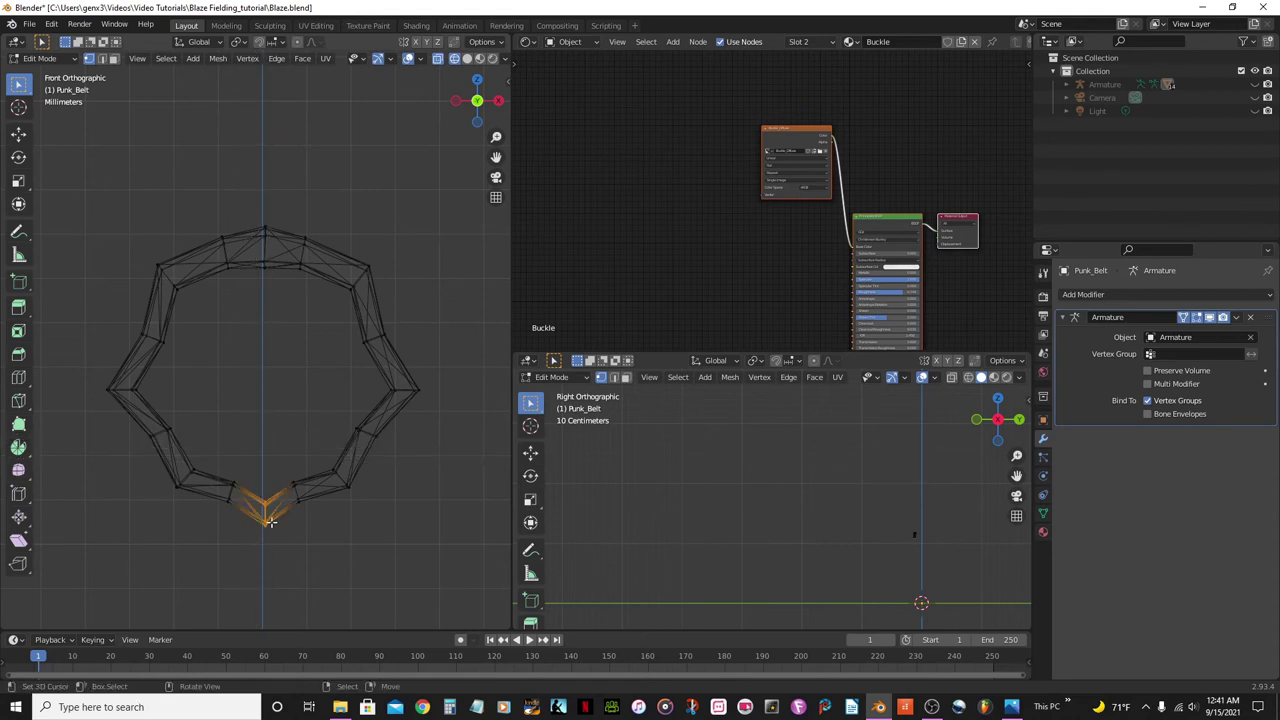
pyautogui.press('g')
pyautogui.click(271, 497)
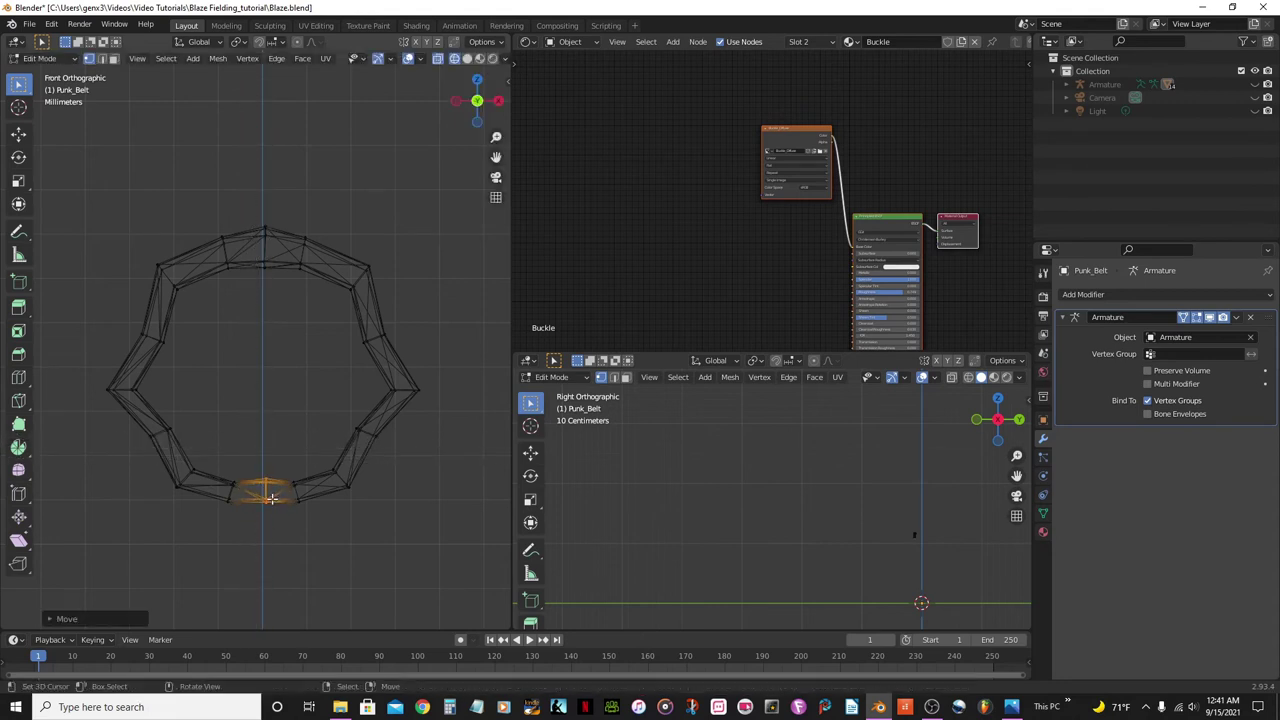
# Move the buckle frame's left point vertices inward along X by about 0.006 m to flatten that side
pyautogui.hotkey('alt', 'a')
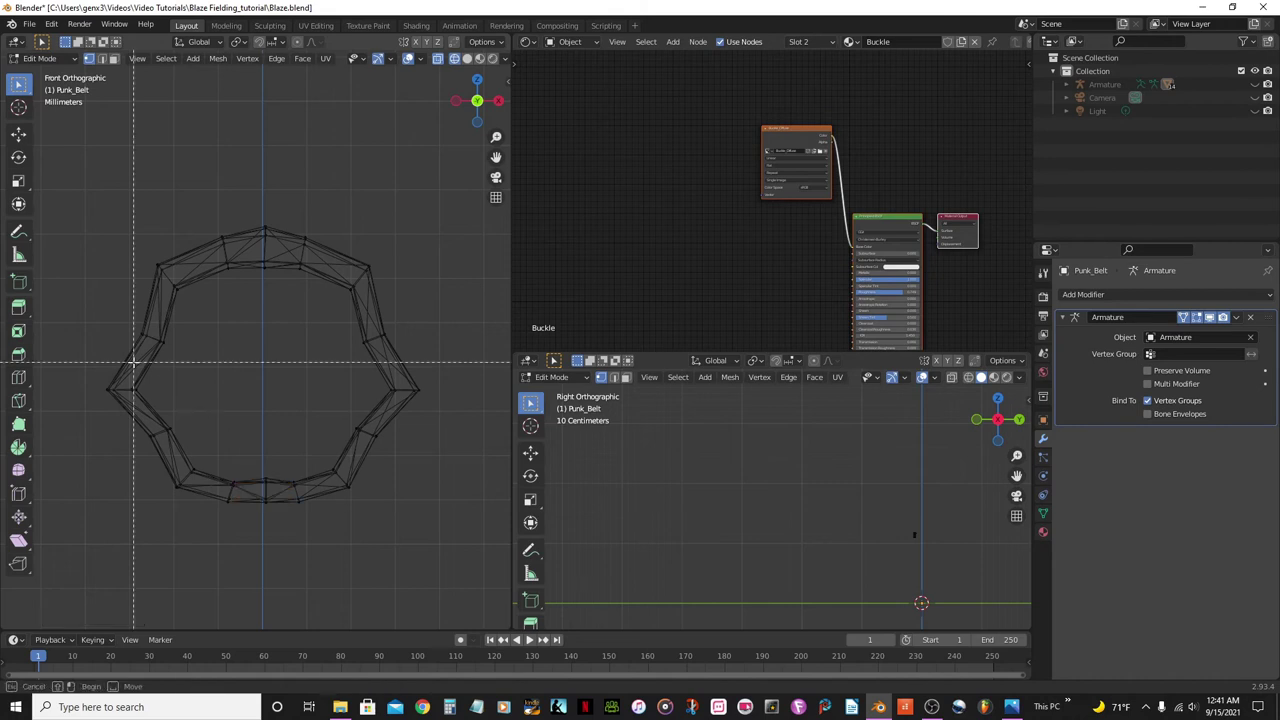
pyautogui.press('b')
pyautogui.moveTo(92, 373); pyautogui.dragTo(153, 404)
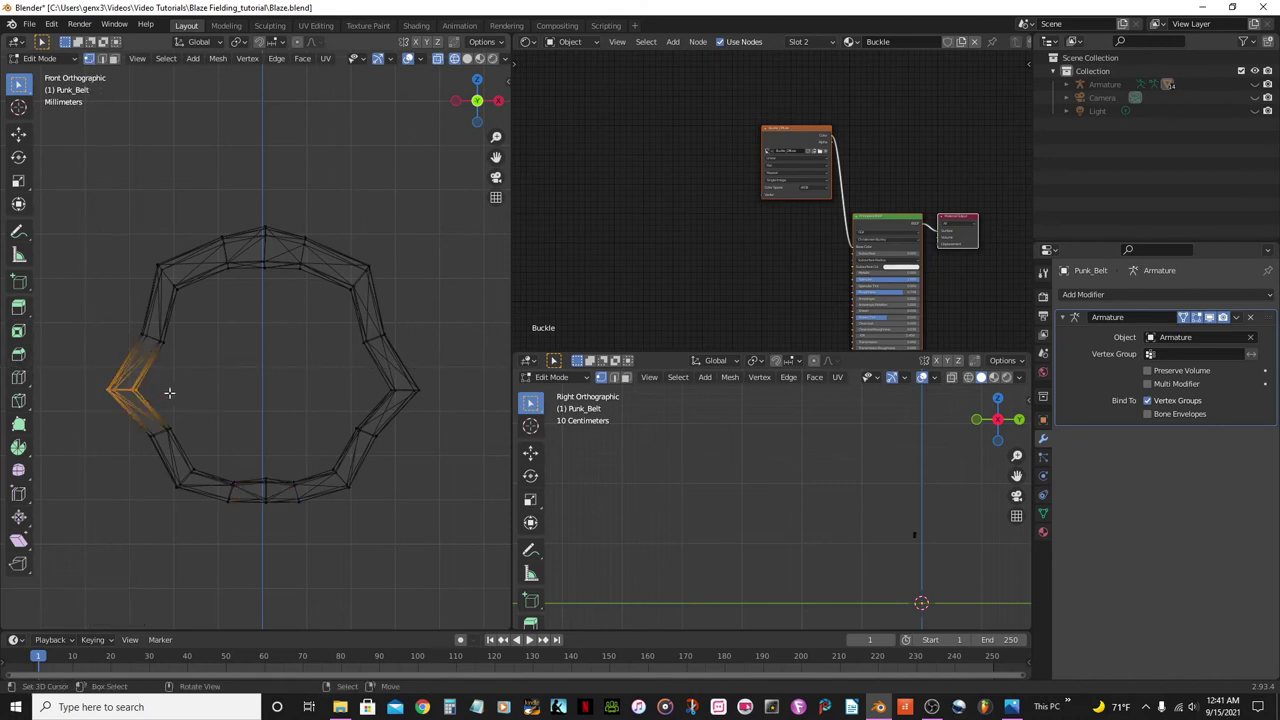
pyautogui.press('g')
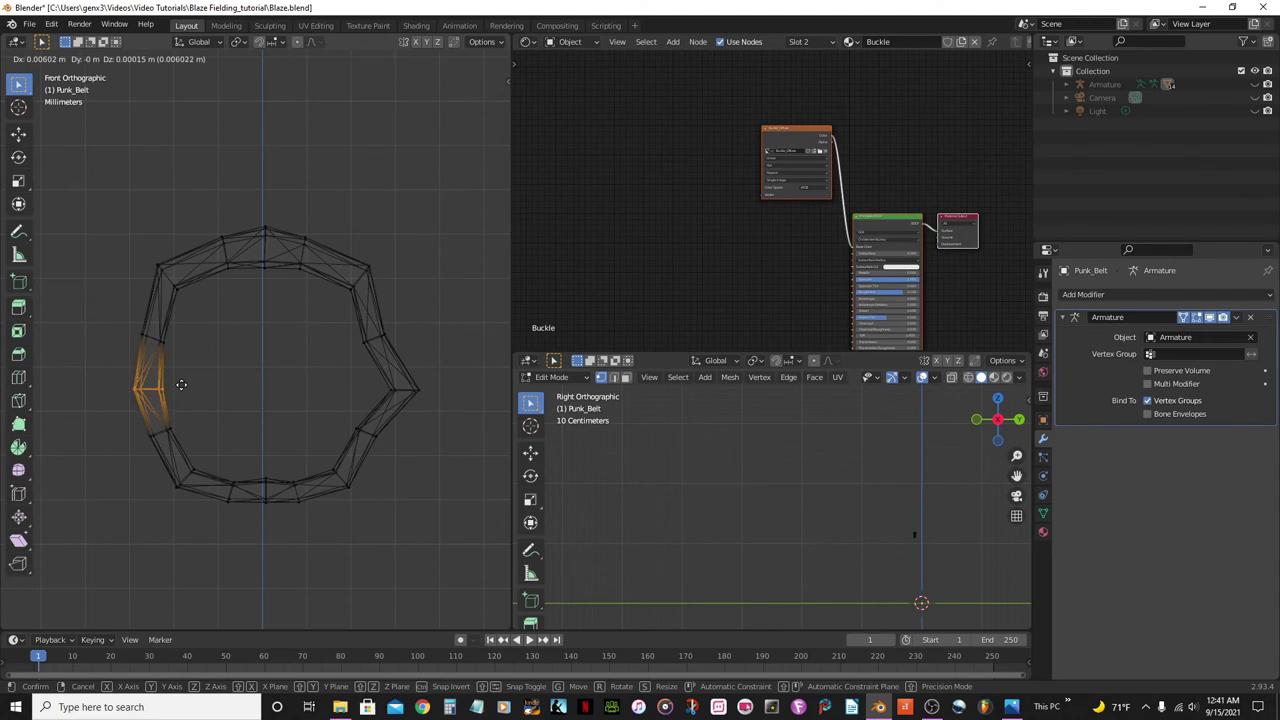
pyautogui.click(181, 384)
# Move the buckle frame's right point vertices inward to match the flattened left side
pyautogui.hotkey('alt', 'a')
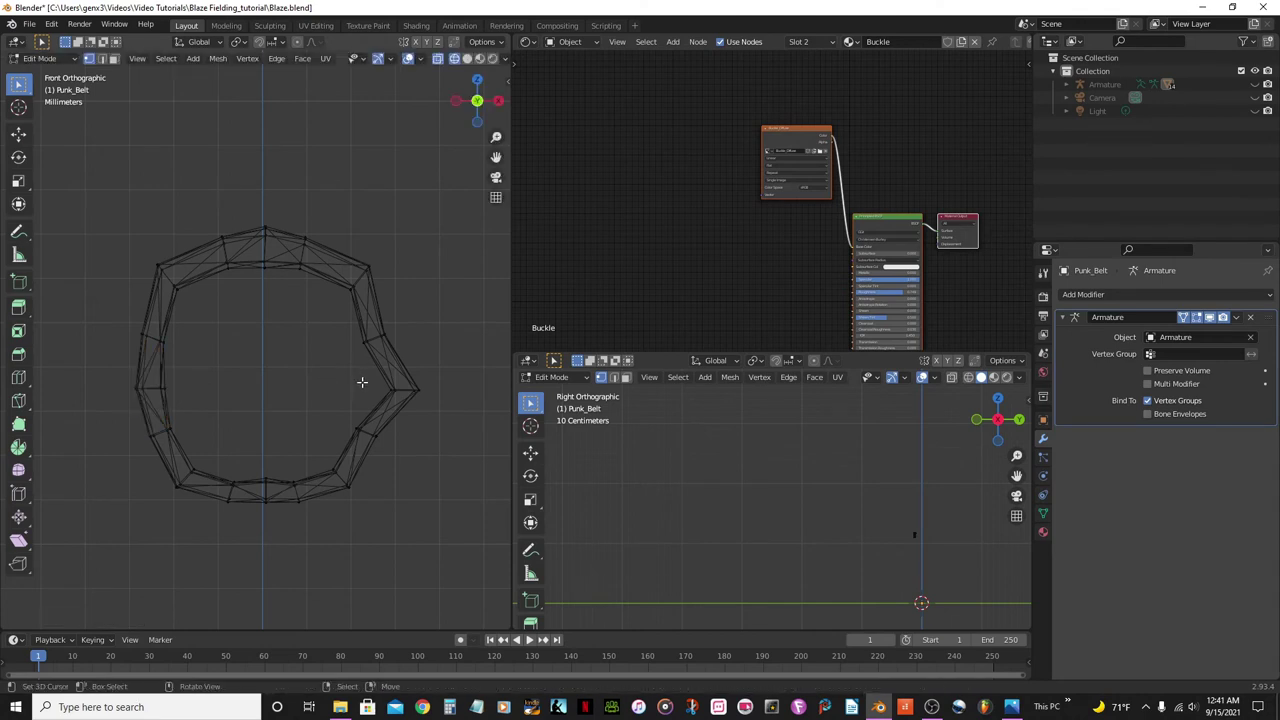
pyautogui.moveTo(363, 377); pyautogui.dragTo(437, 404)
pyautogui.press('g')
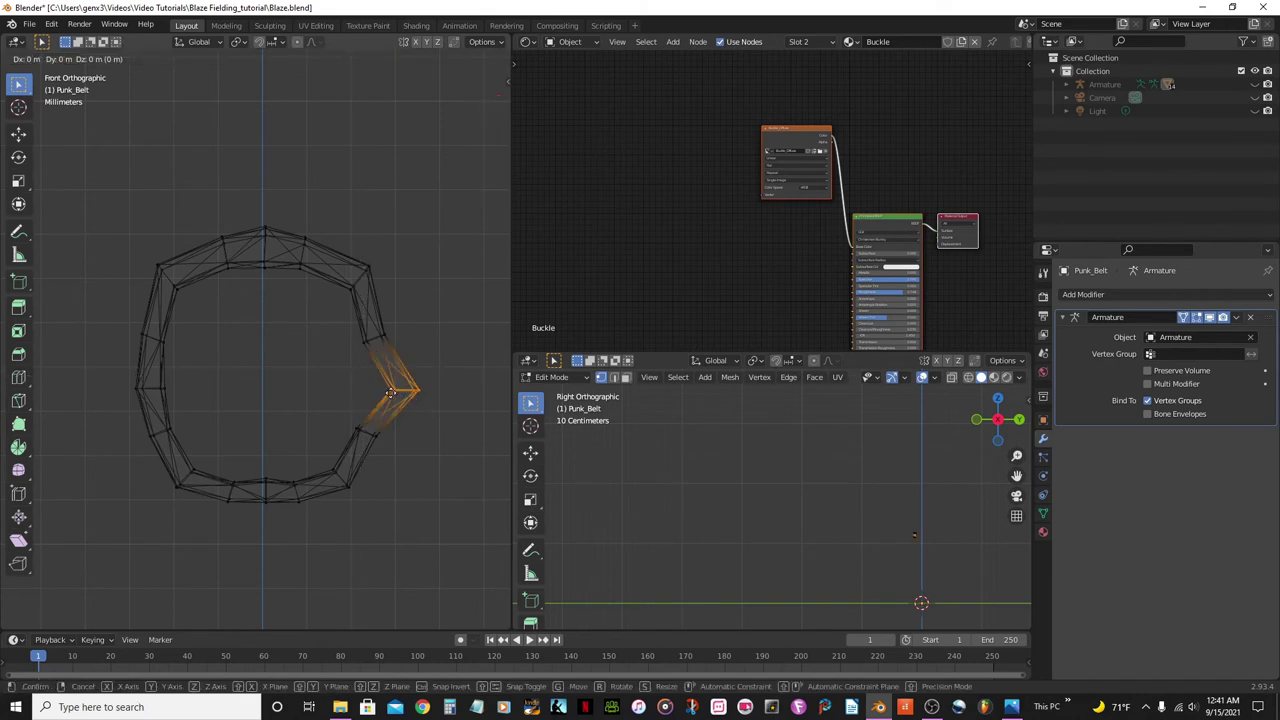
pyautogui.click(361, 393)
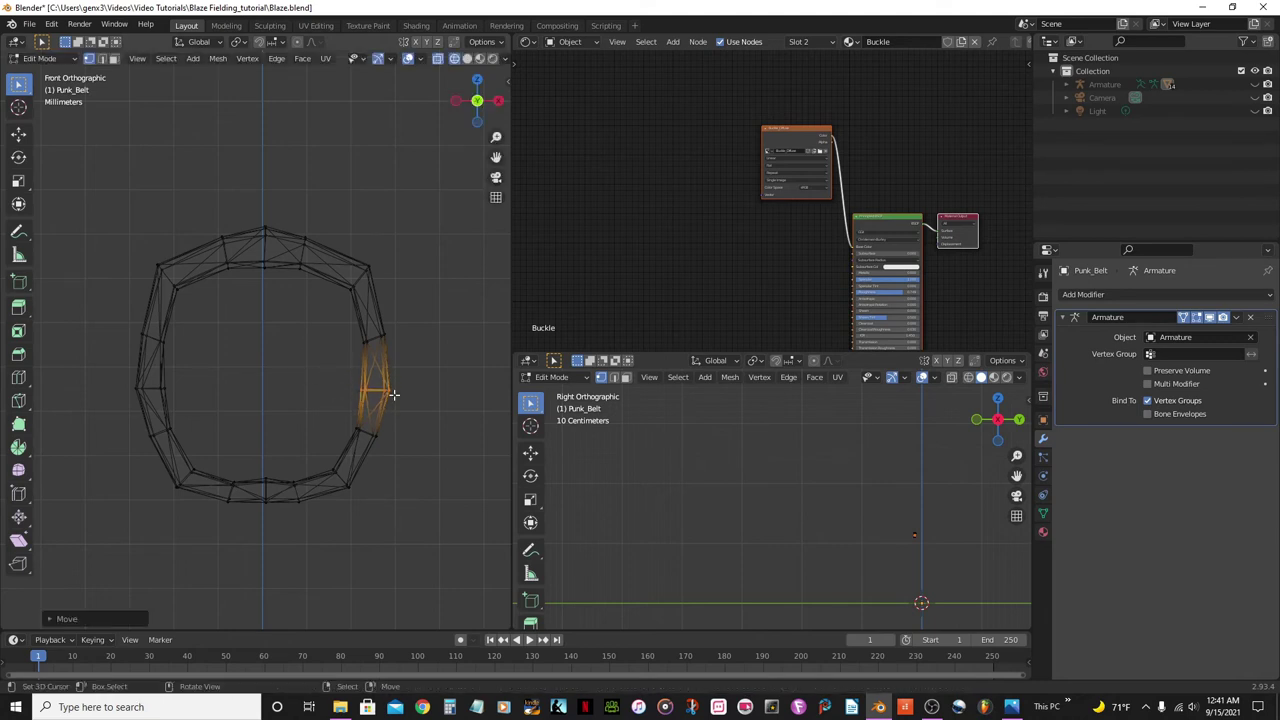
# Select the whole buckle frame and scale it along Z to about 0.956
pyautogui.moveTo(329, 394); pyautogui.dragTo(337, 389, button='middle')
pyautogui.hotkey('alt', 'a')
pyautogui.press('a')
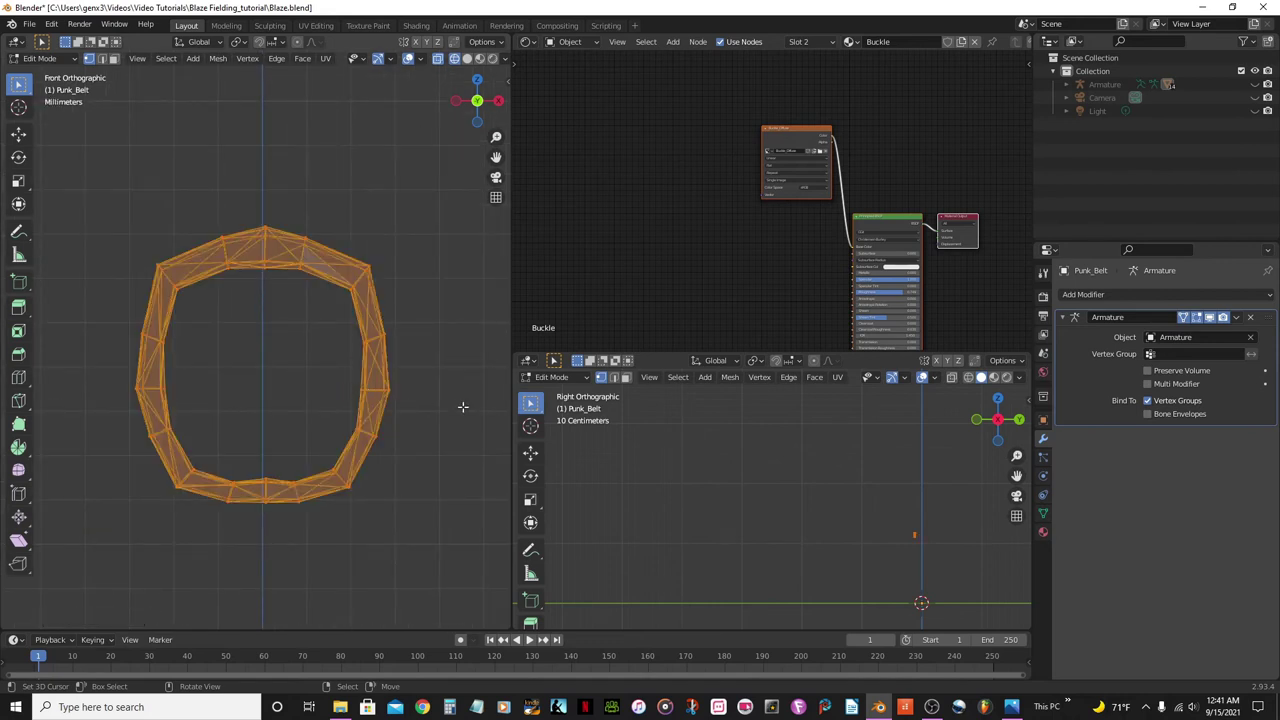
pyautogui.press('s')
pyautogui.press('z')
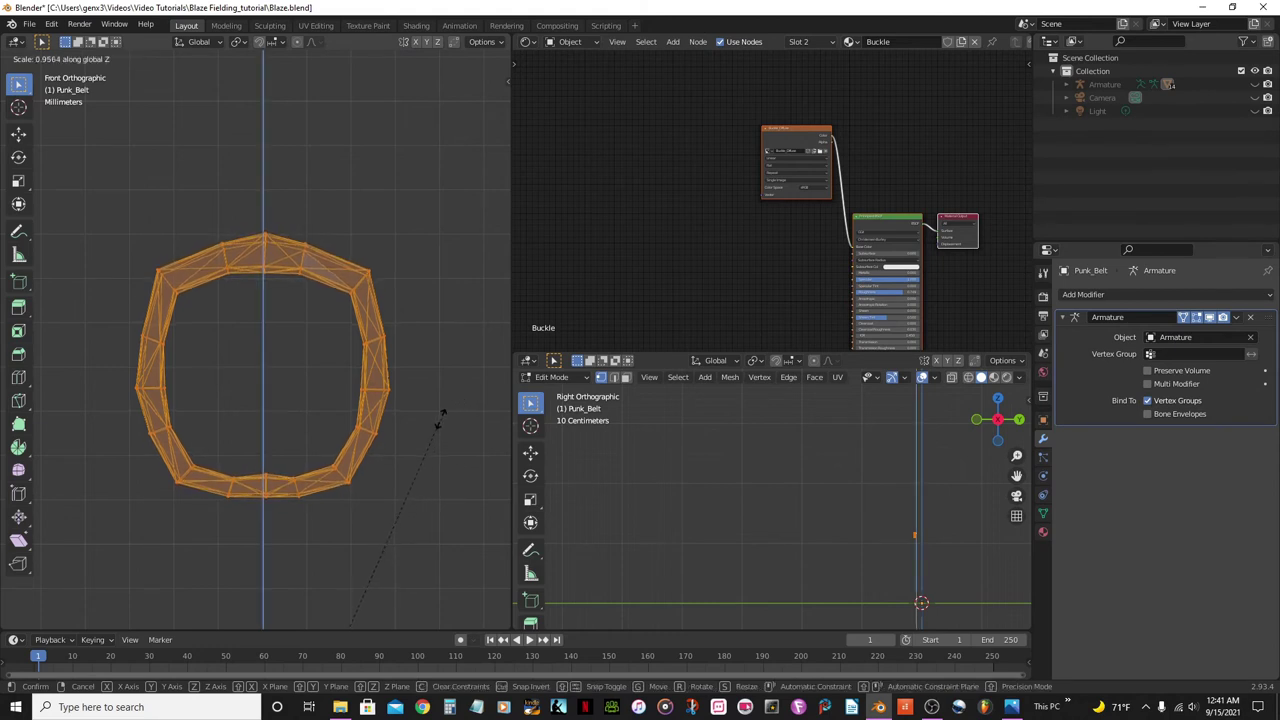
pyautogui.click(436, 422)
# Deselect the buckle frame and reveal the hidden belt mesh around it
pyautogui.press('KP_3')
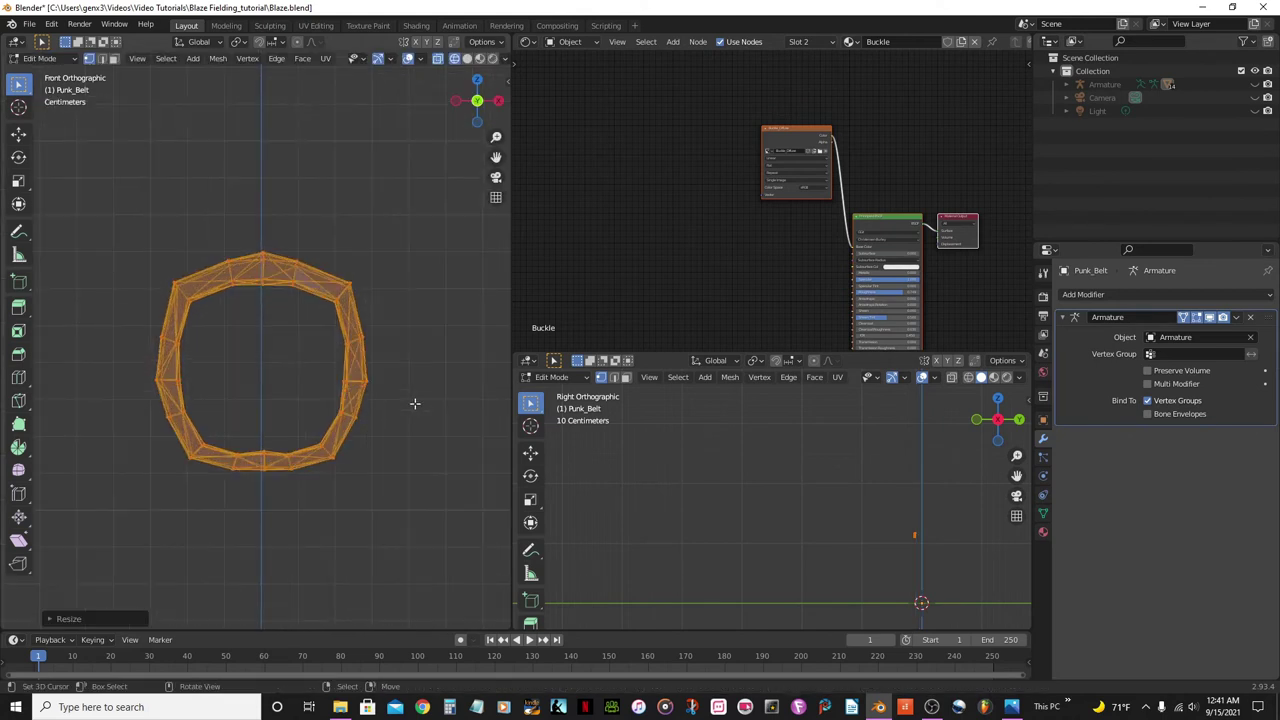
pyautogui.click(265, 384)
pyautogui.scroll(-2, 287, 373)
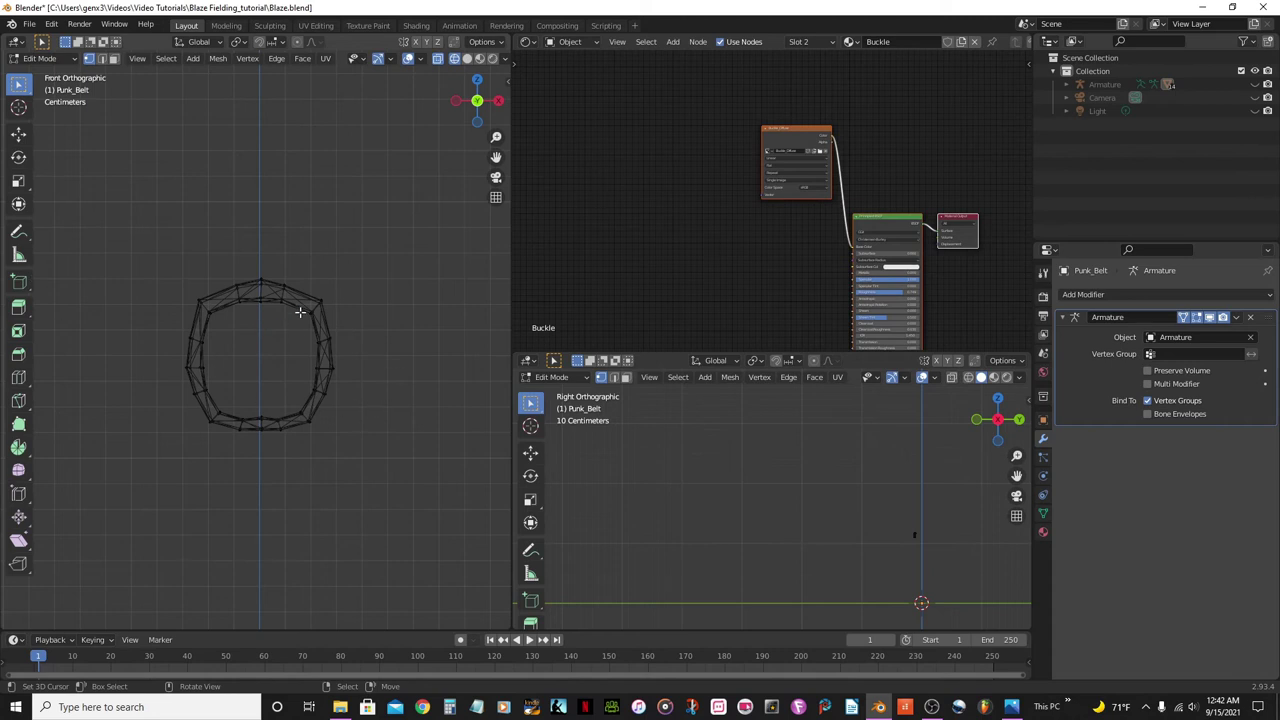
pyautogui.hotkey('alt', 'h')
pyautogui.scroll(-3, 303, 223)
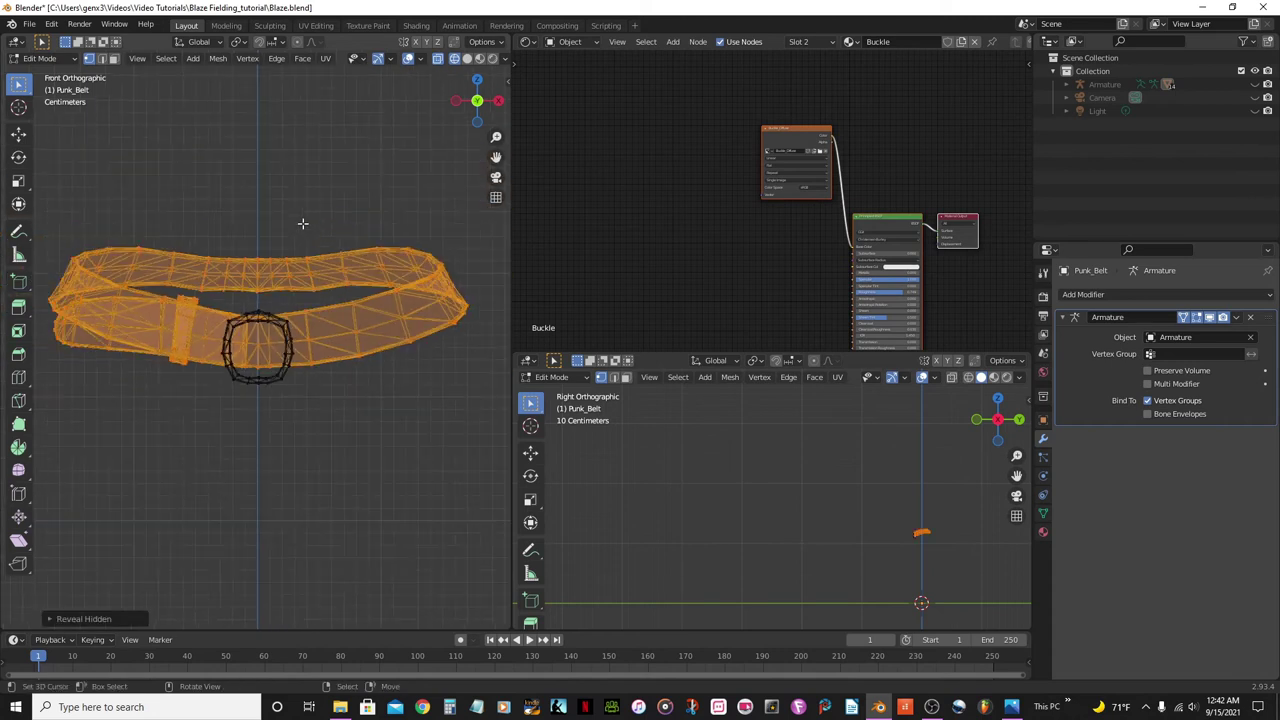
pyautogui.scroll(3, 309, 394)
pyautogui.hotkey('alt', 'z')
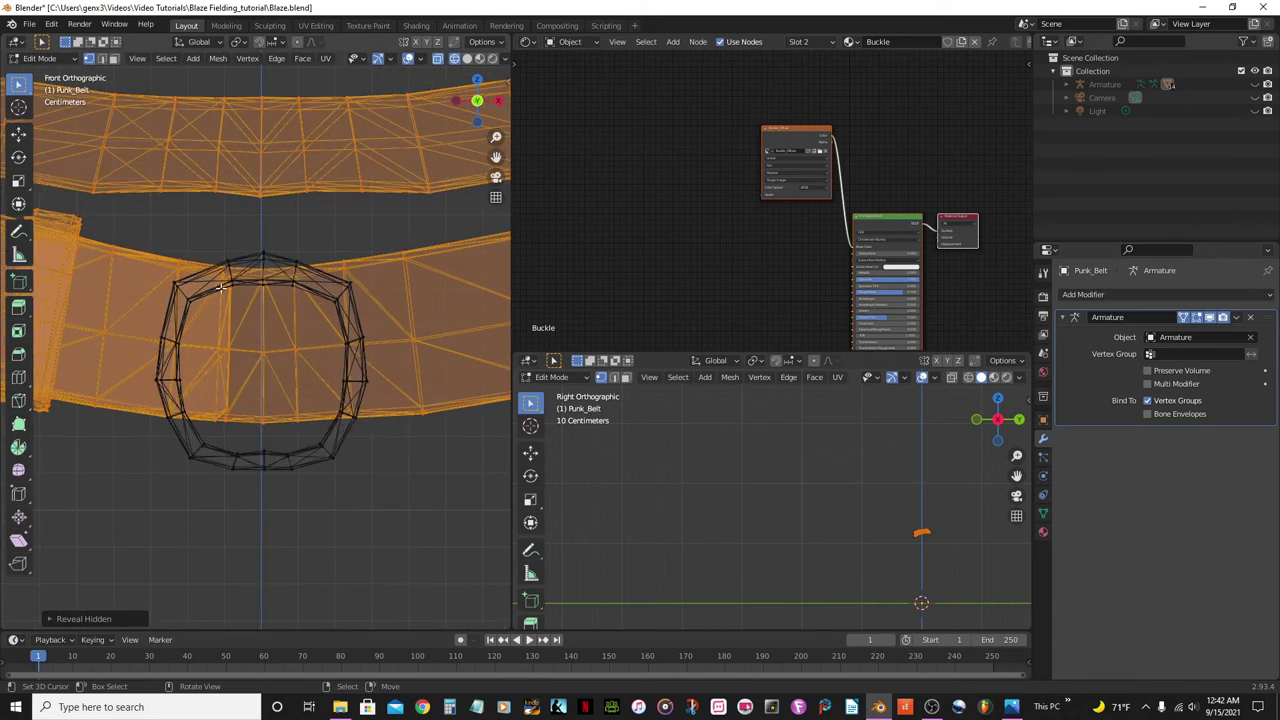
# Select the buckle frame's linked geometry and move it up along Z by about 0.0063 m to center it on the strap
pyautogui.hotkey('alt', 'z')
pyautogui.moveTo(262, 252); pyautogui.dragTo(272, 280)
pyautogui.hotkey('ctrl', 'l')
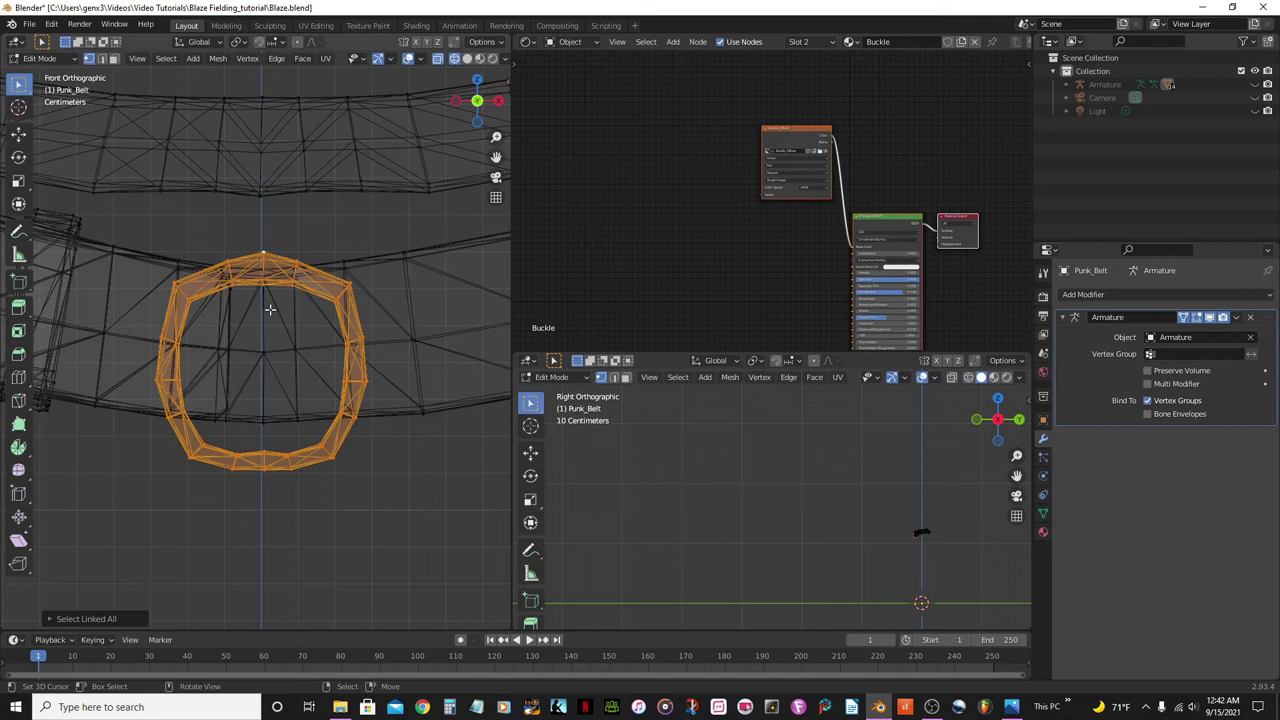
pyautogui.press('g')
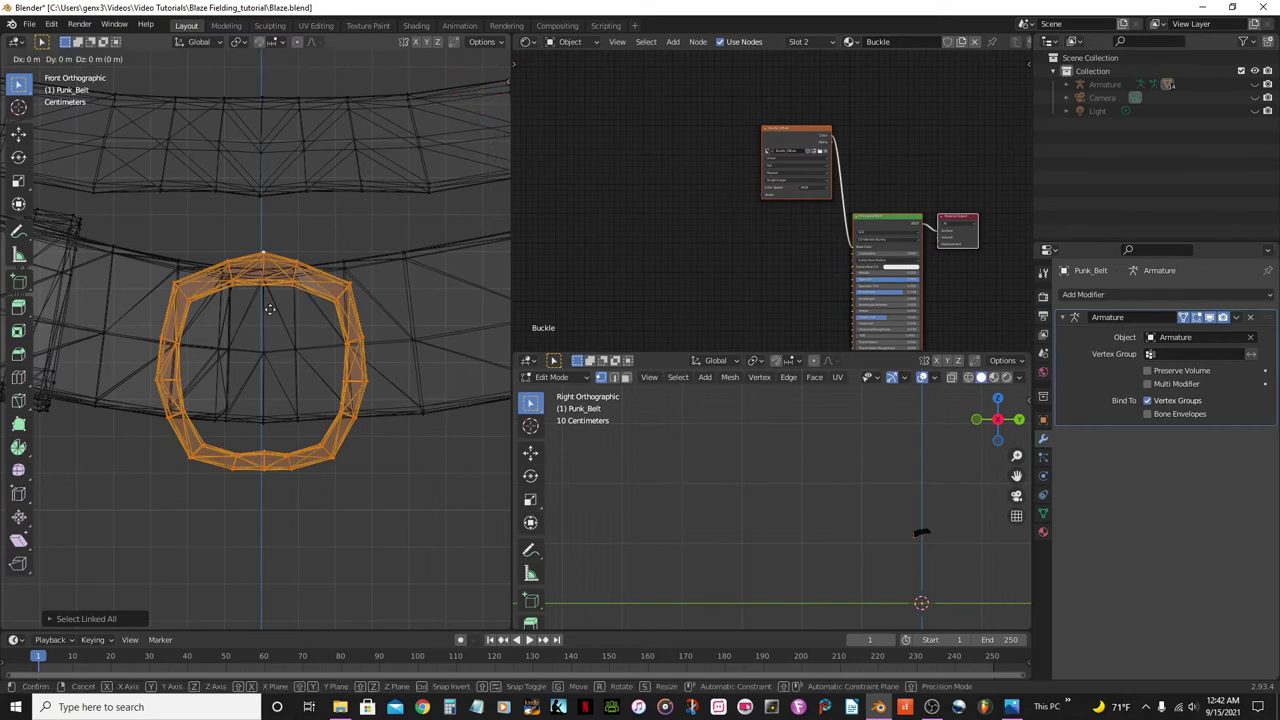
pyautogui.press('z')
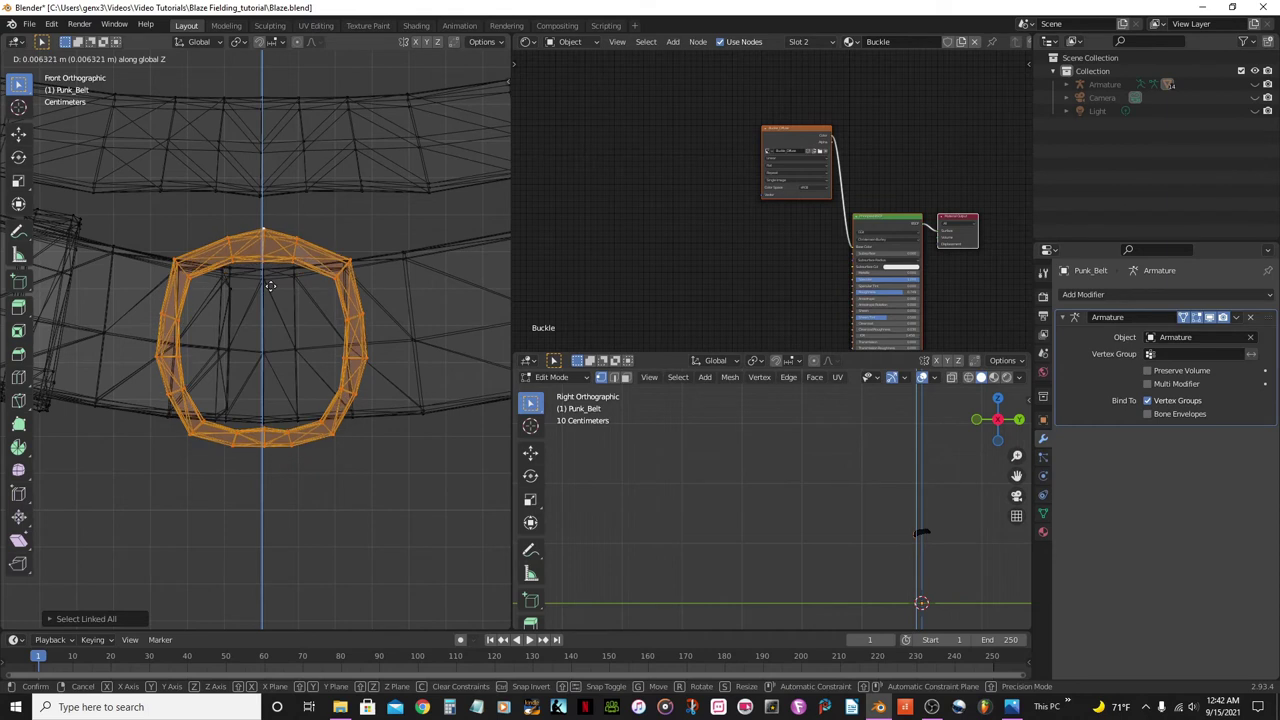
pyautogui.click(270, 286)
# Switch to Material Preview shading and Object Mode, and check the reshaped buckle on the belt from the front
pyautogui.scroll(-4, 262, 337)
pyautogui.moveTo(262, 337); pyautogui.dragTo(258, 370, button='middle')
pyautogui.scroll(-4, 181, 346)
pyautogui.press('z')
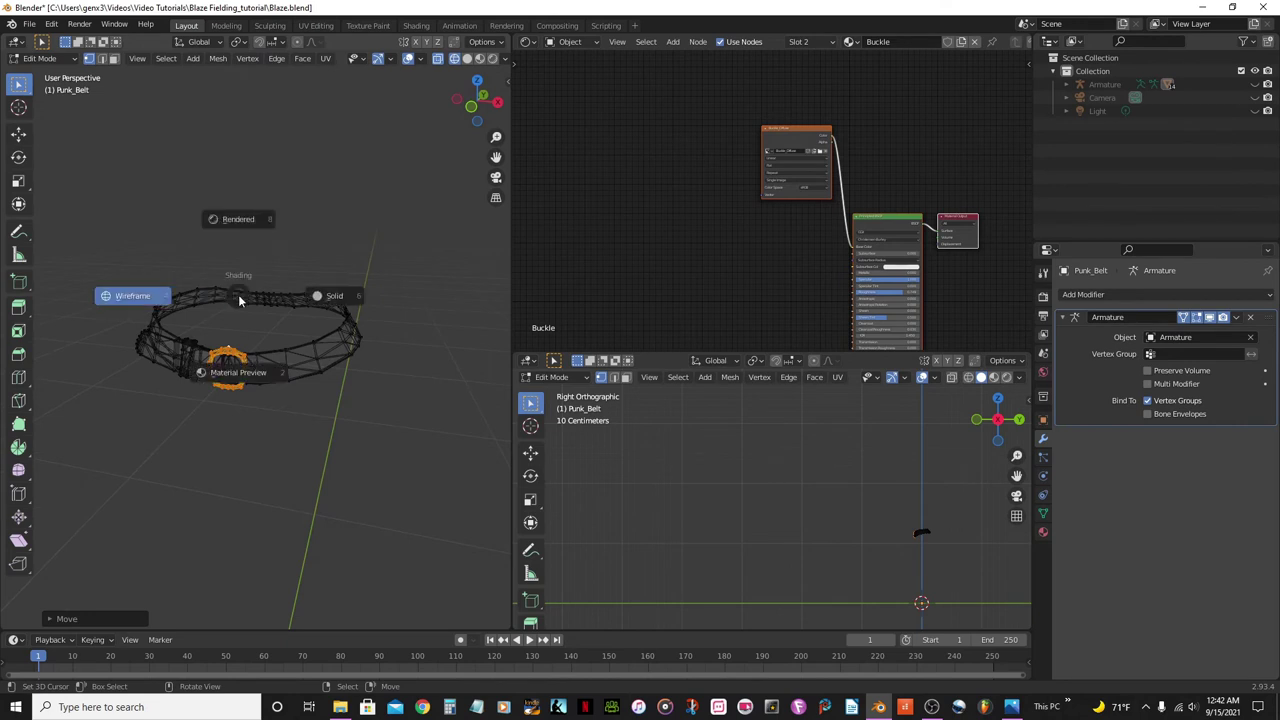
pyautogui.click(232, 368)
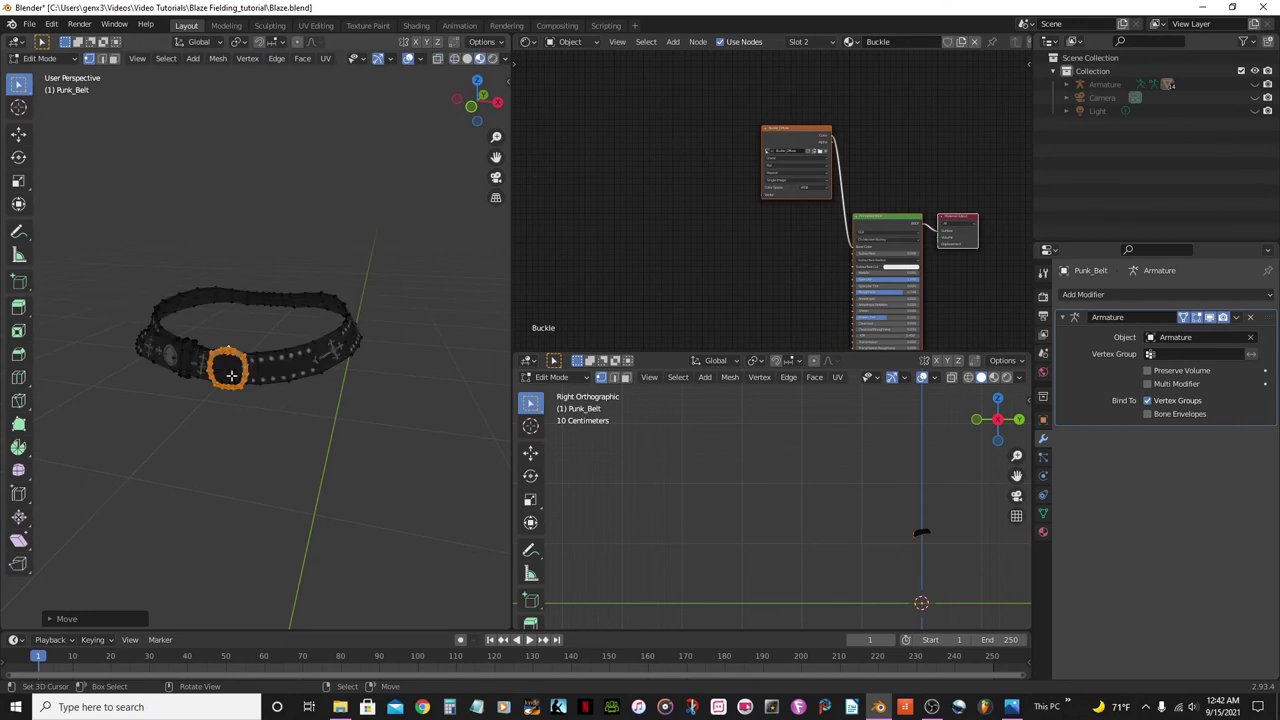
pyautogui.scroll(4, 232, 378)
pyautogui.press('Tab')
pyautogui.scroll(-4, 233, 378)
pyautogui.scroll(5, 233, 378)
pyautogui.scroll(-5, 233, 378)
pyautogui.moveTo(236, 383); pyautogui.dragTo(285, 368, button='middle')
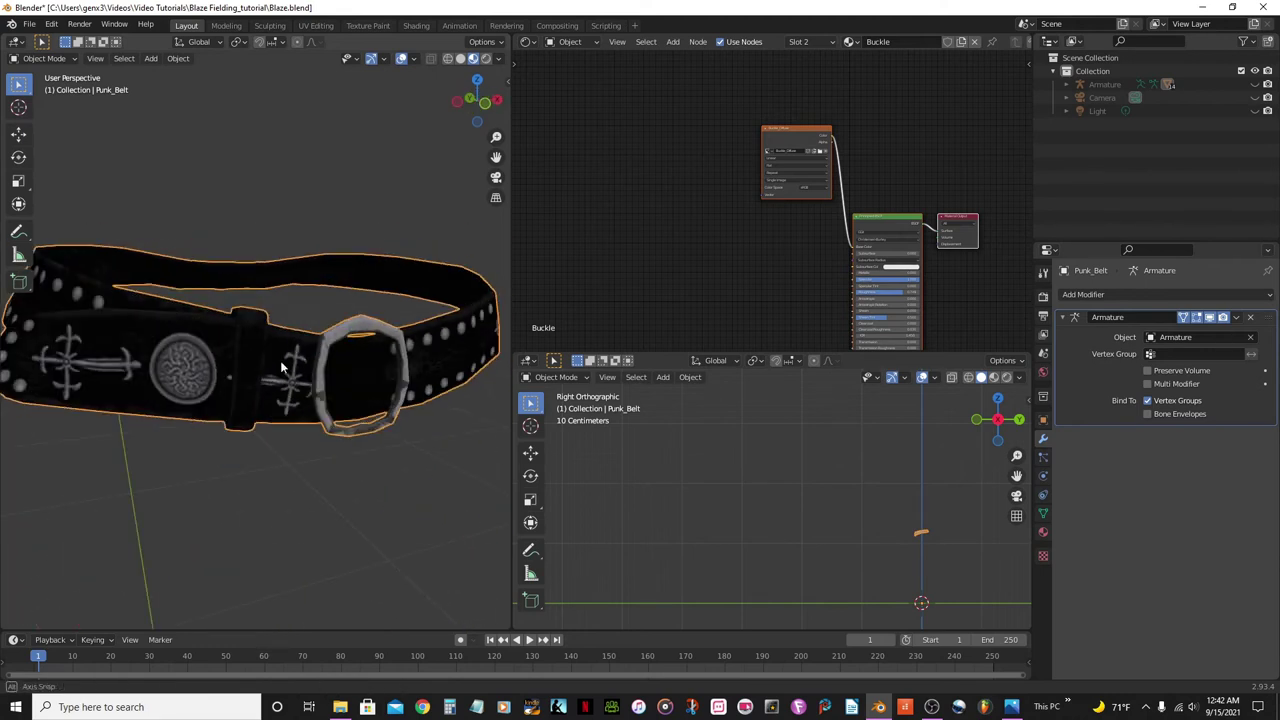
pyautogui.press('KP_1')
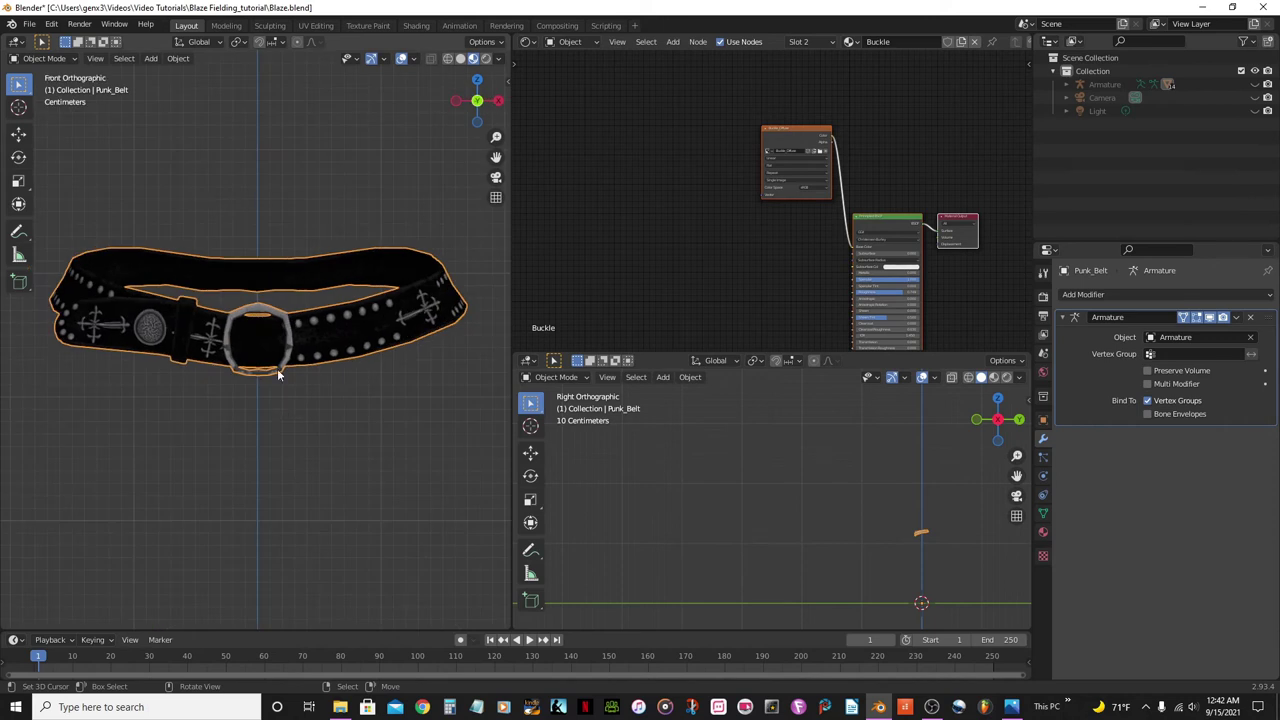
pyautogui.scroll(5, 351, 327)
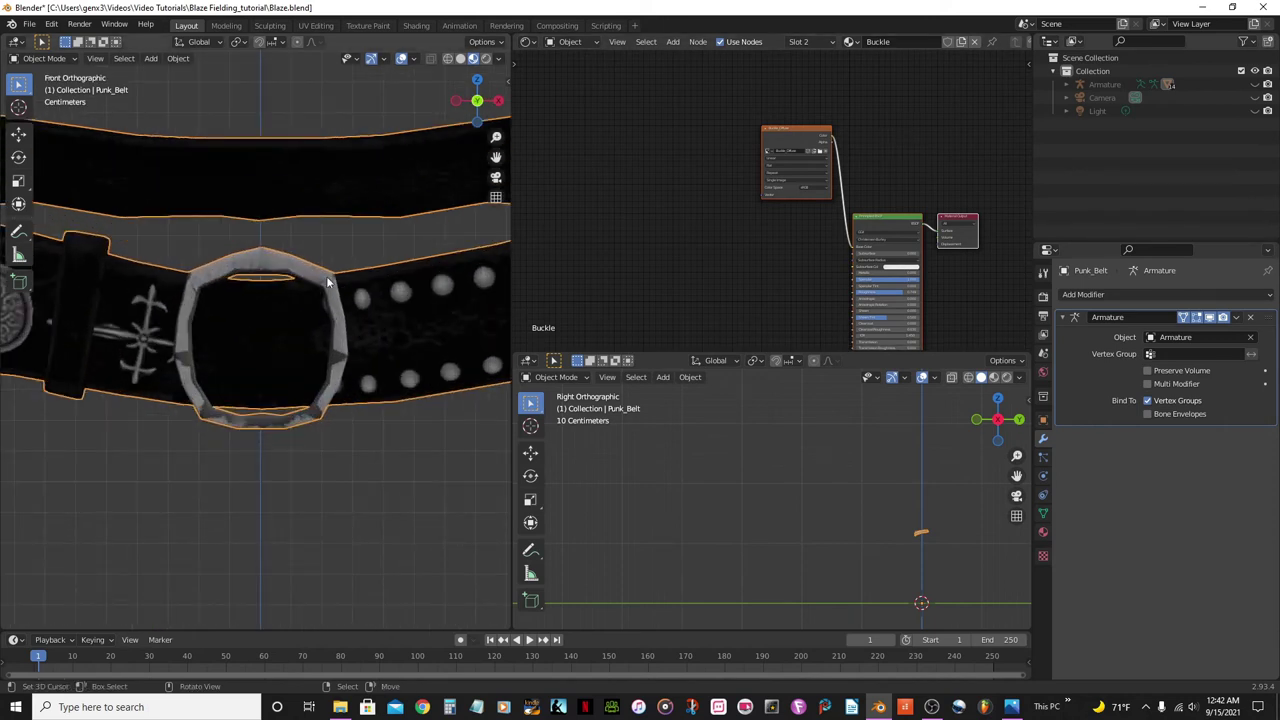
# Move the Buckle_Diffuse image node farther from the Principled BSDF node to make room in the Buckle material
pyautogui.scroll(3, 868, 197)
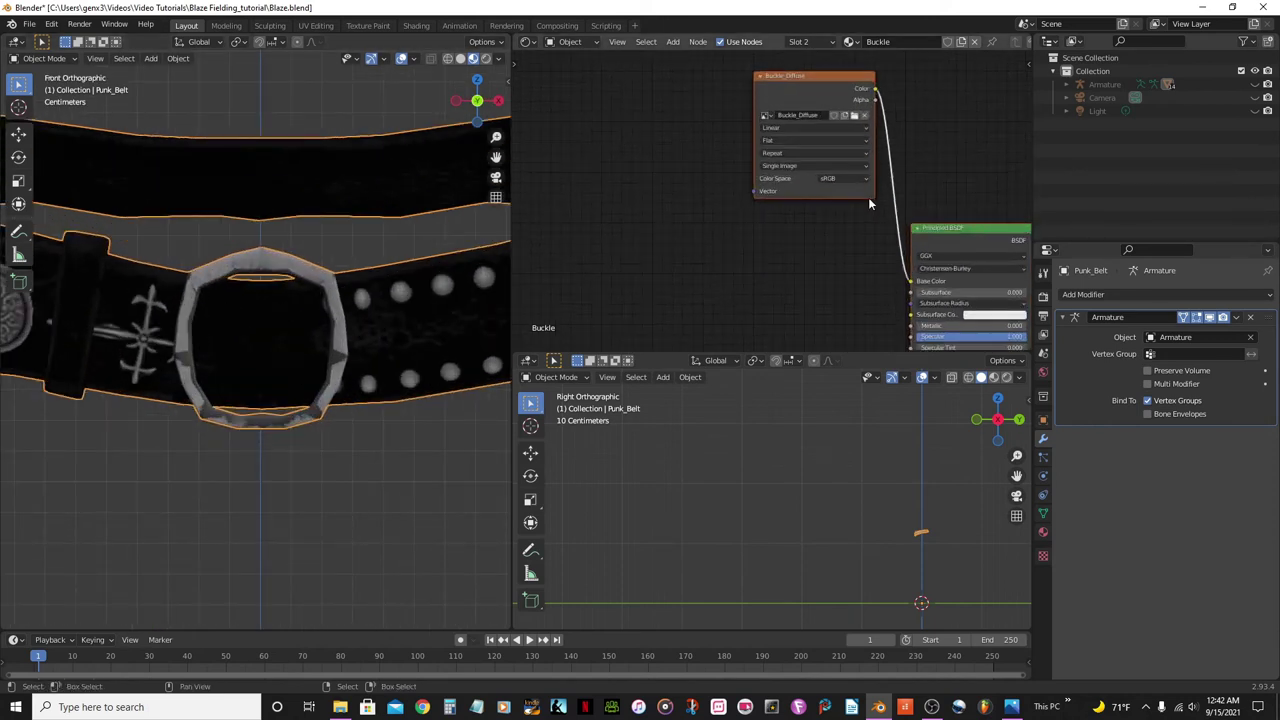
pyautogui.moveTo(868, 197); pyautogui.dragTo(800, 236, button='middle')
pyautogui.scroll(-2, 809, 154)
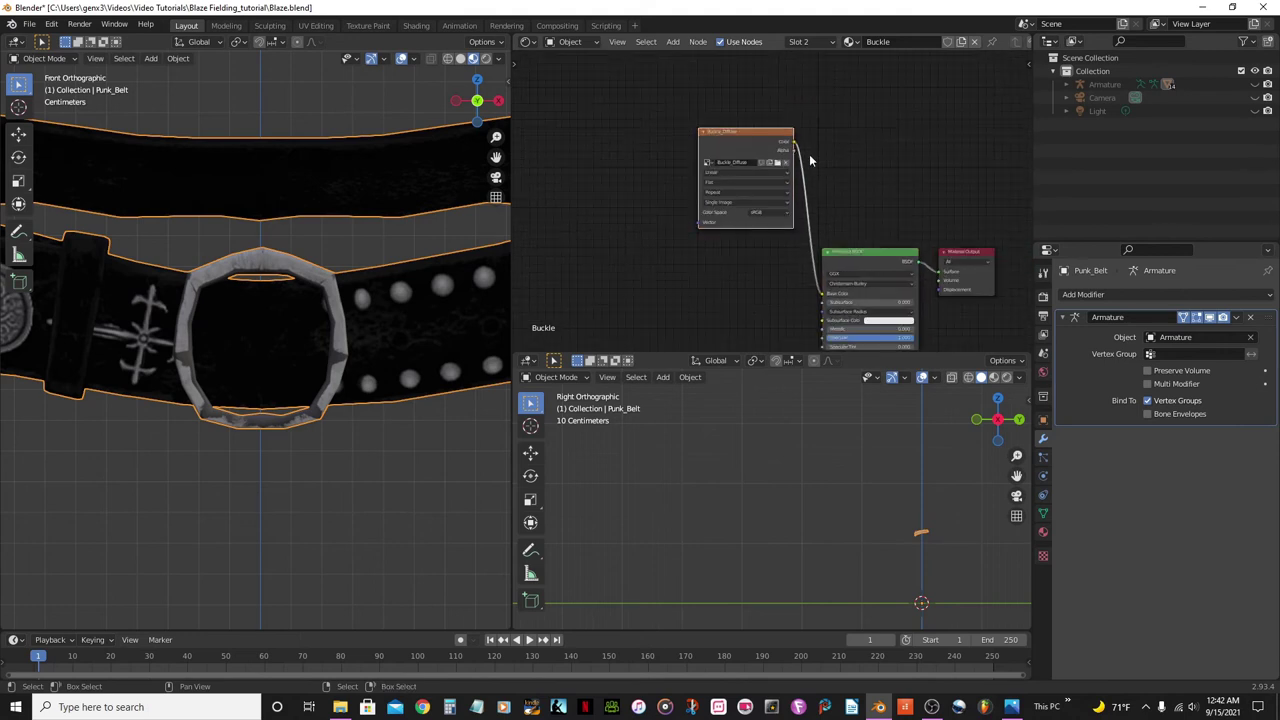
pyautogui.moveTo(809, 154); pyautogui.dragTo(891, 135, button='middle')
pyautogui.moveTo(840, 123); pyautogui.dragTo(635, 110)
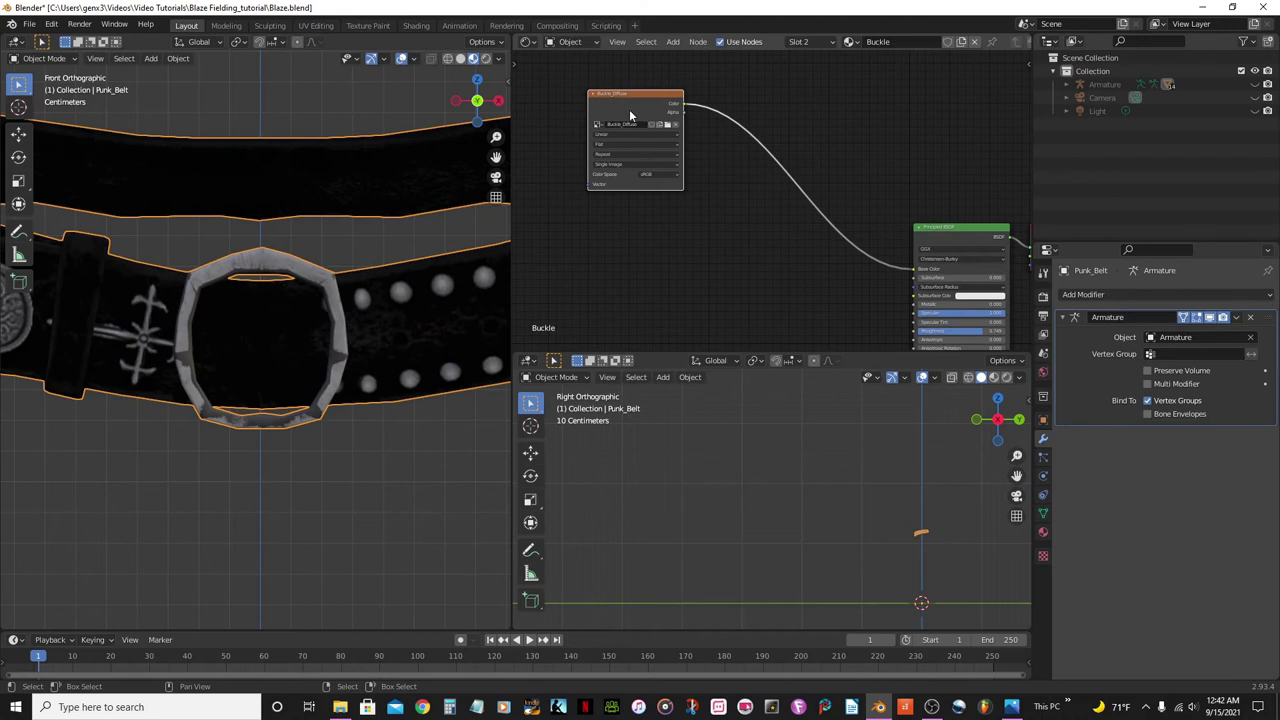
# Add an Image Texture node below the Buckle_Diffuse node in the Buckle material
pyautogui.scroll(3, 710, 154)
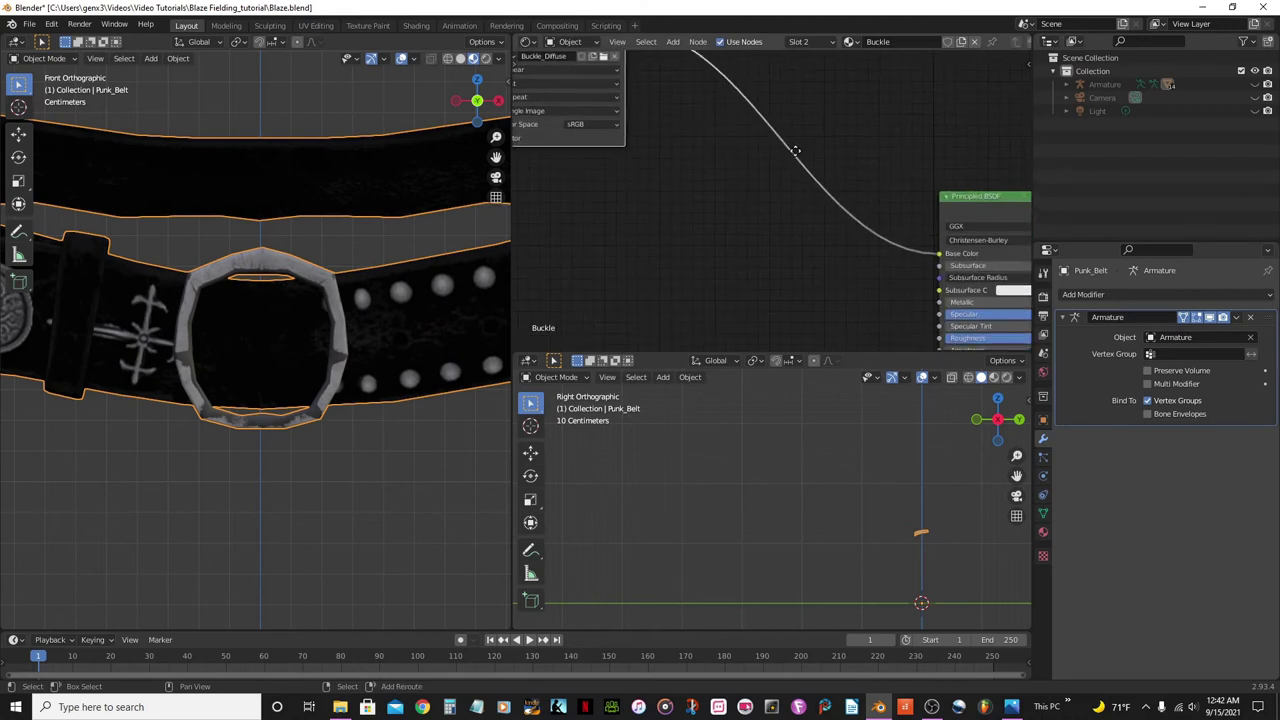
pyautogui.scroll(-3, 710, 150)
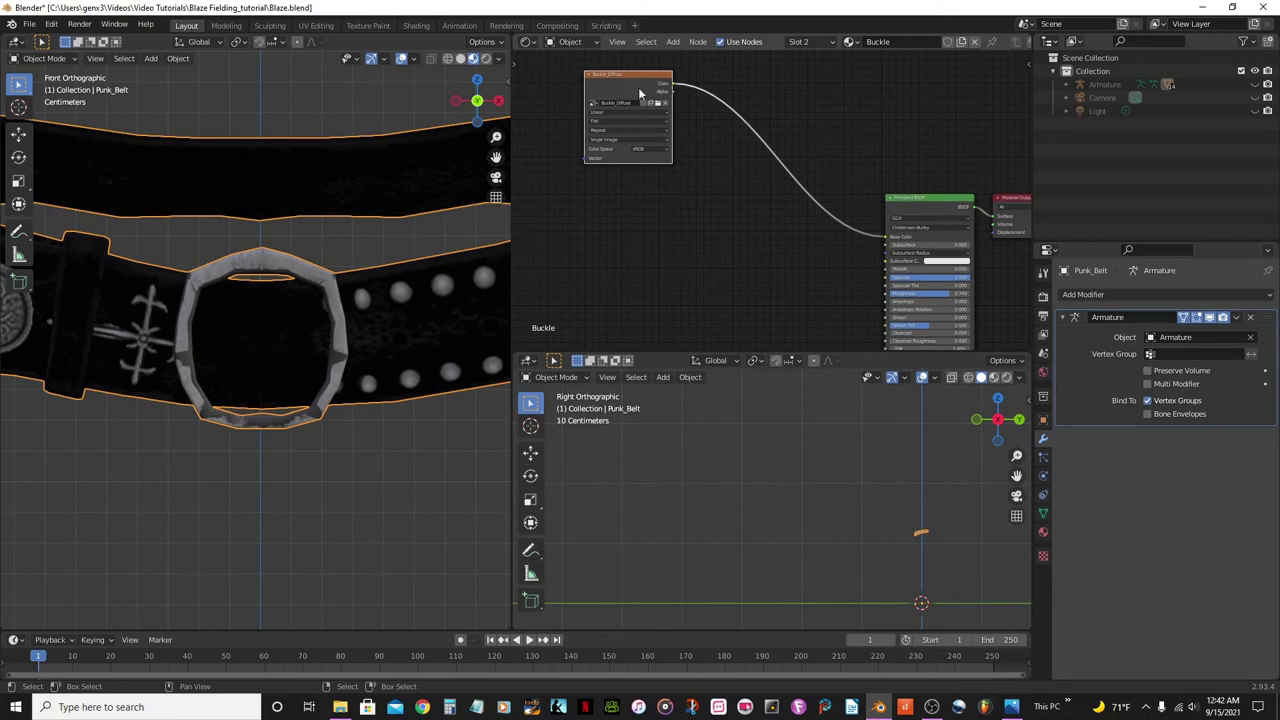
pyautogui.scroll(2, 637, 90)
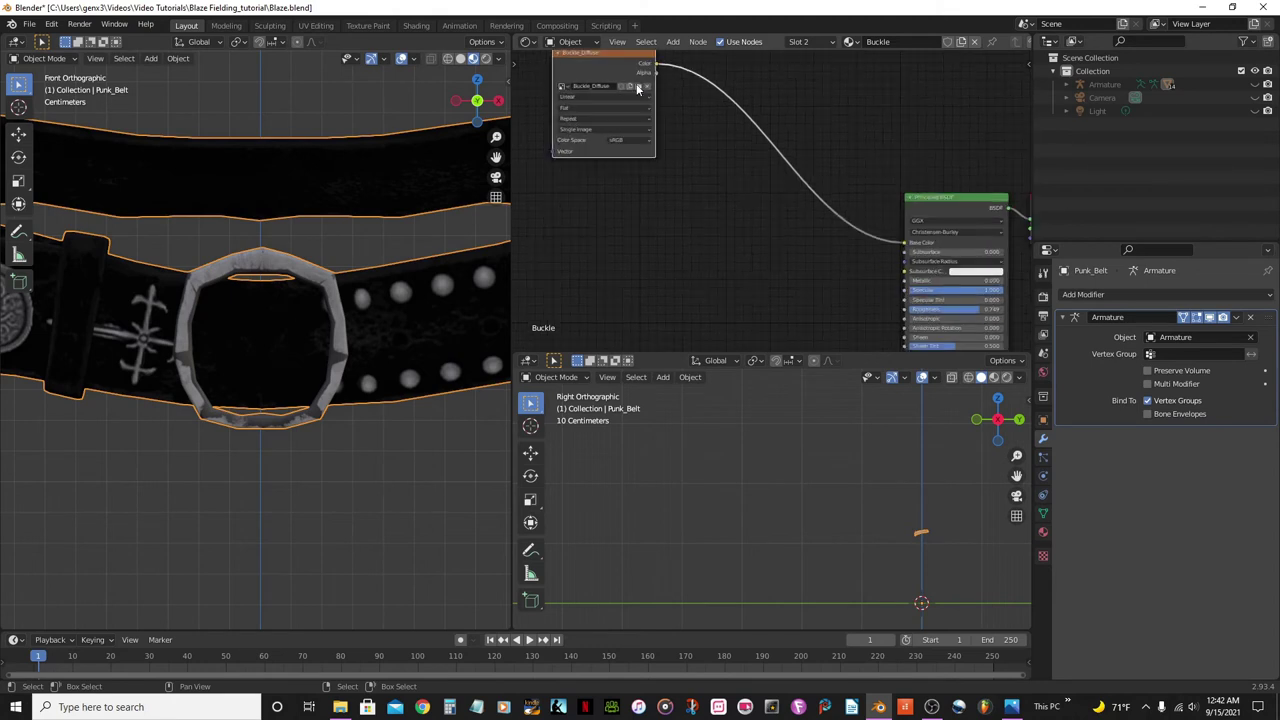
pyautogui.click(673, 43)
pyautogui.moveTo(698, 120)
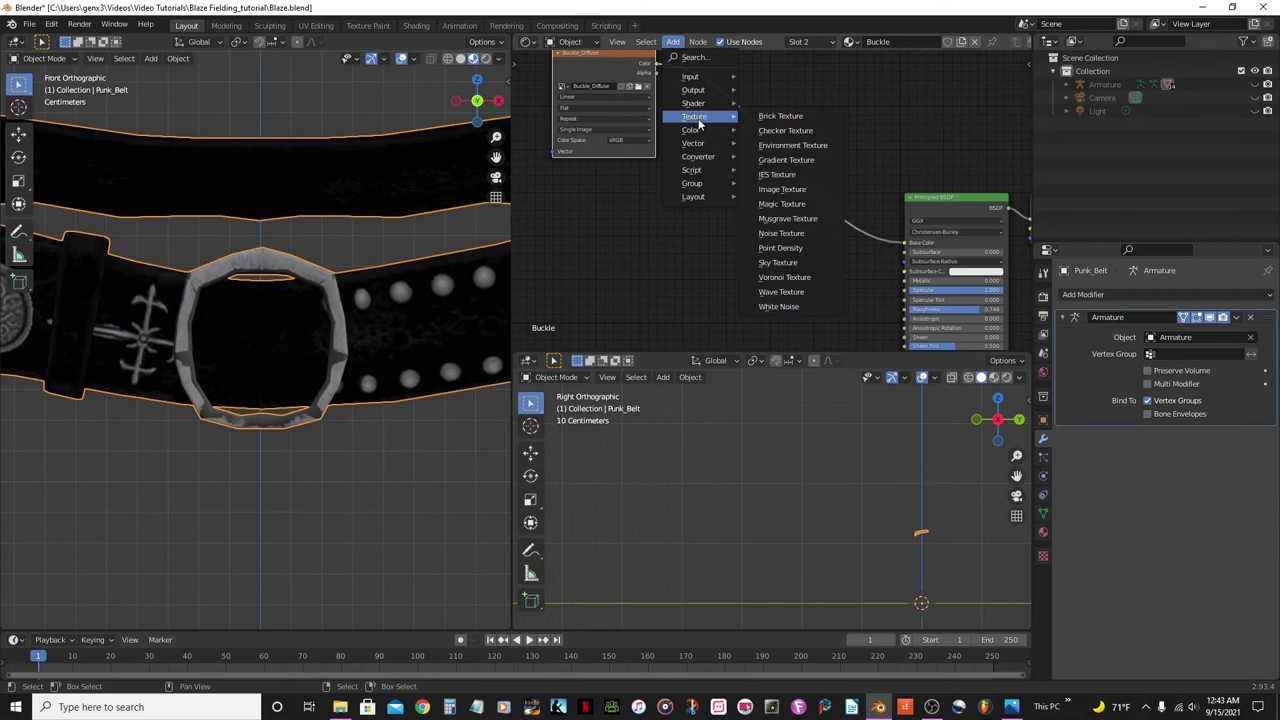
pyautogui.click(799, 194)
pyautogui.click(696, 235)
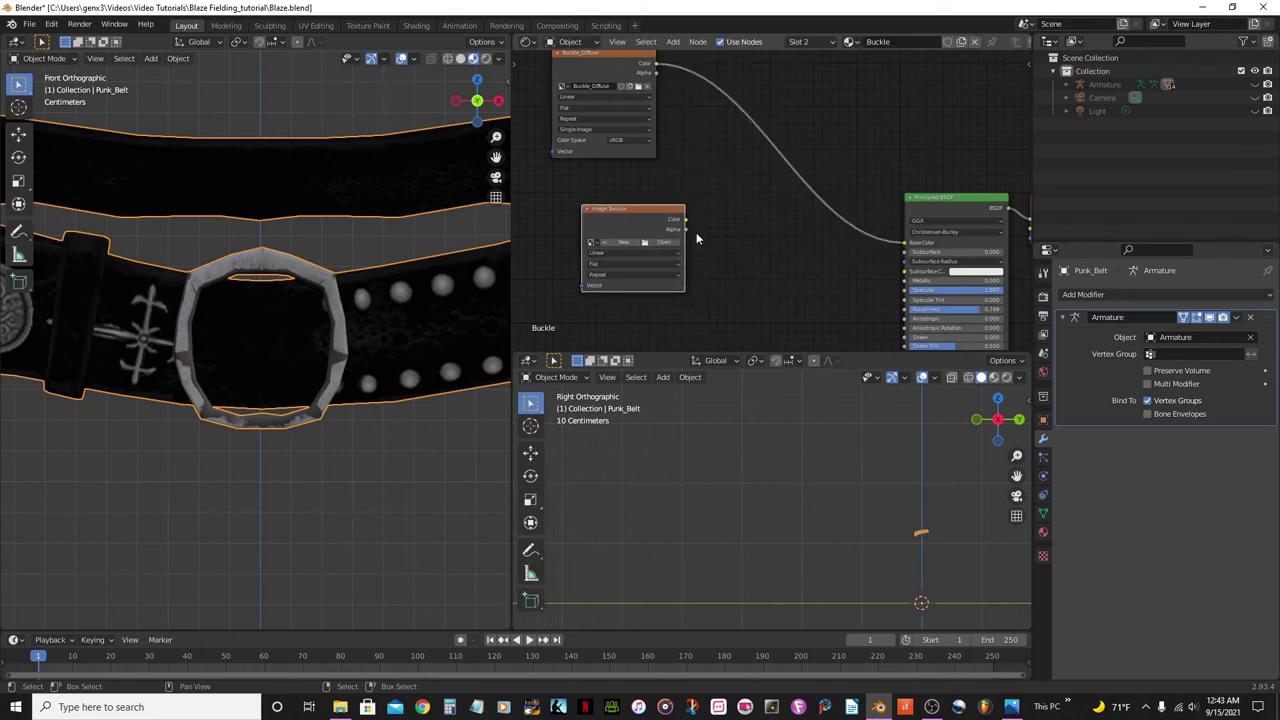
# Display the material properties of Punk_Belt's Buckle slot alongside its shader nodes
pyautogui.scroll(2, 698, 233)
pyautogui.scroll(-2, 698, 233)
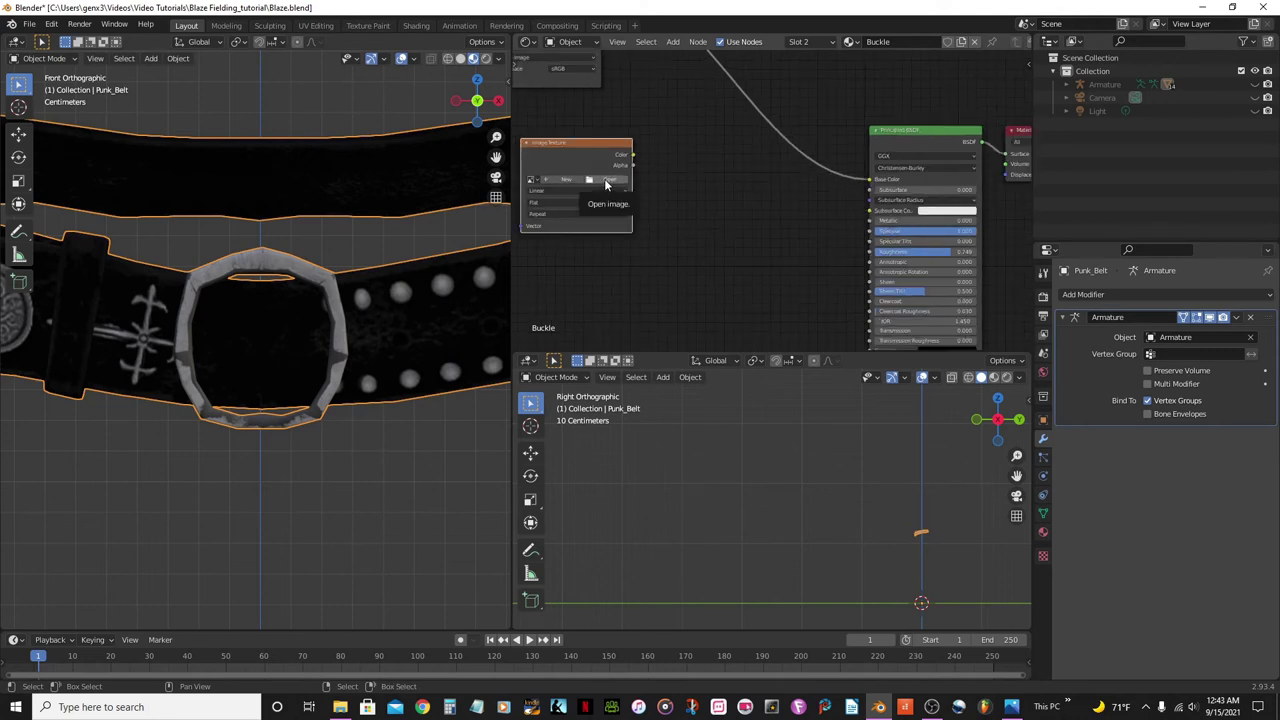
pyautogui.click(600, 180)
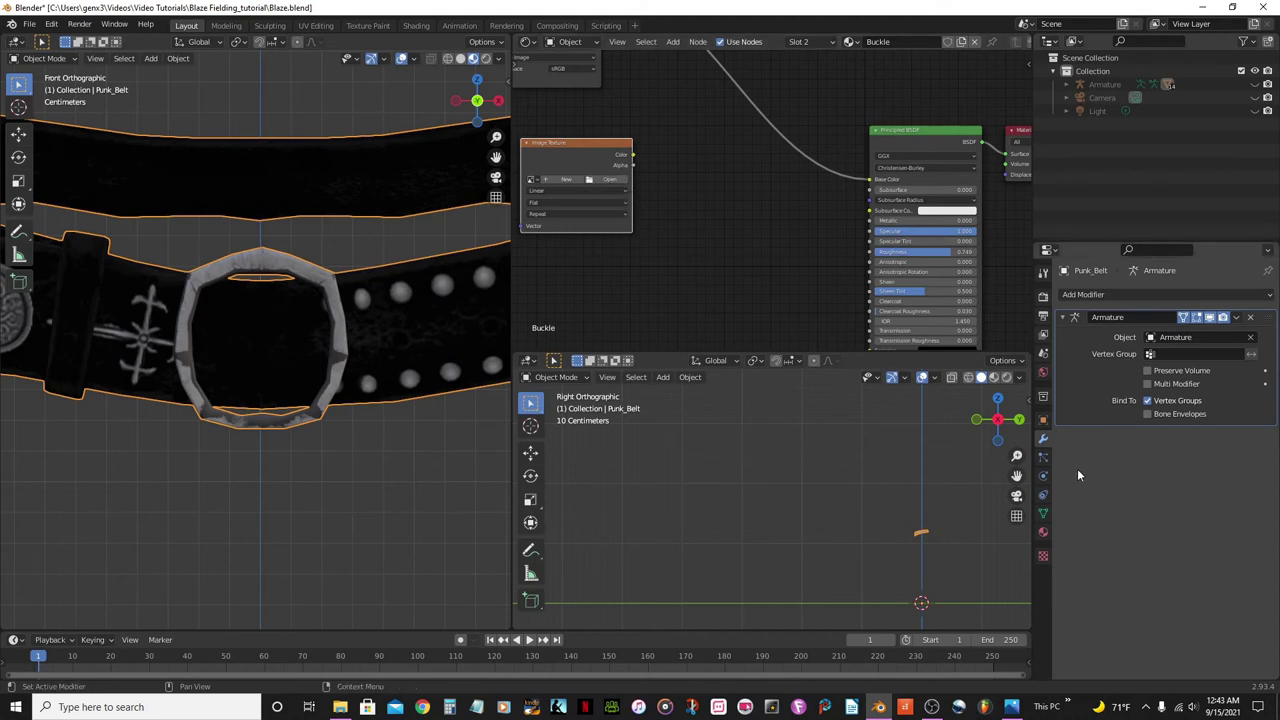
pyautogui.click(1043, 533)
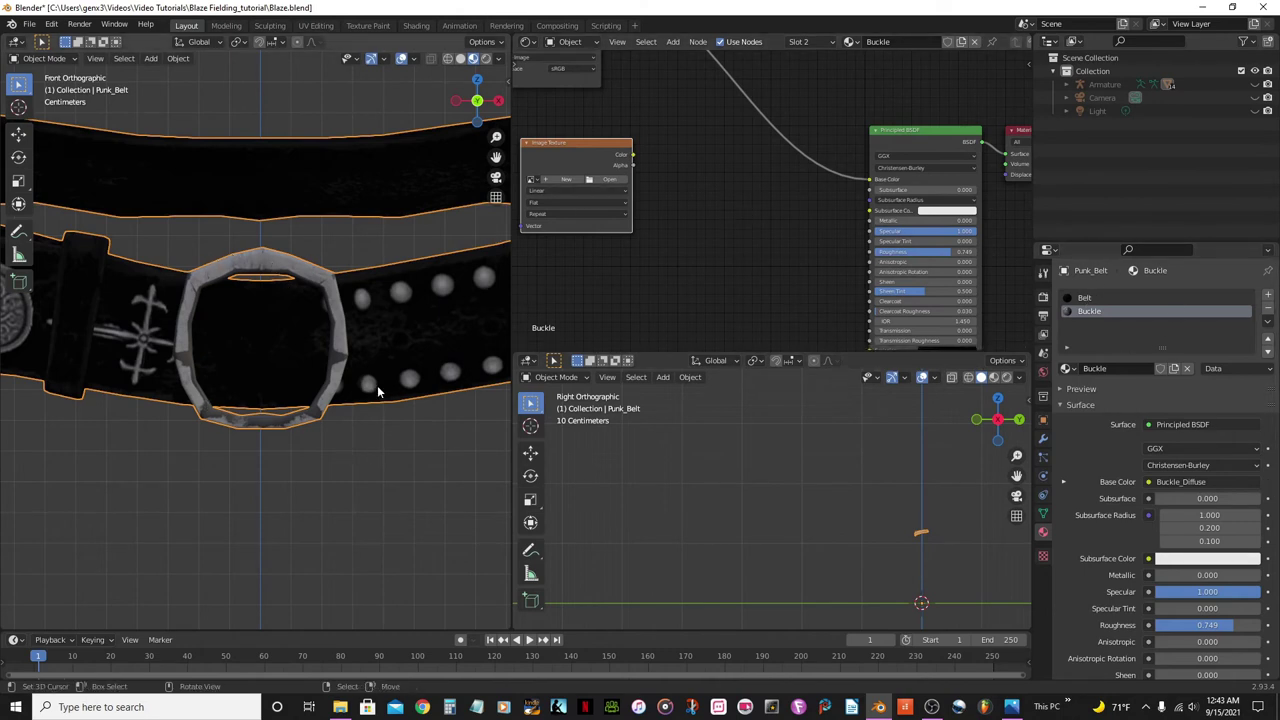
pyautogui.moveTo(797, 185); pyautogui.dragTo(814, 164, button='middle')
pyautogui.scroll(-2, 815, 170)
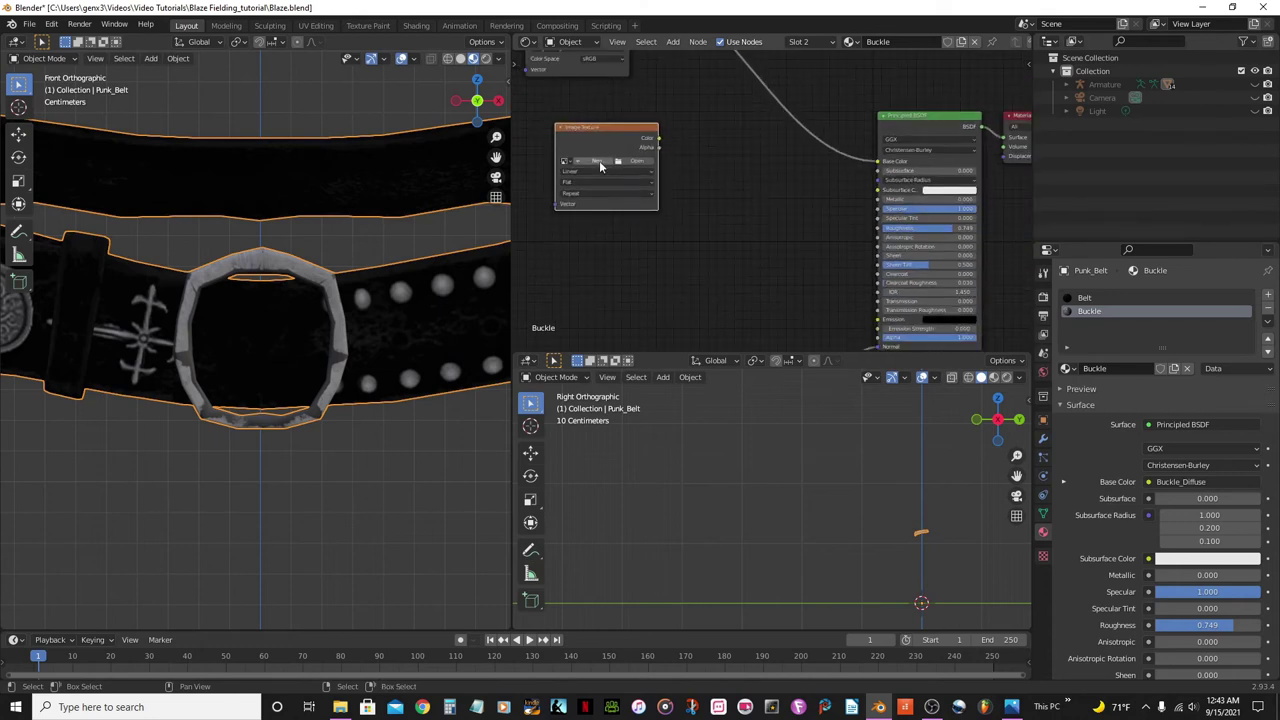
# Load Buckle_metallic.jpg from the Blaze textures' Punk_Belt/Punk_Belt/Buckle folder into the empty Image Texture node
pyautogui.click(634, 159)
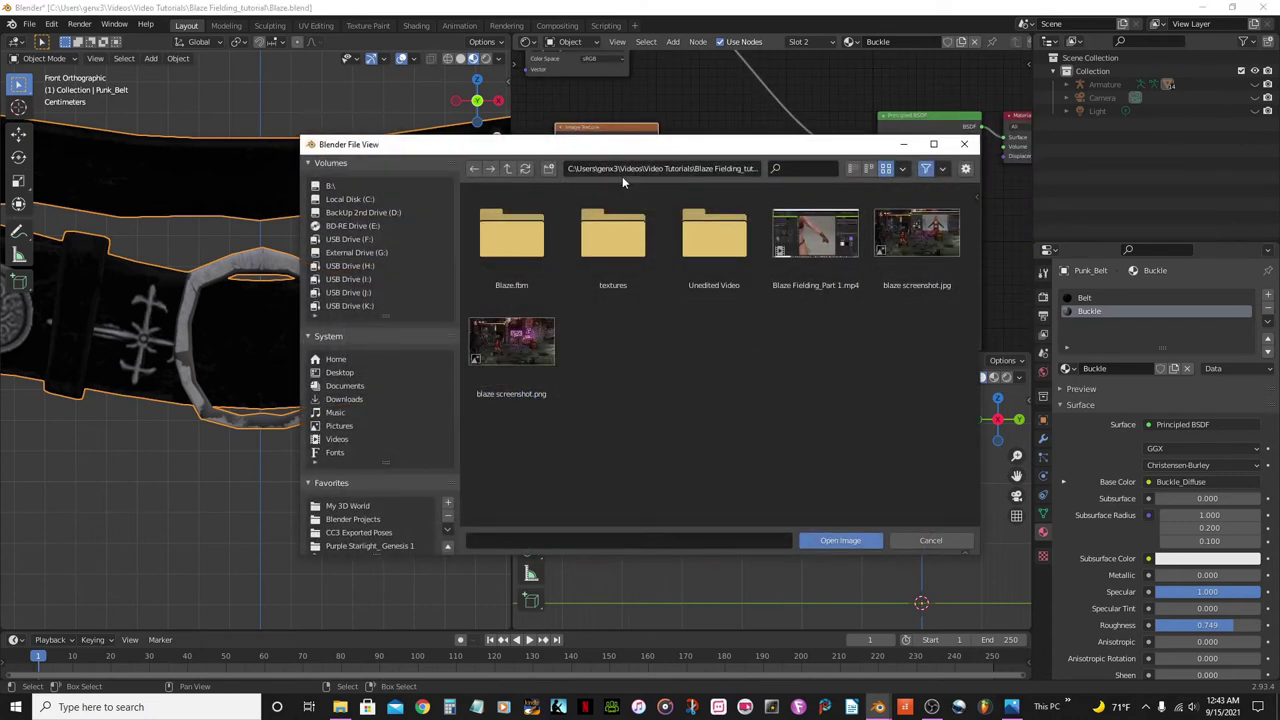
pyautogui.scroll(-5, 388, 444)
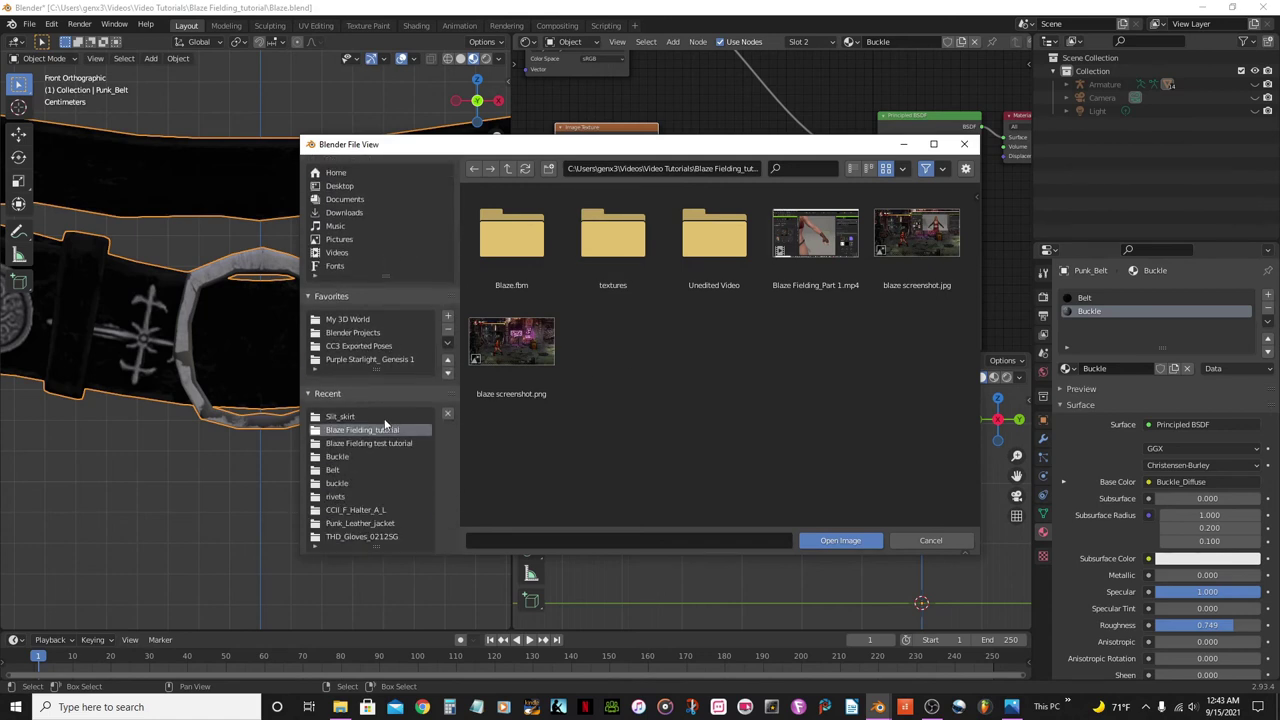
pyautogui.click(340, 417)
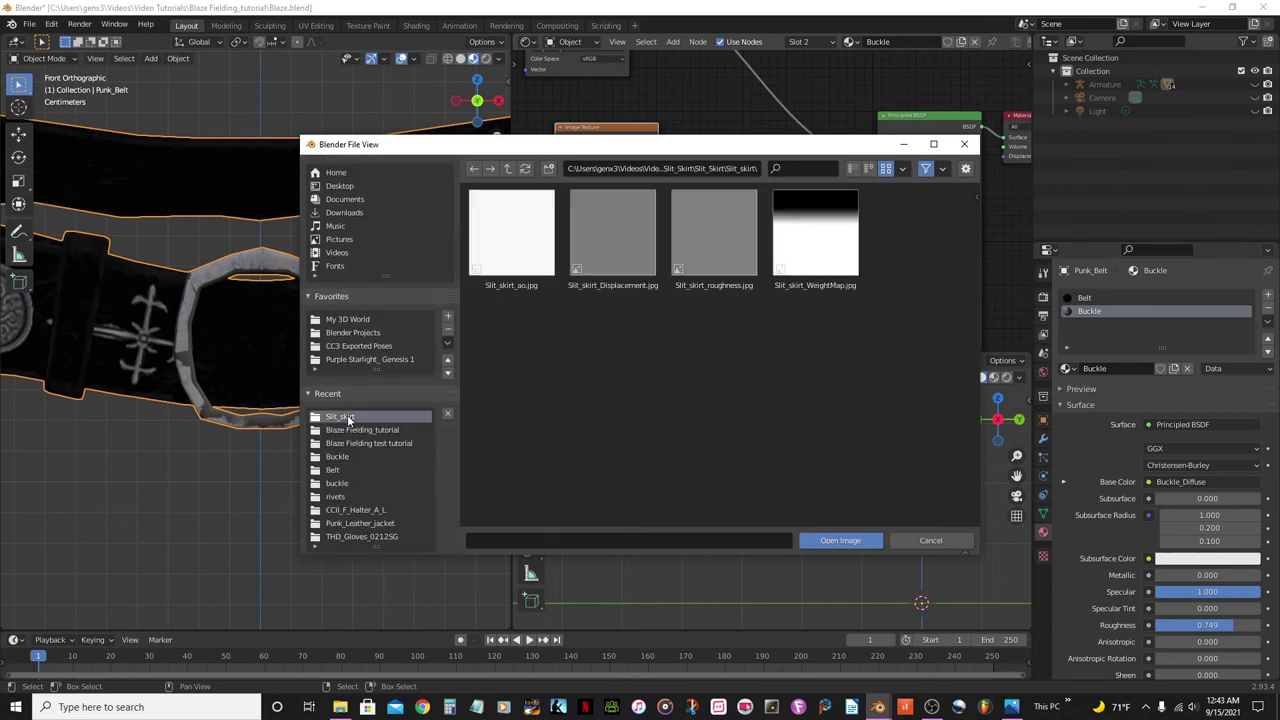
pyautogui.click(509, 170)
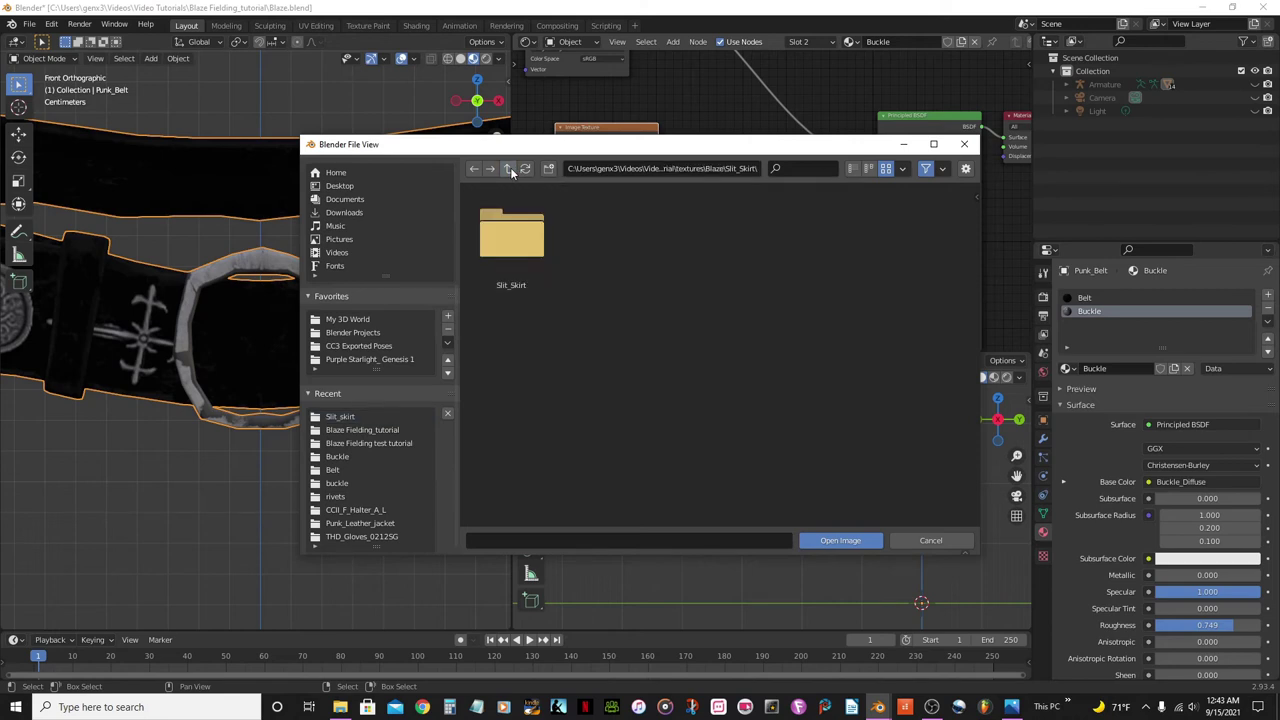
pyautogui.click(509, 170)
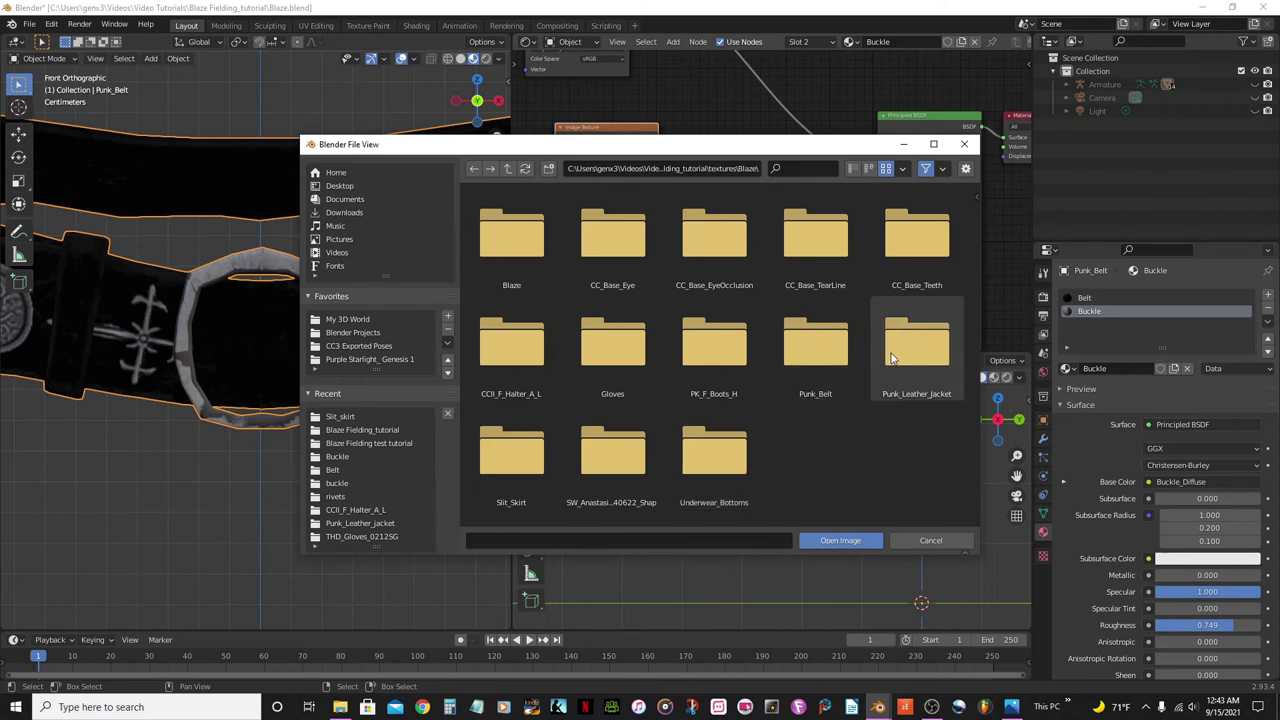
pyautogui.doubleClick(812, 350)
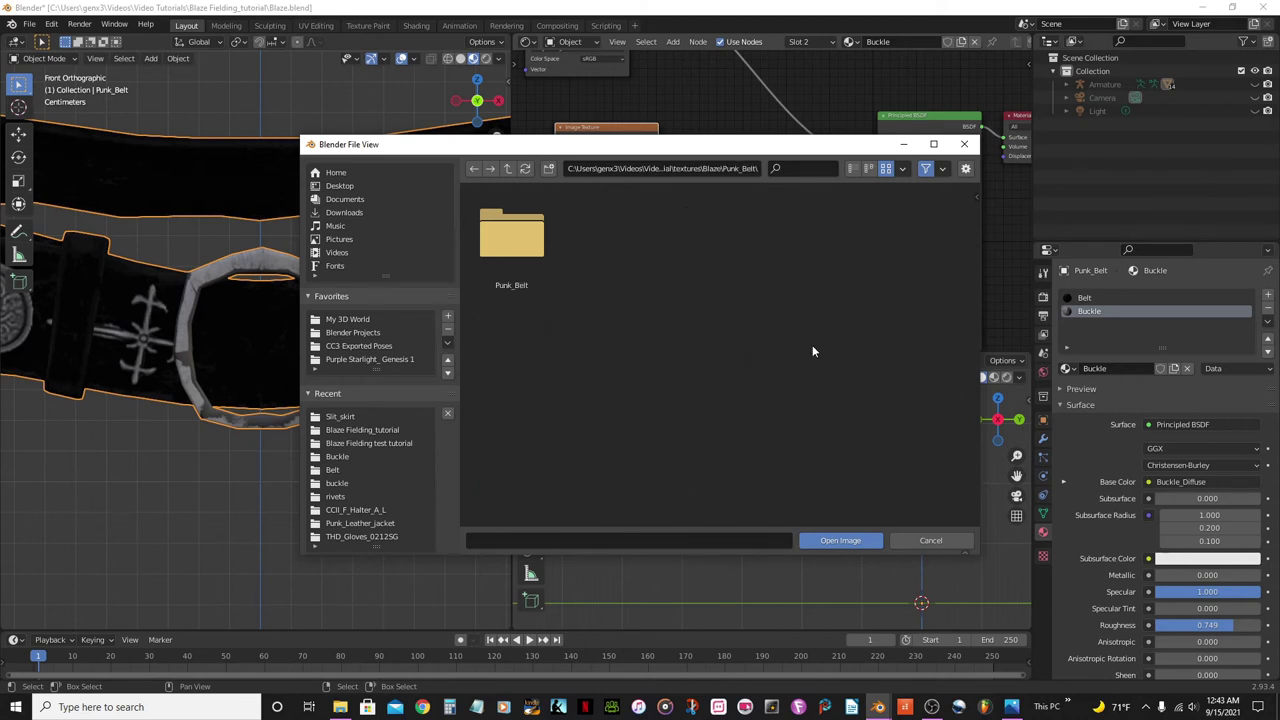
pyautogui.doubleClick(507, 237)
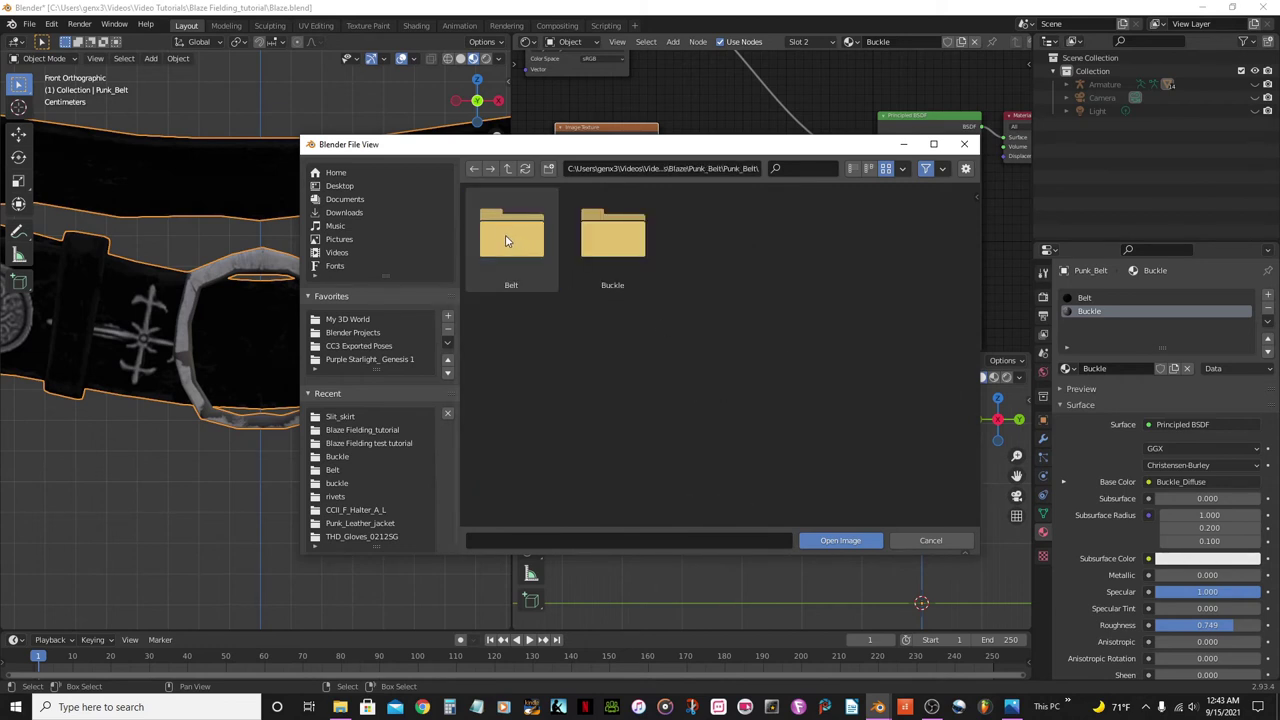
pyautogui.doubleClick(620, 242)
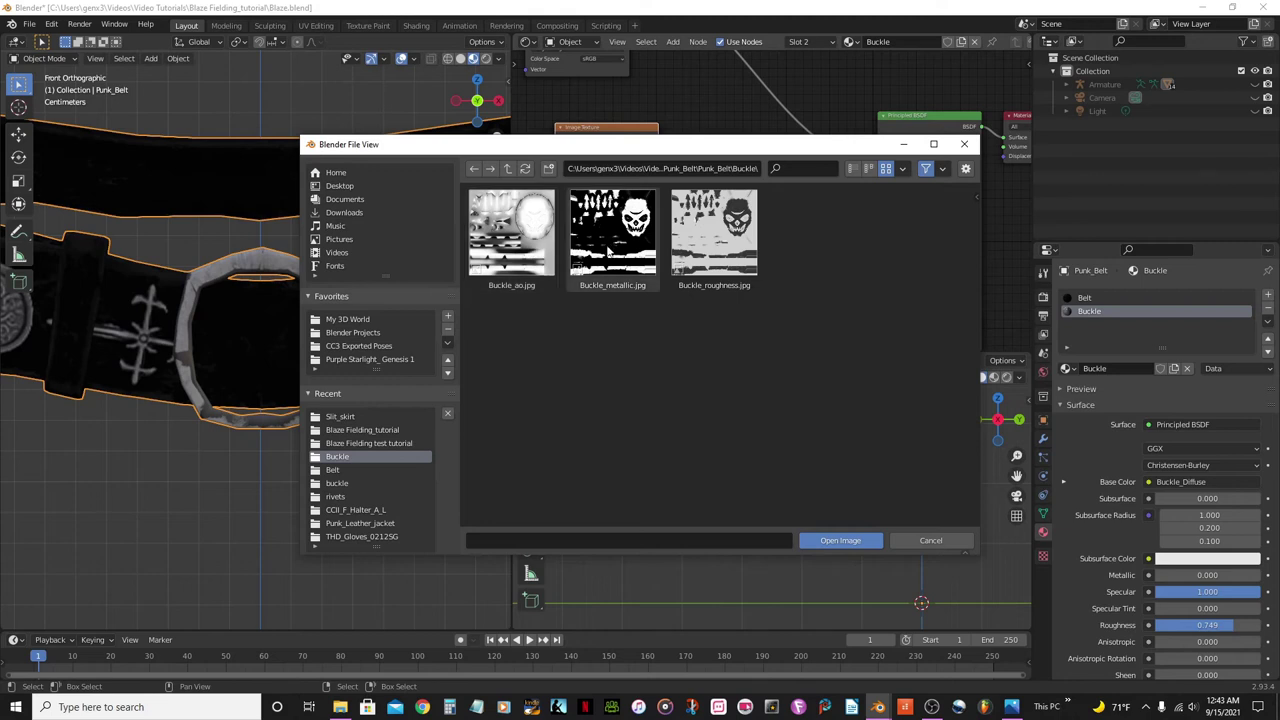
pyautogui.click(628, 252)
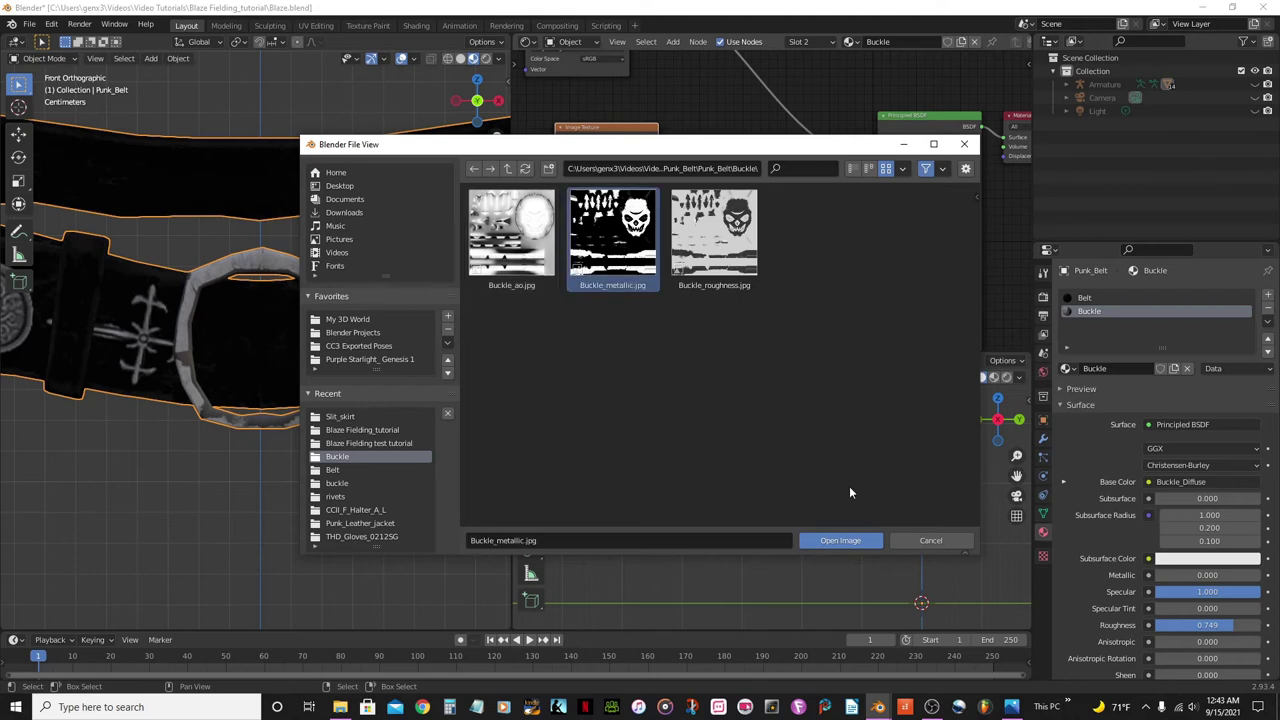
pyautogui.click(842, 541)
# Set the color space of the Buckle_metallic.jpg image node to Non-Color
pyautogui.scroll(3, 696, 257)
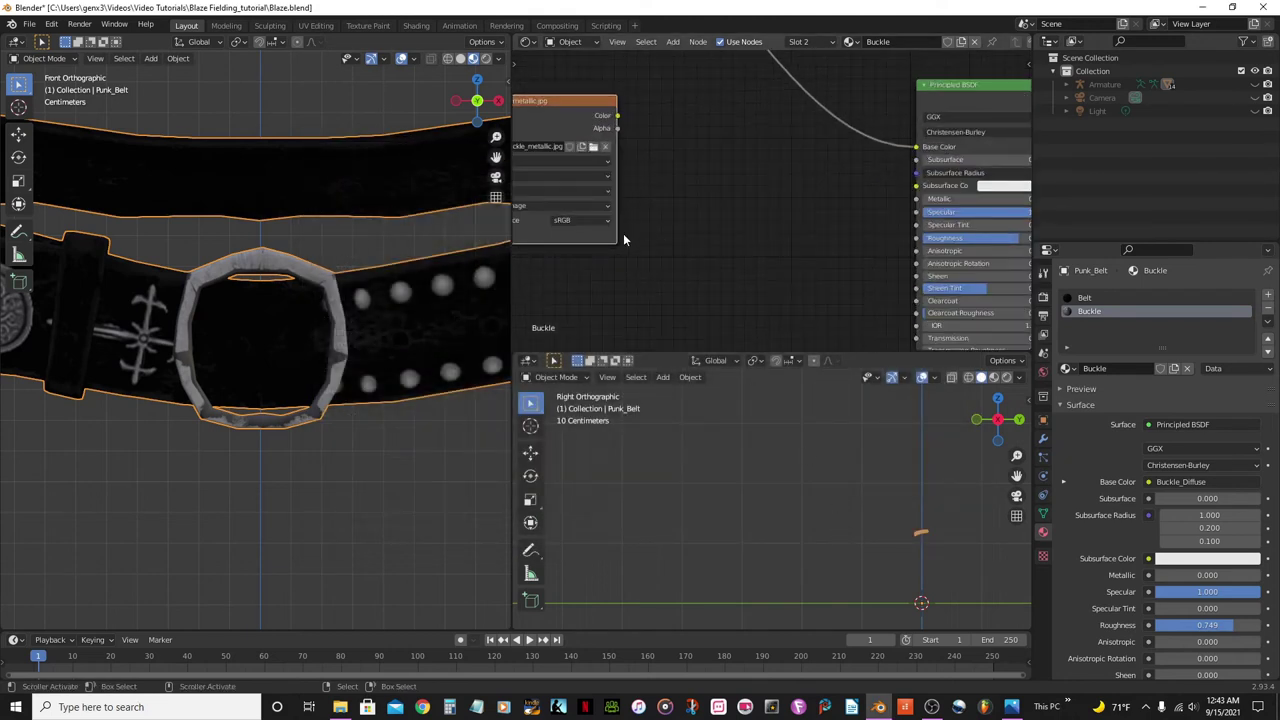
pyautogui.moveTo(618, 191); pyautogui.dragTo(731, 172, button='middle')
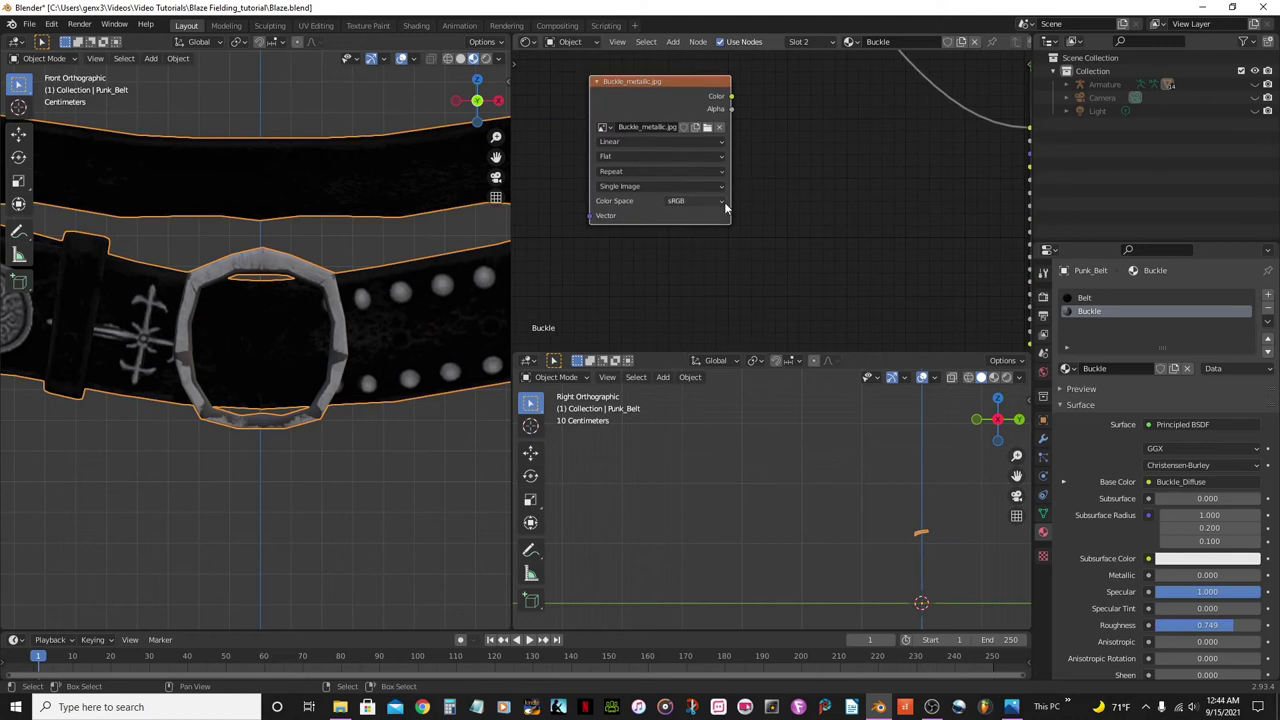
pyautogui.click(724, 202)
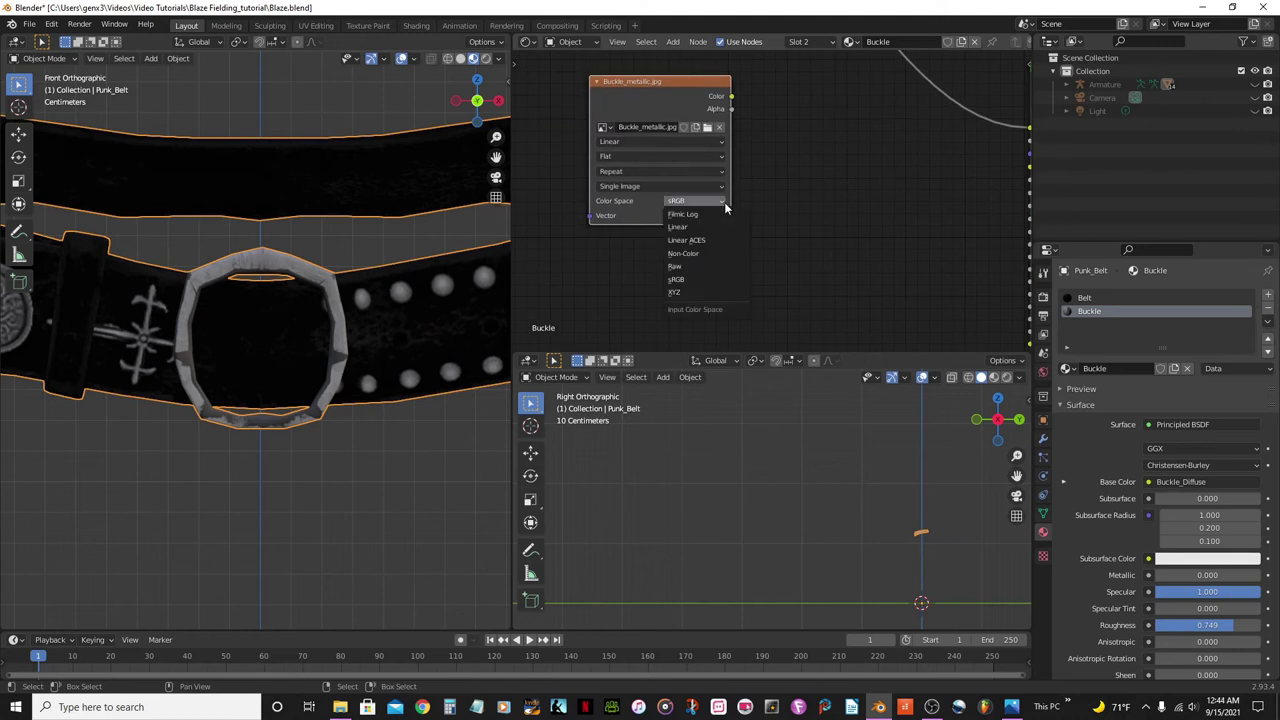
pyautogui.click(696, 253)
pyautogui.scroll(-3, 712, 265)
pyautogui.moveTo(734, 261); pyautogui.dragTo(700, 294, button='middle')
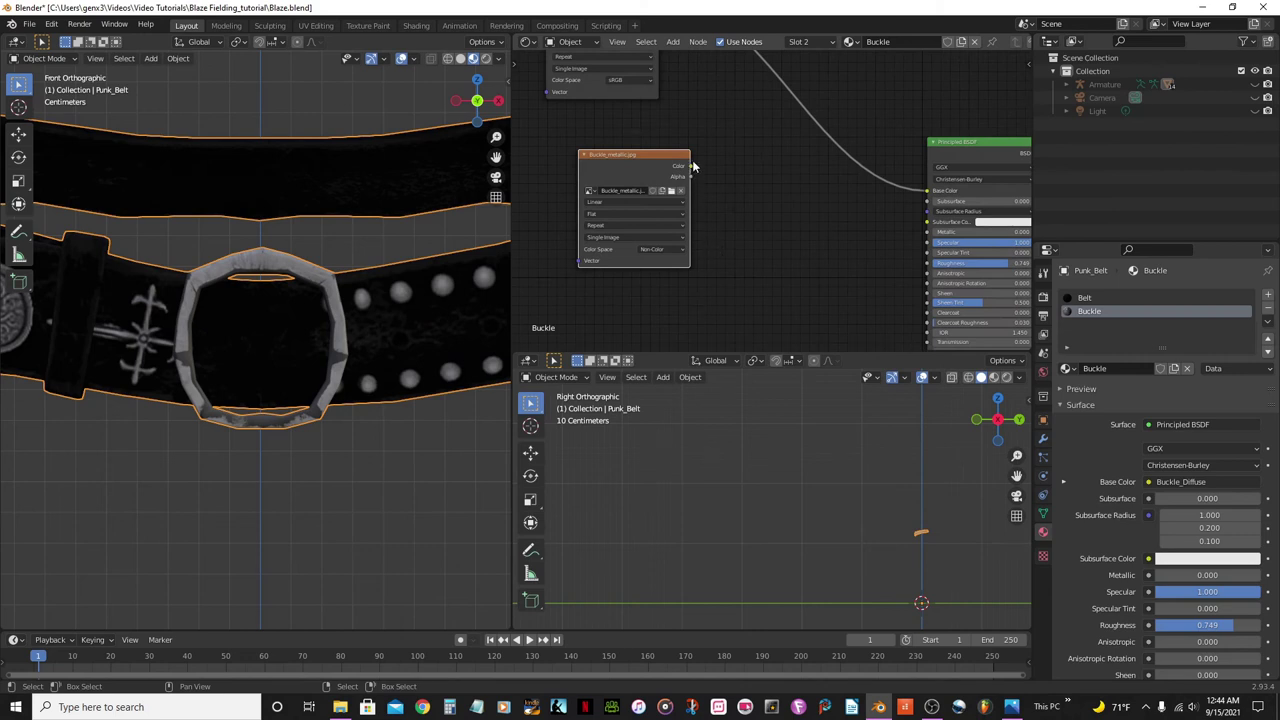
# Connect the Color output of the Buckle_metallic.jpg node to the Metallic input of the Principled BSDF
pyautogui.moveTo(689, 166); pyautogui.dragTo(930, 234)
pyautogui.scroll(-3, 356, 316)
pyautogui.scroll(2, 358, 322)
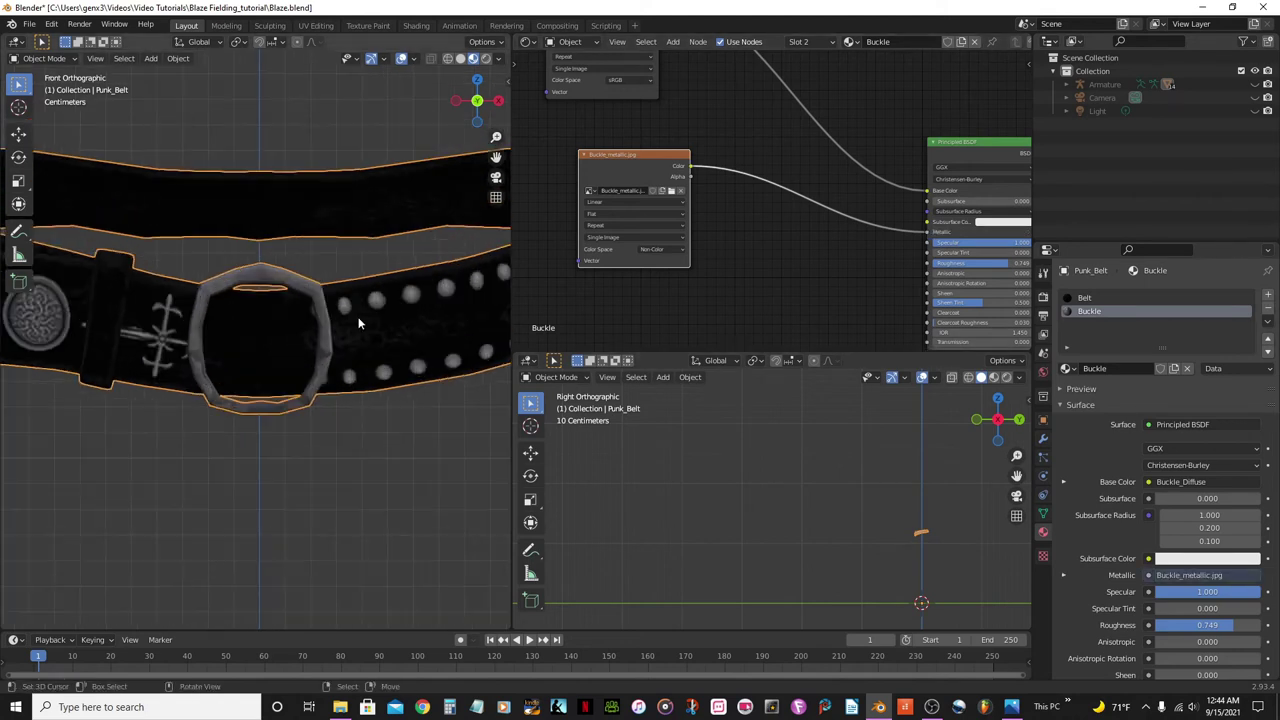
# Collapse the Buckle_metallic.jpg node, then place a duplicate below it and expand the copy
pyautogui.click(584, 154)
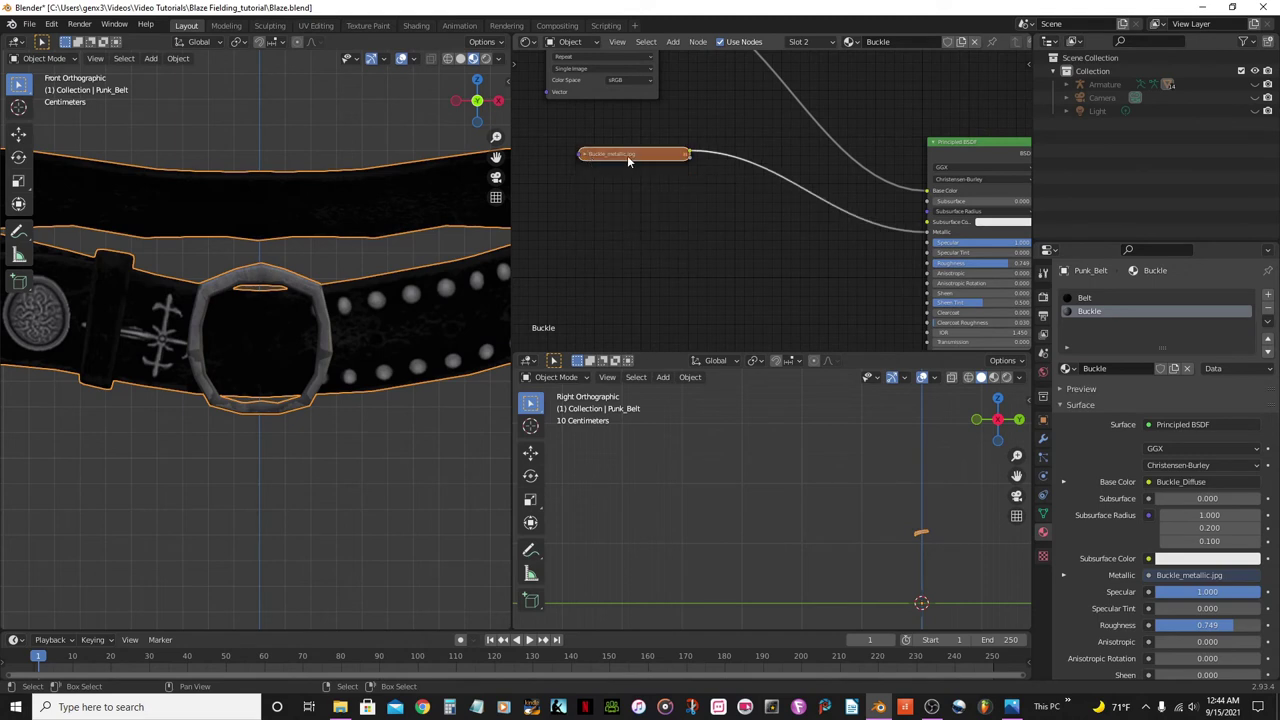
pyautogui.press('g')
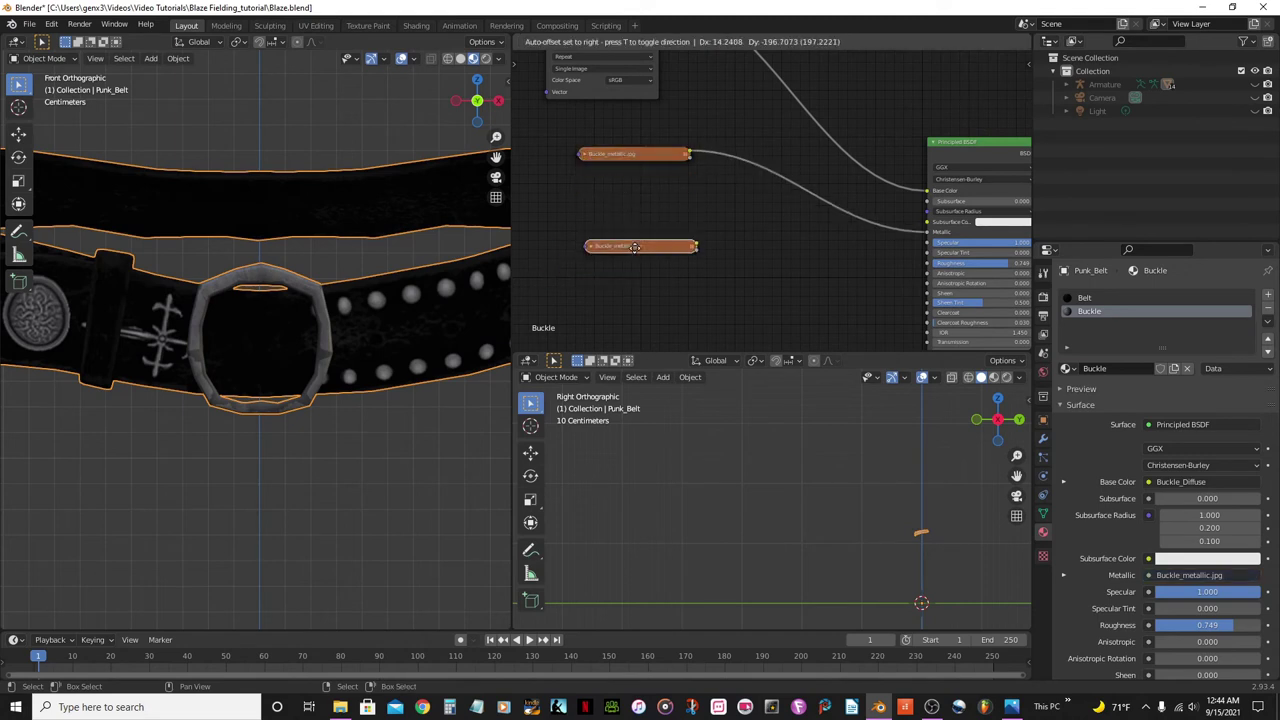
pyautogui.click(634, 247)
pyautogui.click(589, 247)
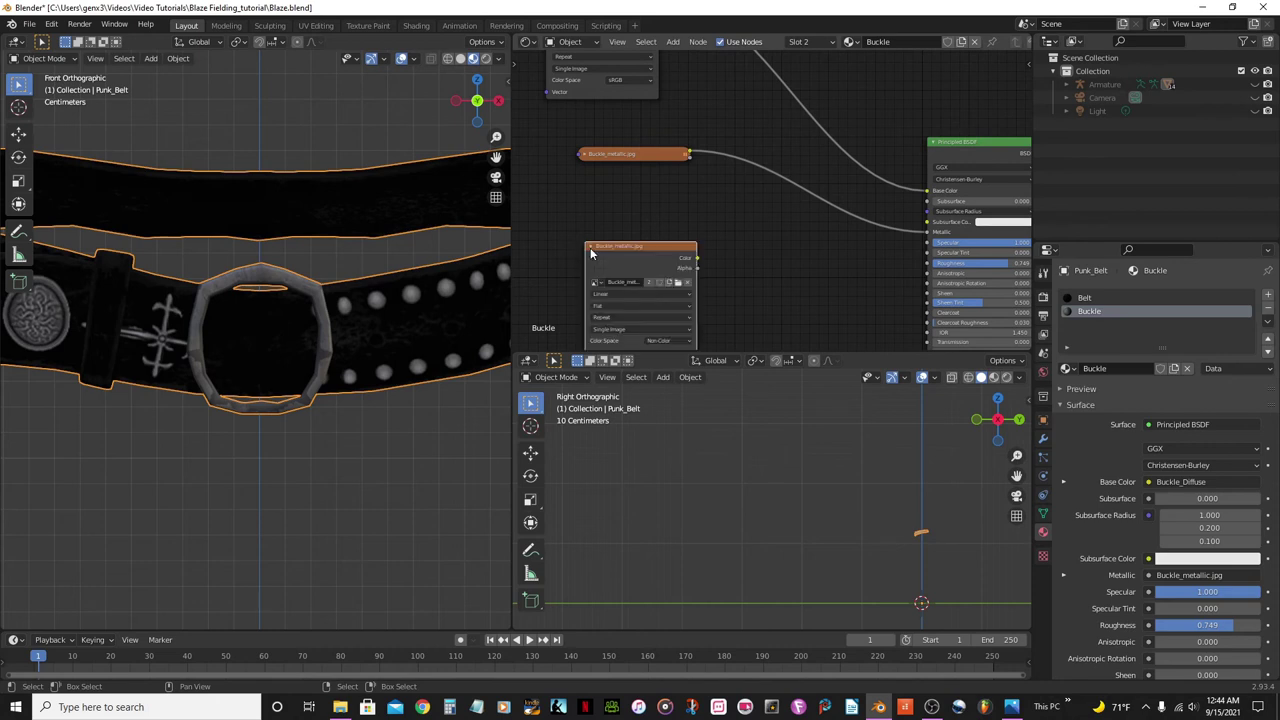
# Replace the duplicated node's image with Buckle_roughness.jpg and set its color space to Non-Color
pyautogui.click(677, 283)
pyautogui.click(714, 235)
pyautogui.click(835, 540)
pyautogui.scroll(-2, 709, 300)
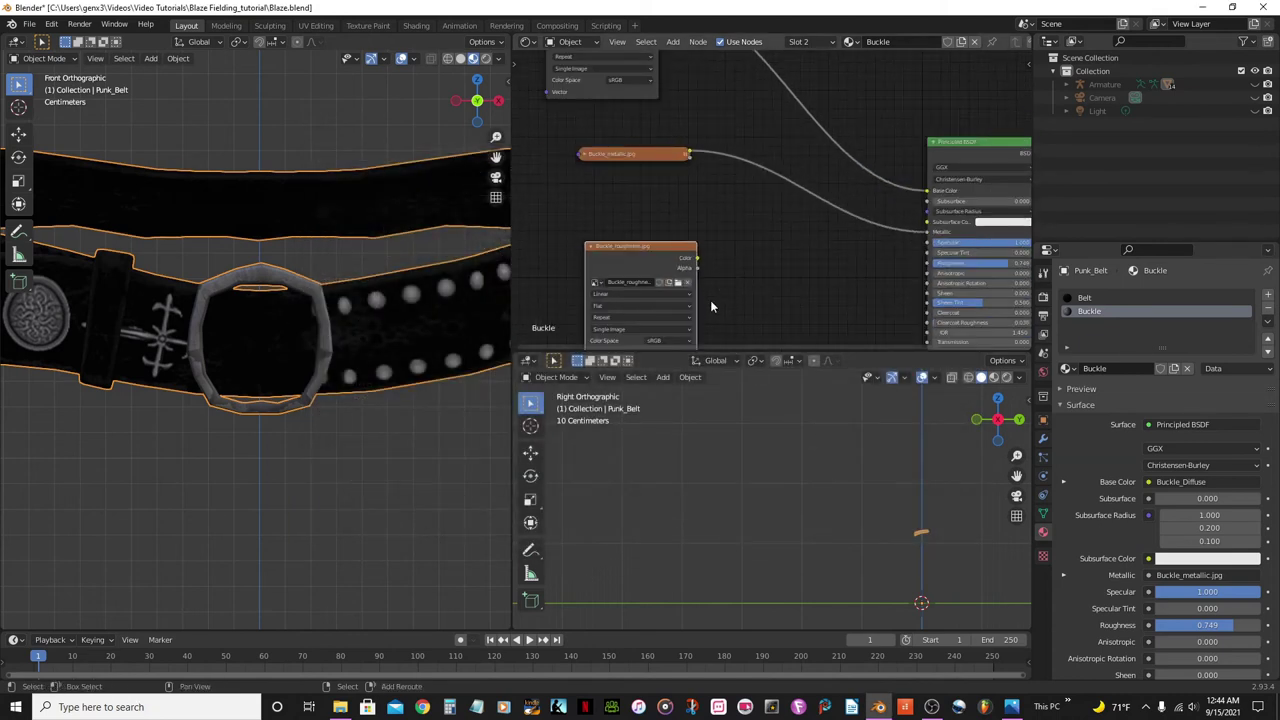
pyautogui.moveTo(710, 300); pyautogui.dragTo(718, 247, button='middle')
pyautogui.click(694, 301)
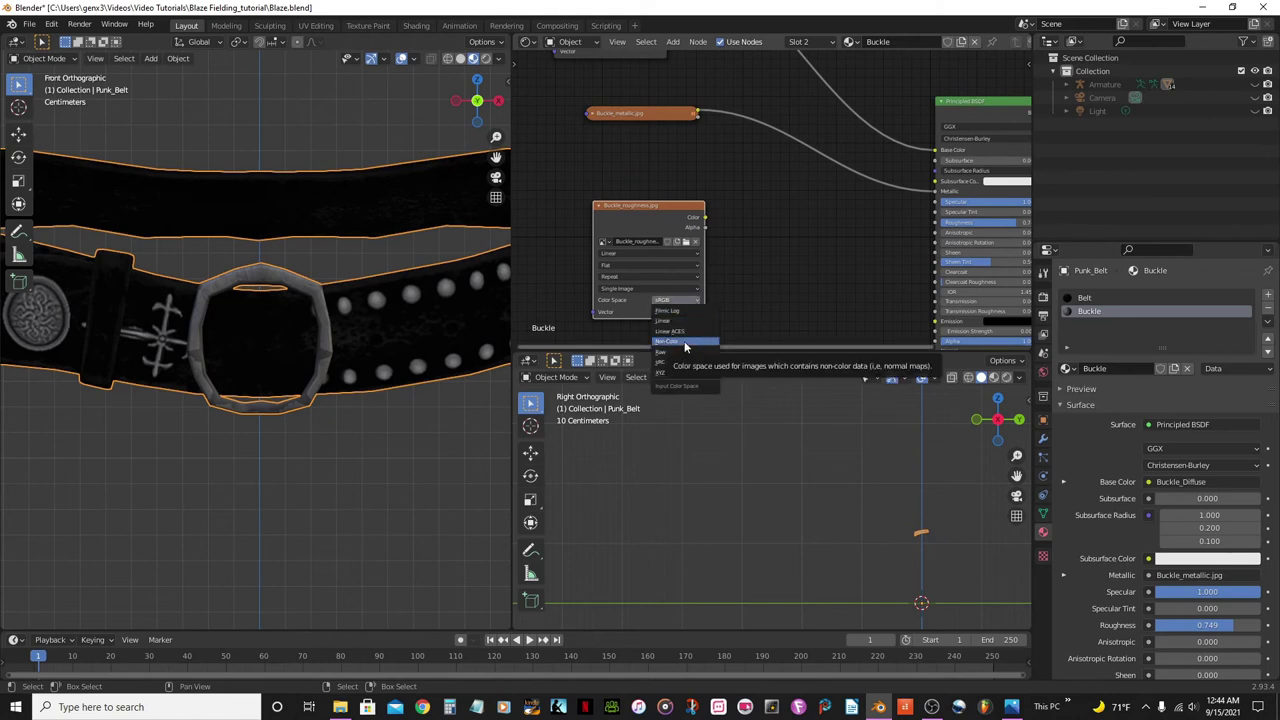
pyautogui.click(685, 345)
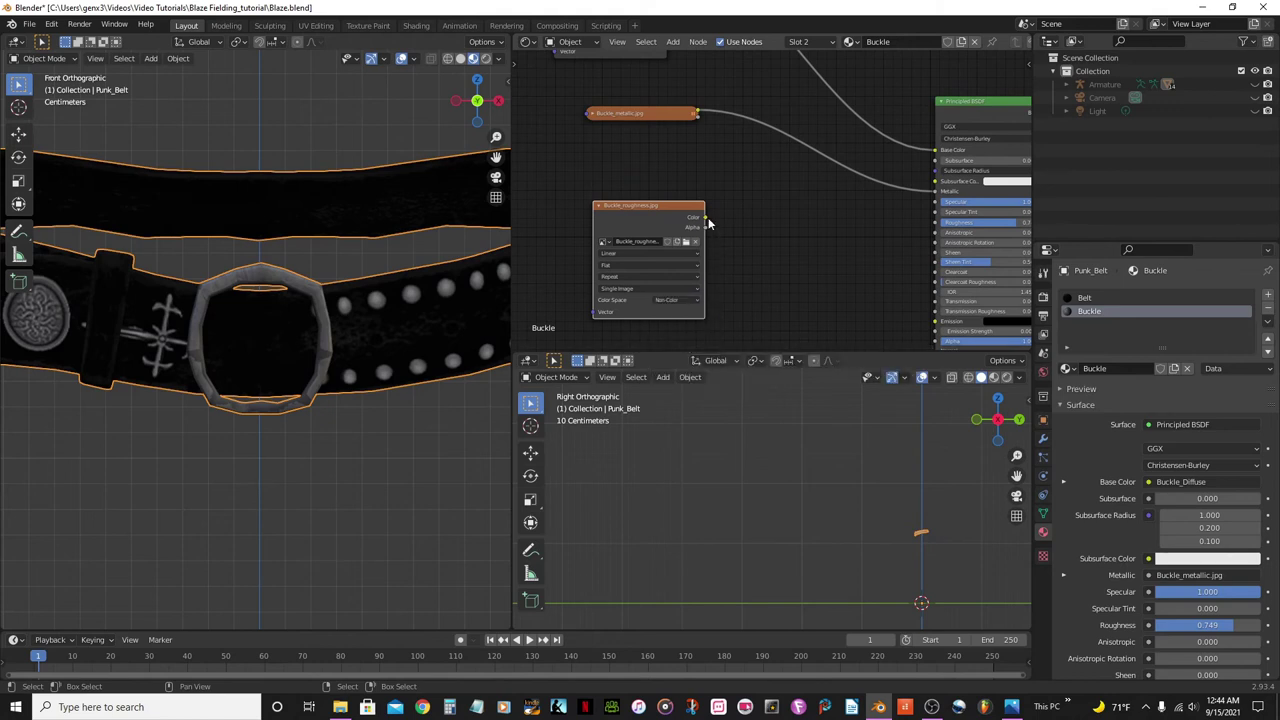
# Connect the Buckle_roughness.jpg node's Color output to the Principled BSDF's Roughness input and save the file
pyautogui.moveTo(706, 218); pyautogui.dragTo(787, 207)
pyautogui.moveTo(869, 216); pyautogui.dragTo(936, 222)
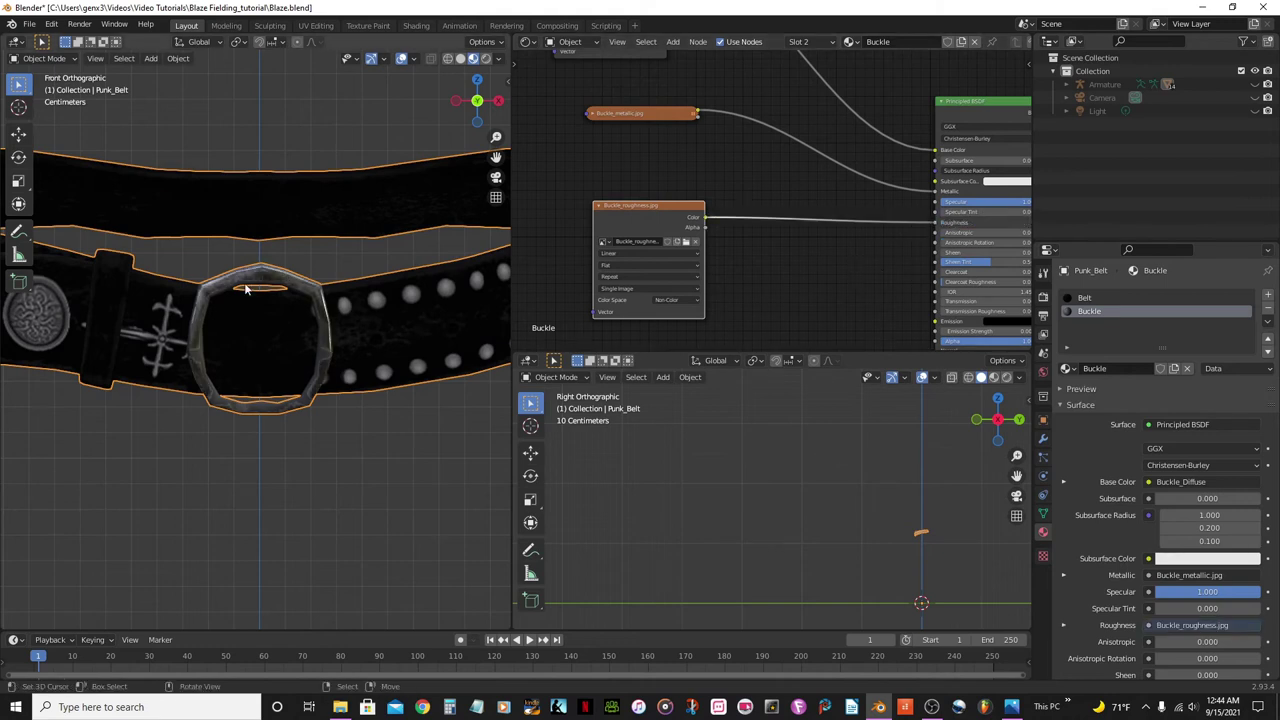
pyautogui.scroll(-3, 392, 257)
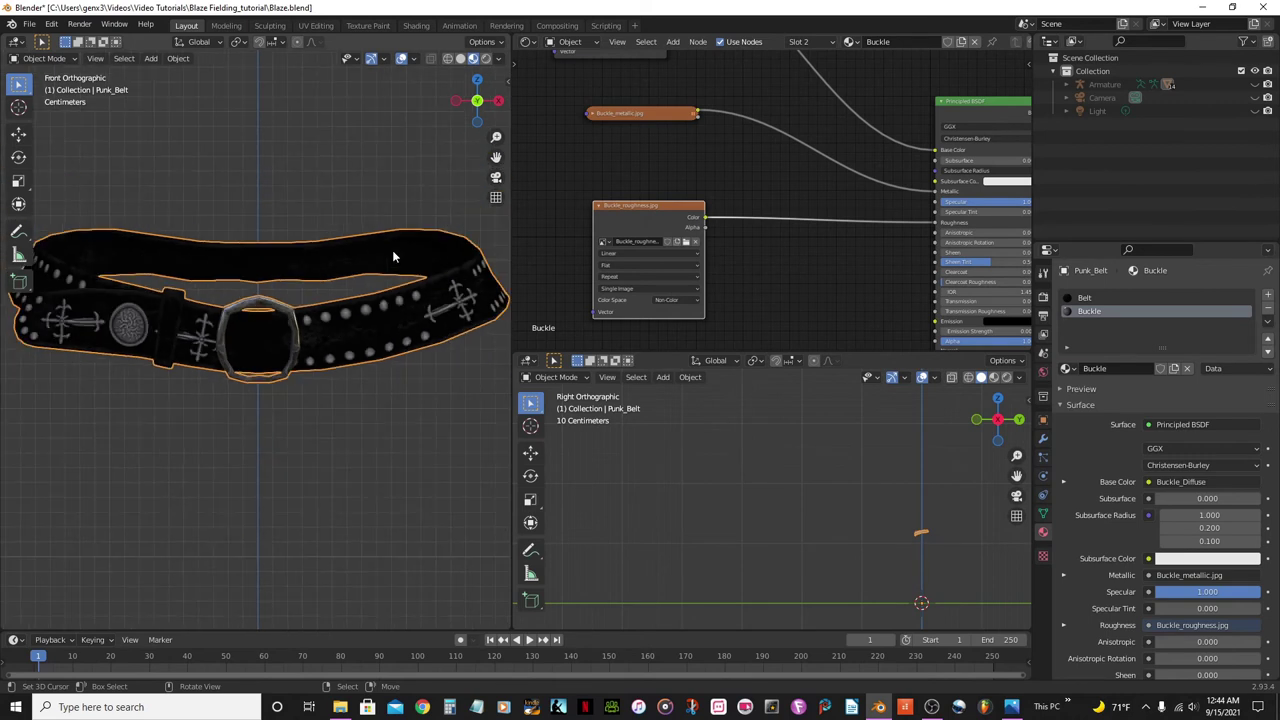
pyautogui.hotkey('ctrl', 's')
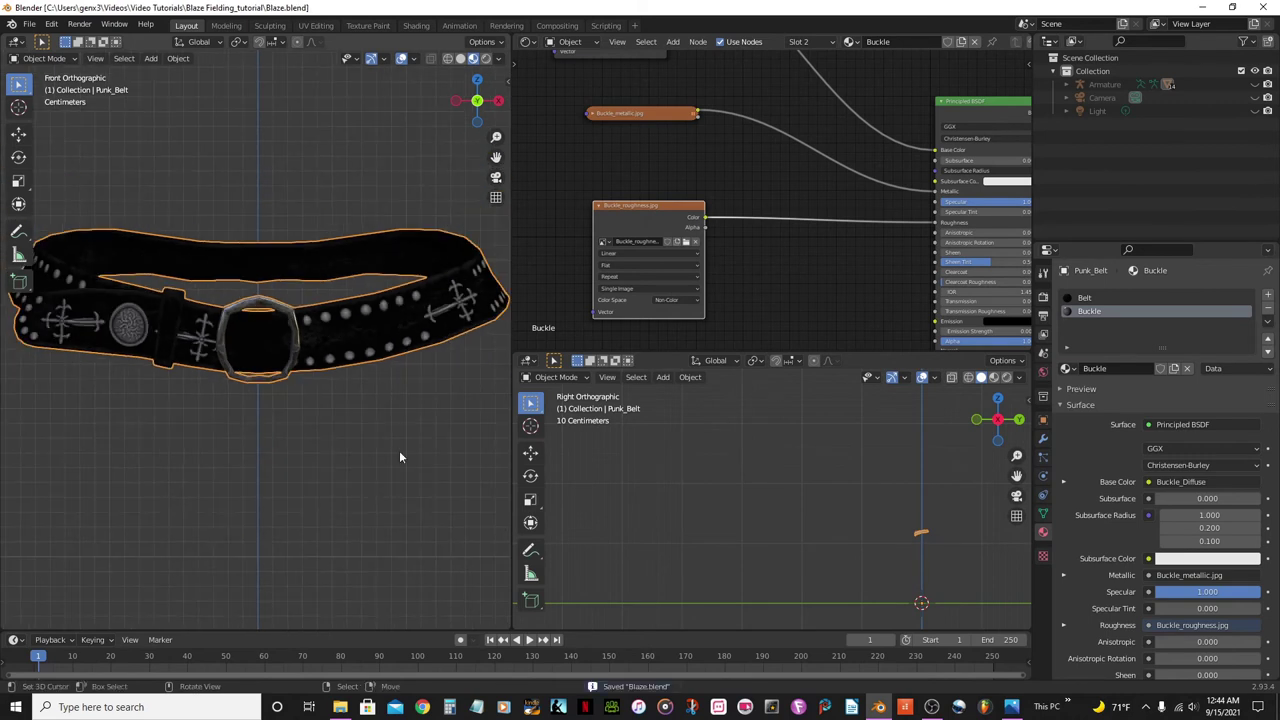
# Switch the main viewport to Rendered shading and examine the belt and its buckle from an angled perspective
pyautogui.scroll(1, 377, 320)
pyautogui.scroll(-1, 448, 115)
pyautogui.scroll(-2, 479, 213)
pyautogui.scroll(-6, 440, 310)
pyautogui.scroll(8, 424, 307)
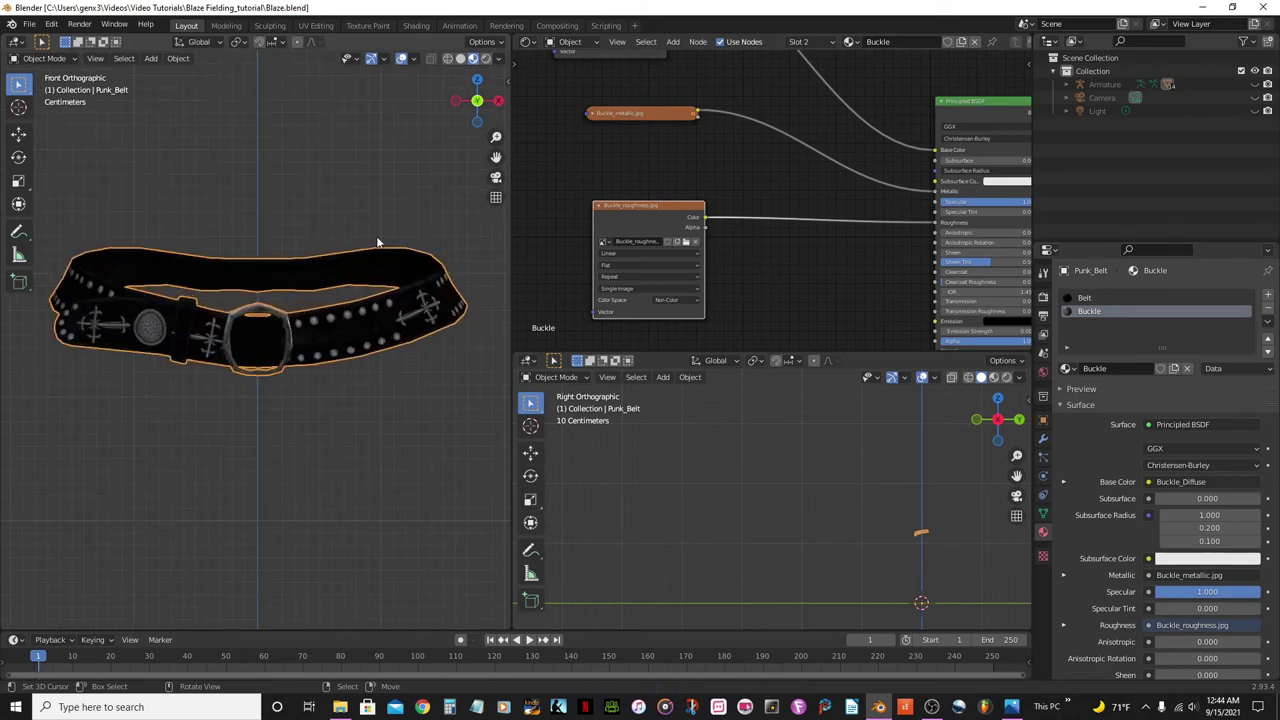
pyautogui.click(486, 58)
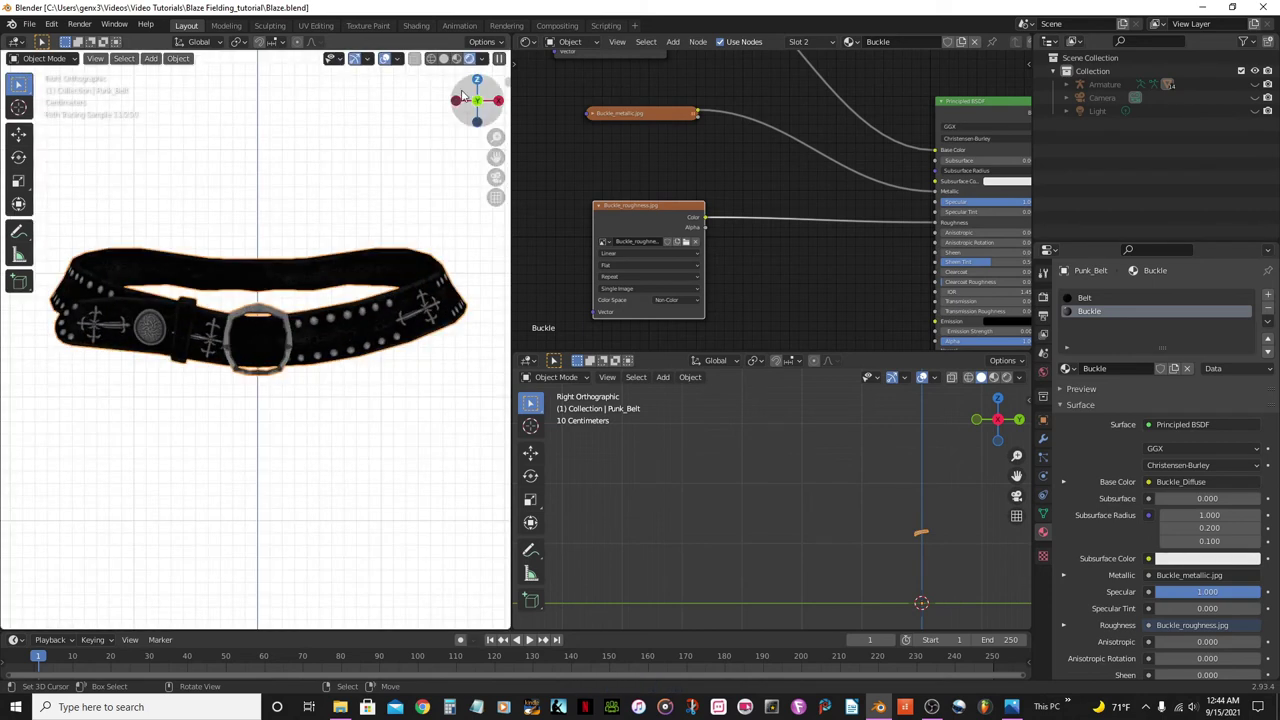
pyautogui.moveTo(330, 280); pyautogui.dragTo(288, 328, button='middle')
pyautogui.scroll(-6, 287, 332)
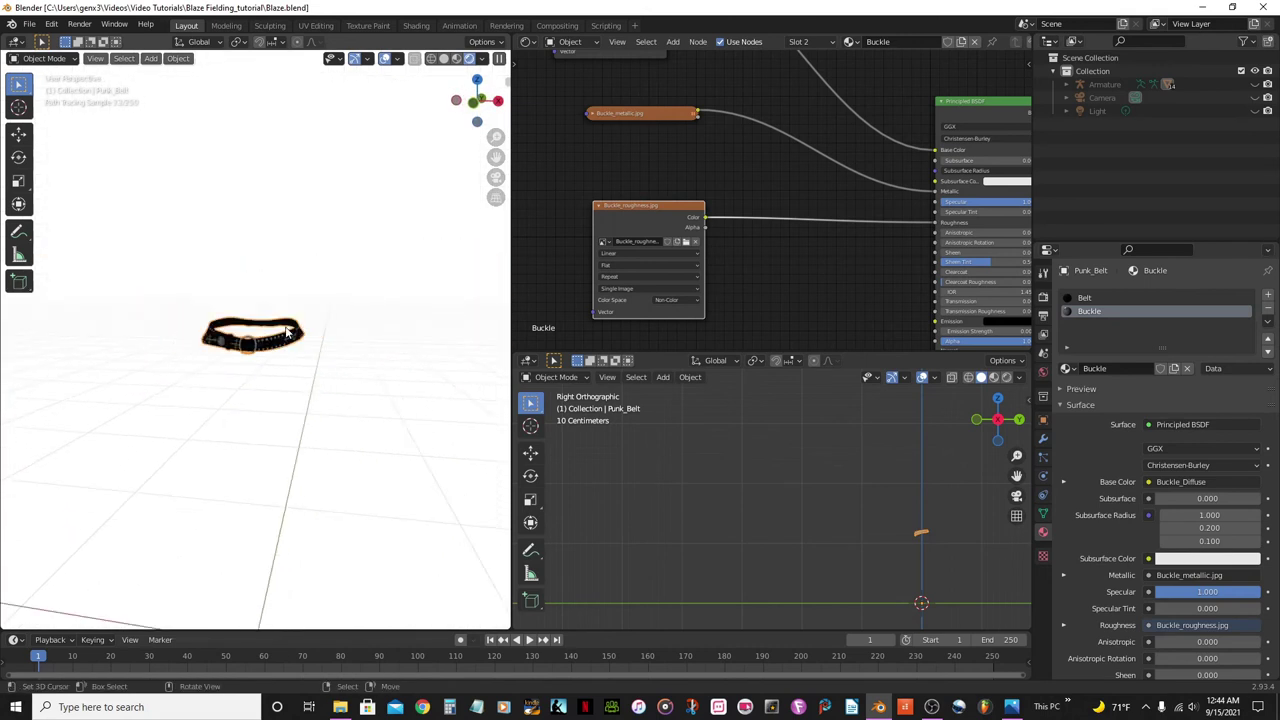
pyautogui.scroll(8, 287, 332)
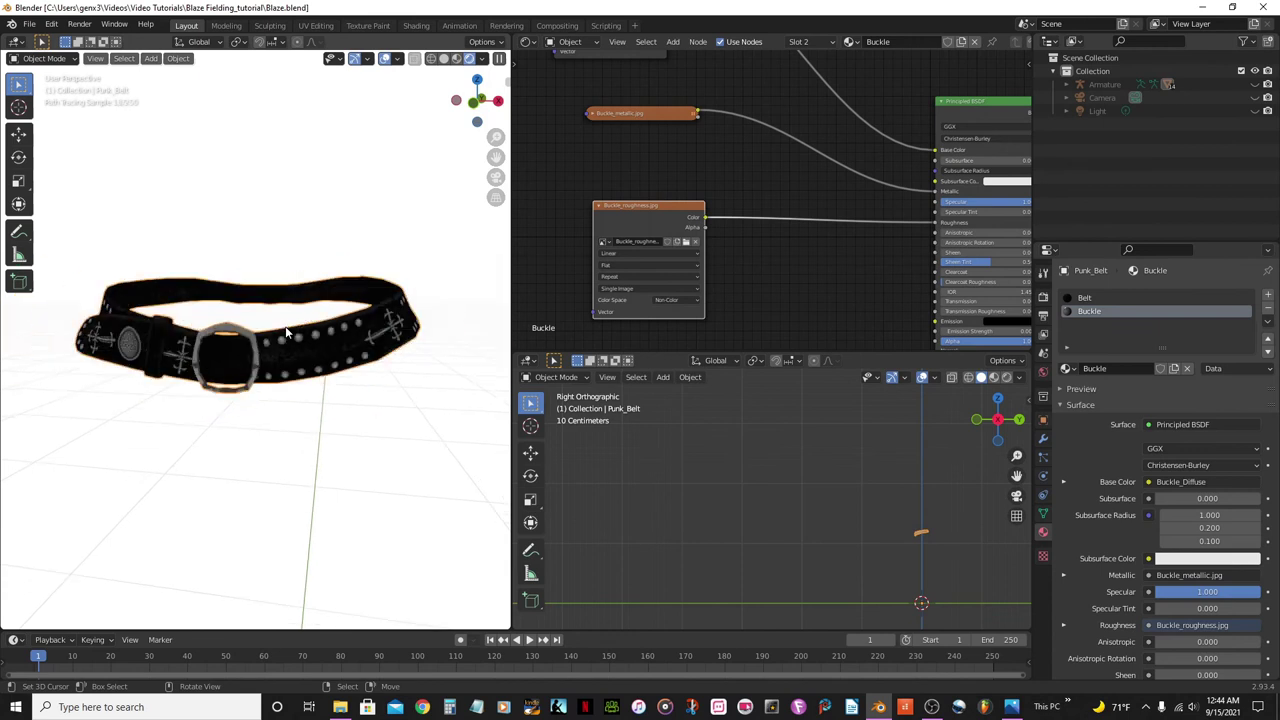
# Unhide all hidden objects and check the belt on the fully rendered character around the waist
pyautogui.hotkey('alt', 'h')
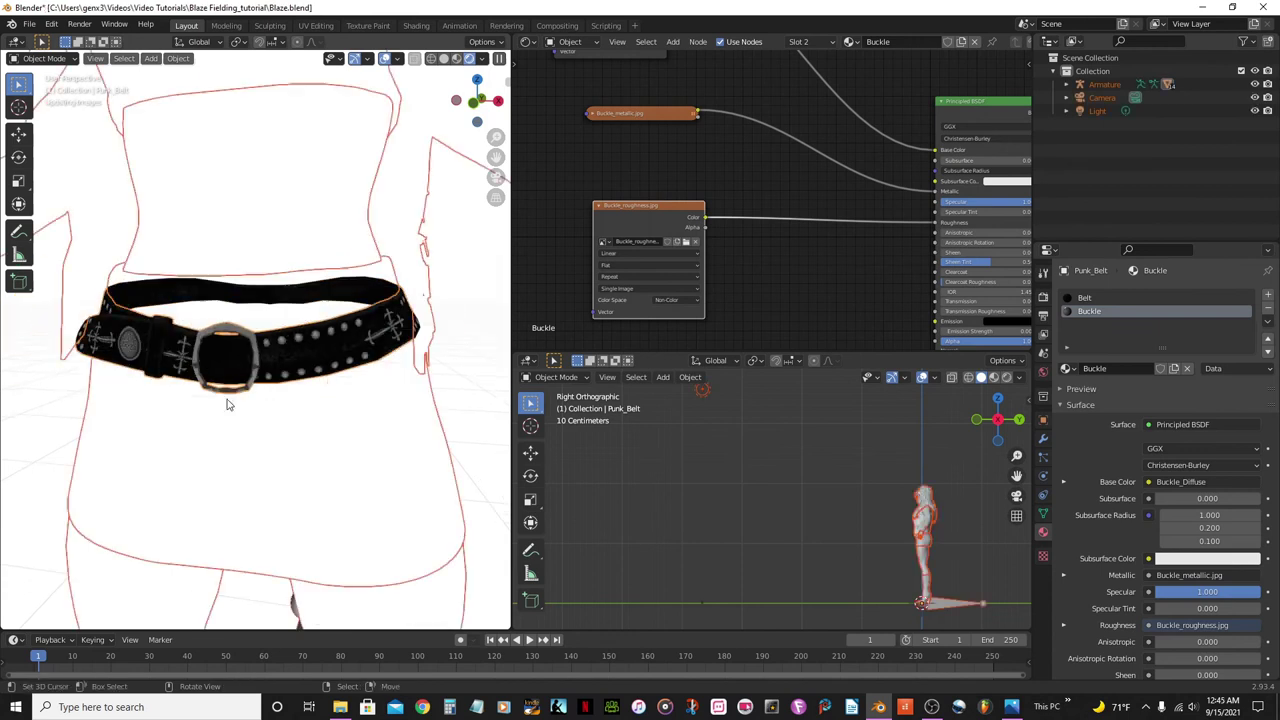
pyautogui.scroll(4, 226, 398)
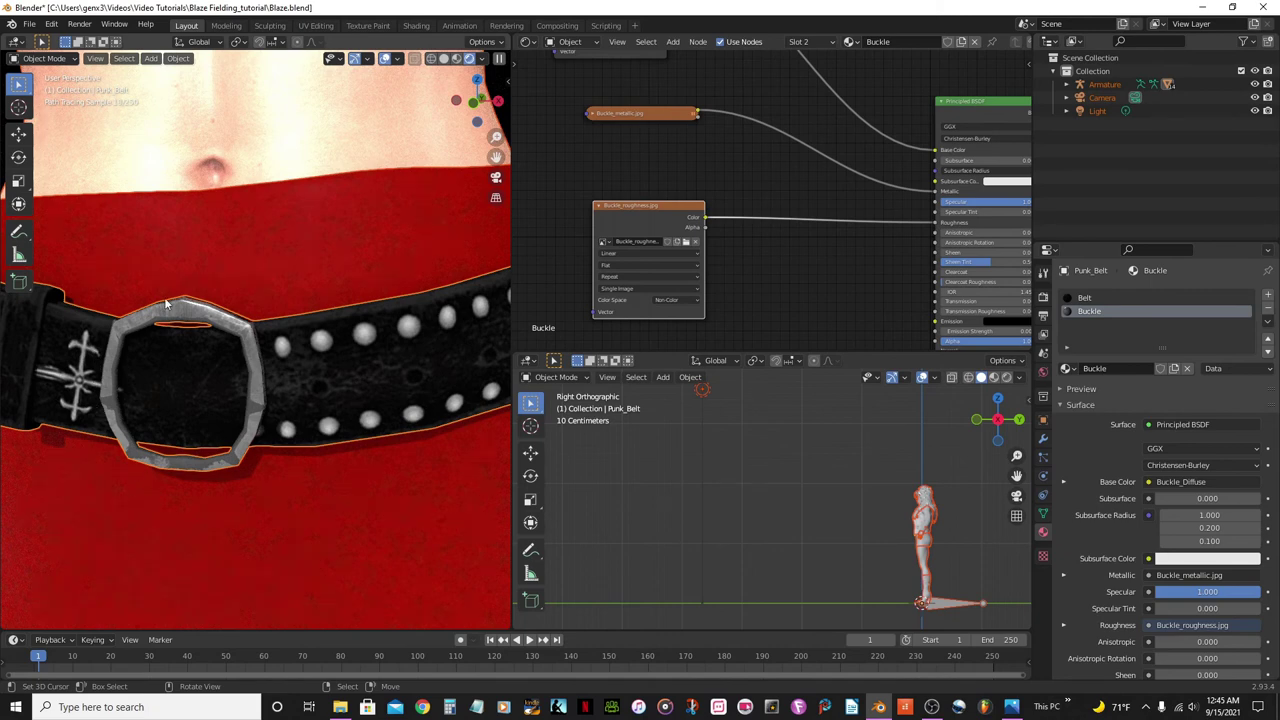
pyautogui.scroll(-6, 256, 423)
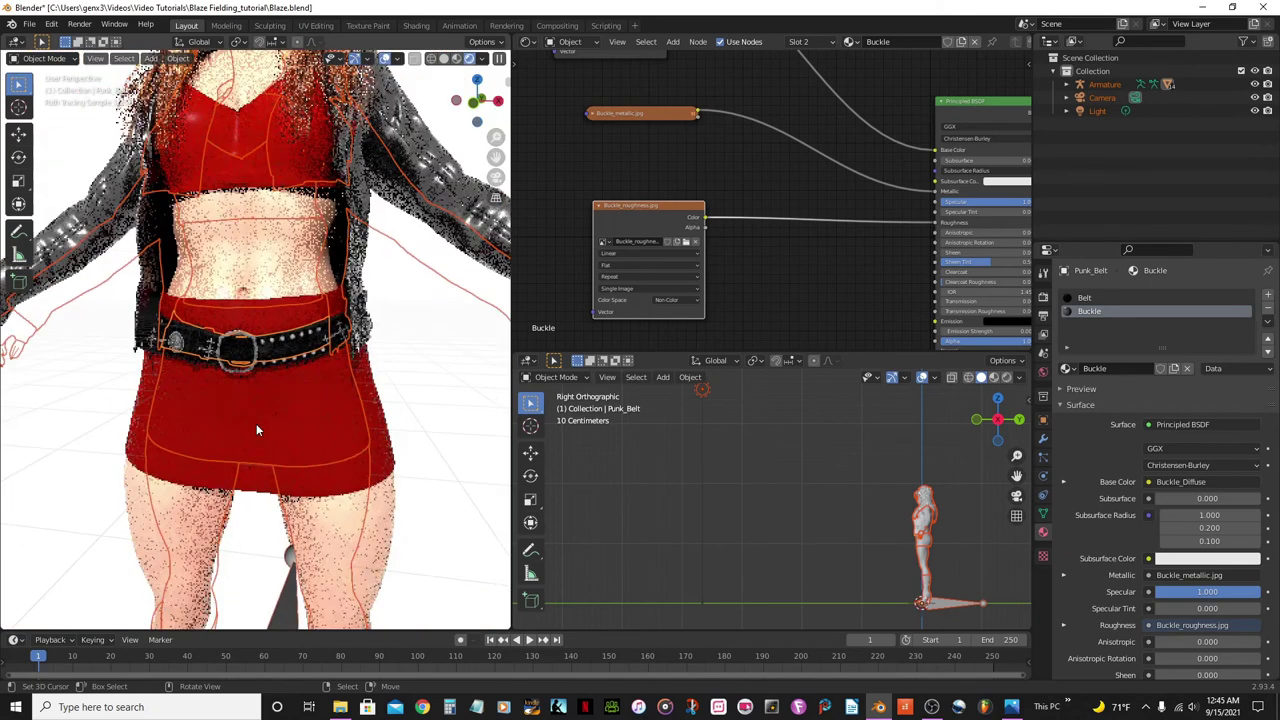
pyautogui.scroll(3, 260, 389)
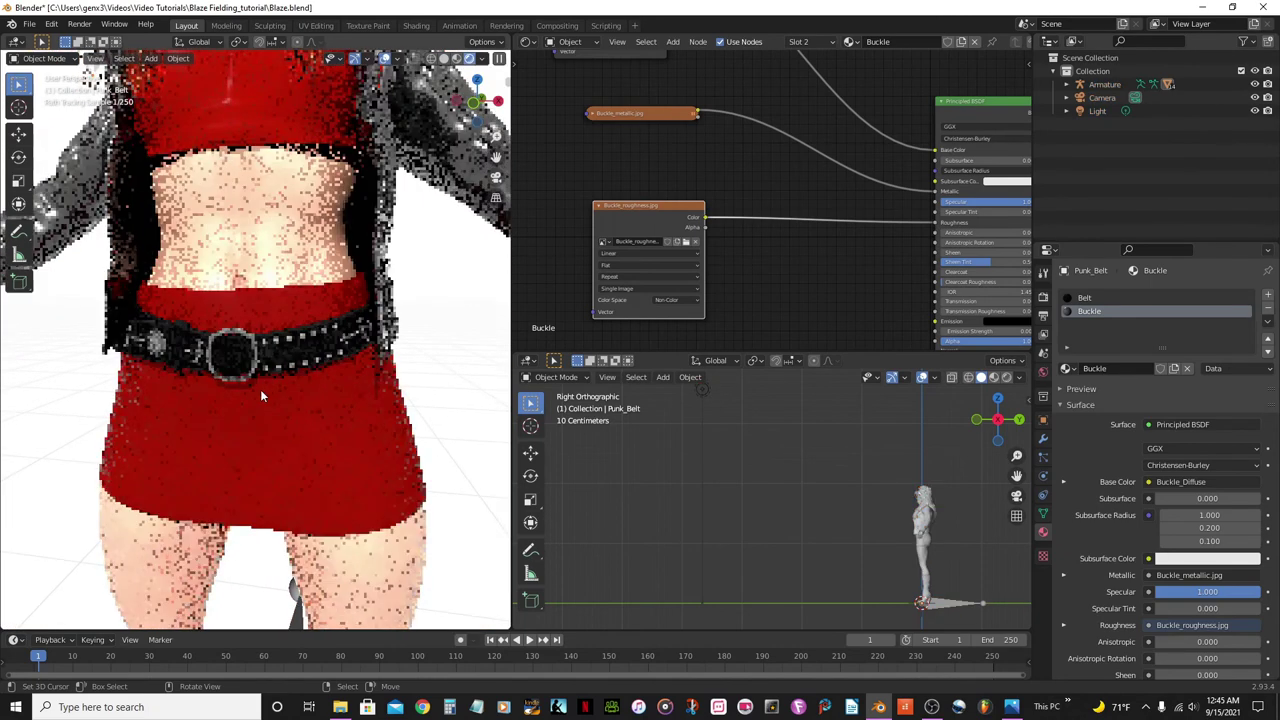
# Switch the main viewport from rendered to Material Preview shading and inspect the belt buckle up close
pyautogui.click(456, 58)
pyautogui.scroll(5, 277, 423)
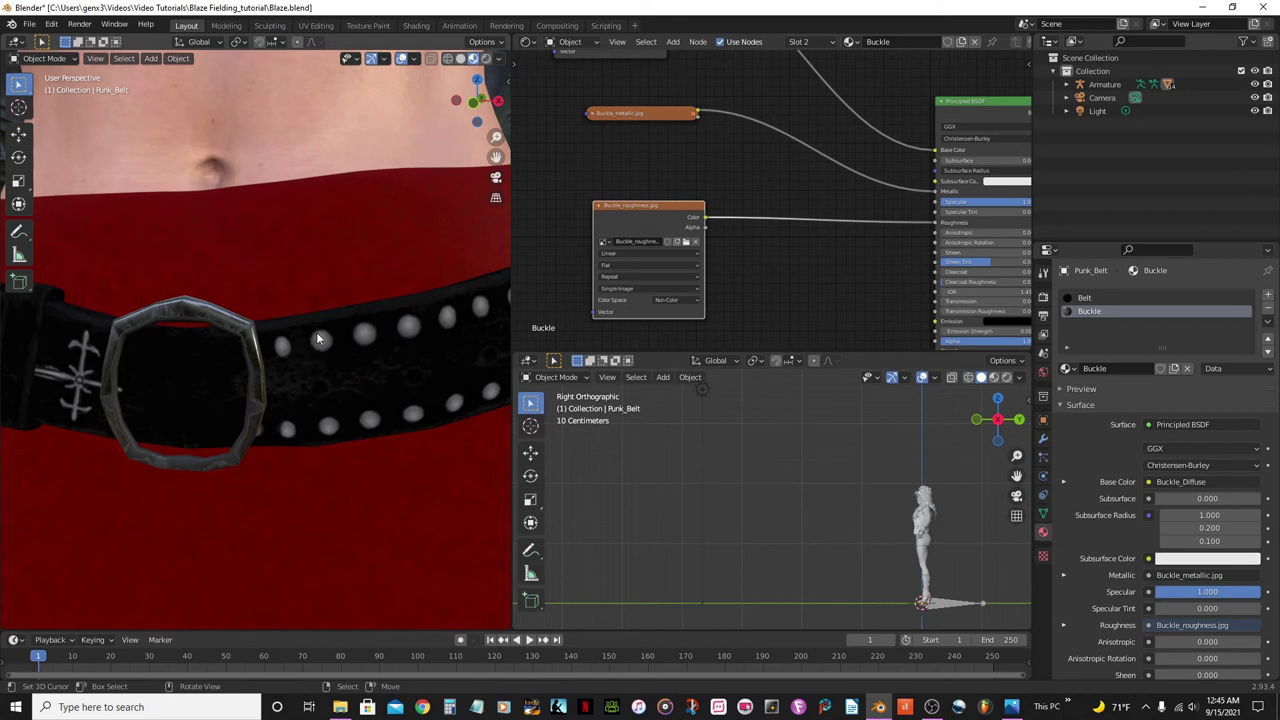
pyautogui.scroll(-5, 395, 356)
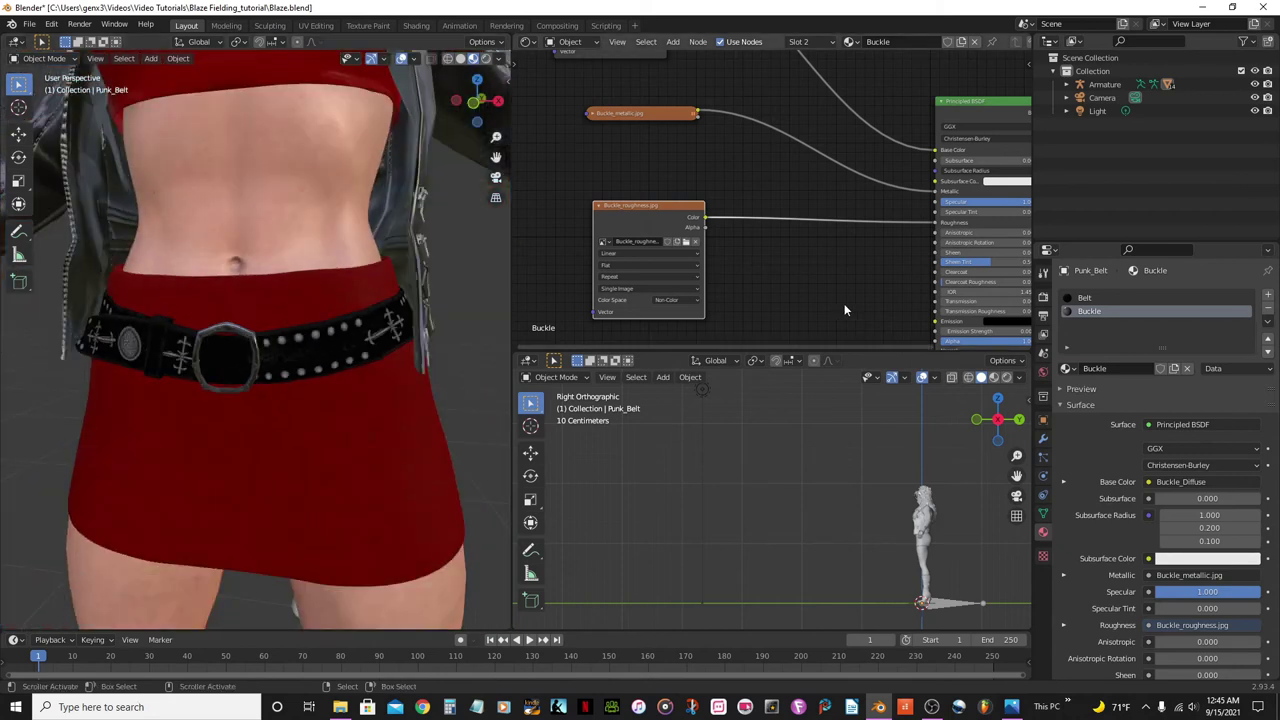
# Make the Belt material active, move its Belt_Diffuse image node farther from the Principled BSDF, and duplicate that node
pyautogui.click(1088, 298)
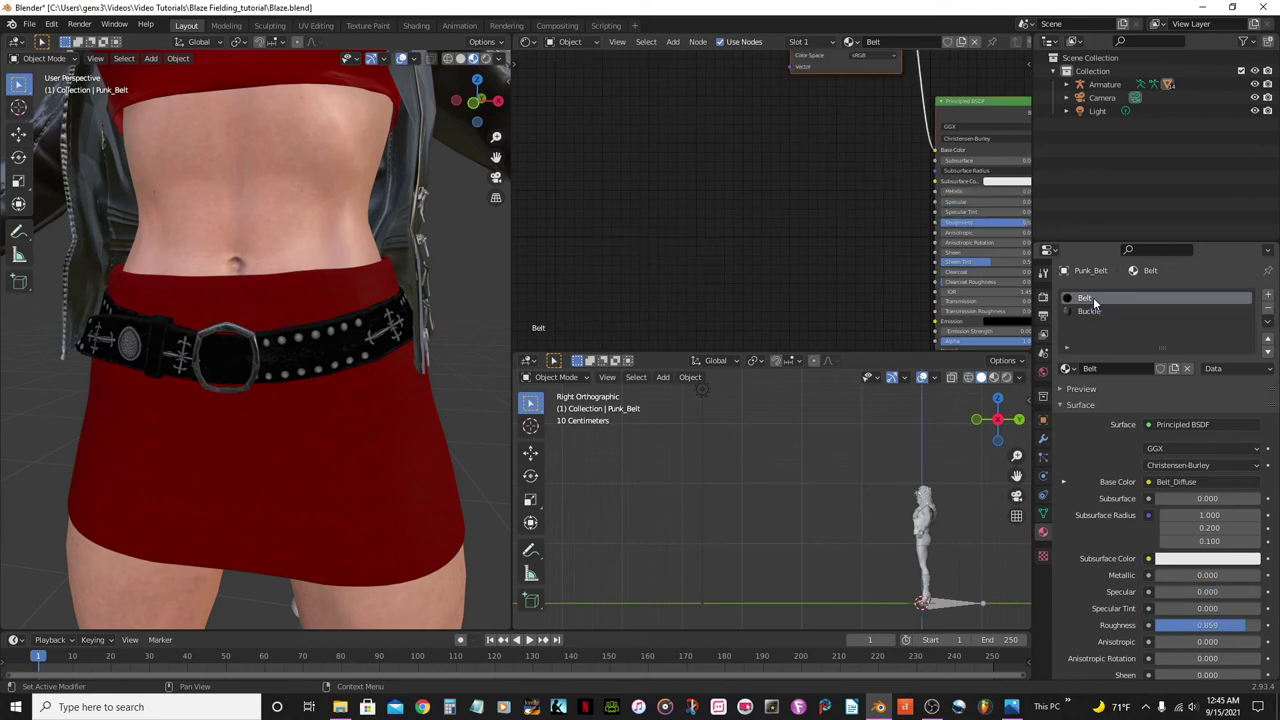
pyautogui.scroll(-4, 812, 247)
pyautogui.moveTo(745, 279); pyautogui.dragTo(715, 335, button='middle')
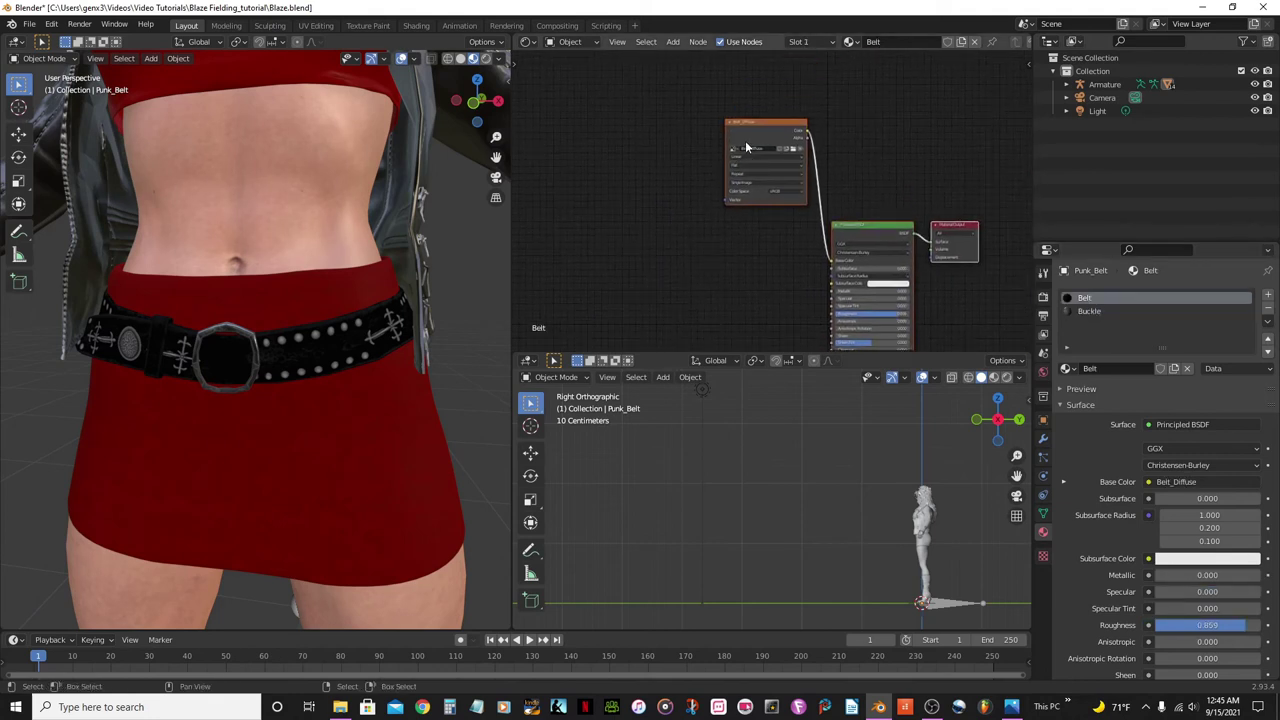
pyautogui.moveTo(753, 137); pyautogui.dragTo(618, 133)
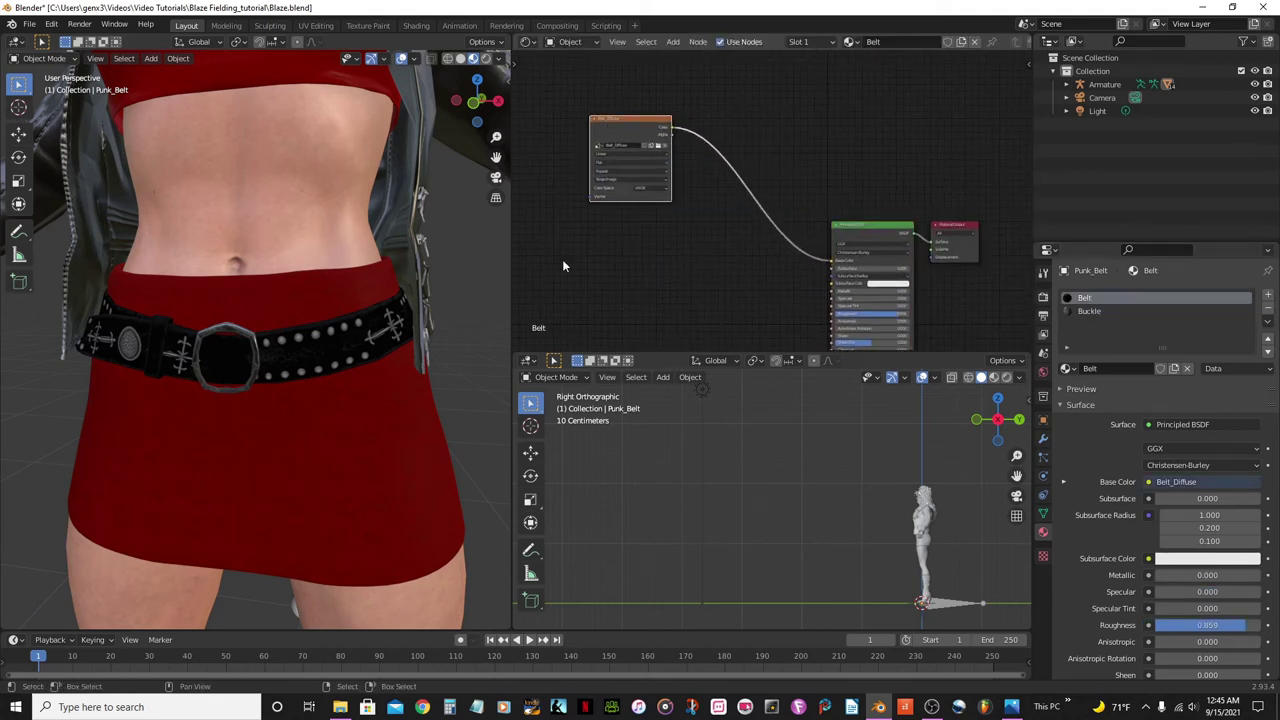
pyautogui.press('g')
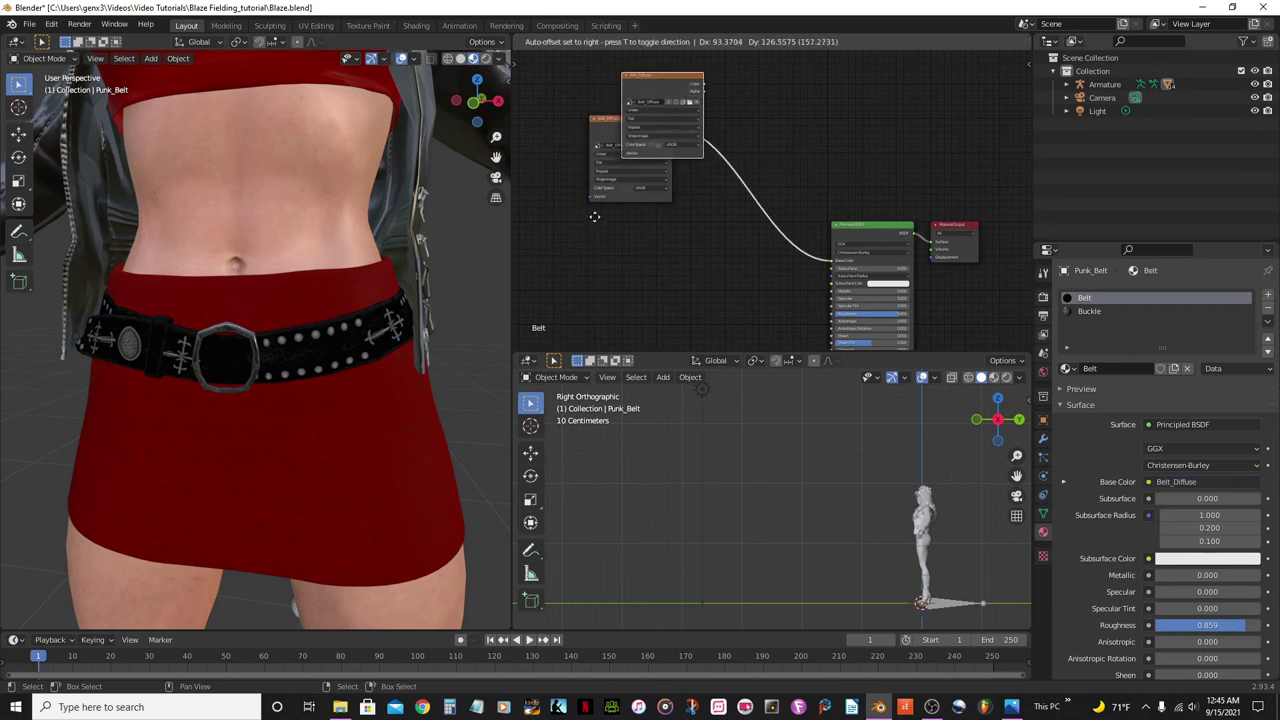
pyautogui.click(584, 74)
# Replace the duplicated node's image with Belt_metallic.jpg from the Punk_Belt textures' Belt folder
pyautogui.scroll(1, 630, 154)
pyautogui.scroll(2, 630, 154)
pyautogui.moveTo(748, 179); pyautogui.dragTo(658, 220, button='middle')
pyautogui.click(704, 201)
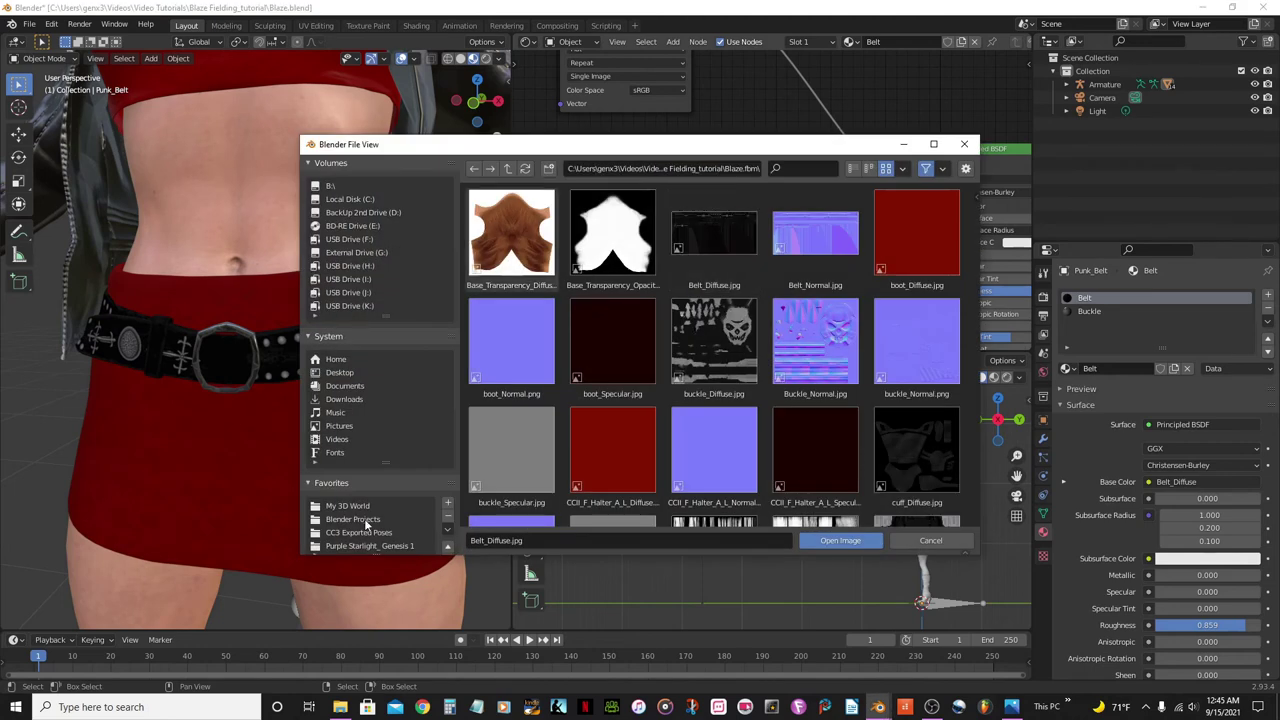
pyautogui.scroll(-5, 370, 475)
pyautogui.click(332, 413)
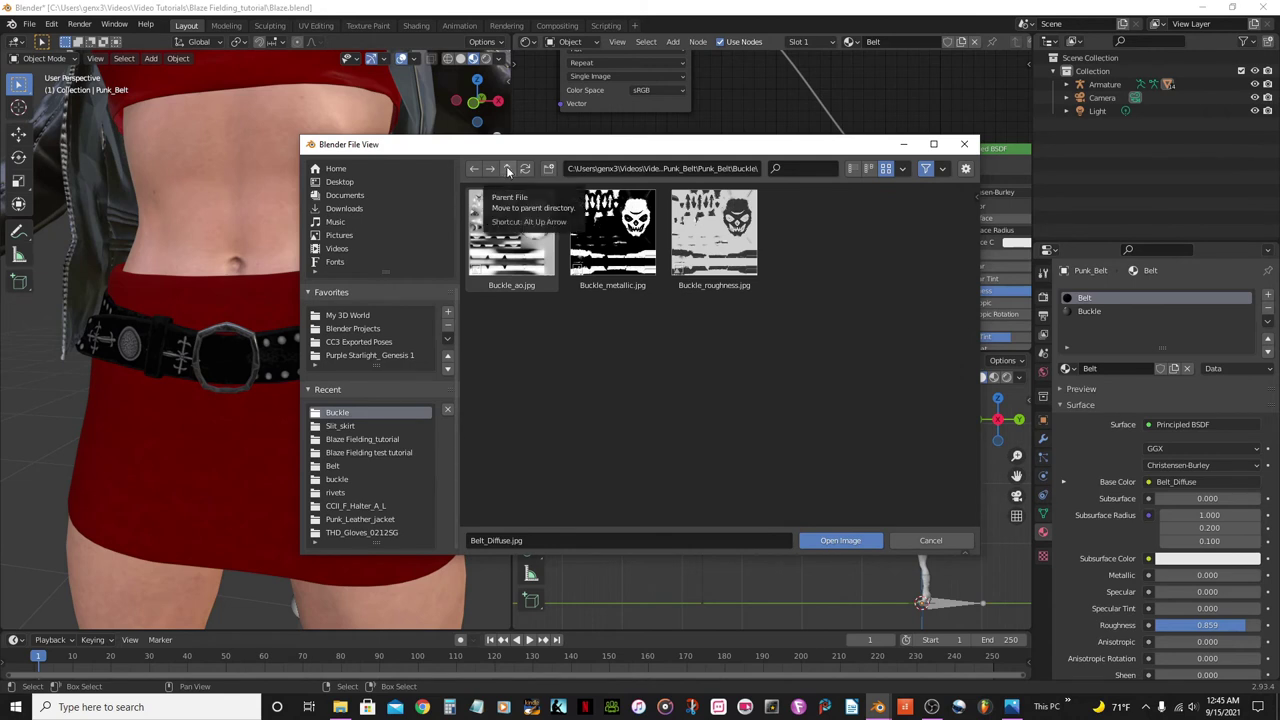
pyautogui.click(507, 170)
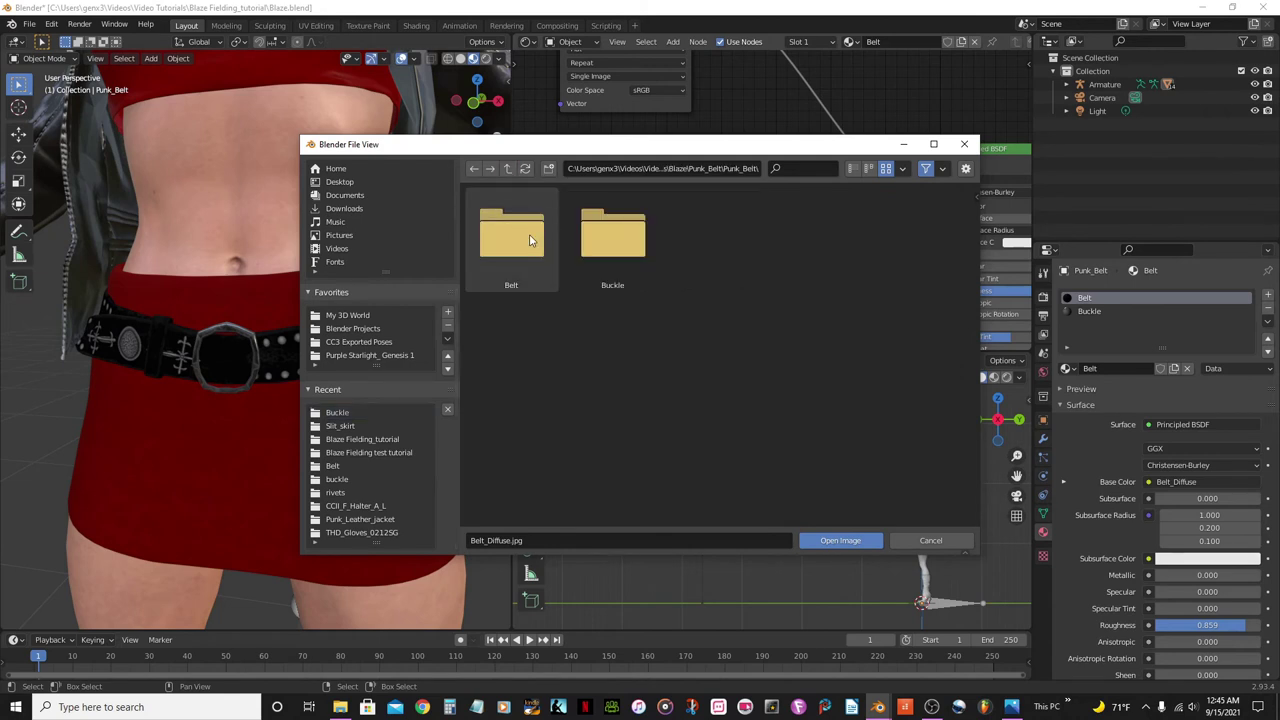
pyautogui.doubleClick(507, 245)
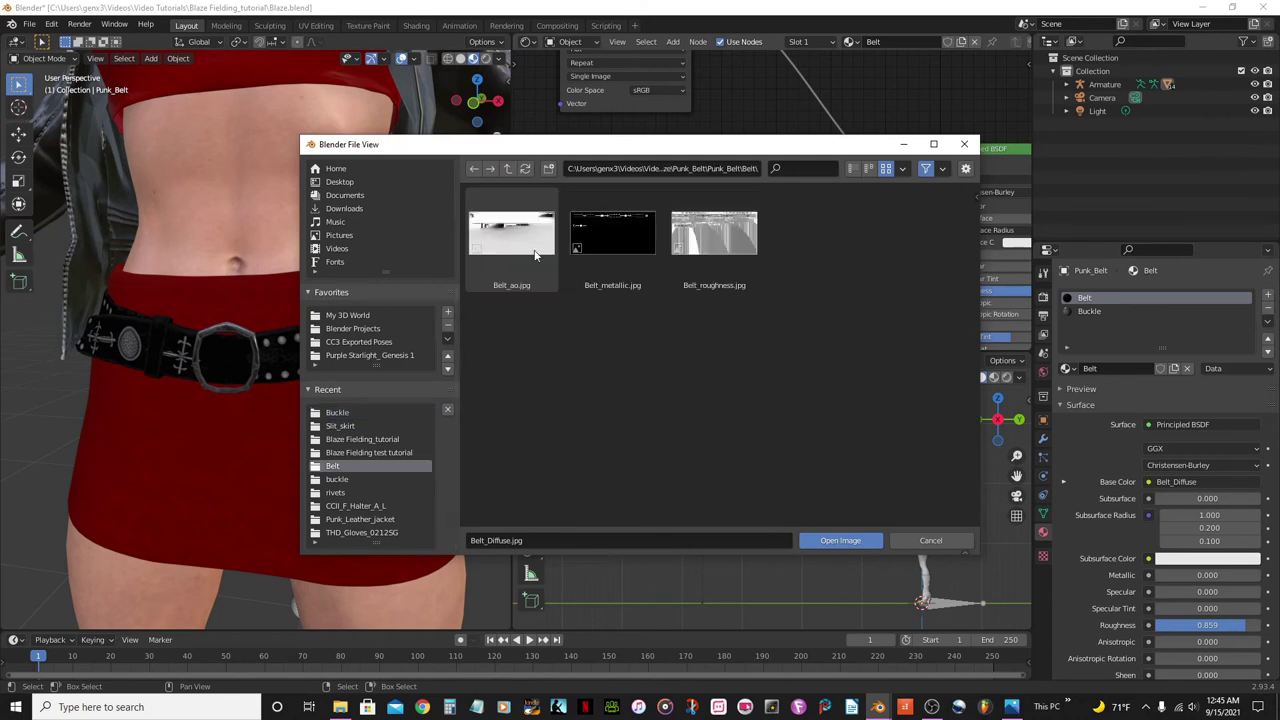
pyautogui.click(612, 234)
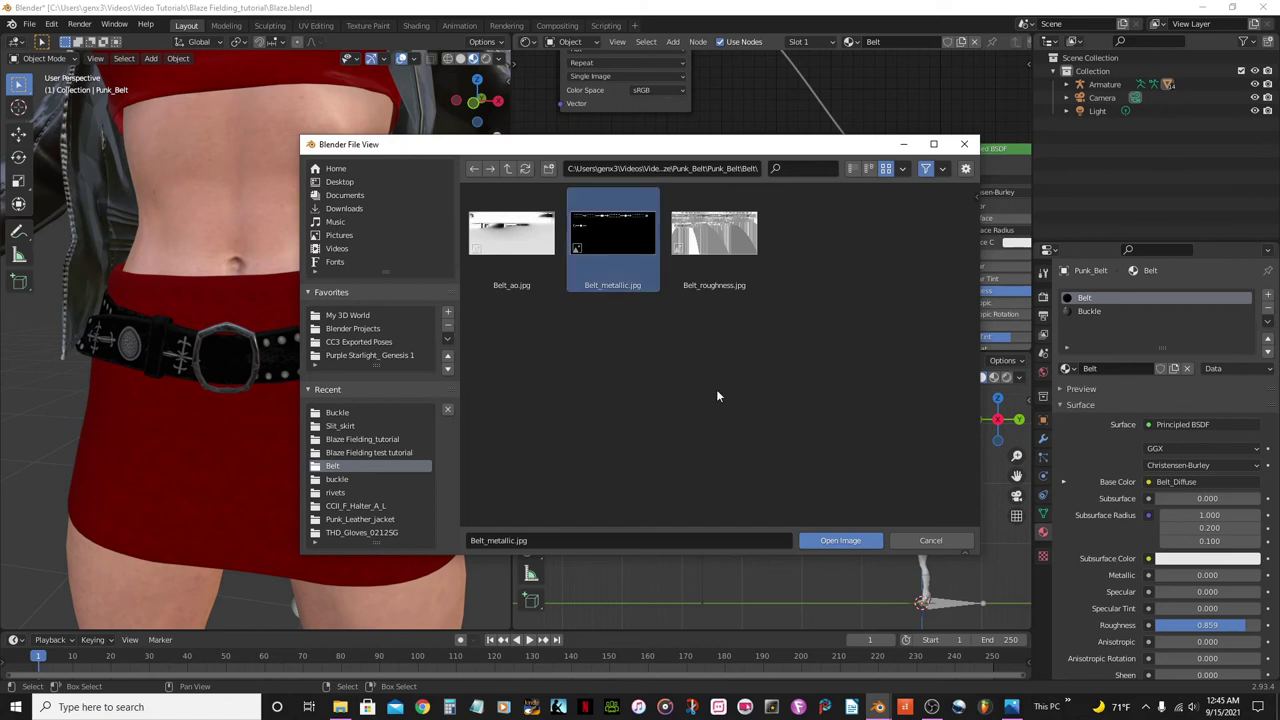
pyautogui.click(836, 540)
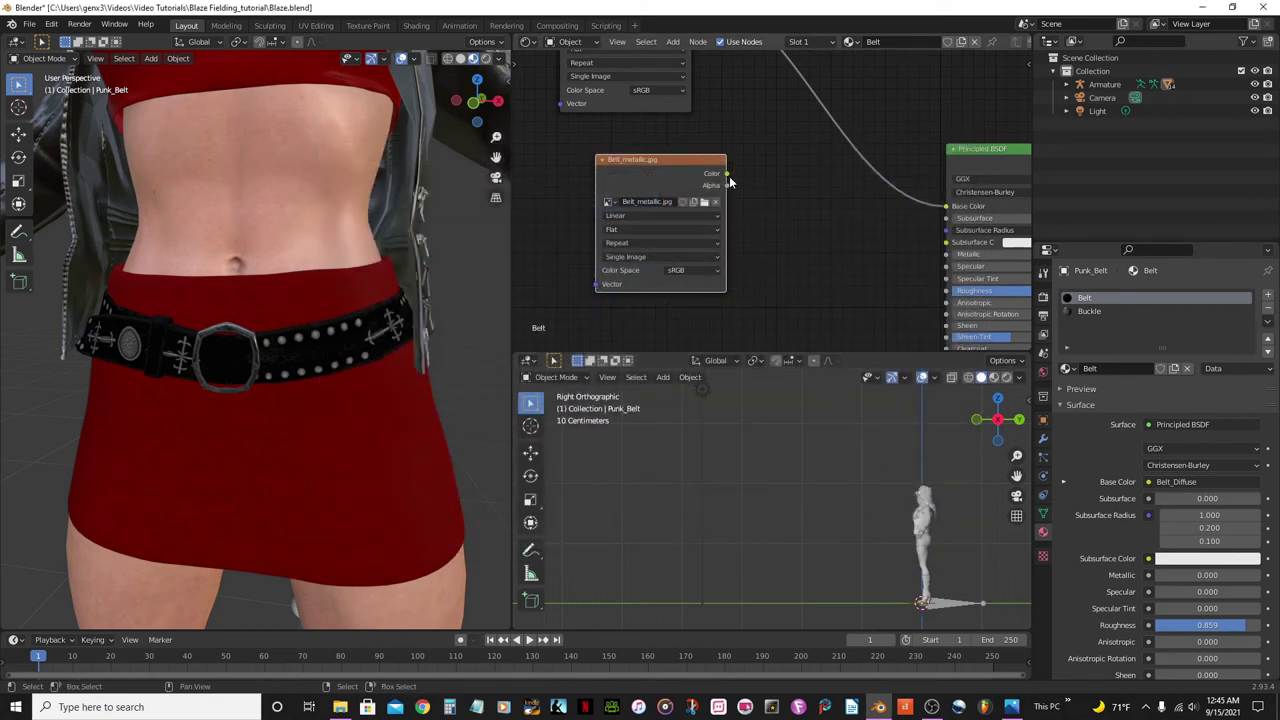
# Connect Belt_metallic.jpg's Color output to the Principled BSDF's Metallic input, set its color space to Non-Color, and collapse the node
pyautogui.moveTo(728, 175); pyautogui.dragTo(946, 254)
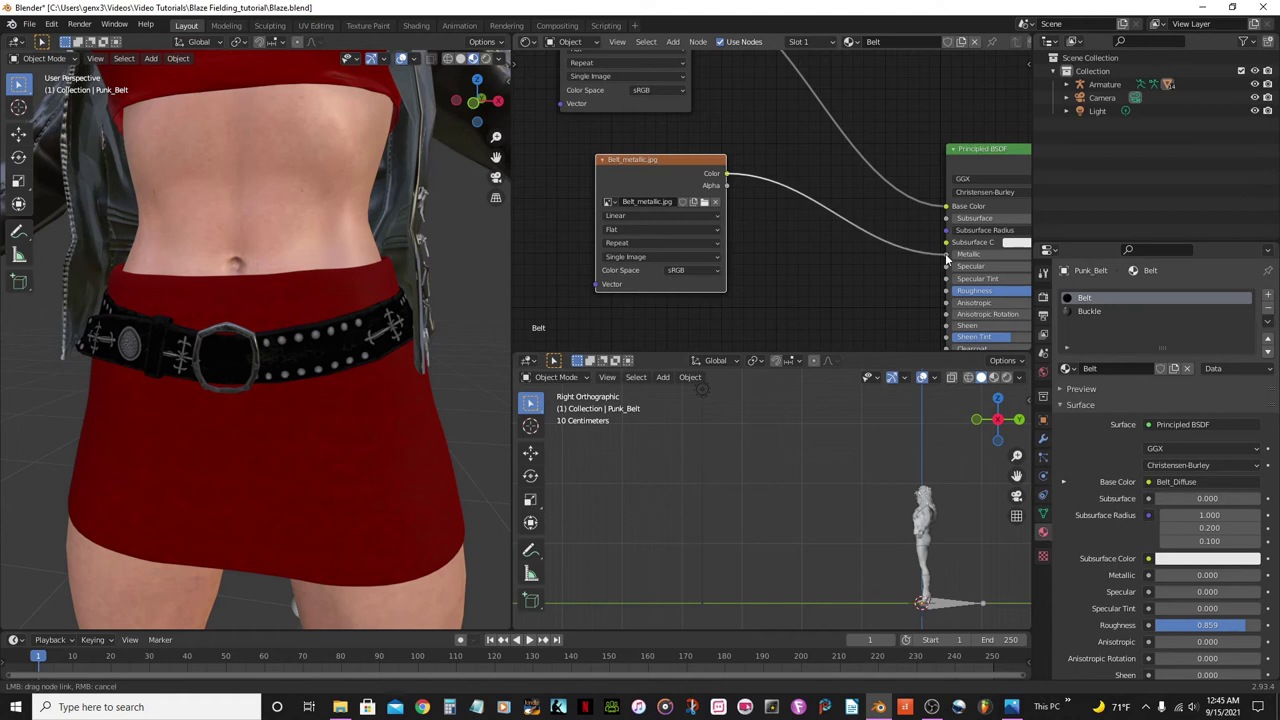
pyautogui.click(717, 269)
pyautogui.click(700, 317)
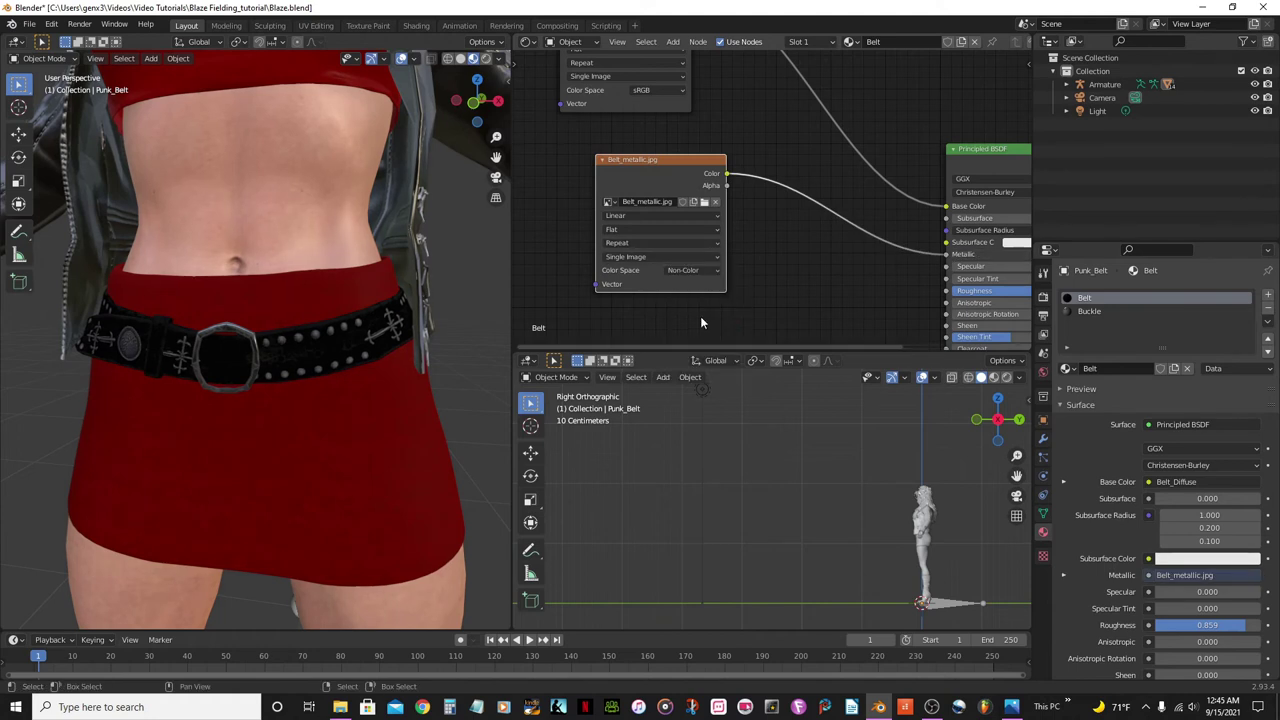
pyautogui.click(603, 160)
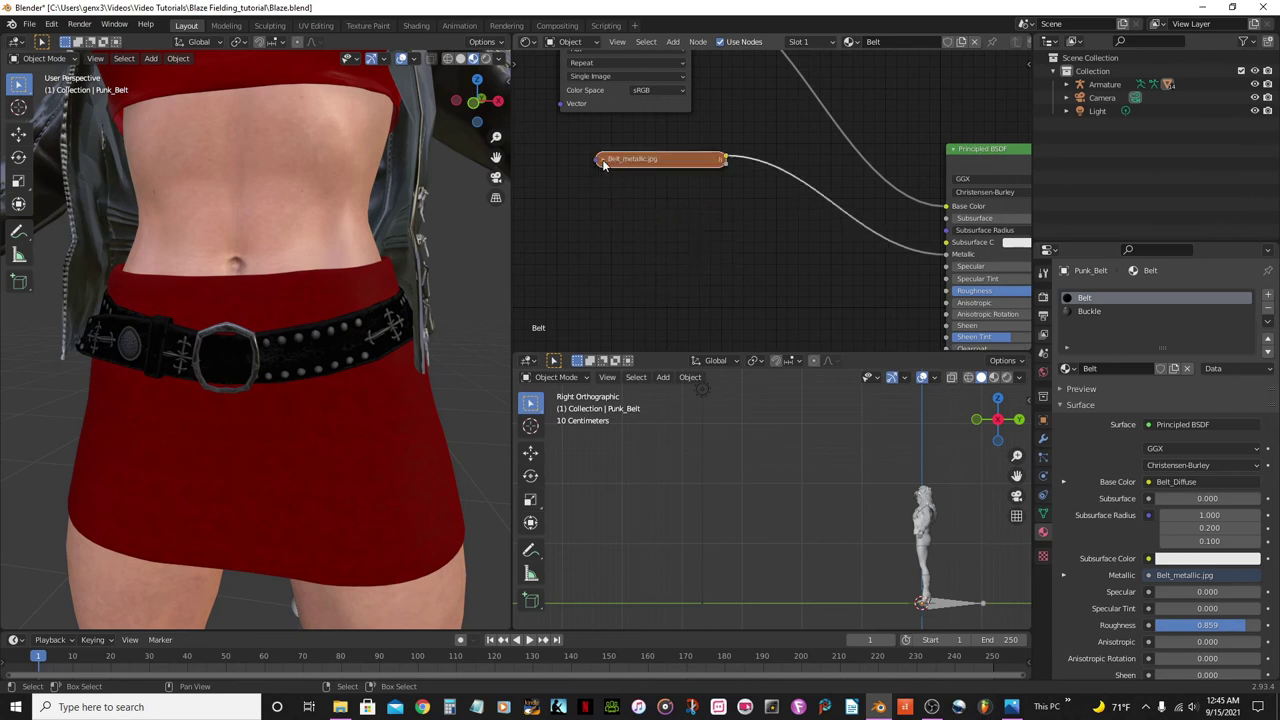
# Duplicate the collapsed Belt_metallic.jpg node, place the copy below the original, and expand it
pyautogui.hotkey('shift', 'd')
pyautogui.rightClick(508, 251)
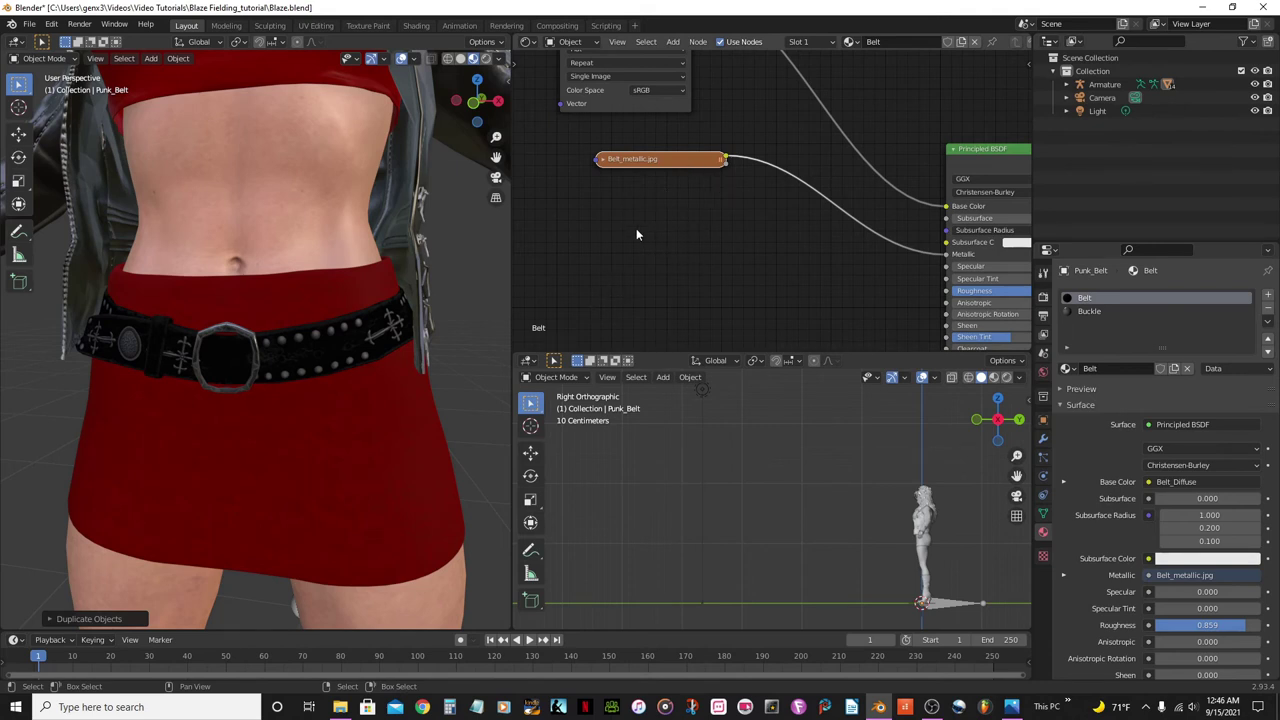
pyautogui.hotkey('shift', 'd')
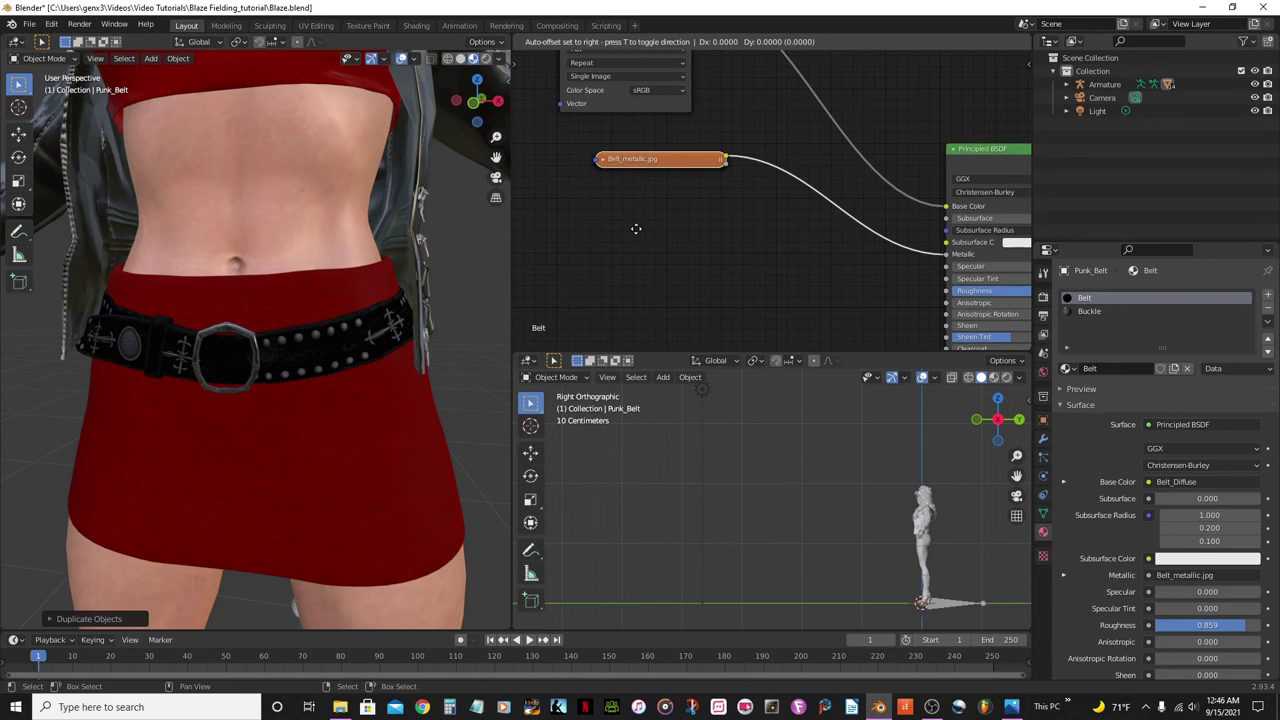
pyautogui.click(653, 297)
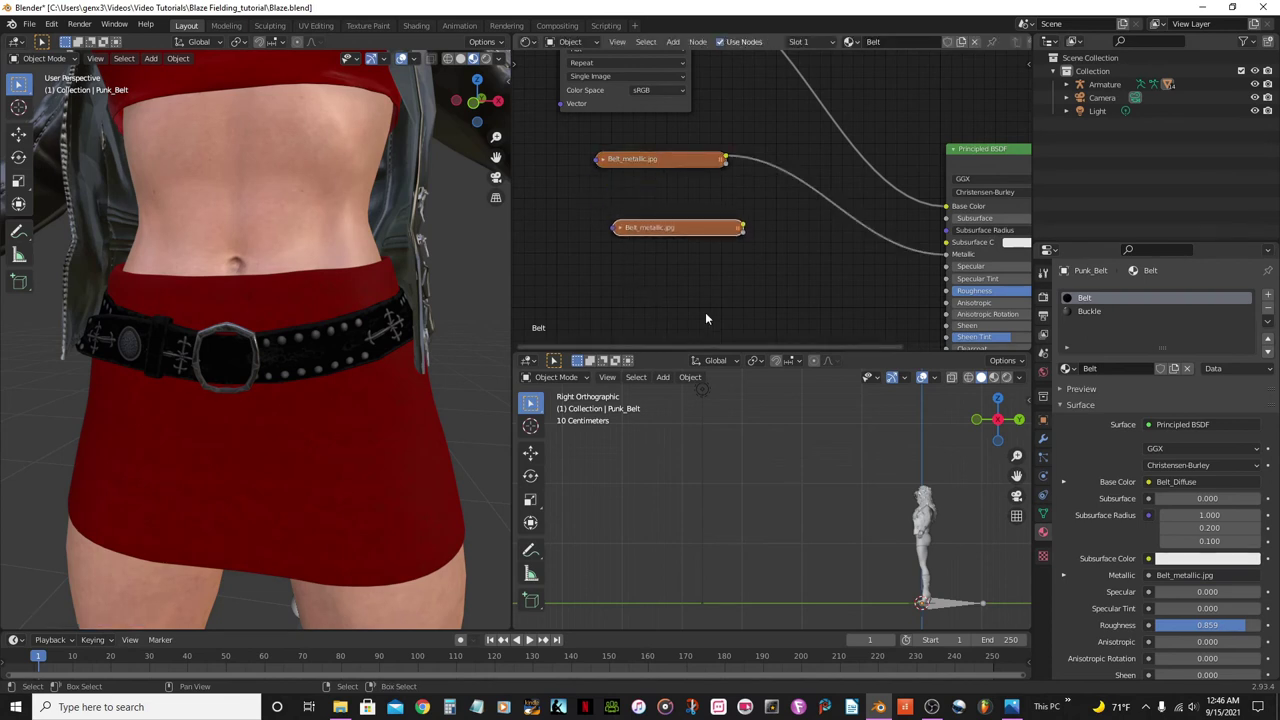
pyautogui.click(620, 229)
# Replace the copied node's image with Belt_roughness.jpg and set its color space to Non-Color
pyautogui.scroll(-4, 654, 235)
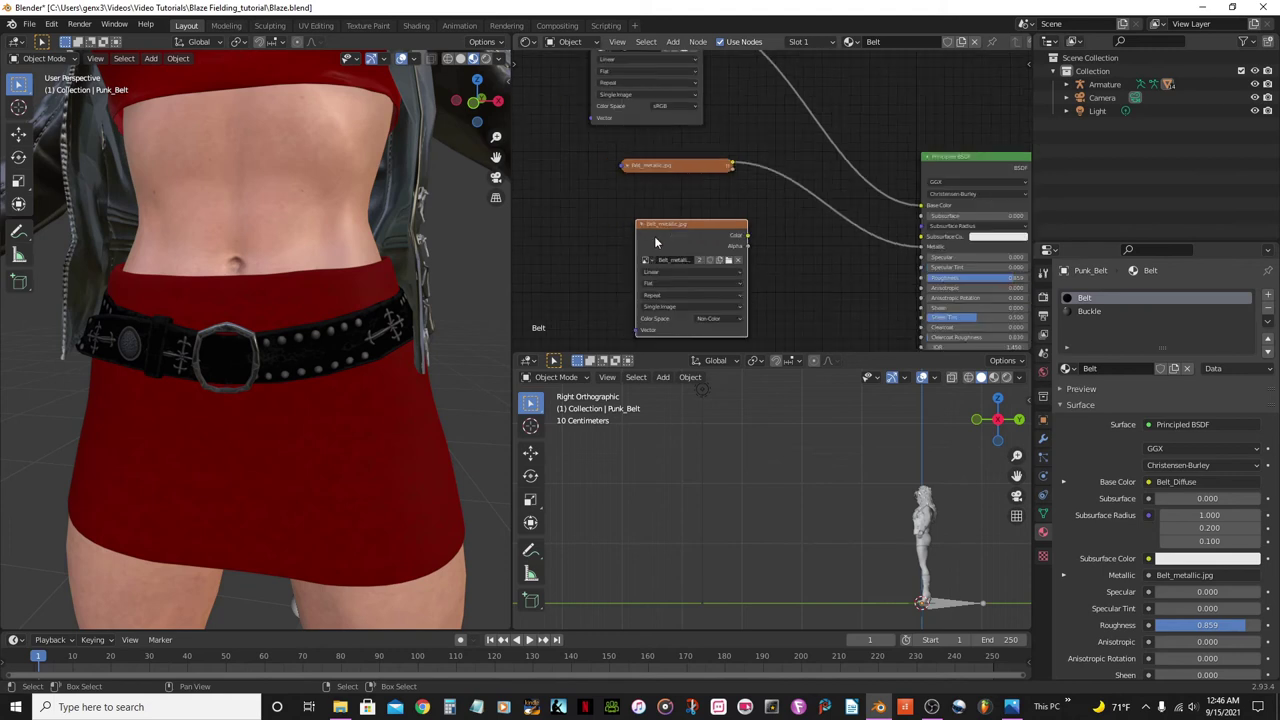
pyautogui.scroll(-5, 296, 348)
pyautogui.scroll(5, 291, 350)
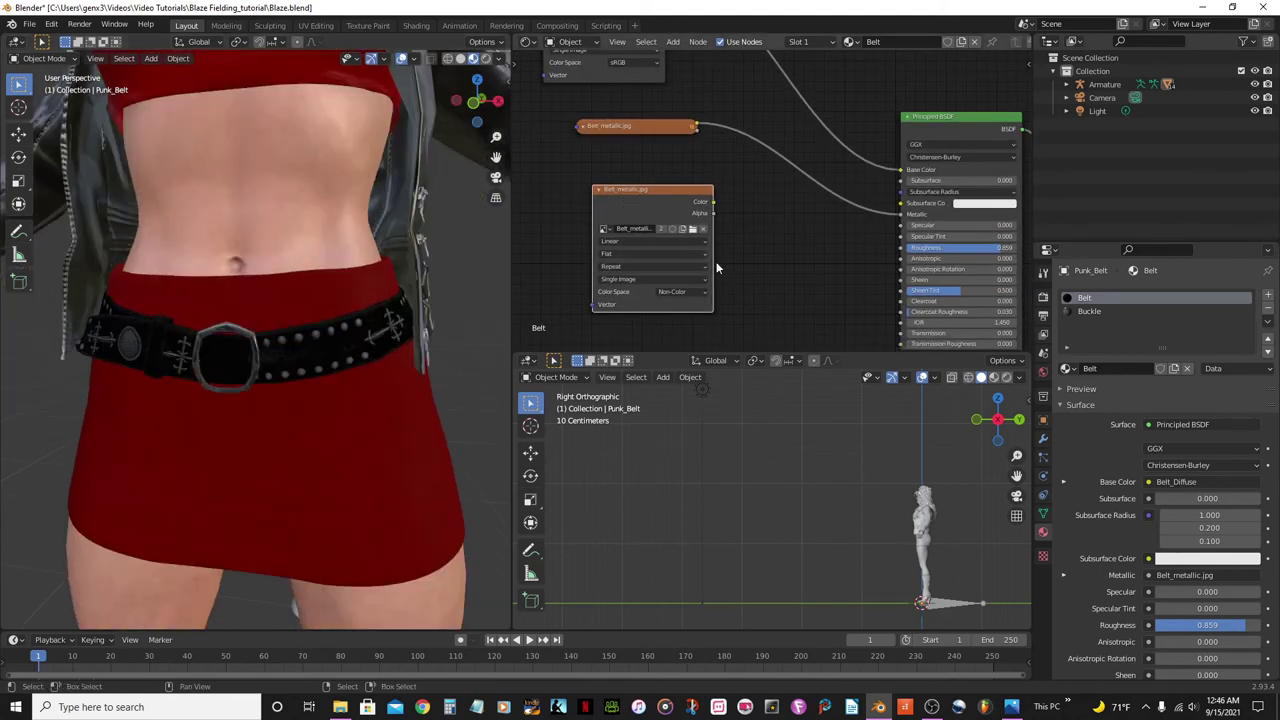
pyautogui.scroll(1, 716, 261)
pyautogui.click(680, 234)
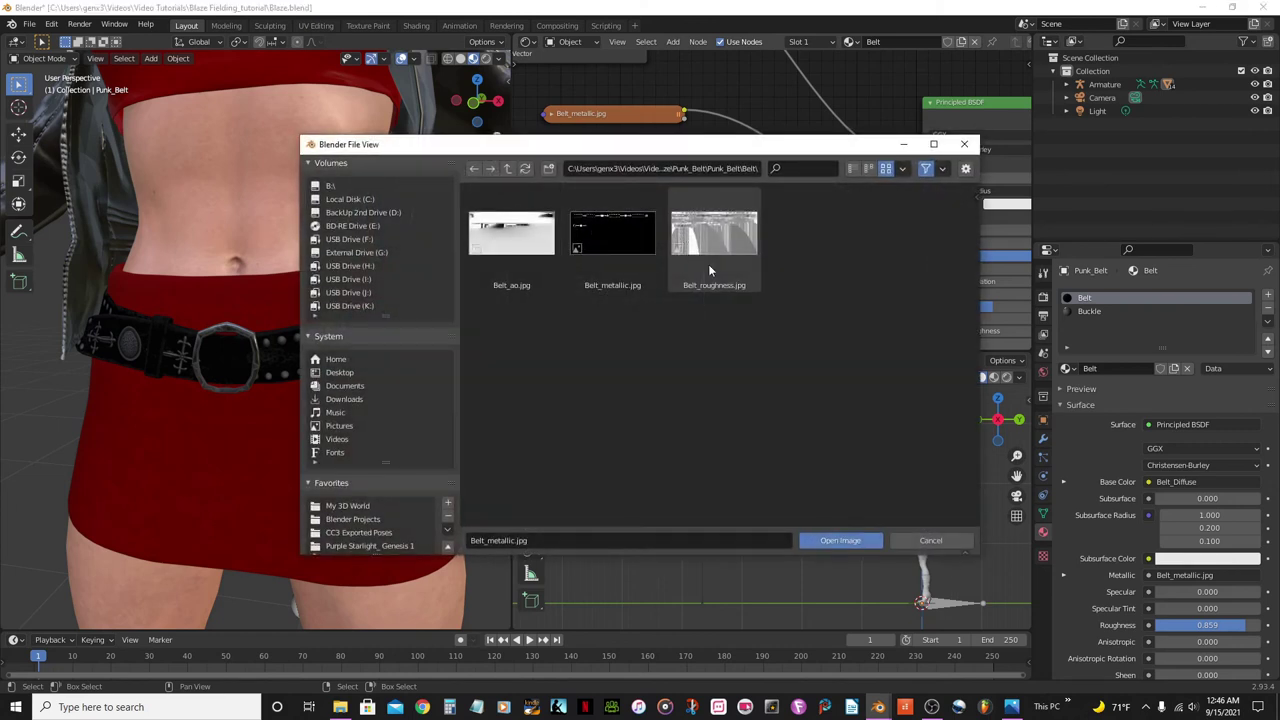
pyautogui.click(727, 243)
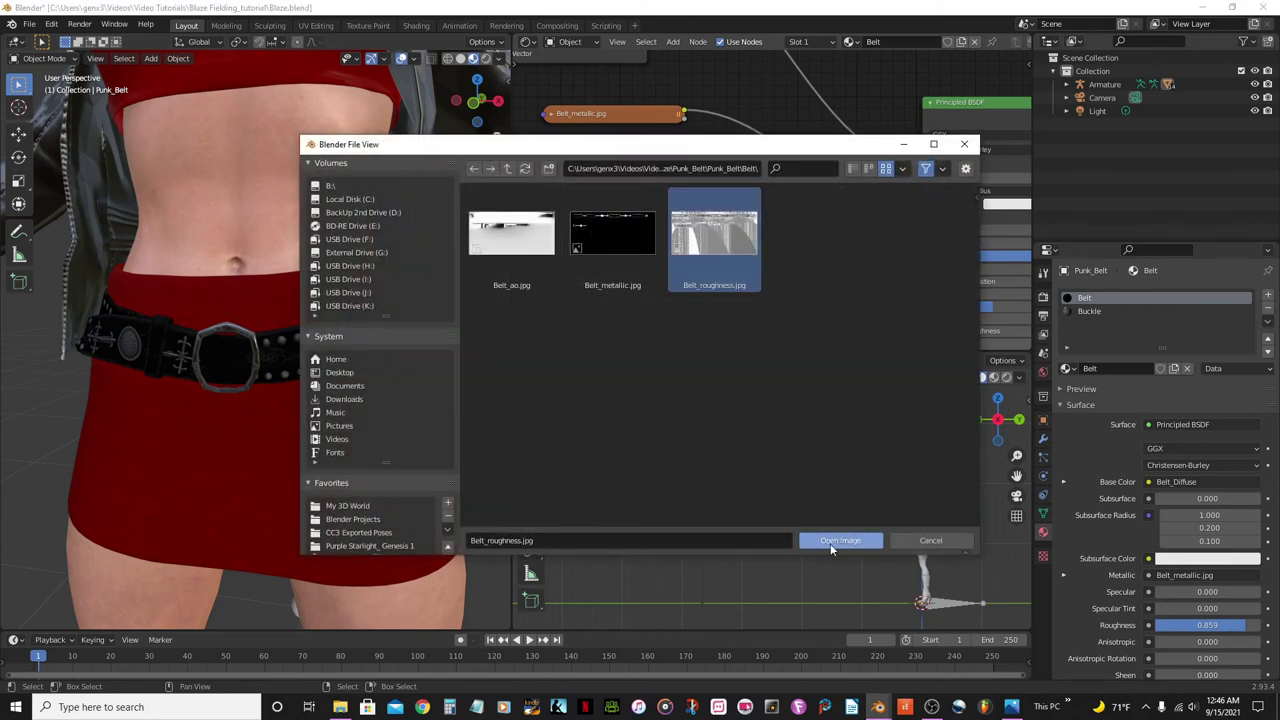
pyautogui.click(830, 543)
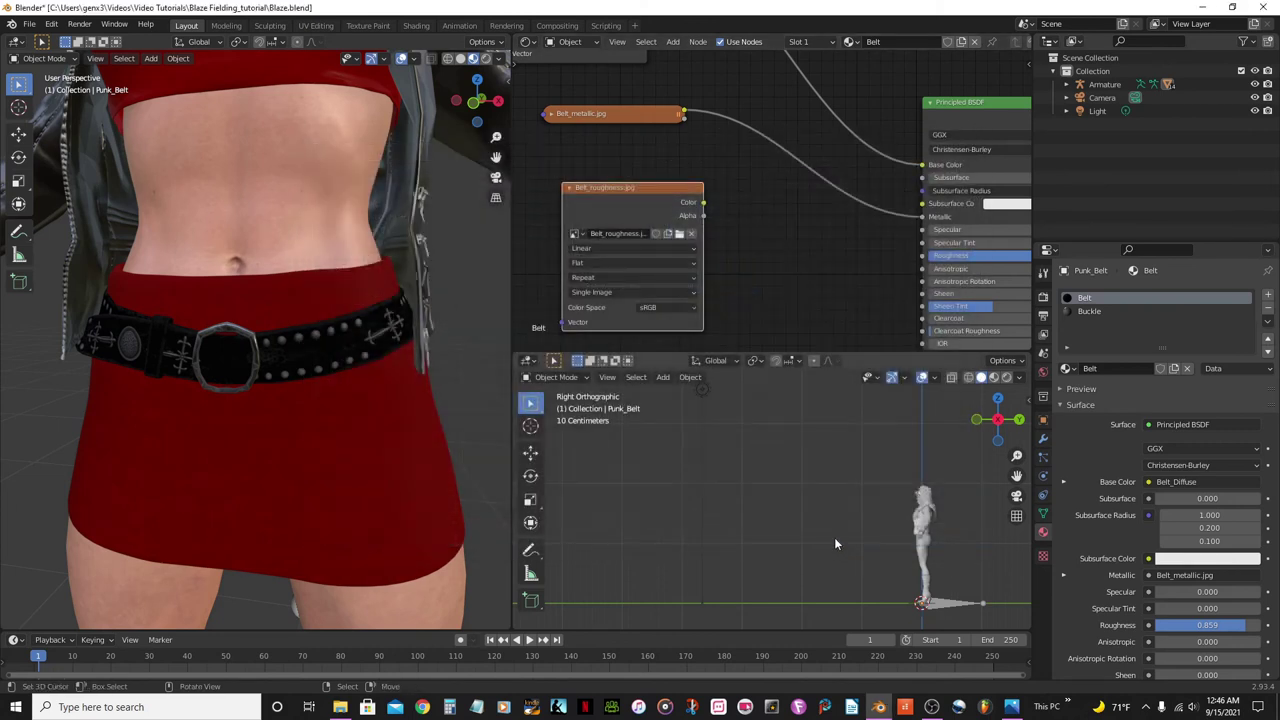
pyautogui.click(692, 313)
pyautogui.click(665, 358)
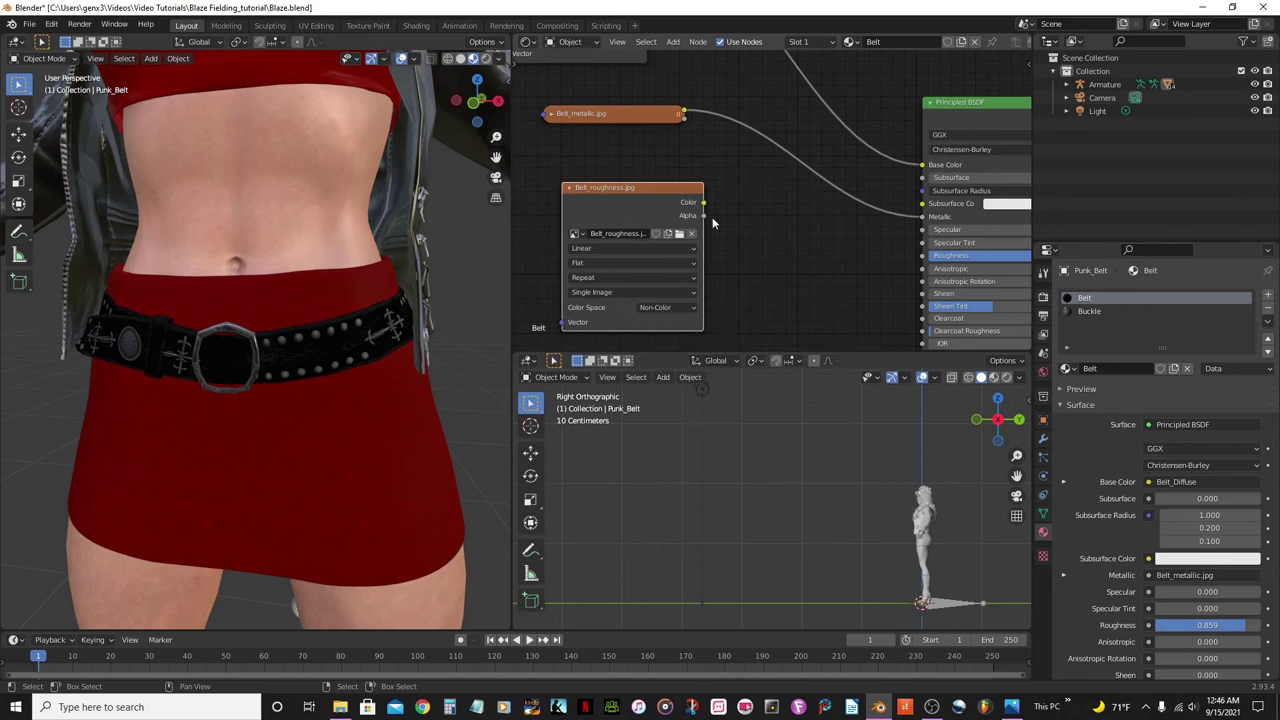
# Connect Belt_roughness.jpg's Color output to the Principled BSDF's Roughness input, collapse the node, and save the file
pyautogui.moveTo(704, 203); pyautogui.dragTo(924, 258)
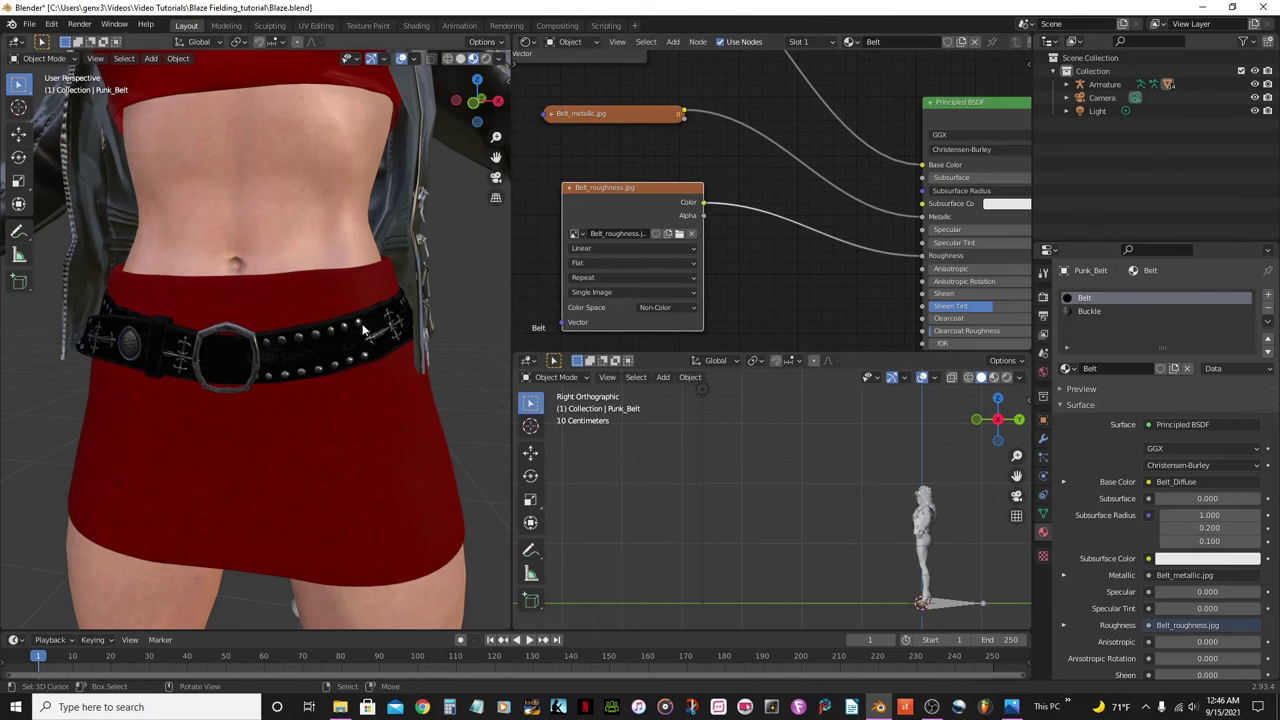
pyautogui.click(567, 189)
pyautogui.scroll(-2, 759, 195)
pyautogui.scroll(-2, 238, 407)
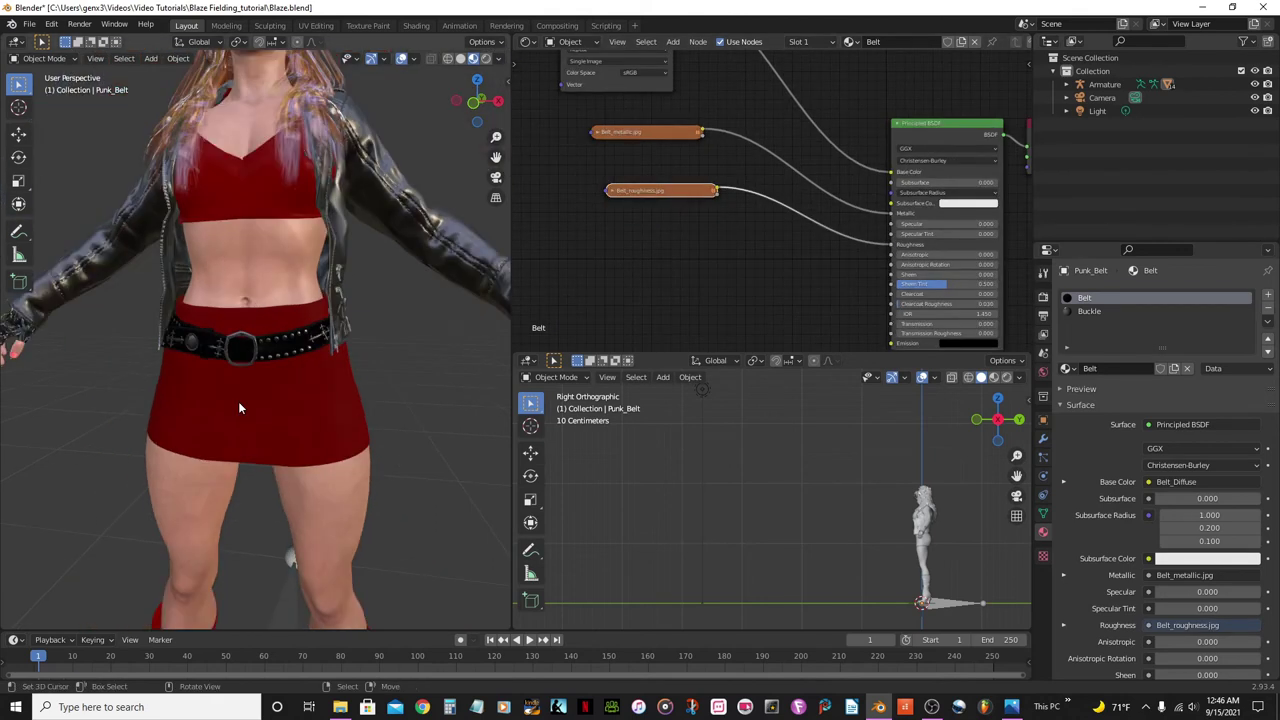
pyautogui.hotkey('ctrl', 's')
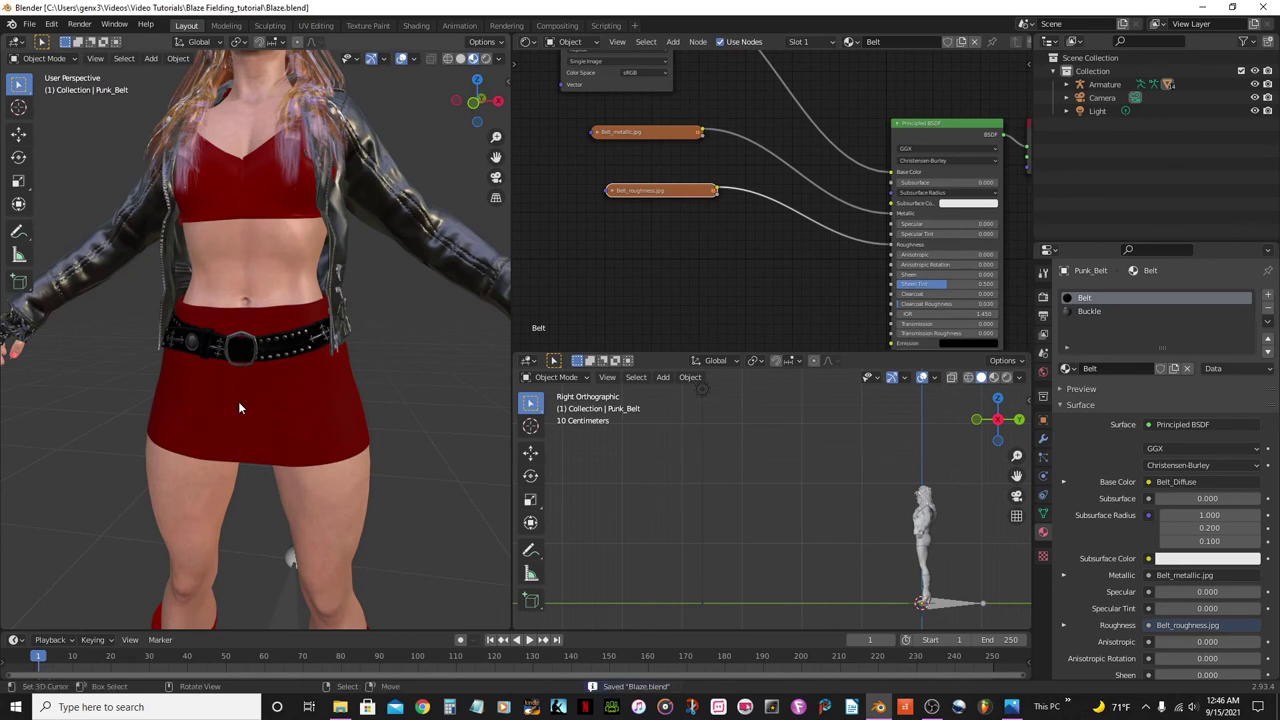
# Examine the textured belt on the character from the front and from angled views, both up close and at a distance
pyautogui.scroll(-3, 238, 401)
pyautogui.press('KP_3')
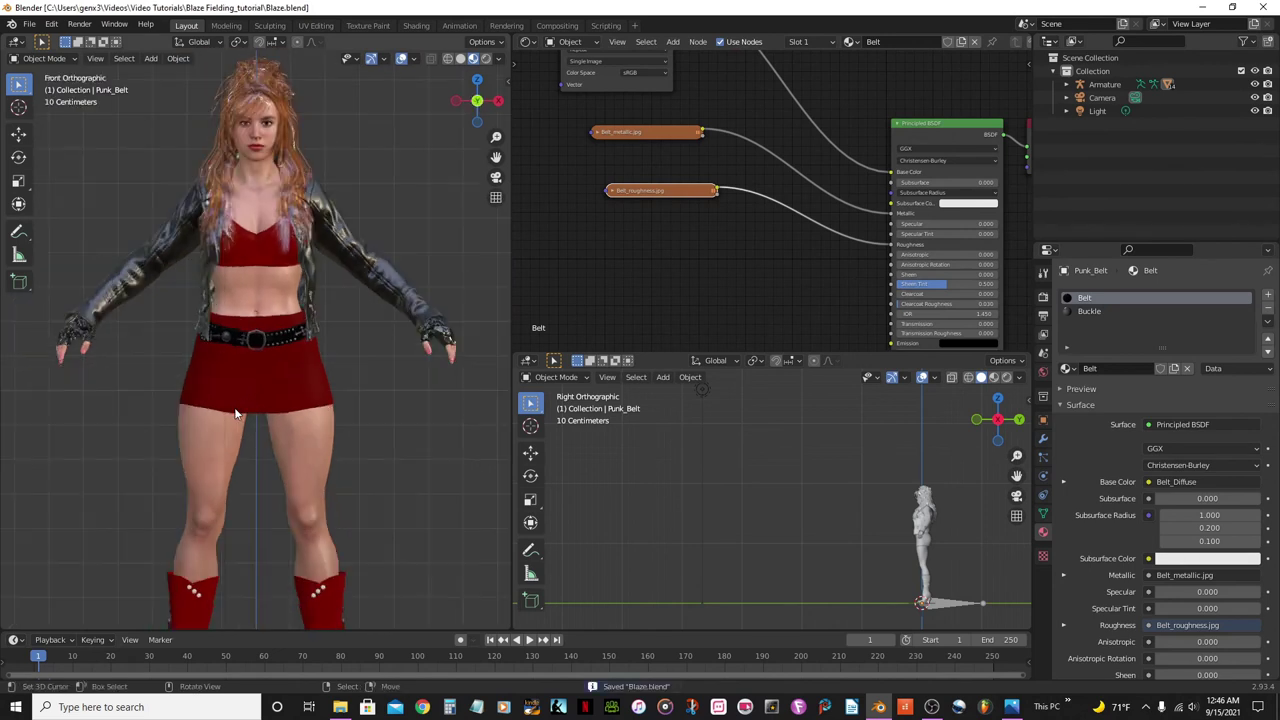
pyautogui.scroll(5, 238, 405)
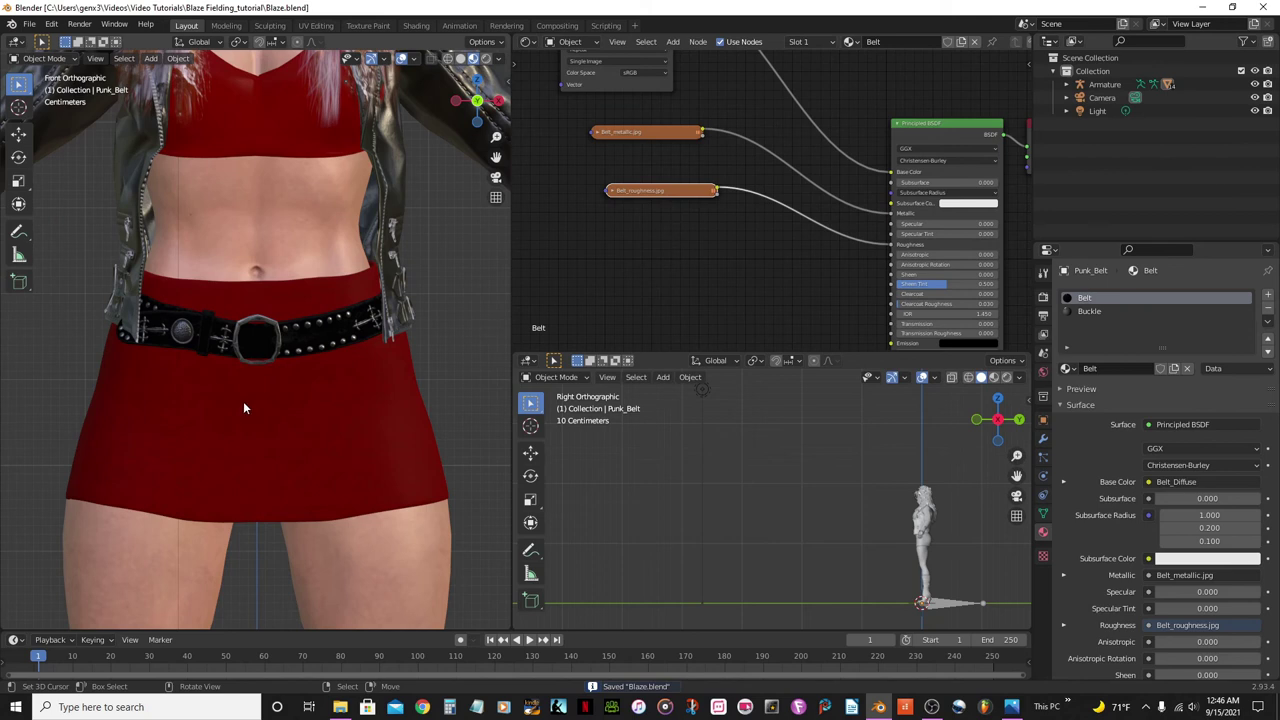
pyautogui.scroll(-5, 318, 320)
pyautogui.moveTo(306, 363); pyautogui.dragTo(171, 400, button='middle')
pyautogui.scroll(4, 140, 391)
pyautogui.scroll(-4, 230, 407)
pyautogui.scroll(4, 194, 388)
pyautogui.scroll(3, 200, 387)
pyautogui.moveTo(258, 363); pyautogui.dragTo(222, 352, button='middle')
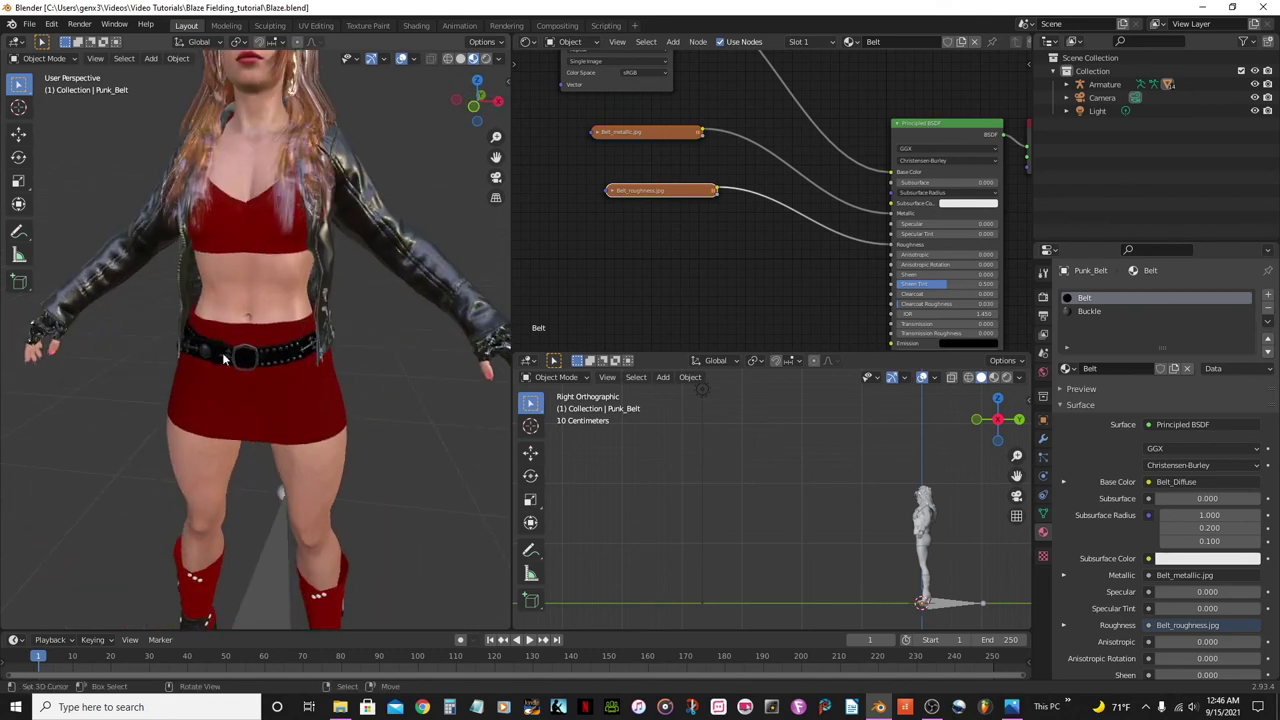
pyautogui.press('KP_1')
pyautogui.scroll(2, 222, 352)
pyautogui.click(242, 344)
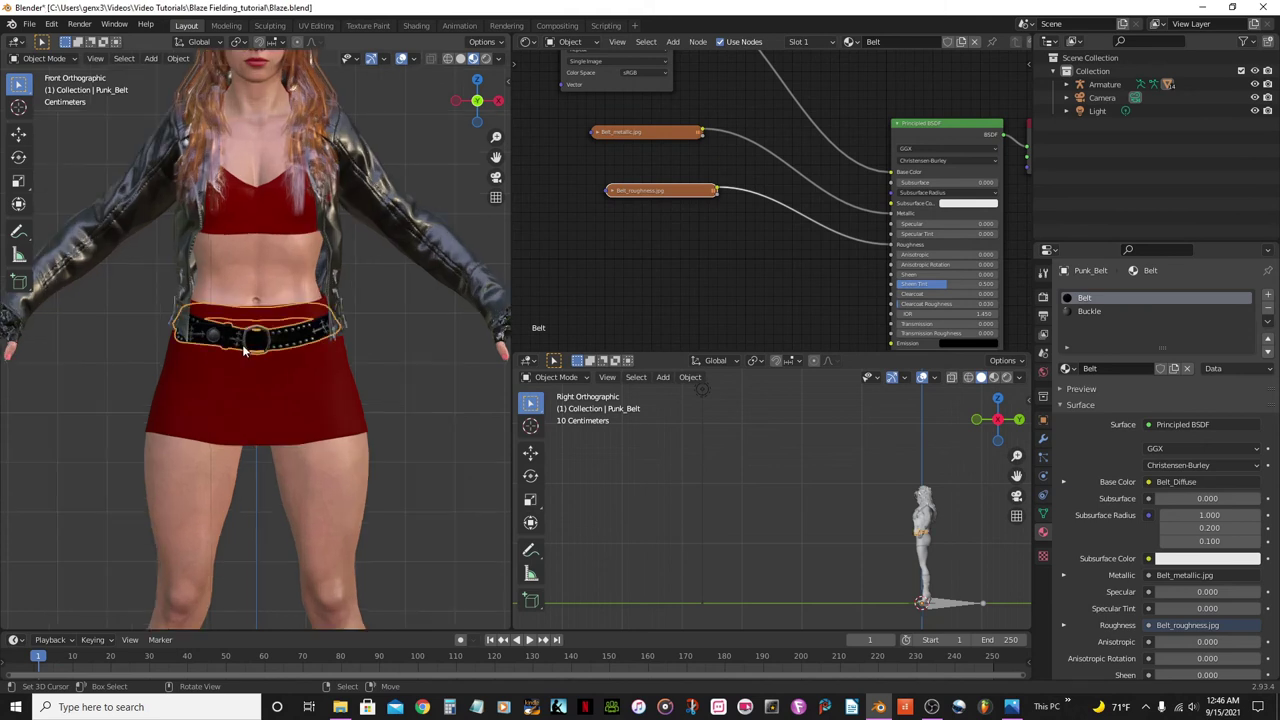
pyautogui.press('g')
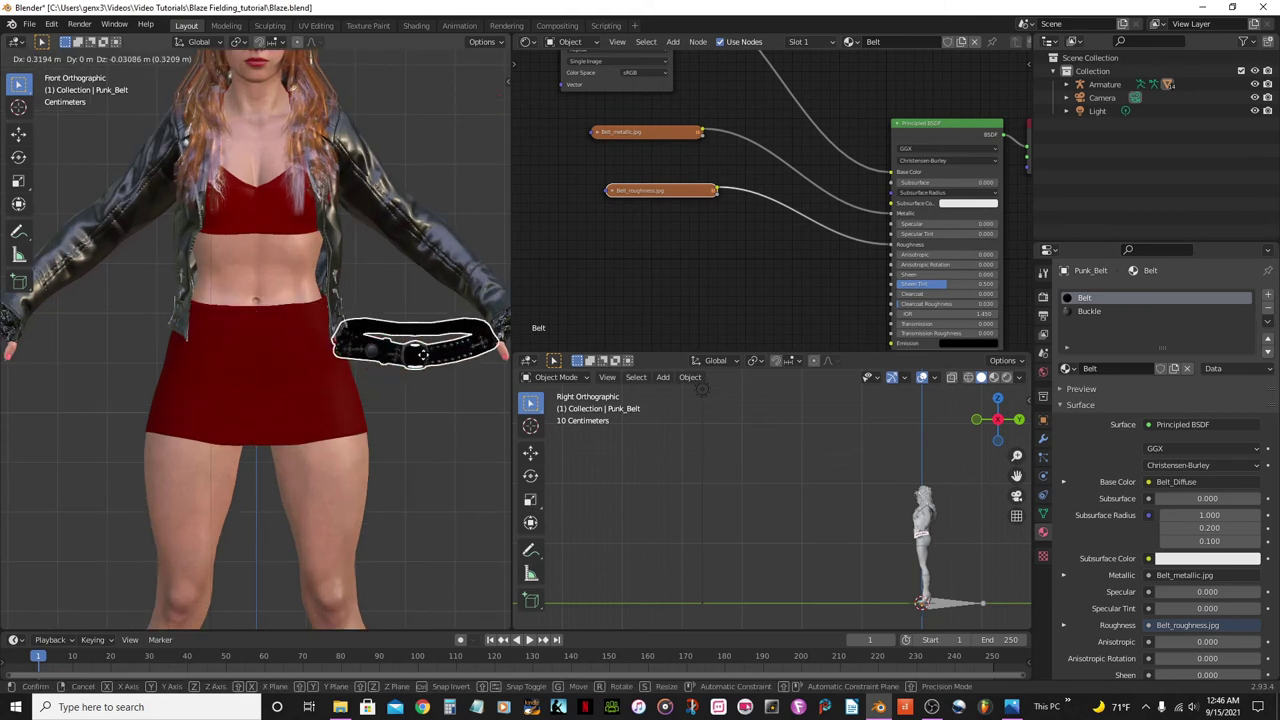
pyautogui.press('Escape')
# Switch the main viewport to Rendered shading and check the belt on the character from the front and at an angle
pyautogui.scroll(-5, 170, 394)
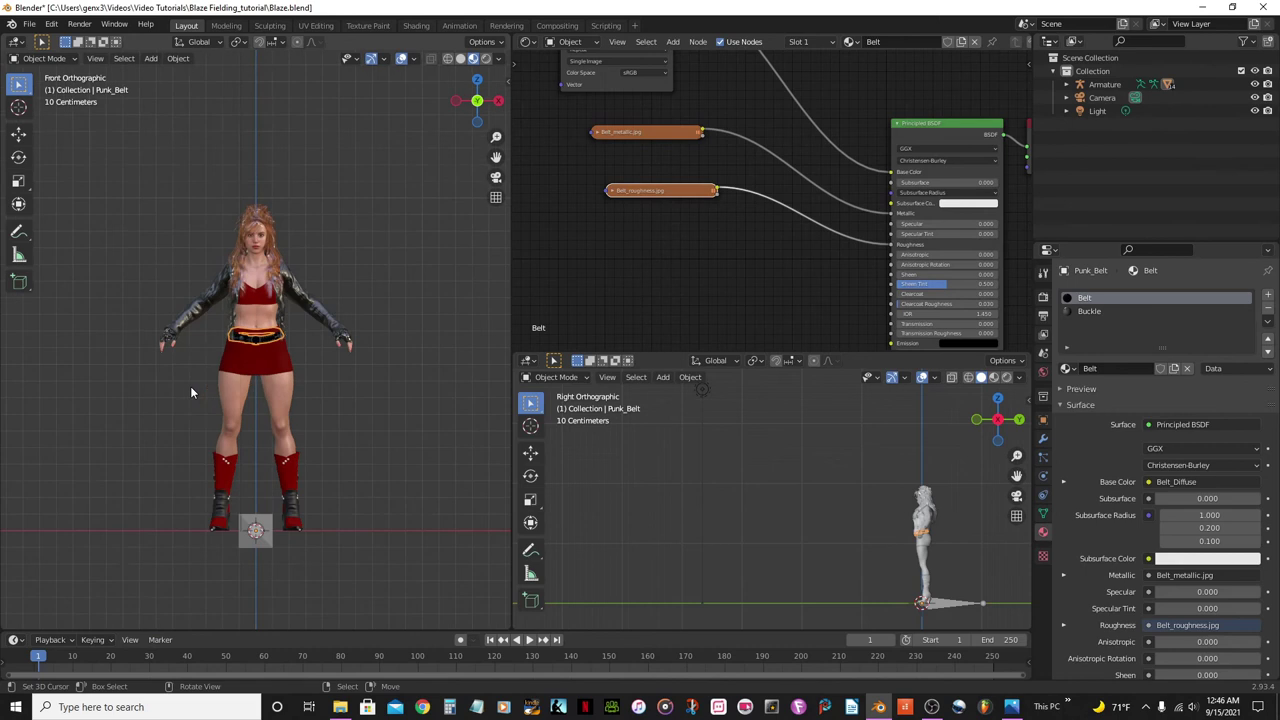
pyautogui.scroll(4, 190, 386)
pyautogui.click(486, 58)
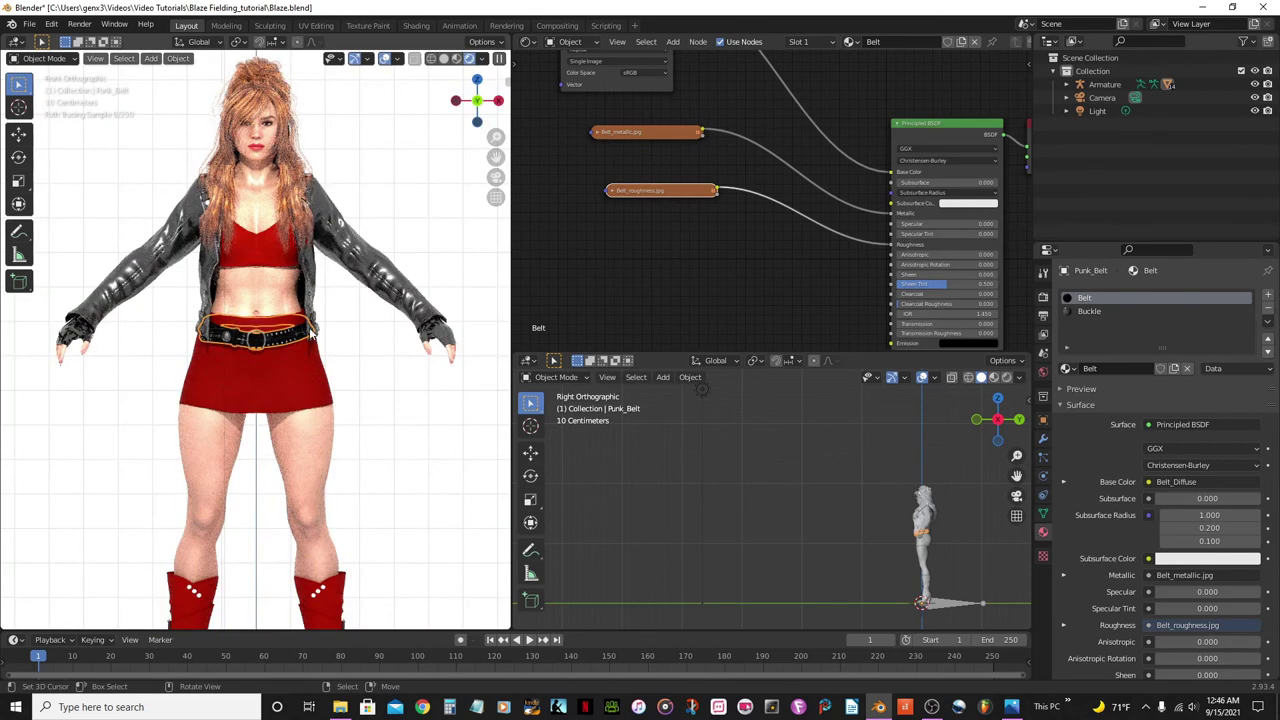
pyautogui.scroll(5, 294, 342)
pyautogui.moveTo(390, 381); pyautogui.dragTo(333, 390, button='middle')
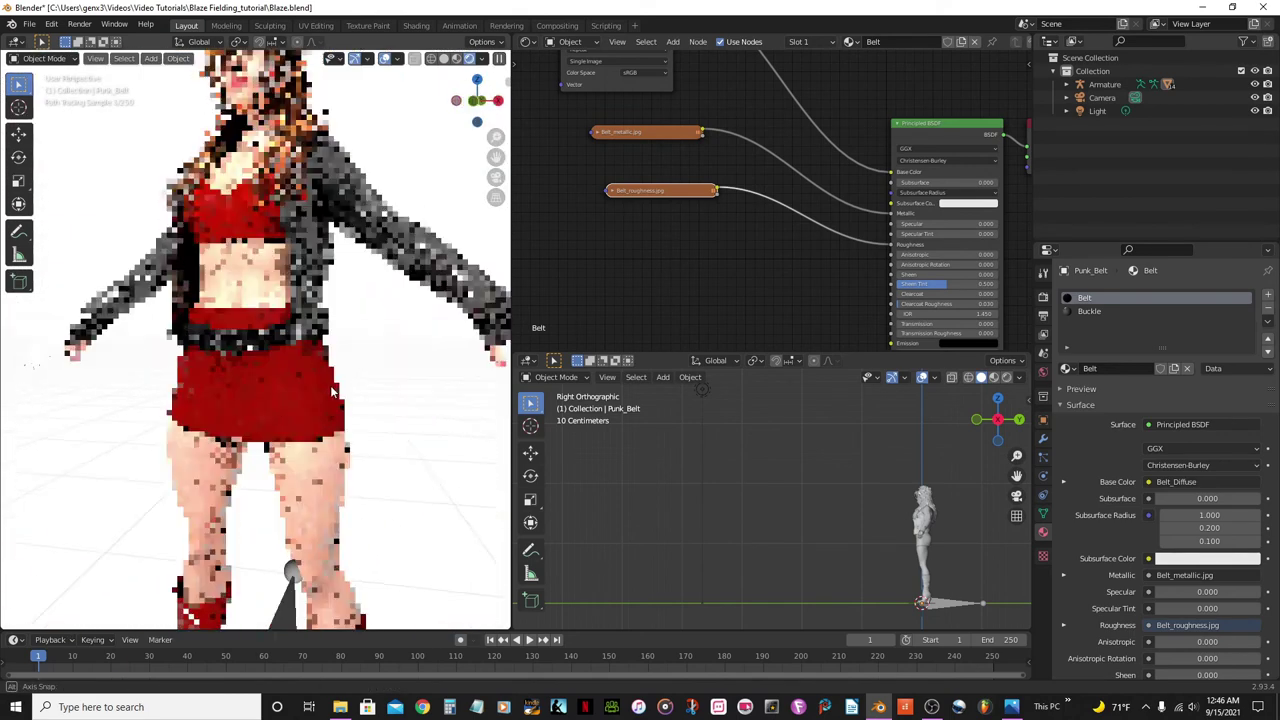
# Return the main viewport to Material Preview shading, showing the whole character, and save the file
pyautogui.click(457, 58)
pyautogui.scroll(-3, 425, 238)
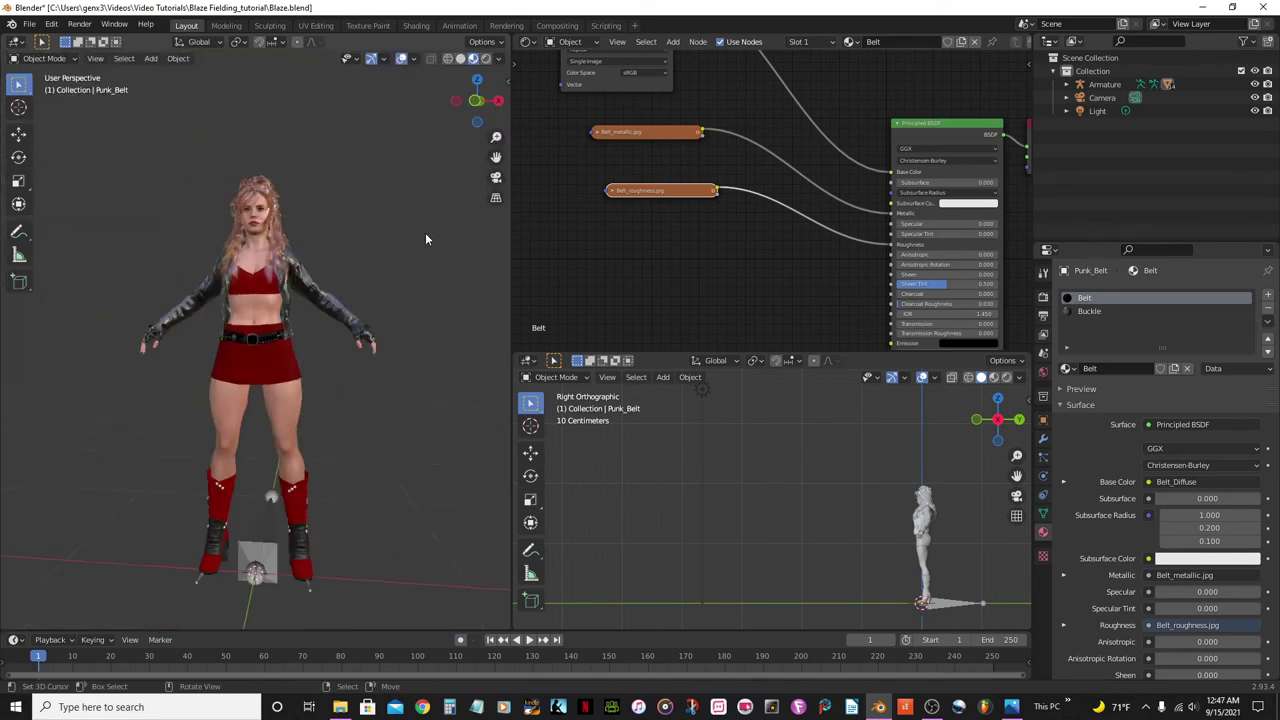
pyautogui.scroll(-2, 332, 348)
pyautogui.hotkey('ctrl', 's')
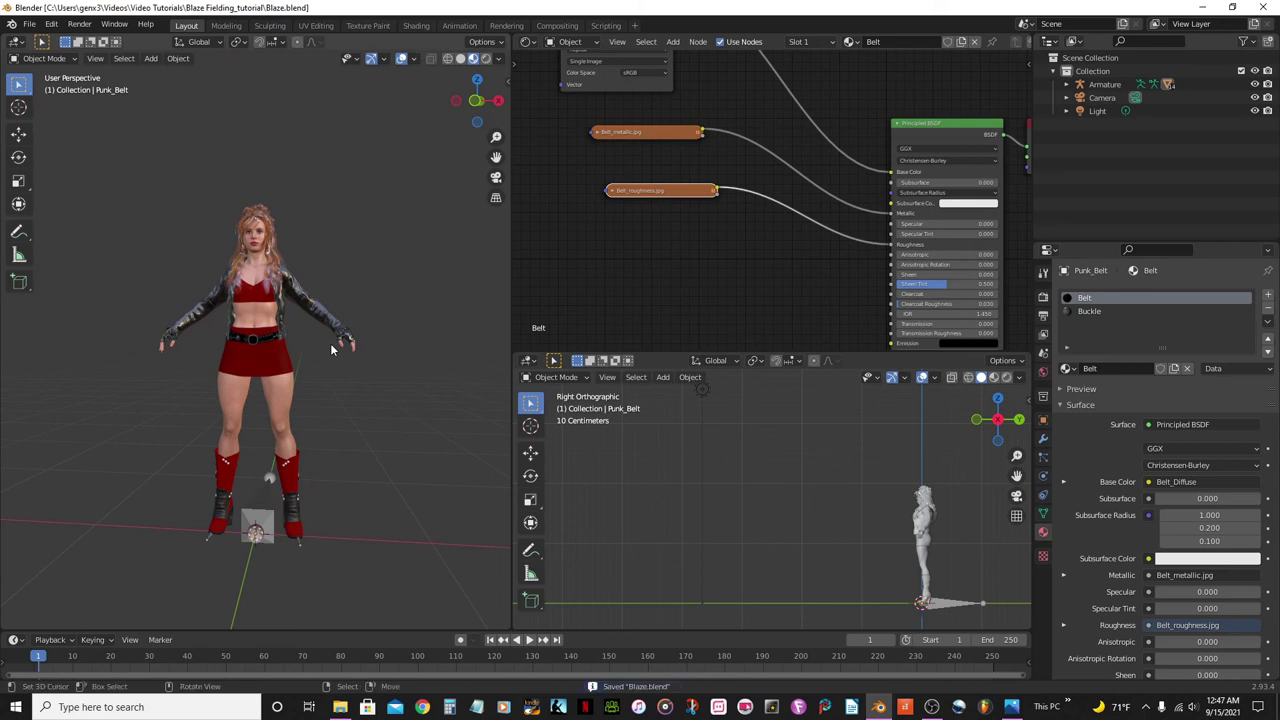
# Put the punk belt in Edit Mode in front view and select the vertex at the buckle's center
pyautogui.scroll(5, 390, 455)
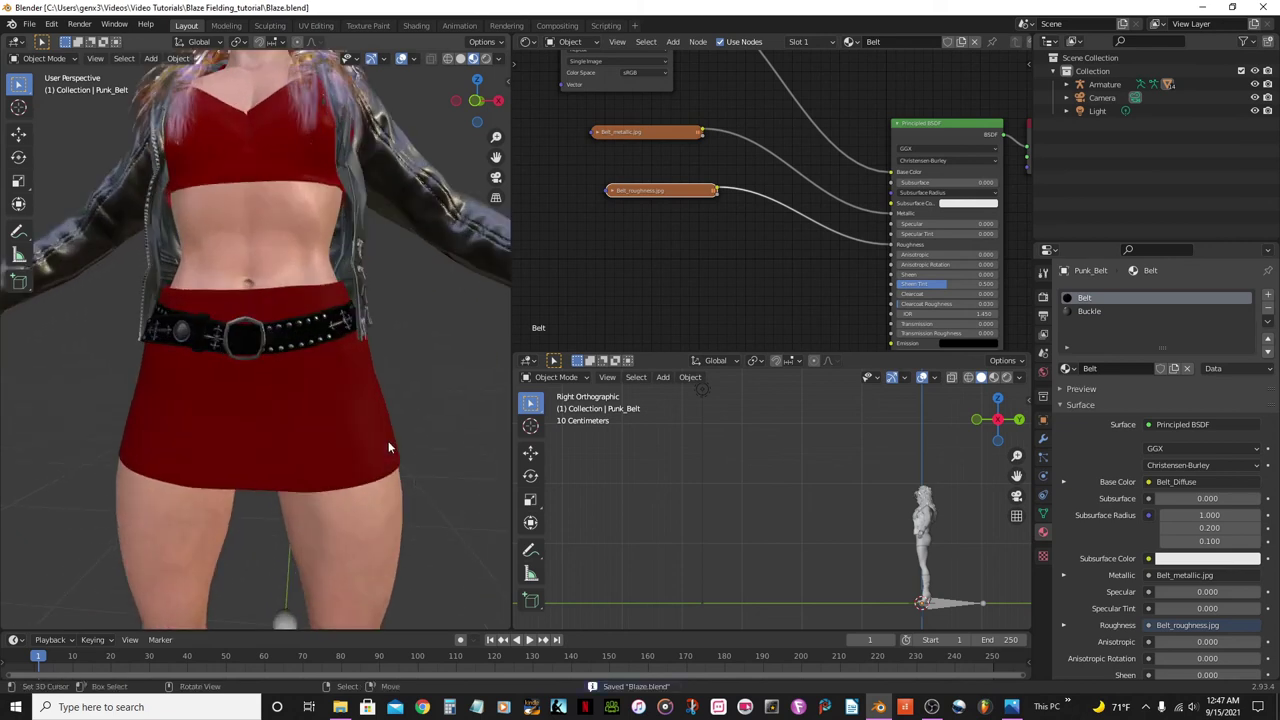
pyautogui.scroll(4, 390, 447)
pyautogui.press('KP_3')
pyautogui.click(296, 335)
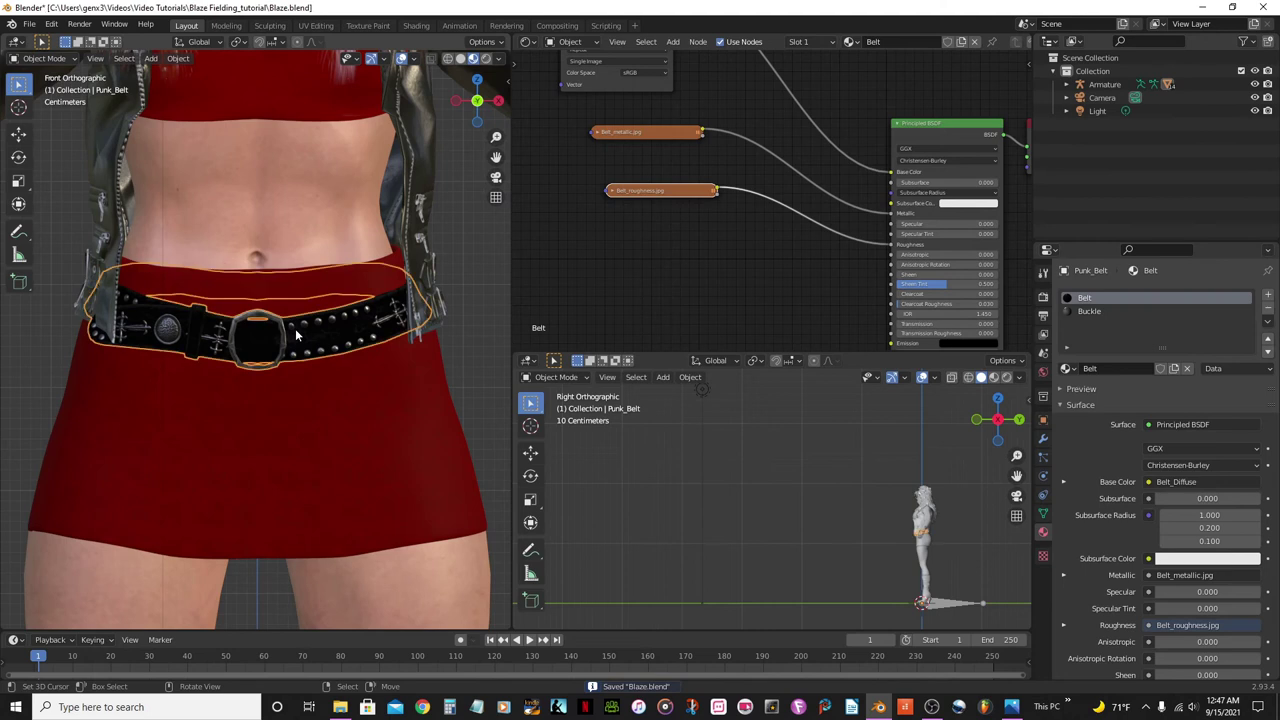
pyautogui.press('Tab')
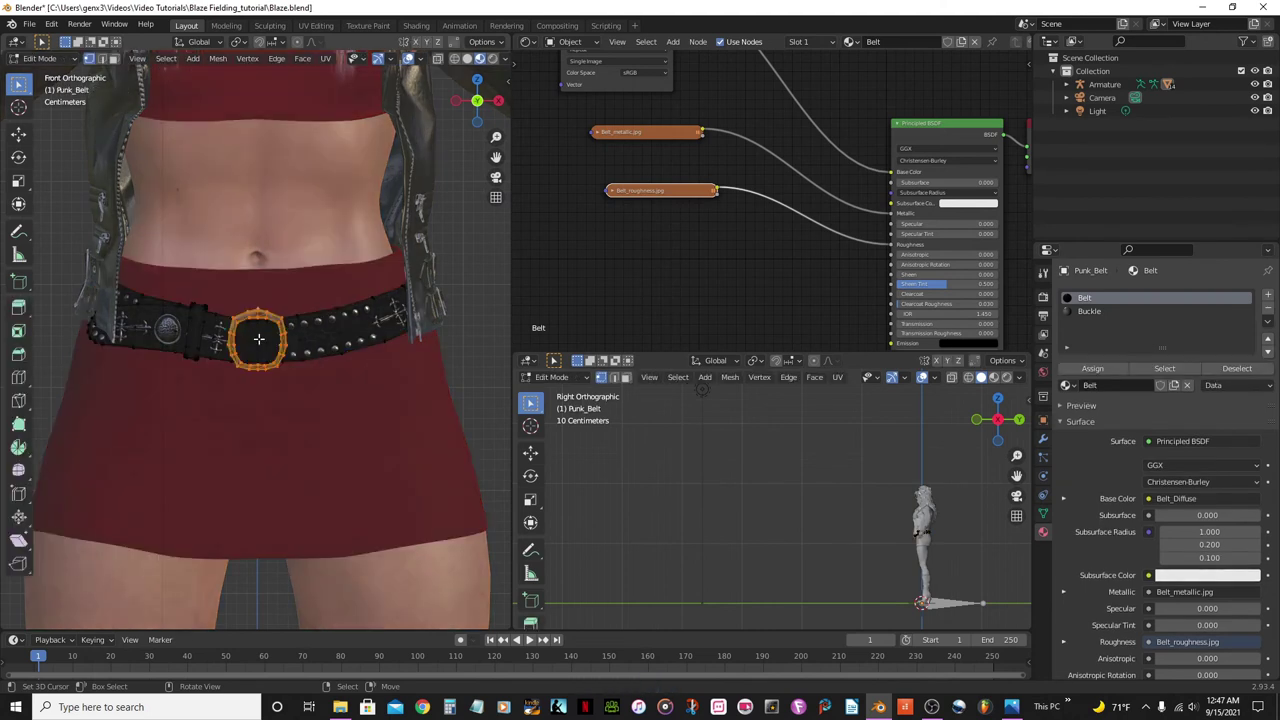
pyautogui.scroll(4, 245, 350)
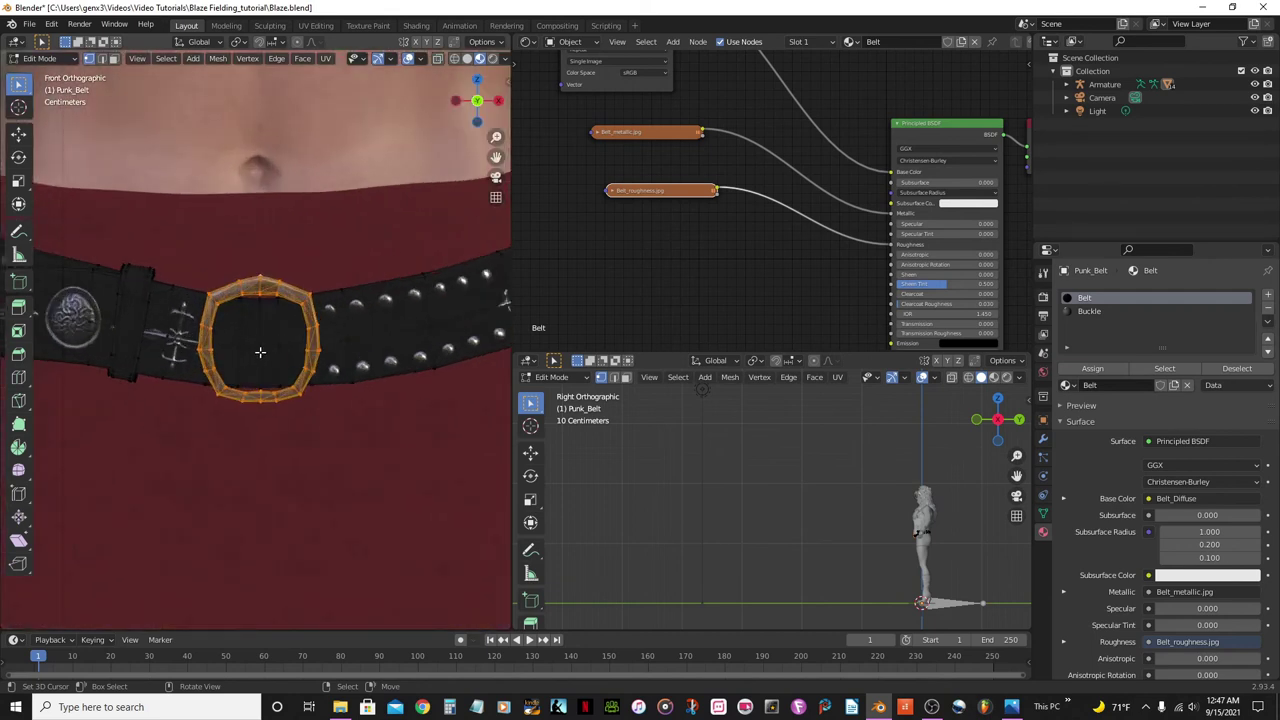
pyautogui.click(260, 350)
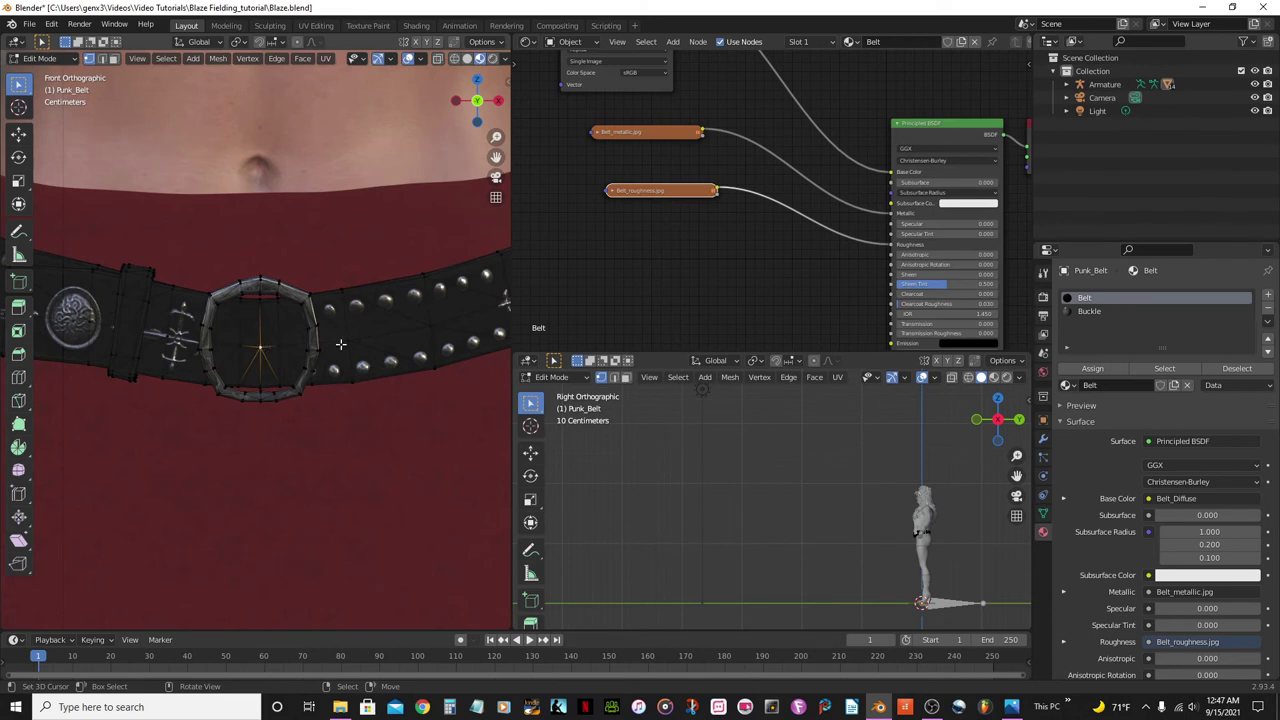
# Enable Proportional Editing for the belt mesh
pyautogui.scroll(-8, 272, 347)
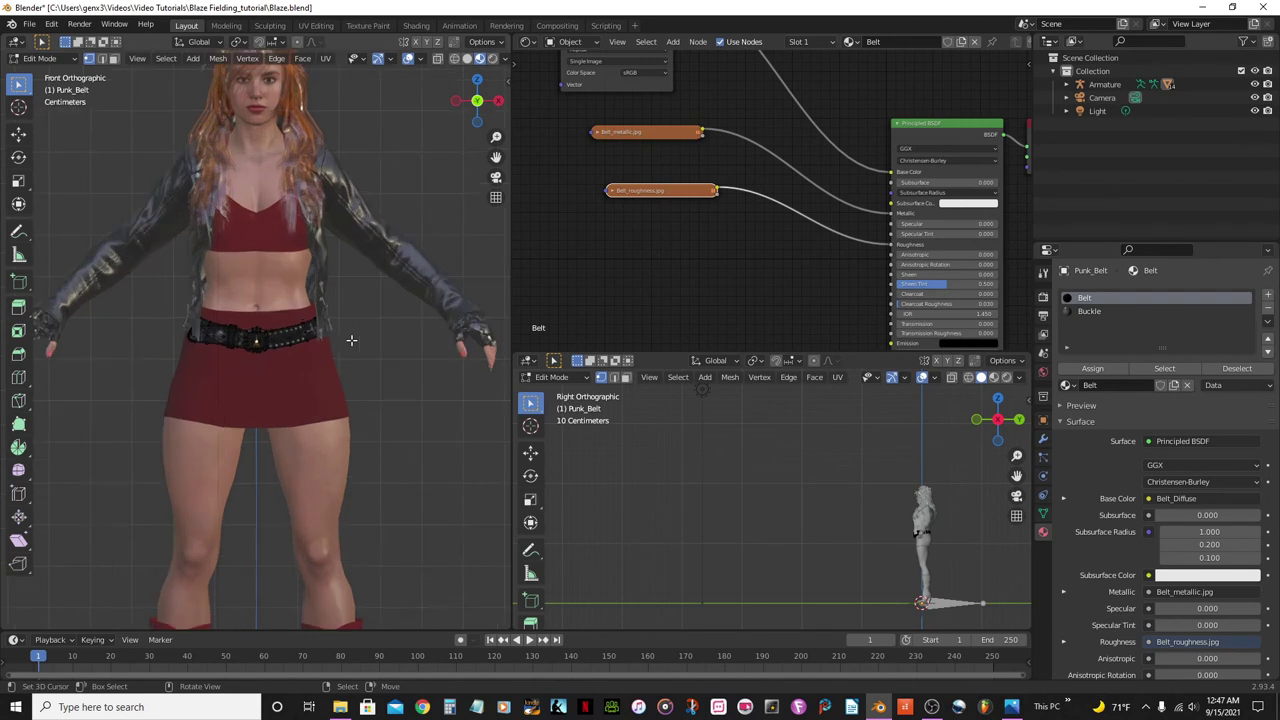
pyautogui.scroll(1, 351, 340)
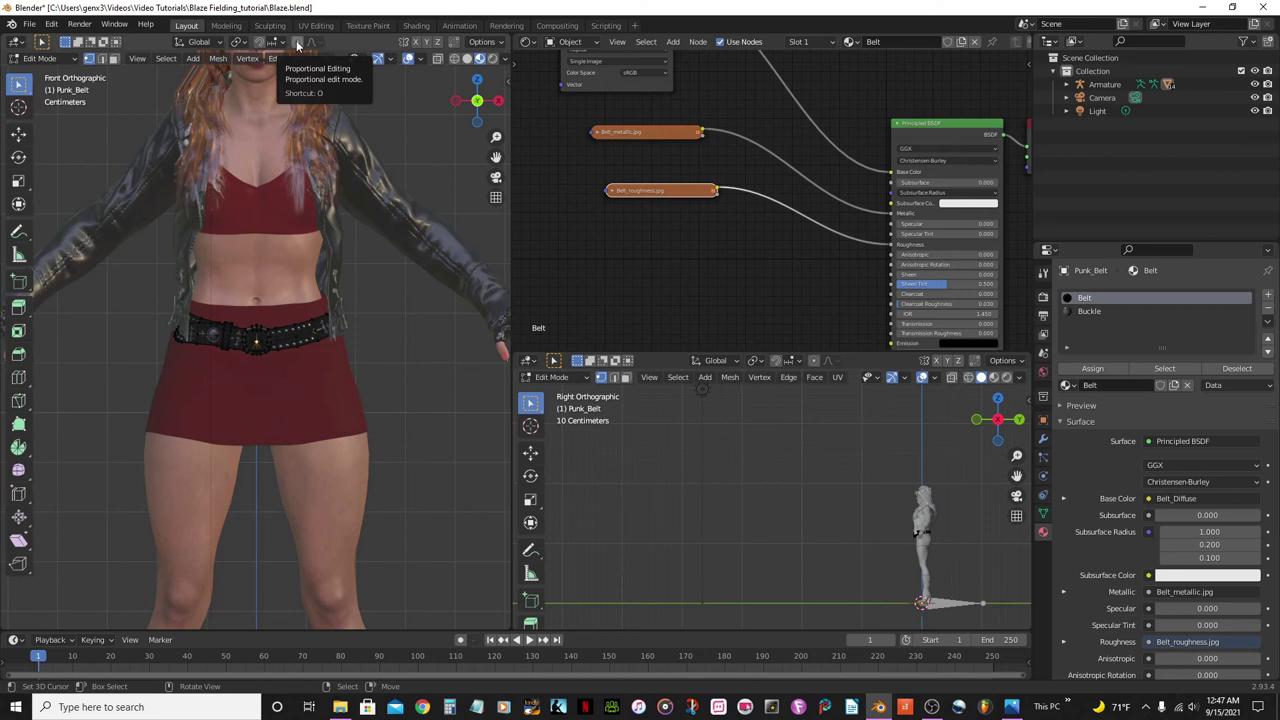
pyautogui.scroll(3, 266, 394)
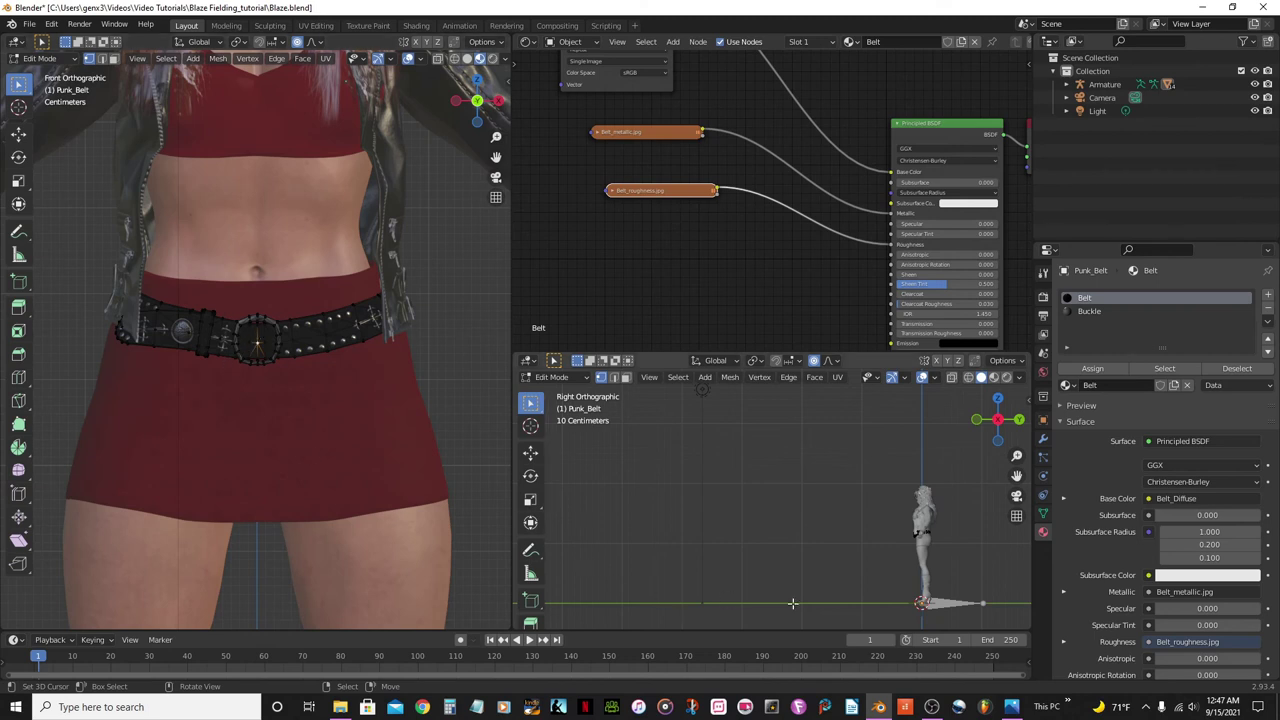
# Compare the belt's placement on the hips with the reference picture blaze screenshot.png
pyautogui.click(1010, 707)
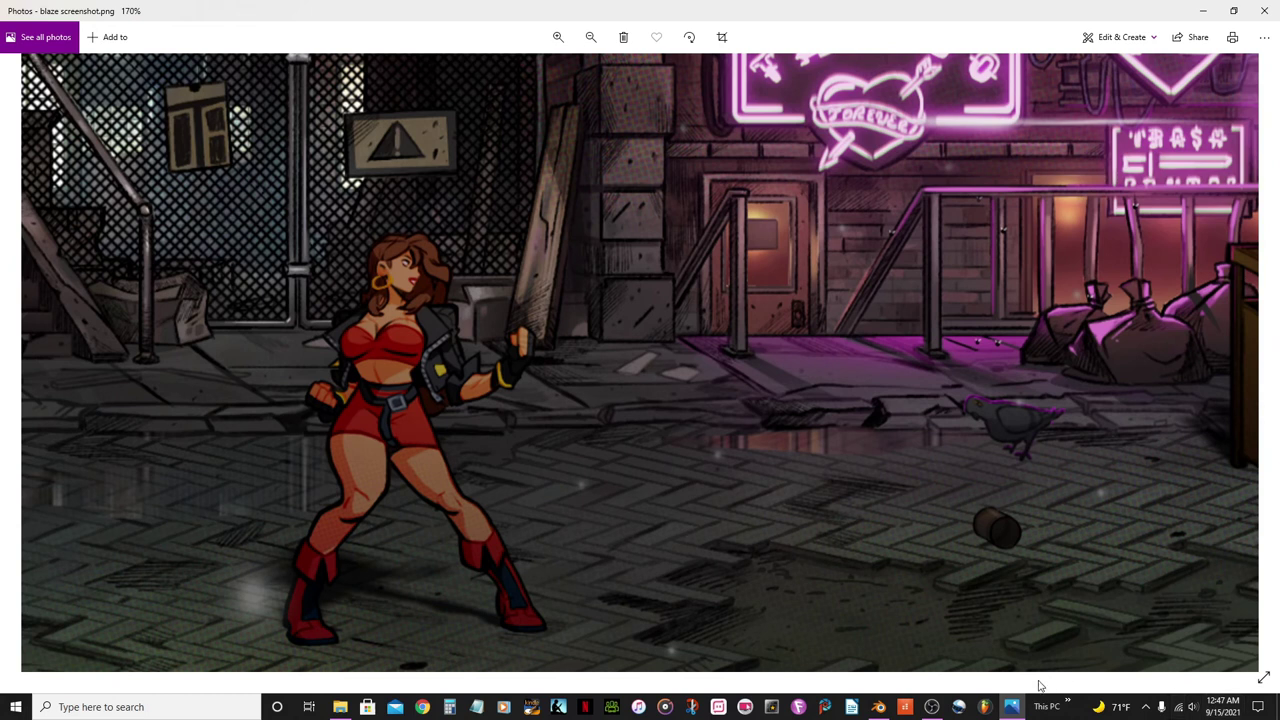
pyautogui.click(1010, 707)
pyautogui.scroll(6, 389, 409)
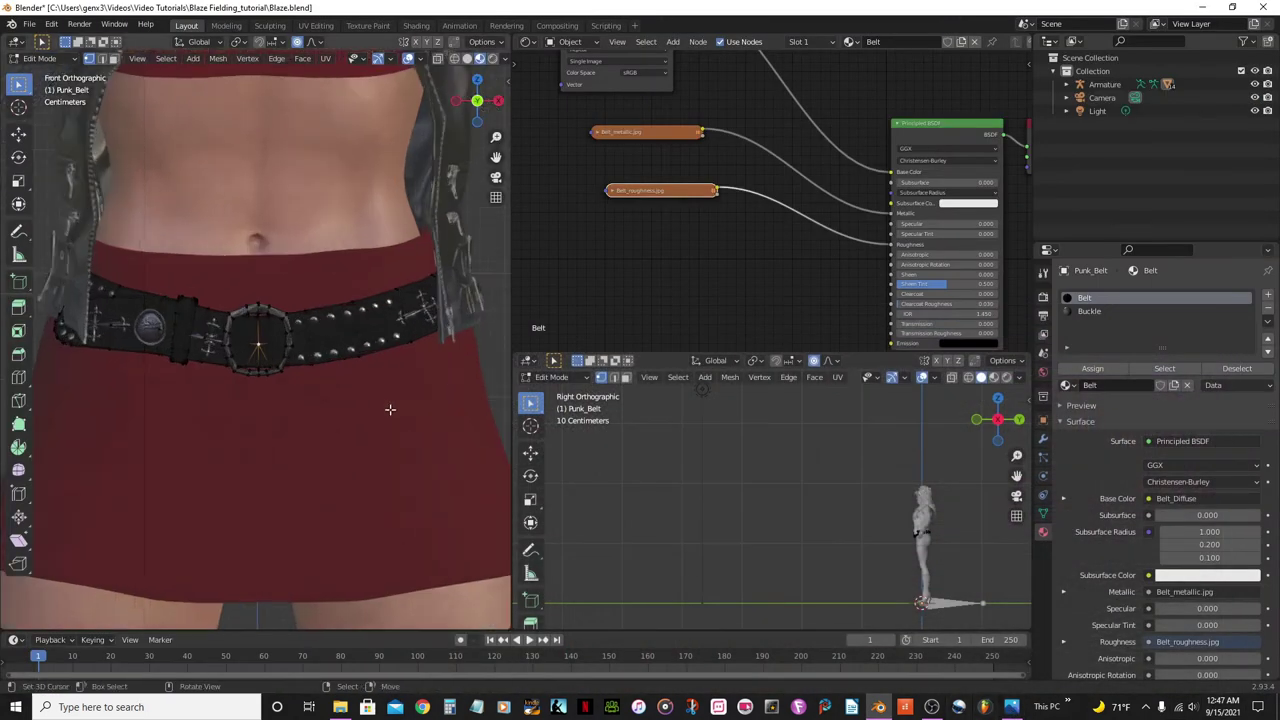
pyautogui.scroll(-6, 347, 378)
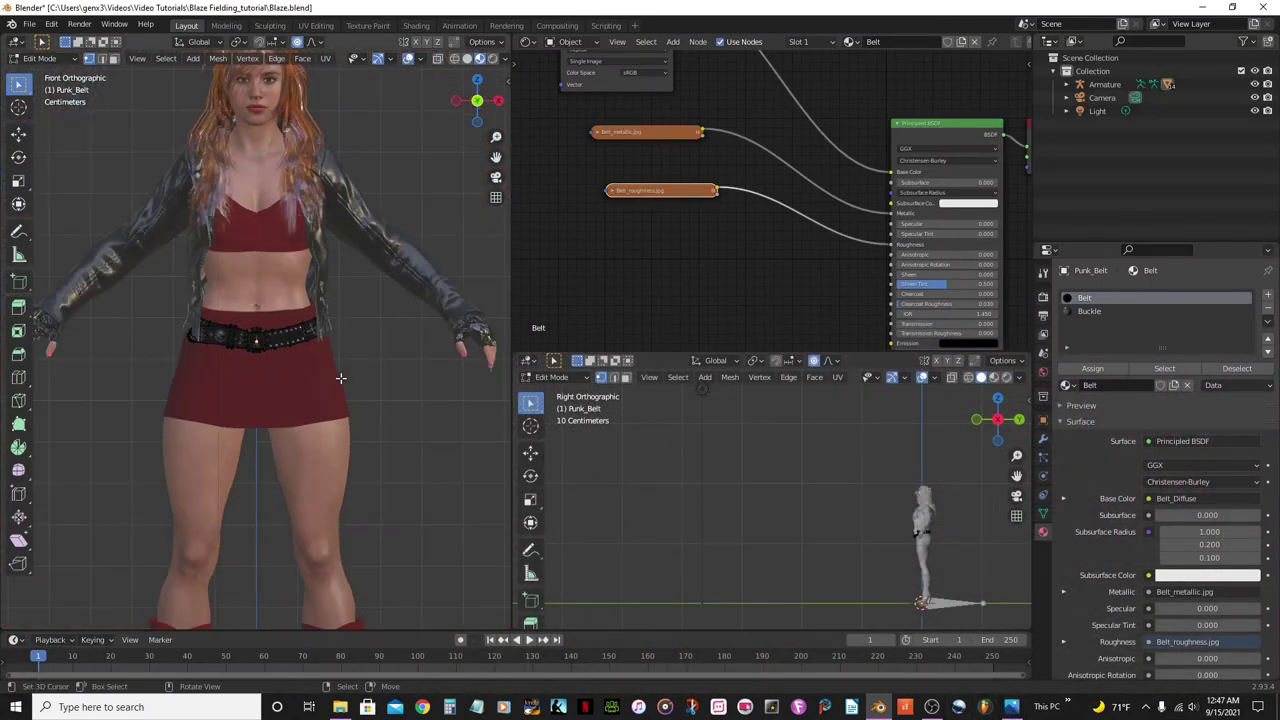
pyautogui.scroll(6, 258, 344)
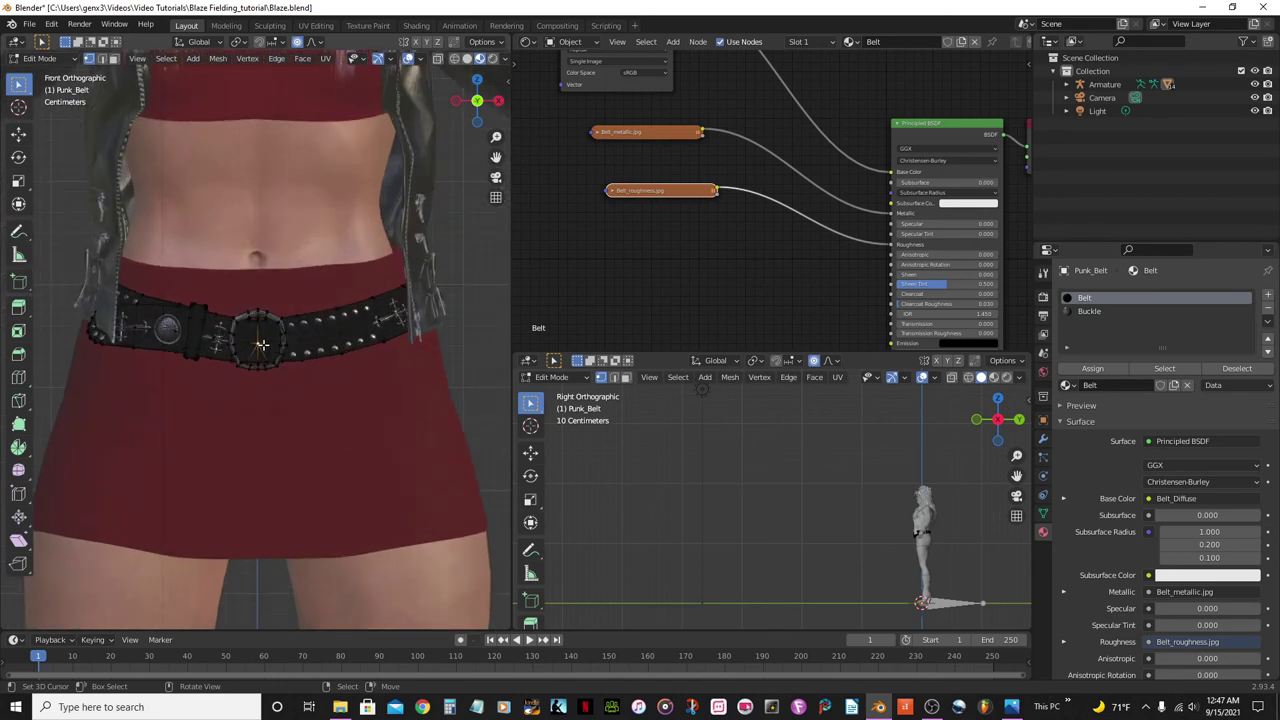
pyautogui.scroll(-2, 340, 390)
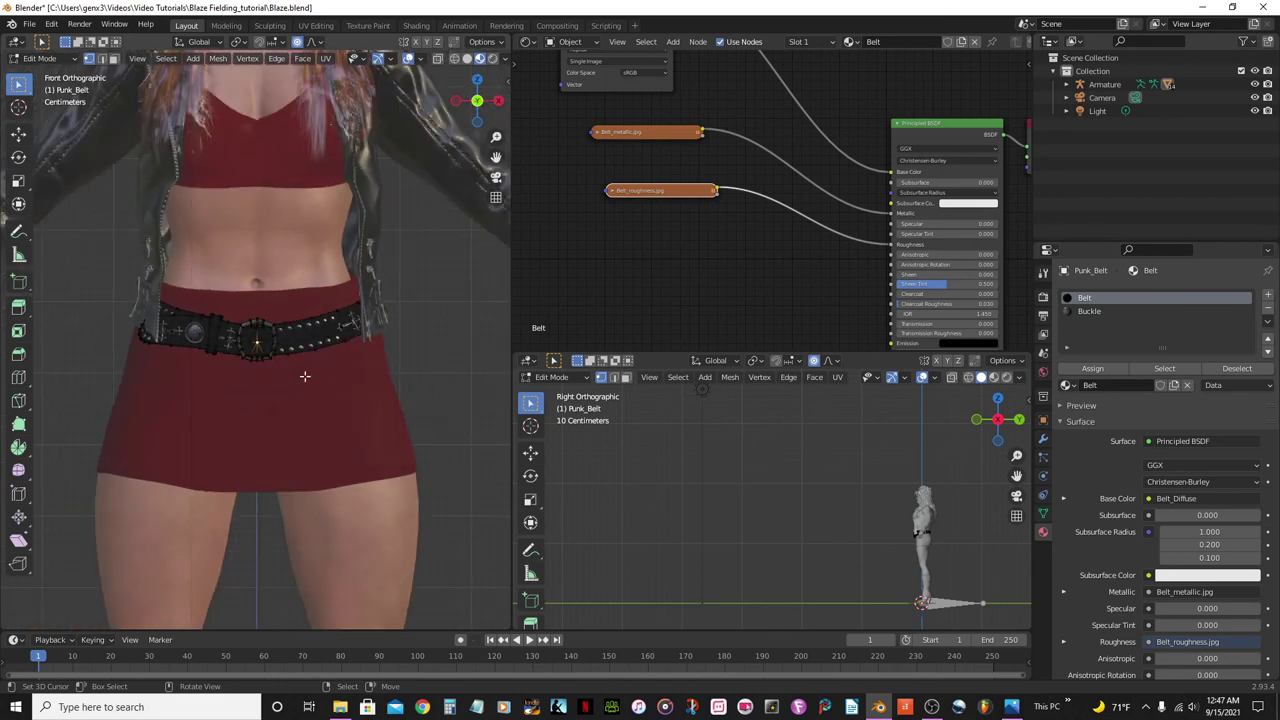
# Move the buckle's center vertex down about 0.044 m in front view, using smooth proportional falloff at size 0.20
pyautogui.press('g')
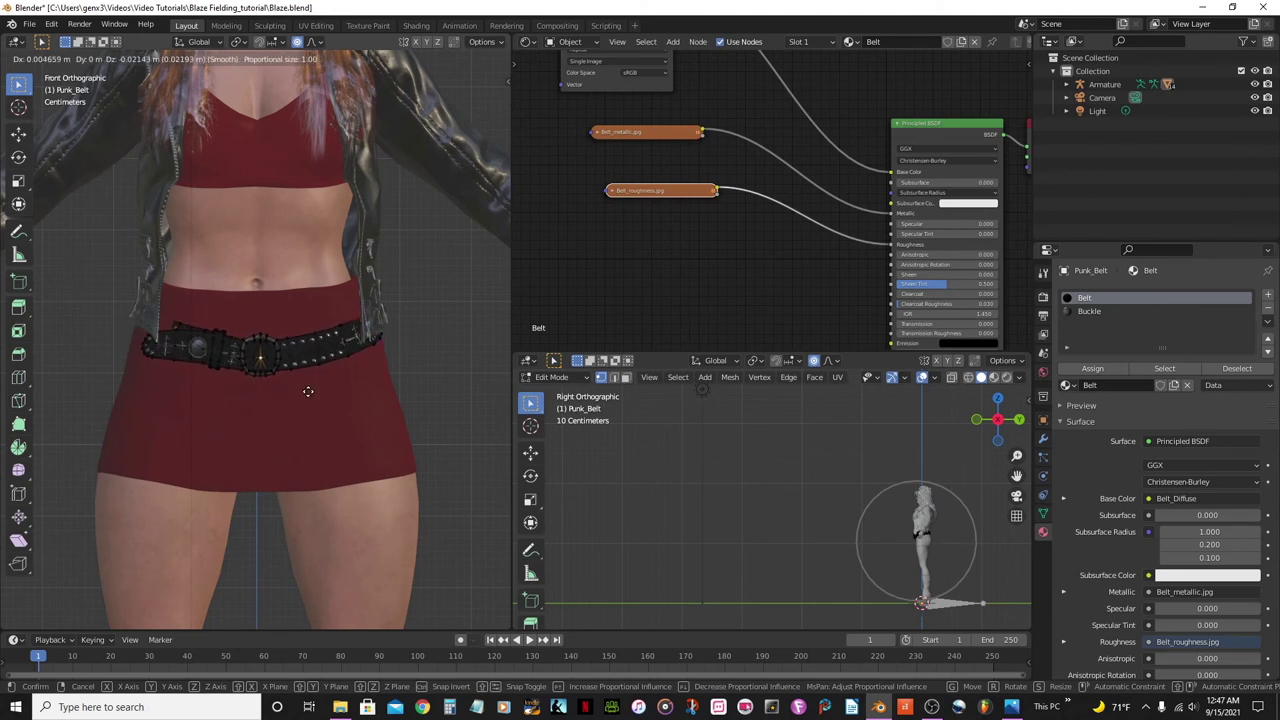
pyautogui.scroll(4, 302, 380)
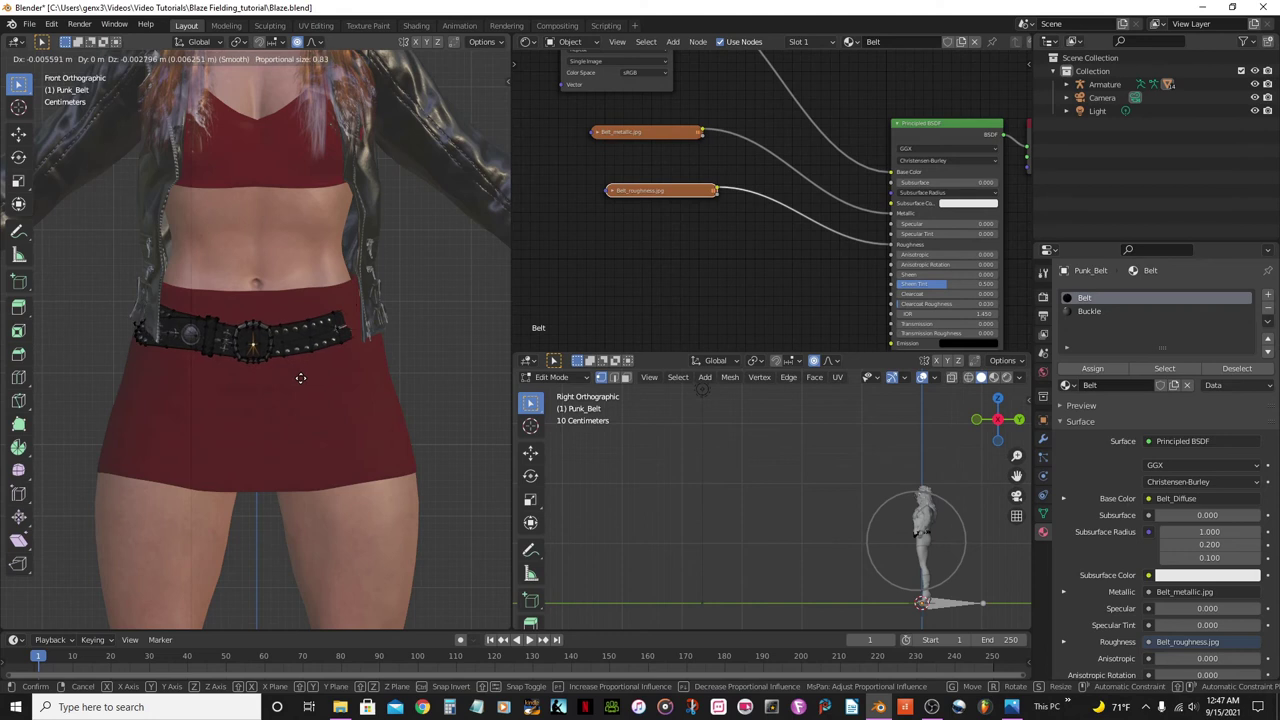
pyautogui.scroll(1, 300, 377)
pyautogui.scroll(1, 300, 377)
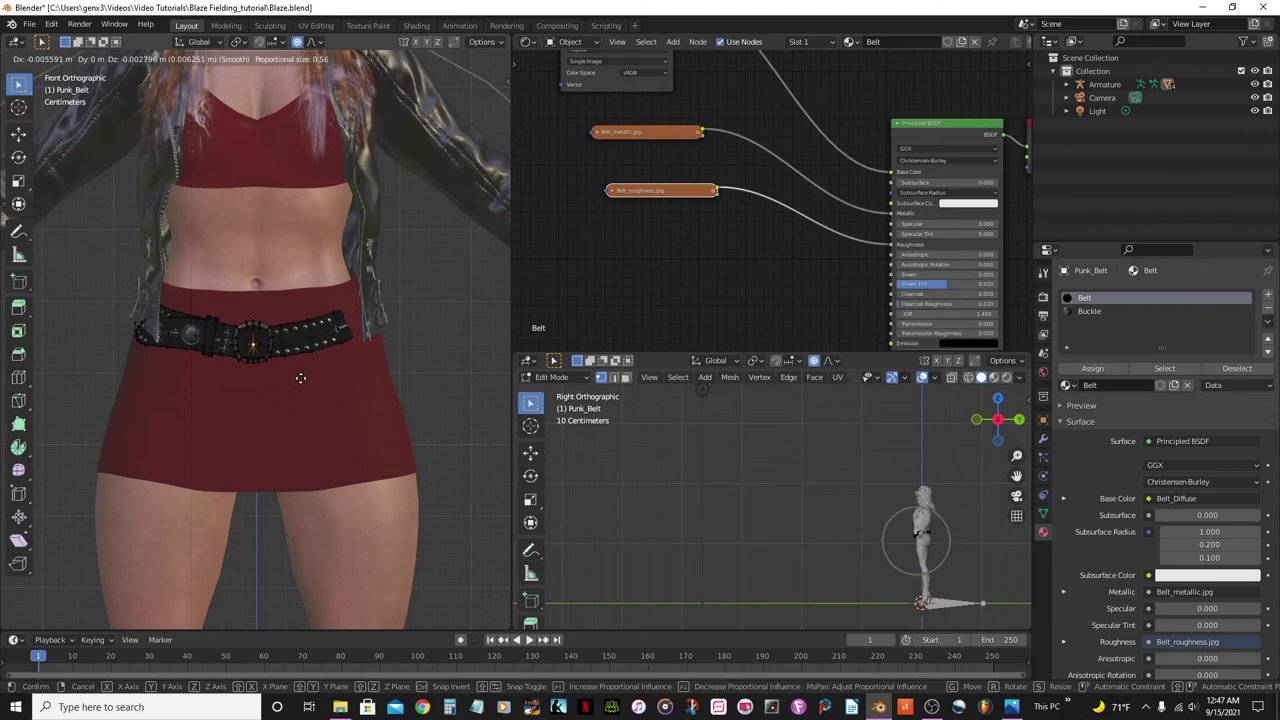
pyautogui.moveTo(109, 472)
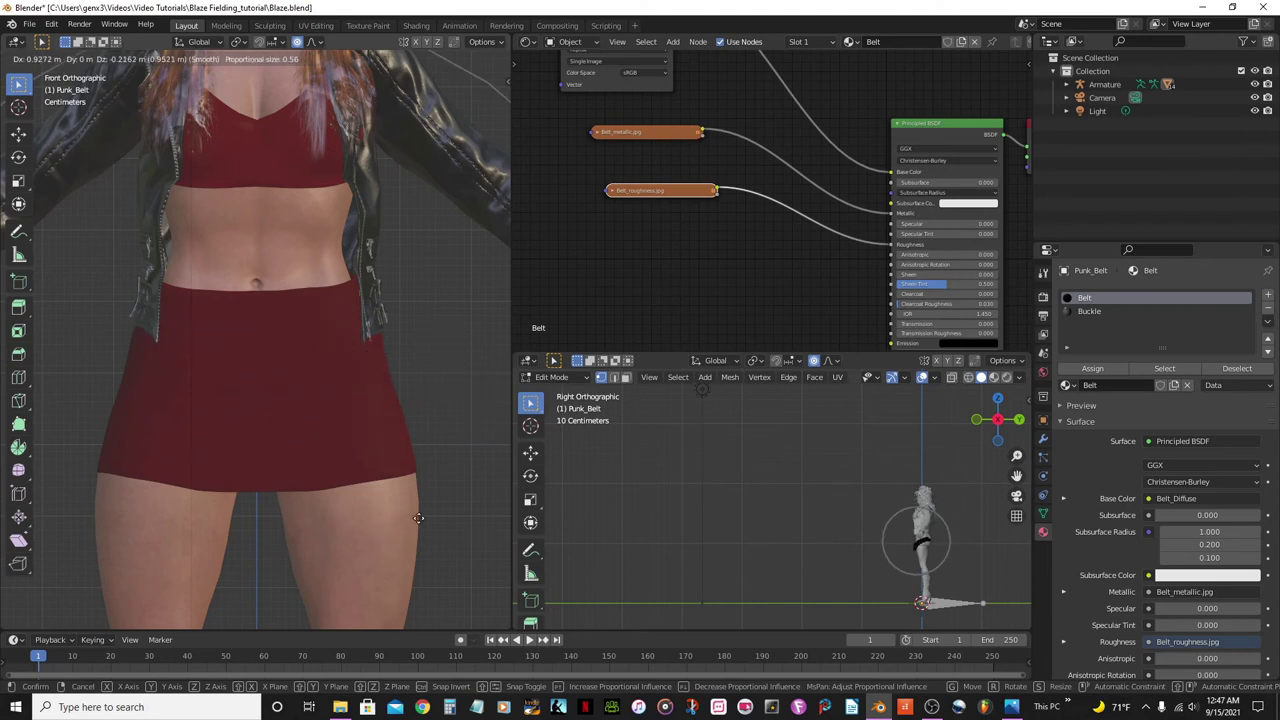
pyautogui.scroll(9, 300, 406)
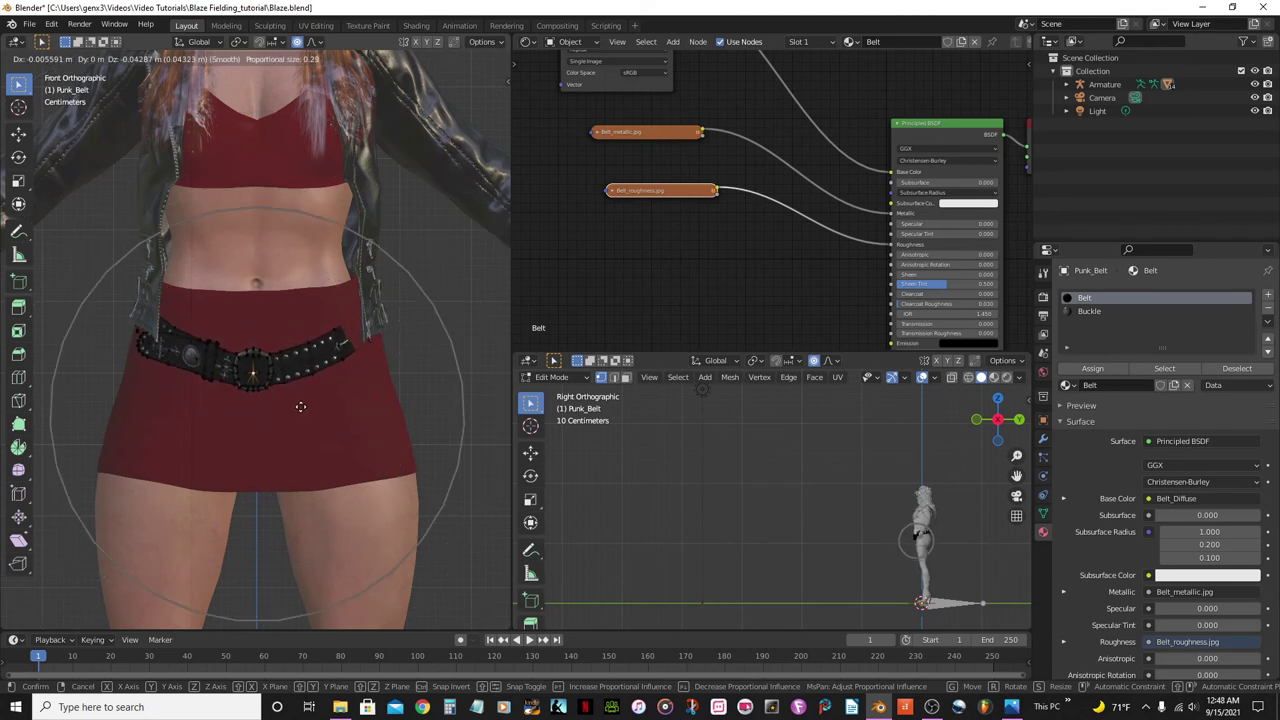
pyautogui.scroll(2, 300, 406)
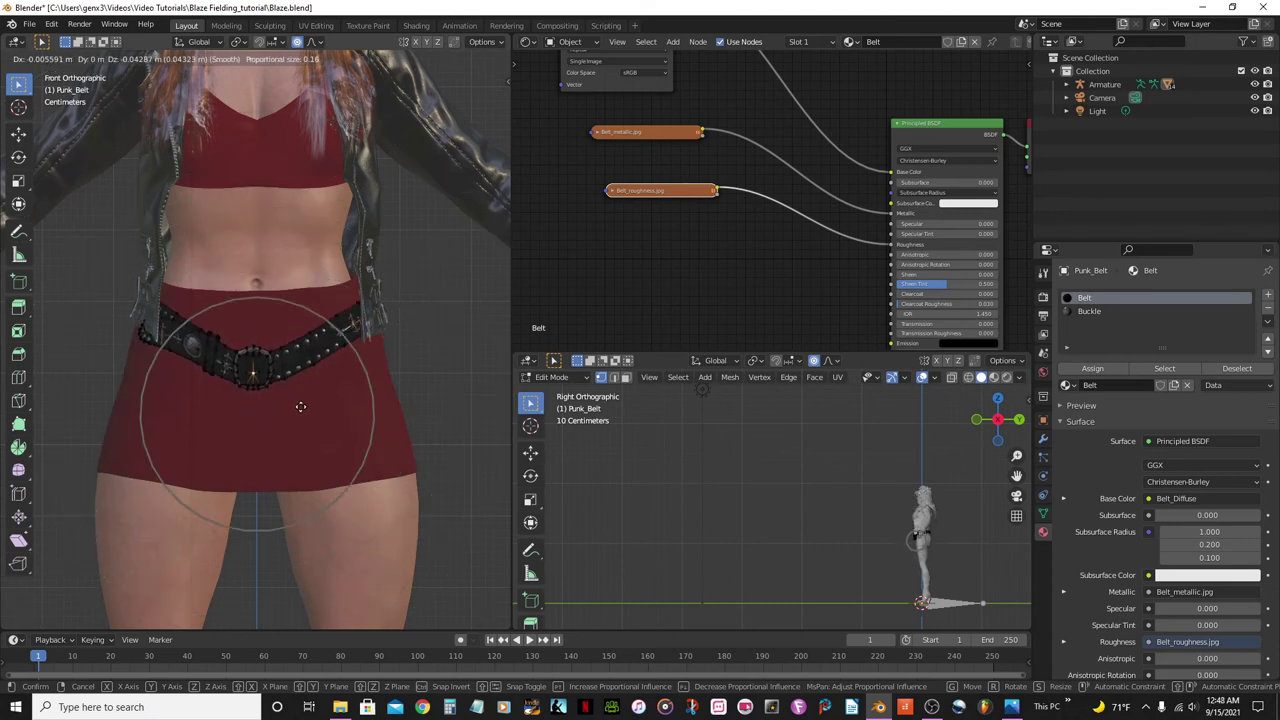
pyautogui.scroll(4, 300, 406)
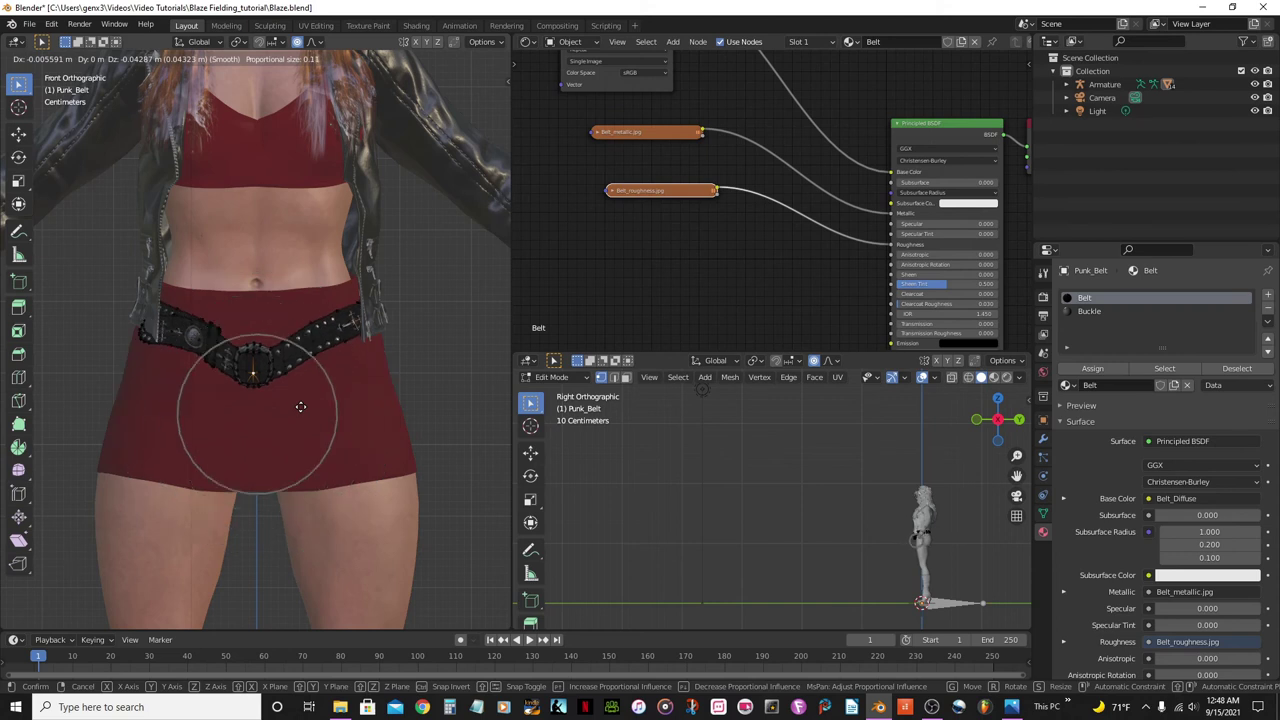
pyautogui.scroll(-1, 300, 402)
pyautogui.scroll(1, 303, 401)
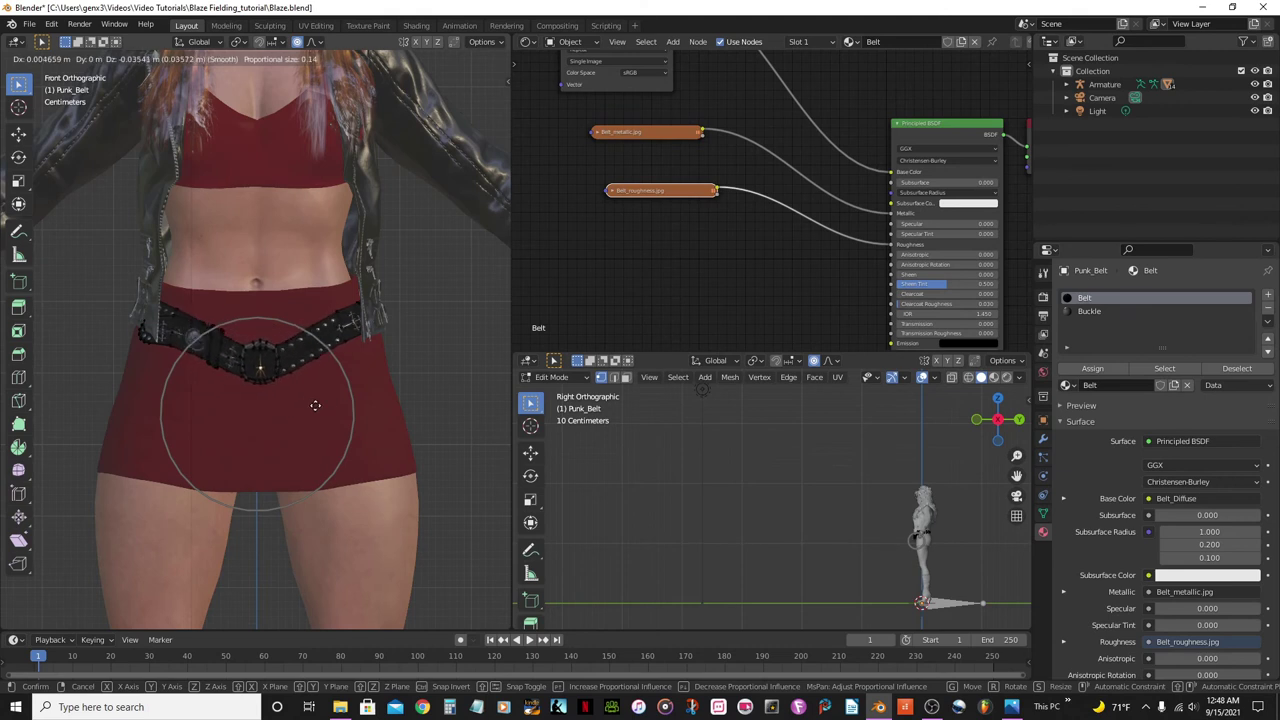
pyautogui.moveTo(289, 387)
pyautogui.scroll(-4, 289, 387)
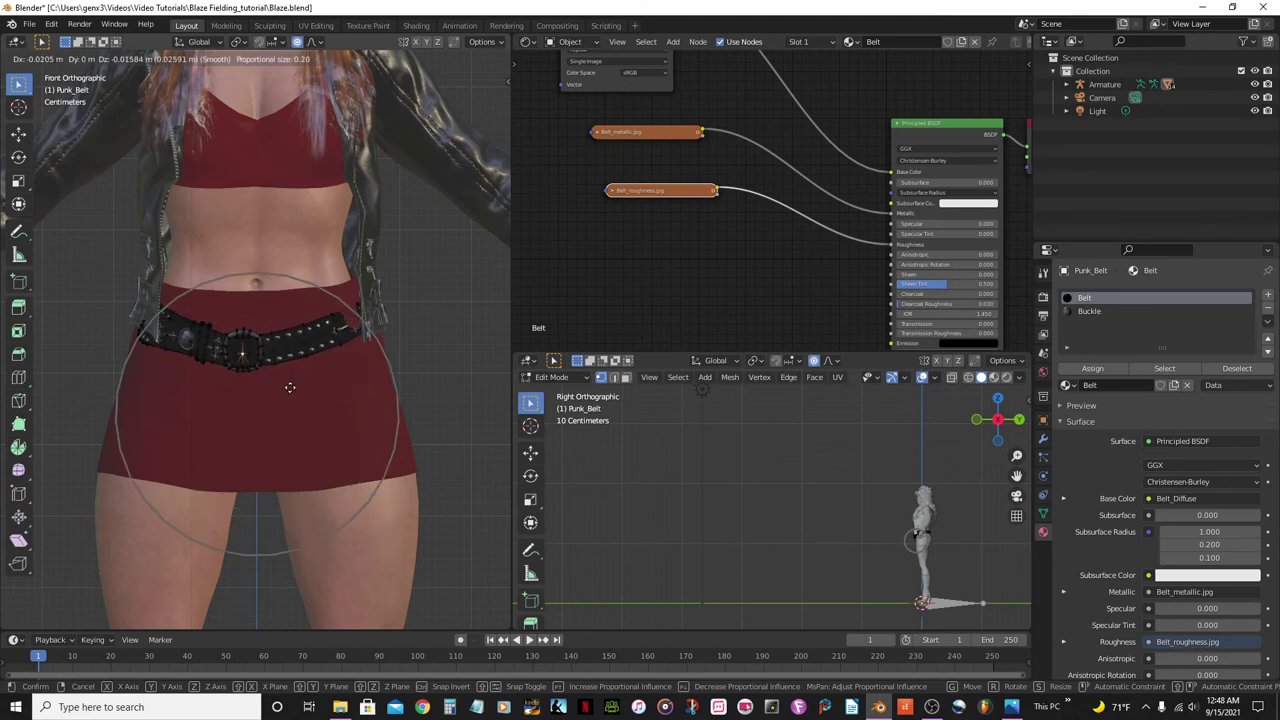
pyautogui.scroll(-1, 289, 387)
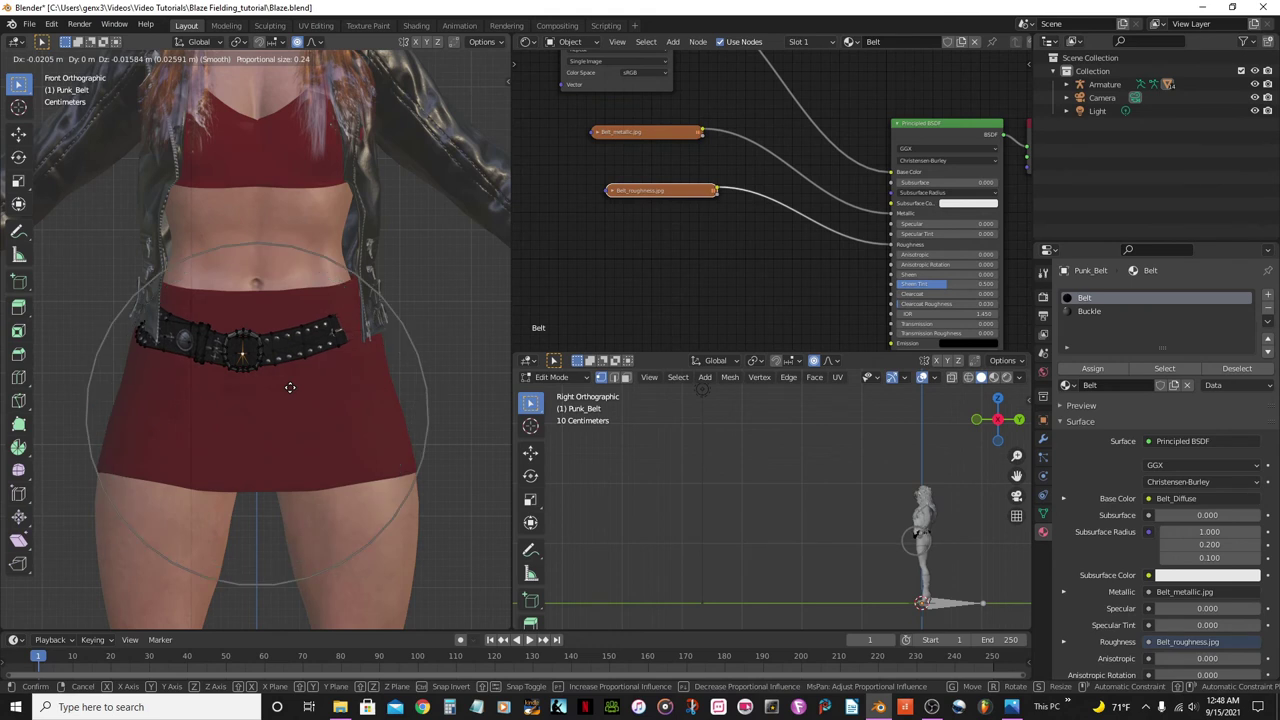
pyautogui.scroll(5, 289, 387)
pyautogui.scroll(-4, 298, 395)
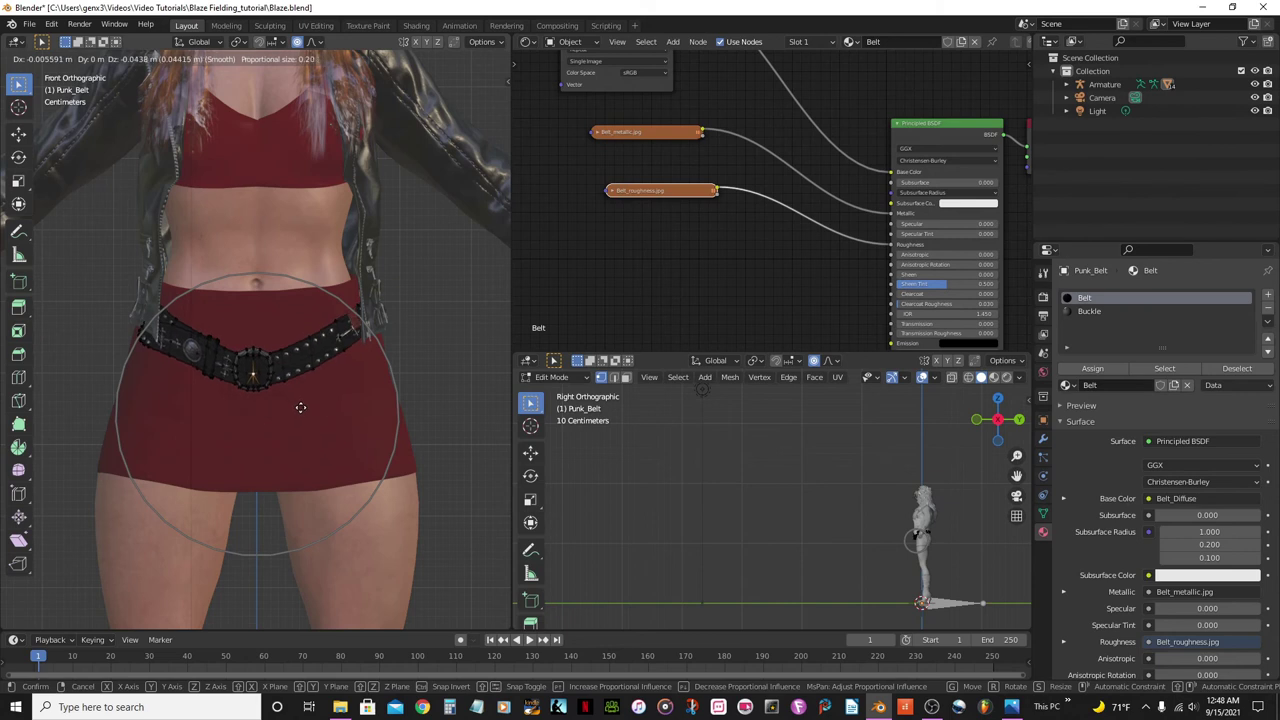
pyautogui.click(300, 407)
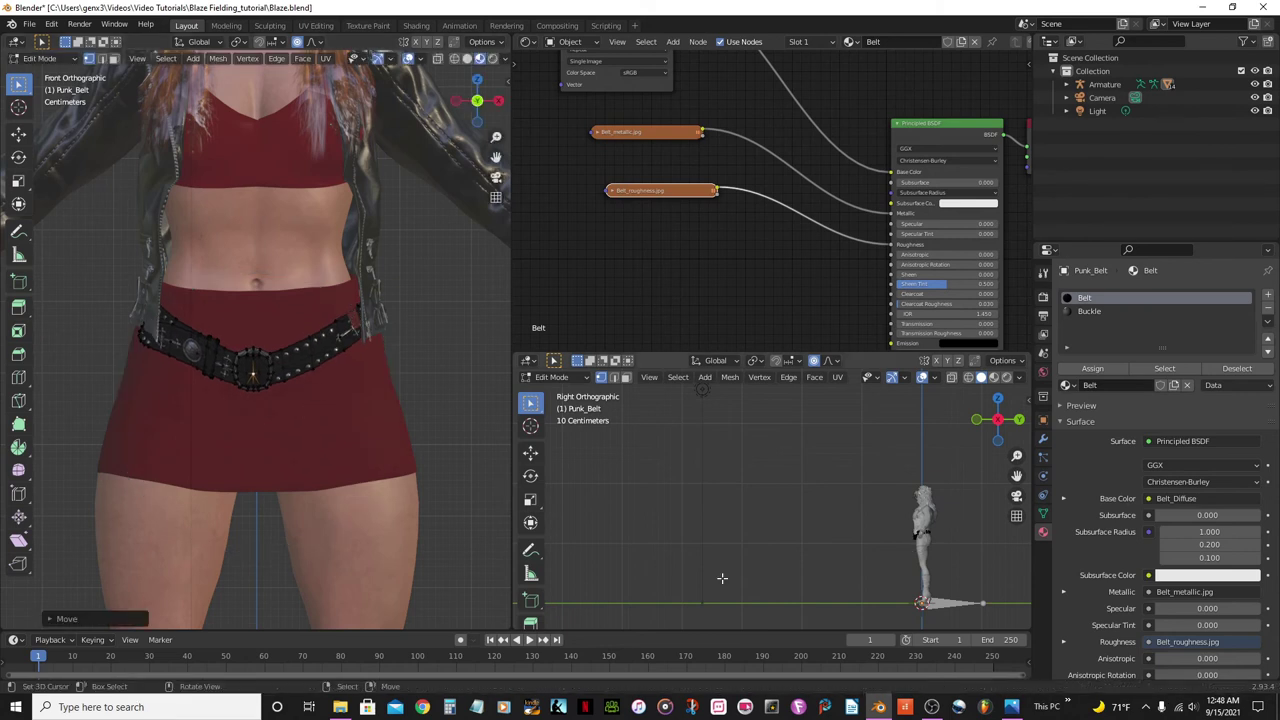
# Shift the buckle area slightly forward along Y in the right side view, using proportional size 0.20
pyautogui.scroll(5, 647, 477)
pyautogui.scroll(3, 744, 518)
pyautogui.keyDown('shift'); pyautogui.moveTo(837, 517); pyautogui.dragTo(641, 572, button='middle'); pyautogui.keyUp('shift')
pyautogui.scroll(5, 641, 572)
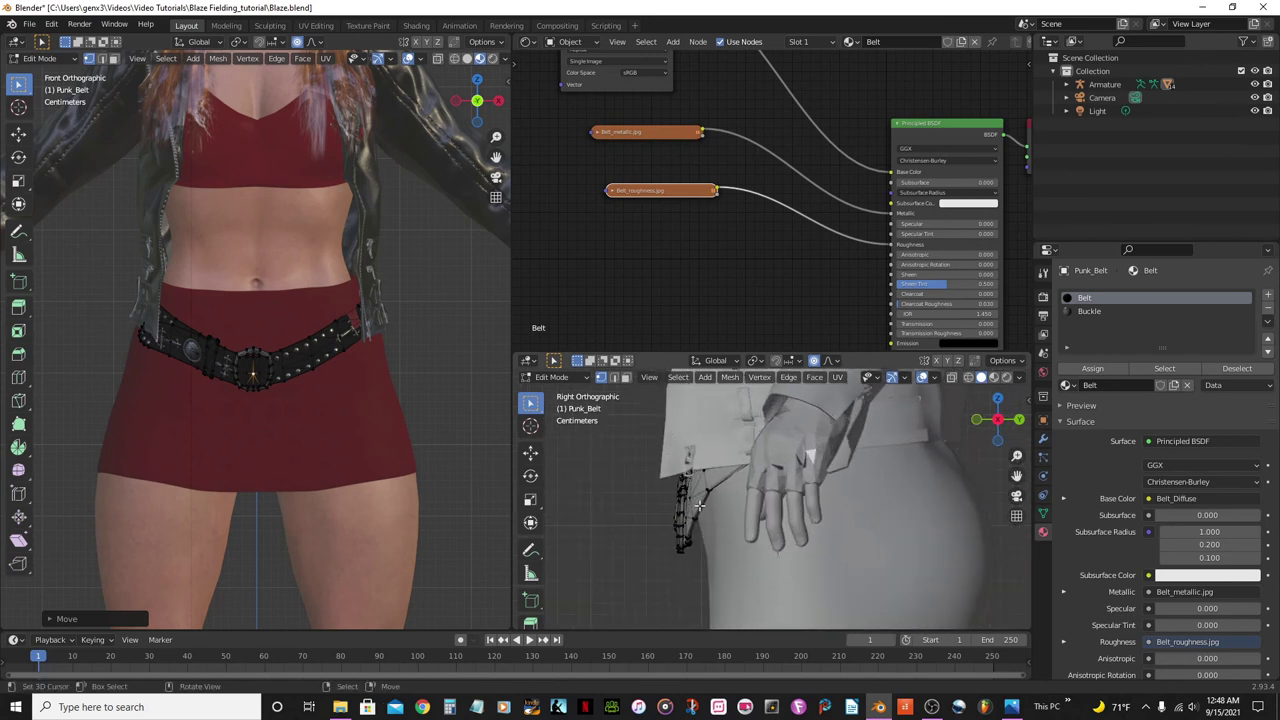
pyautogui.press('g')
pyautogui.press('y')
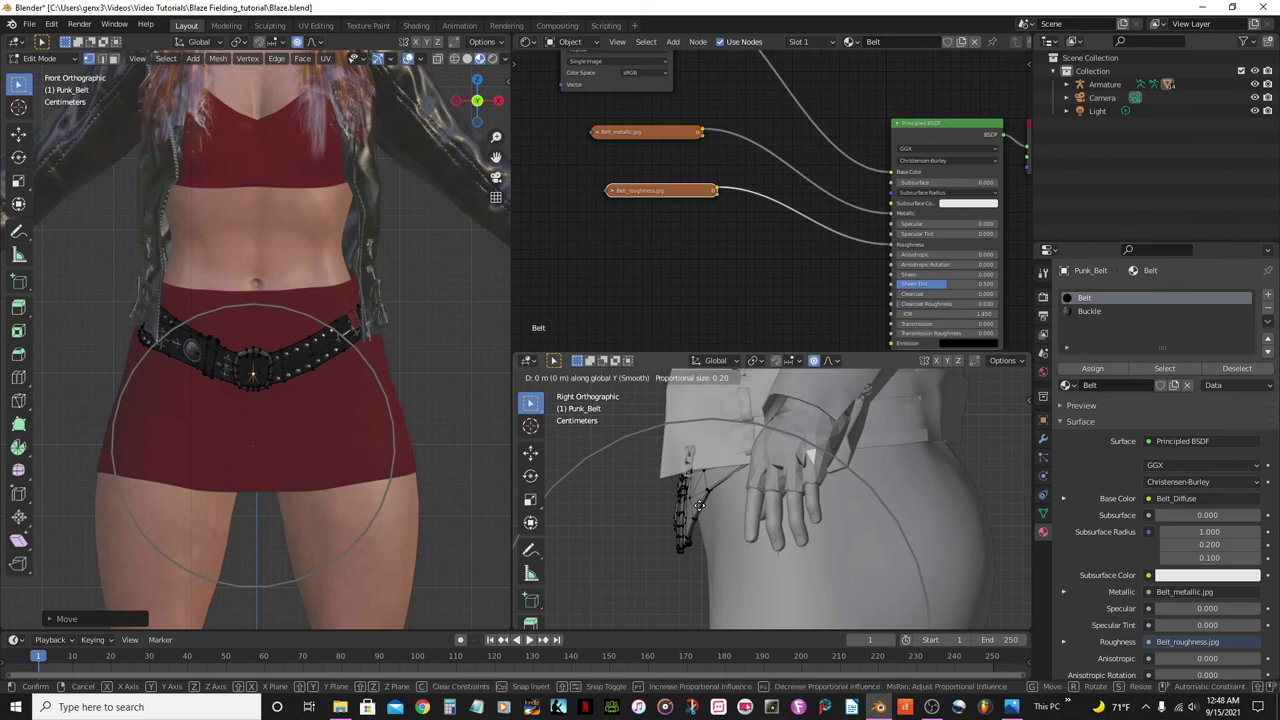
pyautogui.click(694, 508)
# Move a vertex on the belt's upper edge at the character's left hip about 0.005 m, using proportional size 0.11
pyautogui.scroll(2, 284, 340)
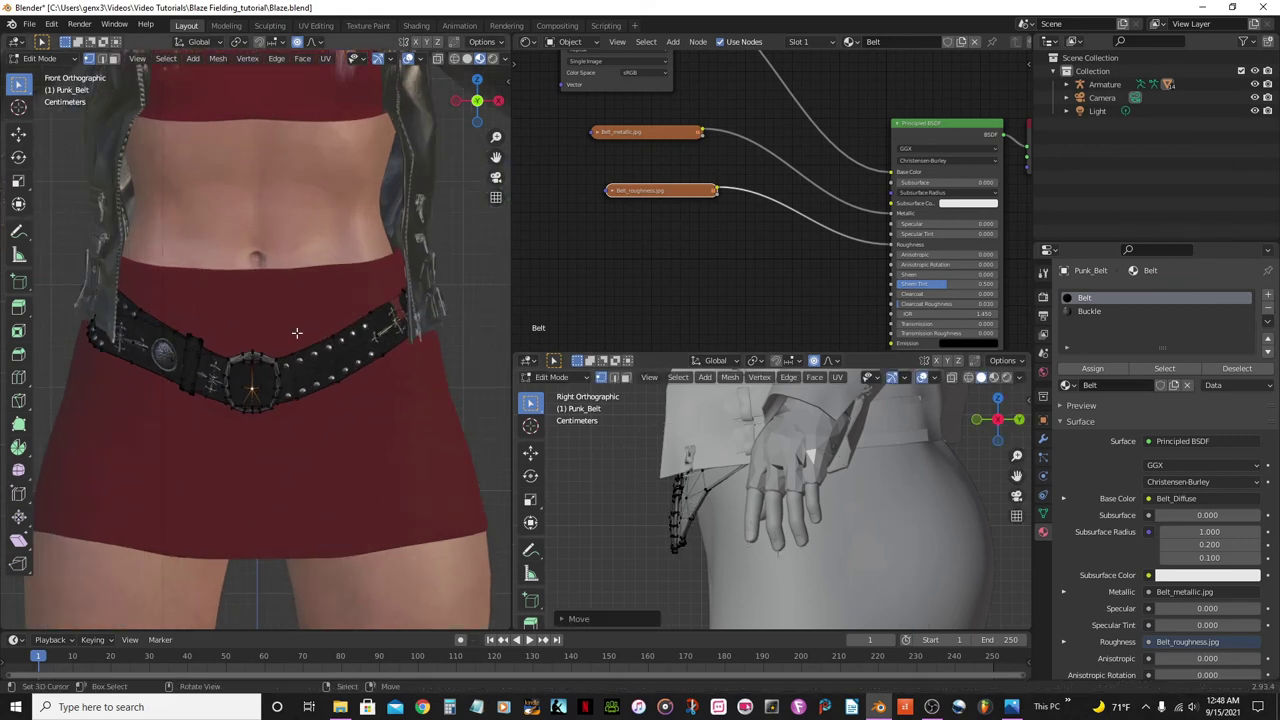
pyautogui.click(394, 297)
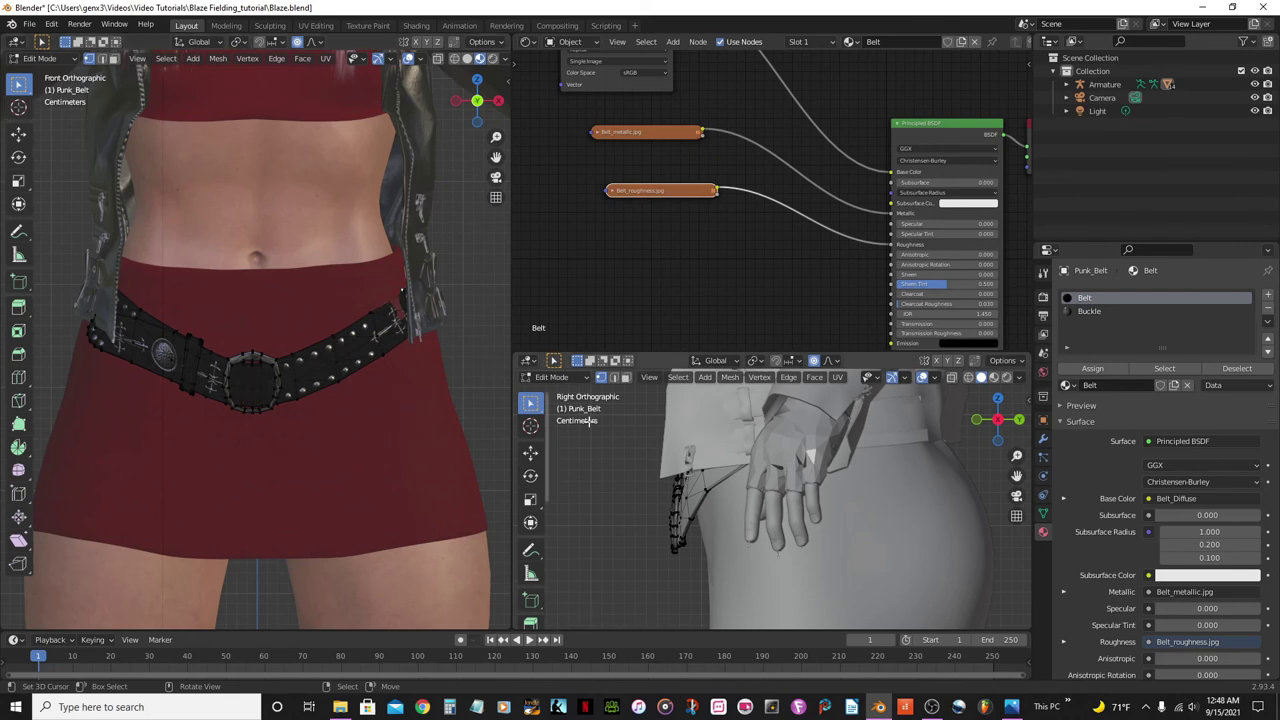
pyautogui.moveTo(378, 343); pyautogui.dragTo(257, 412, button='middle')
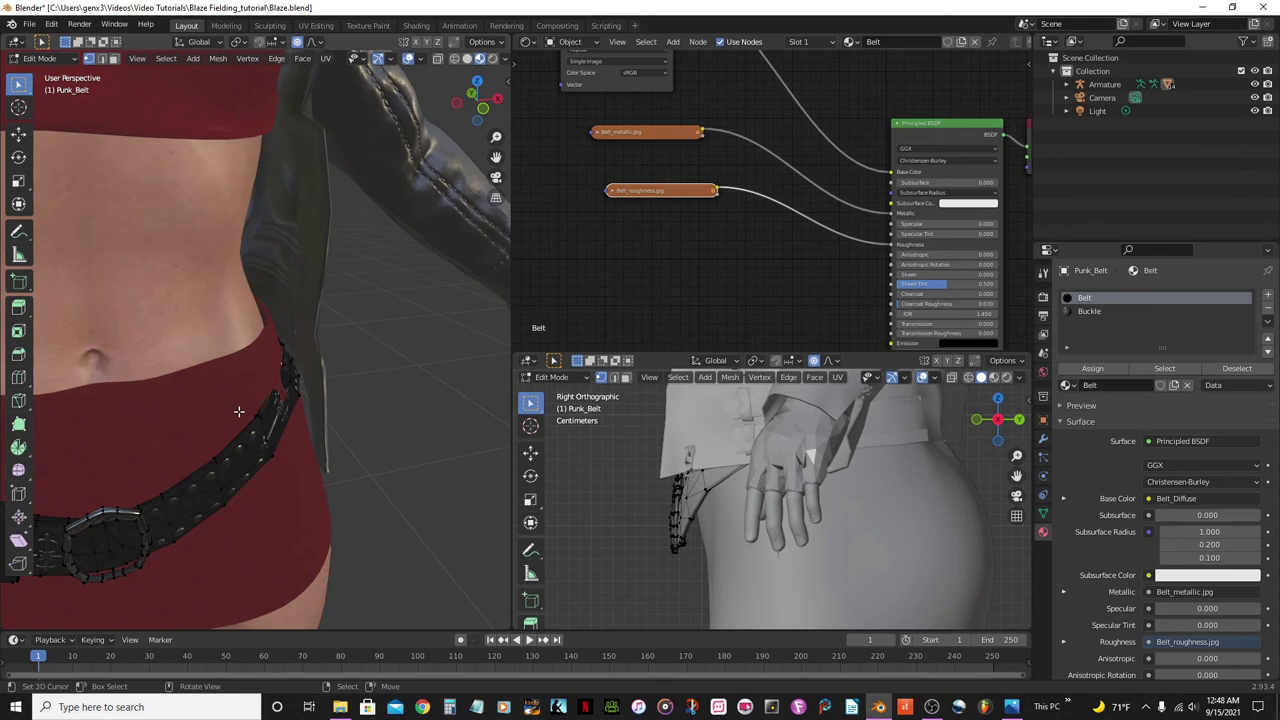
pyautogui.press('g')
pyautogui.scroll(6, 268, 403)
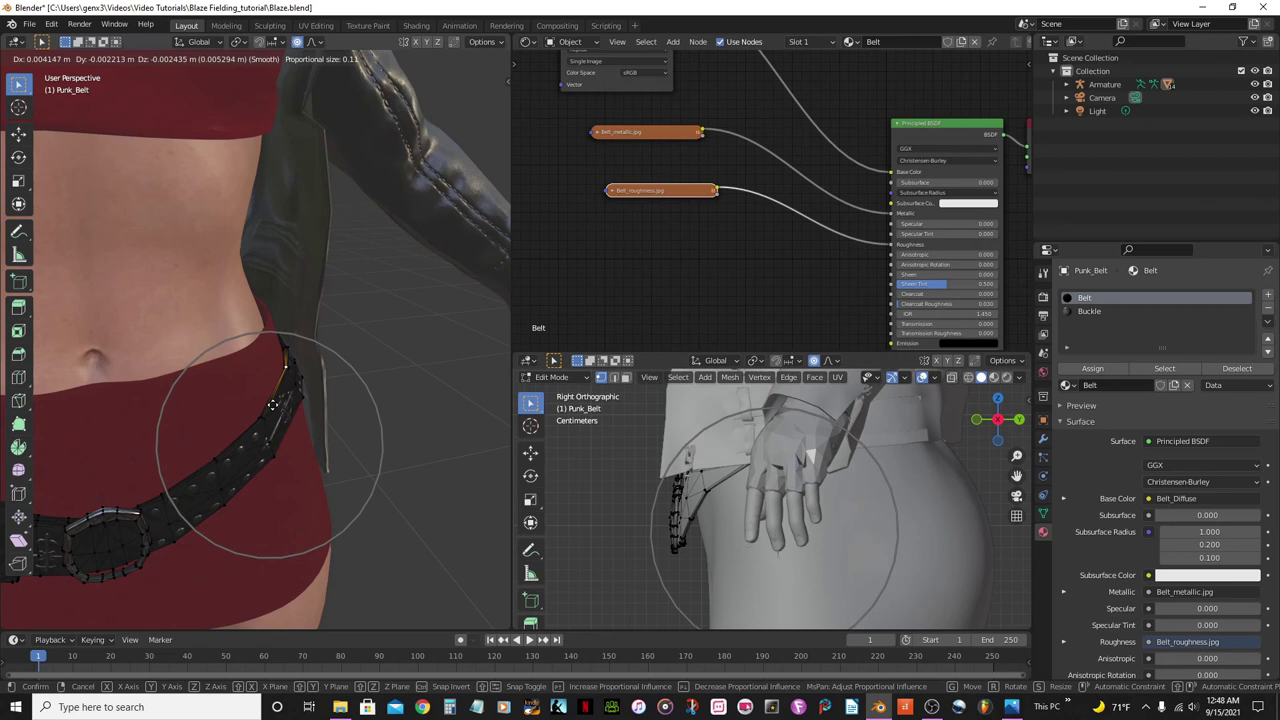
pyautogui.click(272, 403)
# Move a vertex on the belt's upper edge at the character's right hip about 0.004 m, using smooth proportional size 0.11
pyautogui.scroll(-4, 272, 403)
pyautogui.moveTo(272, 403); pyautogui.dragTo(260, 370, button='middle')
pyautogui.scroll(3, 283, 373)
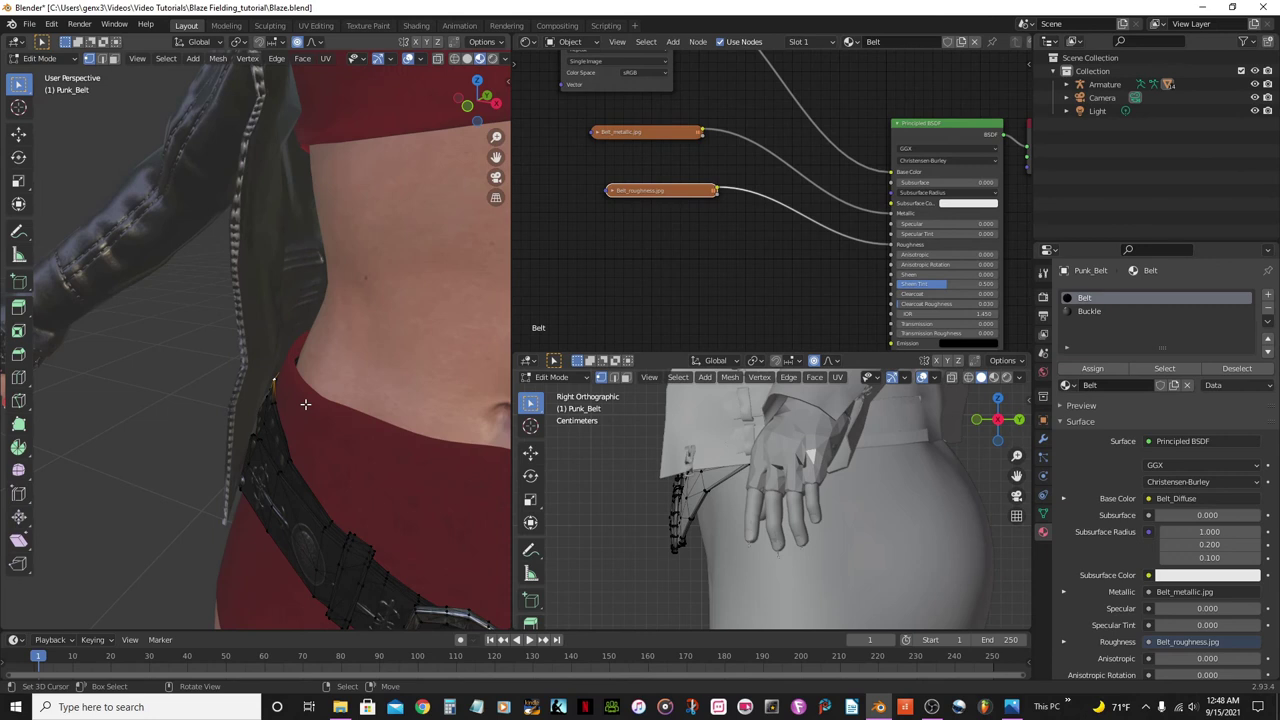
pyautogui.press('g')
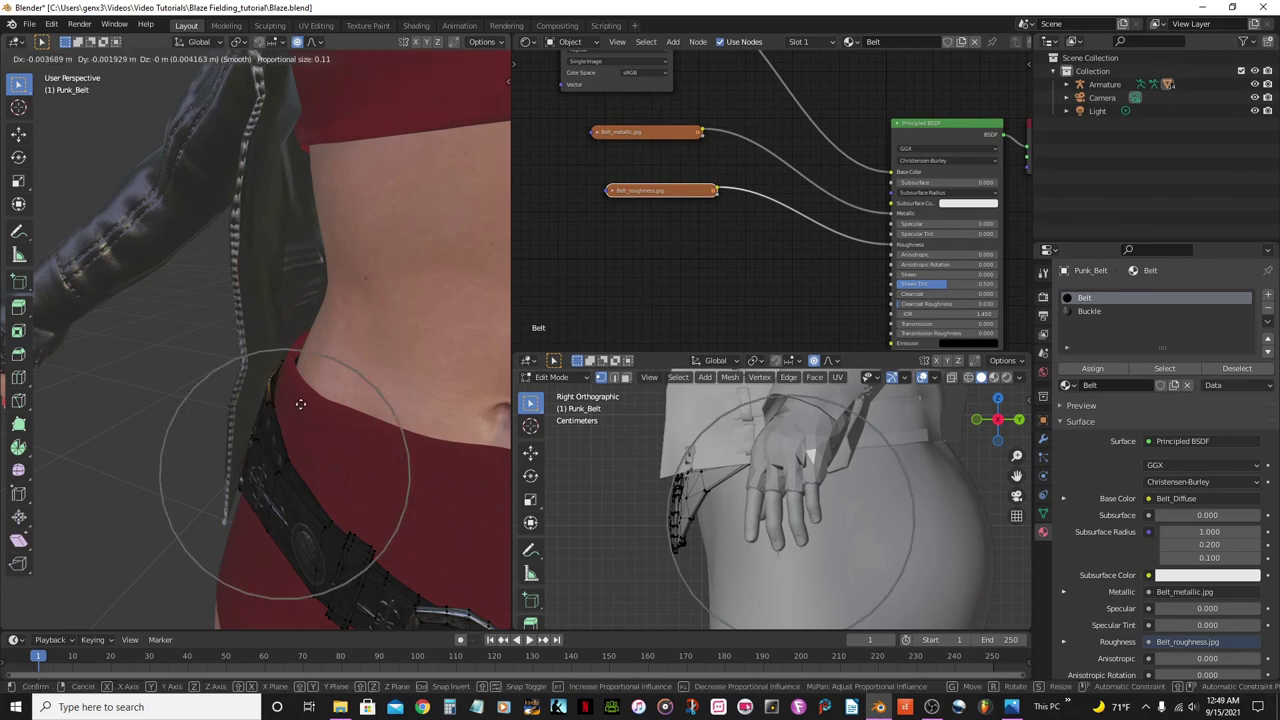
pyautogui.click(300, 404)
pyautogui.moveTo(300, 404); pyautogui.dragTo(215, 430, button='middle')
pyautogui.scroll(2, 210, 440)
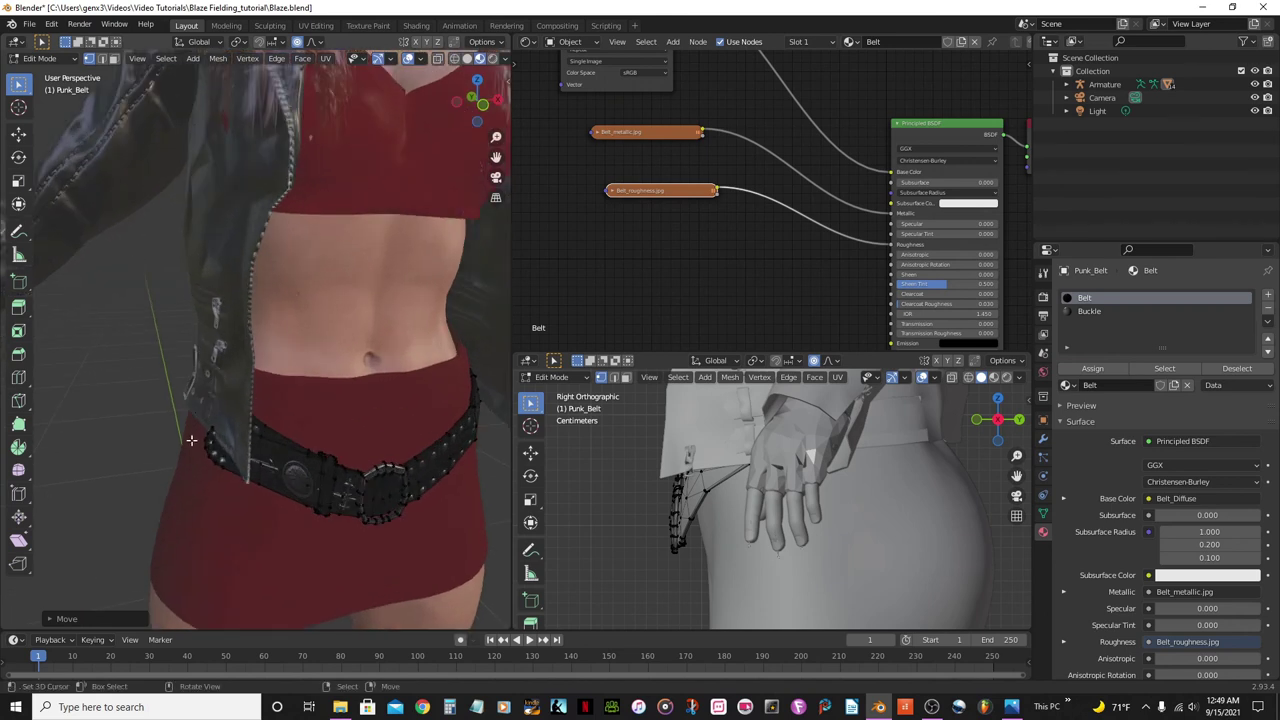
# Move a belt vertex at the side of the character's right hip about 0.025 m, mostly downward, using smooth proportional size 0.11
pyautogui.click(206, 440)
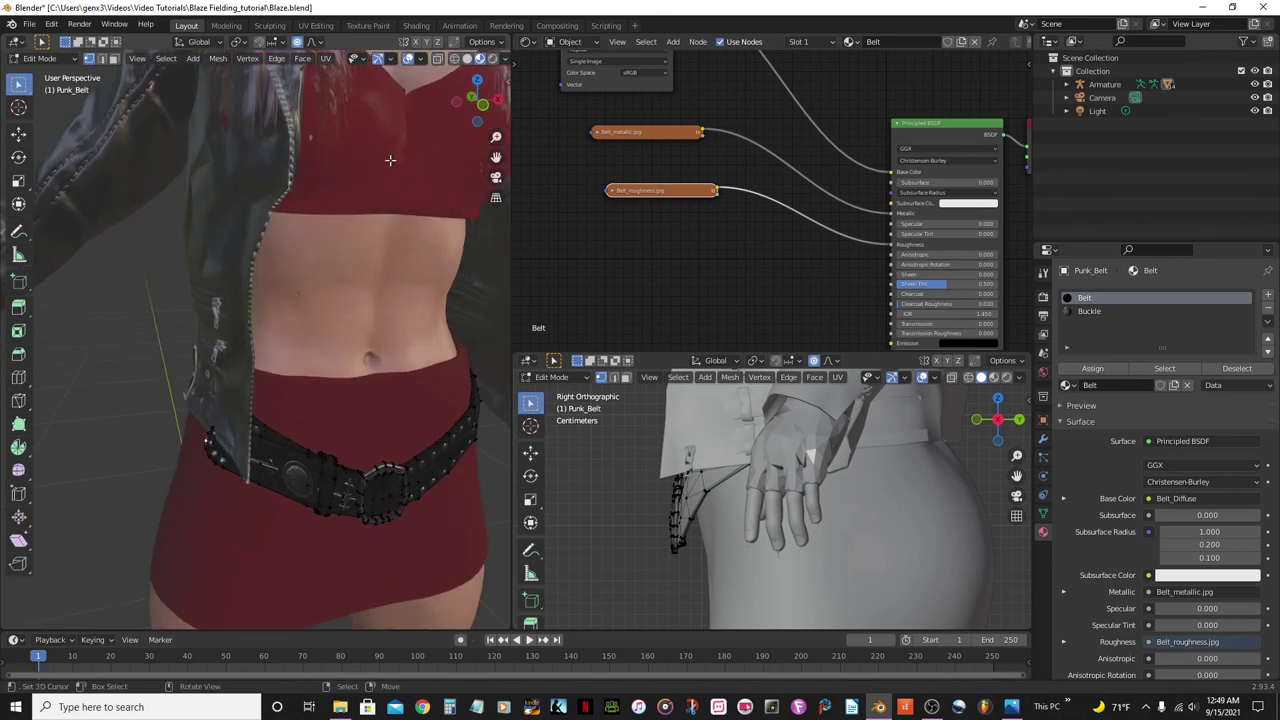
pyautogui.moveTo(280, 316)
pyautogui.mouseDown(button='middle')
pyautogui.moveTo(160, 300)
pyautogui.moveTo(266, 328)
pyautogui.mouseUp(button='middle')
pyautogui.moveTo(292, 399); pyautogui.dragTo(224, 380, button='middle')
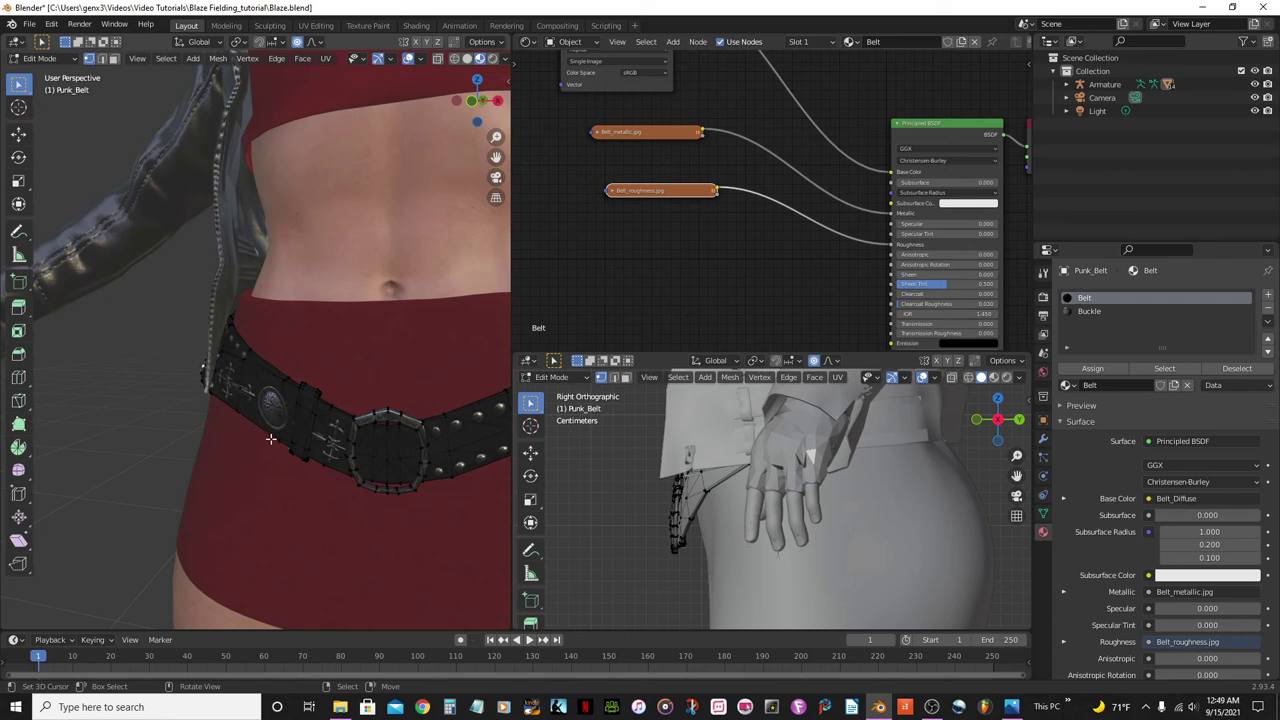
pyautogui.moveTo(234, 384)
pyautogui.mouseDown(button='middle')
pyautogui.moveTo(190, 398)
pyautogui.moveTo(252, 388)
pyautogui.mouseUp(button='middle')
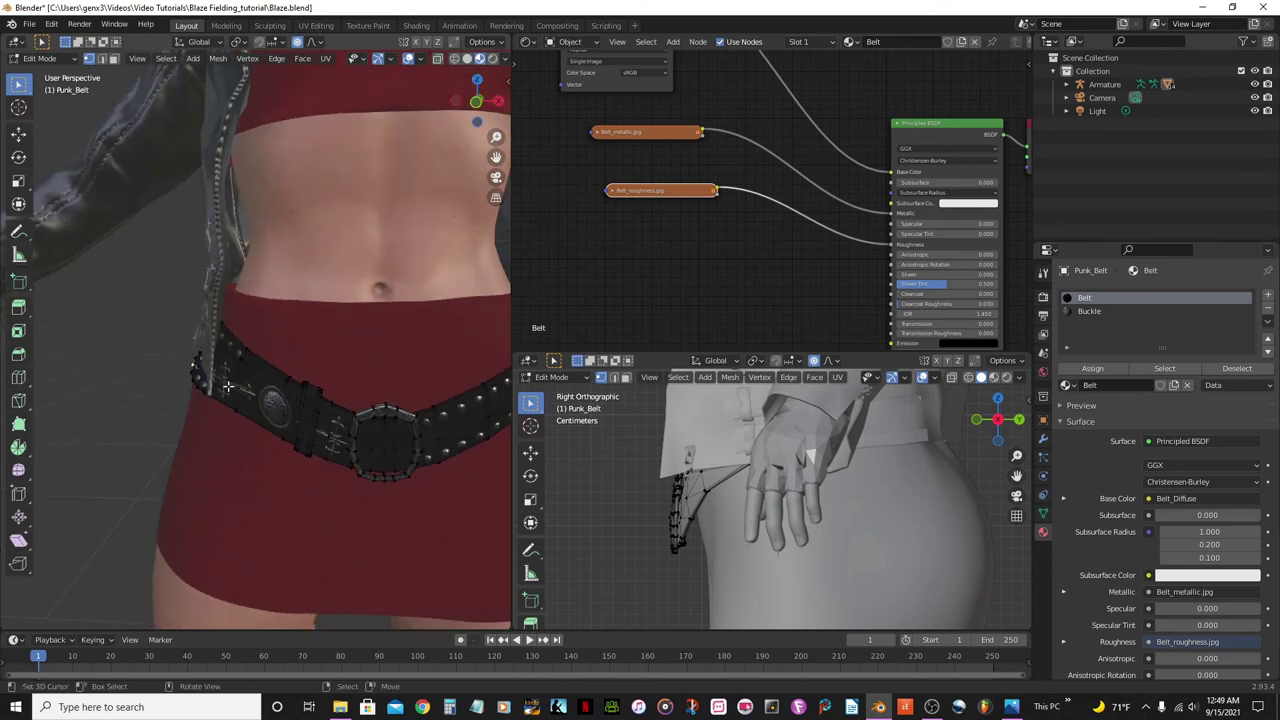
pyautogui.press('g')
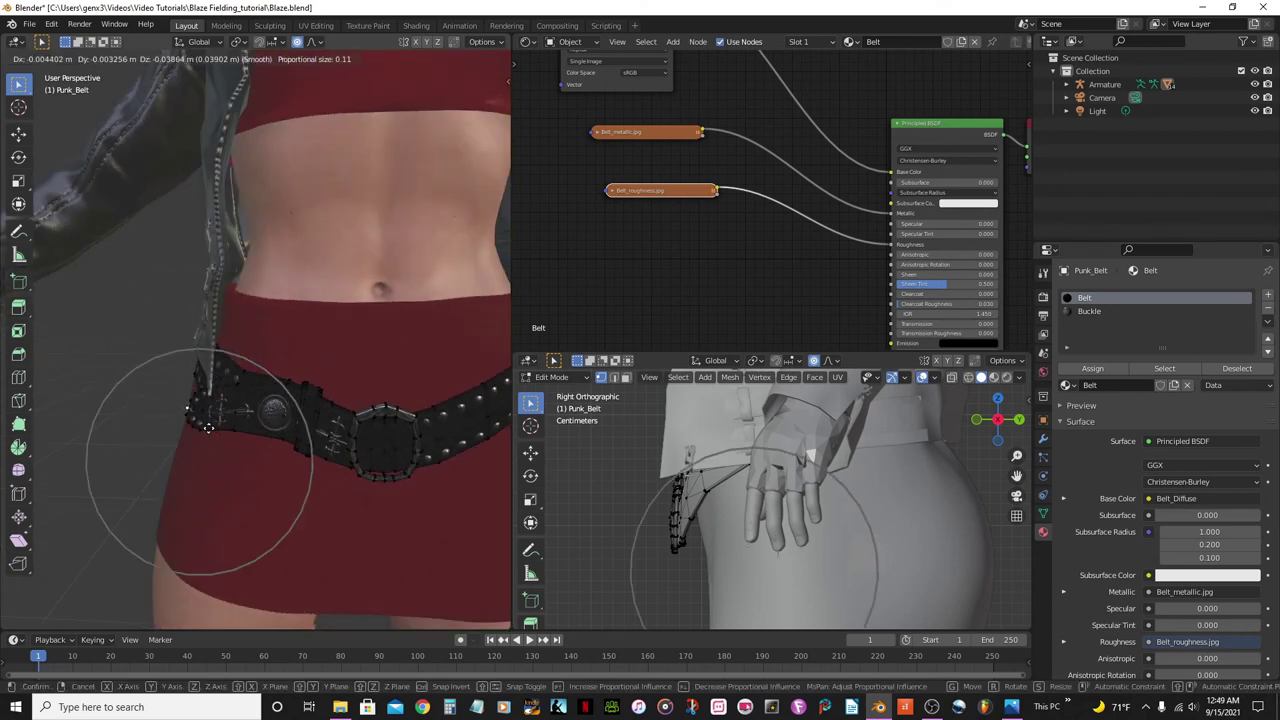
pyautogui.click(200, 415)
pyautogui.scroll(3, 262, 362)
pyautogui.moveTo(262, 362); pyautogui.dragTo(221, 349, button='middle')
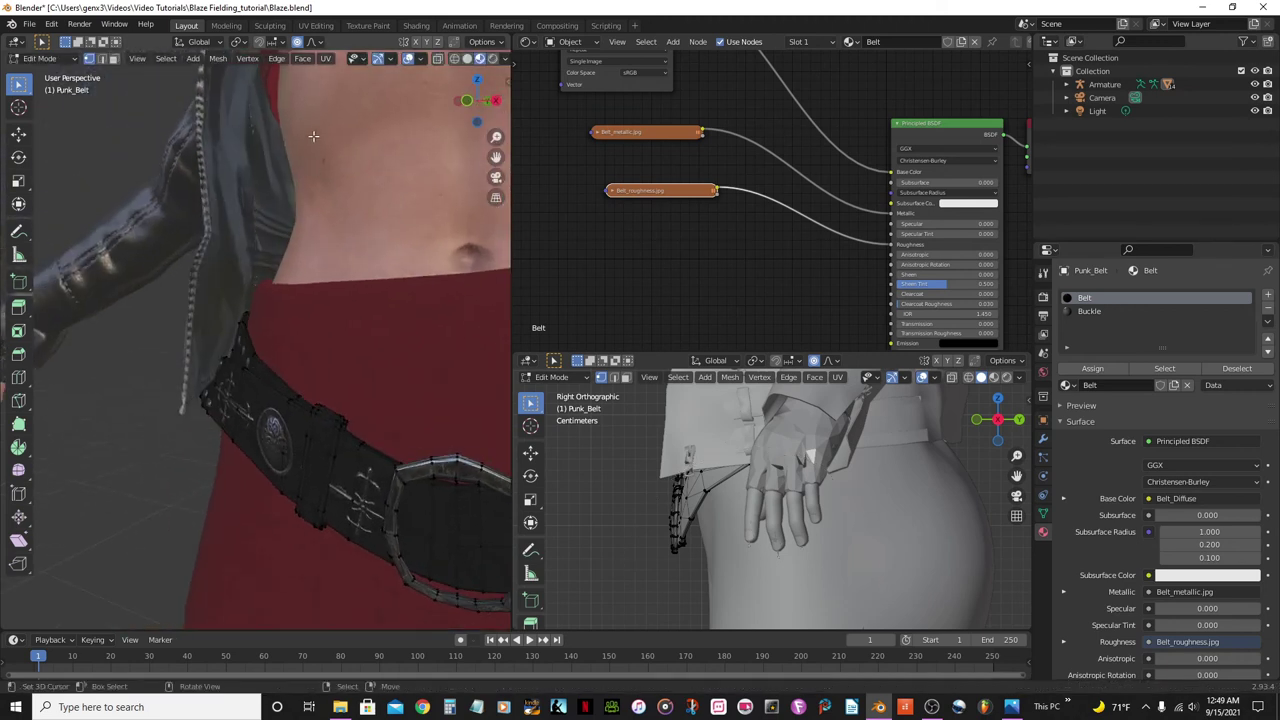
pyautogui.click(321, 44)
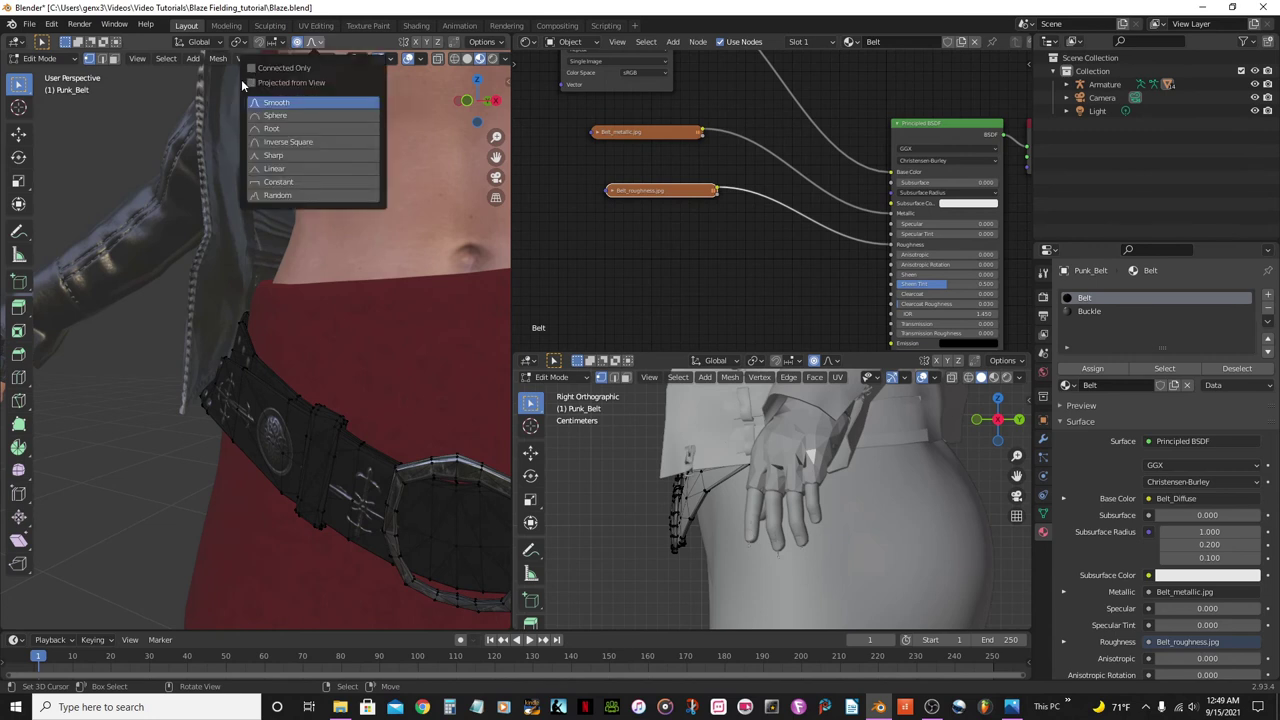
pyautogui.moveTo(310, 394); pyautogui.dragTo(252, 392, button='middle')
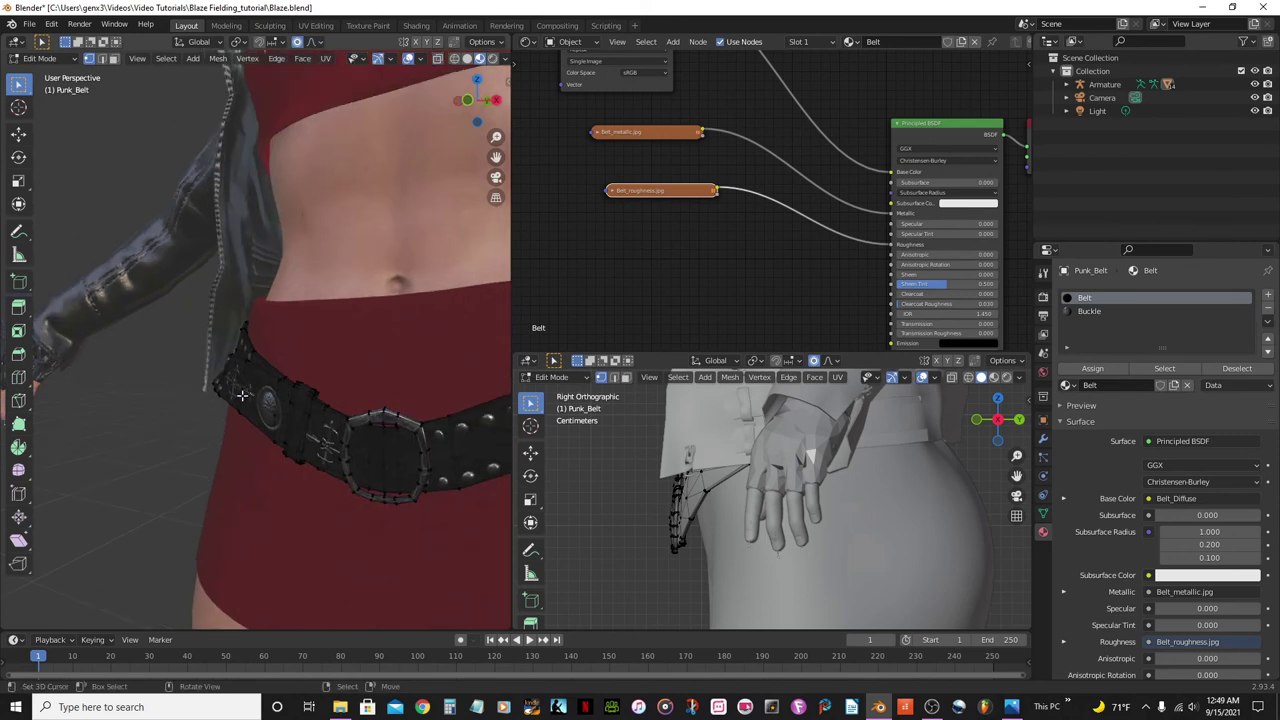
pyautogui.press('g')
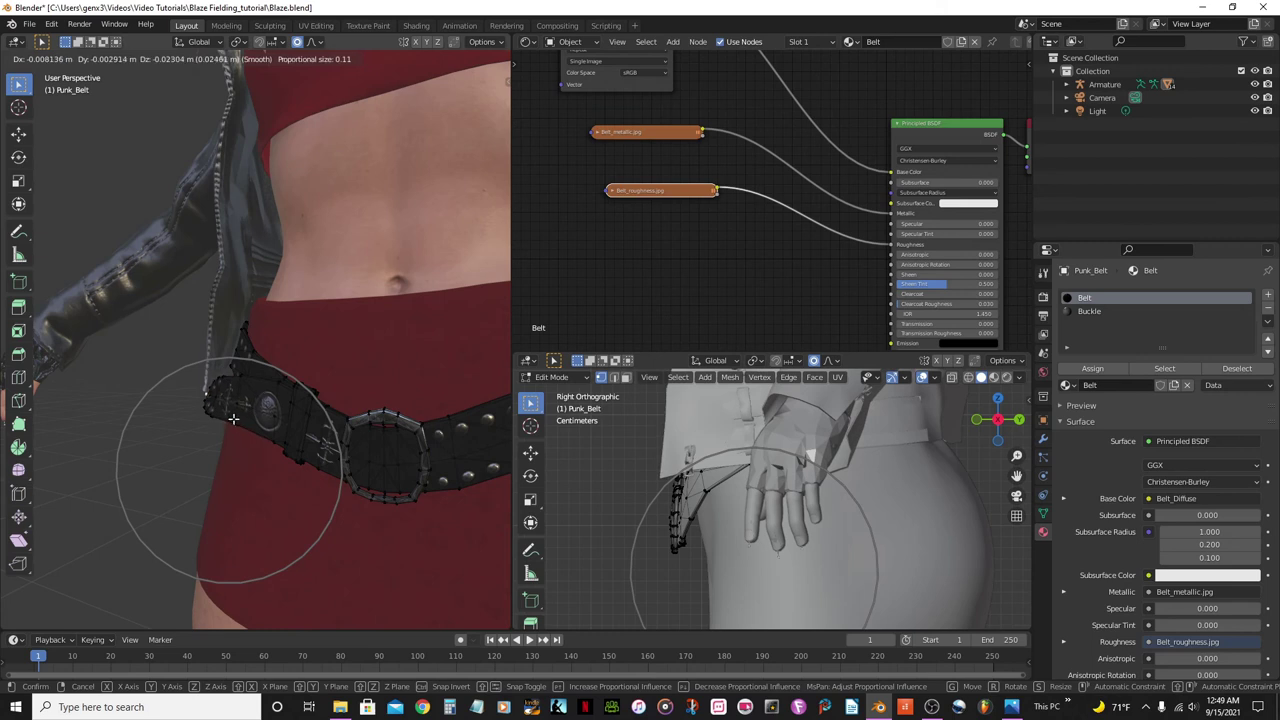
pyautogui.click(232, 418)
pyautogui.moveTo(232, 418); pyautogui.dragTo(341, 420, button='middle')
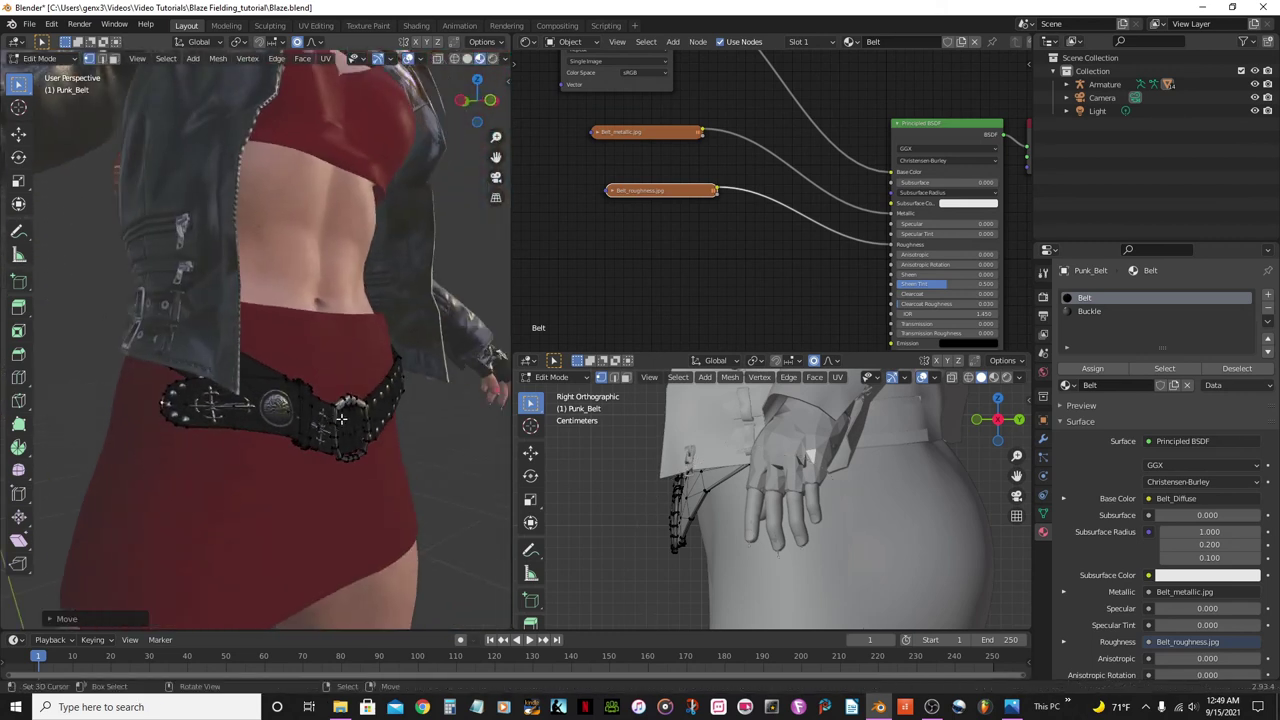
# Return the reshaped Punk_Belt to Object Mode and save Blaze.blend in the front view
pyautogui.moveTo(210, 362); pyautogui.dragTo(255, 480, button='middle')
pyautogui.scroll(3, 314, 443)
pyautogui.scroll(-4, 194, 446)
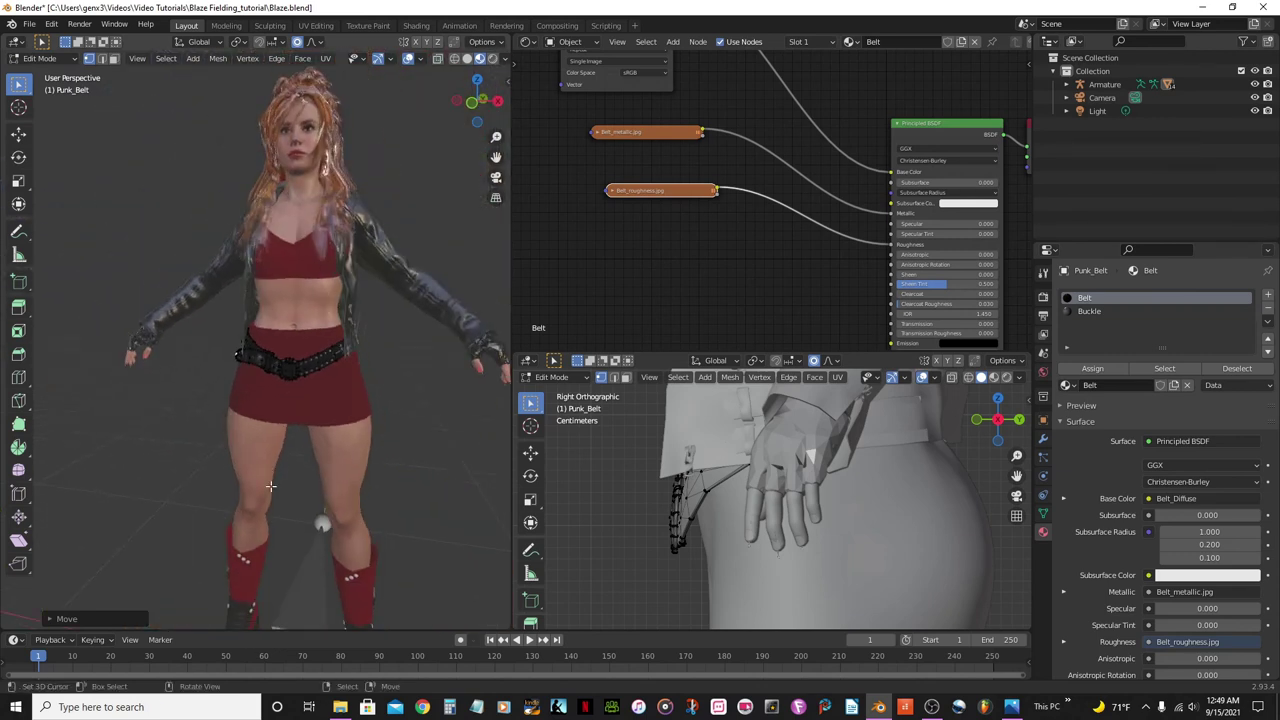
pyautogui.scroll(2, 270, 487)
pyautogui.scroll(2, 279, 479)
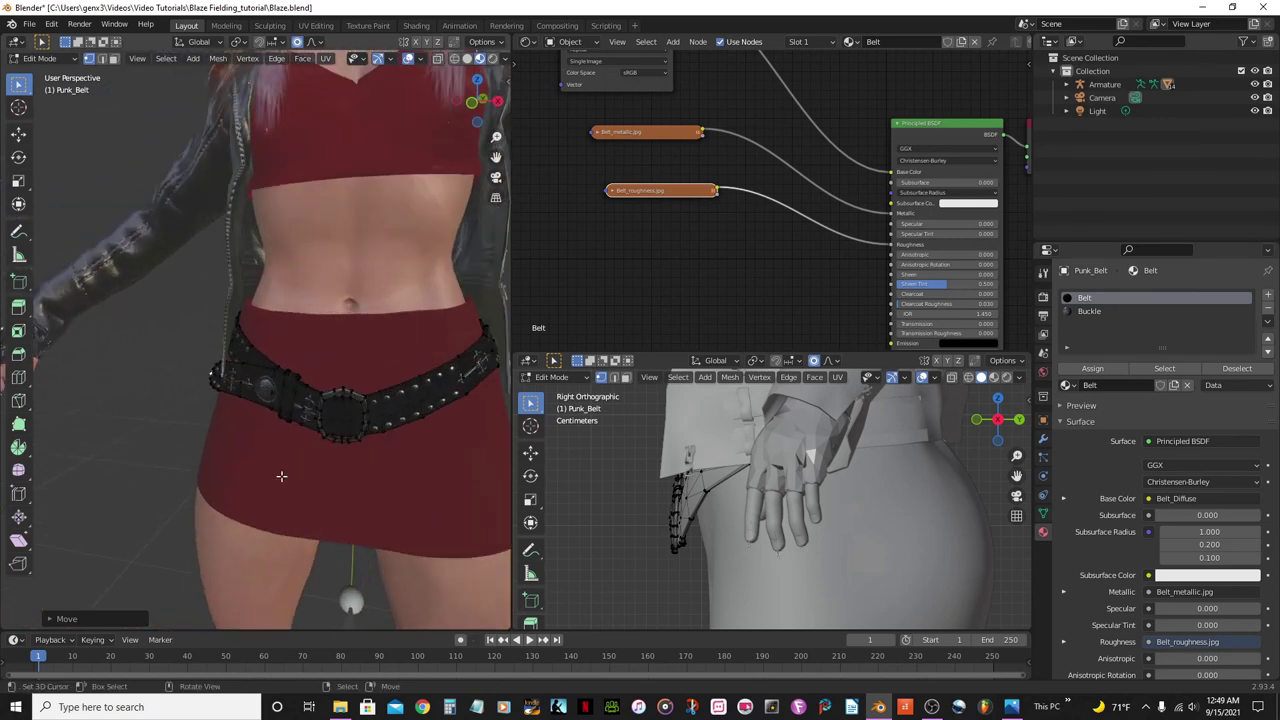
pyautogui.press('Tab')
pyautogui.scroll(-3, 286, 460)
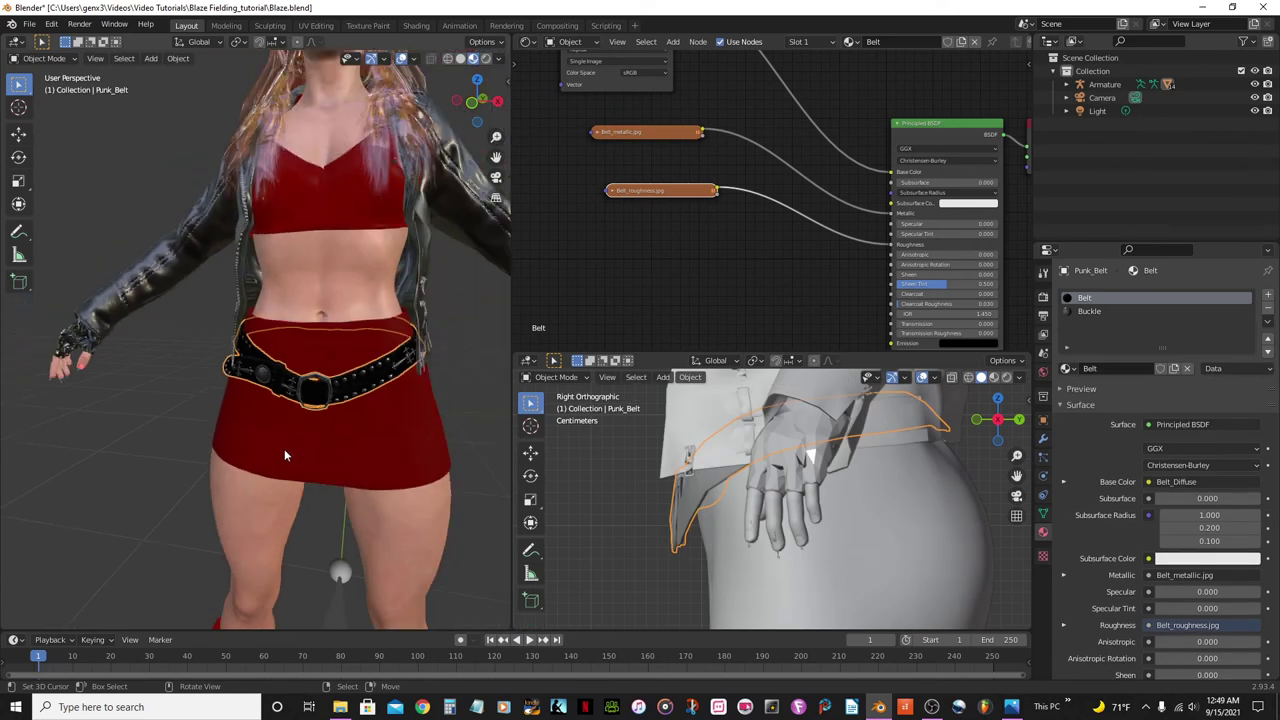
pyautogui.press('KP_1')
pyautogui.hotkey('ctrl', 's')
# Examine how the finished belt sits on the hips and how the whole outfit looks on the character
pyautogui.scroll(2, 294, 599)
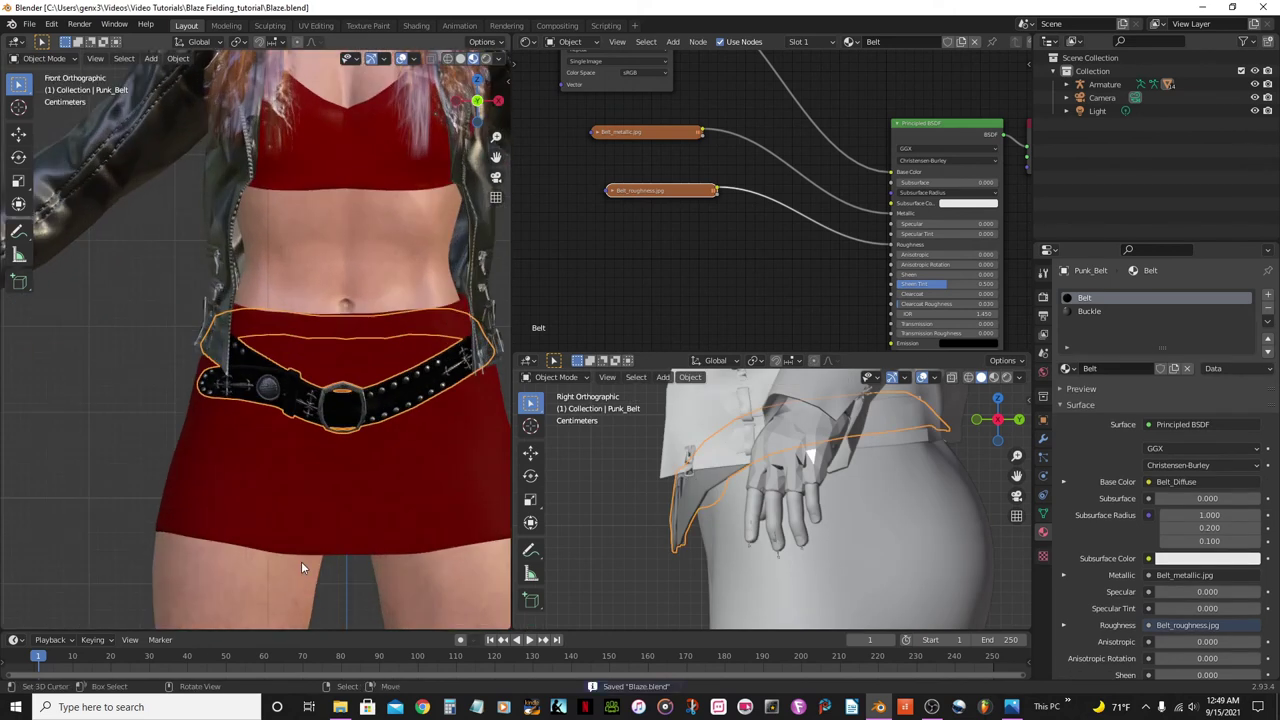
pyautogui.scroll(1, 278, 520)
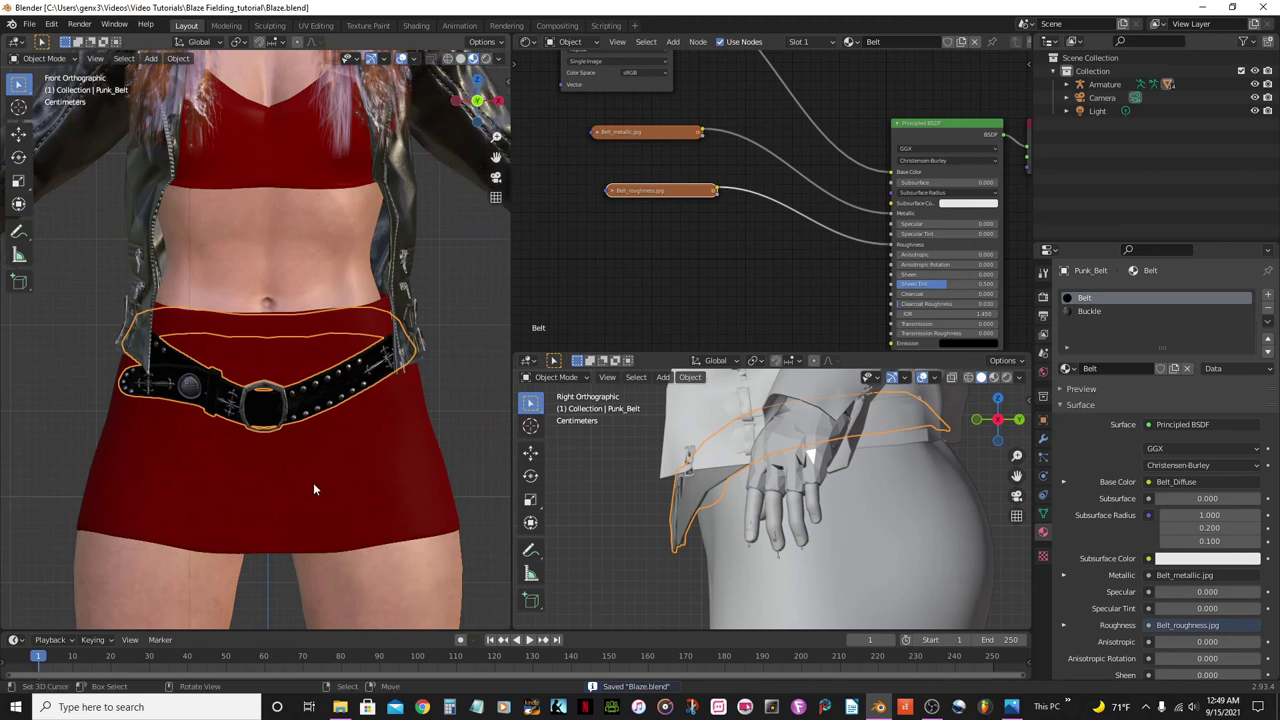
pyautogui.scroll(-5, 289, 464)
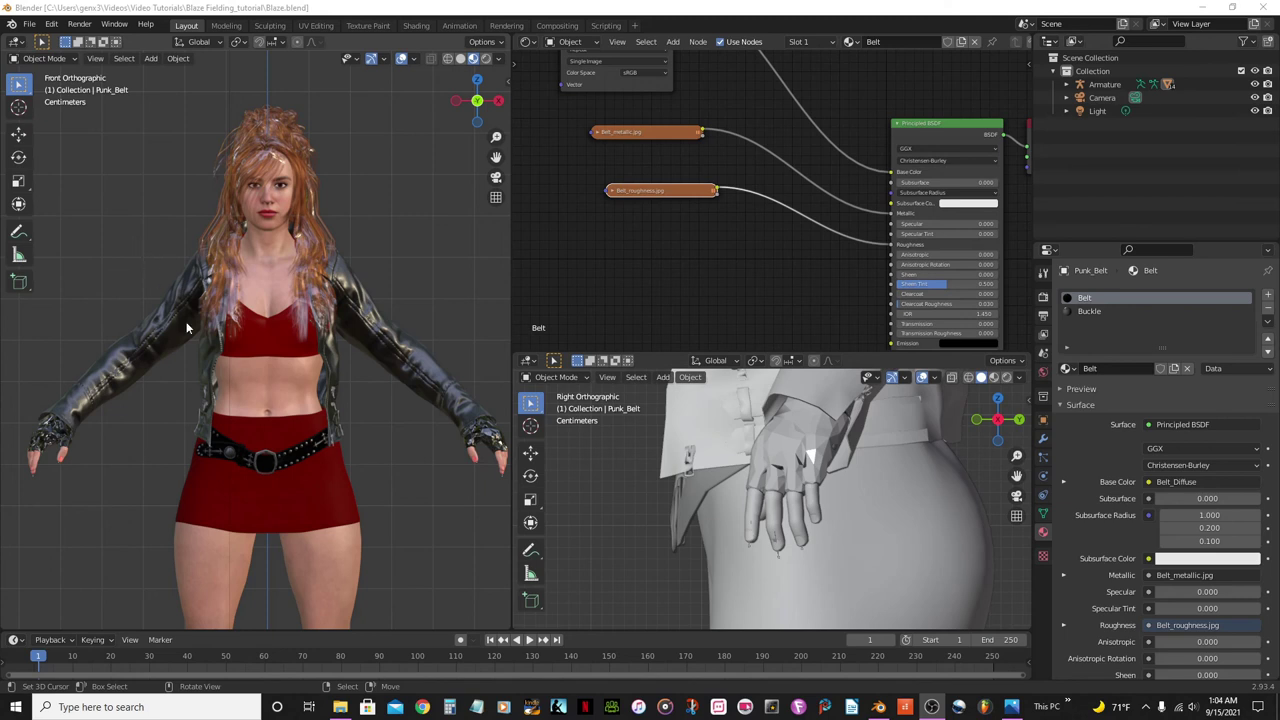
pyautogui.scroll(2, 186, 327)
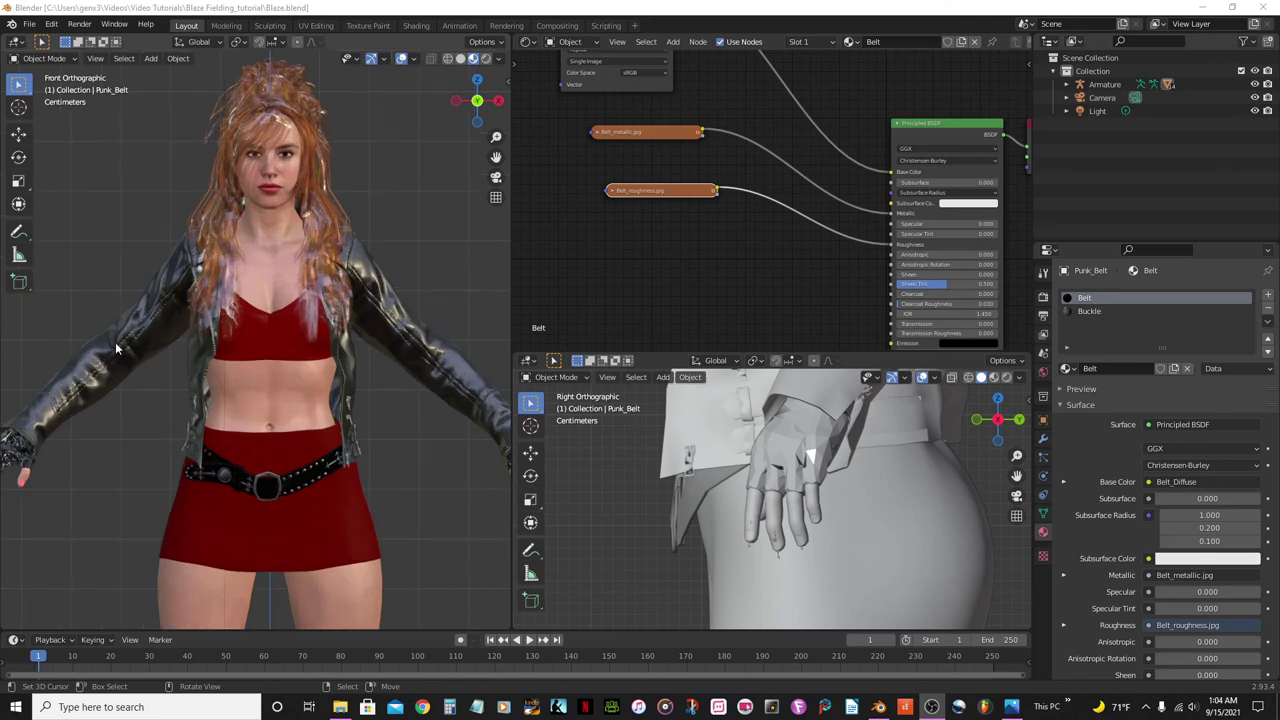
pyautogui.scroll(-2, 308, 348)
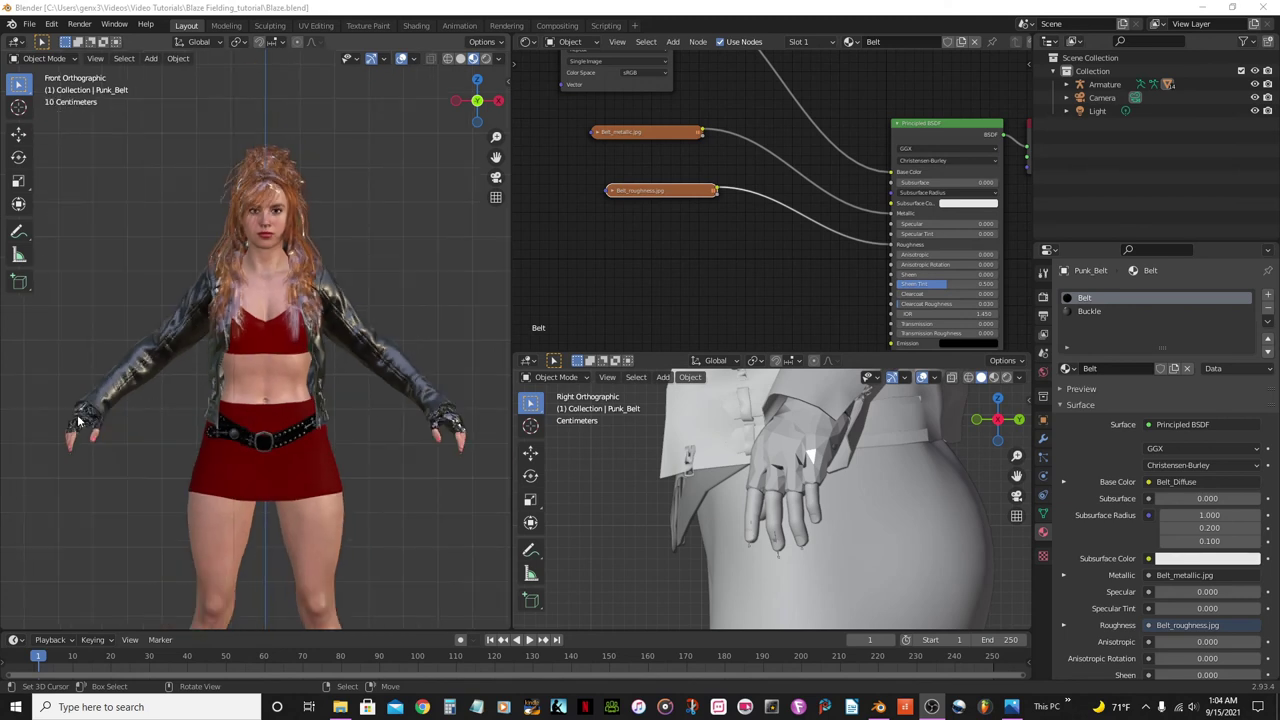
pyautogui.moveTo(305, 413); pyautogui.dragTo(329, 504, button='middle')
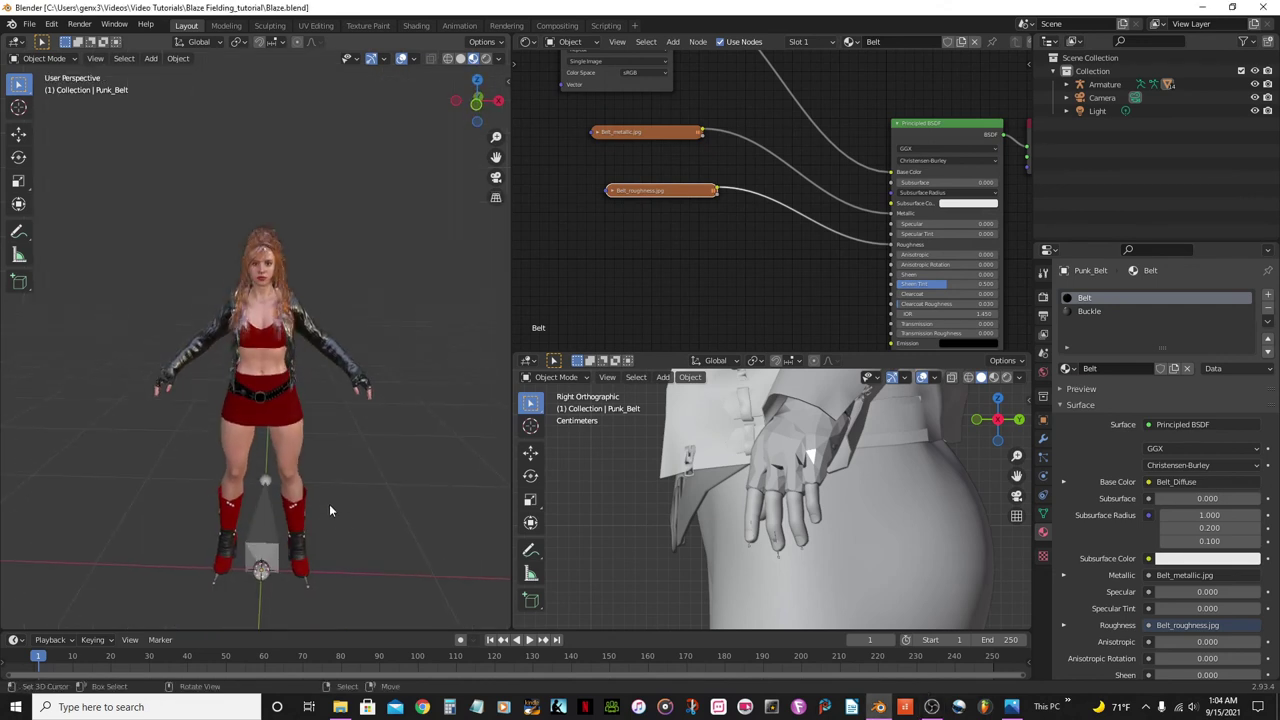
pyautogui.scroll(4, 300, 492)
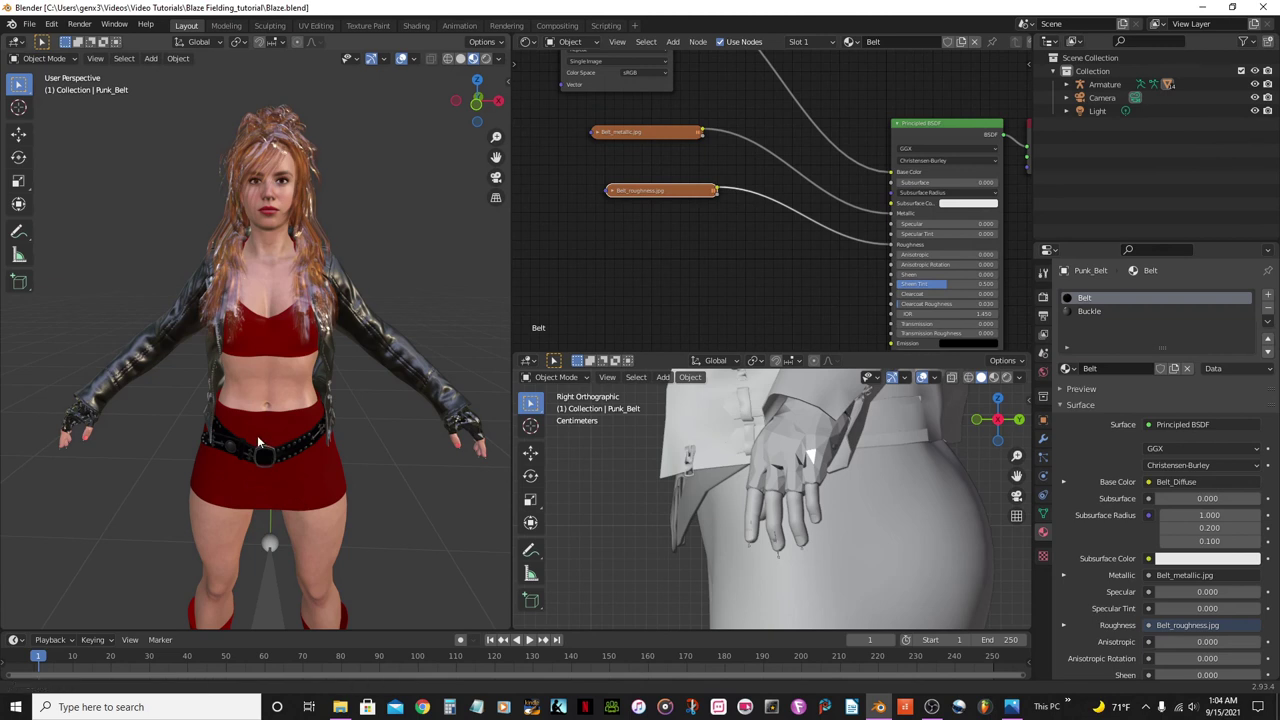
pyautogui.keyDown('shift'); pyautogui.moveTo(257, 435); pyautogui.dragTo(257, 400, button='middle'); pyautogui.keyUp('shift')
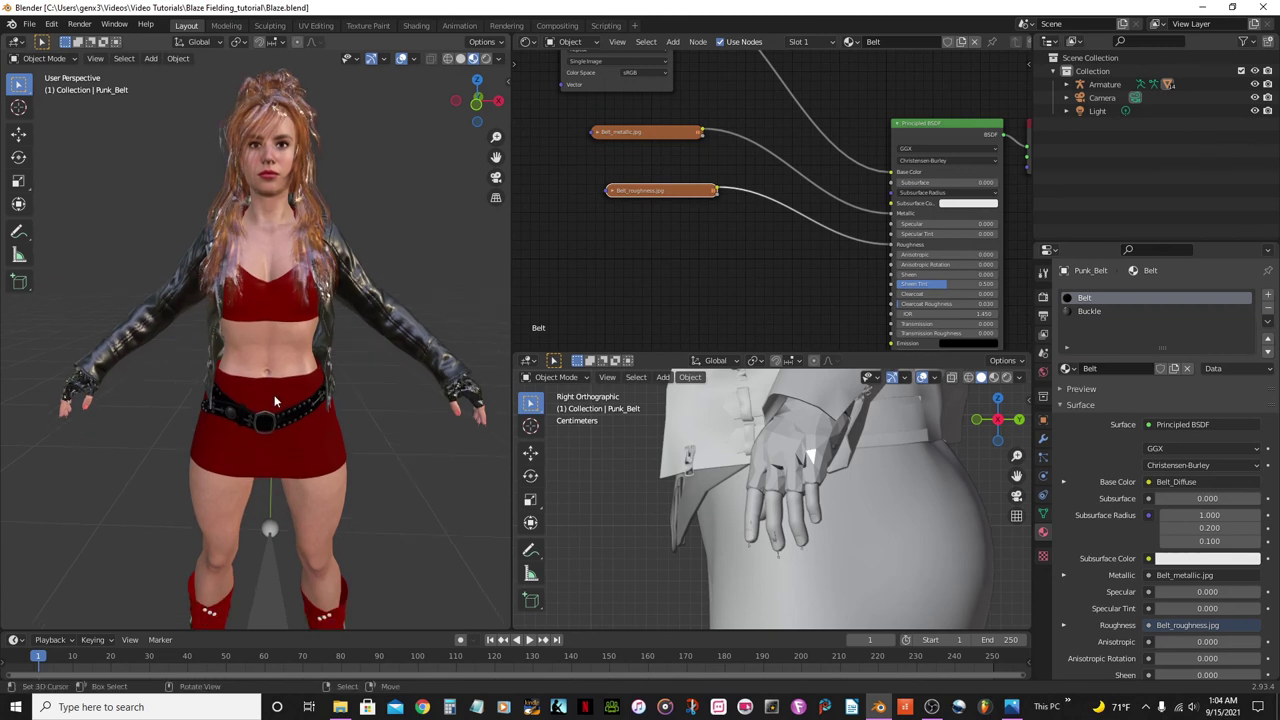
pyautogui.scroll(1, 276, 402)
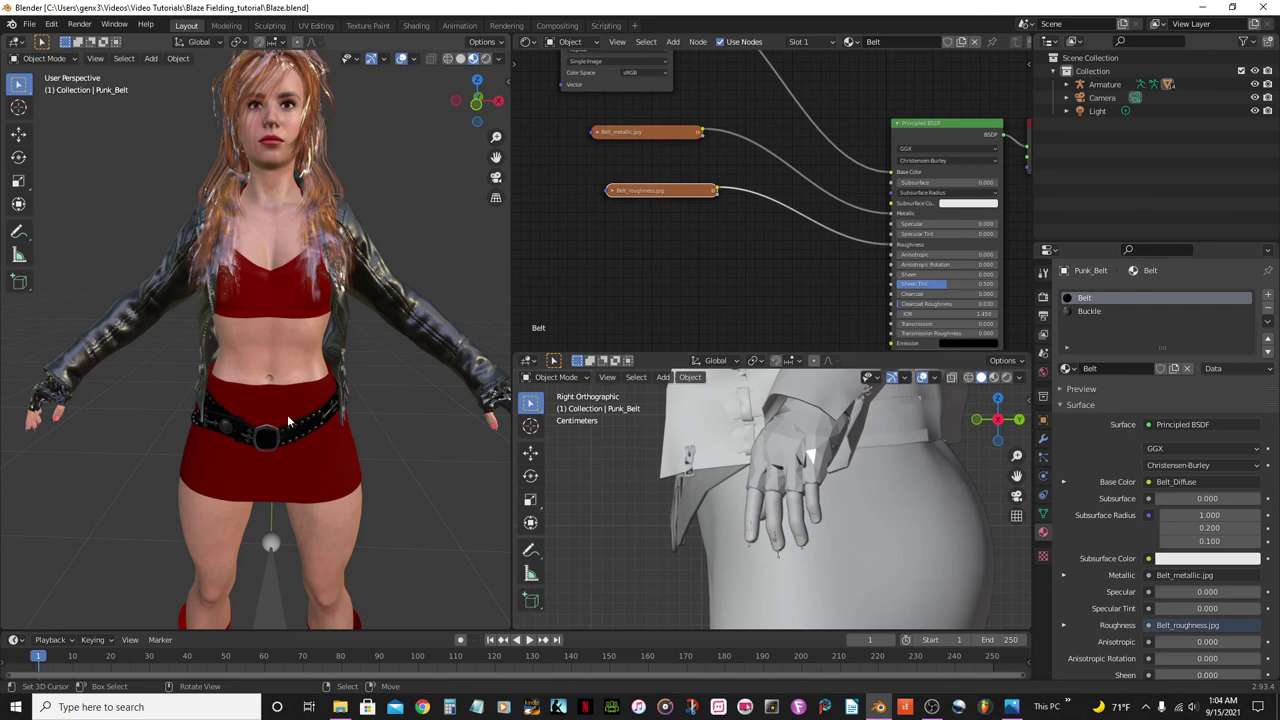
pyautogui.scroll(-1, 329, 445)
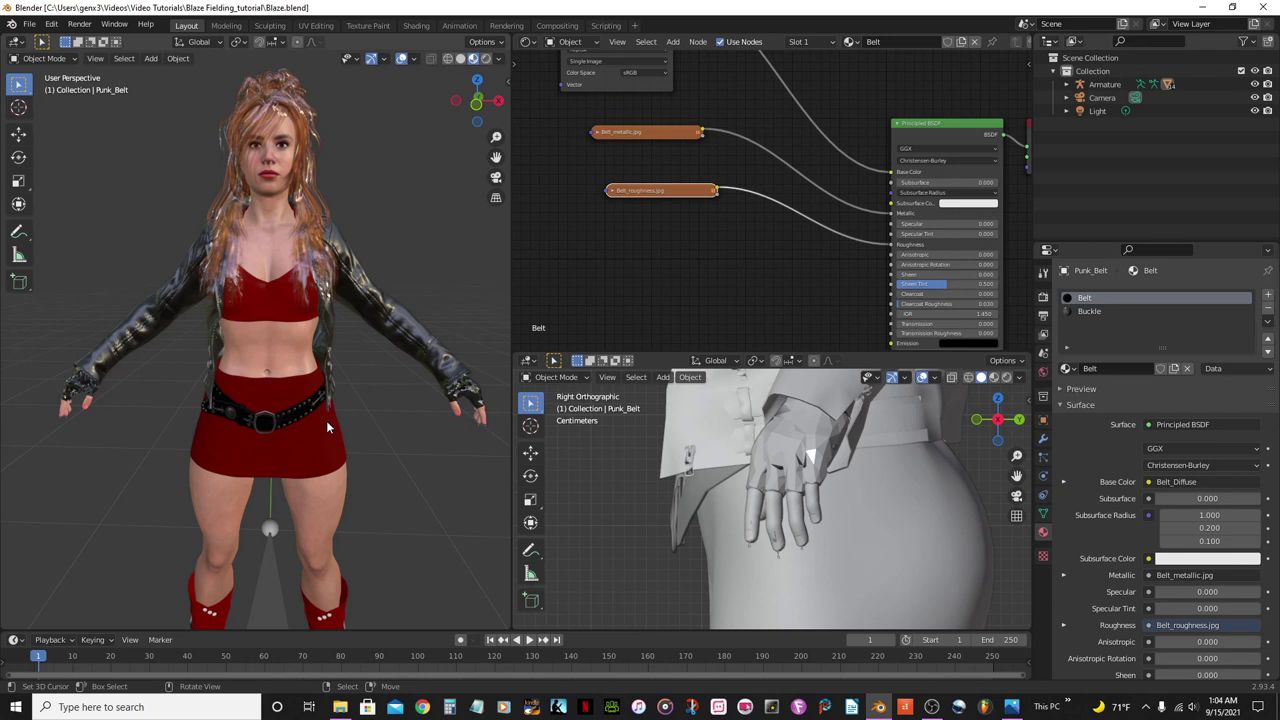
pyautogui.scroll(-1, 326, 427)
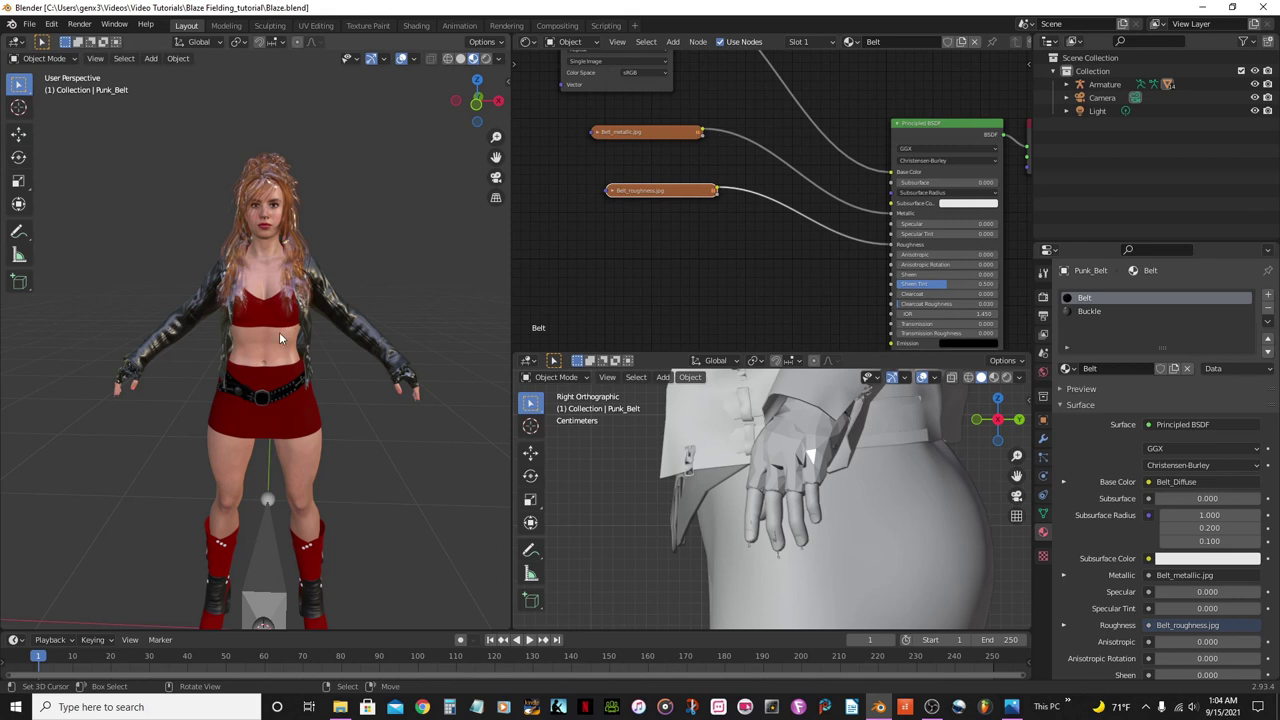
pyautogui.scroll(1, 279, 338)
pyautogui.keyDown('shift'); pyautogui.moveTo(276, 327); pyautogui.dragTo(251, 406, button='middle'); pyautogui.keyUp('shift')
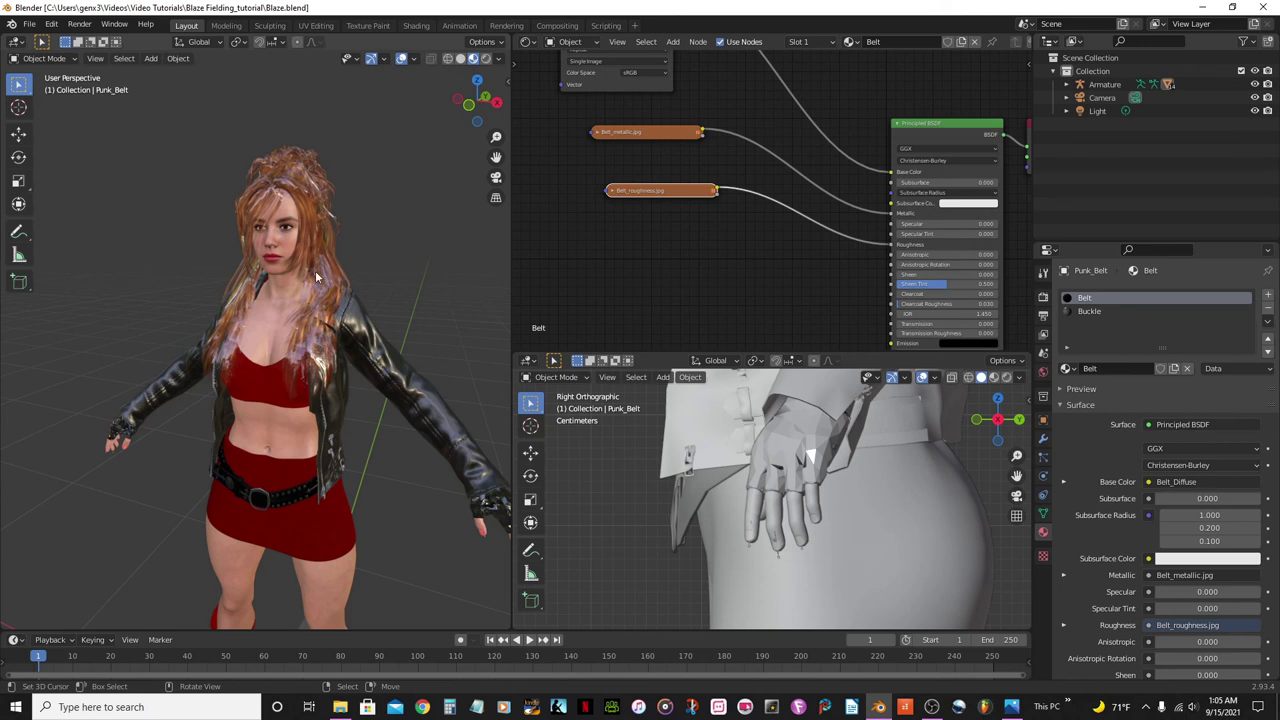
# Select the character's hair mesh and enable the On Cage and Edit Mode display of its Armature modifier
pyautogui.click(318, 183)
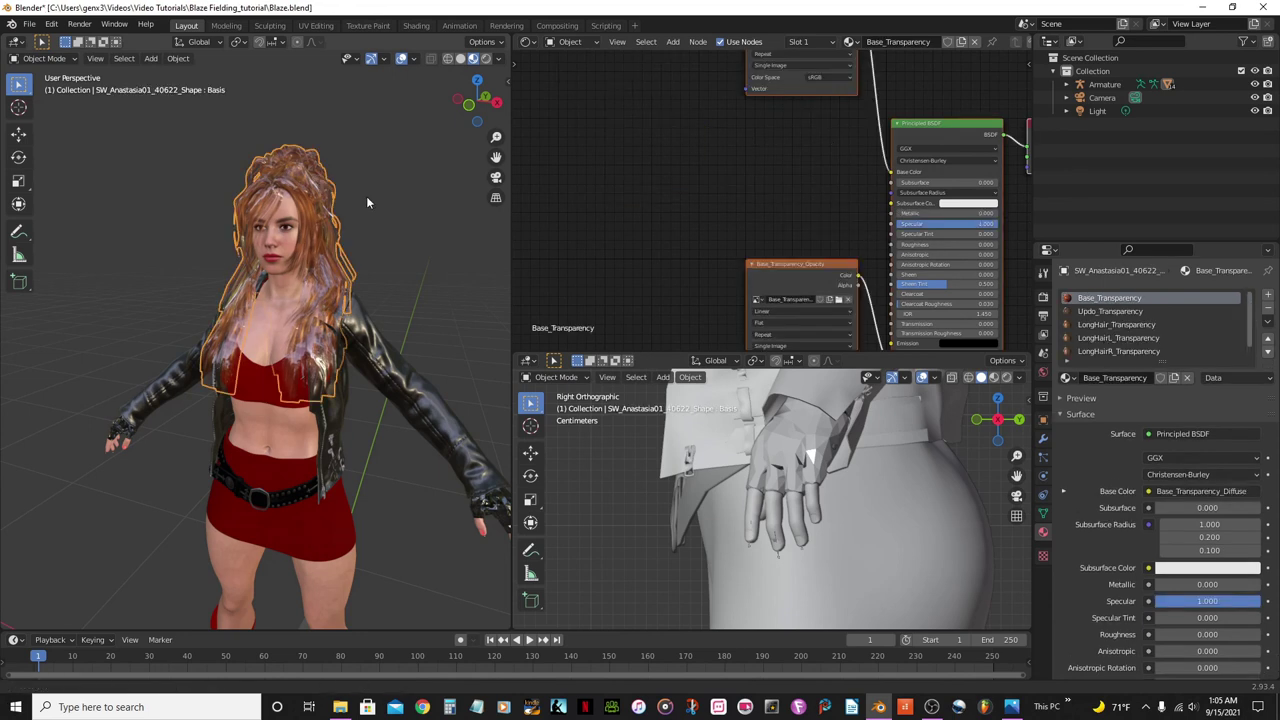
pyautogui.moveTo(366, 196); pyautogui.dragTo(440, 200, button='middle')
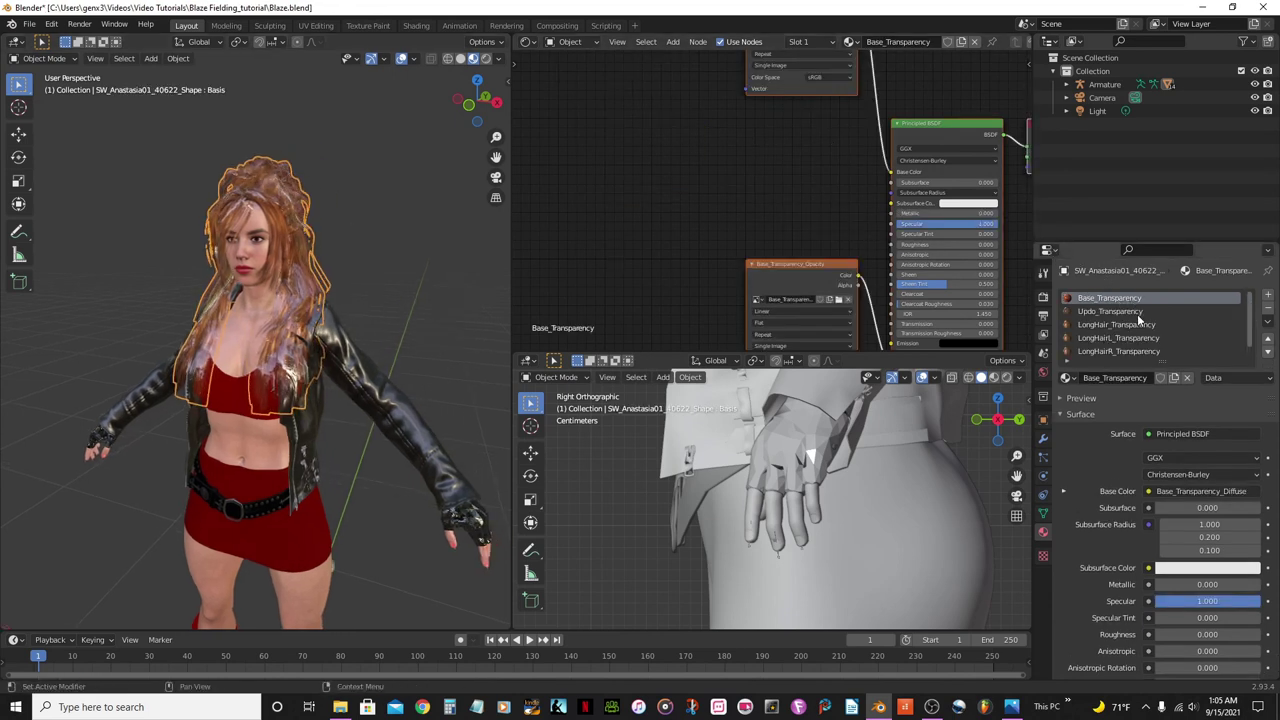
pyautogui.scroll(-1, 1133, 318)
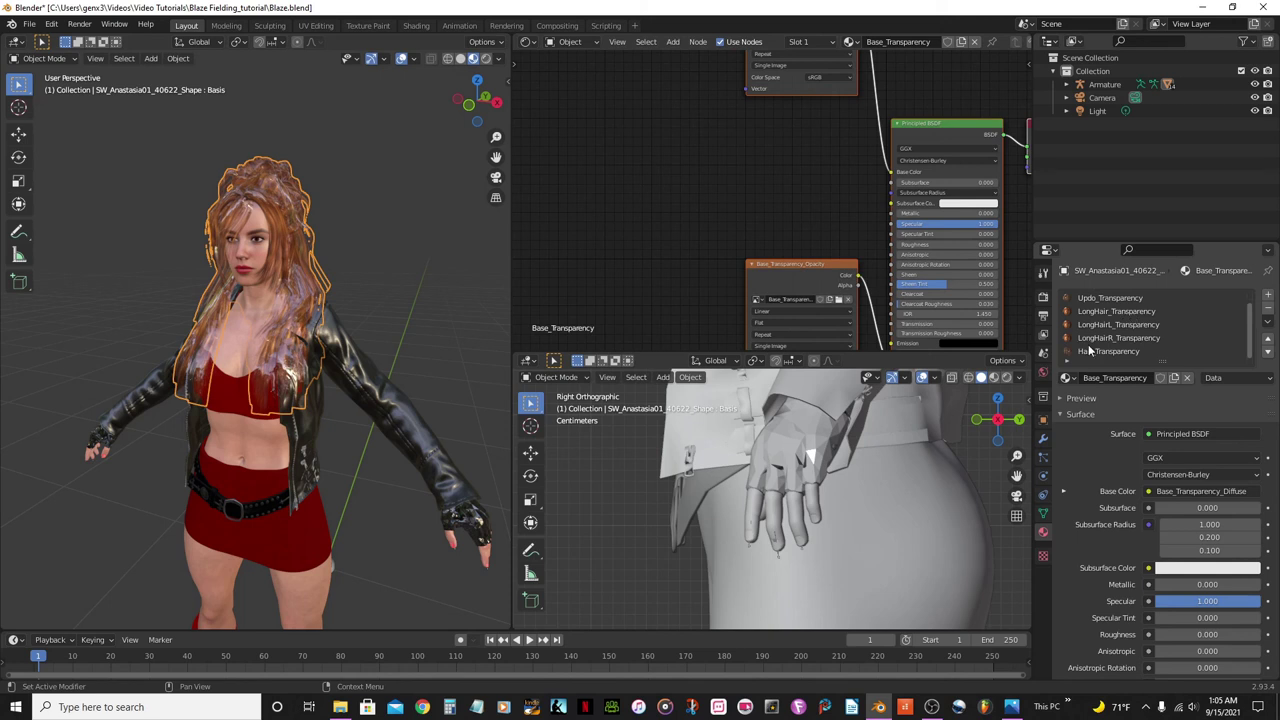
pyautogui.scroll(1, 1091, 349)
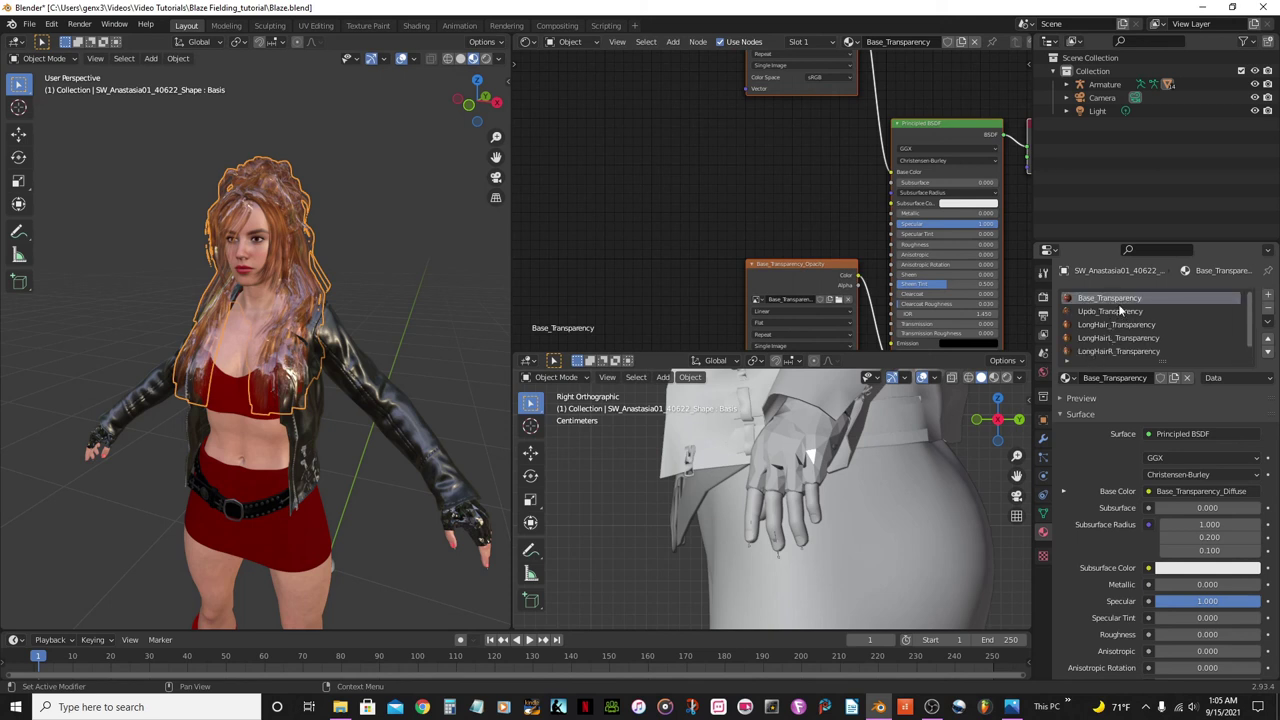
pyautogui.scroll(-1, 1112, 352)
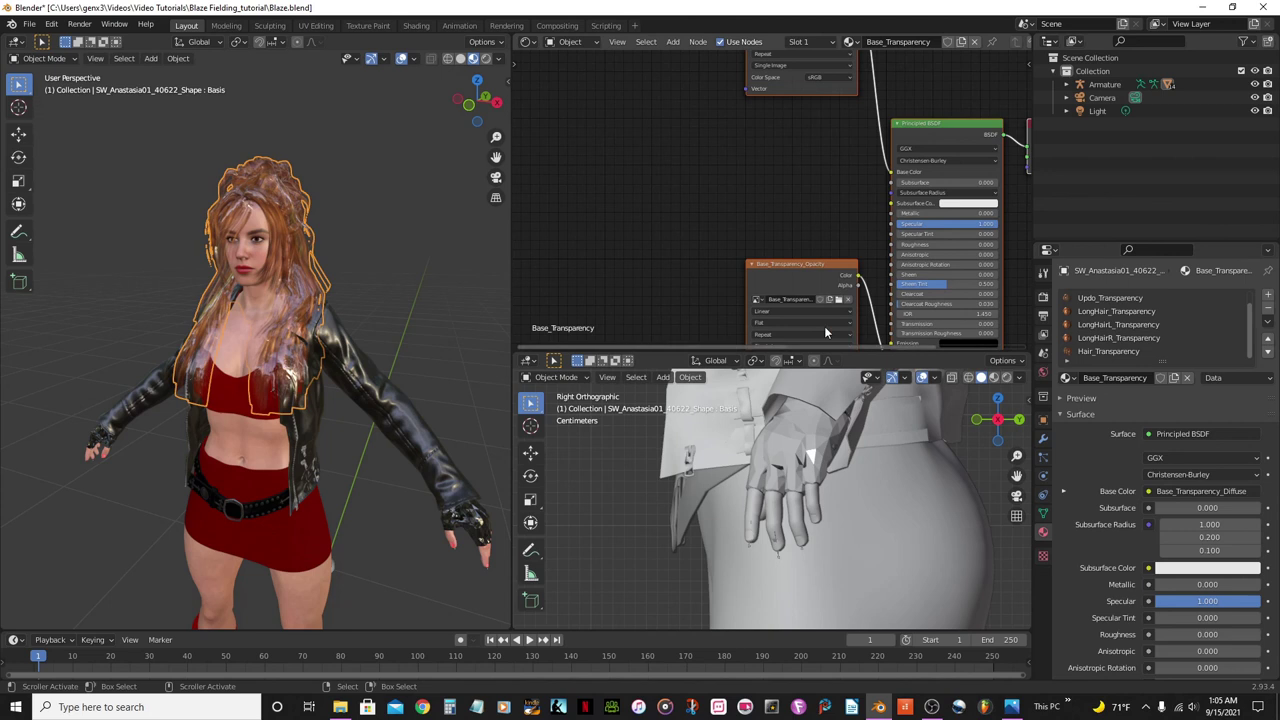
pyautogui.scroll(2, 373, 274)
pyautogui.scroll(-3, 373, 274)
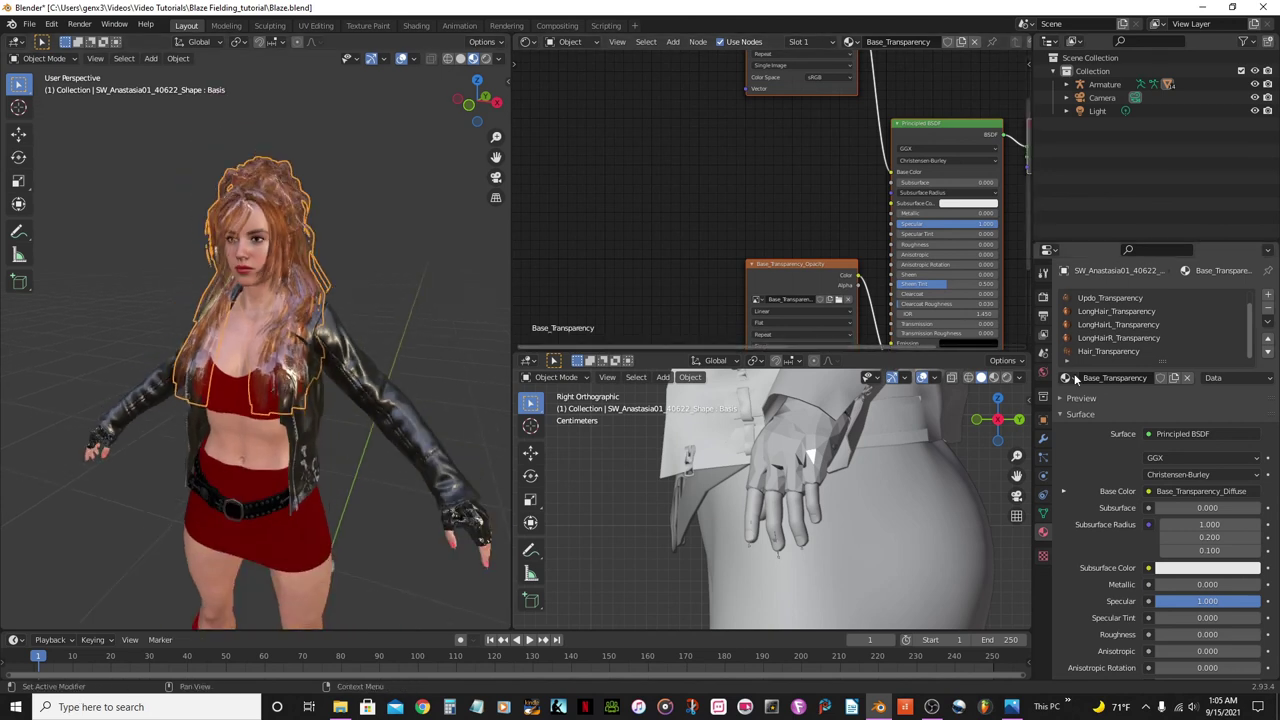
pyautogui.click(1043, 440)
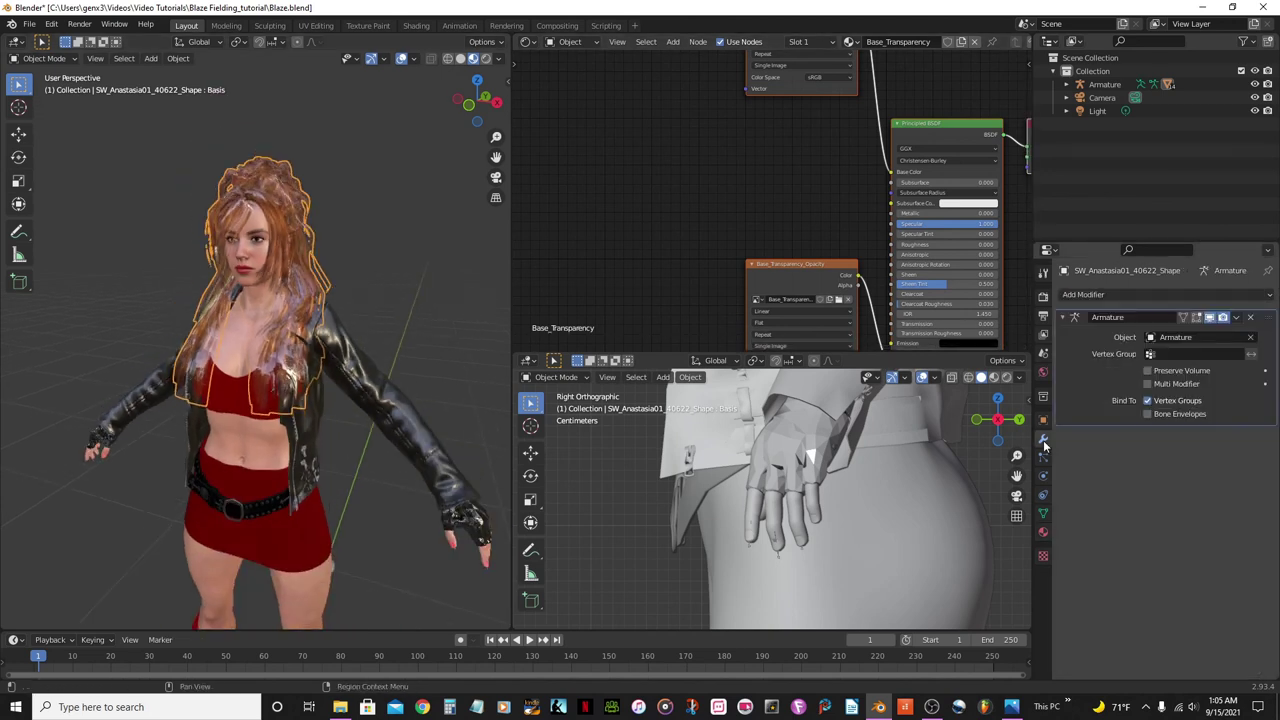
pyautogui.click(1184, 317)
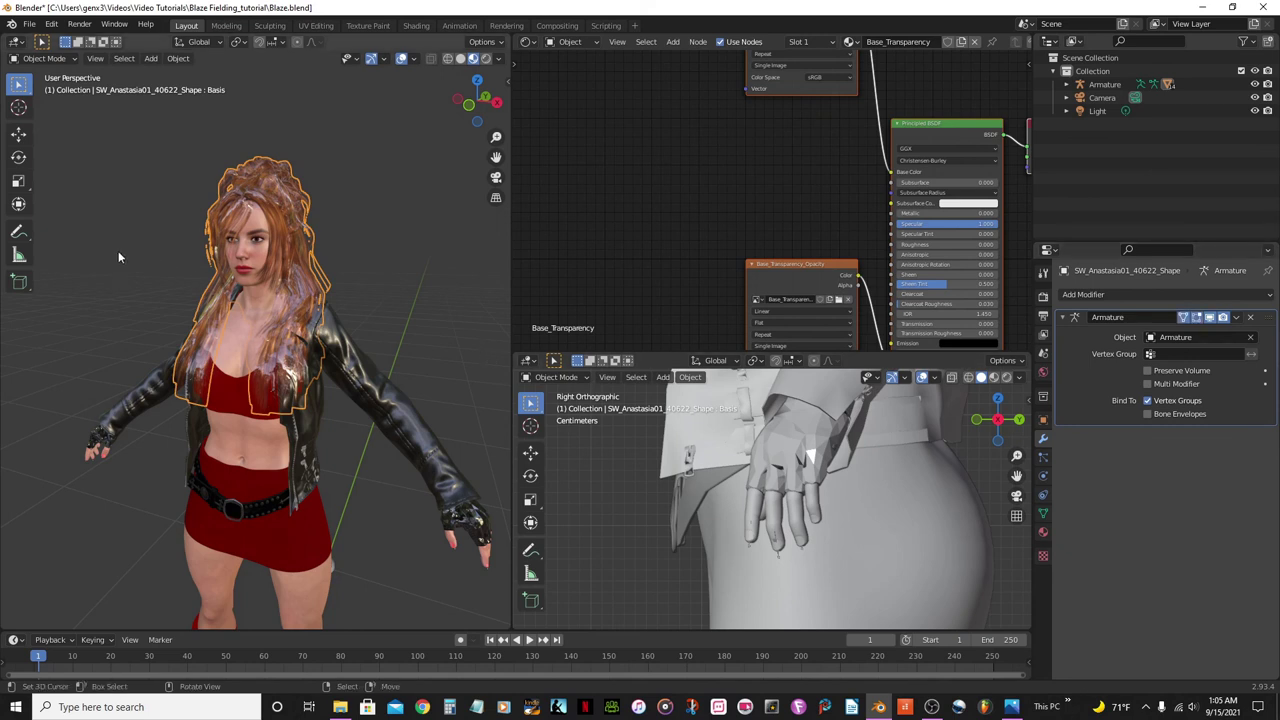
# Enter Edit Mode on the hair mesh, clear the selection and select only the faces assigned to Hair_Transparency
pyautogui.press('Tab')
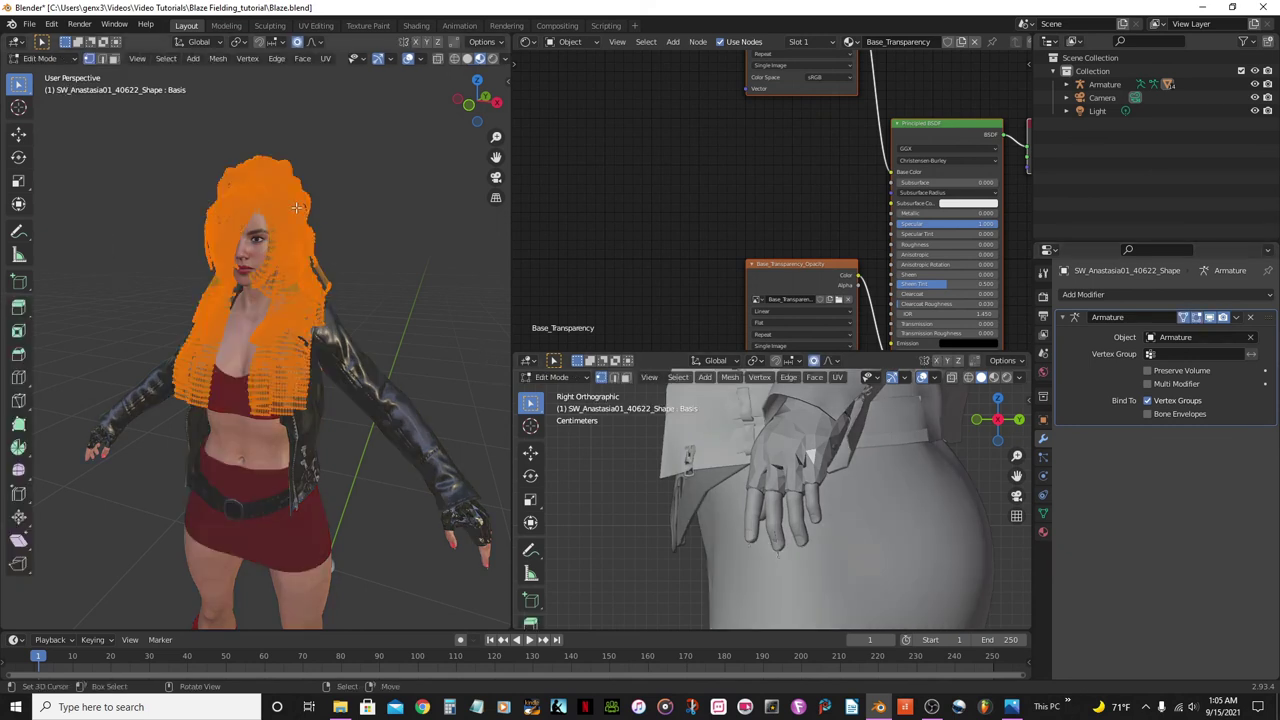
pyautogui.click(347, 233)
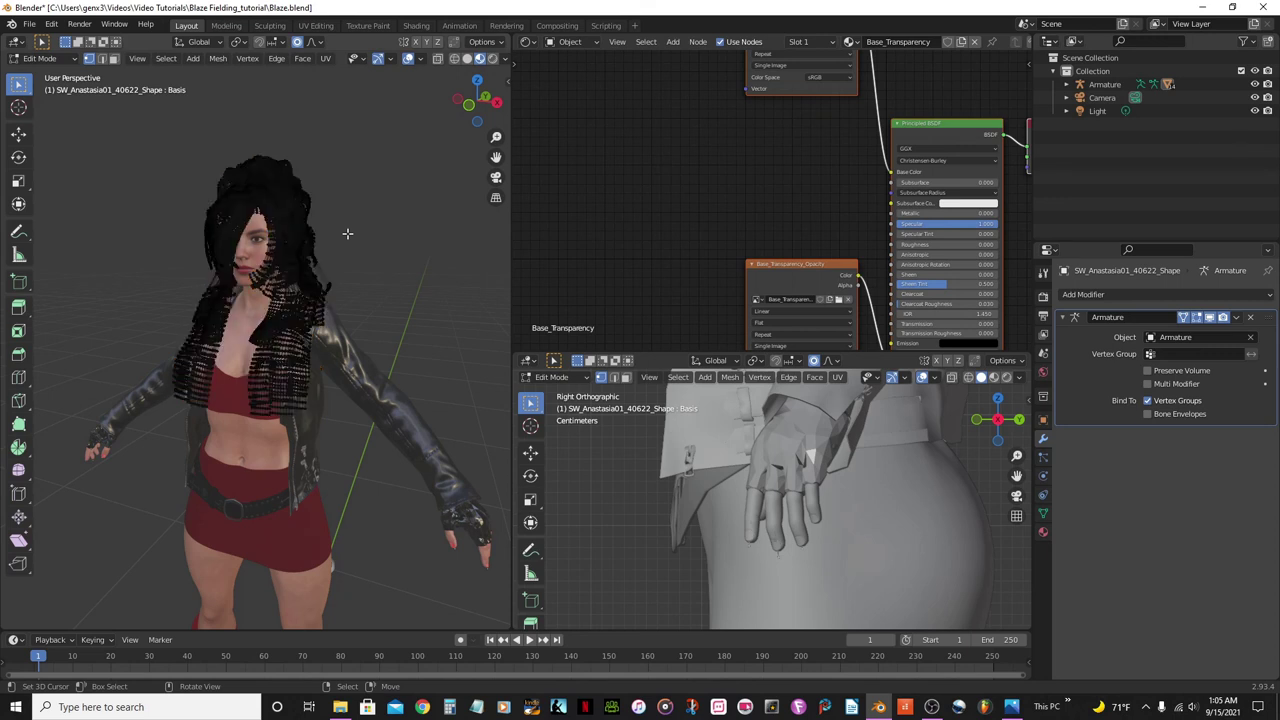
pyautogui.scroll(3, 347, 233)
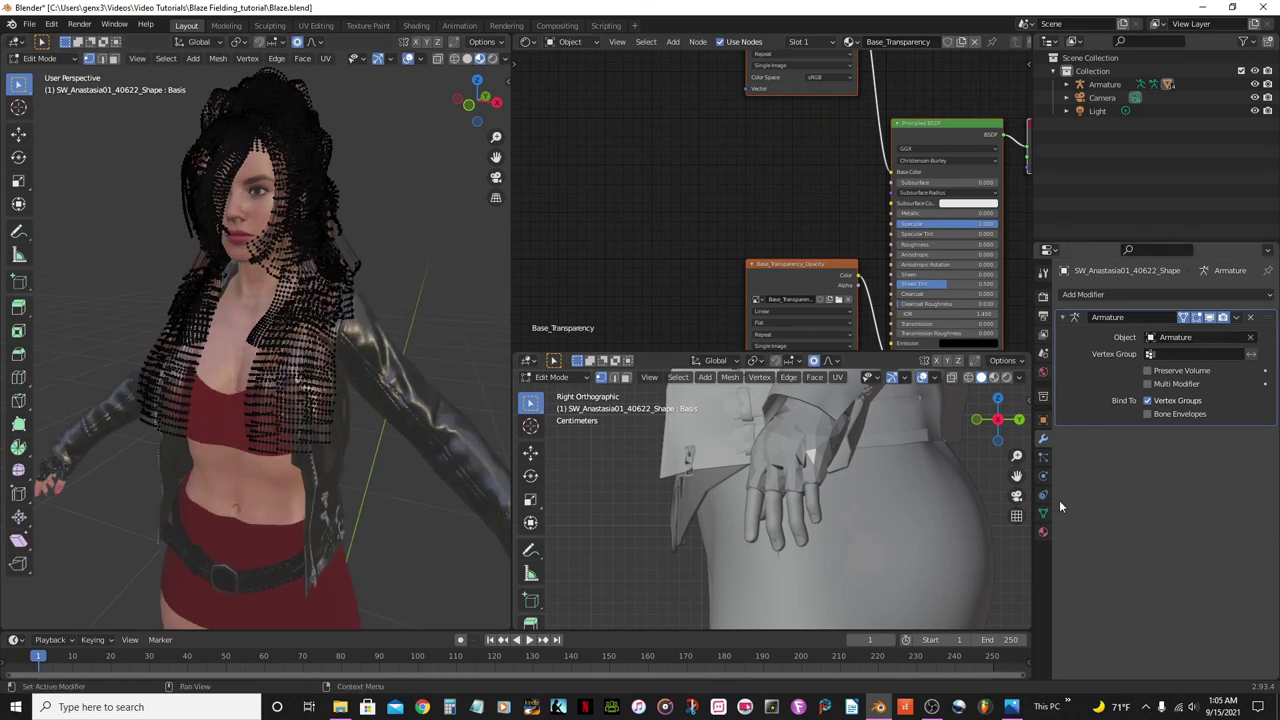
pyautogui.click(1044, 533)
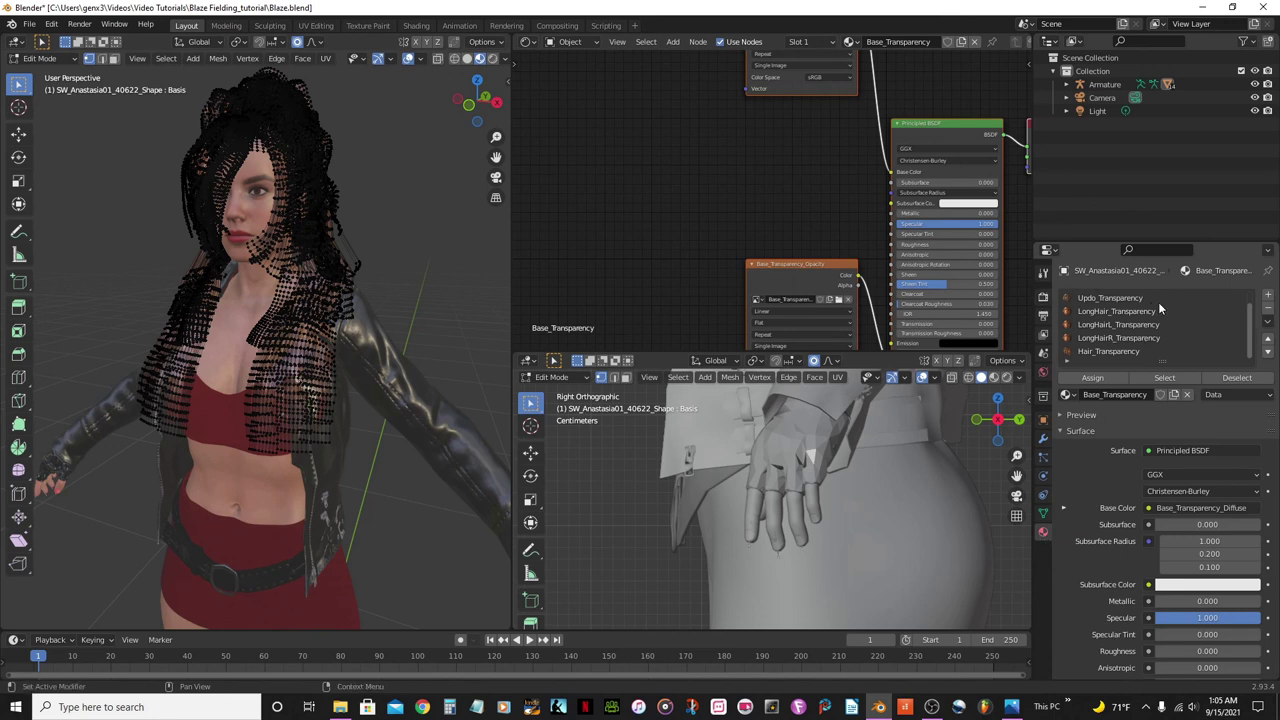
pyautogui.click(1105, 352)
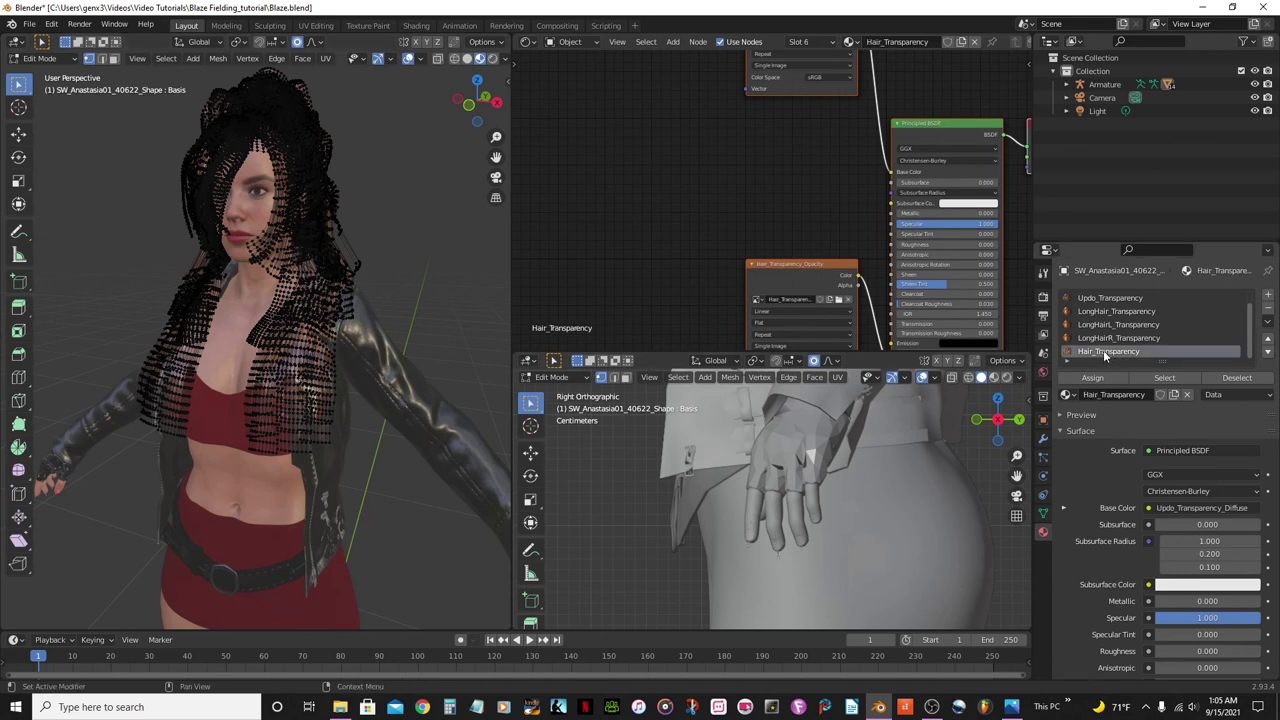
pyautogui.click(1165, 379)
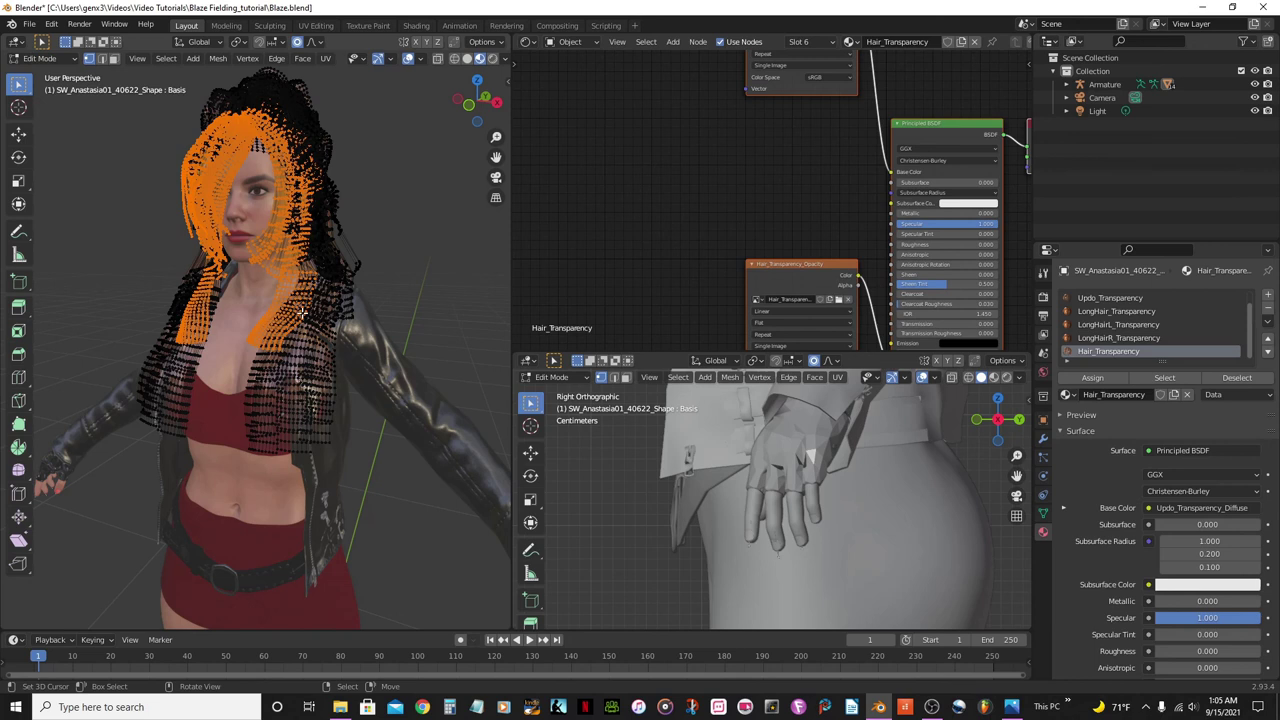
pyautogui.moveTo(302, 312); pyautogui.dragTo(386, 428, button='middle')
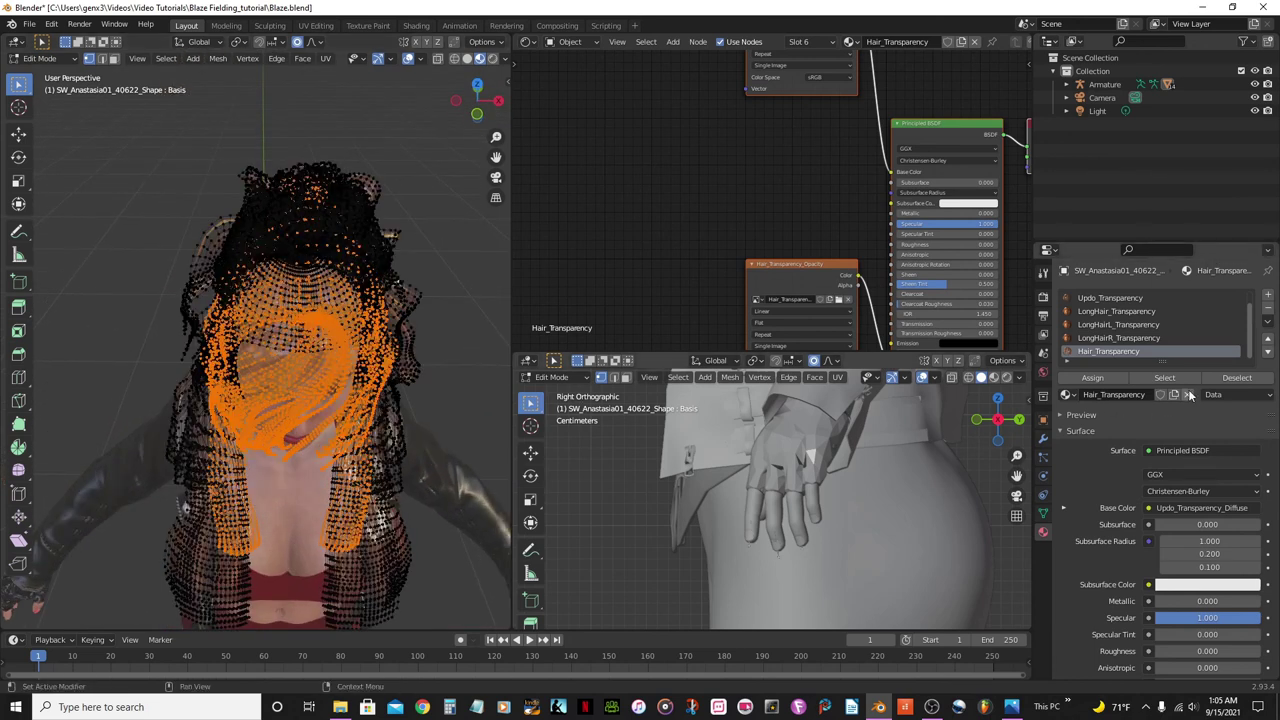
# Deselect the Hair_Transparency faces, then highlight the LongHairR_Transparency faces and deselect them again
pyautogui.click(1236, 378)
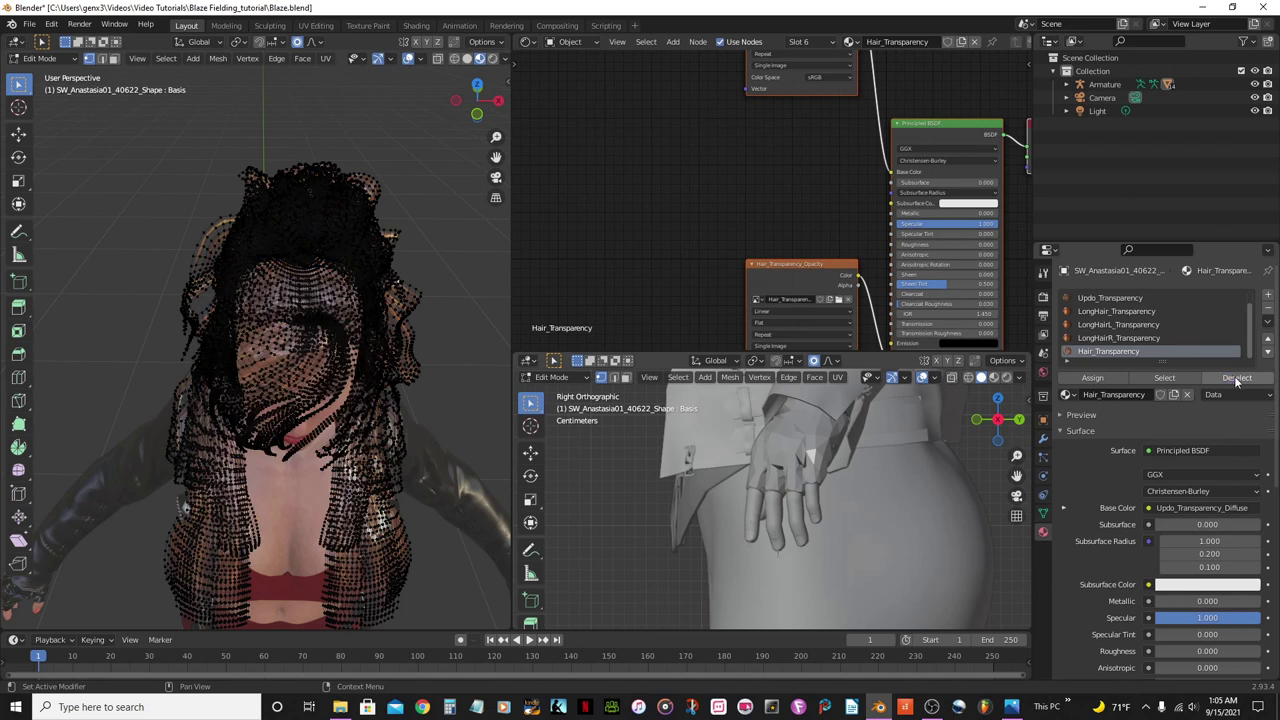
pyautogui.click(1120, 338)
pyautogui.click(1165, 378)
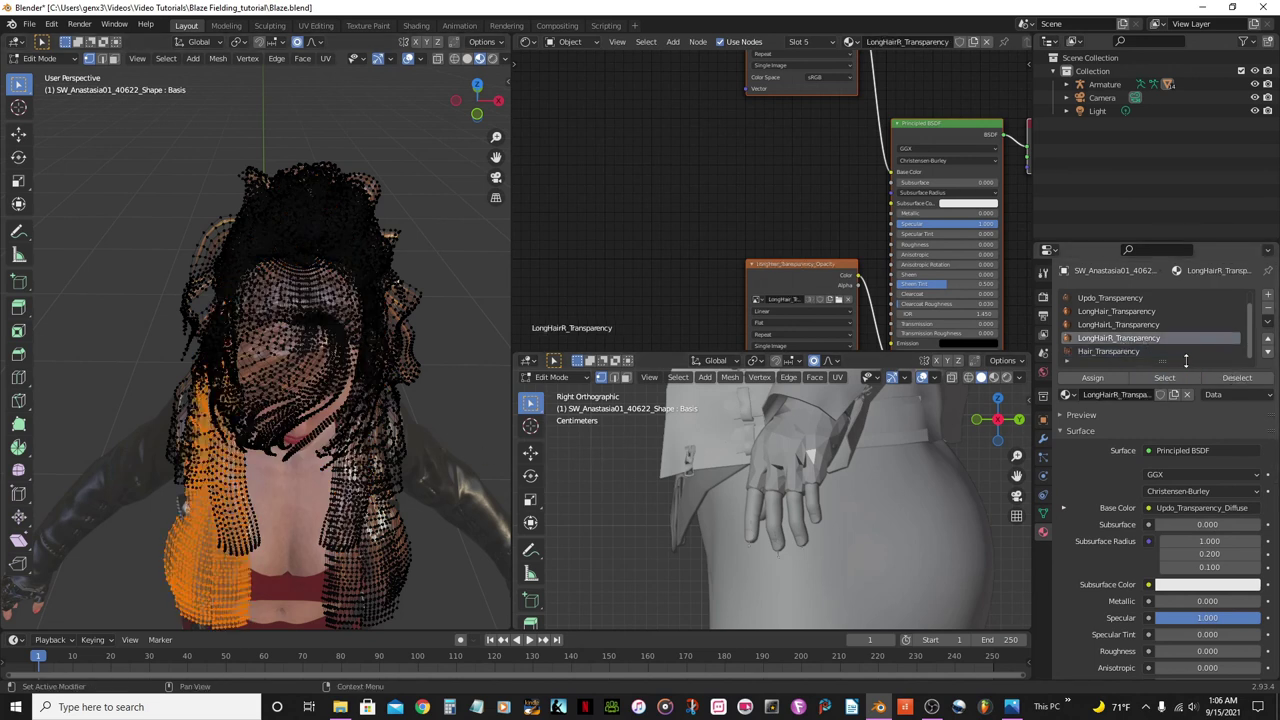
pyautogui.click(1234, 378)
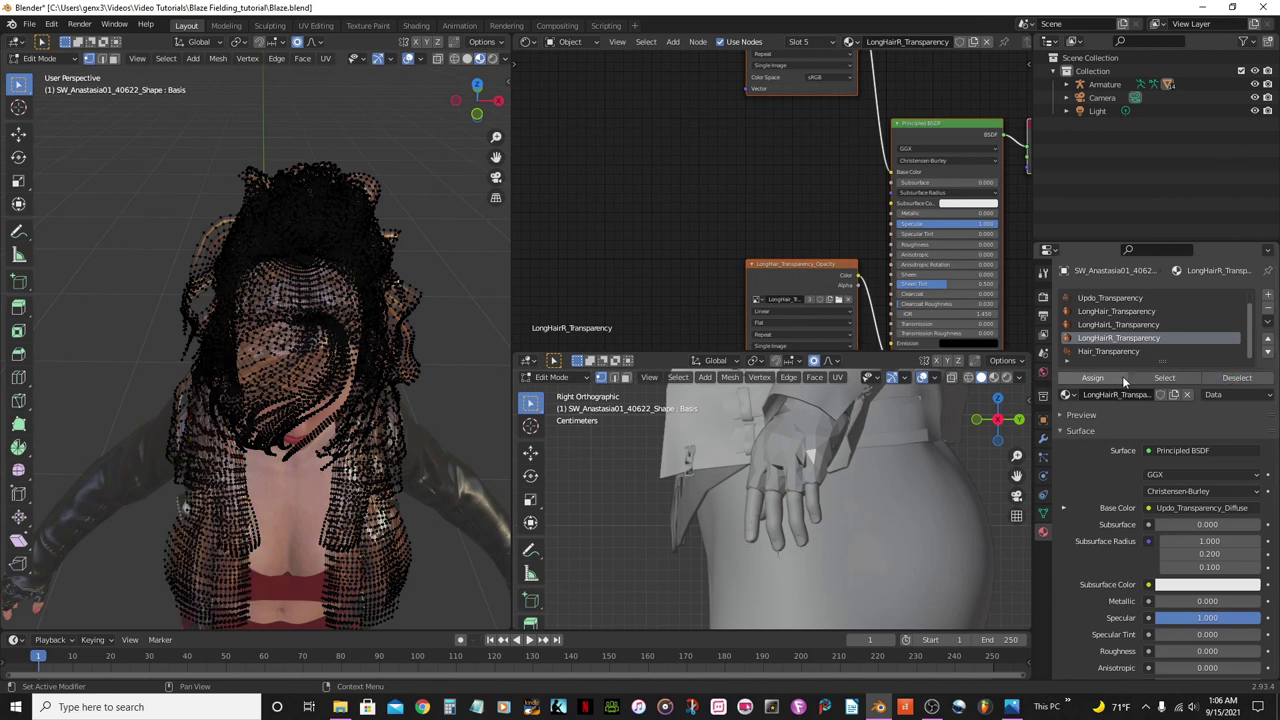
# Make Hair_Transparency the active material slot and return the hair mesh to Object Mode
pyautogui.click(1116, 351)
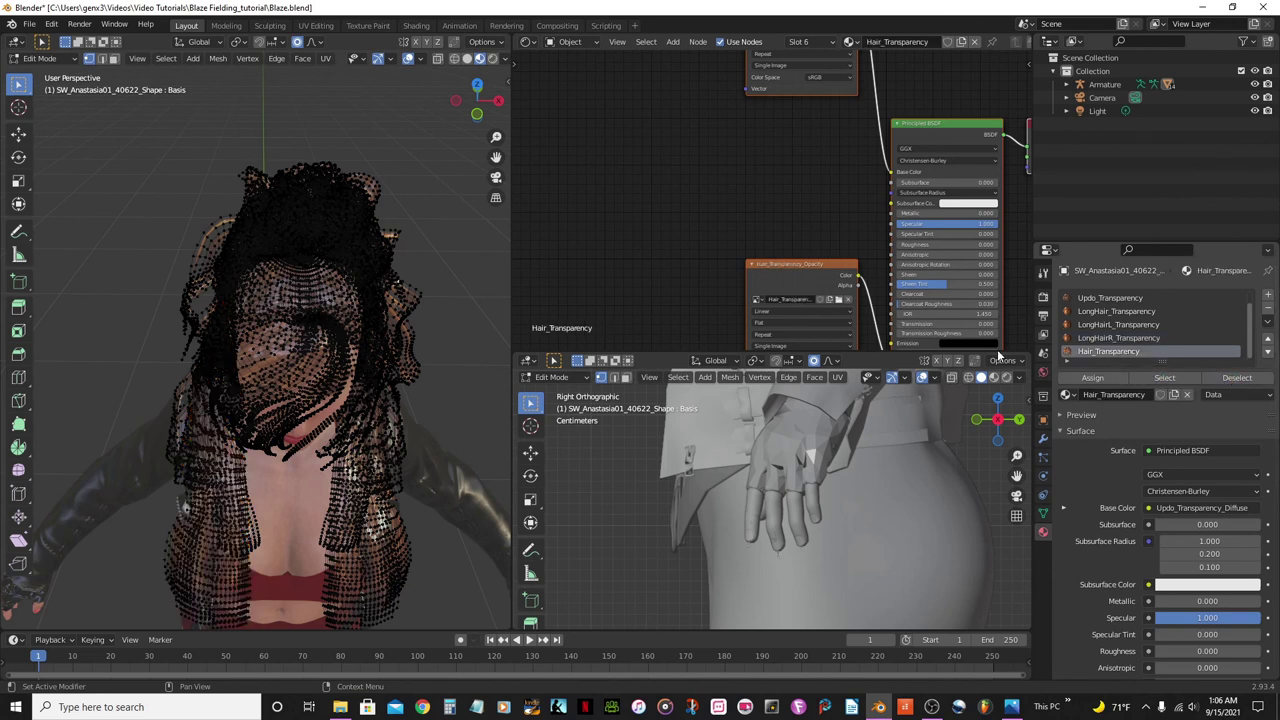
pyautogui.moveTo(288, 362); pyautogui.dragTo(240, 335, button='middle')
pyautogui.scroll(2, 240, 330)
pyautogui.press('Tab')
pyautogui.scroll(1, 241, 334)
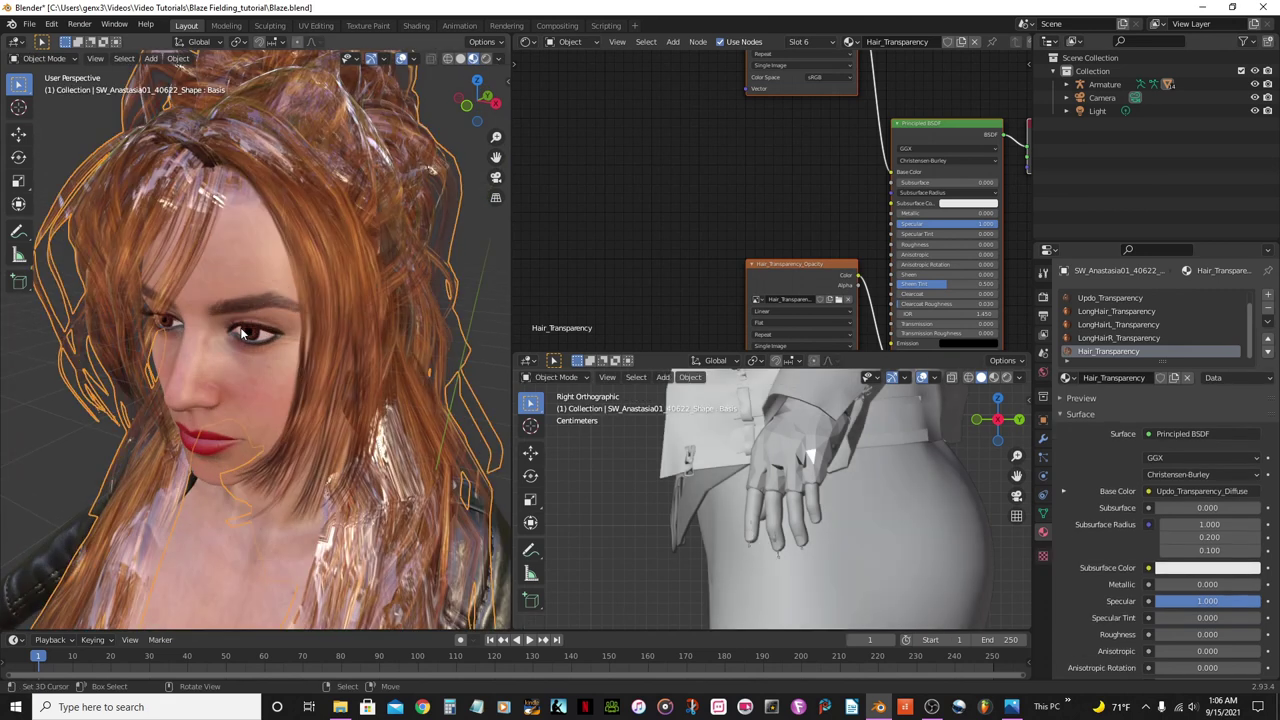
pyautogui.scroll(-1, 318, 251)
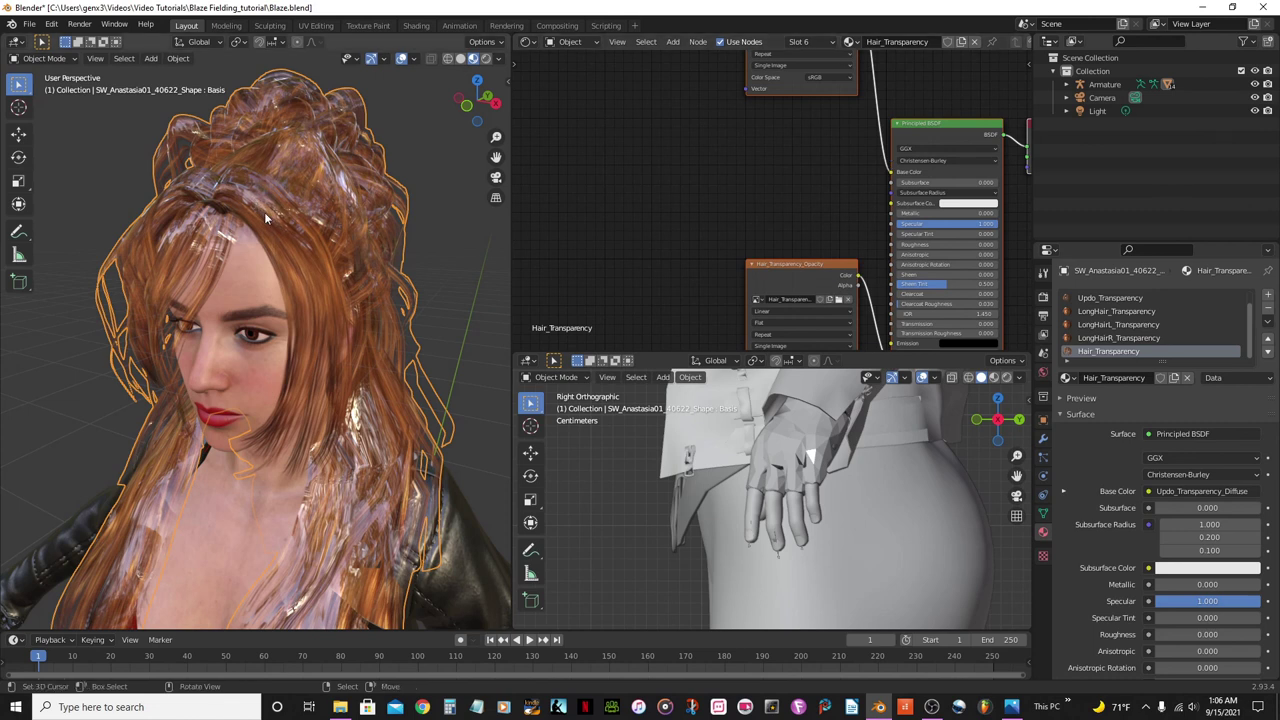
pyautogui.moveTo(324, 315)
pyautogui.mouseDown(button='middle')
pyautogui.moveTo(338, 327)
pyautogui.moveTo(318, 304)
pyautogui.moveTo(318, 320)
pyautogui.mouseUp(button='middle')
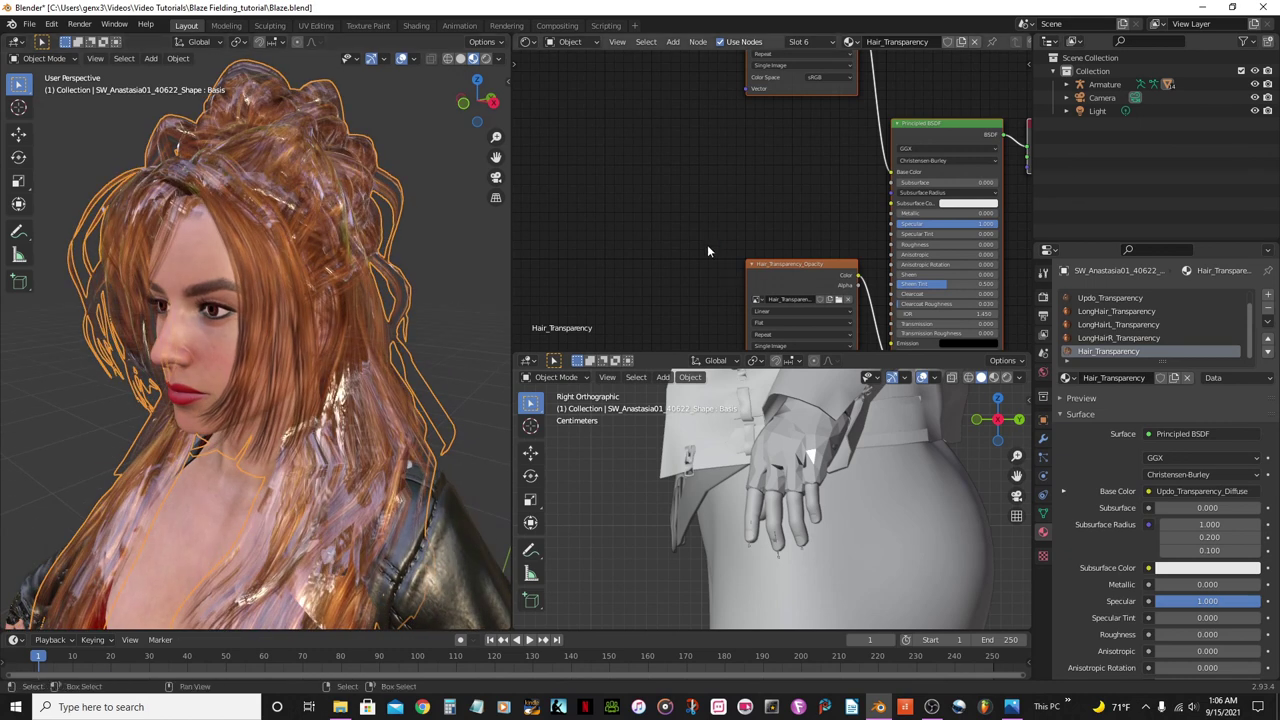
# Move the opacity and diffuse image texture nodes of Hair_Transparency farther away from the Principled BSDF node
pyautogui.click(785, 285)
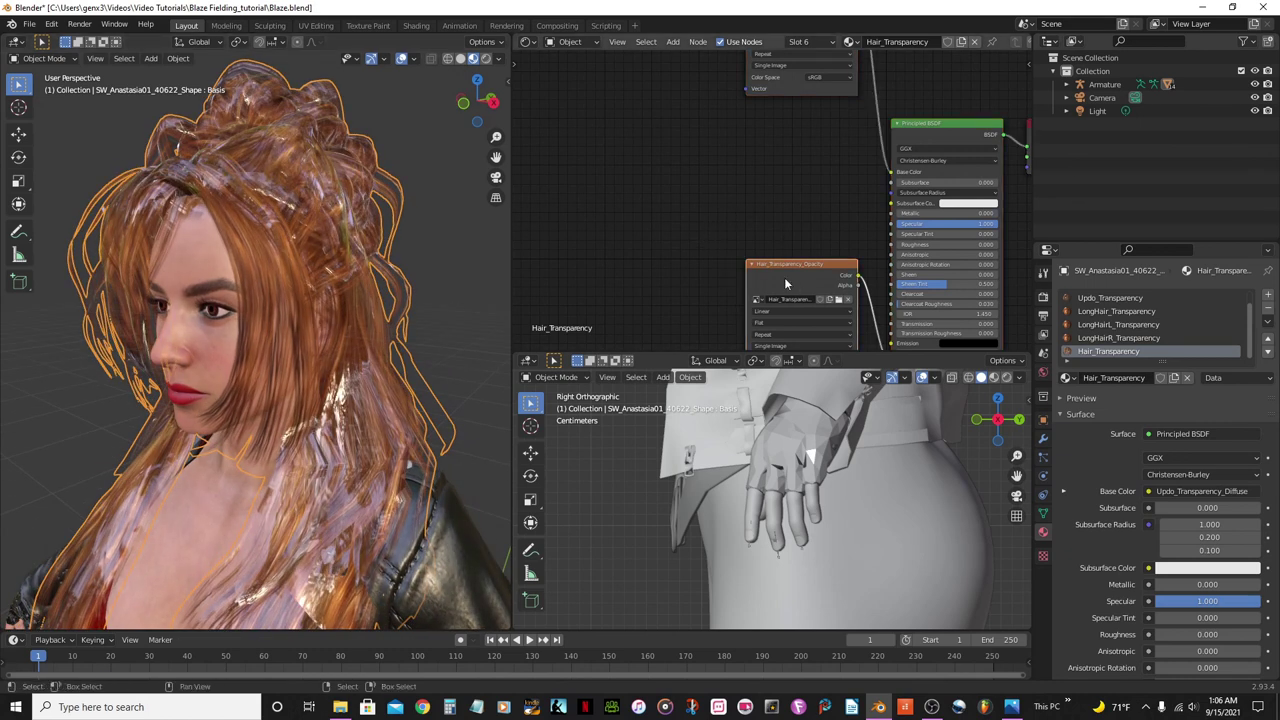
pyautogui.moveTo(785, 280); pyautogui.dragTo(651, 330)
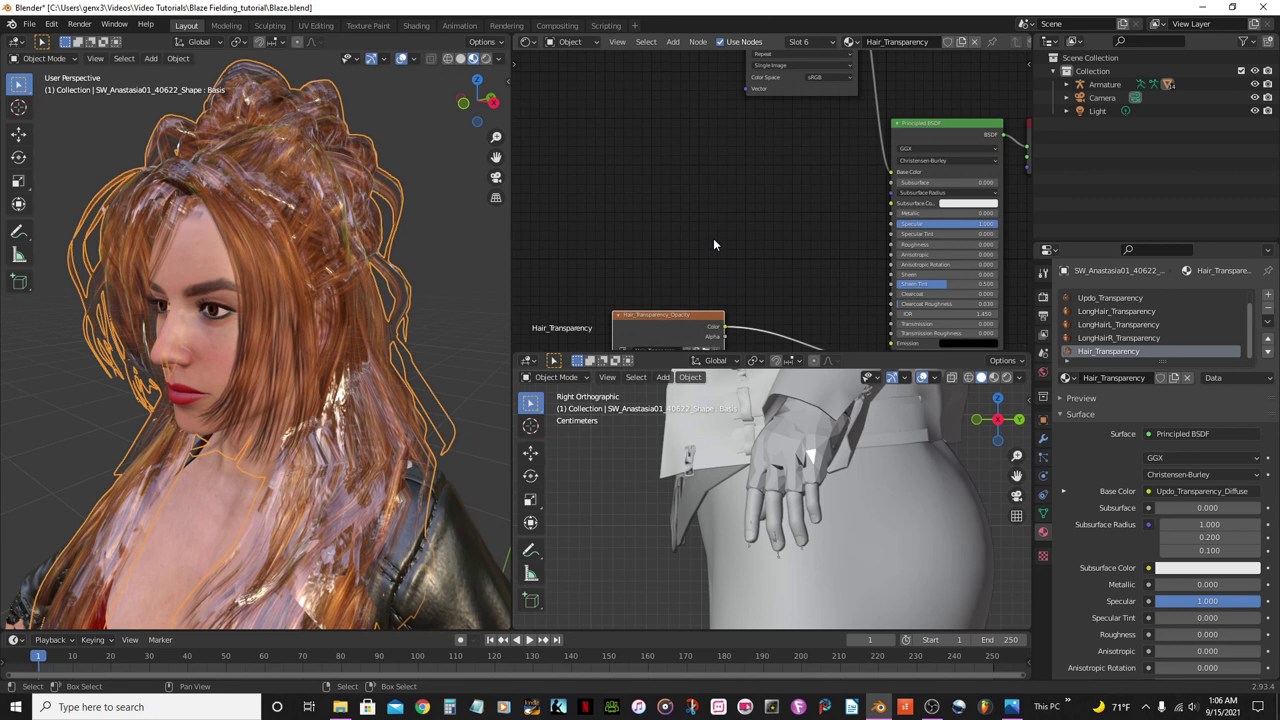
pyautogui.scroll(-1, 736, 213)
pyautogui.moveTo(736, 213); pyautogui.dragTo(740, 265, button='middle')
pyautogui.scroll(2, 741, 265)
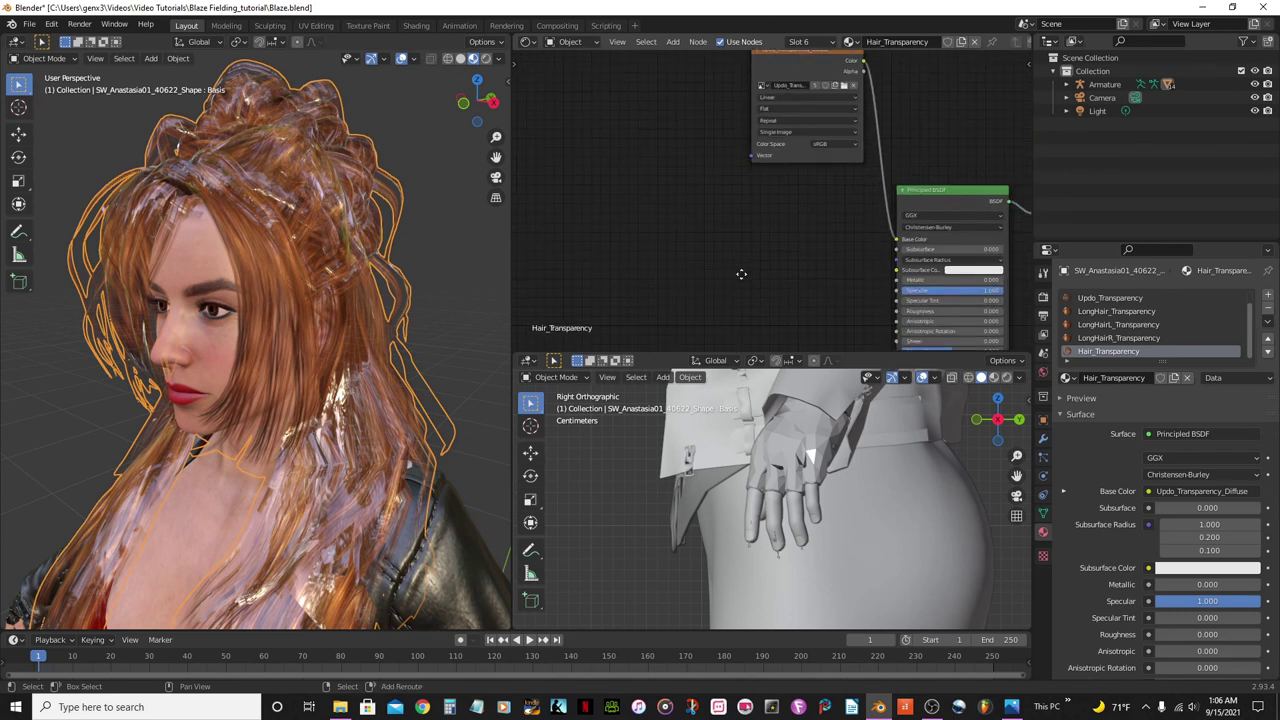
pyautogui.moveTo(775, 95); pyautogui.dragTo(653, 183)
# Set the Principled BSDF of Hair_Transparency to Specular 0.2 and Roughness 0.6
pyautogui.scroll(1, 822, 262)
pyautogui.moveTo(822, 262); pyautogui.dragTo(669, 185, button='middle')
pyautogui.scroll(1, 755, 229)
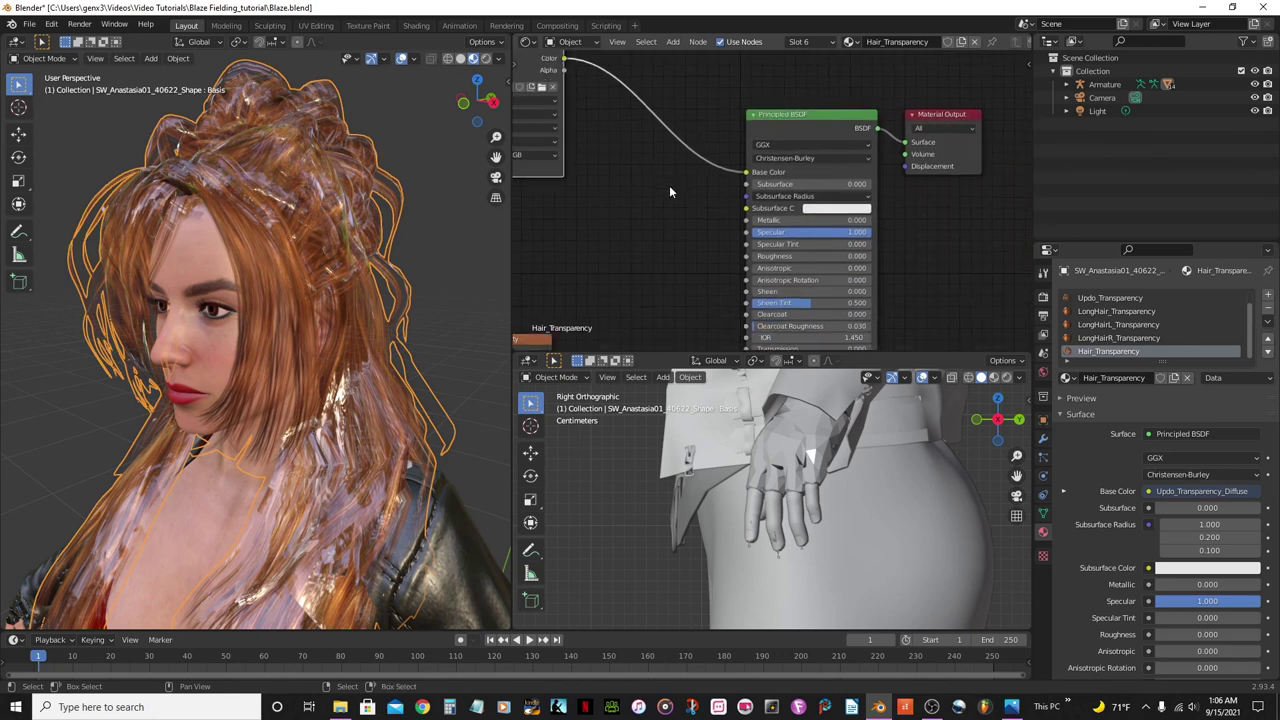
pyautogui.scroll(1, 676, 190)
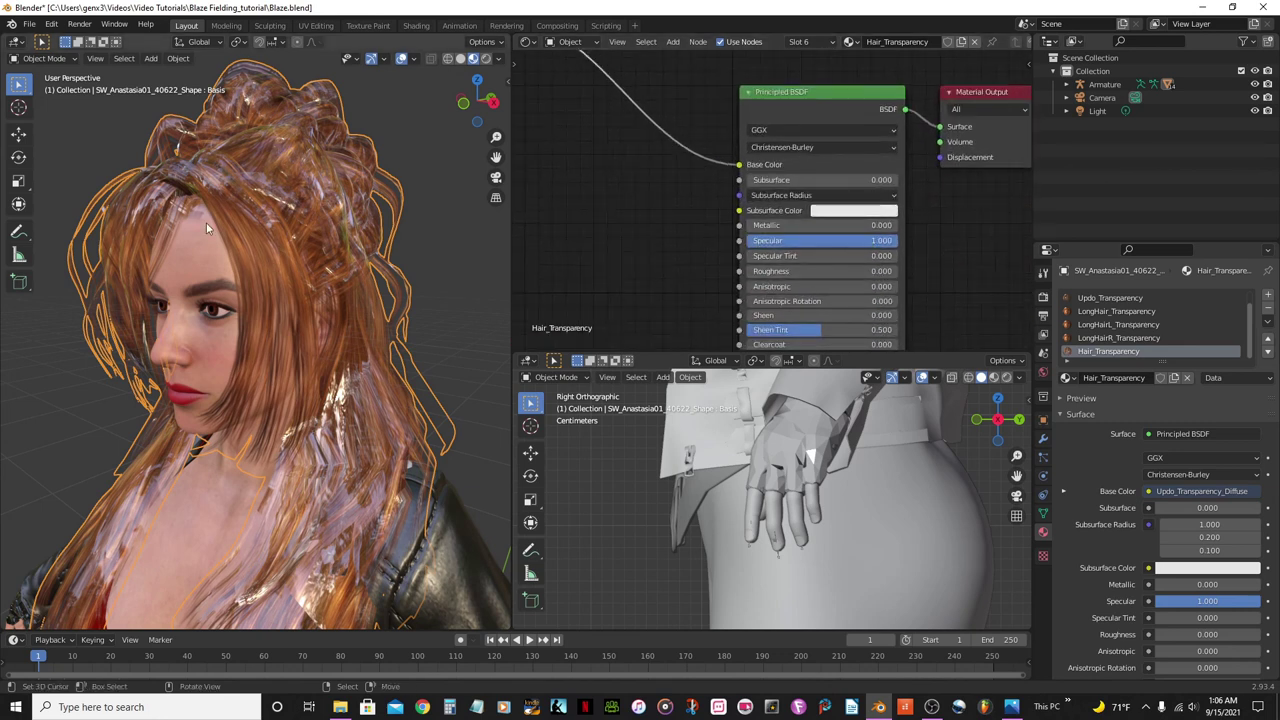
pyautogui.click(855, 241)
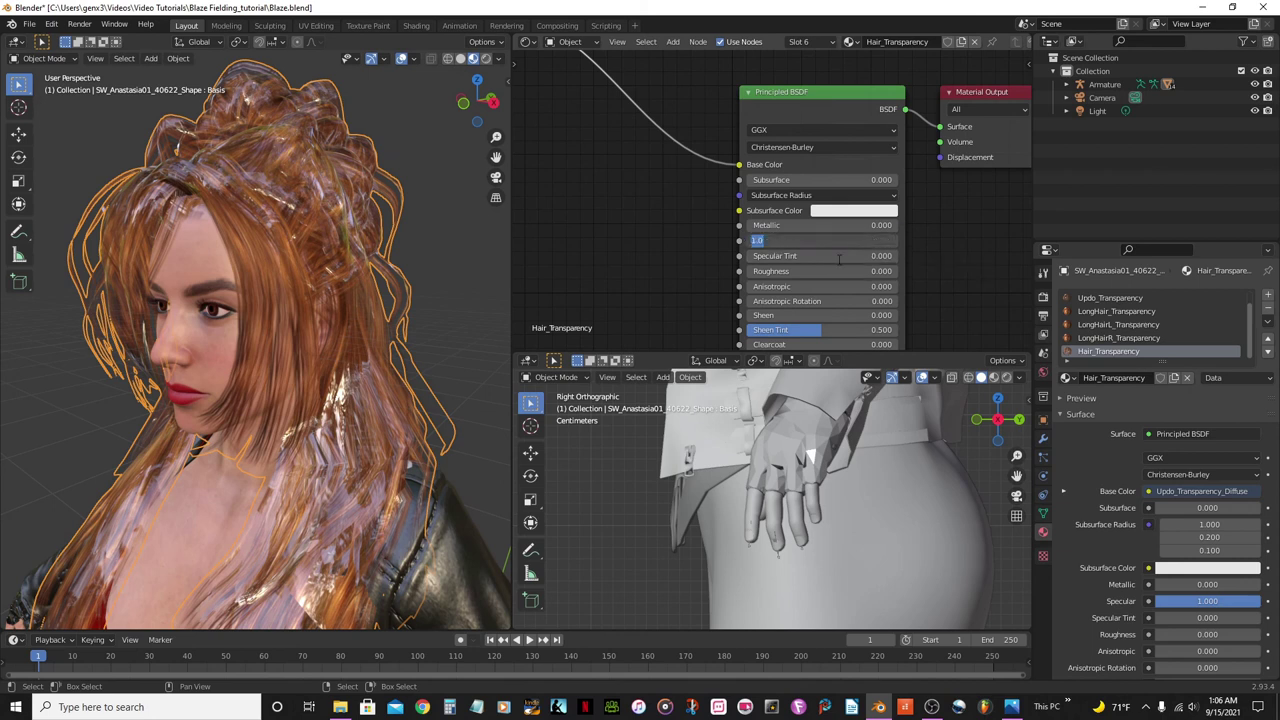
pyautogui.write('2')
pyautogui.press('Return')
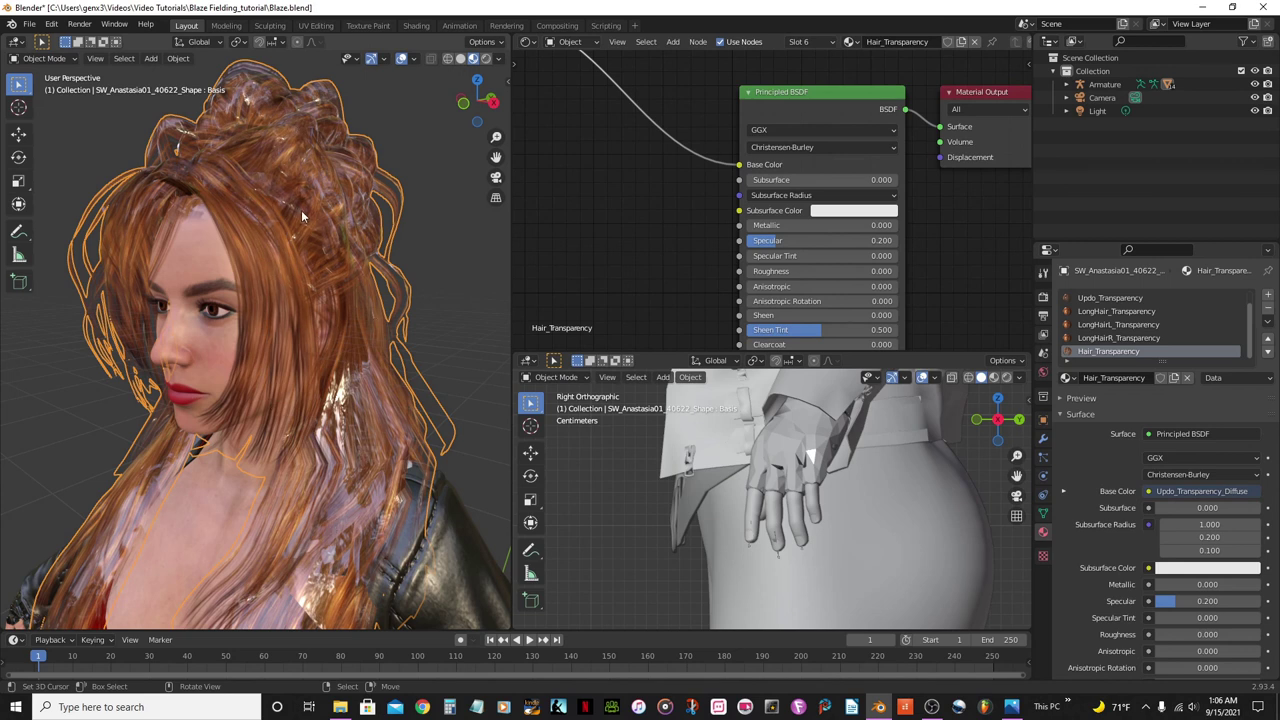
pyautogui.click(832, 271)
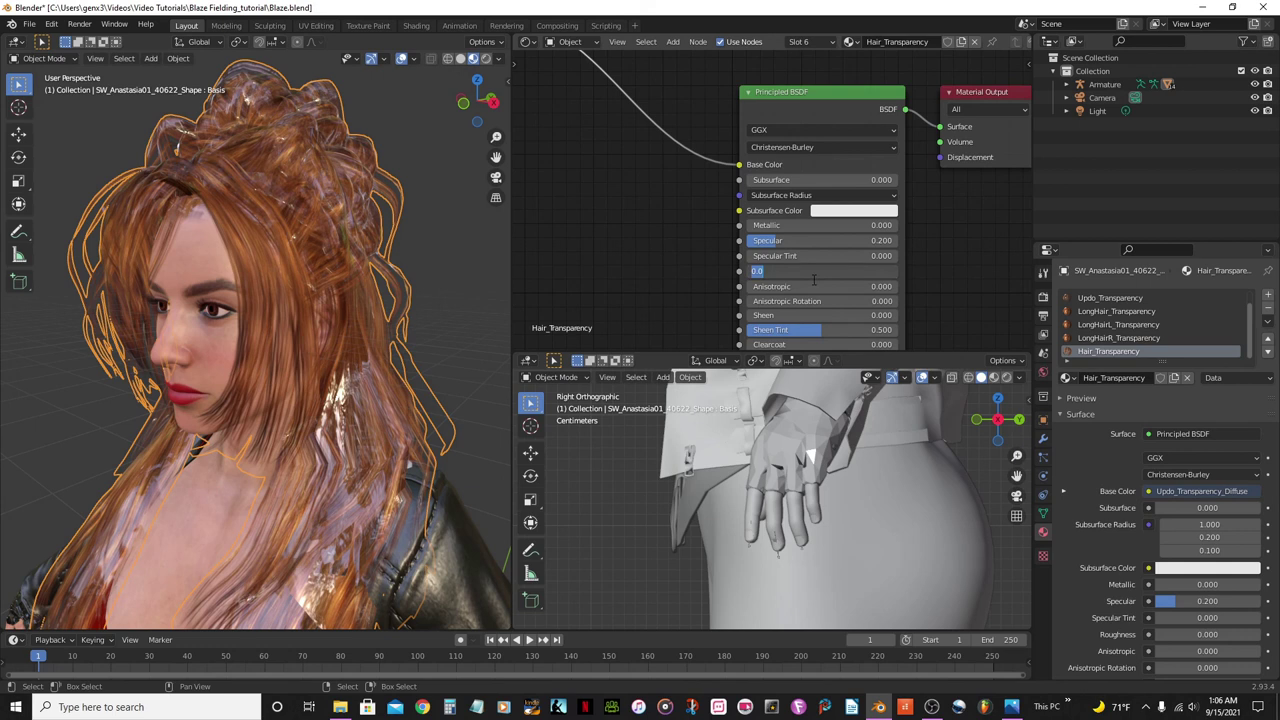
pyautogui.press('BackSpace')
pyautogui.write('.6')
pyautogui.press('Return')
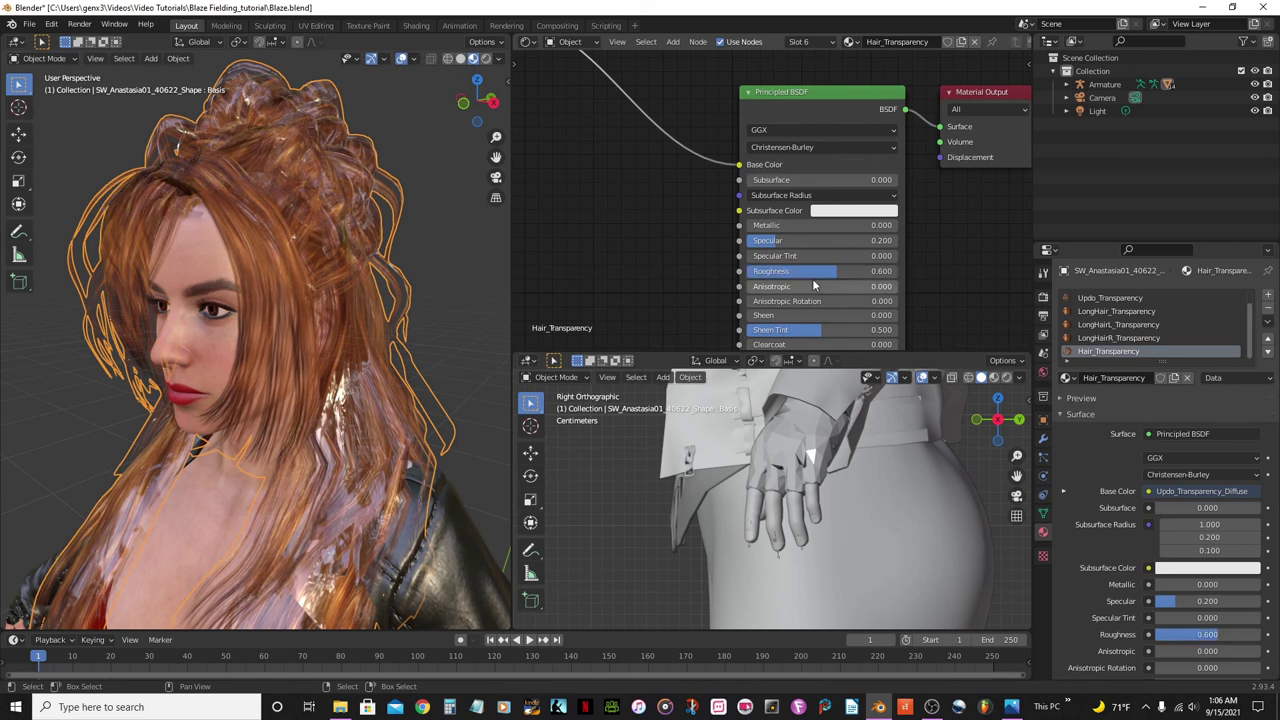
# Check the shine of the front hair strands on the character and save Blaze.blend
pyautogui.moveTo(244, 214); pyautogui.dragTo(263, 333, button='middle')
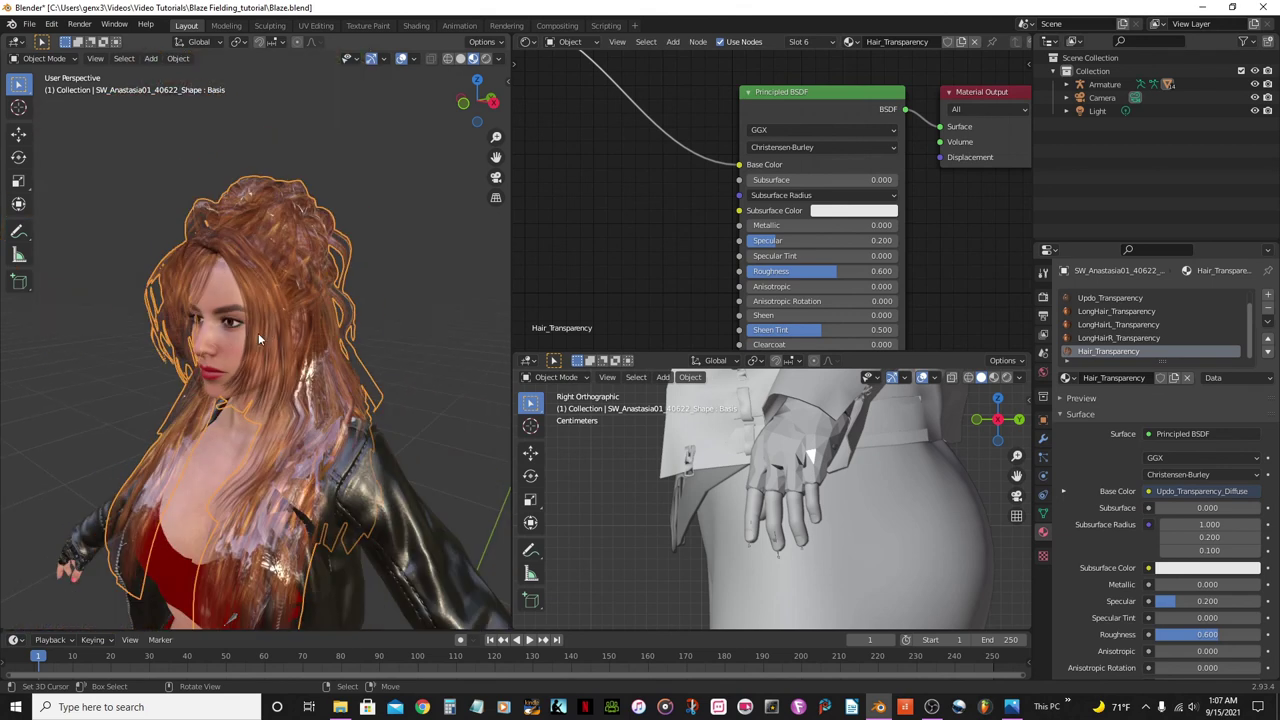
pyautogui.scroll(-3, 300, 248)
pyautogui.scroll(2, 300, 248)
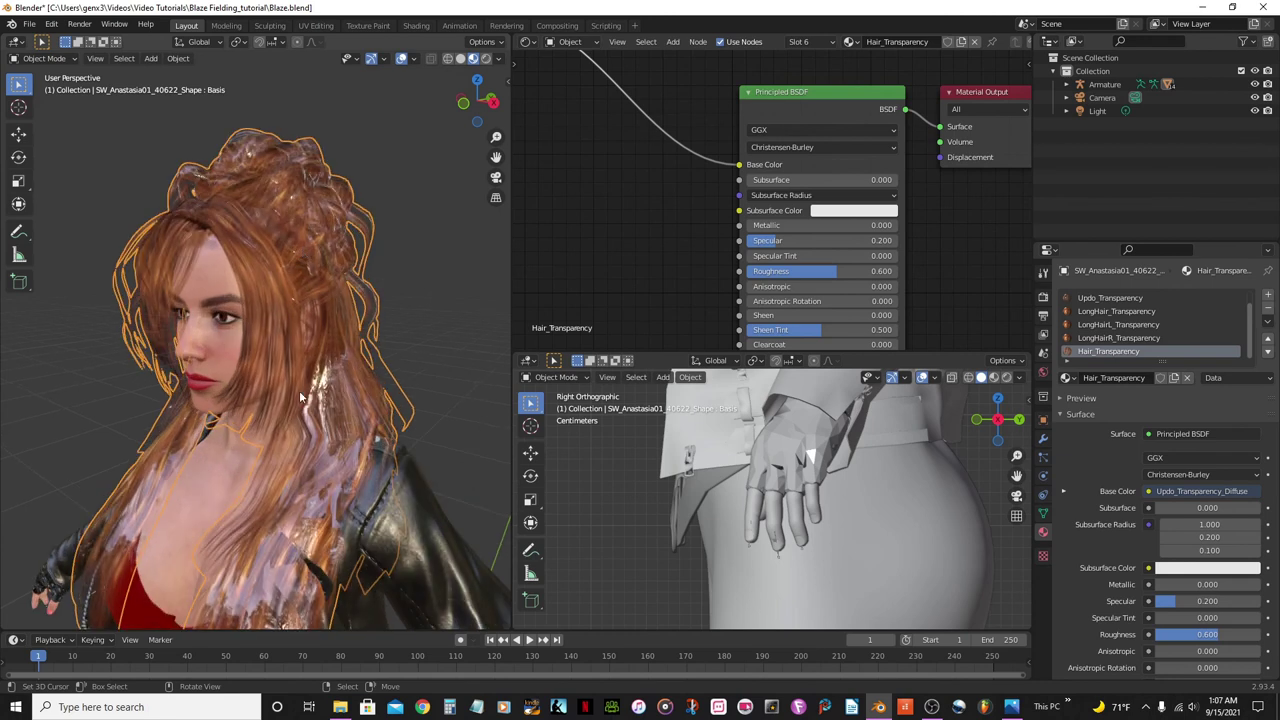
pyautogui.hotkey('ctrl', 's')
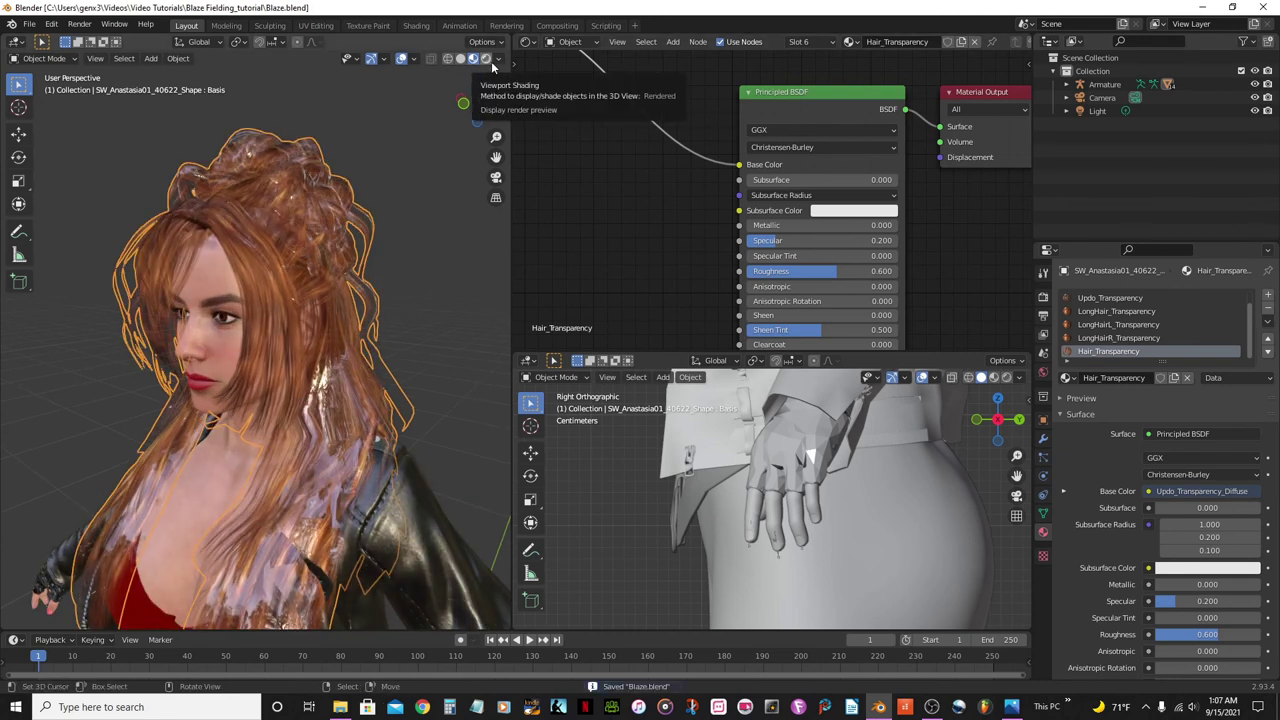
# Show the character from the front in rendered shading with the viewport overlays hidden
pyautogui.click(487, 61)
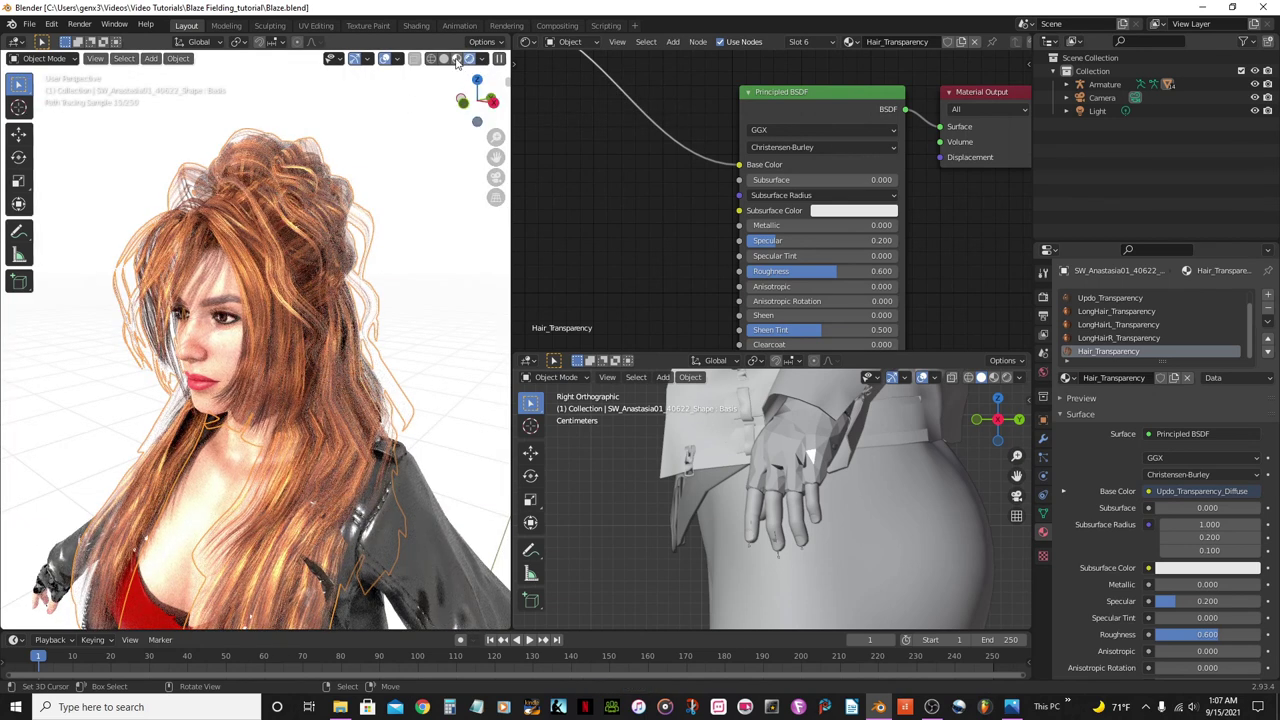
pyautogui.click(384, 60)
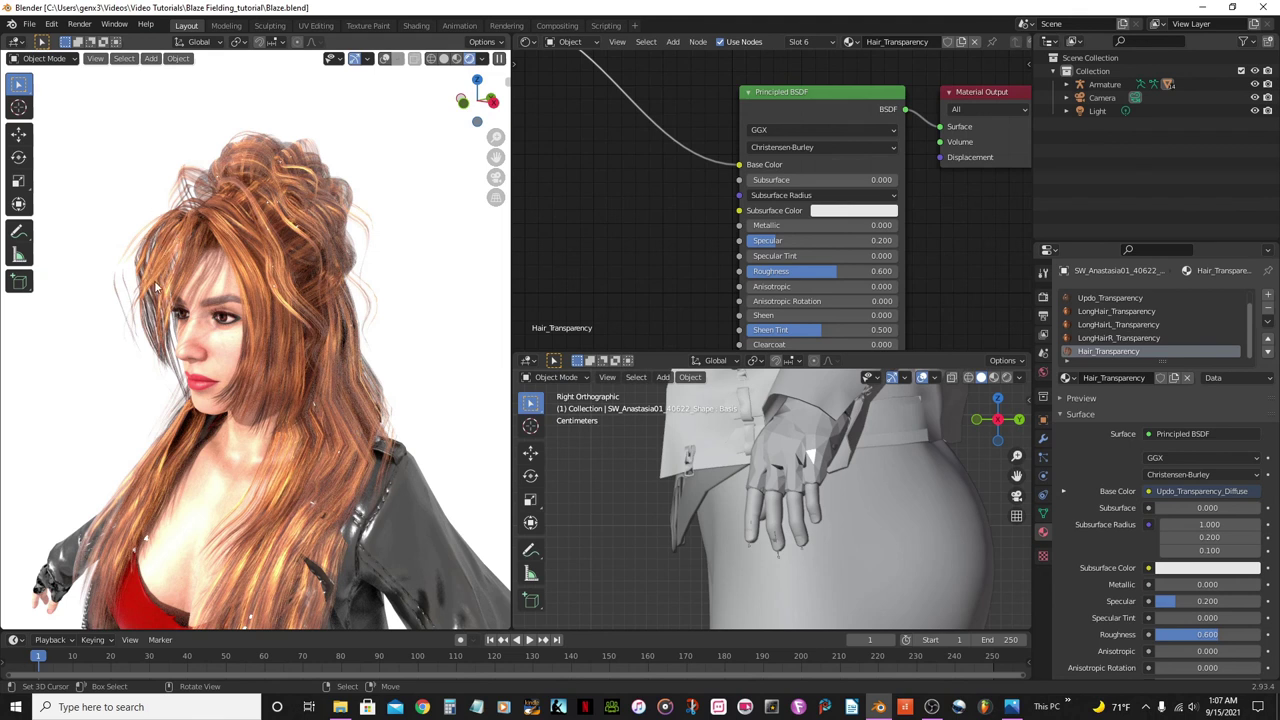
pyautogui.scroll(-3, 188, 282)
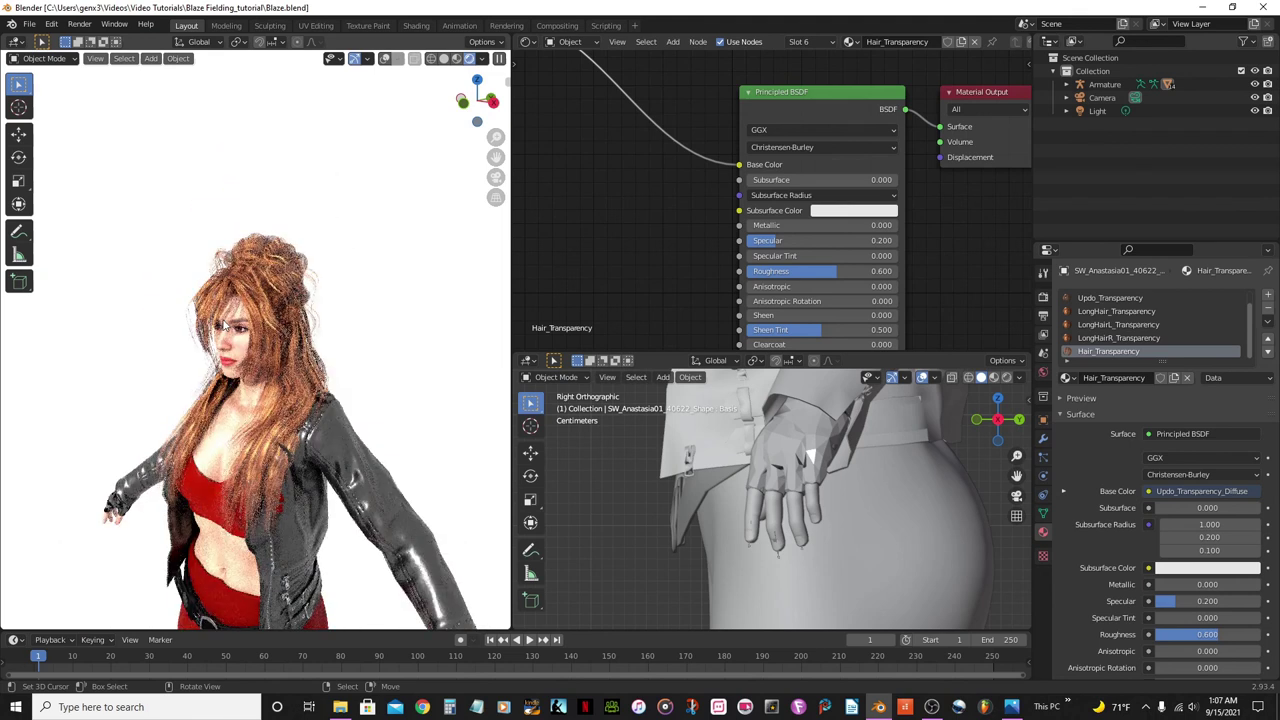
pyautogui.press('KP_1')
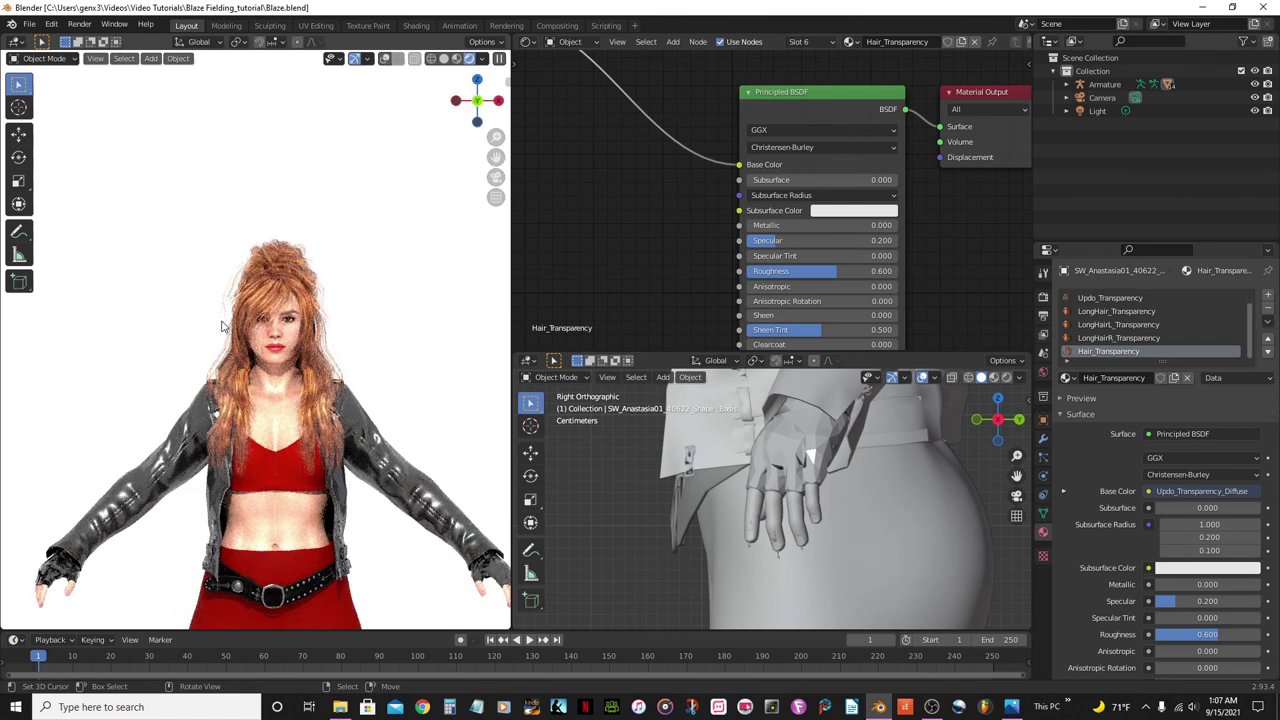
# Examine the rendered hair and outfit on the character from head to boots in the front view
pyautogui.scroll(-2, 222, 325)
pyautogui.keyDown('shift'); pyautogui.moveTo(232, 328); pyautogui.dragTo(252, 237, button='middle'); pyautogui.keyUp('shift')
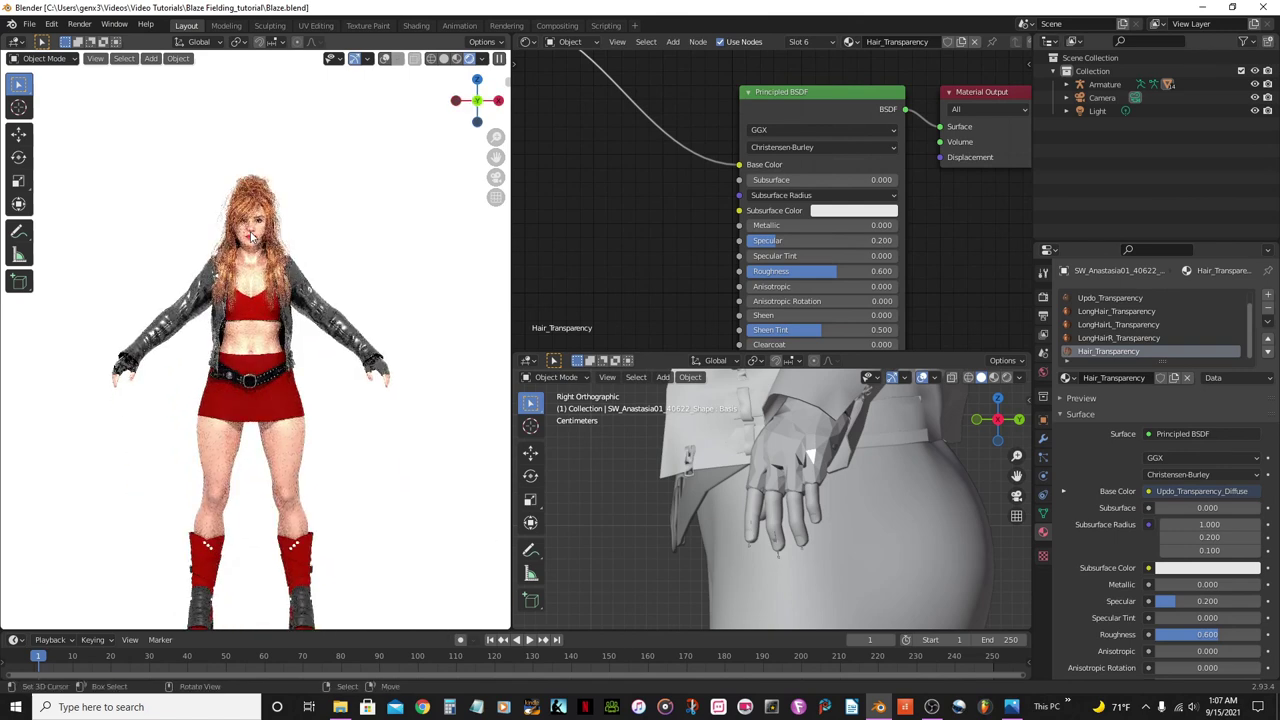
pyautogui.scroll(3, 252, 237)
pyautogui.scroll(-1, 313, 305)
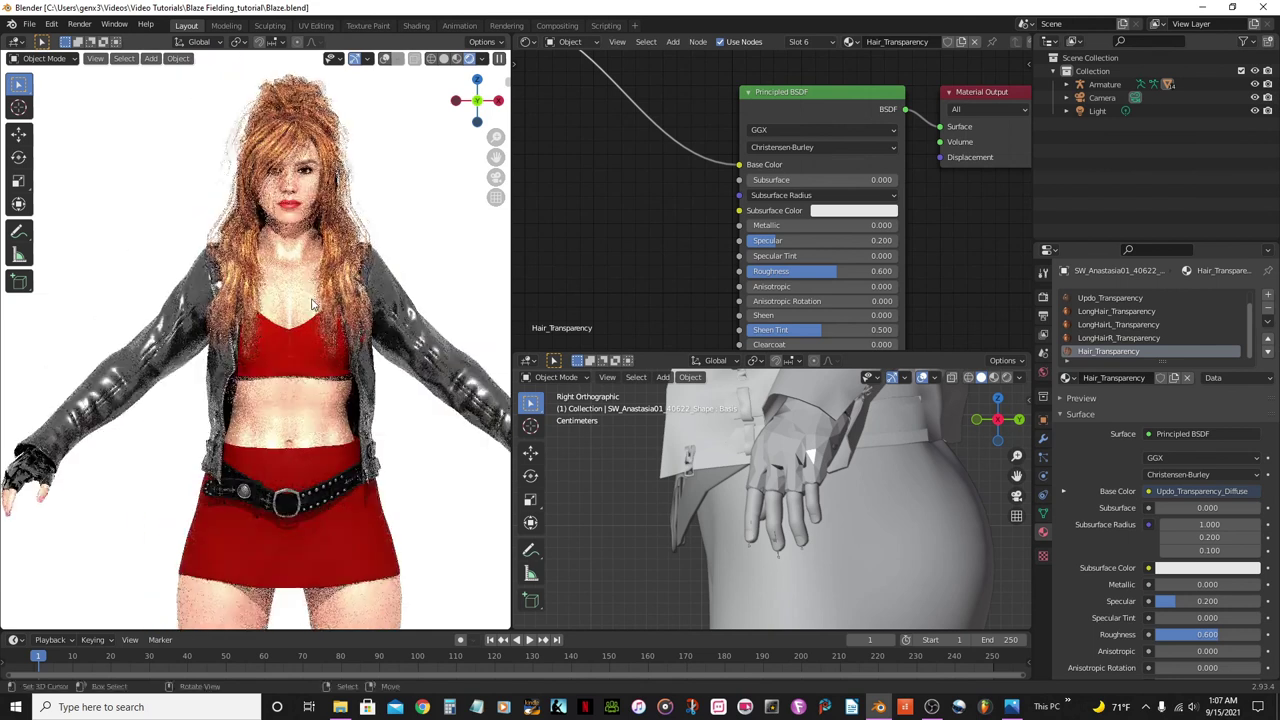
pyautogui.scroll(-2, 283, 388)
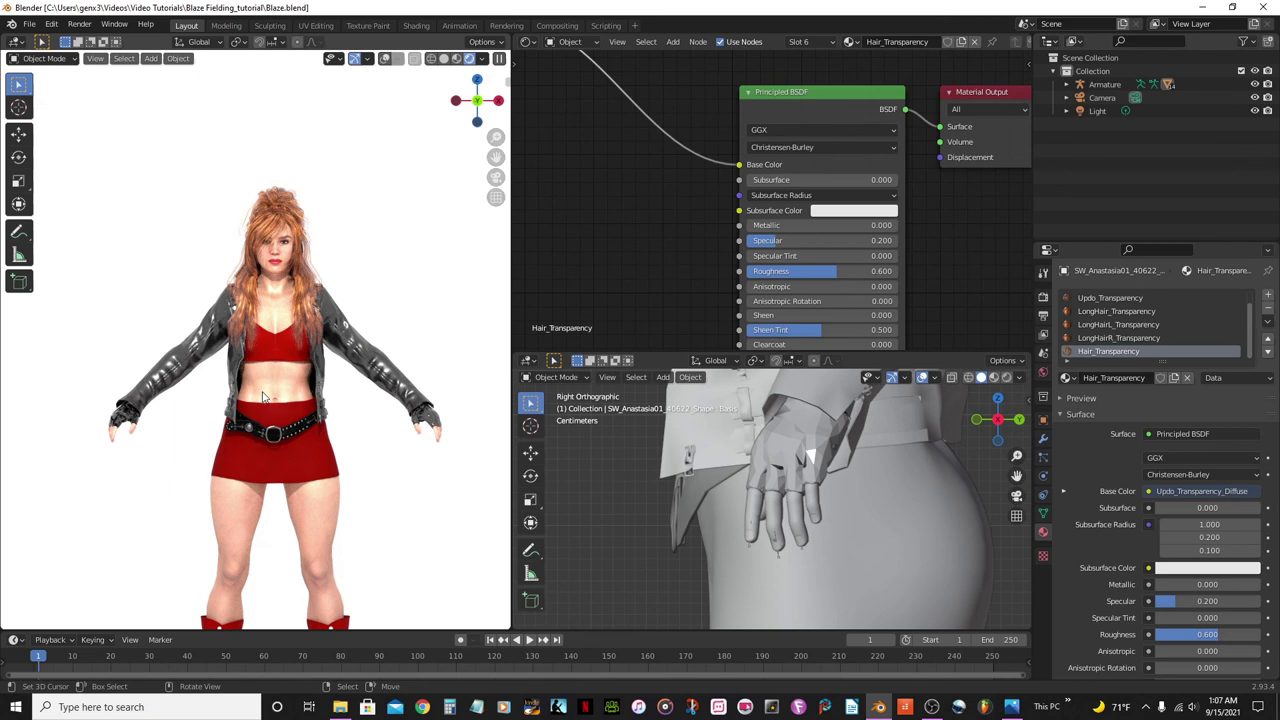
pyautogui.scroll(2, 263, 397)
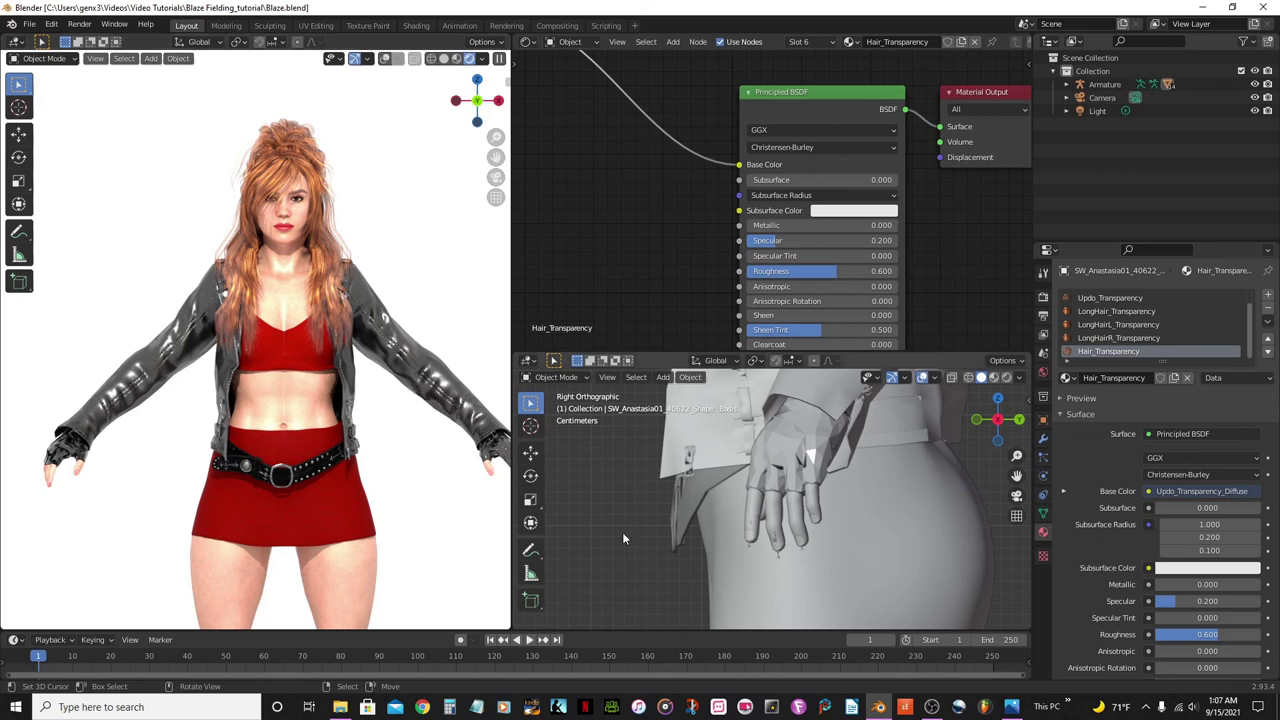
# Compare the rendered character's full outfit with the reference picture blaze screenshot.png
pyautogui.click(1012, 709)
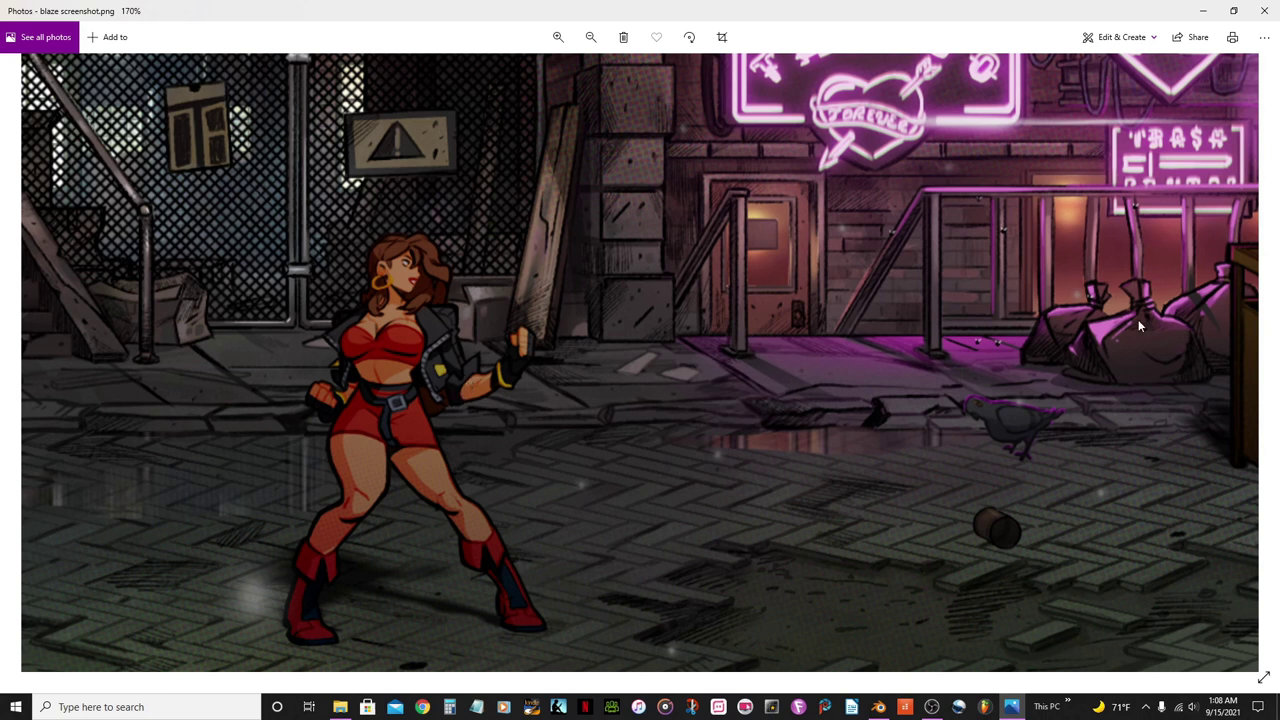
pyautogui.click(1203, 11)
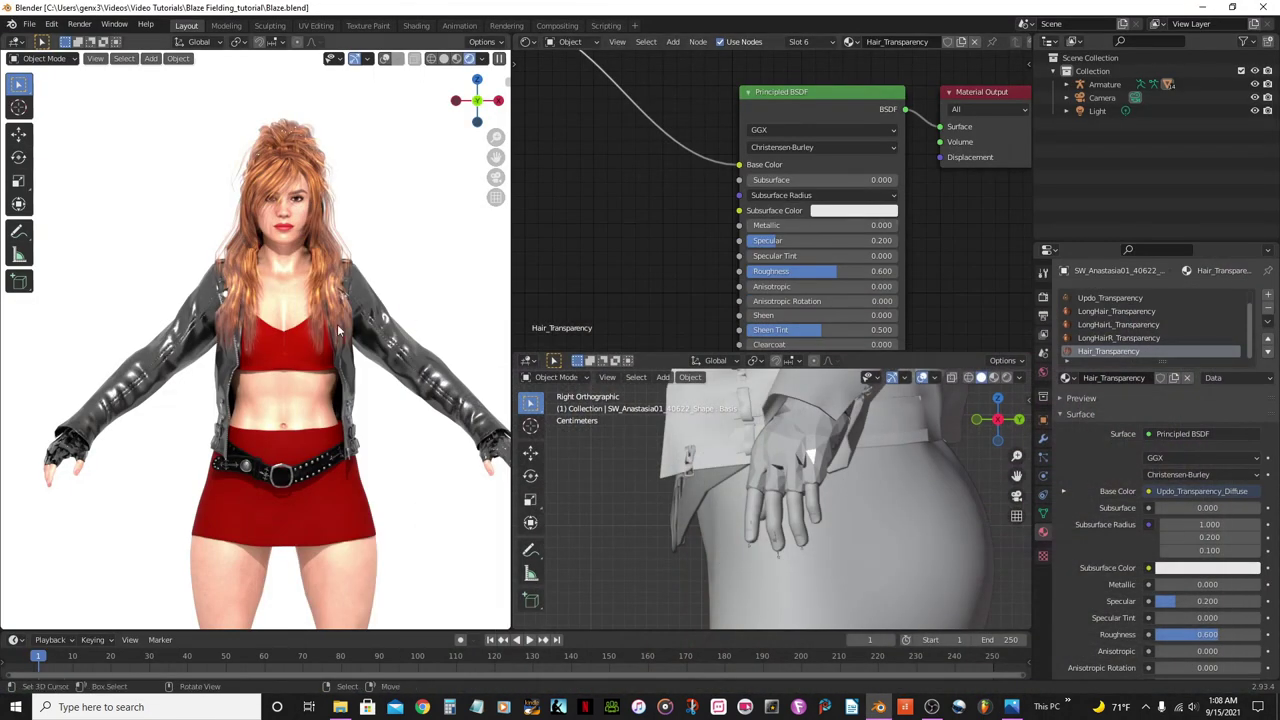
pyautogui.scroll(-3, 338, 330)
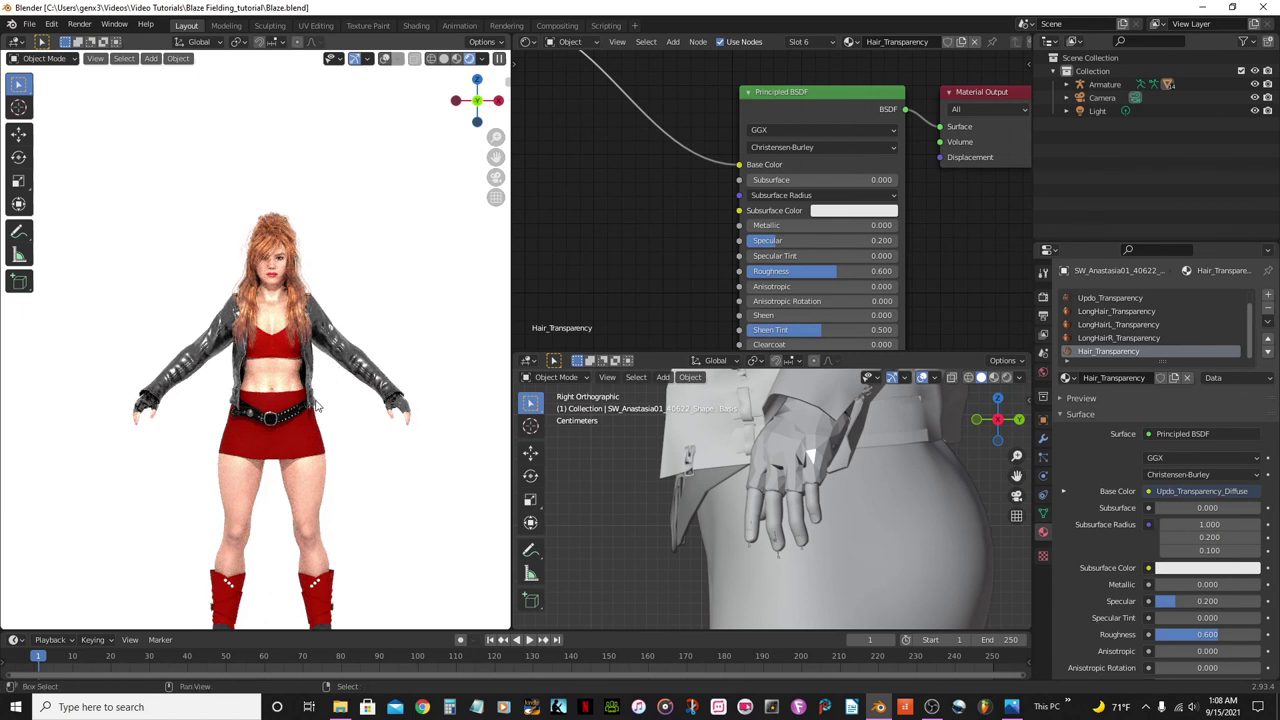
pyautogui.keyDown('shift'); pyautogui.moveTo(314, 399); pyautogui.dragTo(290, 320, button='middle'); pyautogui.keyUp('shift')
pyautogui.scroll(-3, 290, 320)
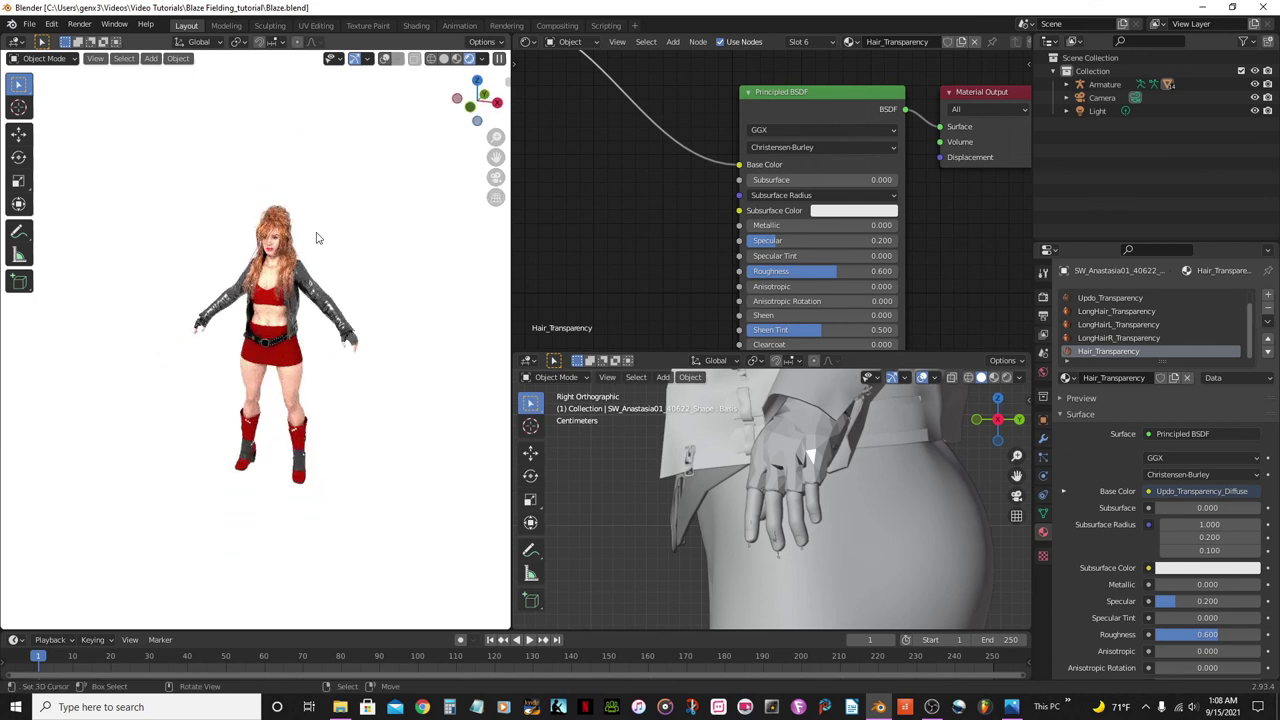
pyautogui.scroll(2, 308, 322)
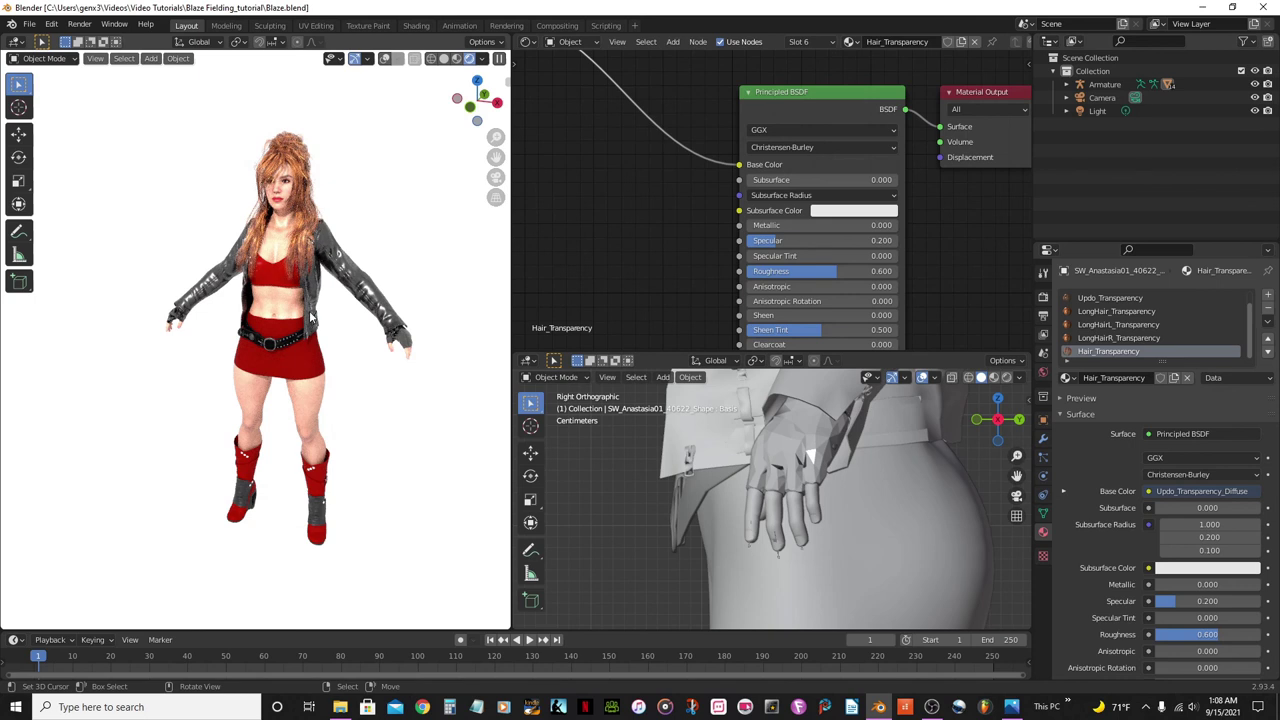